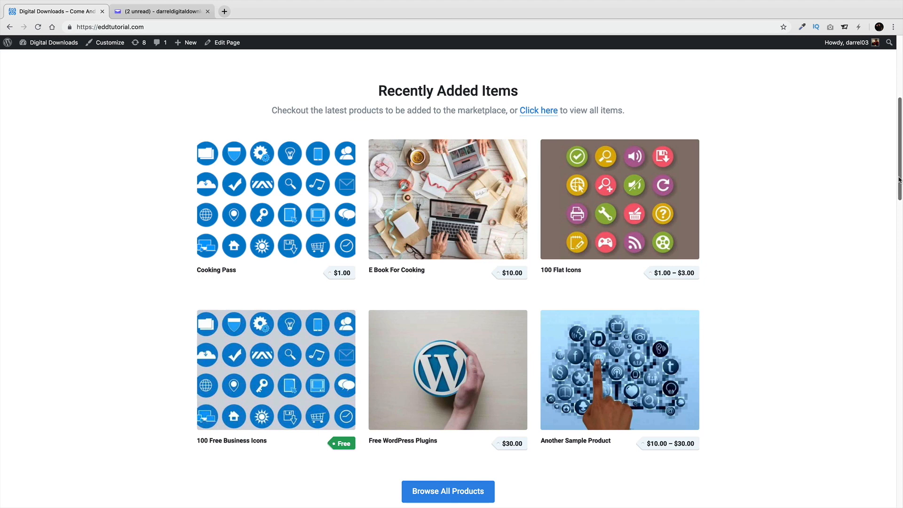
# Open the Shop's Product Grid and go to its second page of products
pyautogui.moveTo(394, 187)
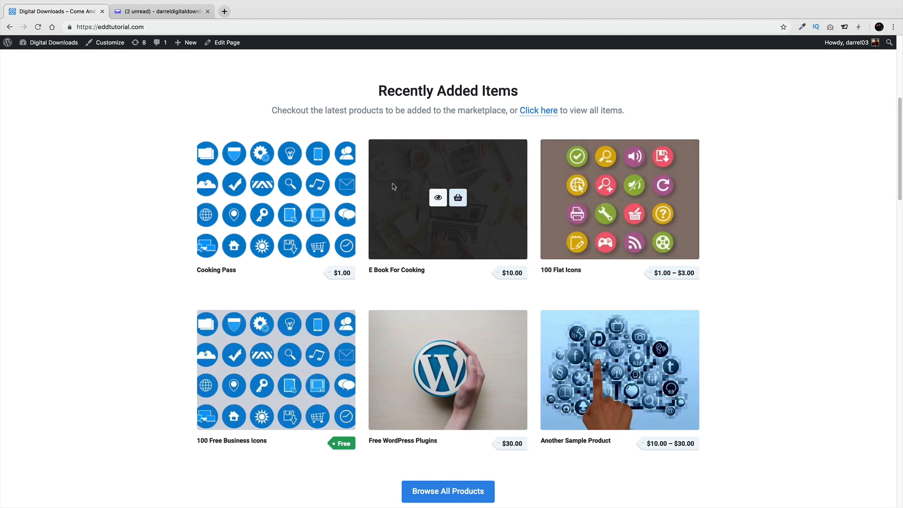
pyautogui.moveTo(345, 340)
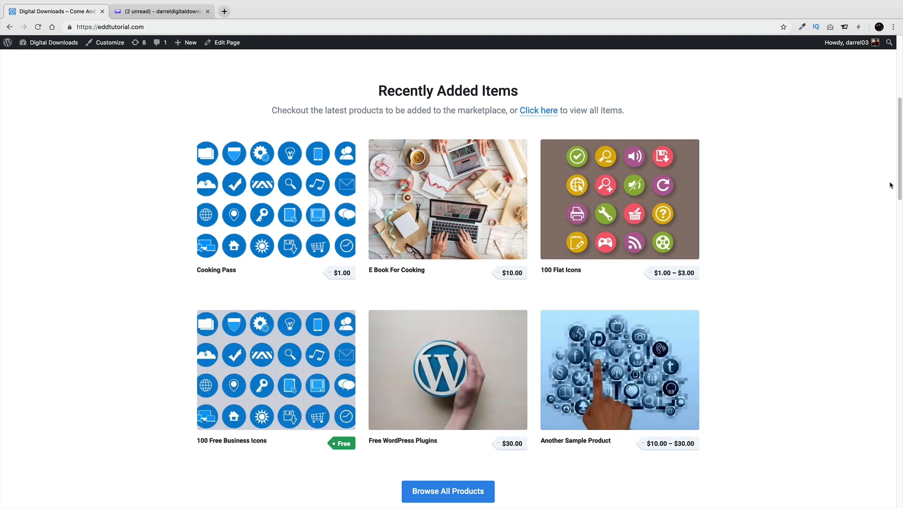
pyautogui.moveTo(901, 178); pyautogui.dragTo(901, 110)
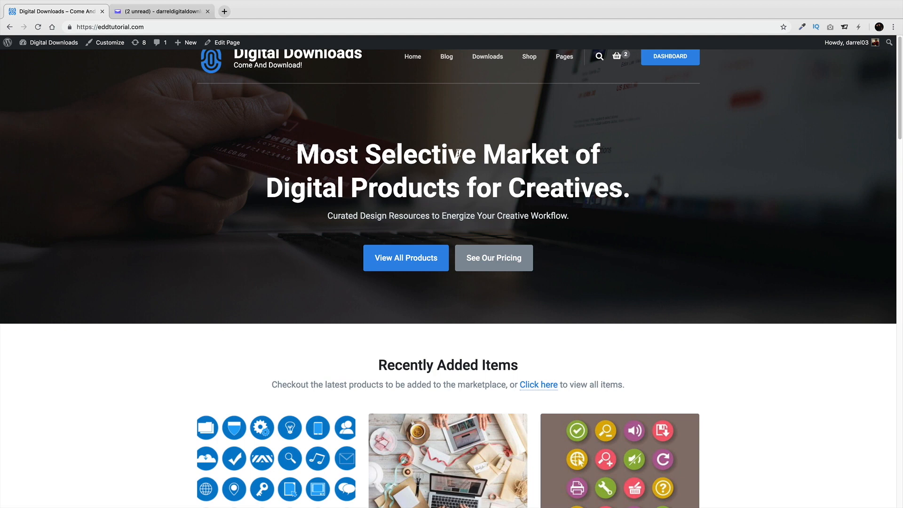
pyautogui.moveTo(529, 63)
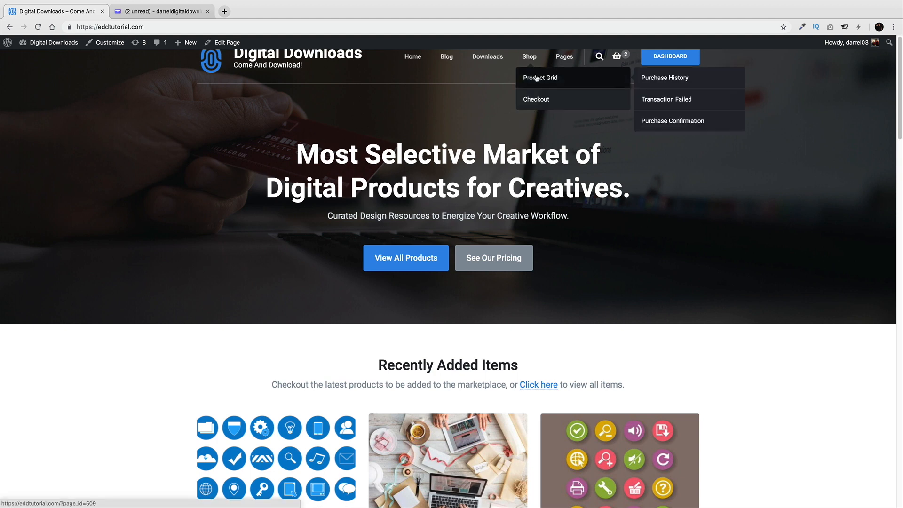
pyautogui.click(536, 79)
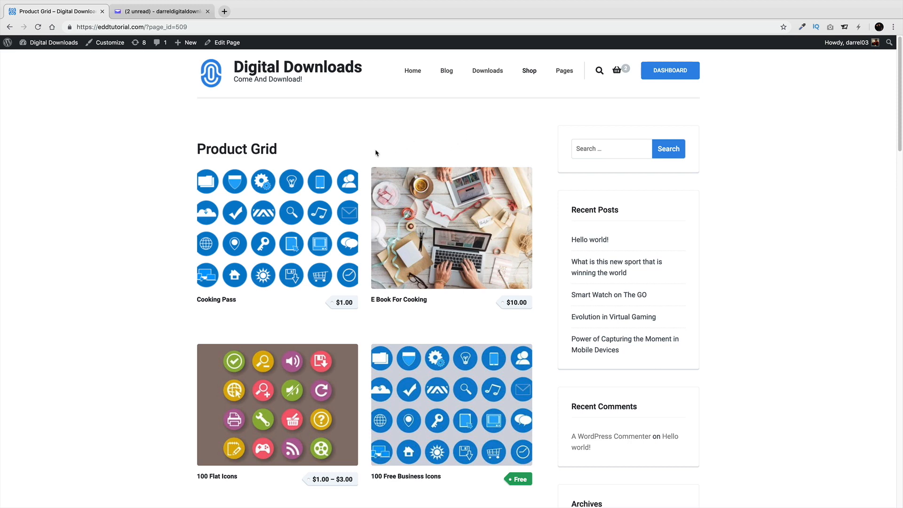
pyautogui.moveTo(413, 218)
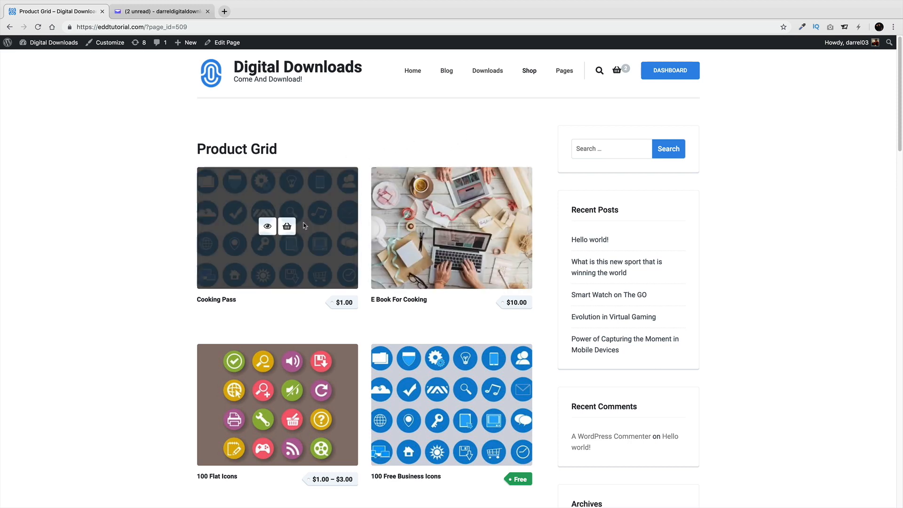
pyautogui.scroll(-1, 302, 250)
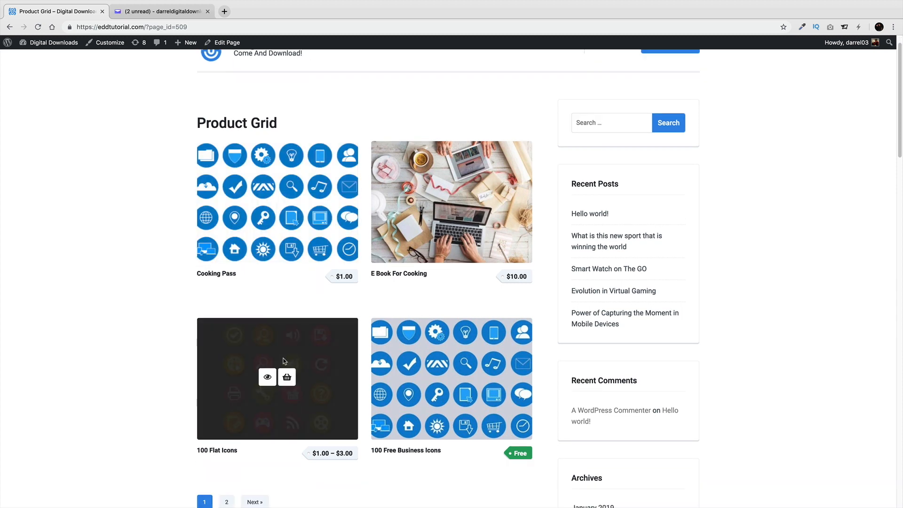
pyautogui.click(226, 501)
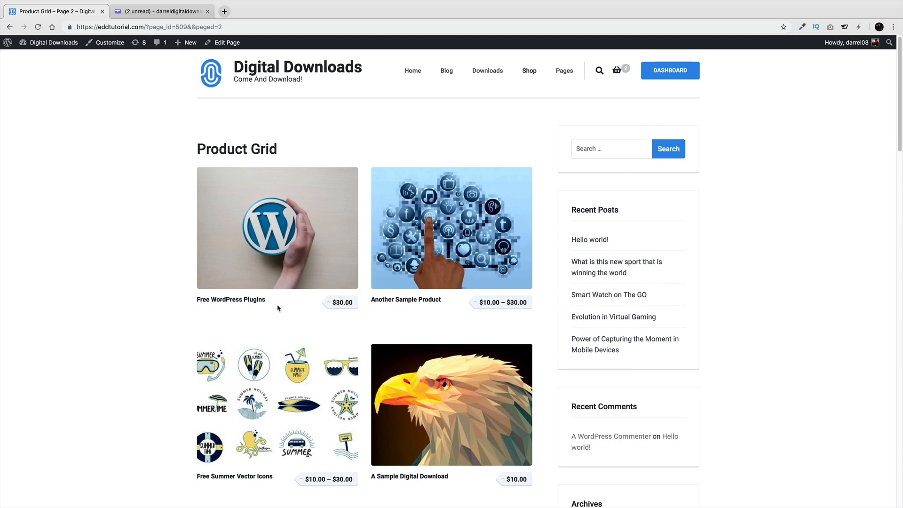
# Check out the cart holding Cooking Pass and 100 Flat Icons - Song 1 ($2.00 total)
pyautogui.moveTo(267, 300); pyautogui.dragTo(253, 299)
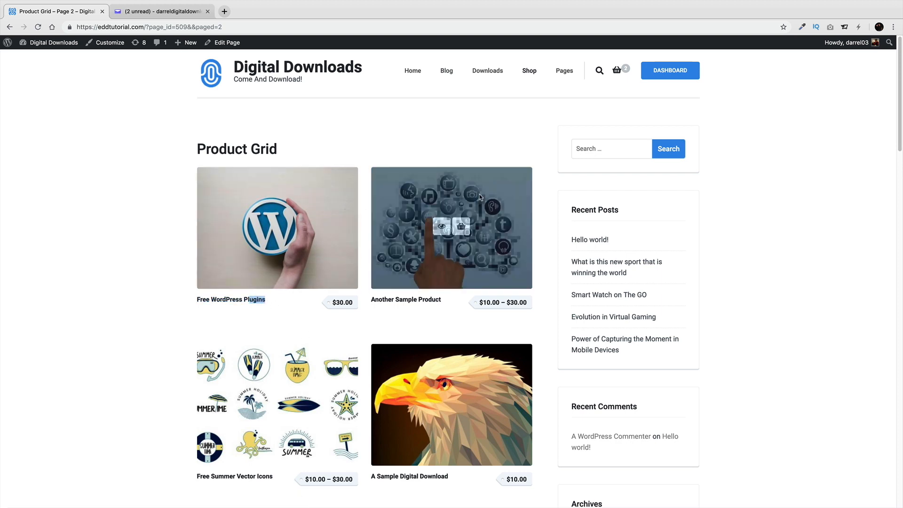
pyautogui.moveTo(615, 73)
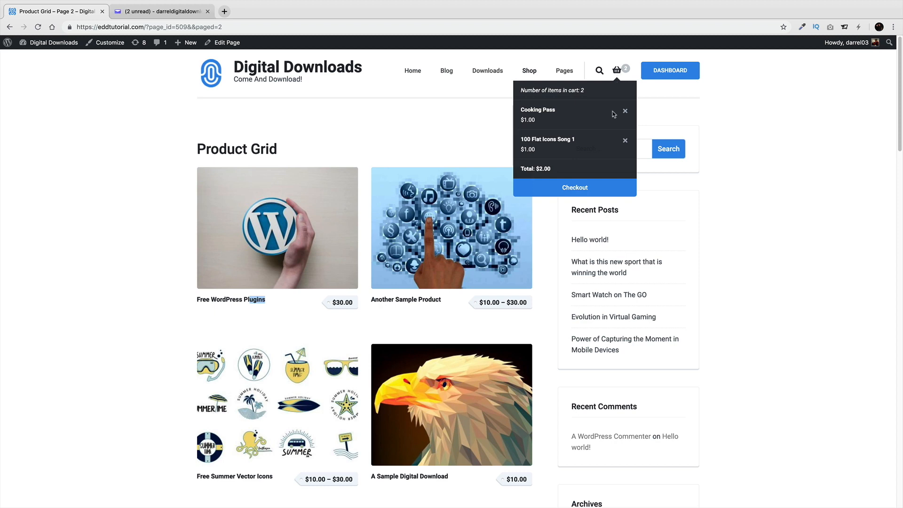
pyautogui.click(584, 187)
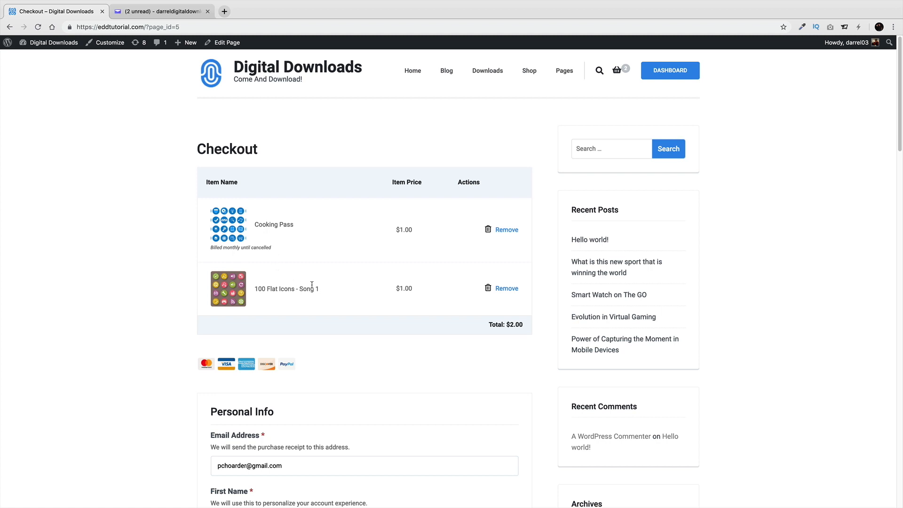
# Open the customer Dashboard and review its Downloads, Purchase History and Account Info sections
pyautogui.moveTo(321, 290); pyautogui.dragTo(275, 289)
pyautogui.moveTo(416, 288); pyautogui.dragTo(396, 290)
pyautogui.click(675, 74)
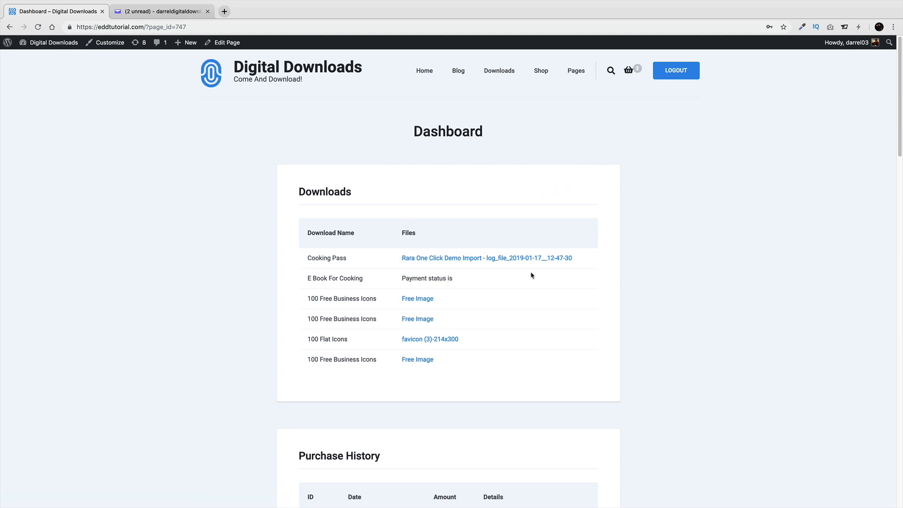
pyautogui.scroll(-5, 492, 275)
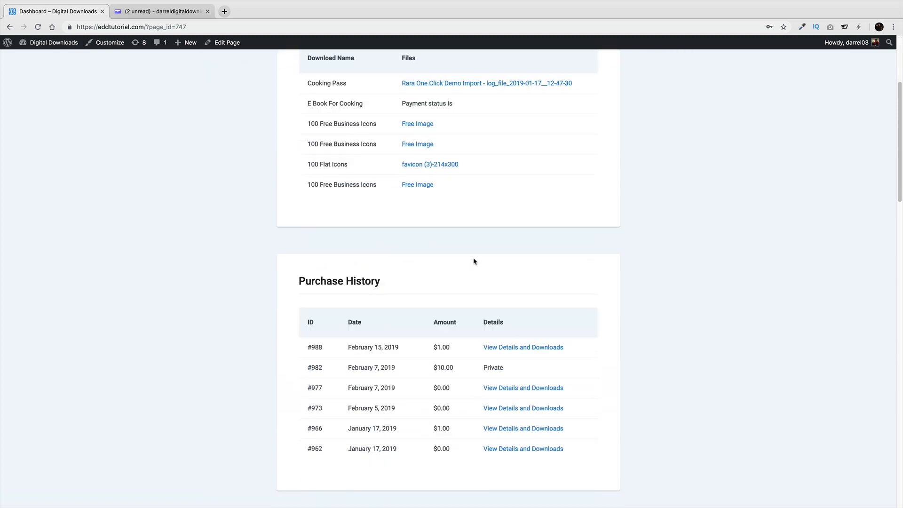
pyautogui.scroll(-3, 474, 262)
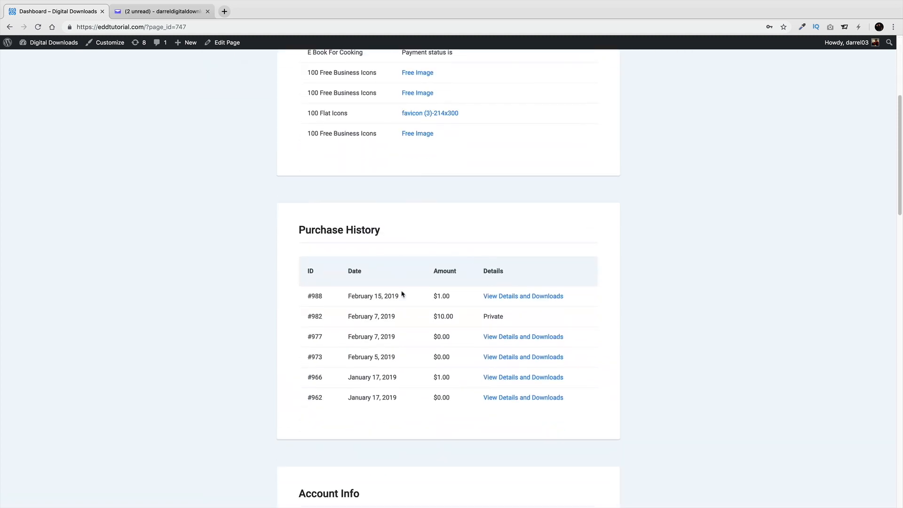
pyautogui.scroll(-7, 459, 256)
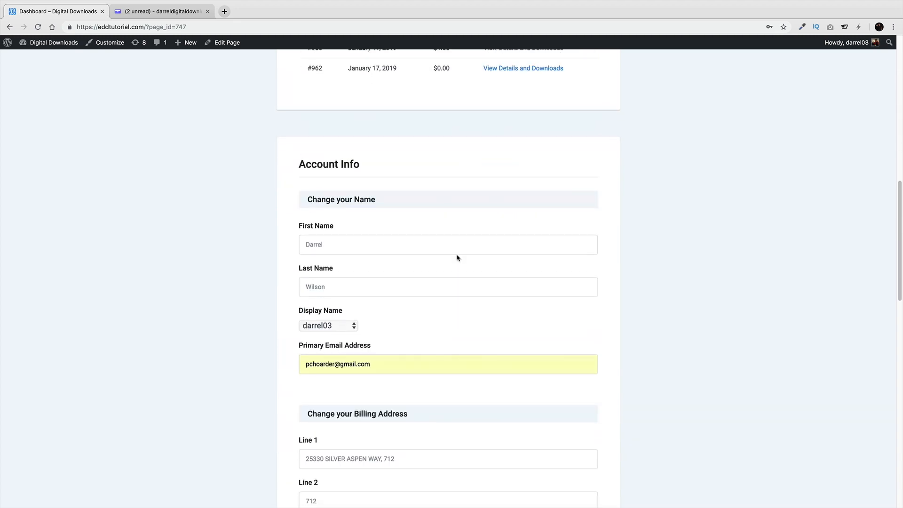
pyautogui.scroll(-10, 458, 257)
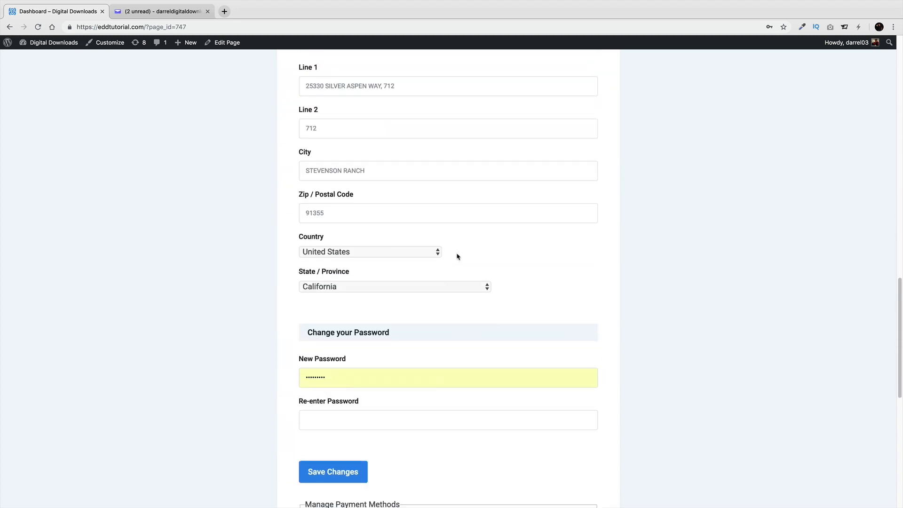
pyautogui.scroll(-4, 458, 257)
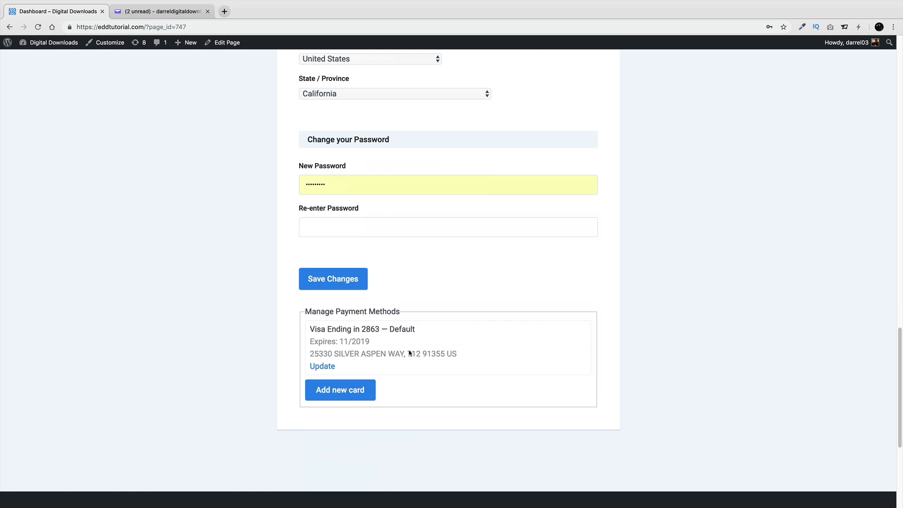
pyautogui.scroll(20, 470, 277)
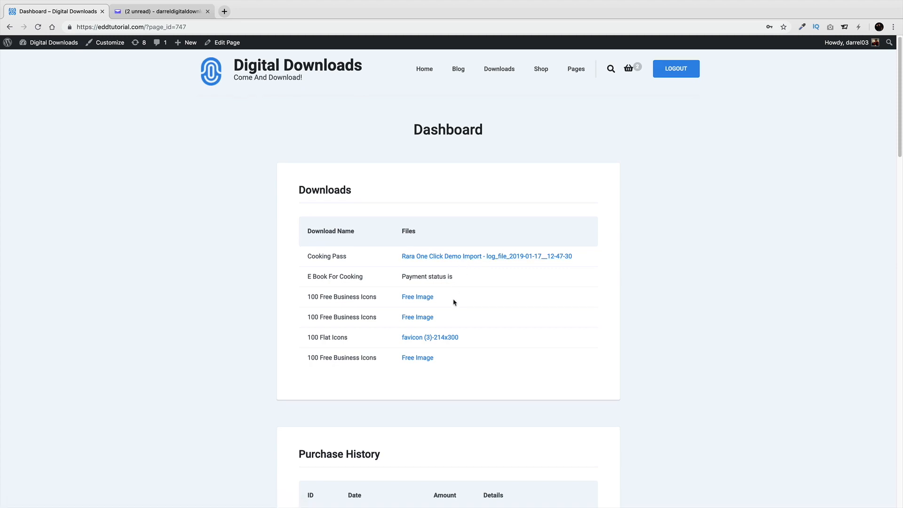
pyautogui.scroll(-3, 456, 306)
# Download the file from purchase #988's details, then return to the Rara Theme demo Home page
pyautogui.click(510, 406)
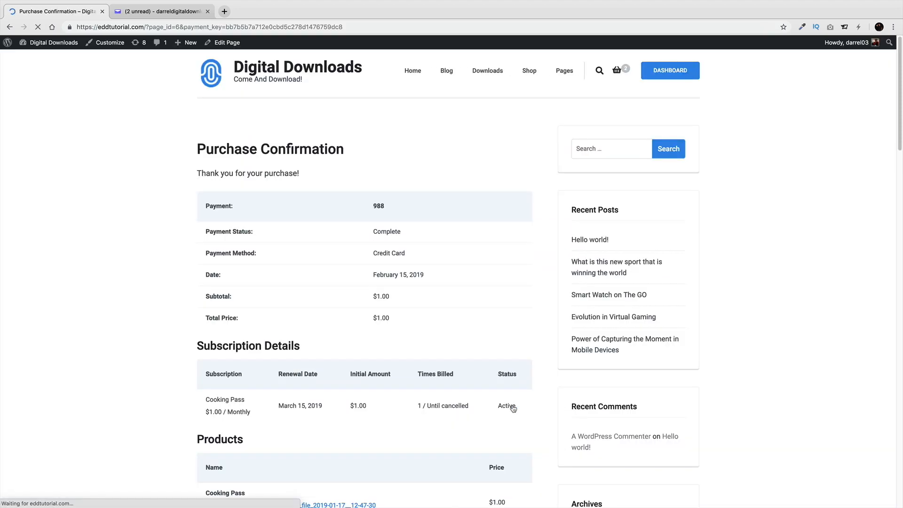
pyautogui.scroll(-4, 441, 288)
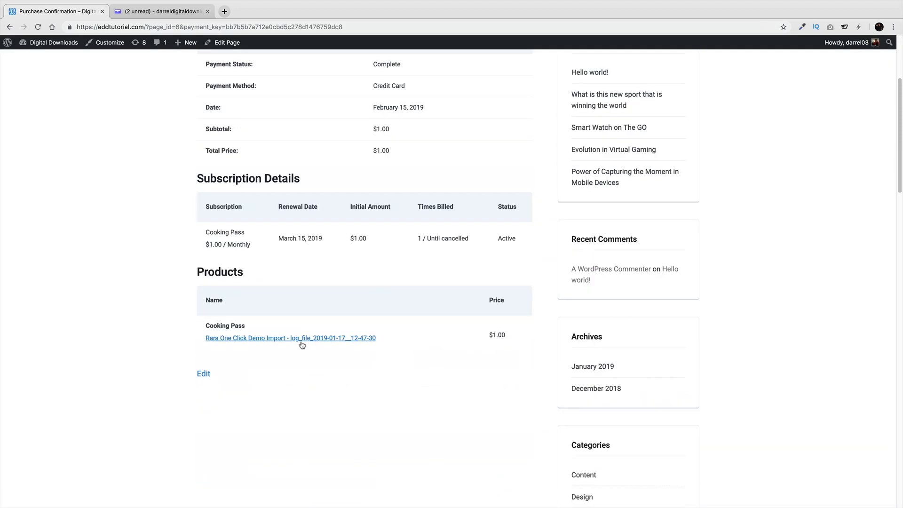
pyautogui.click(302, 339)
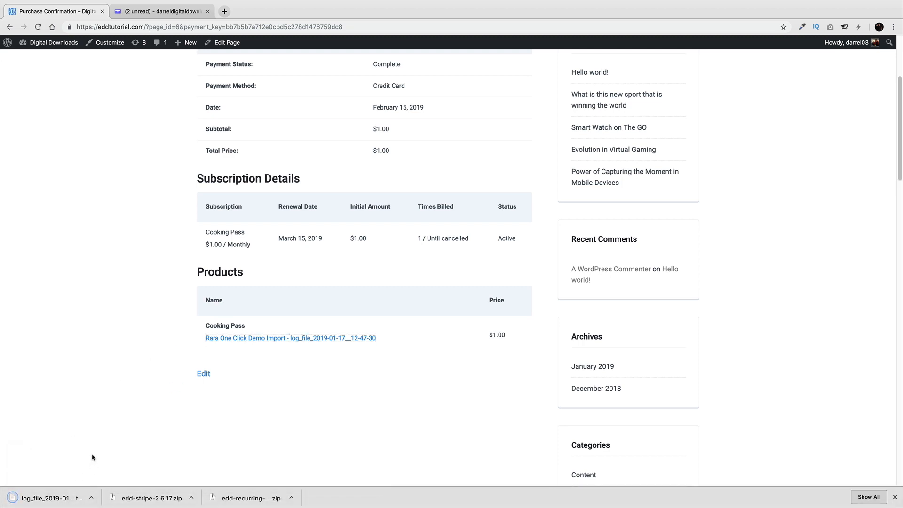
pyautogui.scroll(4, 291, 380)
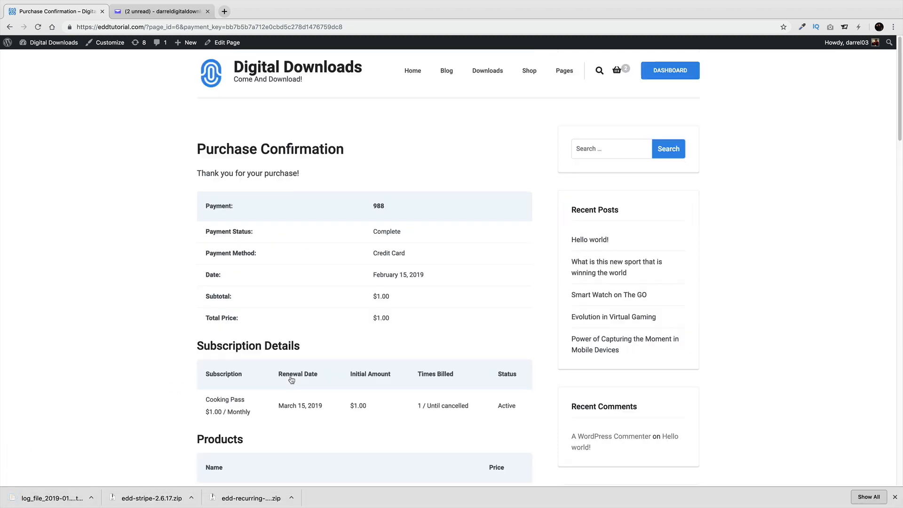
pyautogui.click(409, 72)
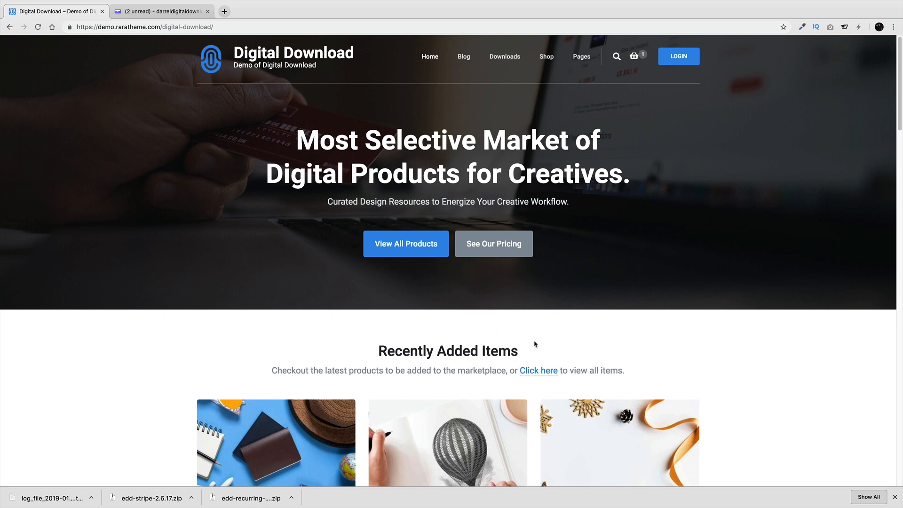
# Dismiss the Chrome downloads bar at the bottom of the window
pyautogui.click(893, 496)
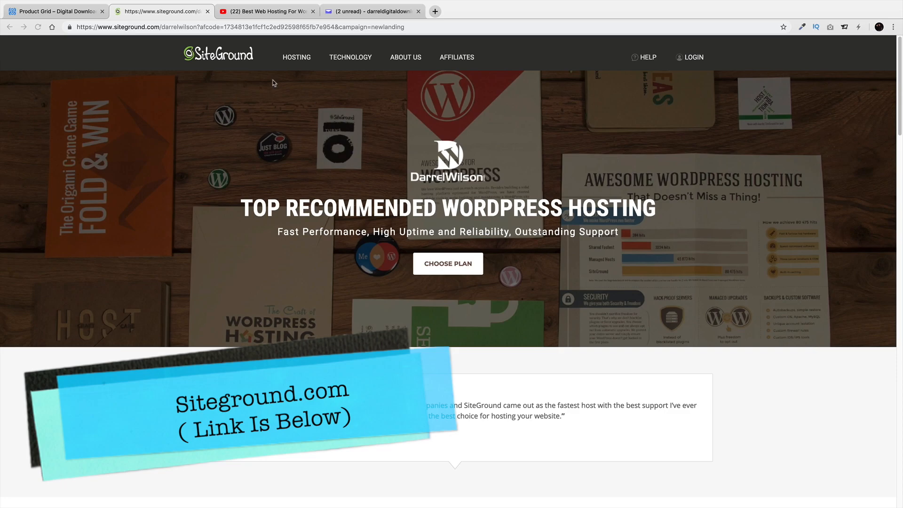
pyautogui.click(264, 12)
pyautogui.scroll(-3, 189, 377)
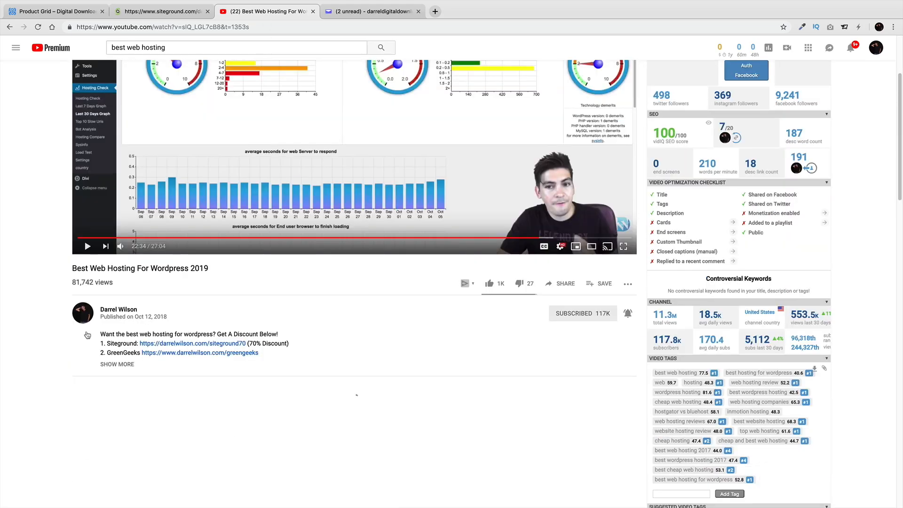
pyautogui.click(117, 364)
pyautogui.scroll(3, 142, 371)
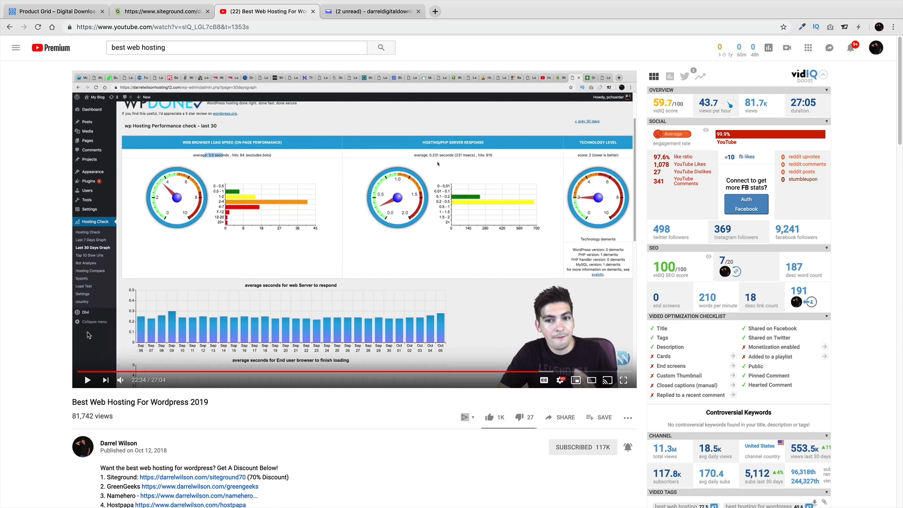
pyautogui.scroll(-2, 49, 332)
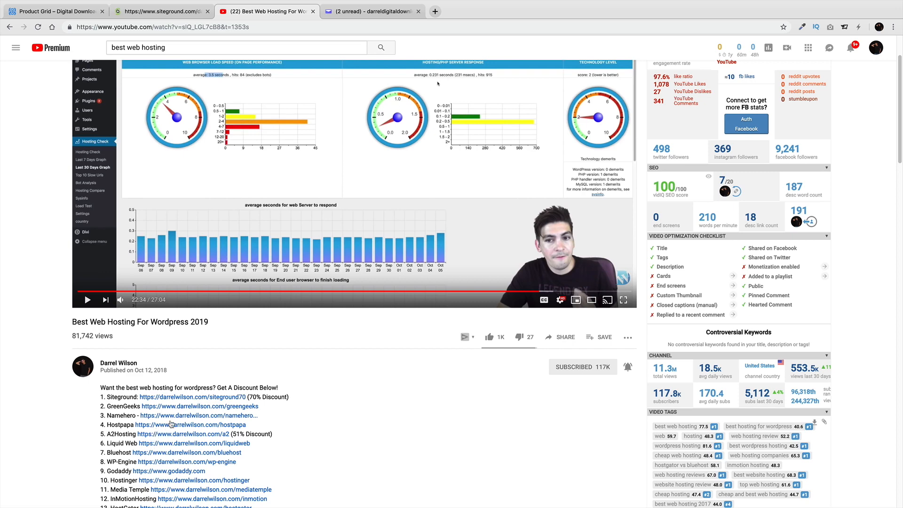
pyautogui.scroll(2, 235, 412)
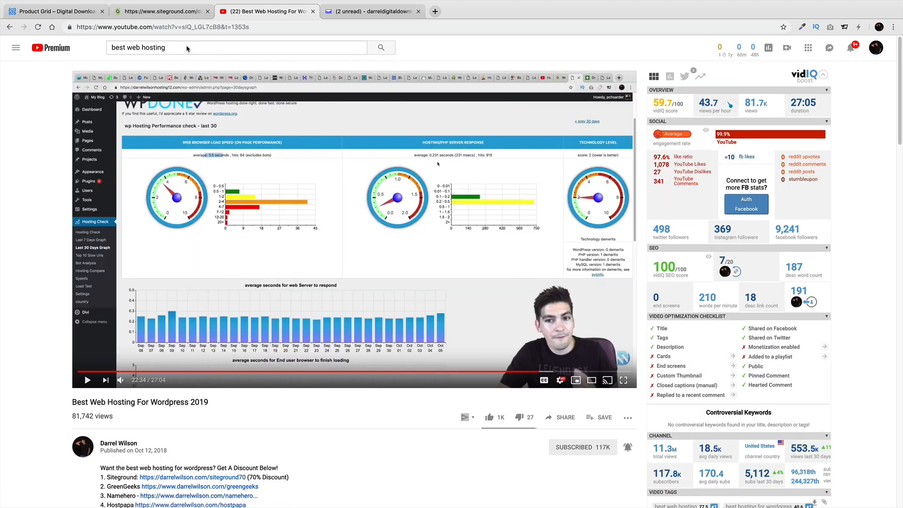
pyautogui.click(162, 12)
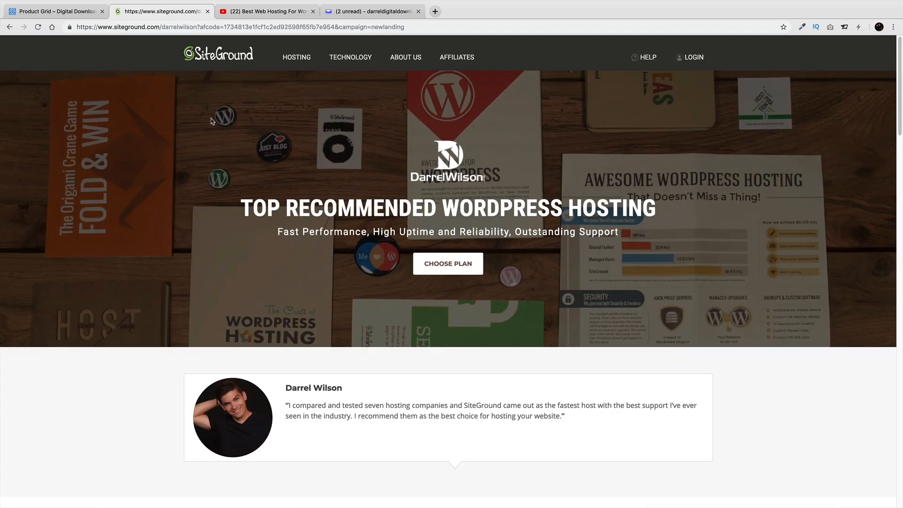
# Scroll down to SiteGround's Choose Your Hosting Plan pricing table
pyautogui.scroll(-1, 252, 241)
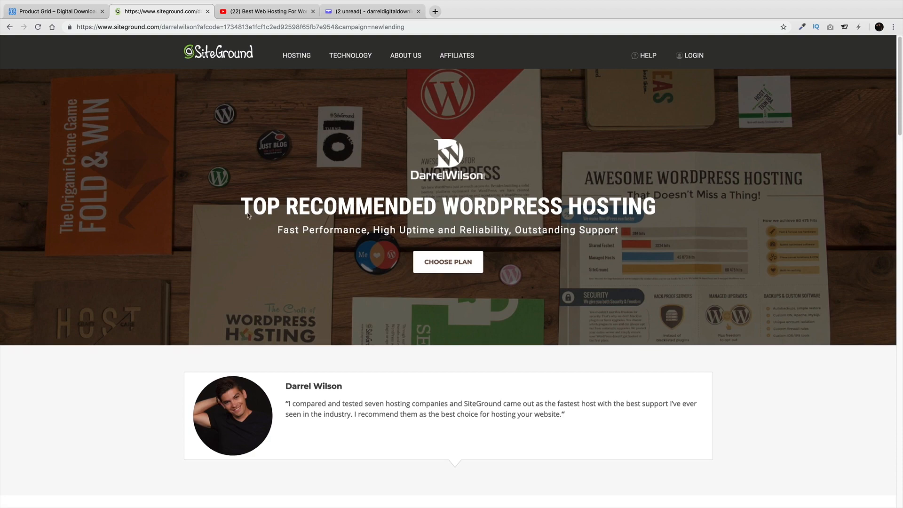
pyautogui.scroll(-4, 288, 397)
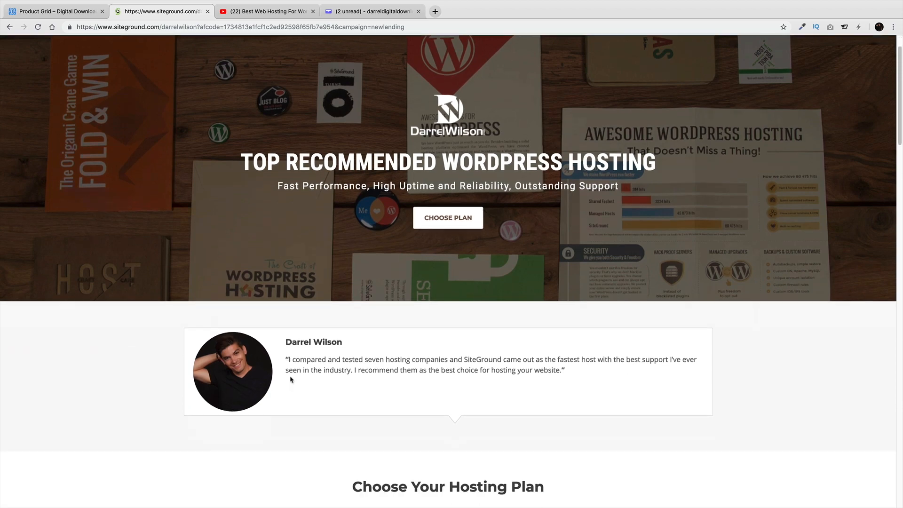
pyautogui.scroll(-5, 352, 342)
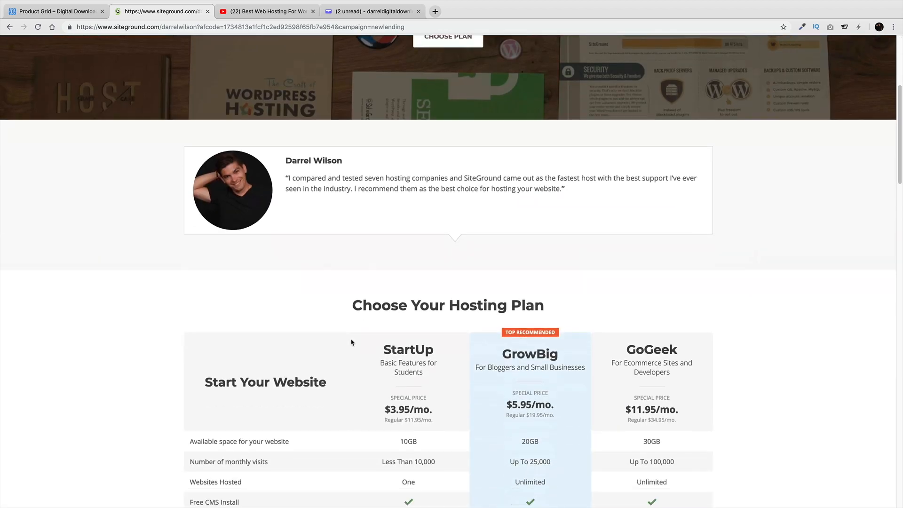
pyautogui.scroll(-1, 352, 342)
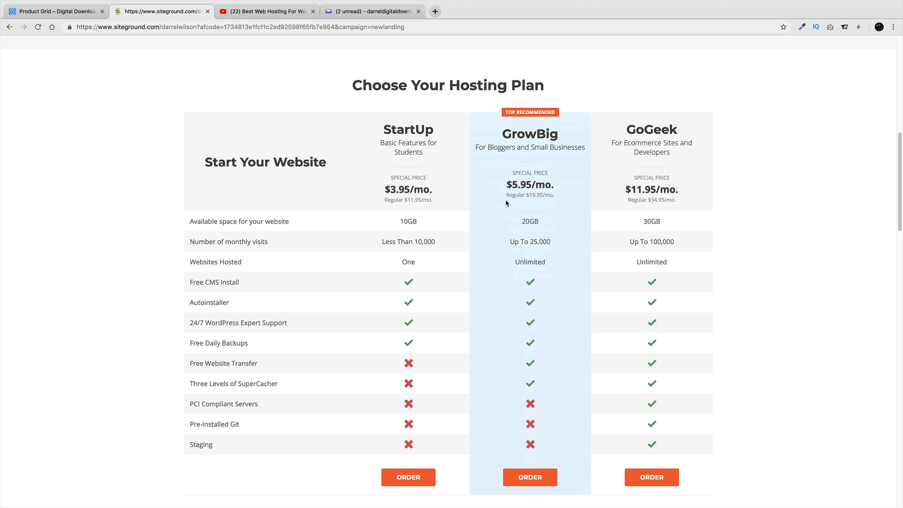
# Highlight the GrowBig plan name and its Unlimited websites feature, comparing against GoGeek
pyautogui.moveTo(558, 136); pyautogui.dragTo(499, 137)
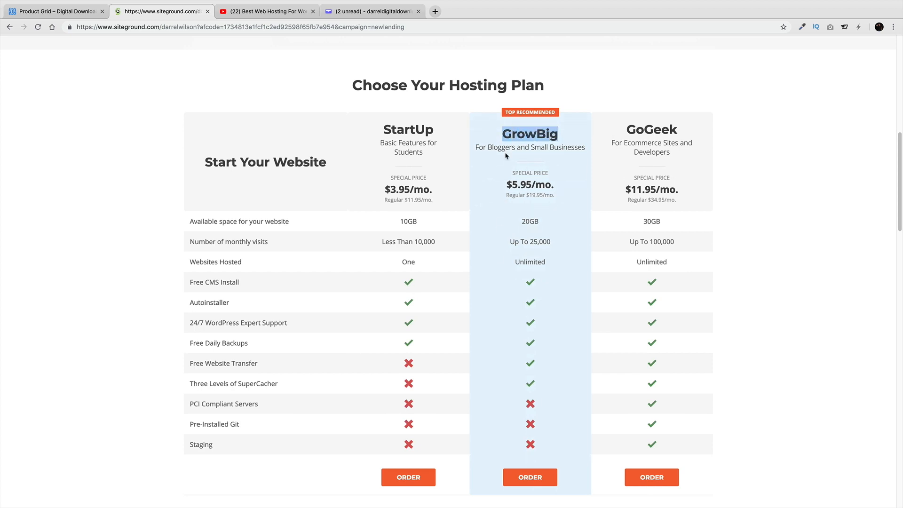
pyautogui.doubleClick(530, 261)
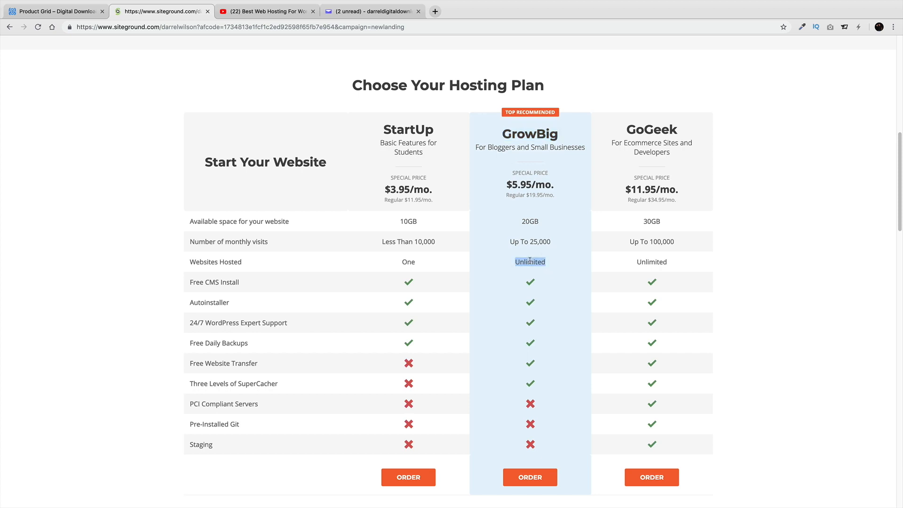
pyautogui.click(420, 266)
pyautogui.doubleClick(536, 136)
pyautogui.doubleClick(653, 131)
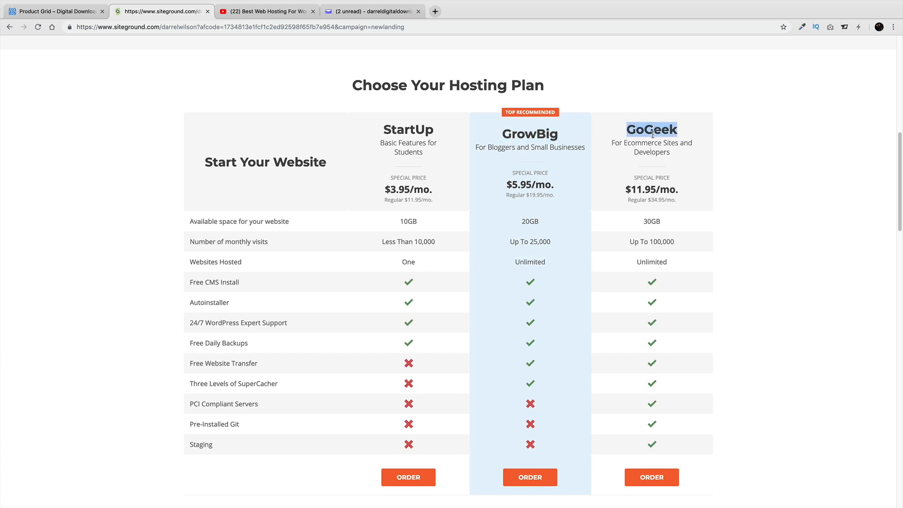
pyautogui.doubleClick(539, 133)
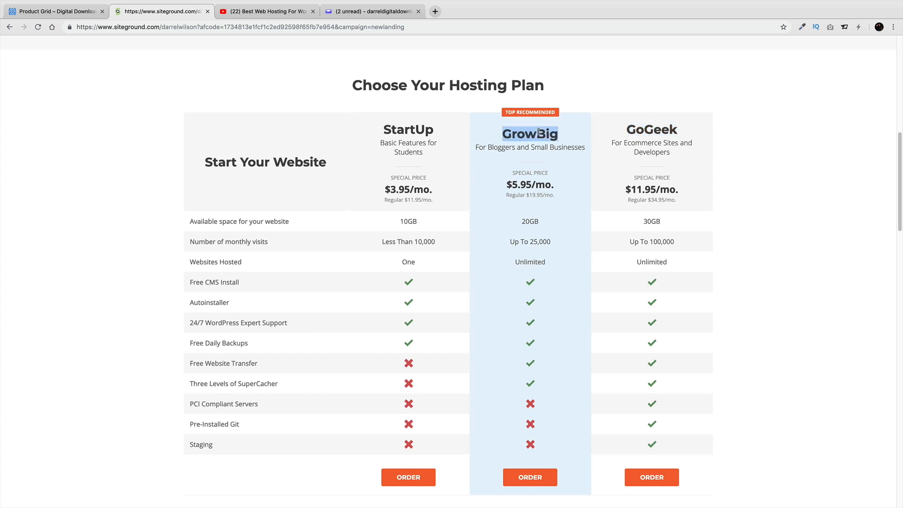
# Order GrowBig and check that the domain mydigitaldownloadwebsite.com is available
pyautogui.click(547, 476)
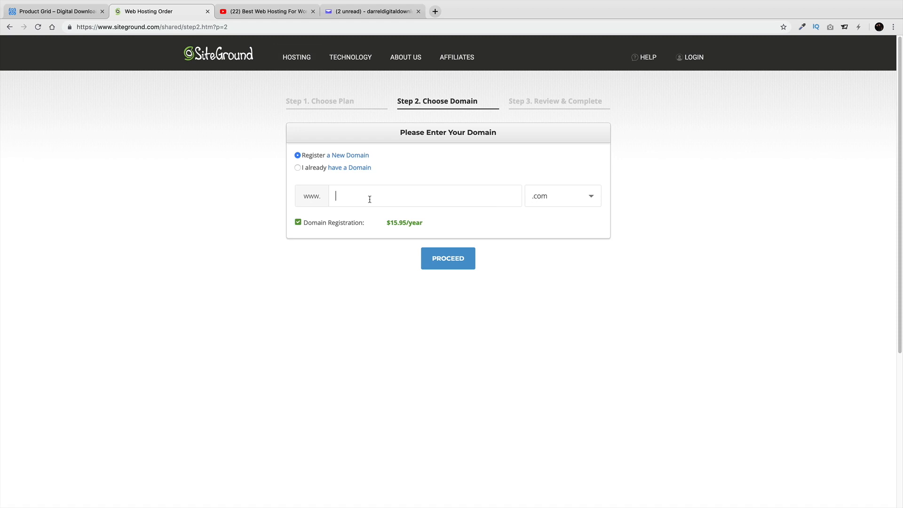
pyautogui.write('mydigitaldownloadwebsite')
pyautogui.click(447, 266)
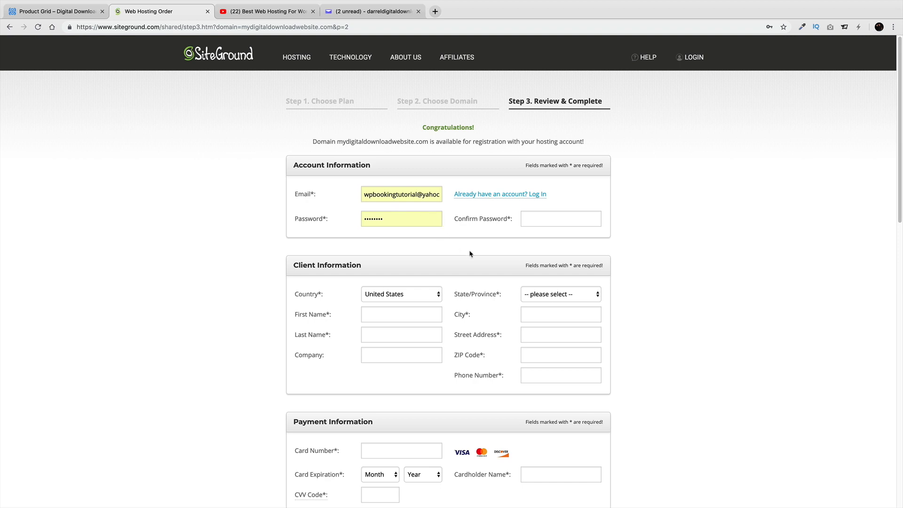
# Keep the order's billing period at 12 months
pyautogui.scroll(-2, 391, 217)
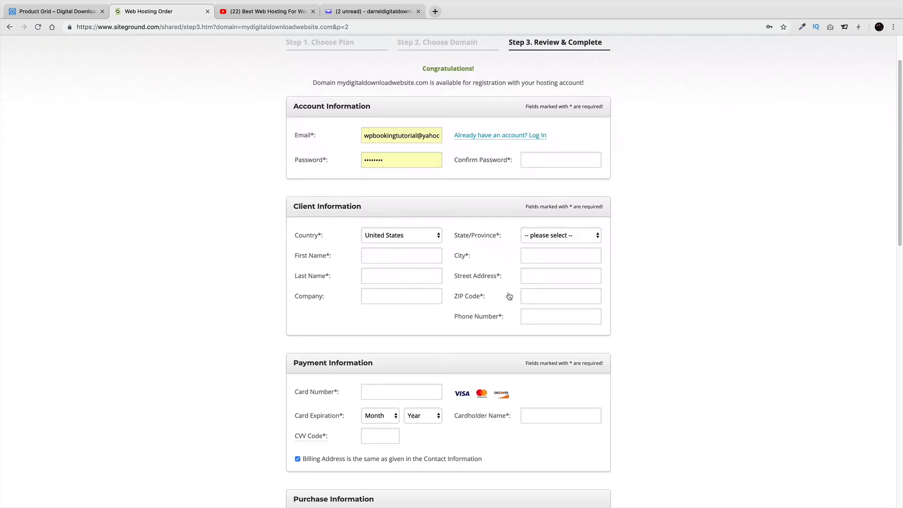
pyautogui.scroll(-1, 507, 296)
pyautogui.scroll(-1, 508, 295)
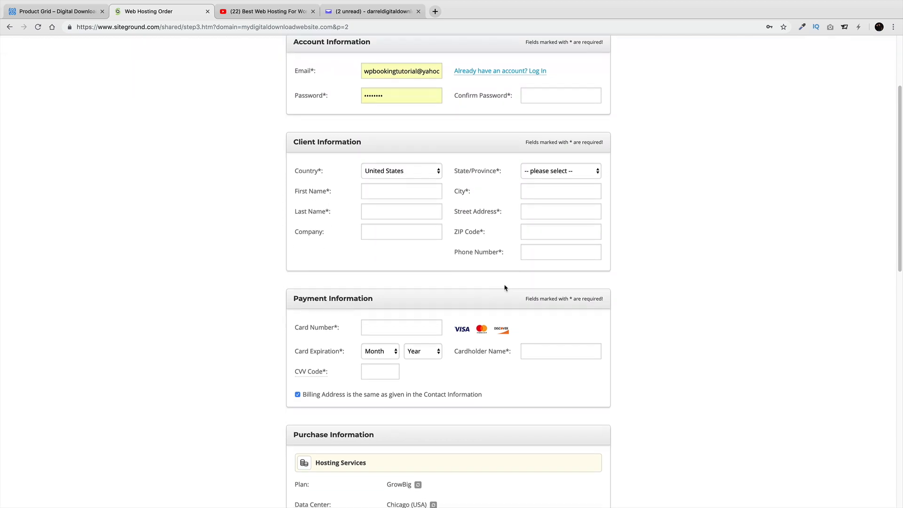
pyautogui.scroll(-1, 505, 288)
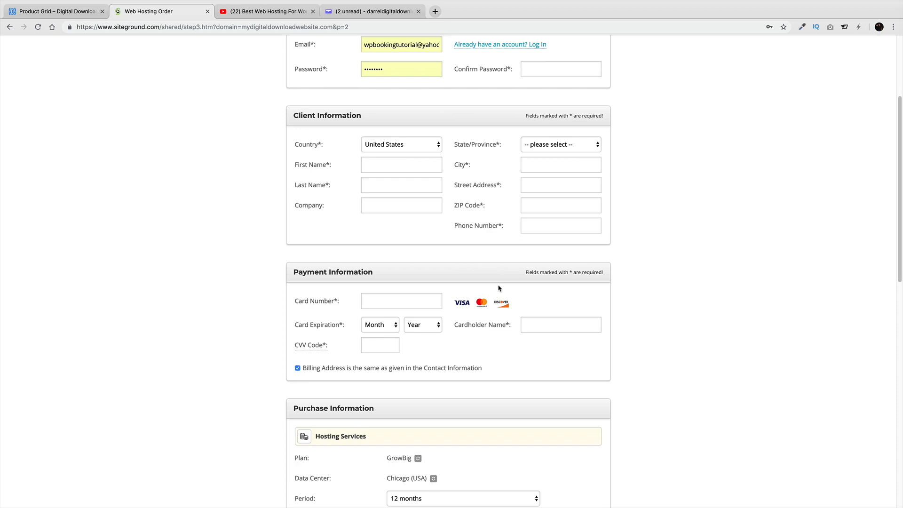
pyautogui.scroll(-2, 499, 287)
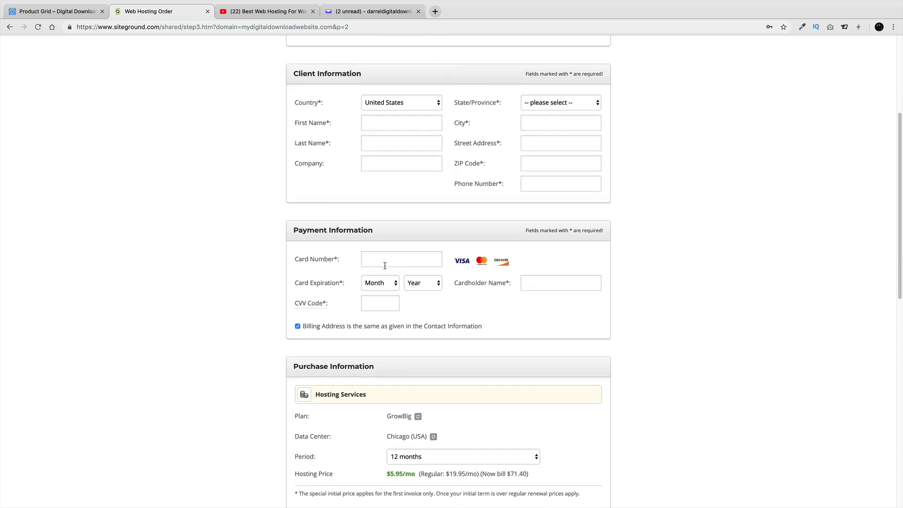
pyautogui.scroll(-5, 433, 307)
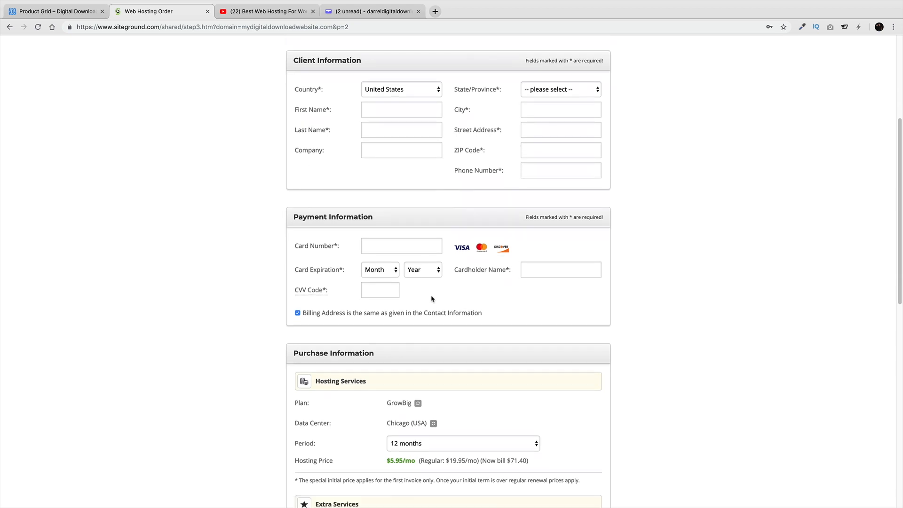
pyautogui.scroll(-4, 430, 291)
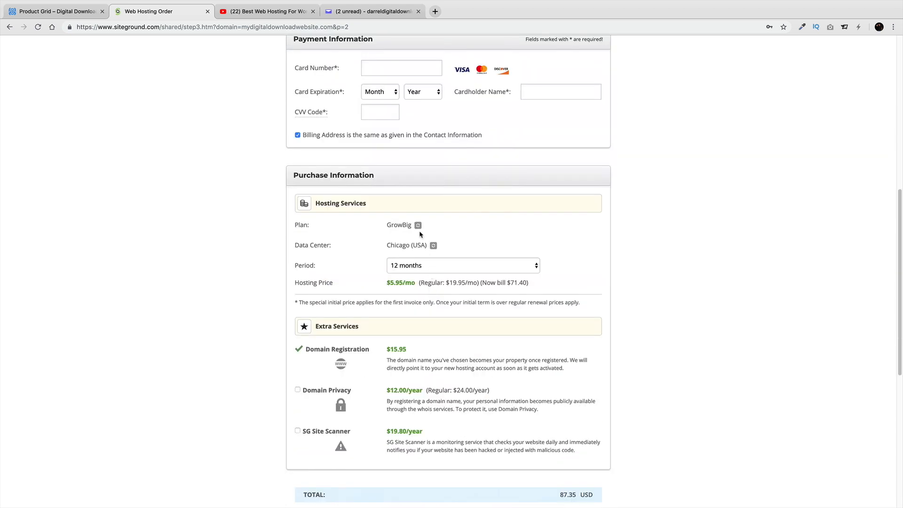
pyautogui.click(422, 266)
pyautogui.click(421, 267)
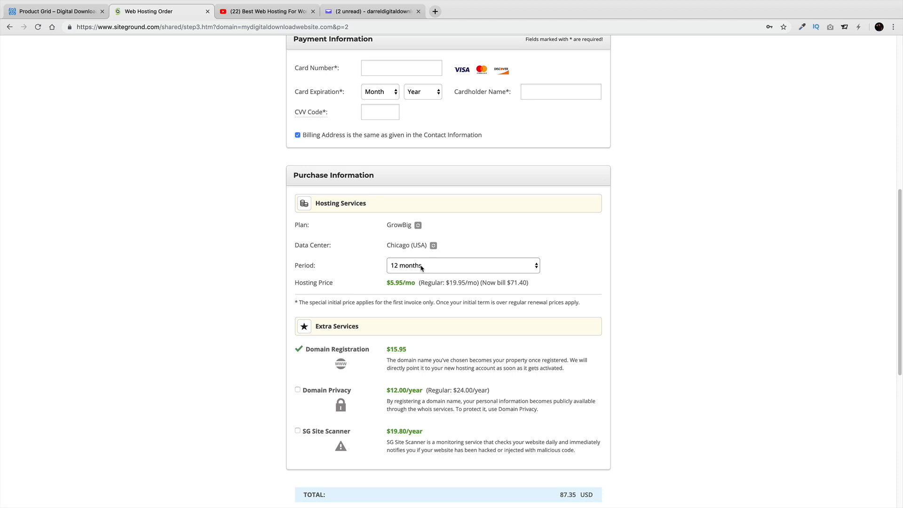
pyautogui.click(421, 267)
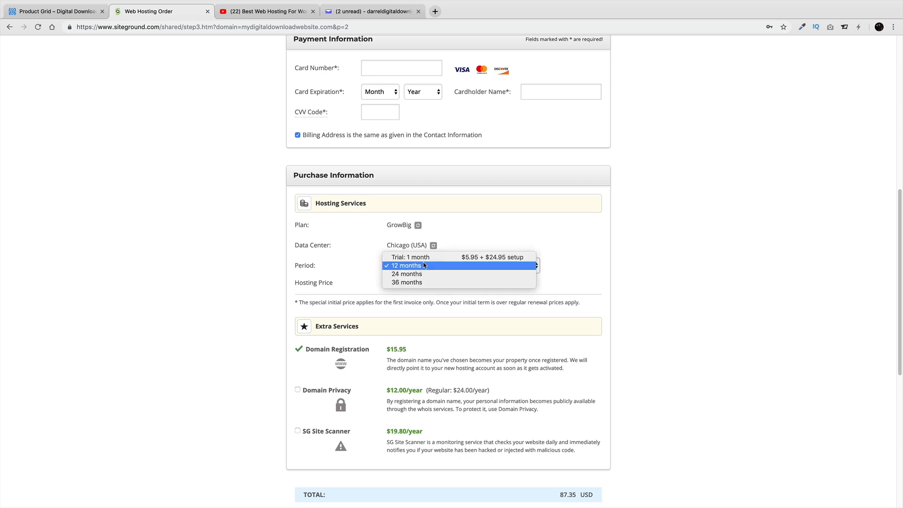
pyautogui.click(424, 266)
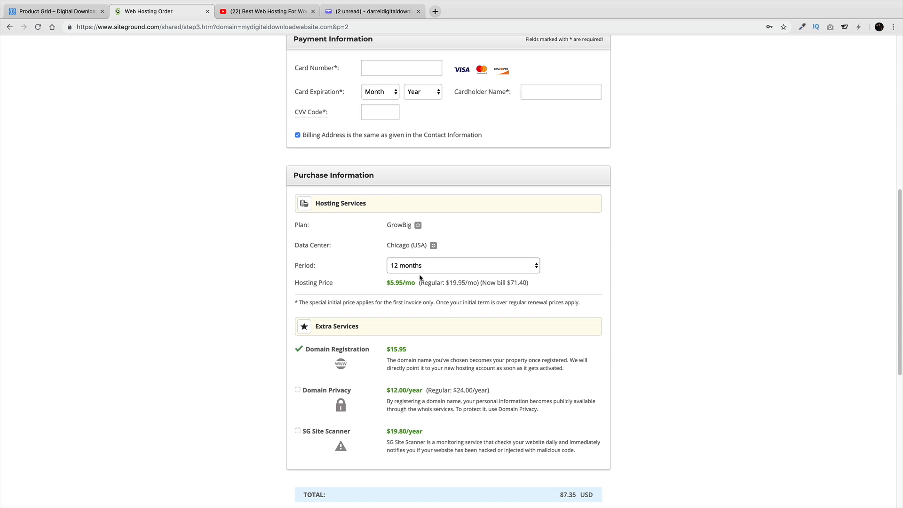
# Add Domain Privacy to the hosting order
pyautogui.scroll(-2, 430, 267)
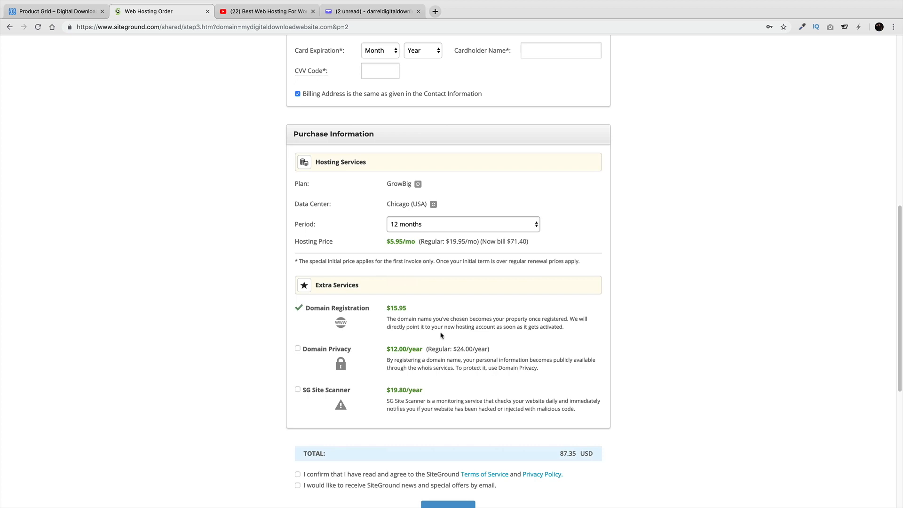
pyautogui.click(298, 349)
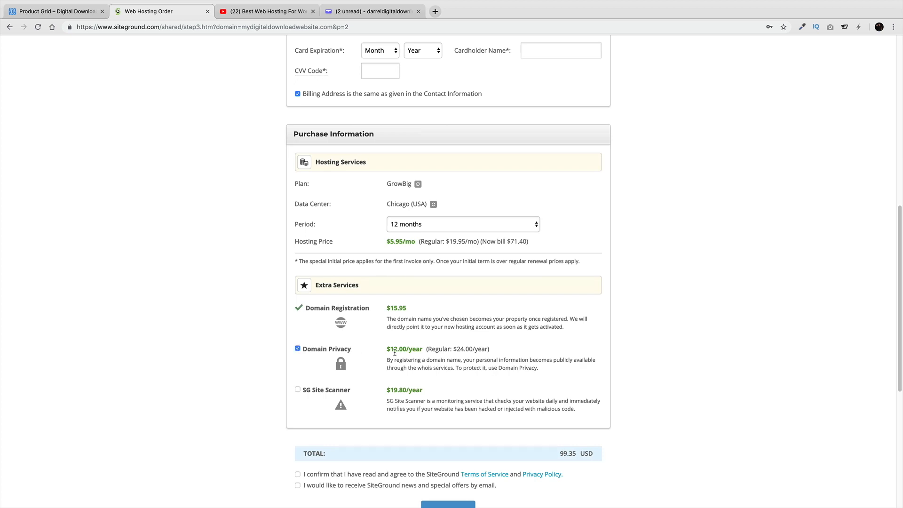
pyautogui.click(298, 349)
pyautogui.click(327, 350)
# Agree to the Terms of Service after reading them, then return to the order form
pyautogui.scroll(-2, 417, 321)
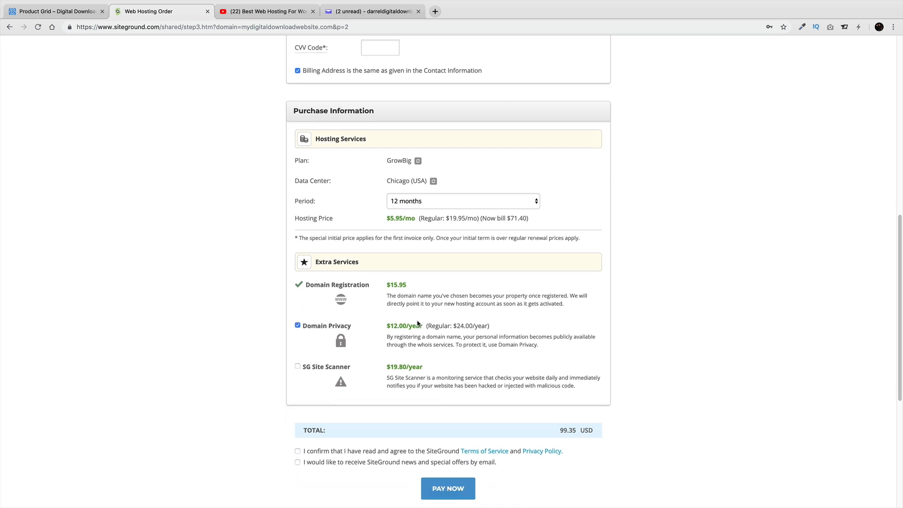
pyautogui.scroll(-1, 415, 322)
pyautogui.click(297, 409)
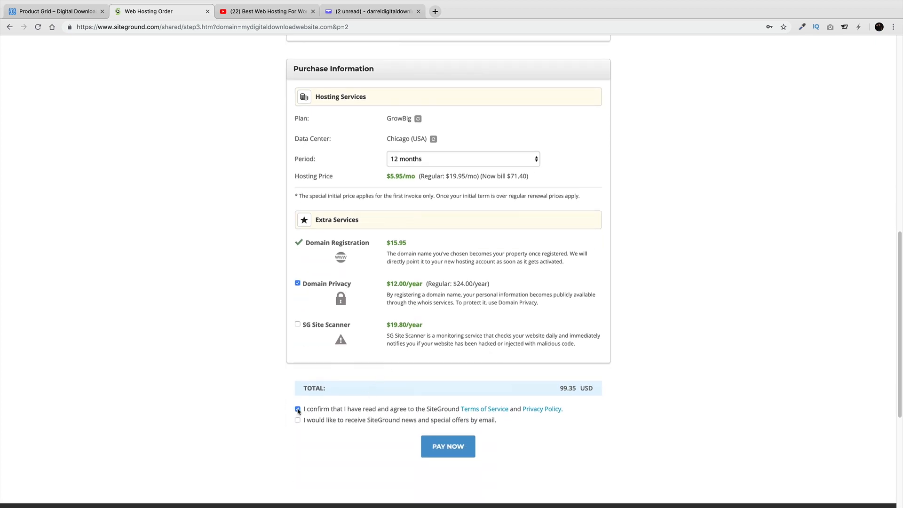
pyautogui.click(498, 409)
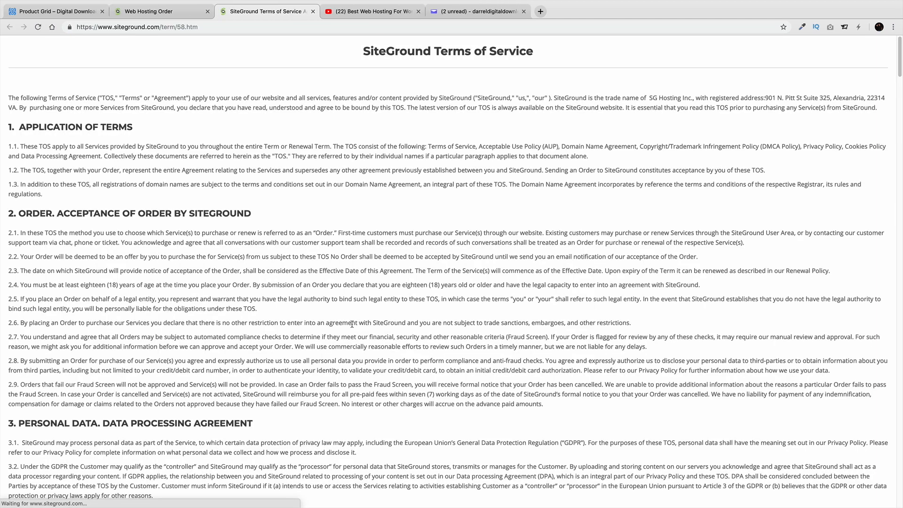
pyautogui.scroll(-4, 350, 324)
pyautogui.scroll(-20, 350, 325)
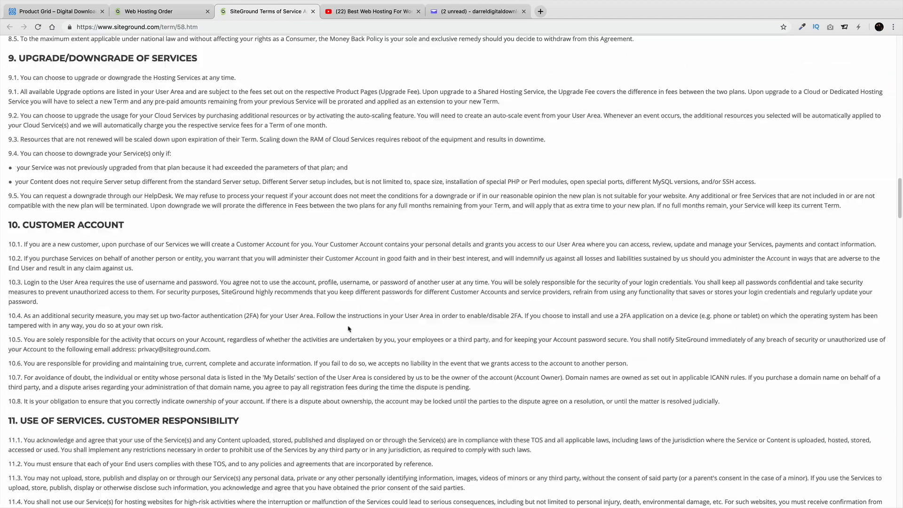
pyautogui.scroll(-20, 351, 326)
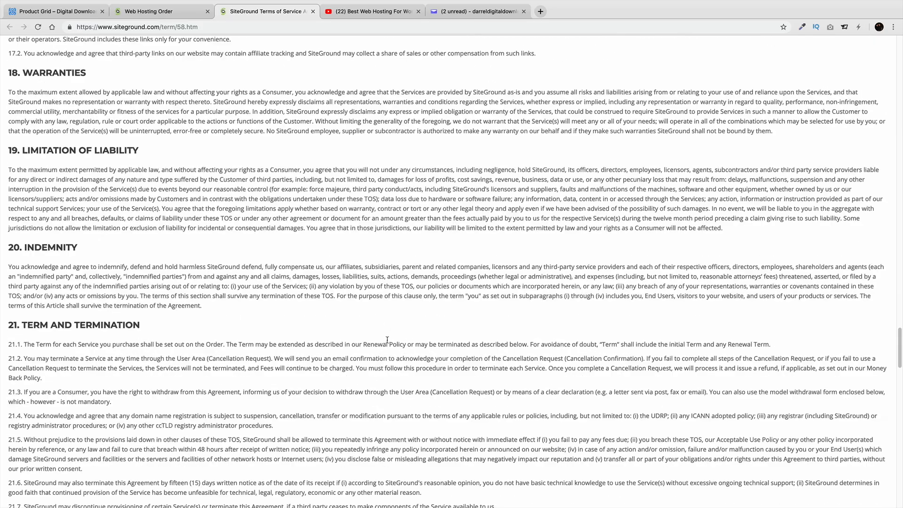
pyautogui.scroll(20, 388, 343)
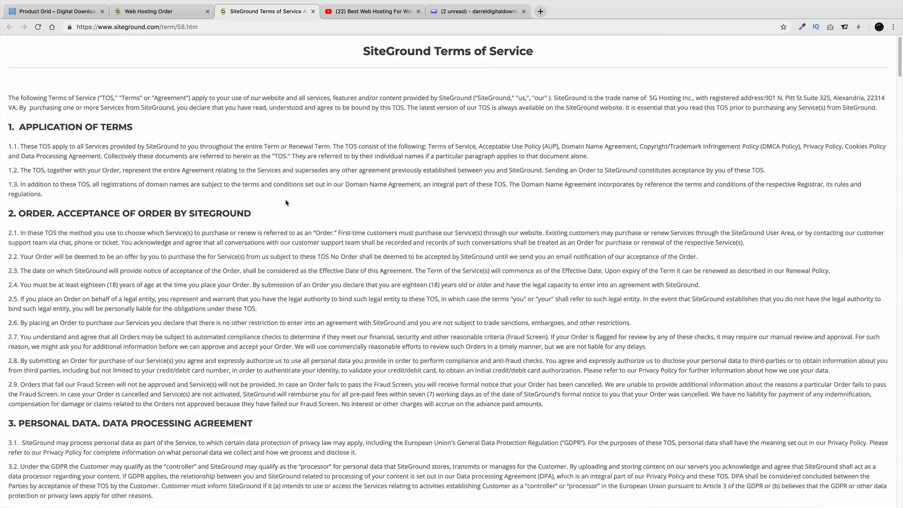
pyautogui.click(169, 17)
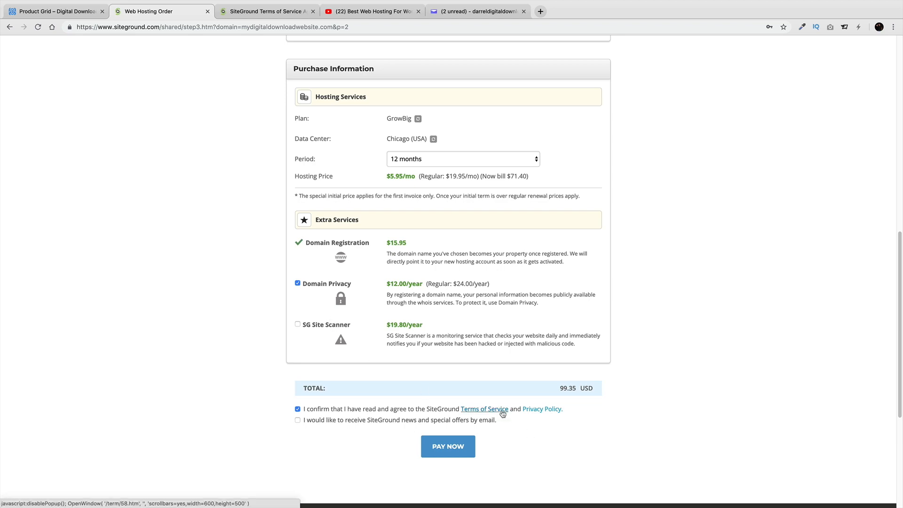
# Pay the 99.35 USD GrowBig hosting order
pyautogui.scroll(15, 493, 427)
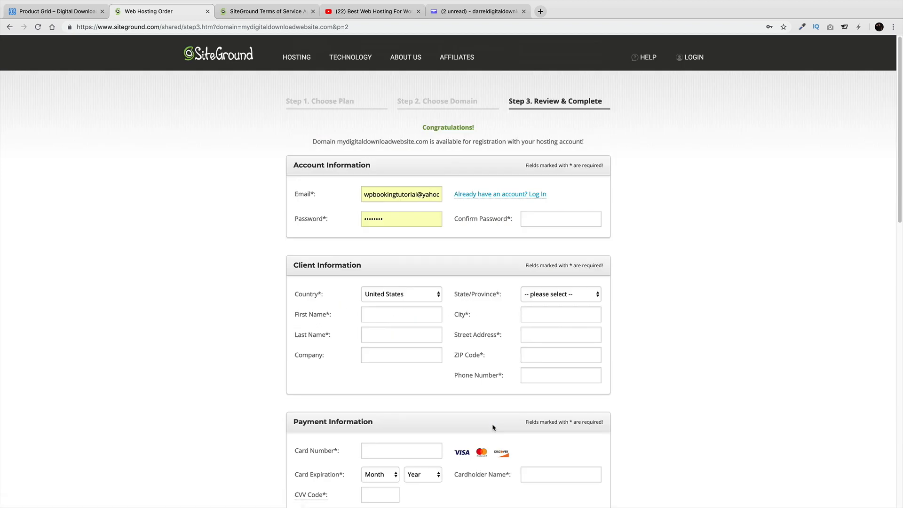
pyautogui.scroll(-15, 493, 429)
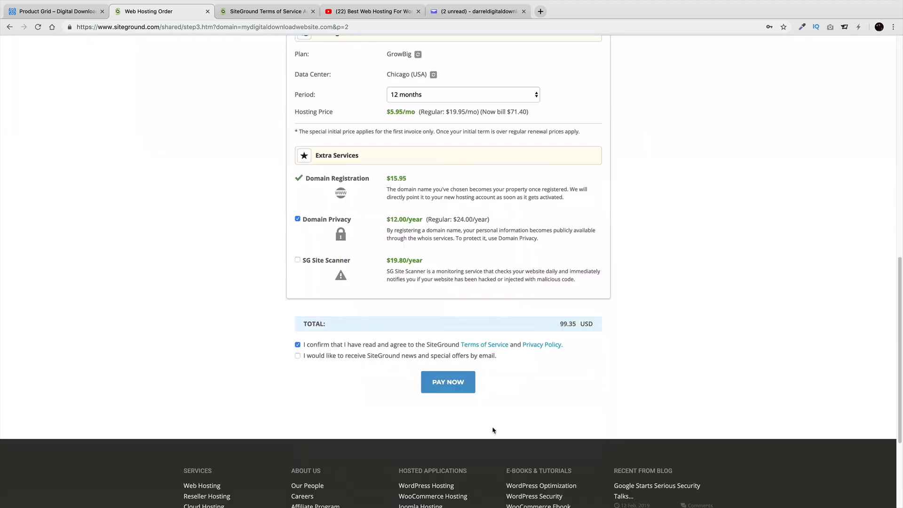
pyautogui.scroll(3, 493, 427)
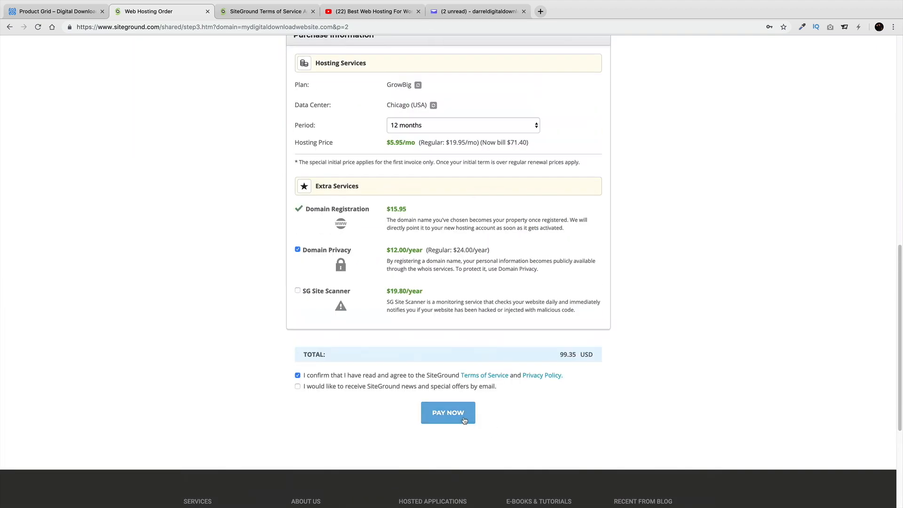
pyautogui.click(464, 420)
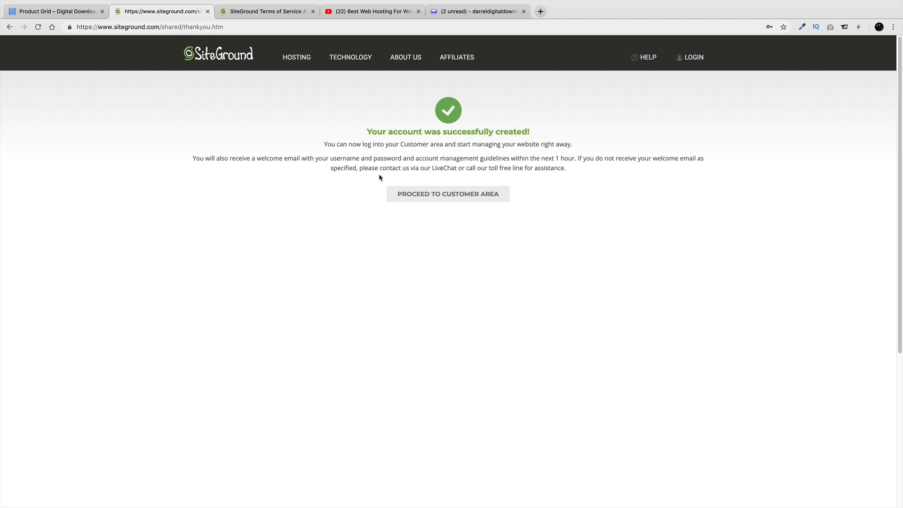
# From the customer area, start a new website with WordPress as the software
pyautogui.click(478, 198)
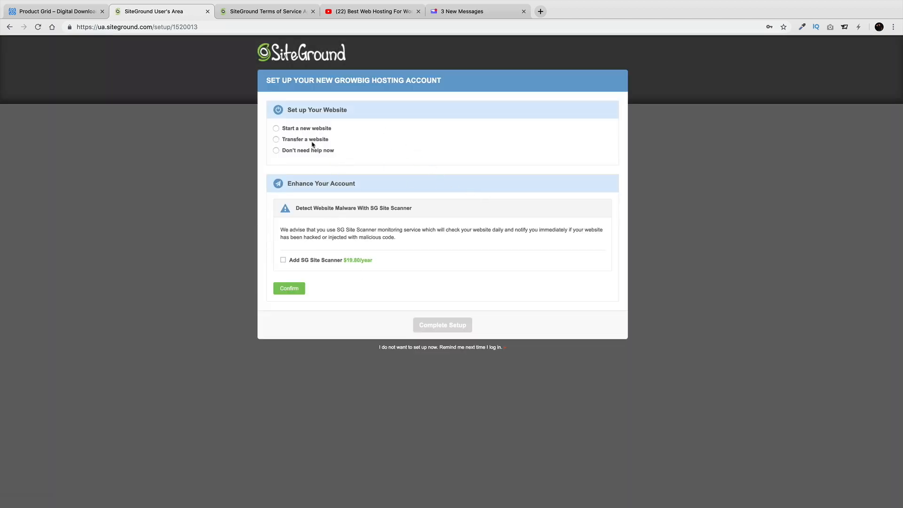
pyautogui.click(276, 129)
pyautogui.click(309, 213)
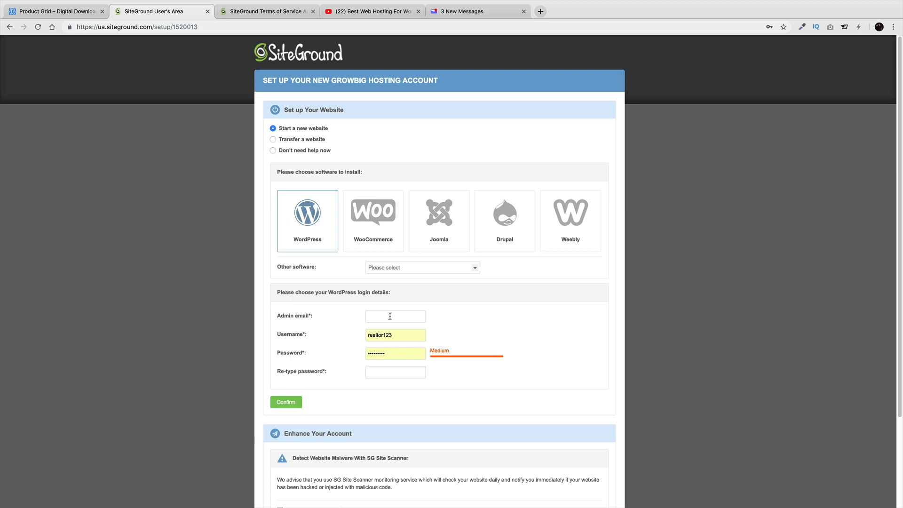
pyautogui.scroll(-1, 443, 319)
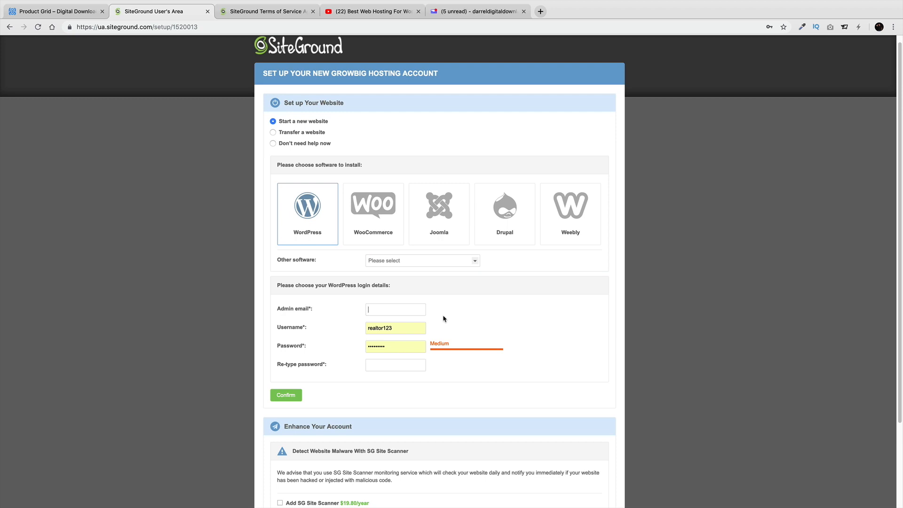
# Enter the admin email, username and password for the WordPress login
pyautogui.press('Tab')
pyautogui.write('pattywac')
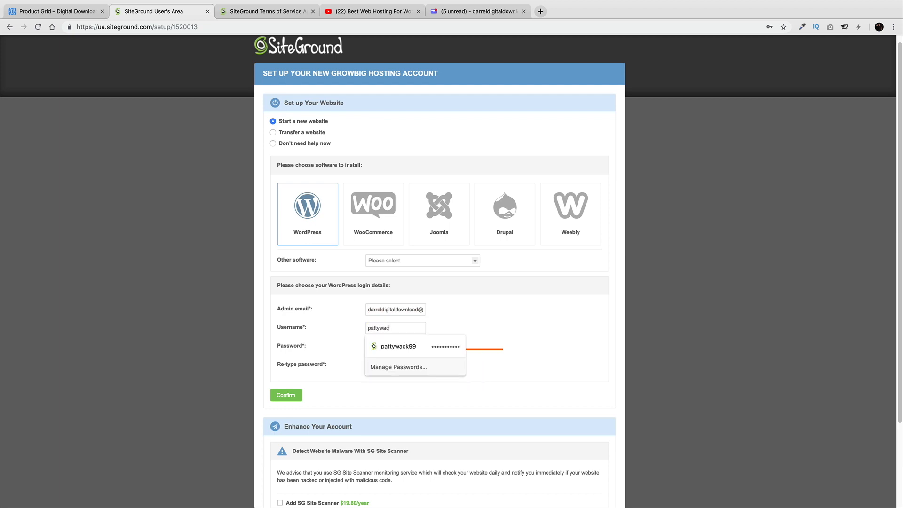
pyautogui.write('k999')
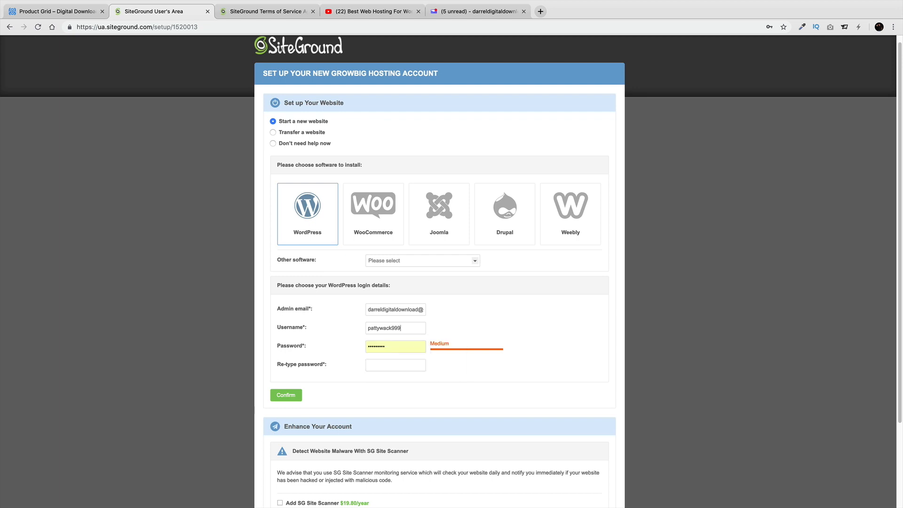
pyautogui.press('Tab')
pyautogui.write('p')
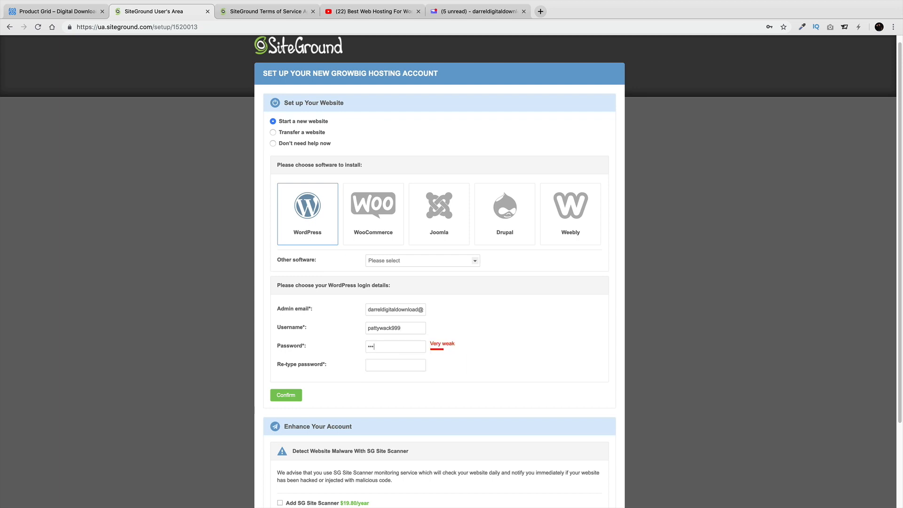
pyautogui.write('•••••••••••')
# Re-enter matching password and re-type password, then confirm the WordPress login details
pyautogui.scroll(-1, 435, 316)
pyautogui.click(427, 313)
pyautogui.click(388, 363)
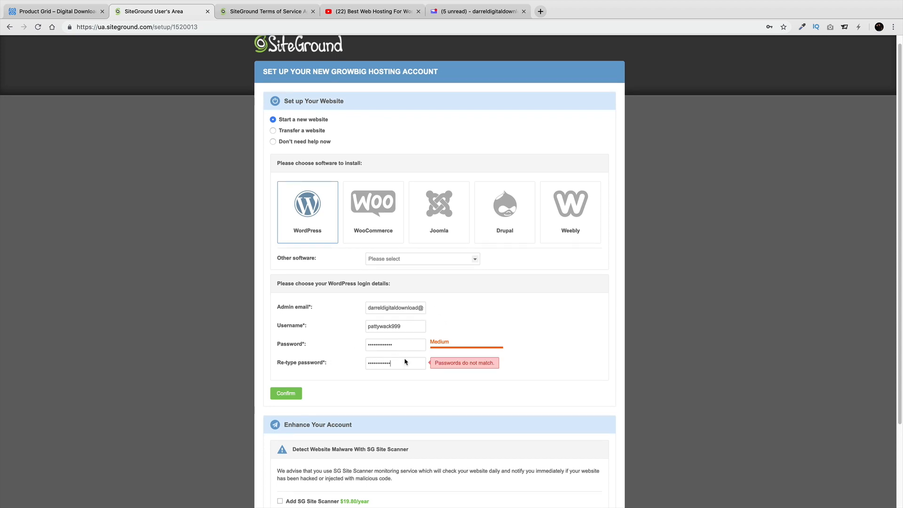
pyautogui.doubleClick(406, 363)
pyautogui.write('••••')
pyautogui.doubleClick(400, 343)
pyautogui.write('•••••')
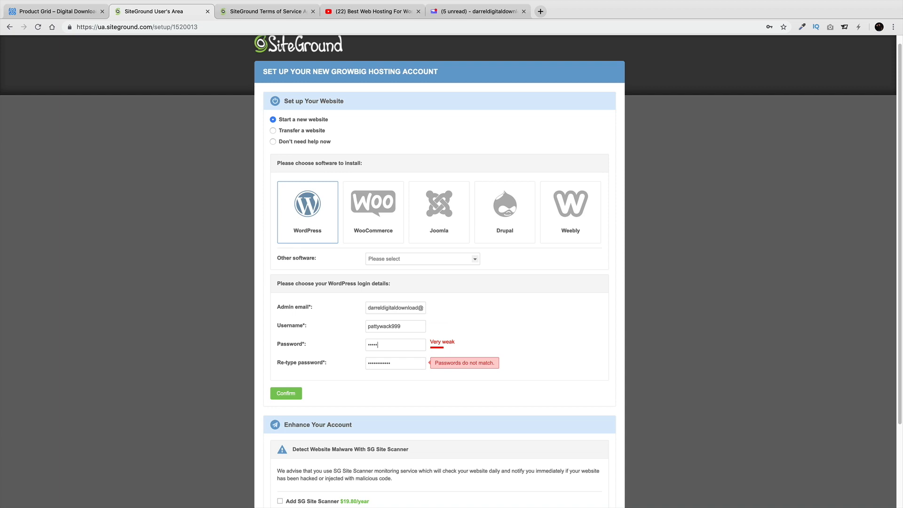
pyautogui.write('•••••')
pyautogui.click(405, 363)
pyautogui.doubleClick(411, 362)
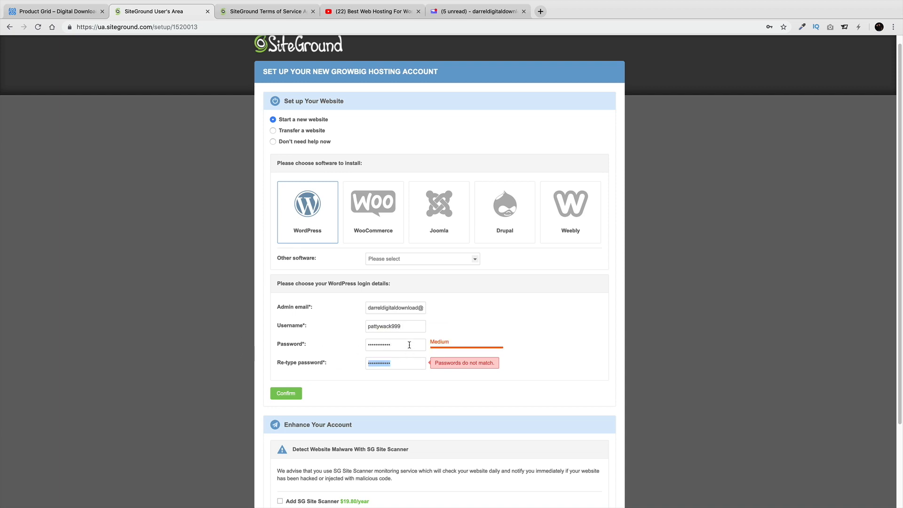
pyautogui.doubleClick(409, 345)
pyautogui.write('•••••••••')
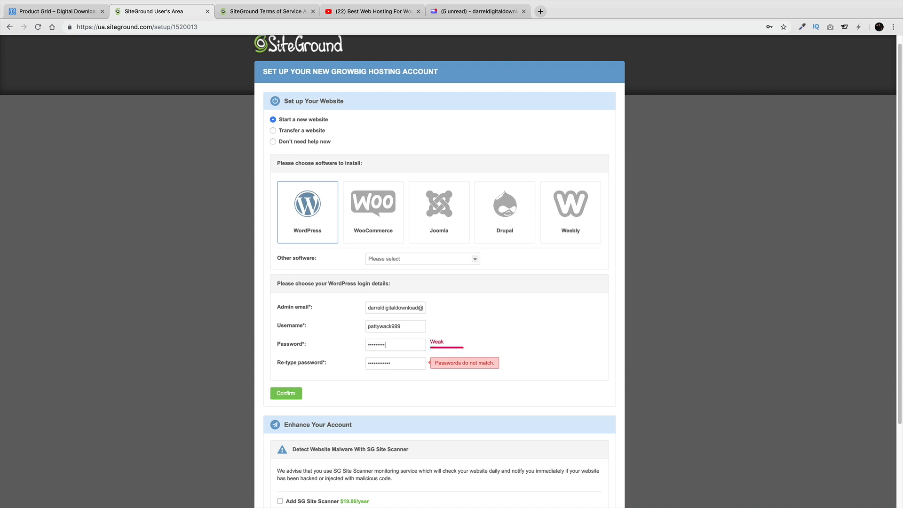
pyautogui.press('Tab')
pyautogui.write('•••••••••')
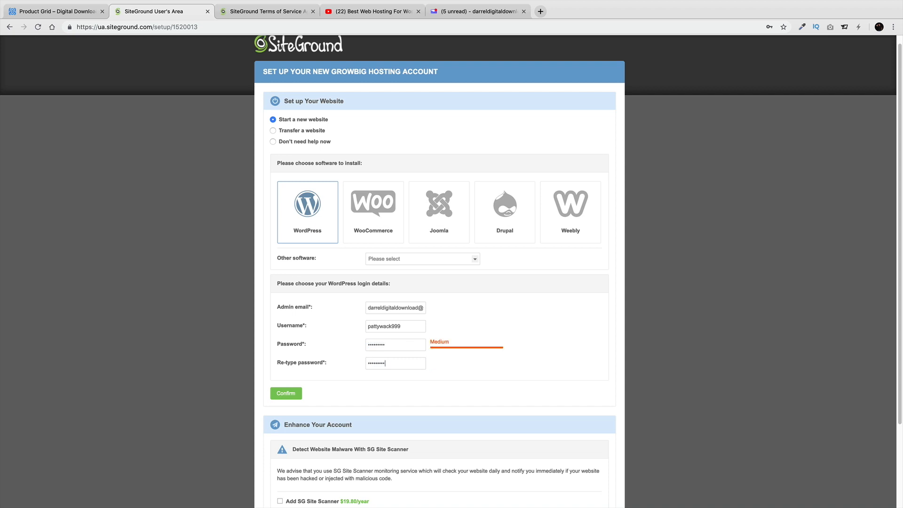
pyautogui.scroll(-1, 285, 321)
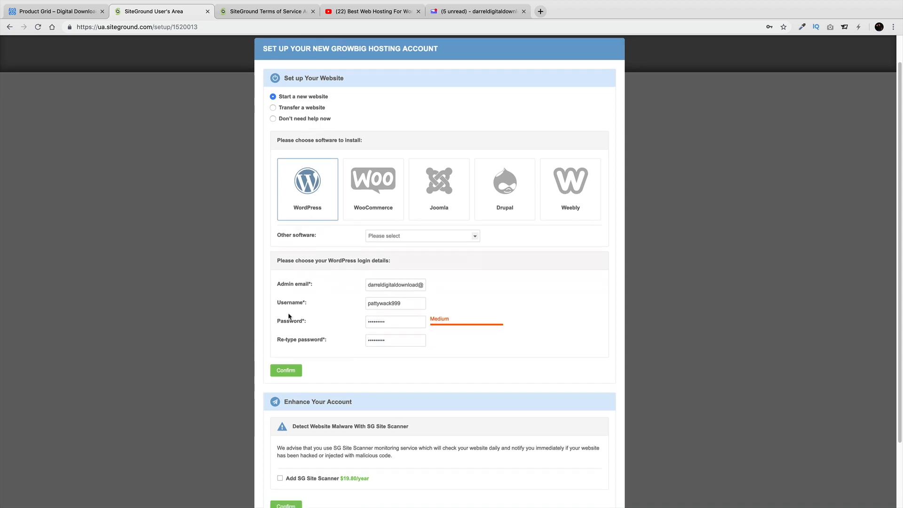
pyautogui.click(287, 371)
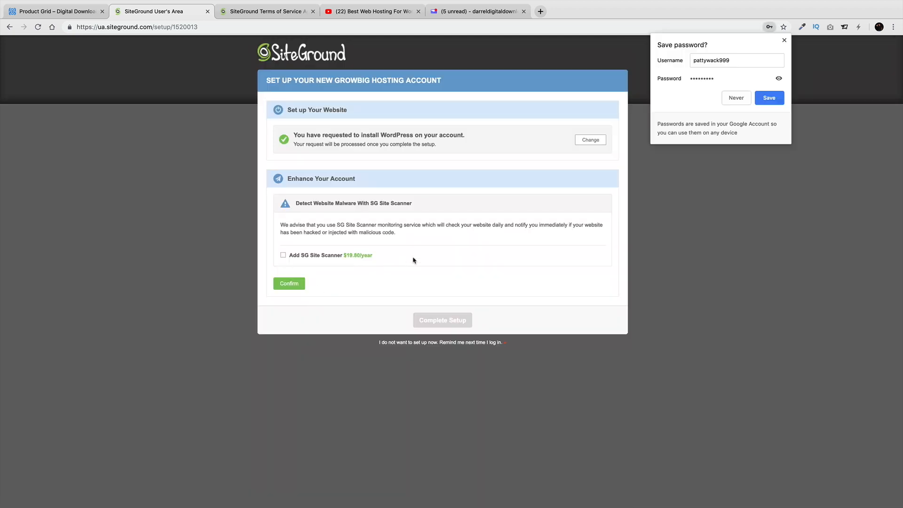
# Decline saving the password, skip the SG Site Scanner add-on, and complete setup
pyautogui.click(742, 101)
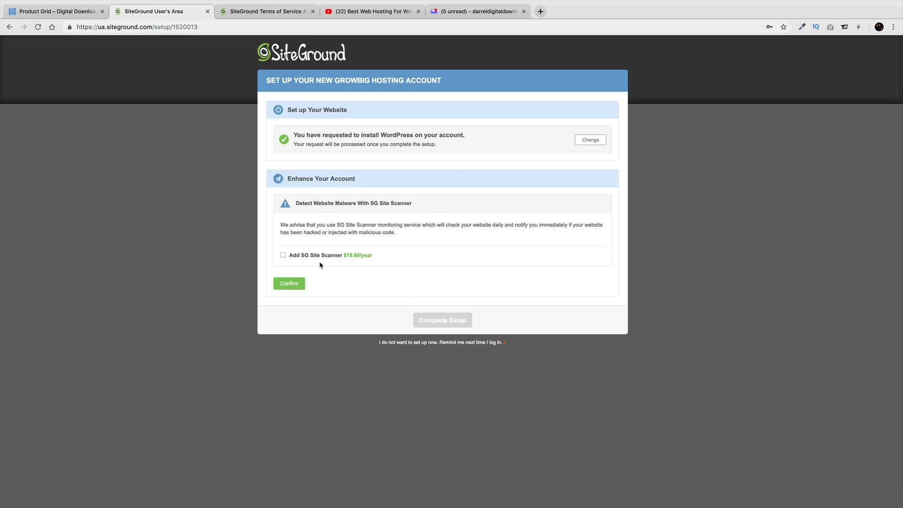
pyautogui.click(296, 282)
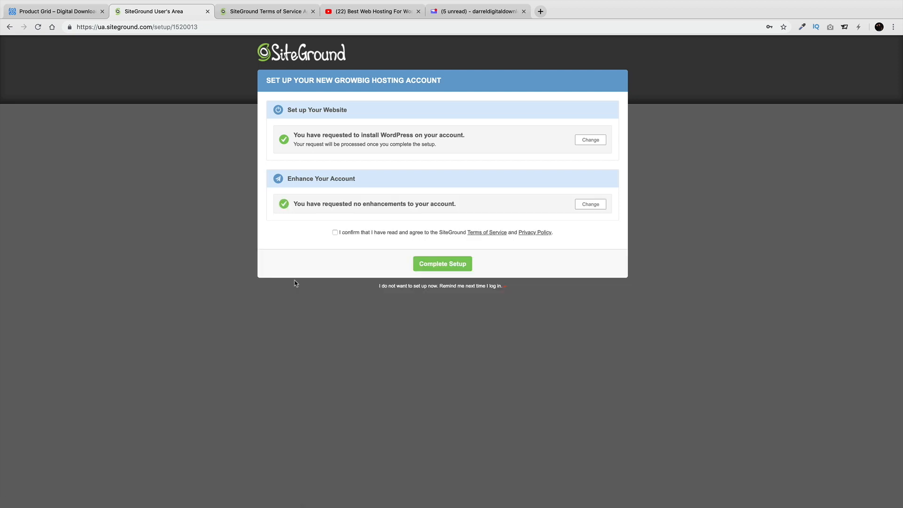
pyautogui.click(450, 268)
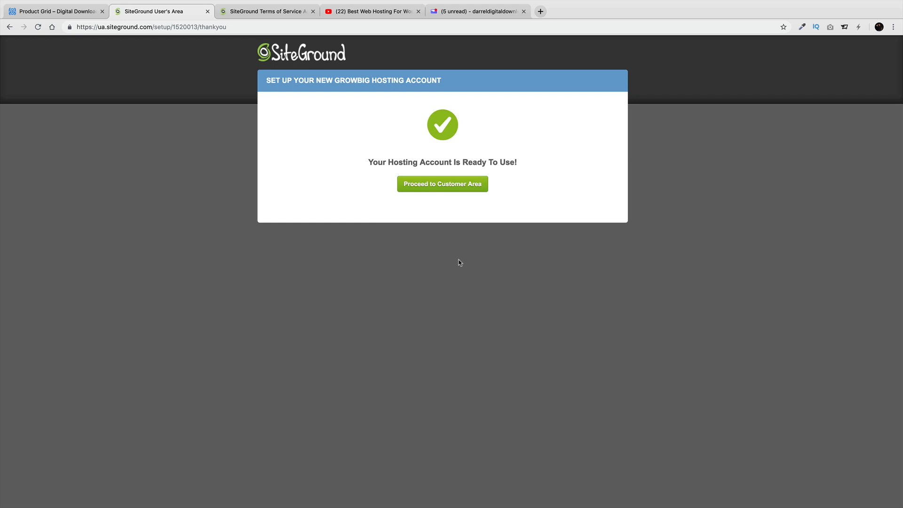
# Go to the customer area, manage the mydigitaldownloadwebsite.com account, and request cPanel access
pyautogui.click(444, 186)
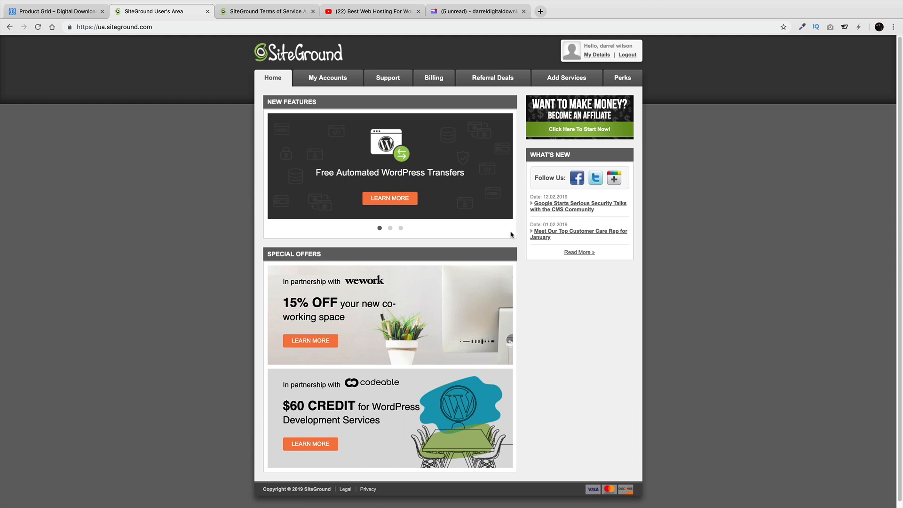
pyautogui.click(342, 85)
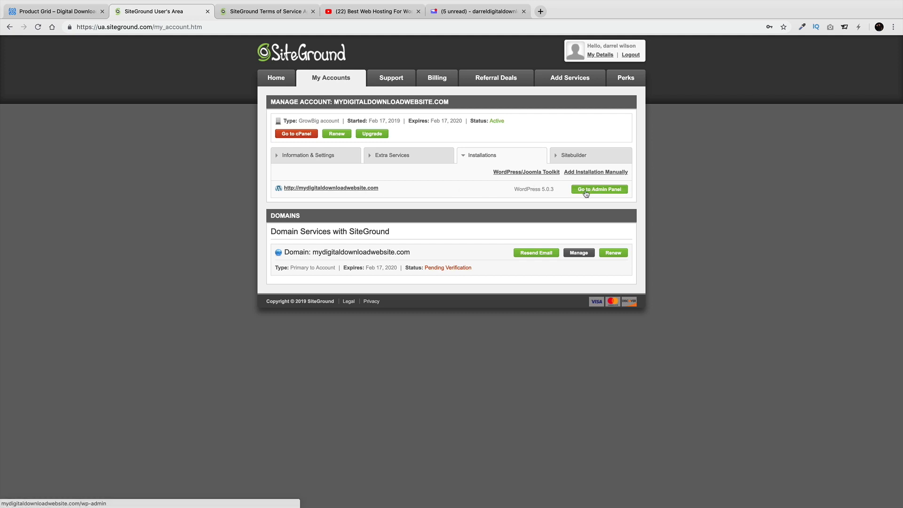
pyautogui.click(313, 136)
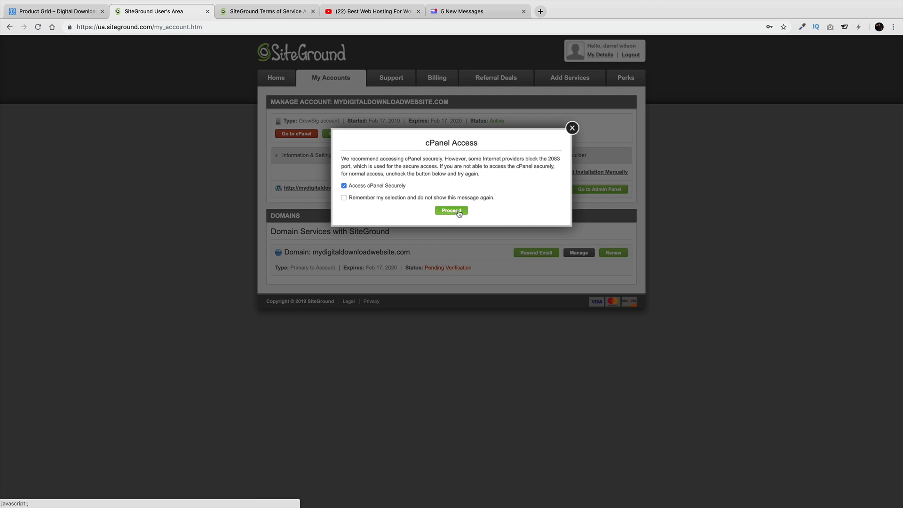
# Enter cPanel and open the WordPress installer in Softaculous
pyautogui.click(451, 210)
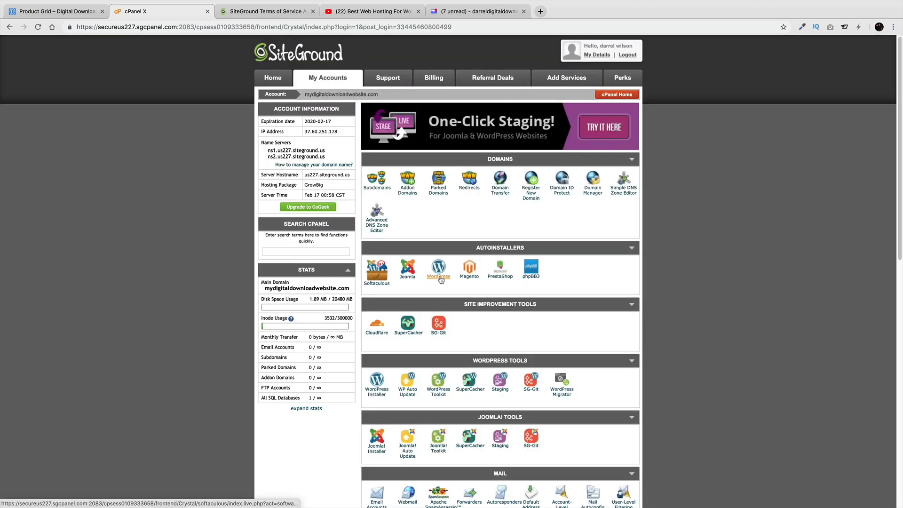
pyautogui.click(439, 269)
pyautogui.scroll(-1, 440, 274)
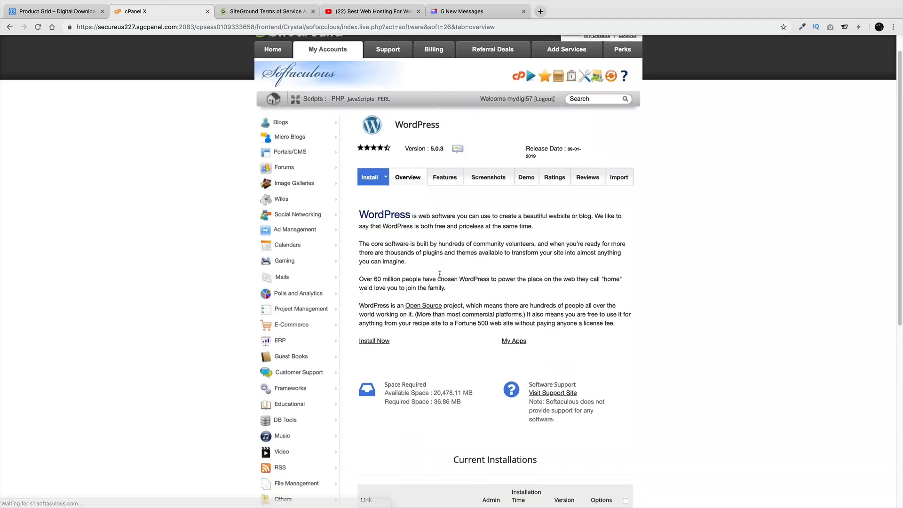
pyautogui.click(382, 341)
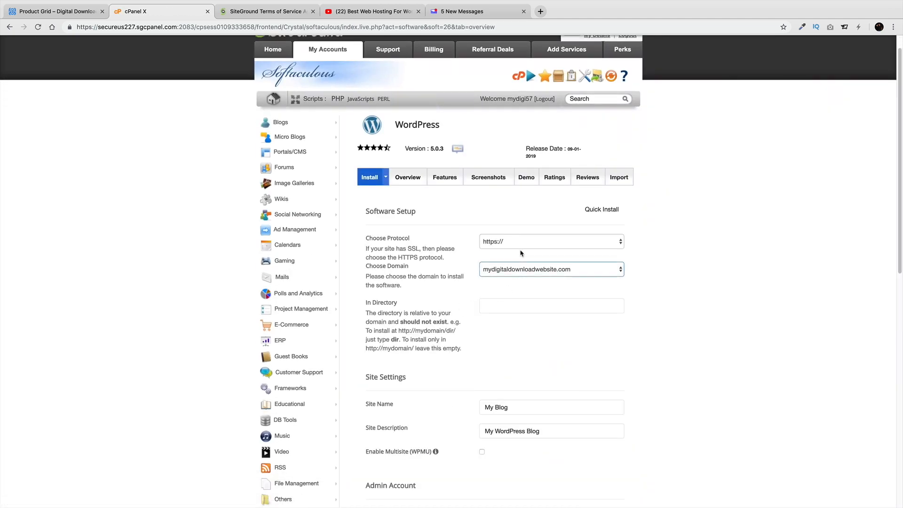
# Attempt the WordPress install, which is refused, then open the site's admin login from My Accounts
pyautogui.scroll(-2, 531, 273)
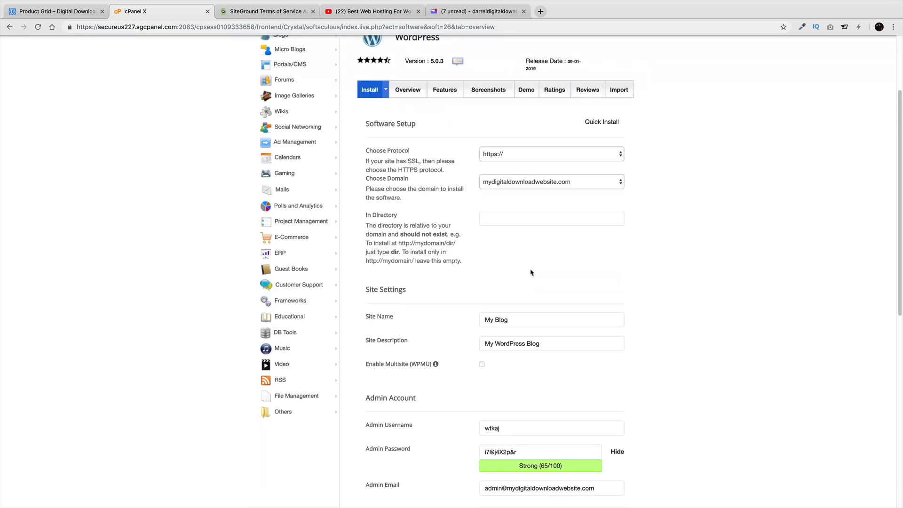
pyautogui.scroll(-1, 531, 272)
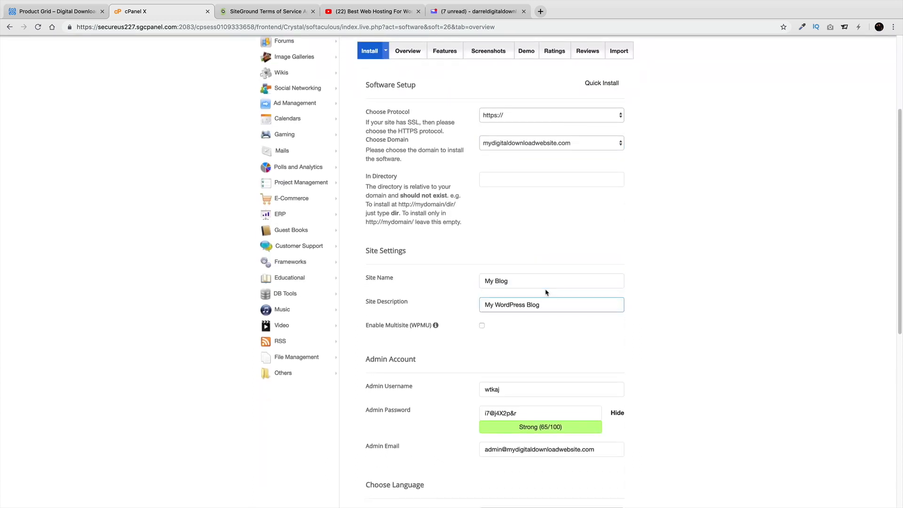
pyautogui.scroll(-3, 545, 292)
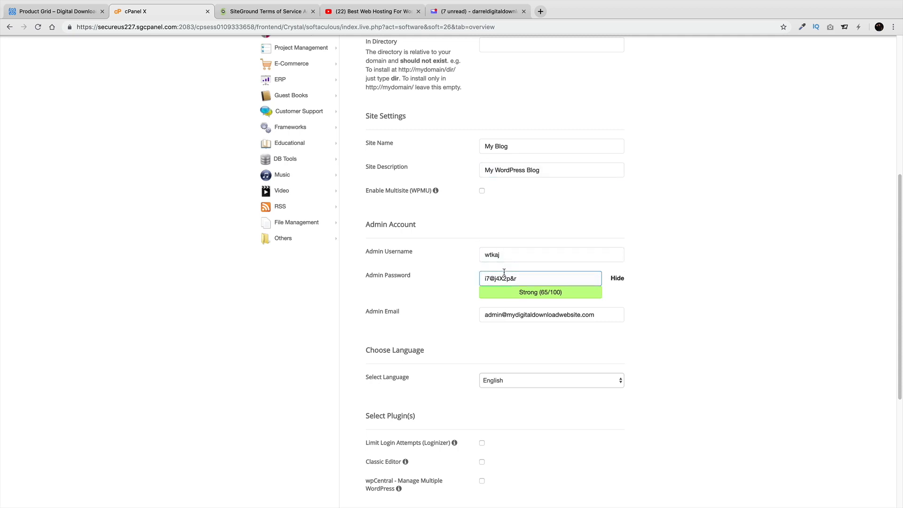
pyautogui.scroll(-4, 517, 320)
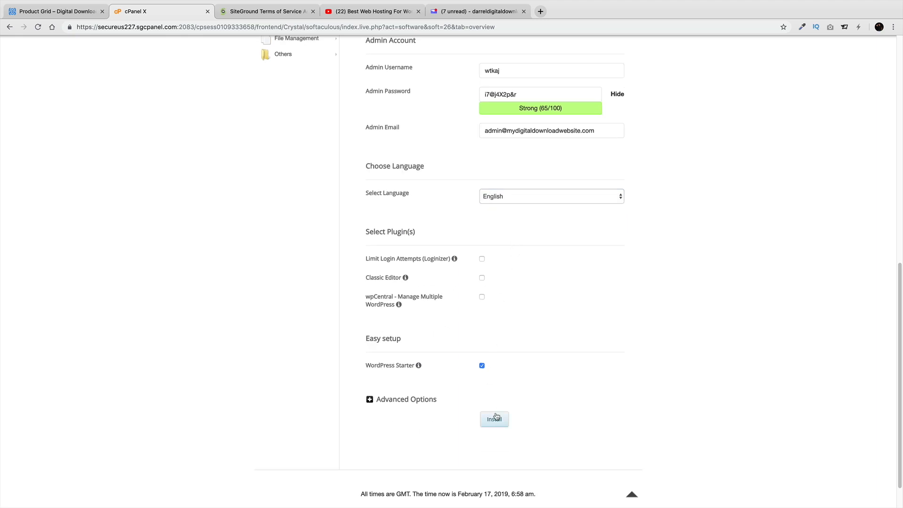
pyautogui.click(496, 418)
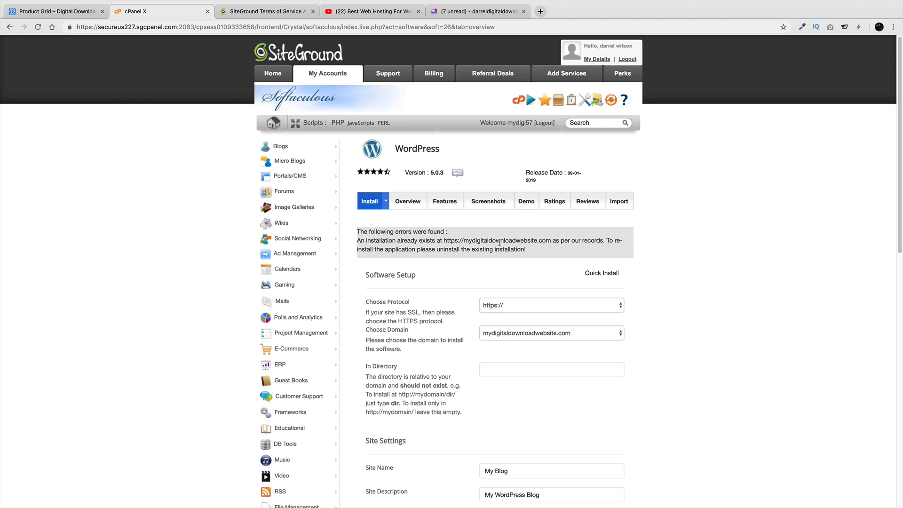
pyautogui.click(327, 76)
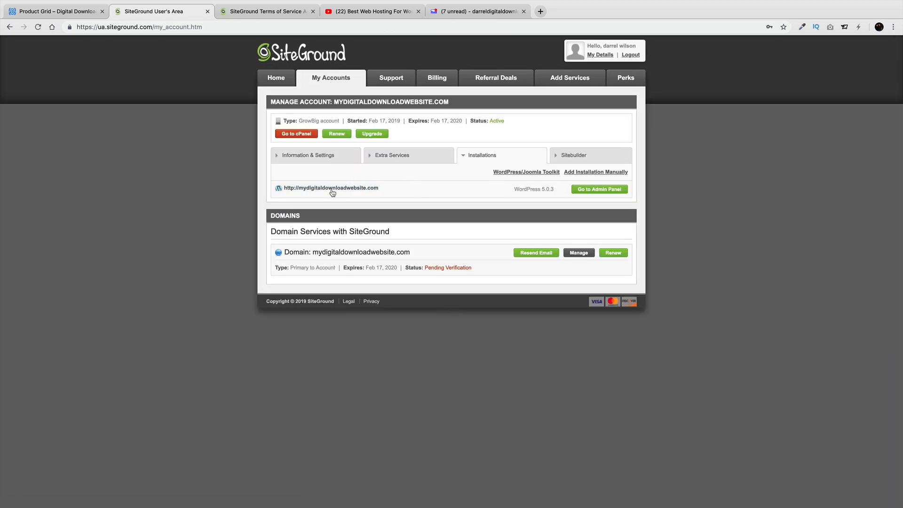
pyautogui.click(603, 194)
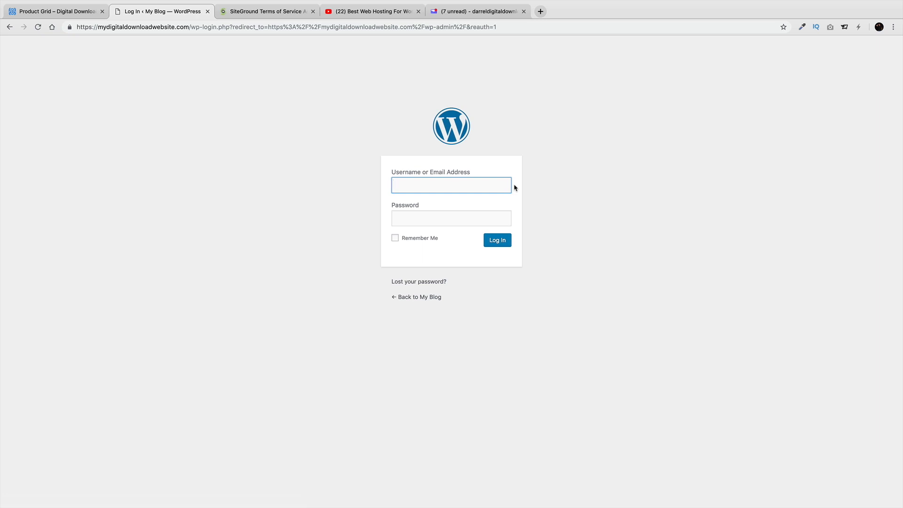
# Enter the admin username and password, correcting a mistyped password
pyautogui.write('pattywack999')
pyautogui.press('Tab')
pyautogui.write('•••••••')
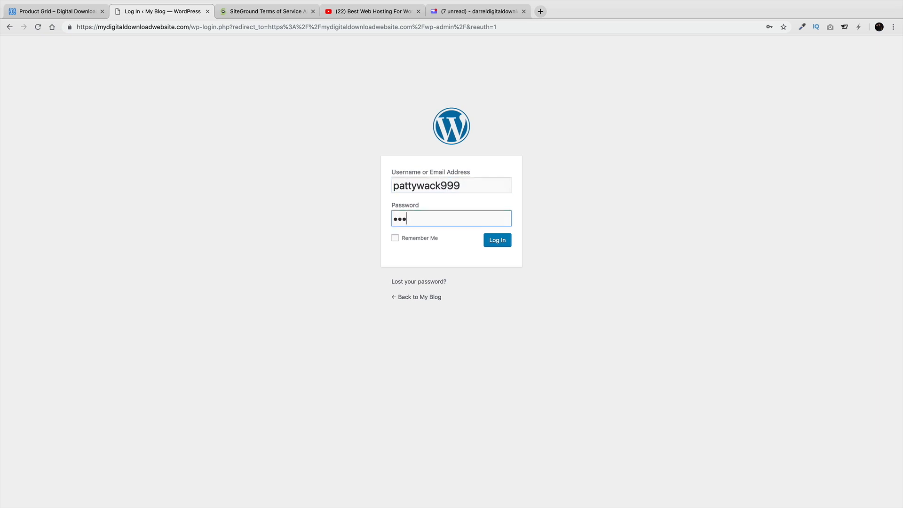
pyautogui.press('BackSpace')
pyautogui.press('BackSpace')
pyautogui.press('BackSpace')
pyautogui.press('BackSpace')
pyautogui.press('BackSpace')
pyautogui.press('BackSpace')
pyautogui.press('BackSpace')
pyautogui.write('•••••••••')
# Log in with Remember Me ticked, save the browser login, and exit the WordPress Starter wizard
pyautogui.click(421, 238)
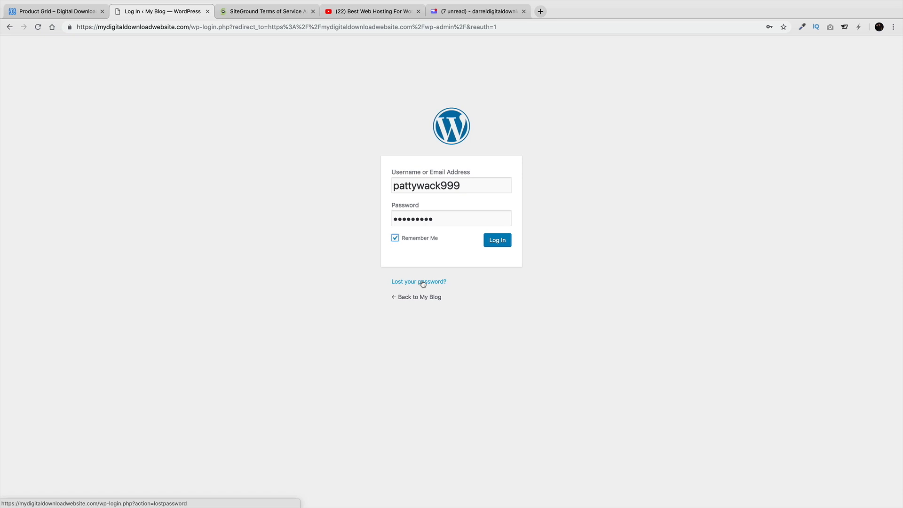
pyautogui.click(507, 240)
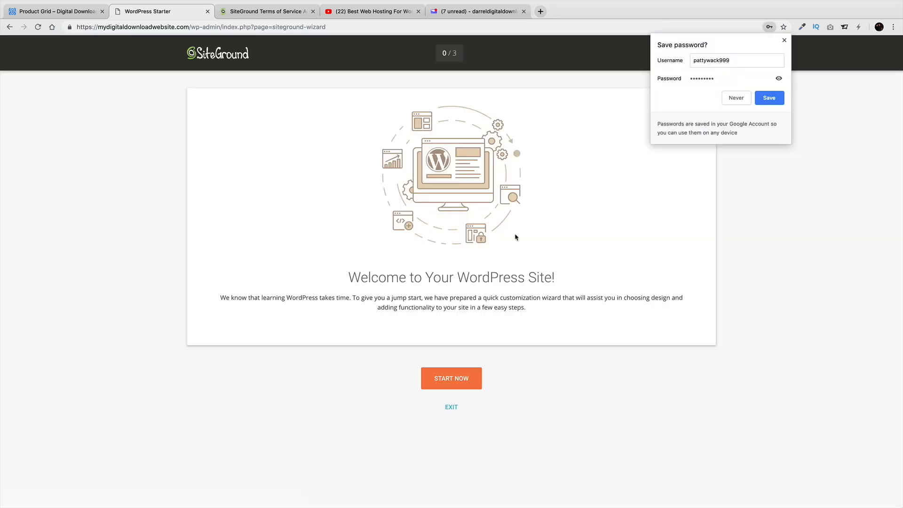
pyautogui.click(783, 99)
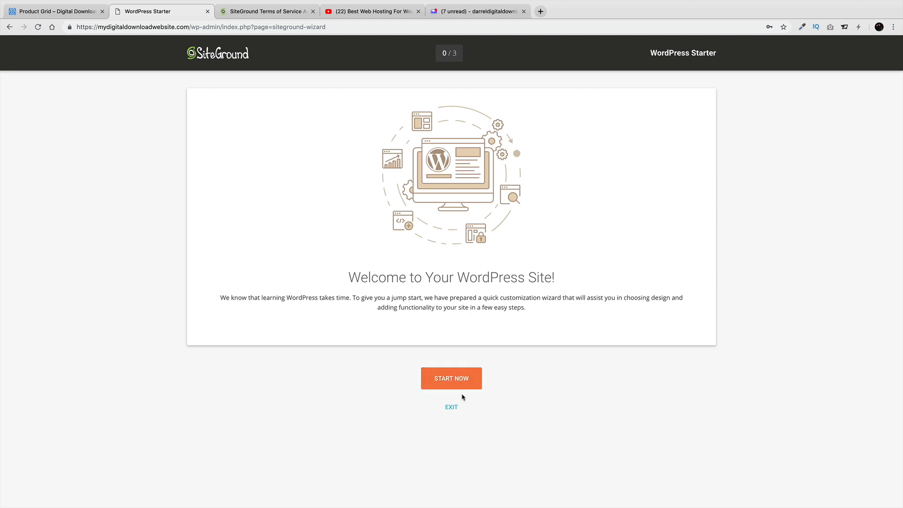
pyautogui.click(453, 408)
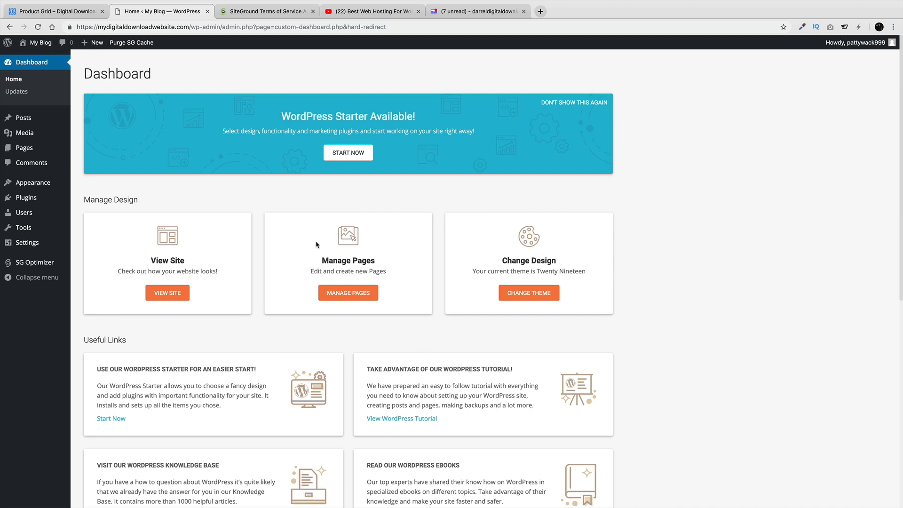
# Deactivate the WordPress Starter plugin on the Plugins page
pyautogui.moveTo(52, 199)
pyautogui.click(81, 200)
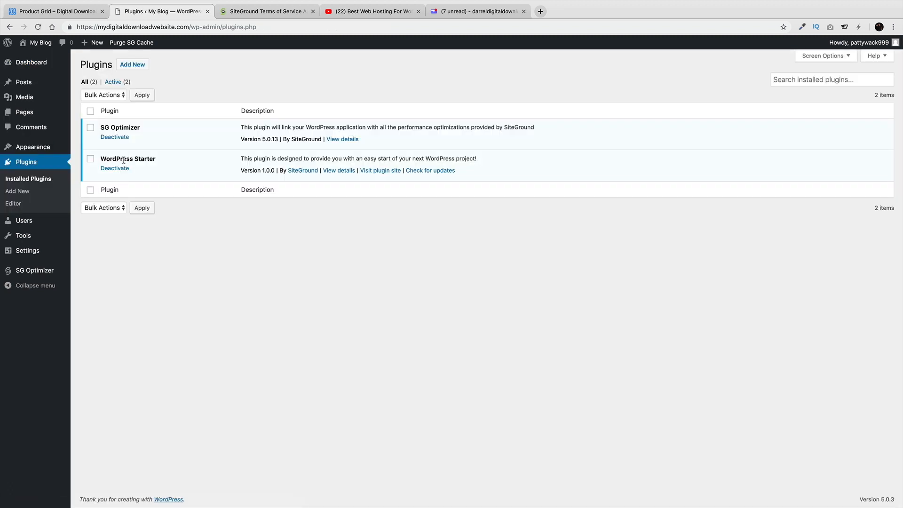
pyautogui.click(121, 169)
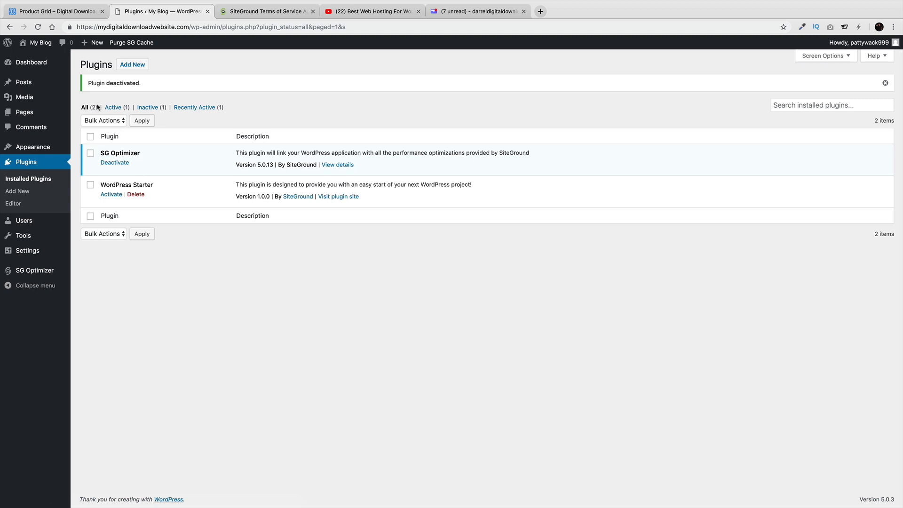
# View the live 'My Blog' front page via Visit Site, showing Nothing Found
pyautogui.moveTo(37, 43)
pyautogui.click(43, 60)
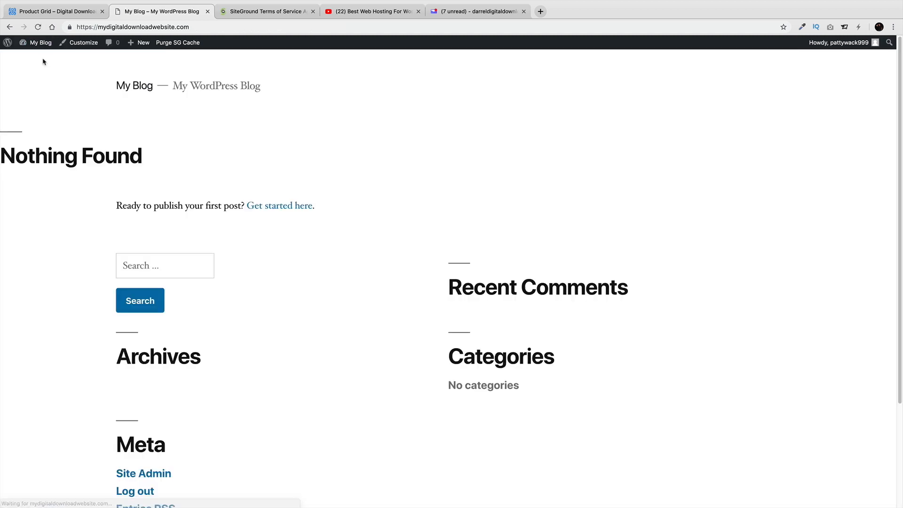
pyautogui.scroll(-3, 218, 222)
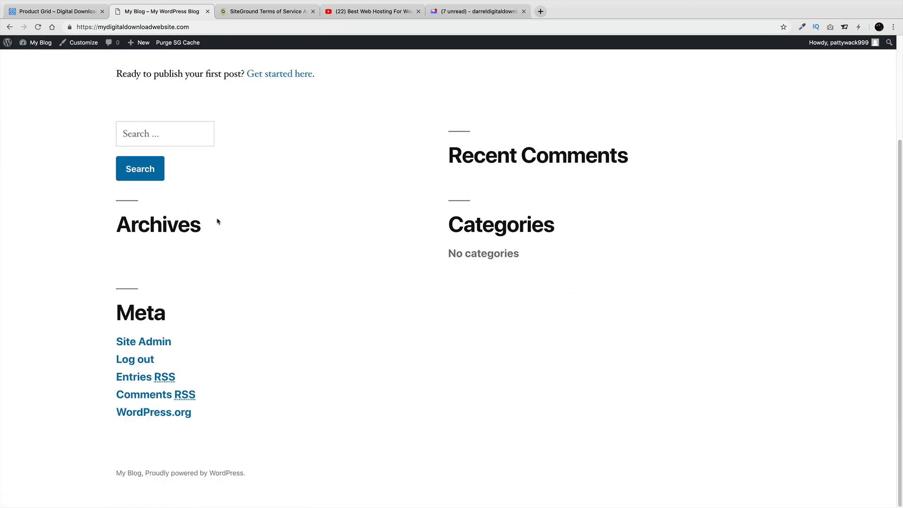
pyautogui.scroll(3, 254, 254)
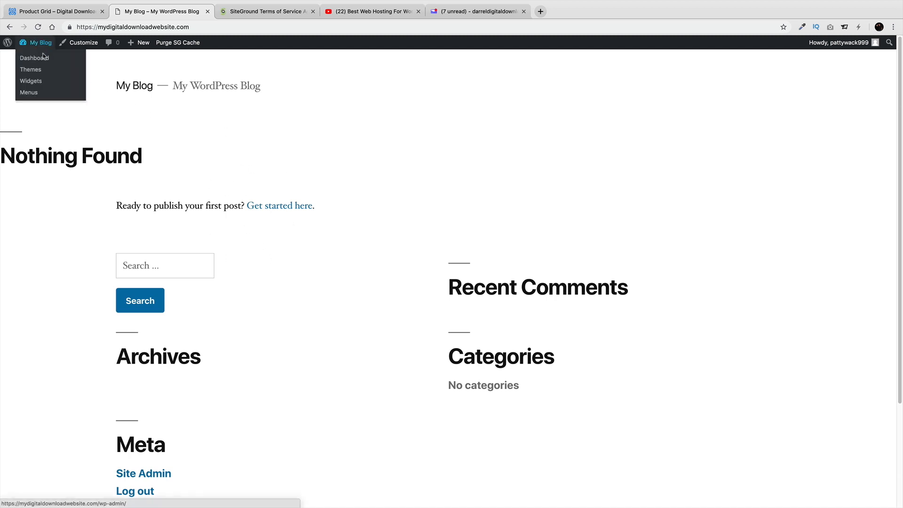
# Dismiss the privacy notice and save Post name (/%postname%/) as the permalink structure
pyautogui.click(43, 55)
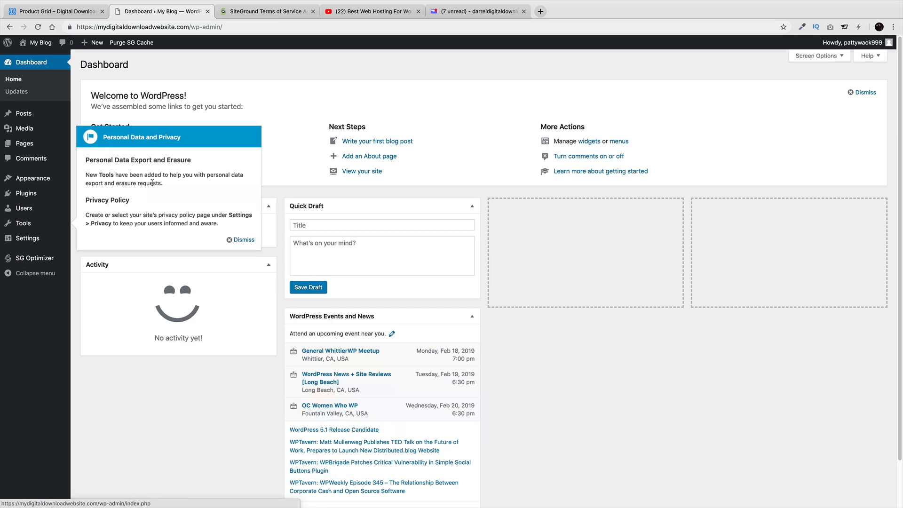
pyautogui.click(240, 239)
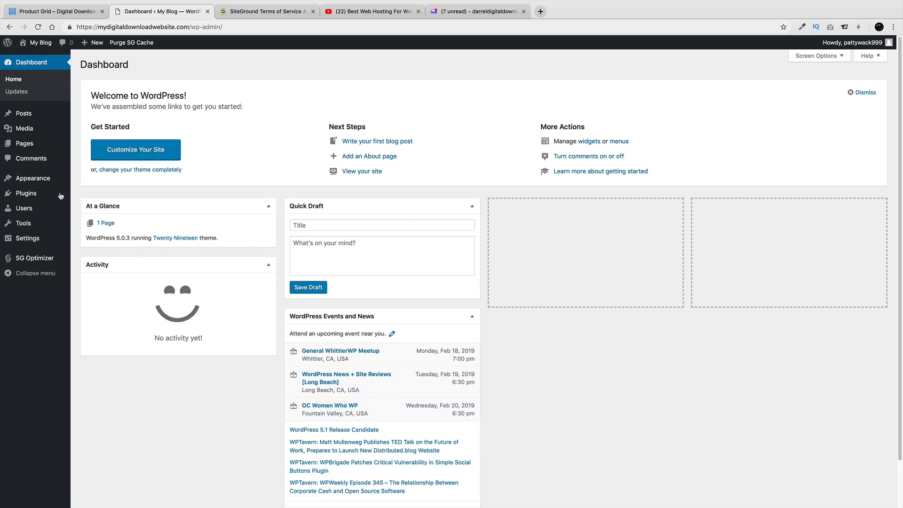
pyautogui.moveTo(43, 247)
pyautogui.click(93, 301)
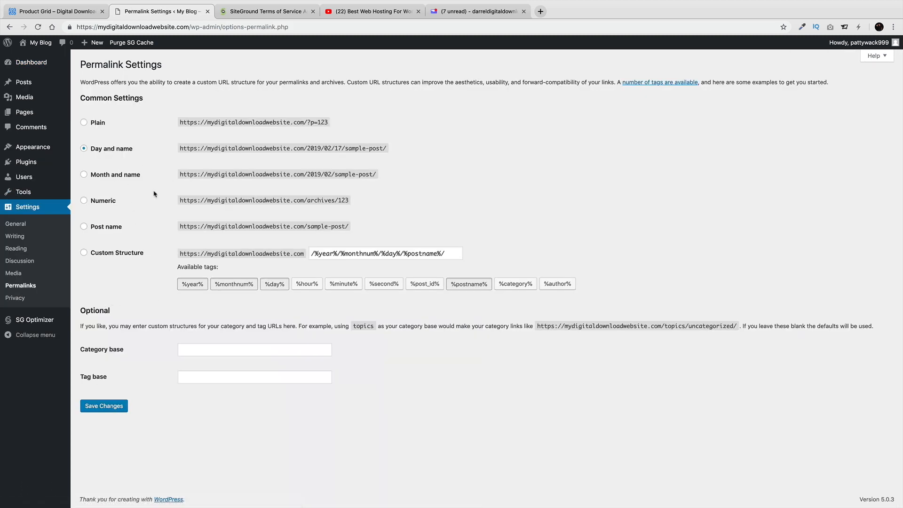
pyautogui.click(85, 227)
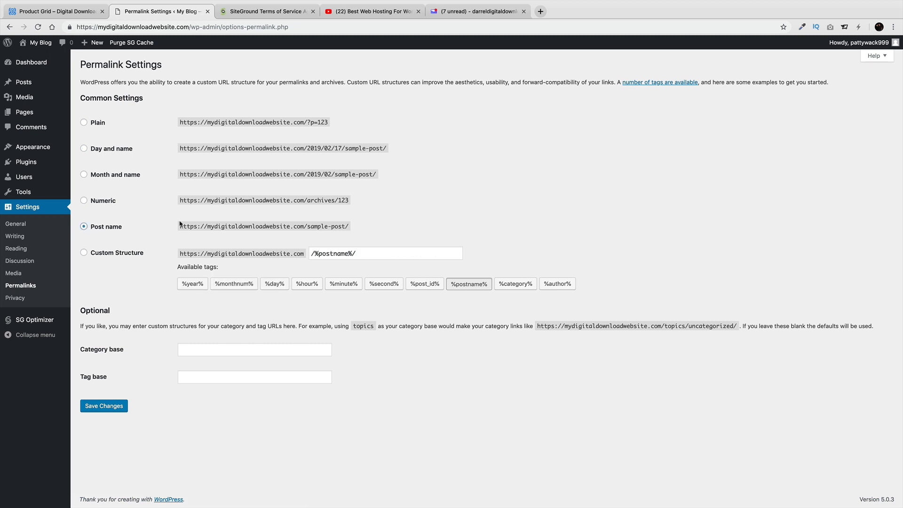
pyautogui.moveTo(208, 229); pyautogui.dragTo(344, 227)
pyautogui.moveTo(307, 175); pyautogui.dragTo(360, 175)
pyautogui.click(117, 405)
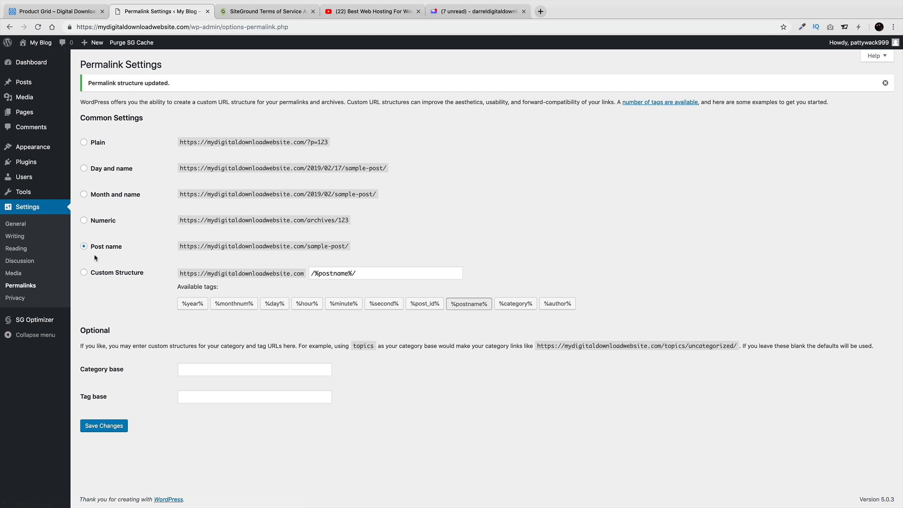
# Preview the Light, Blue, Coffee and Ocean schemes on Your Profile, settling on Midnight
pyautogui.moveTo(42, 179)
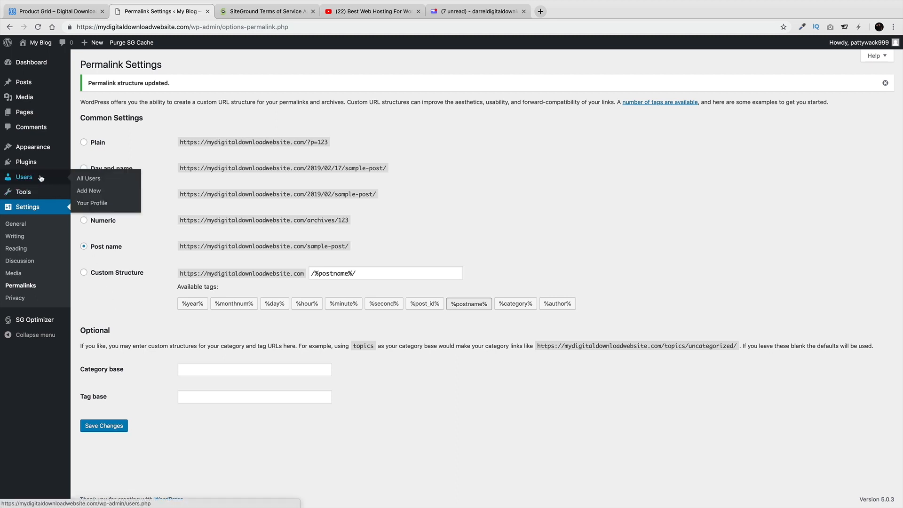
pyautogui.click(94, 203)
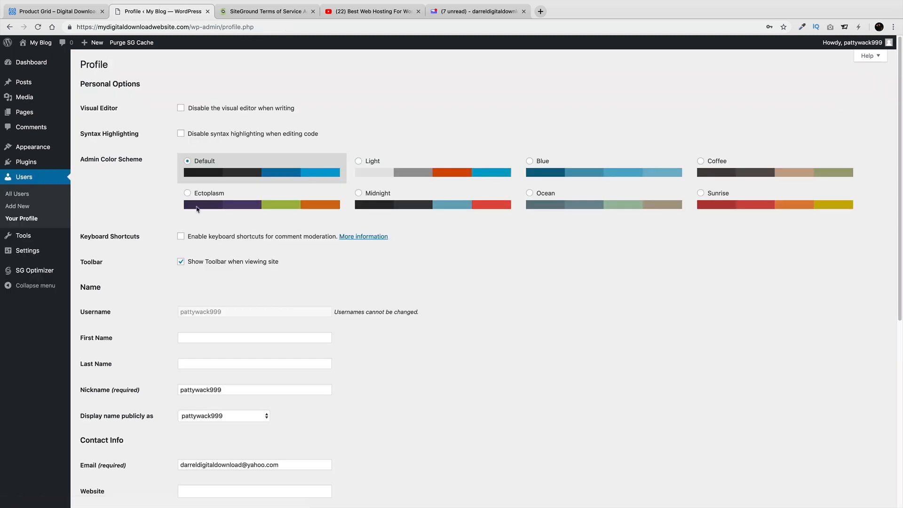
pyautogui.click(376, 200)
pyautogui.click(437, 171)
pyautogui.click(577, 170)
pyautogui.click(706, 172)
pyautogui.click(659, 200)
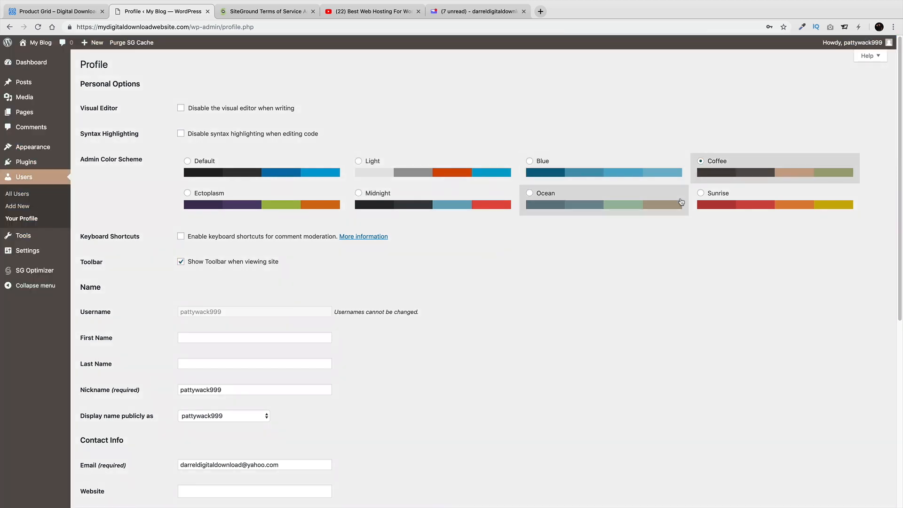
pyautogui.click(387, 213)
# Generate then discard a new password, and save the profile with Update Profile
pyautogui.scroll(-5, 405, 296)
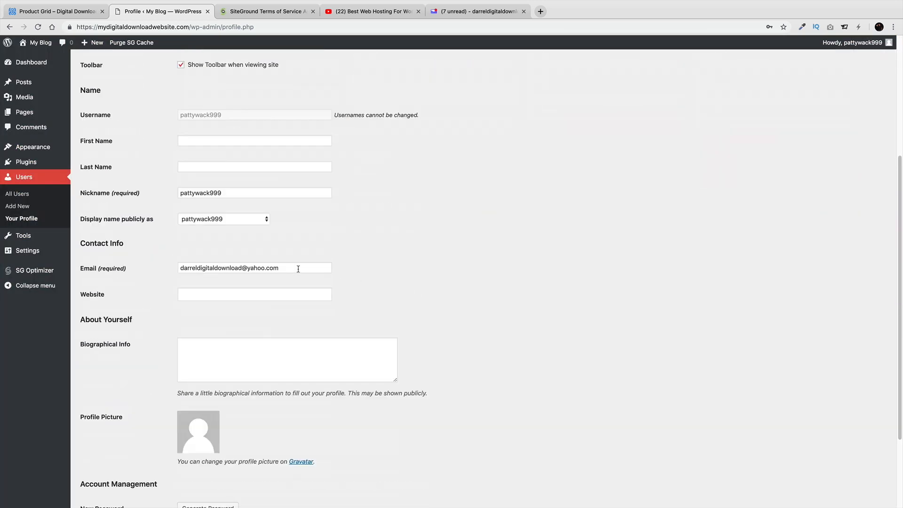
pyautogui.moveTo(311, 265); pyautogui.dragTo(169, 267)
pyautogui.press('super+c')
pyautogui.click(385, 273)
pyautogui.scroll(-3, 387, 274)
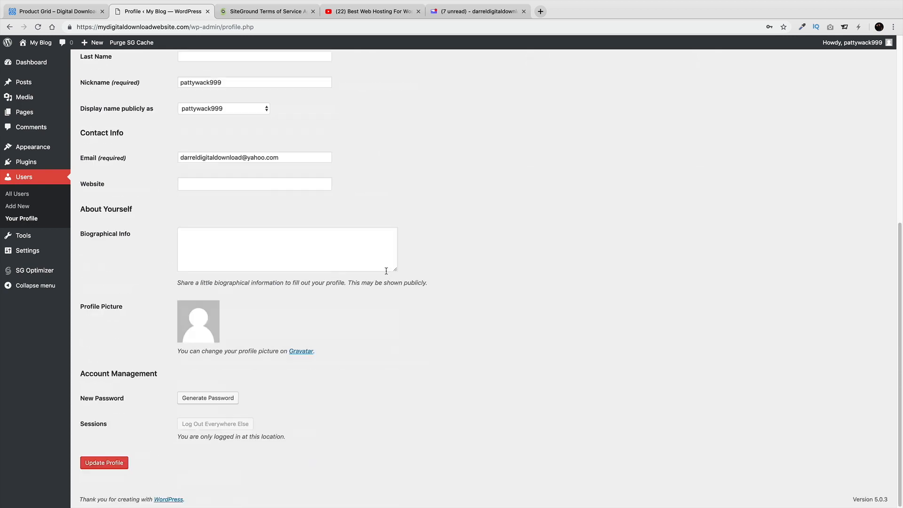
pyautogui.click(205, 398)
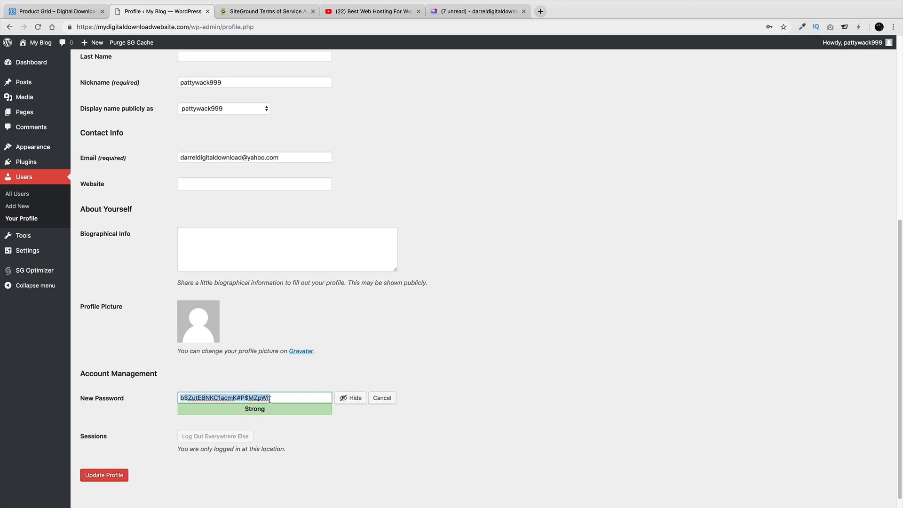
pyautogui.click(384, 400)
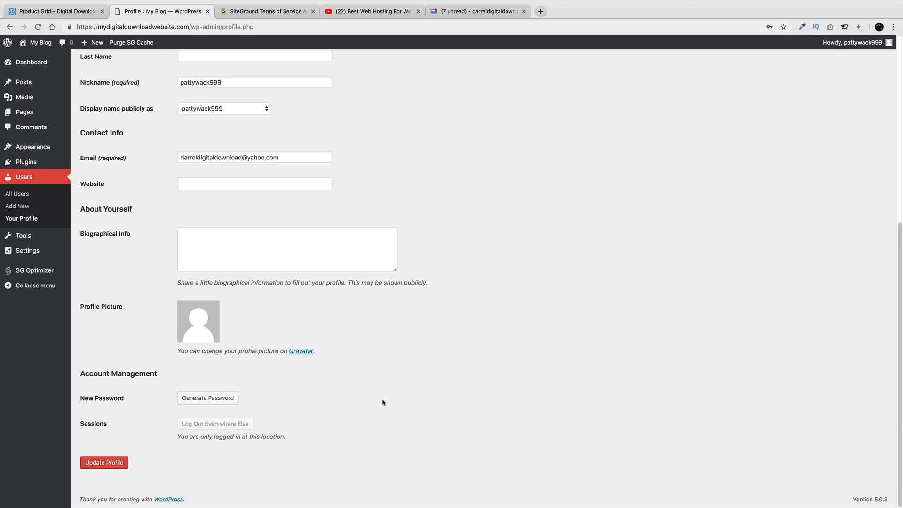
pyautogui.click(111, 465)
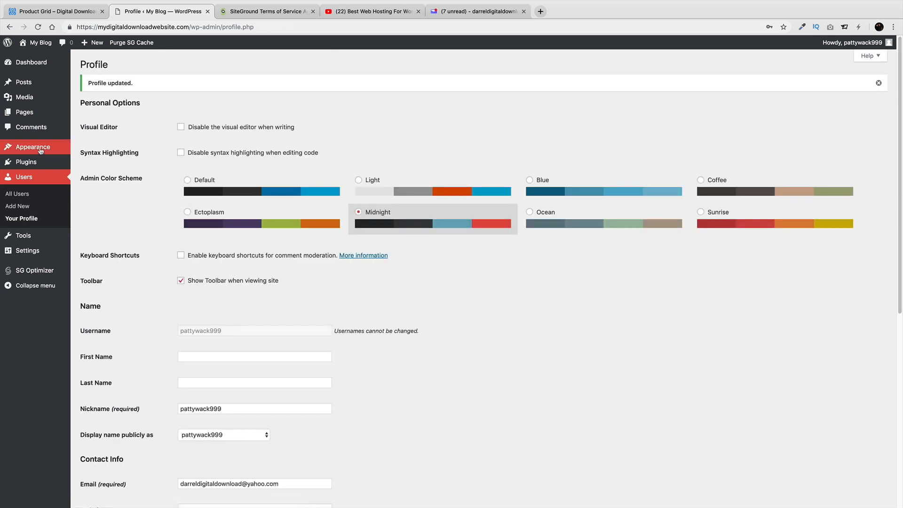
# Open the Add Themes page from Appearance > Themes
pyautogui.moveTo(41, 150)
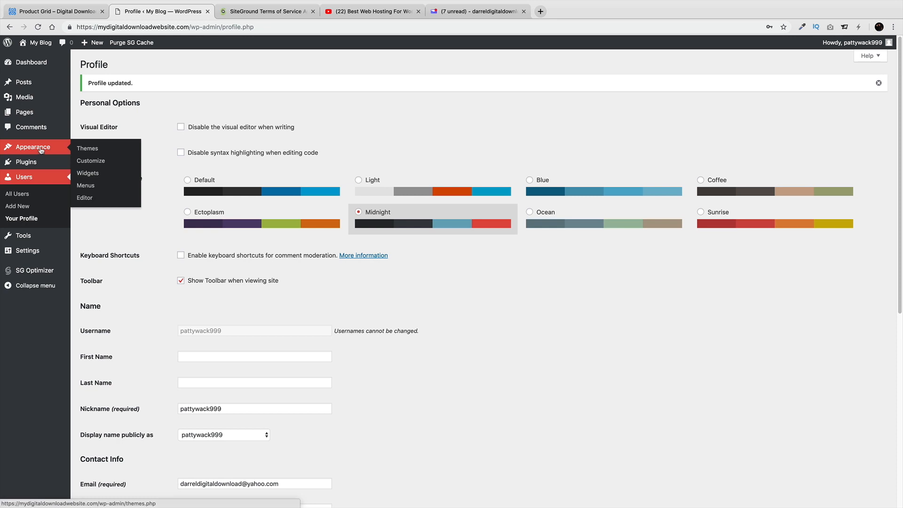
pyautogui.moveTo(45, 252)
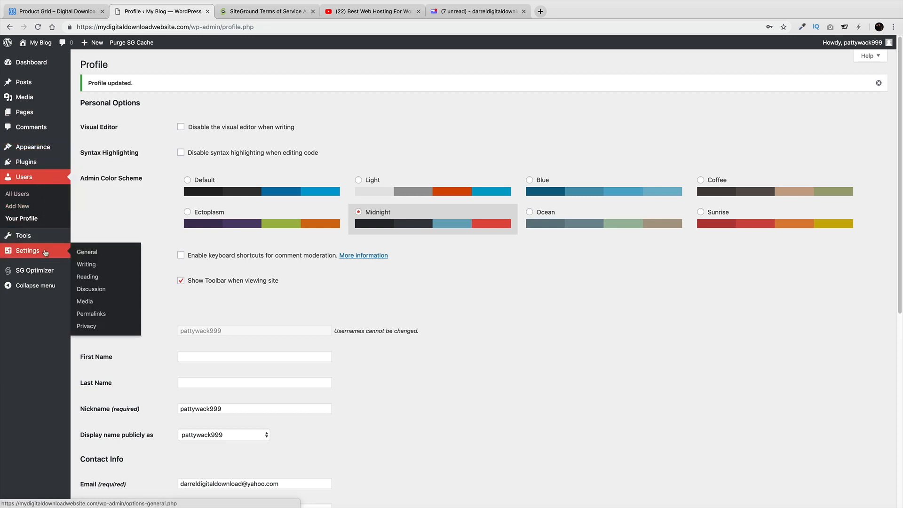
pyautogui.moveTo(46, 118)
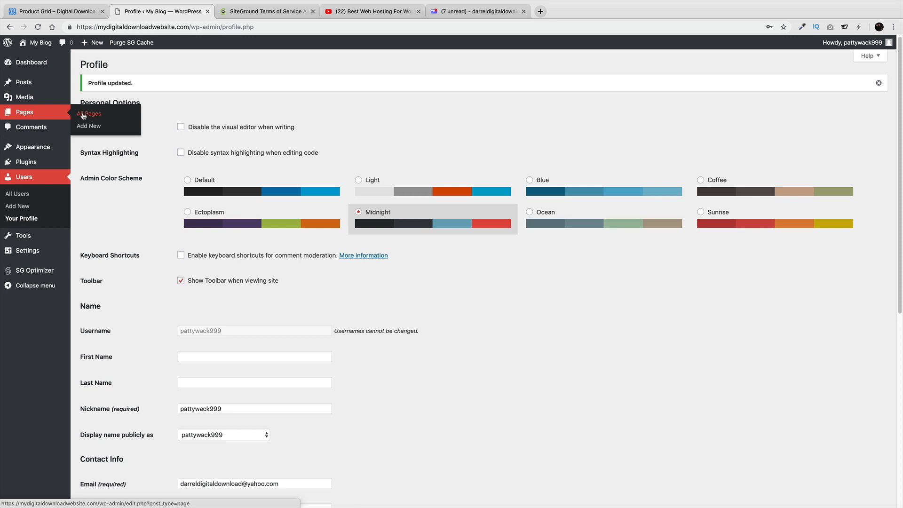
pyautogui.moveTo(49, 89)
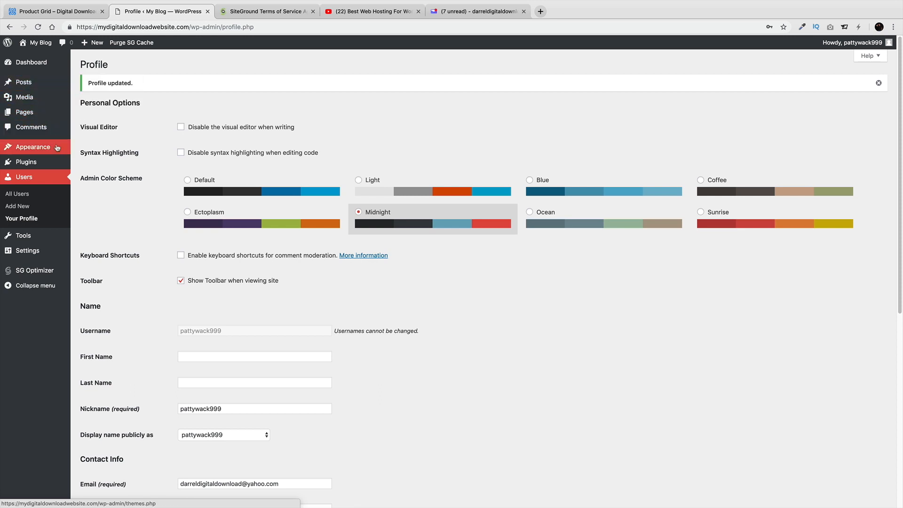
pyautogui.click(87, 148)
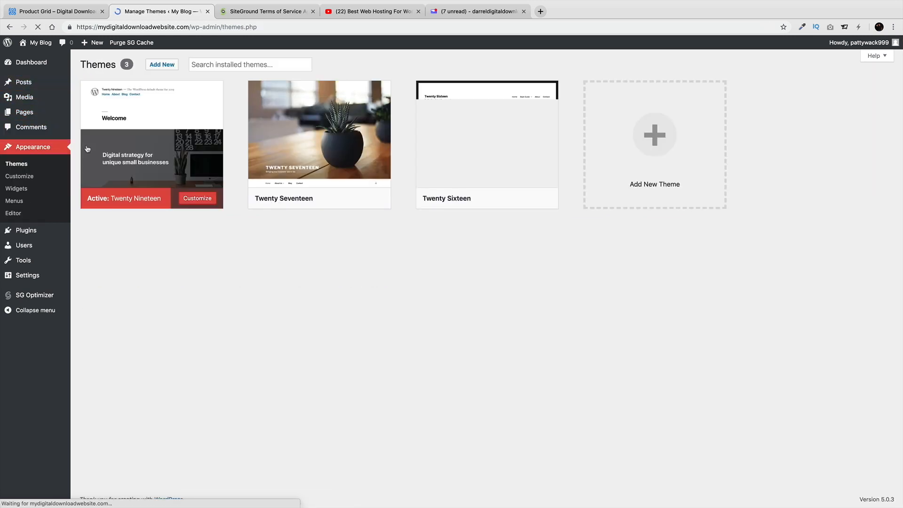
pyautogui.click(166, 66)
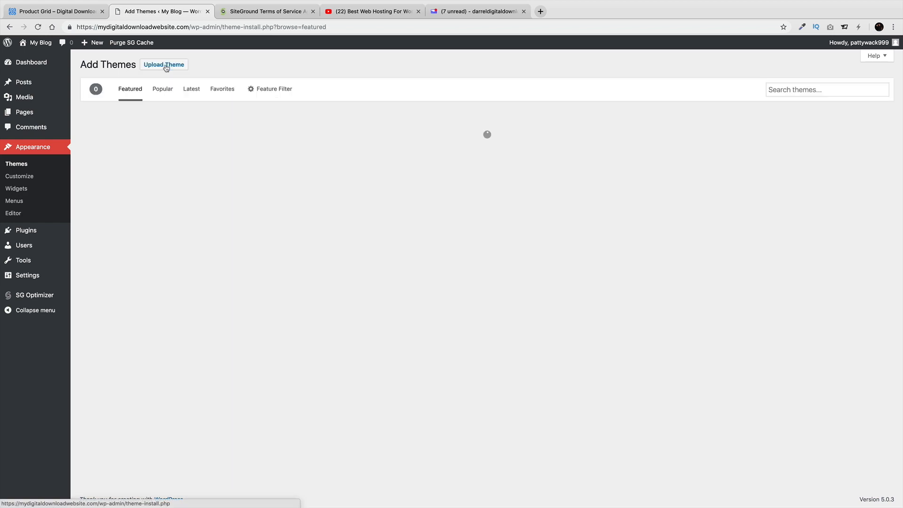
# Browse the Popular themes list, then switch to the Featured themes
pyautogui.scroll(-4, 238, 205)
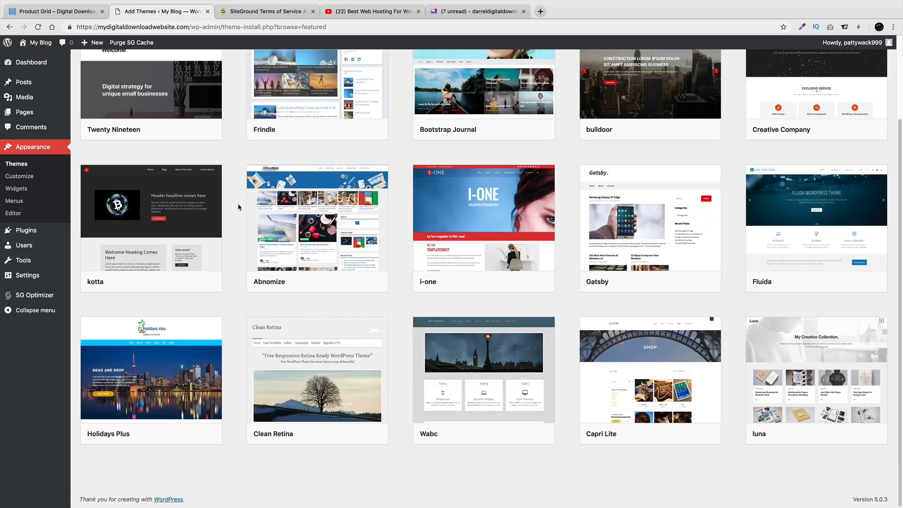
pyautogui.scroll(4, 239, 205)
pyautogui.click(169, 93)
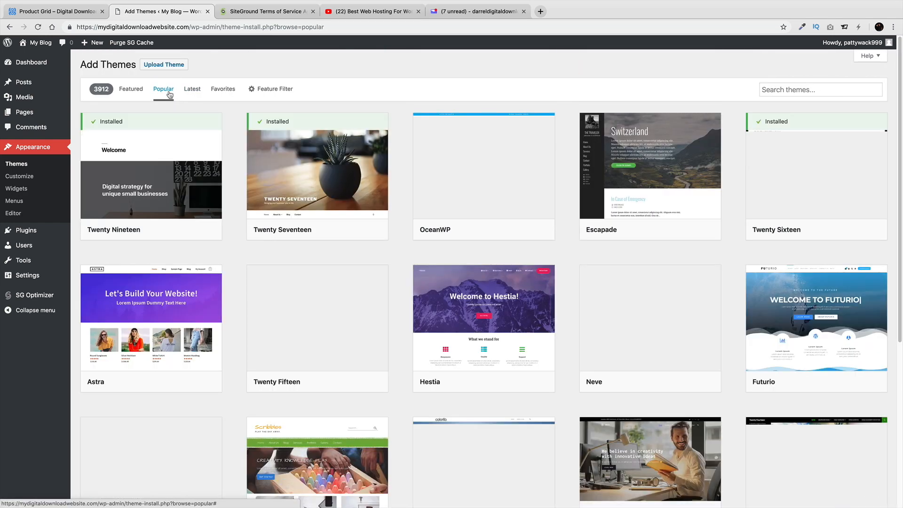
pyautogui.scroll(-10, 197, 213)
pyautogui.scroll(-15, 197, 213)
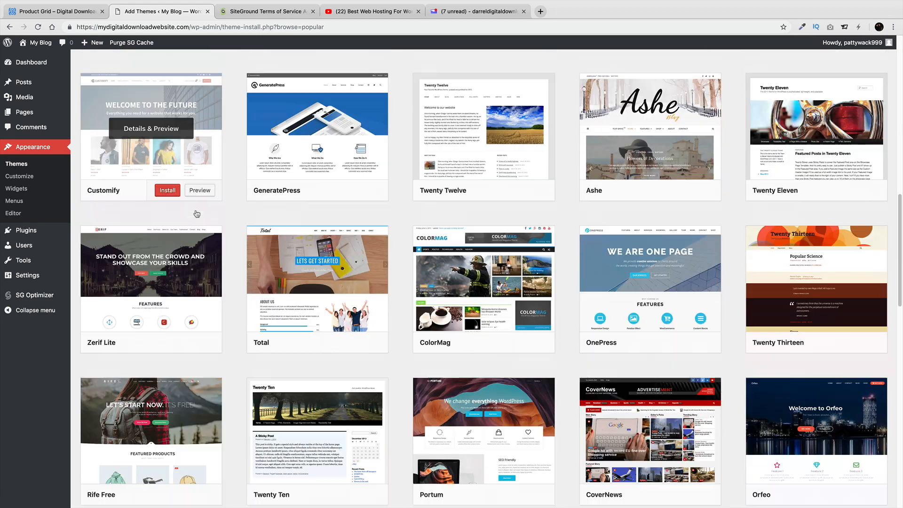
pyautogui.scroll(-13, 197, 213)
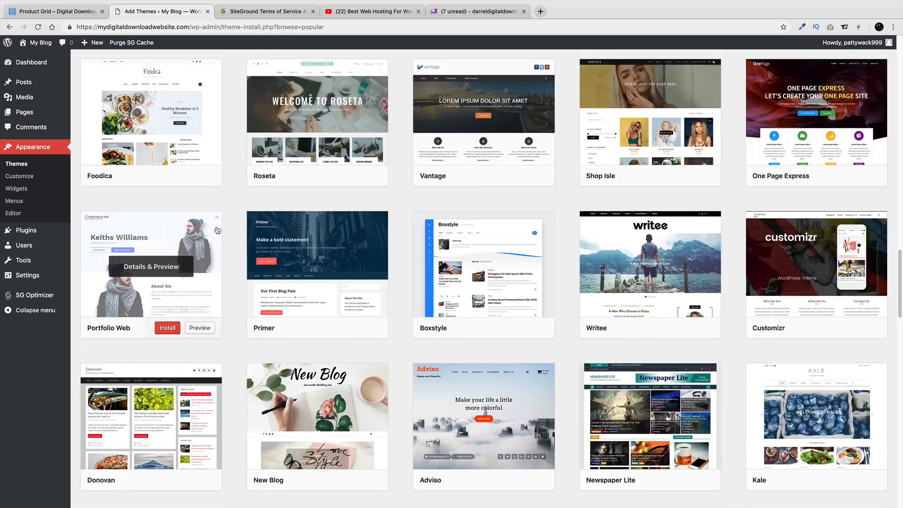
pyautogui.scroll(20, 237, 252)
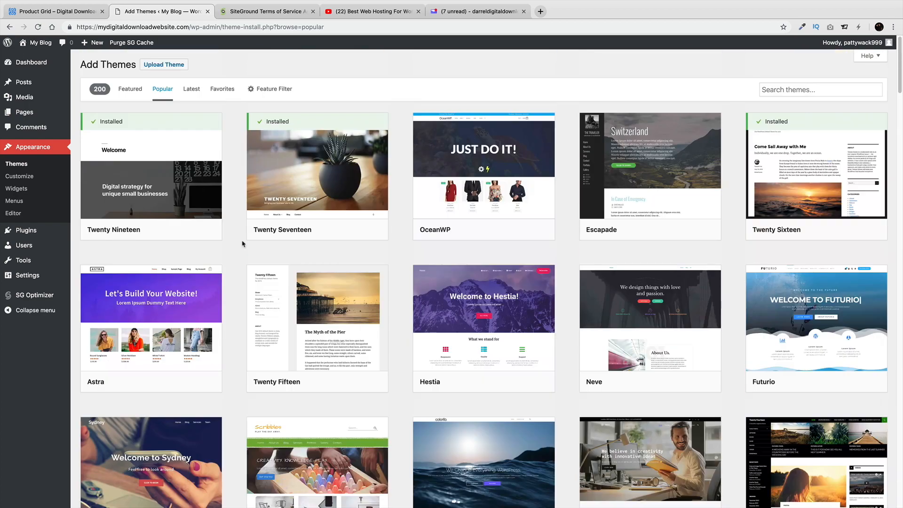
pyautogui.click(136, 90)
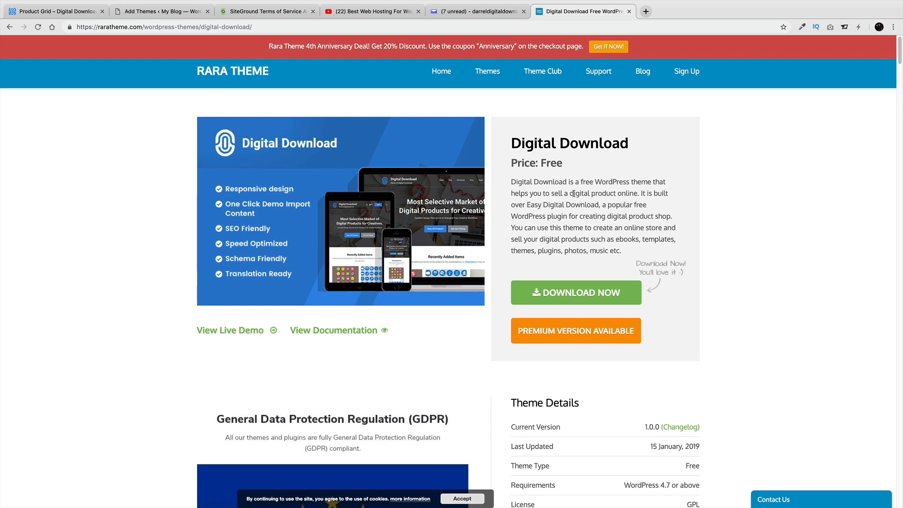
# Request the free Digital Download theme, filling in first name, last name and a pasted e-mail
pyautogui.click(617, 294)
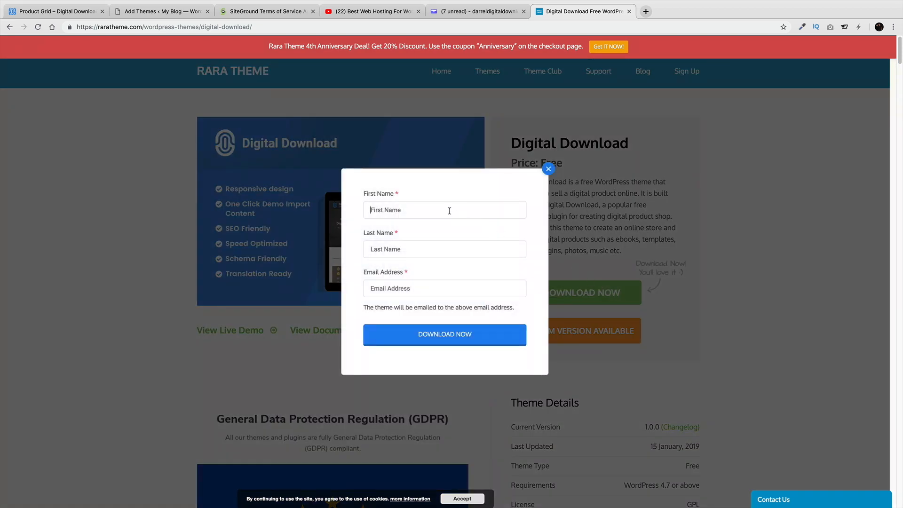
pyautogui.press('Tab')
pyautogui.rightClick(400, 288)
pyautogui.click(437, 346)
pyautogui.click(437, 338)
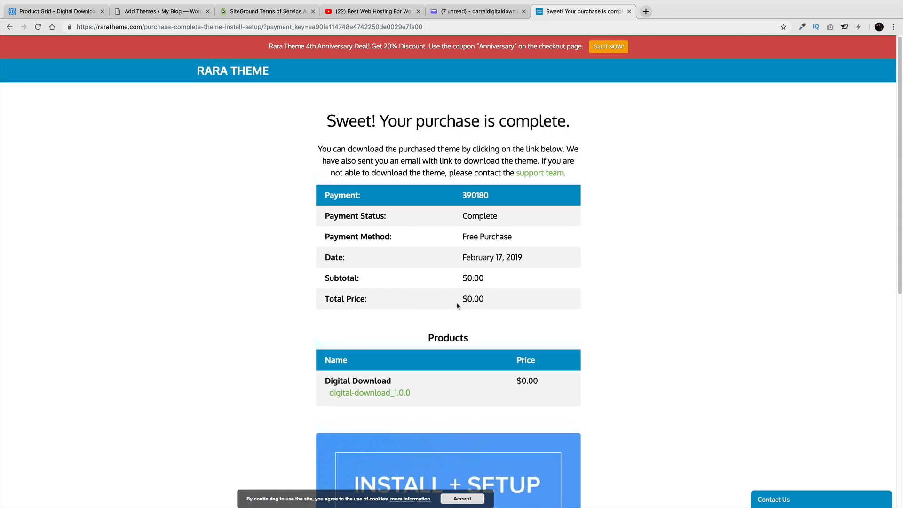
# Download the digital-download_1.0.0 zip from the purchase-complete page
pyautogui.scroll(-2, 526, 309)
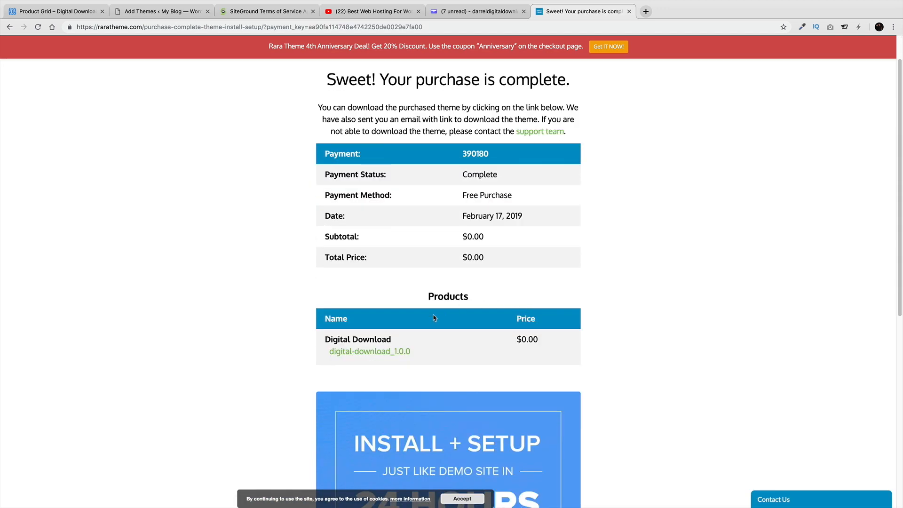
pyautogui.click(389, 352)
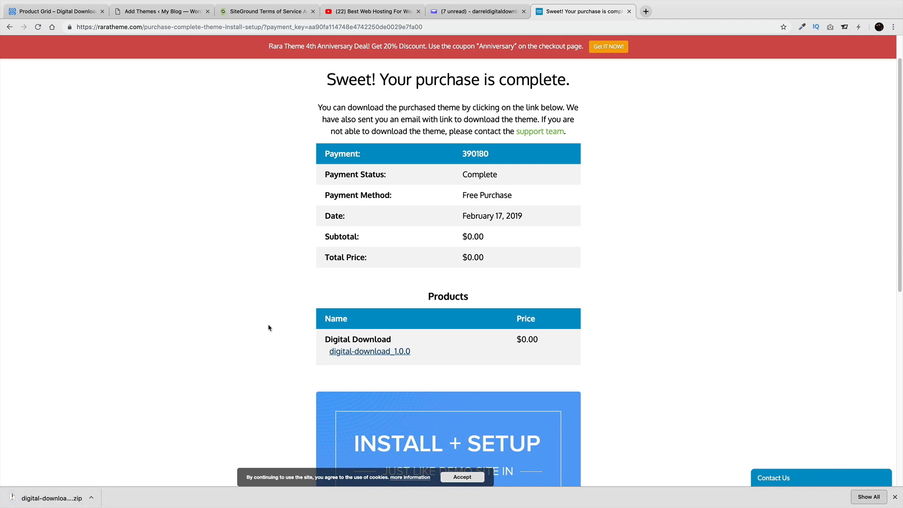
pyautogui.scroll(2, 282, 328)
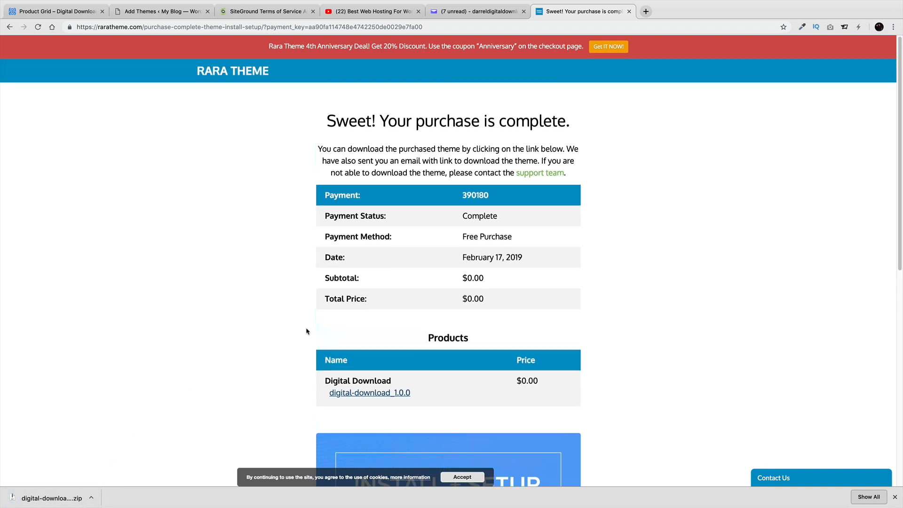
# Choose digital-download.1.0.0.zip from the Desktop in the Upload Theme form
pyautogui.click(177, 14)
pyautogui.click(171, 90)
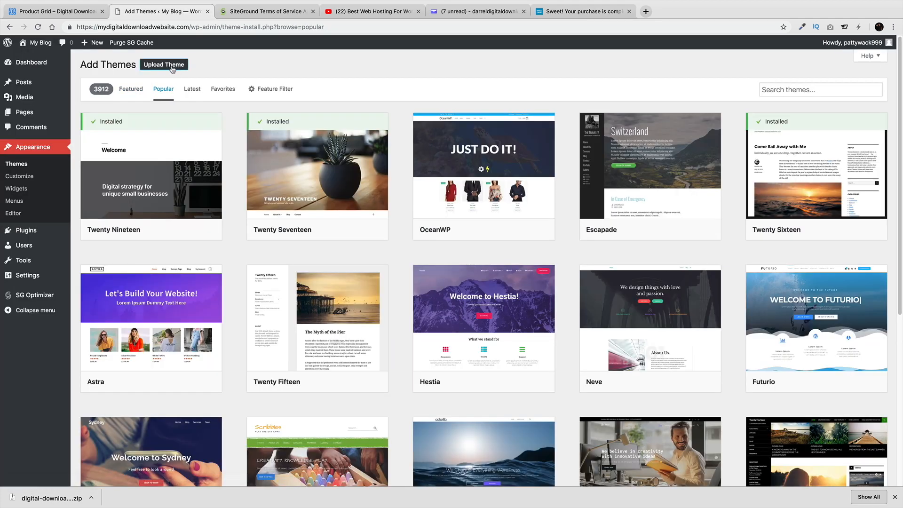
pyautogui.click(172, 66)
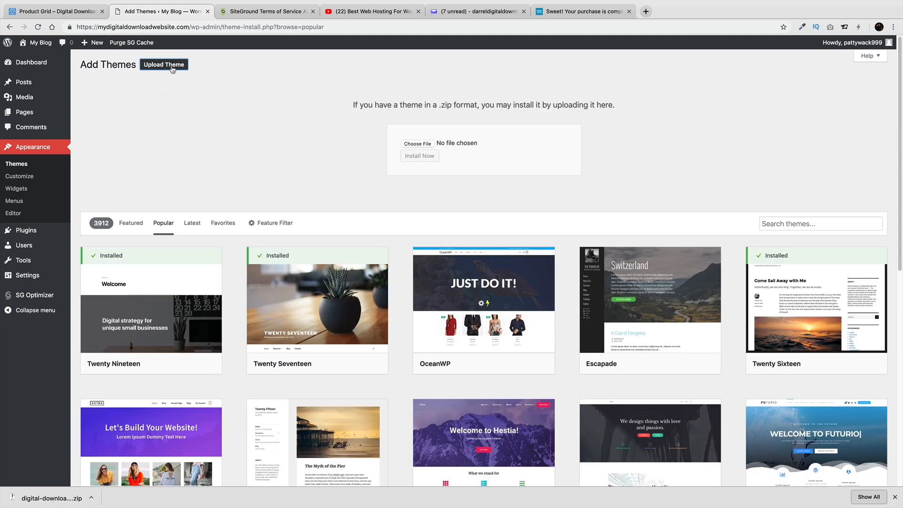
pyautogui.click(417, 144)
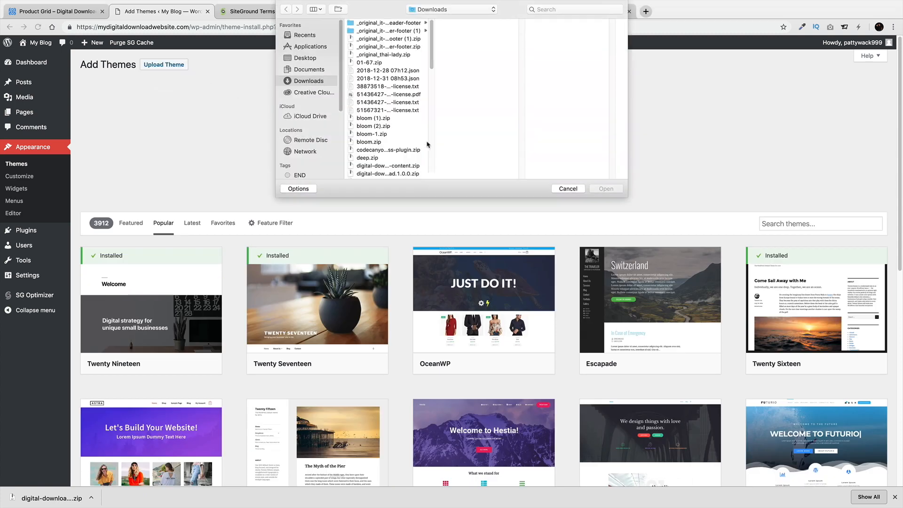
pyautogui.click(306, 58)
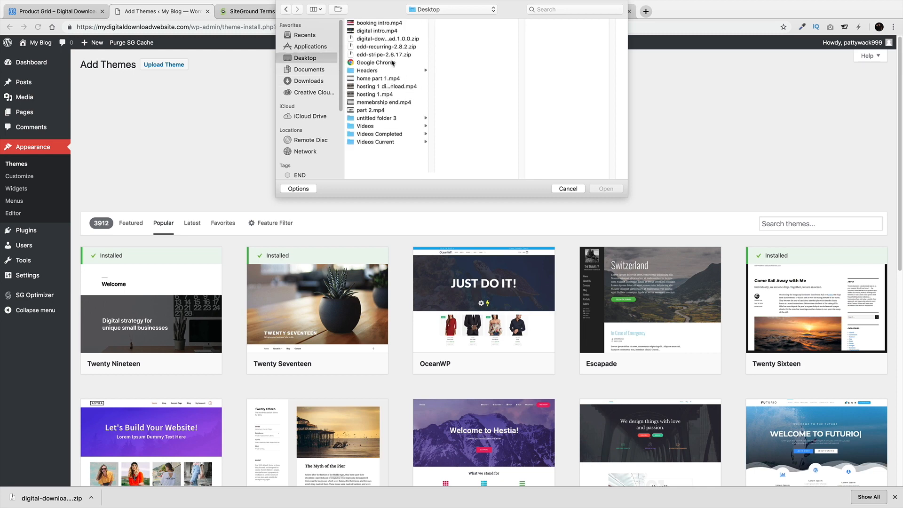
pyautogui.click(394, 39)
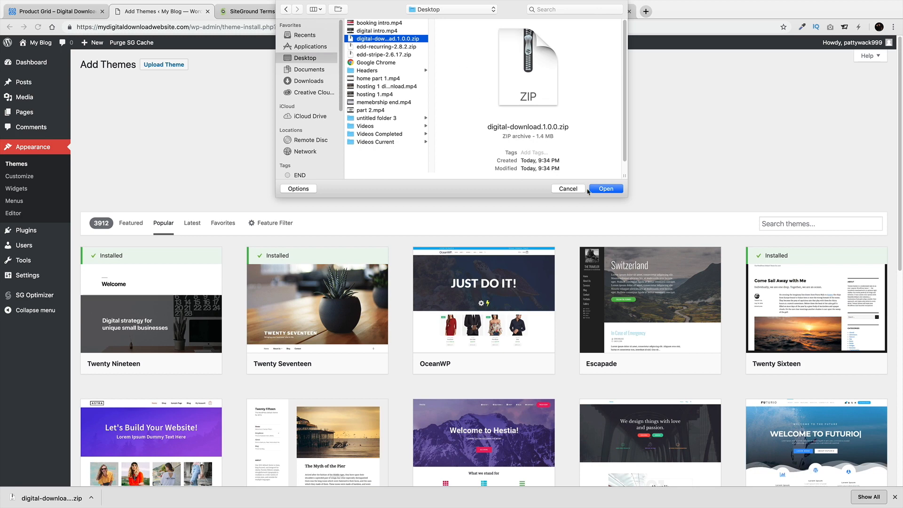
pyautogui.click(605, 188)
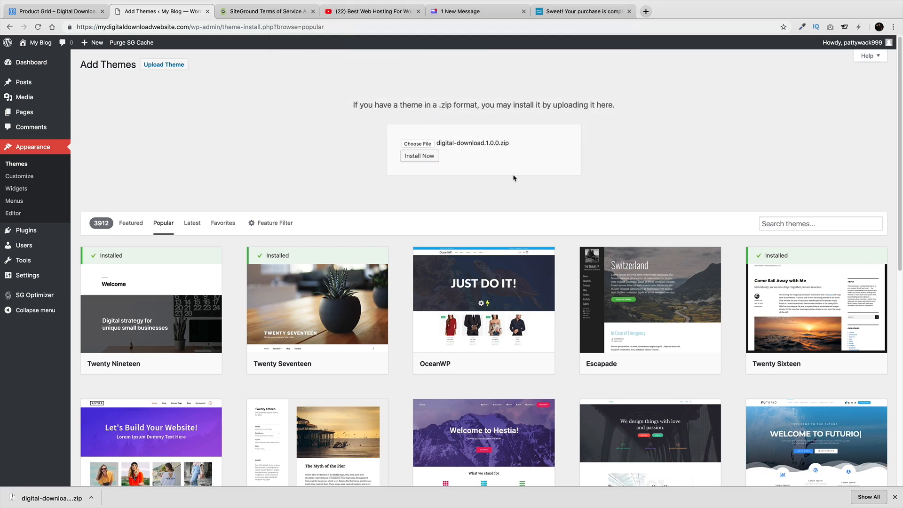
# Install and activate the Digital Download theme, then open its recommended plugins list
pyautogui.click(427, 160)
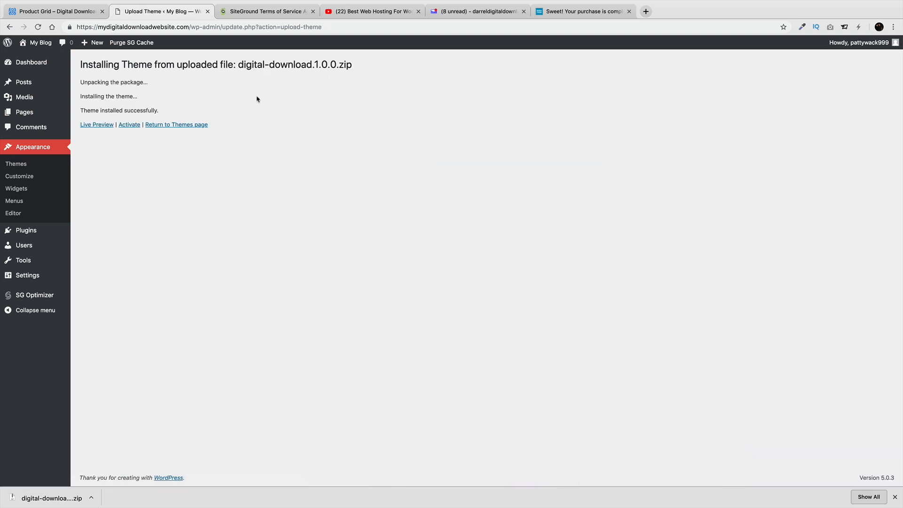
pyautogui.click(129, 125)
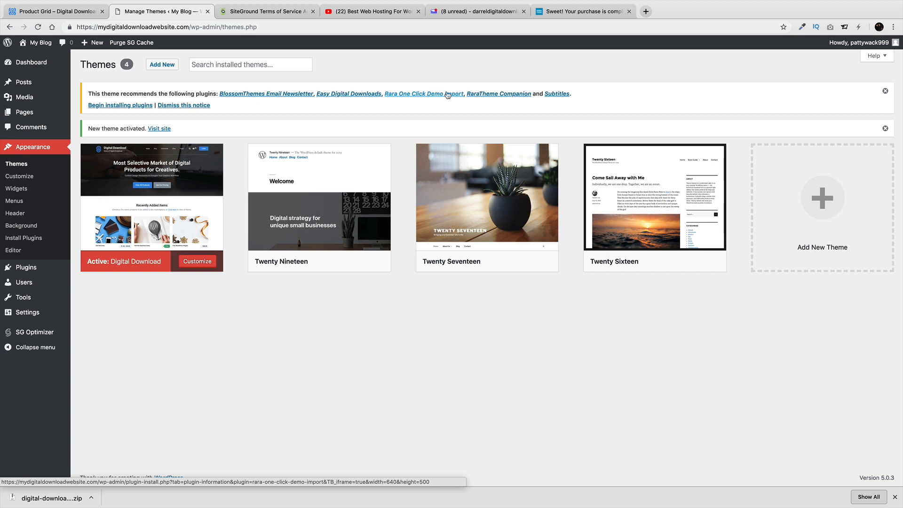
pyautogui.click(123, 106)
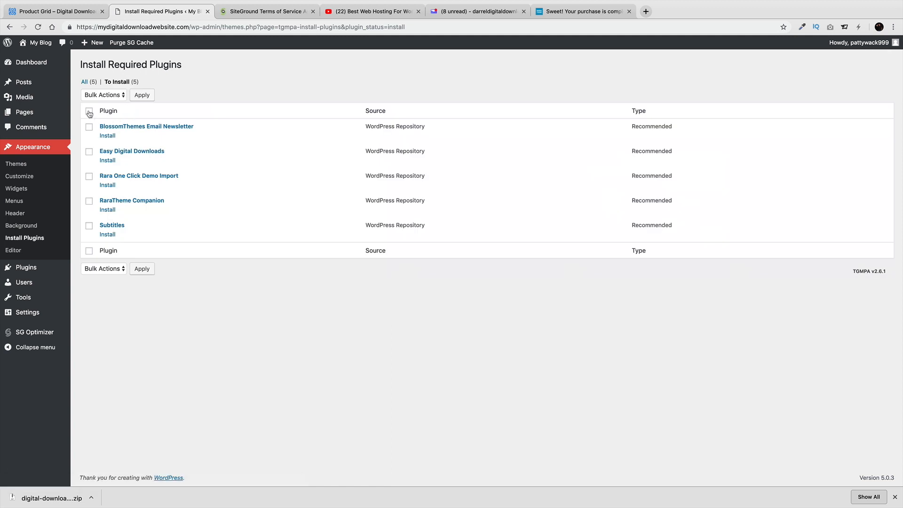
# Bulk-install all five recommended plugins and return to the required plugins list
pyautogui.click(89, 111)
pyautogui.click(104, 96)
pyautogui.click(104, 106)
pyautogui.click(142, 95)
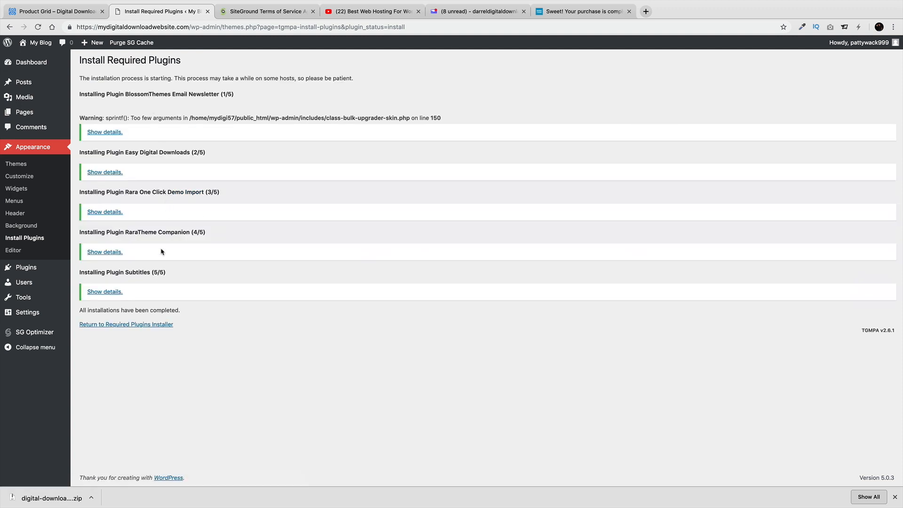
pyautogui.click(98, 328)
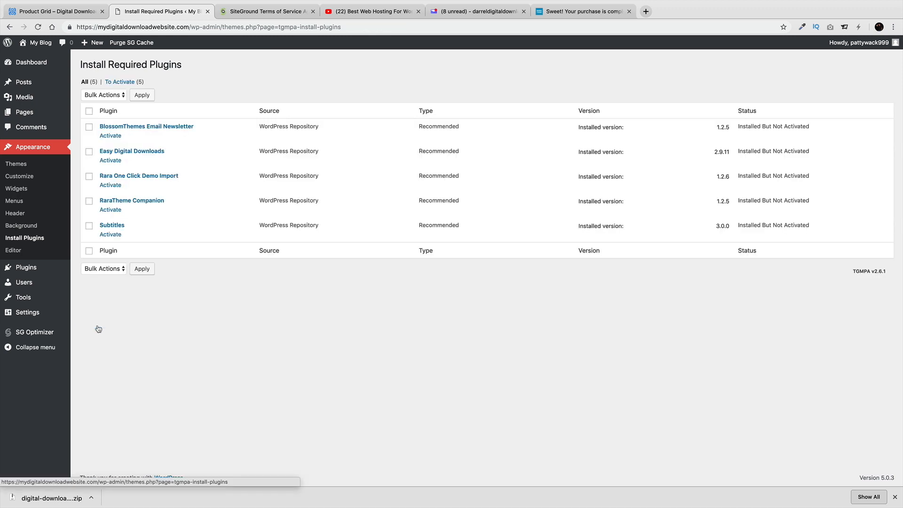
# Bulk-activate all five plugins, including Easy Digital Downloads and Rara One Click Demo Import
pyautogui.click(89, 112)
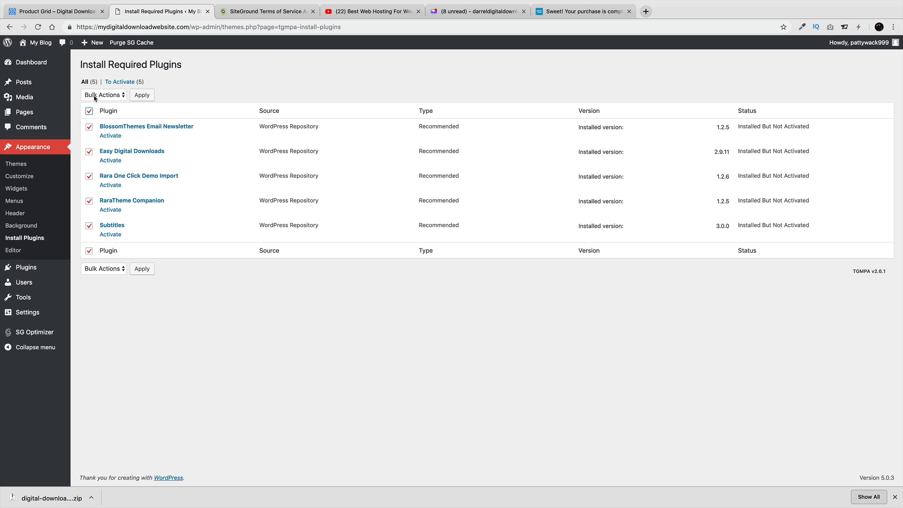
pyautogui.click(94, 95)
pyautogui.click(96, 119)
pyautogui.click(133, 97)
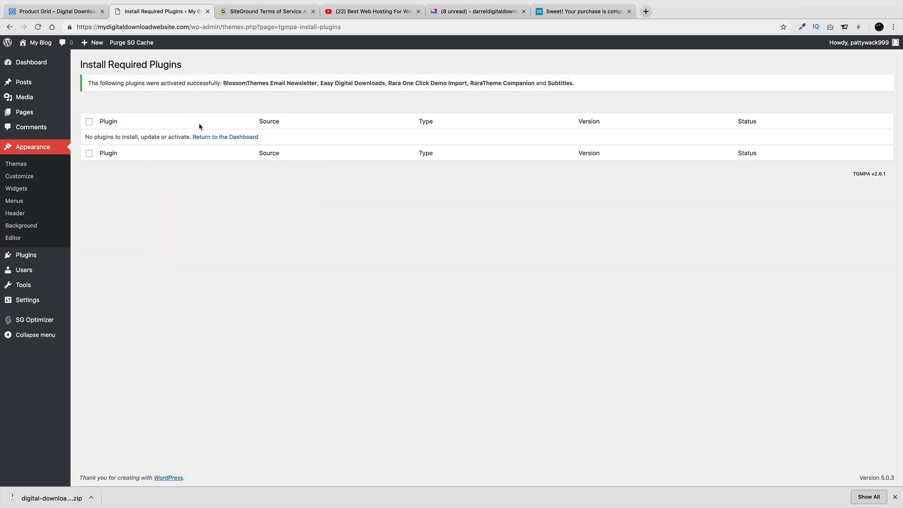
# Return to the Dashboard and view the My Blog front page in the Digital Download theme
pyautogui.click(225, 138)
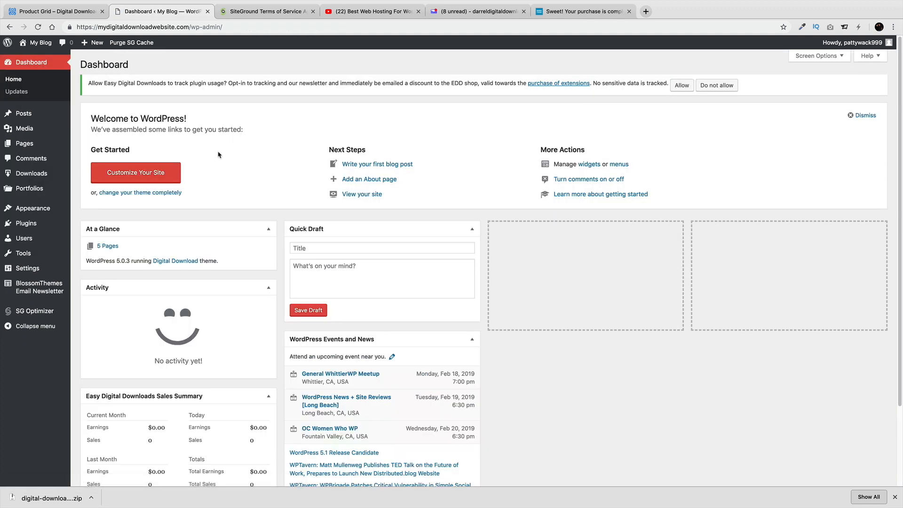
pyautogui.moveTo(47, 46)
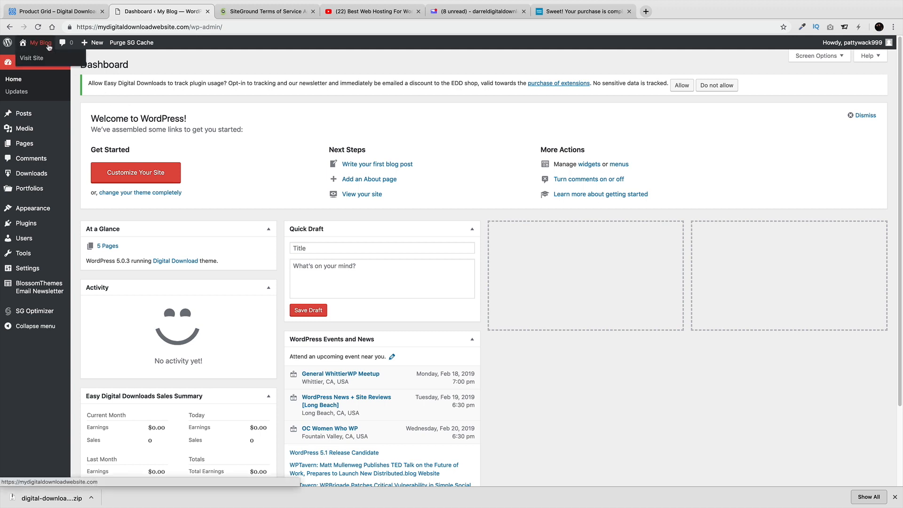
pyautogui.click(33, 58)
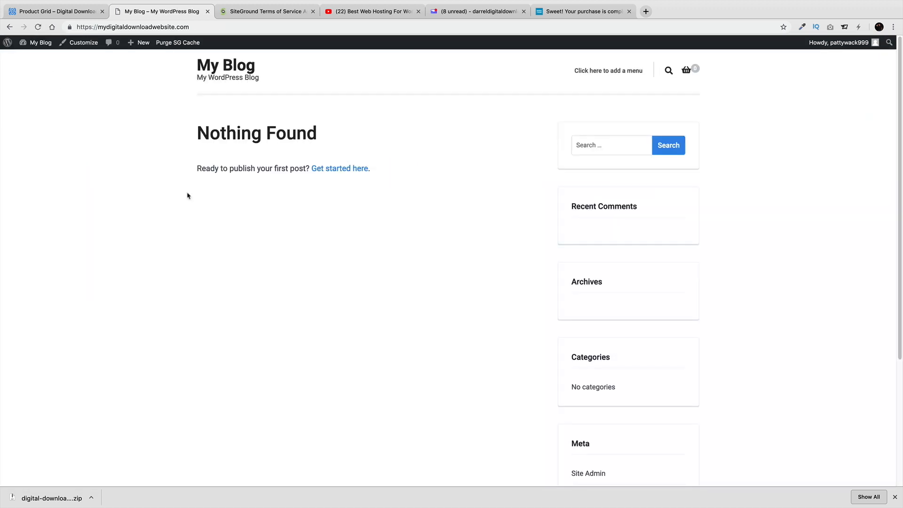
pyautogui.scroll(-4, 405, 293)
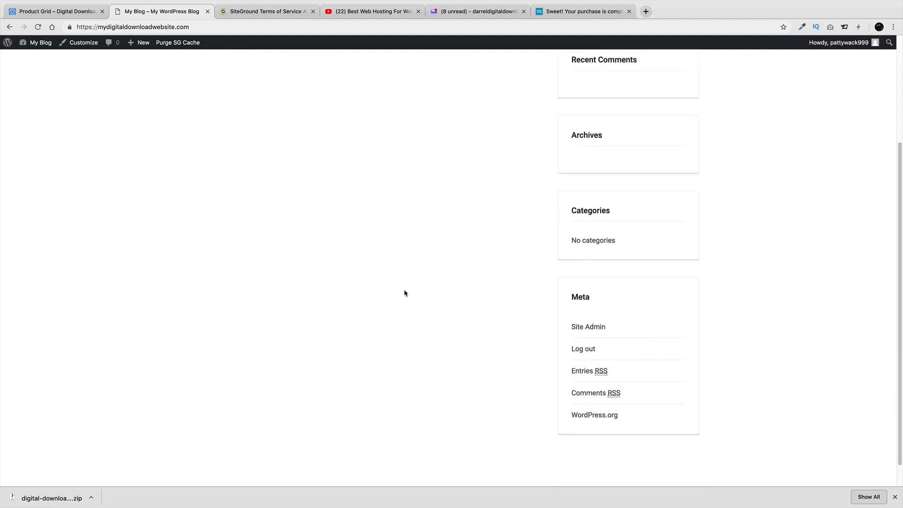
pyautogui.scroll(5, 410, 324)
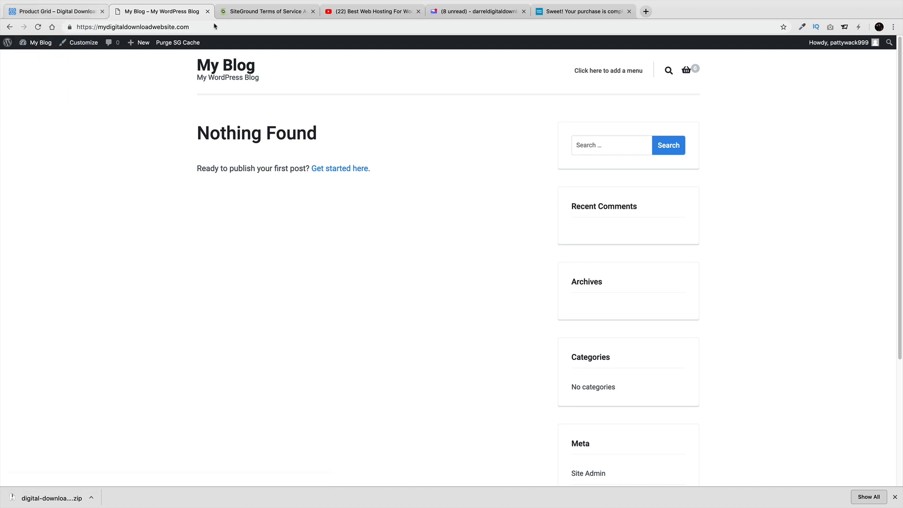
# Download the Digital Download demo content zip from the Rara Theme documentation page, then return to WordPress
pyautogui.click(557, 12)
pyautogui.scroll(-5, 664, 265)
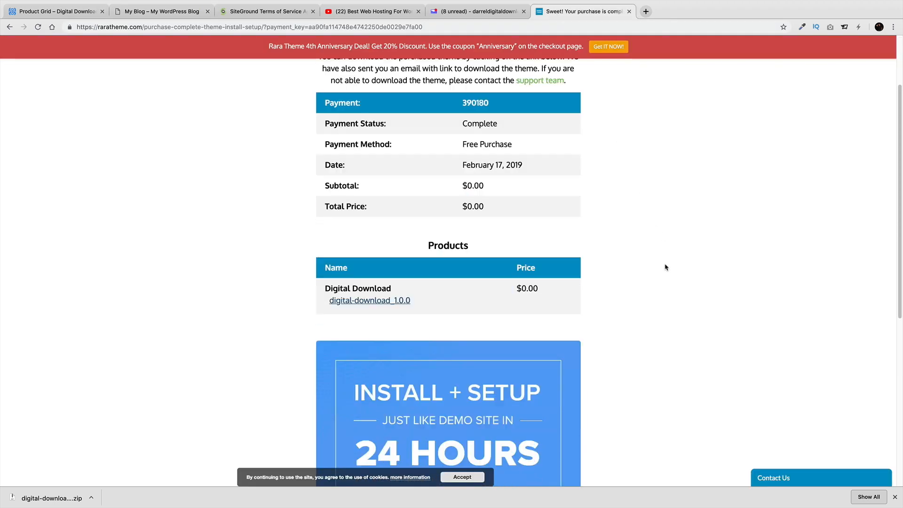
pyautogui.scroll(-4, 664, 265)
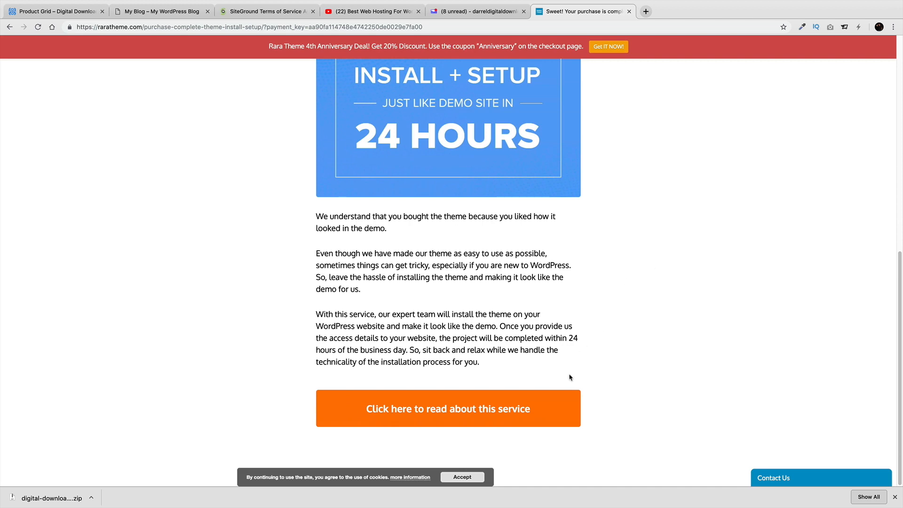
pyautogui.scroll(8, 569, 376)
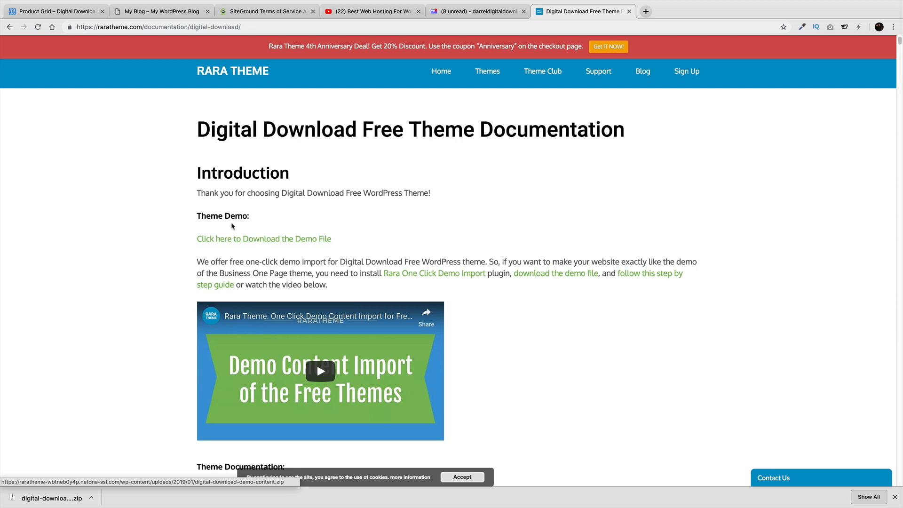
pyautogui.click(259, 241)
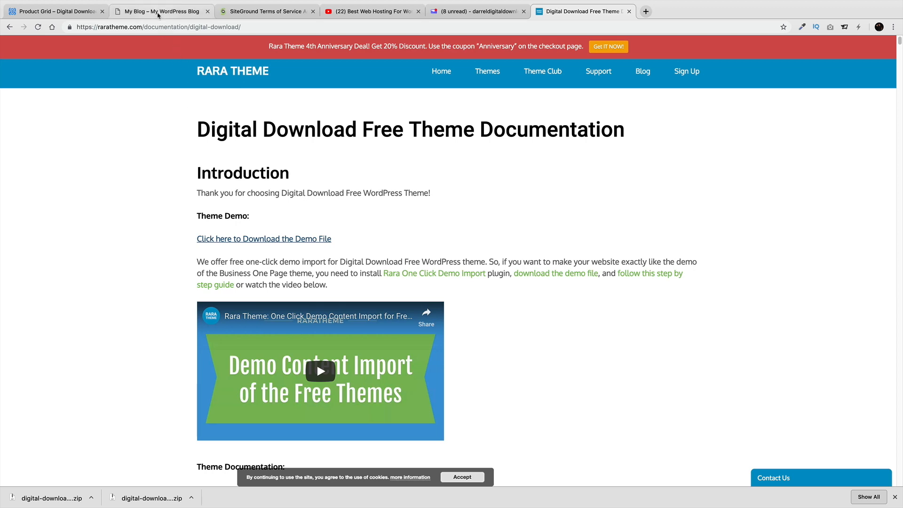
pyautogui.click(158, 14)
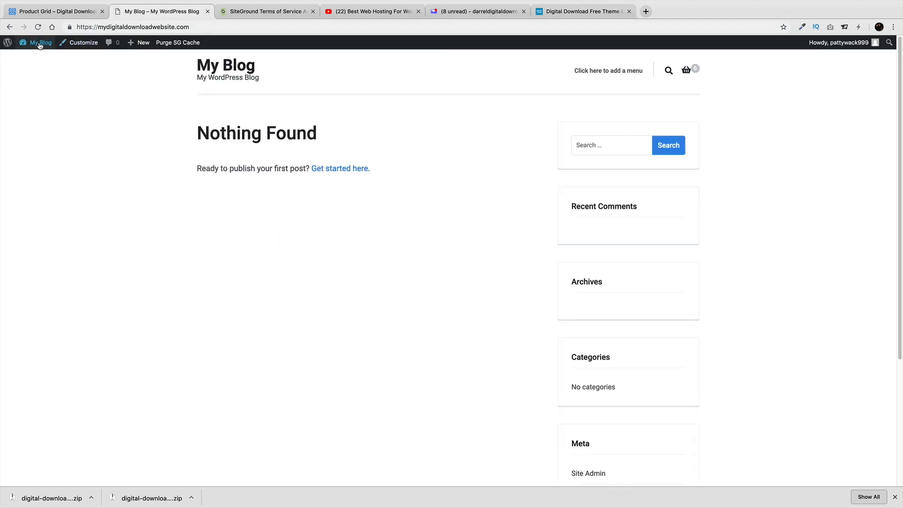
# Copy the 'RARA One Click Demo Import' plugin name from the installed plugins list
pyautogui.moveTo(38, 42)
pyautogui.click(34, 58)
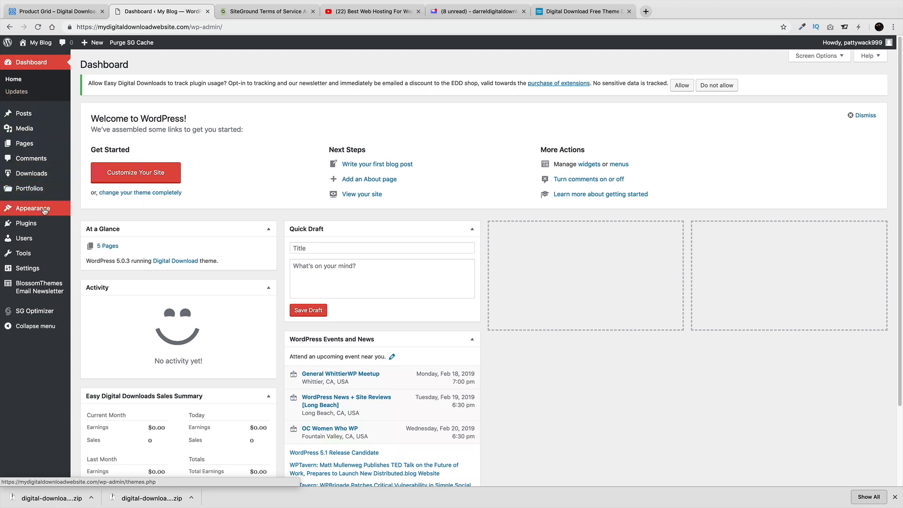
pyautogui.moveTo(45, 211)
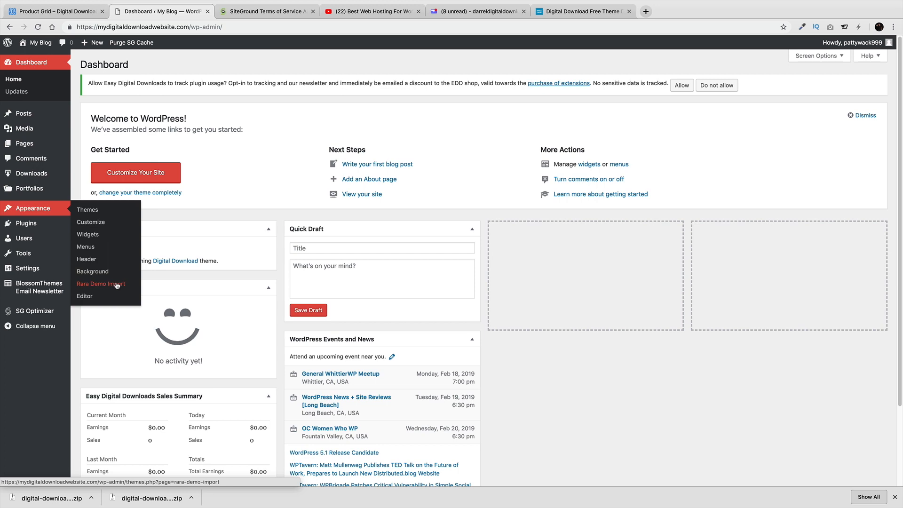
pyautogui.moveTo(61, 223)
pyautogui.click(90, 229)
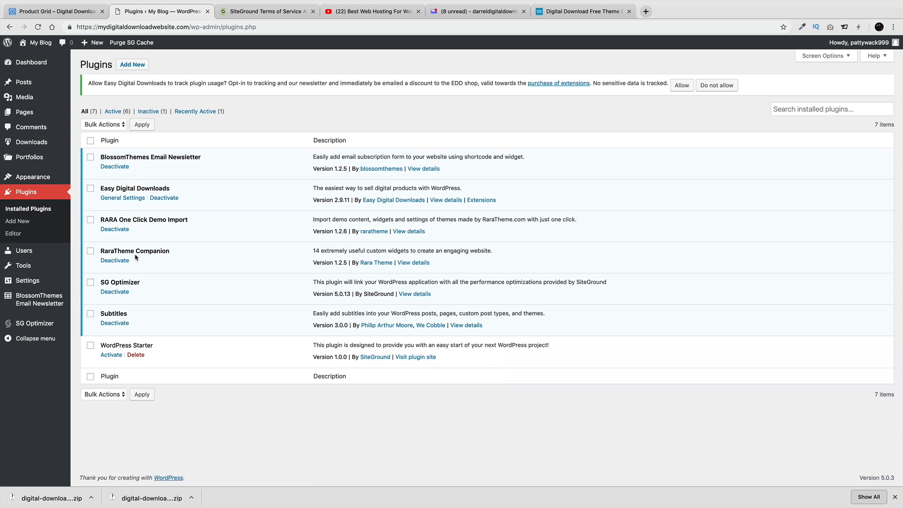
pyautogui.moveTo(104, 219); pyautogui.dragTo(194, 223)
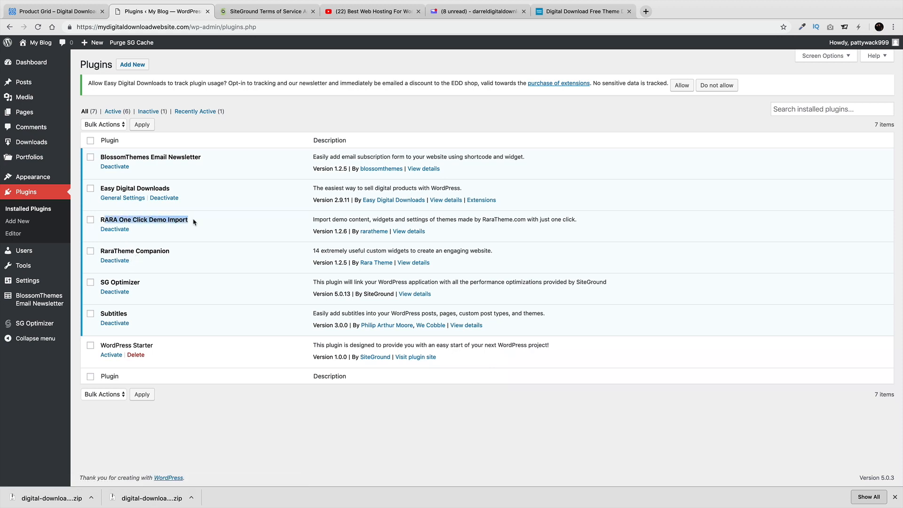
pyautogui.rightClick(175, 221)
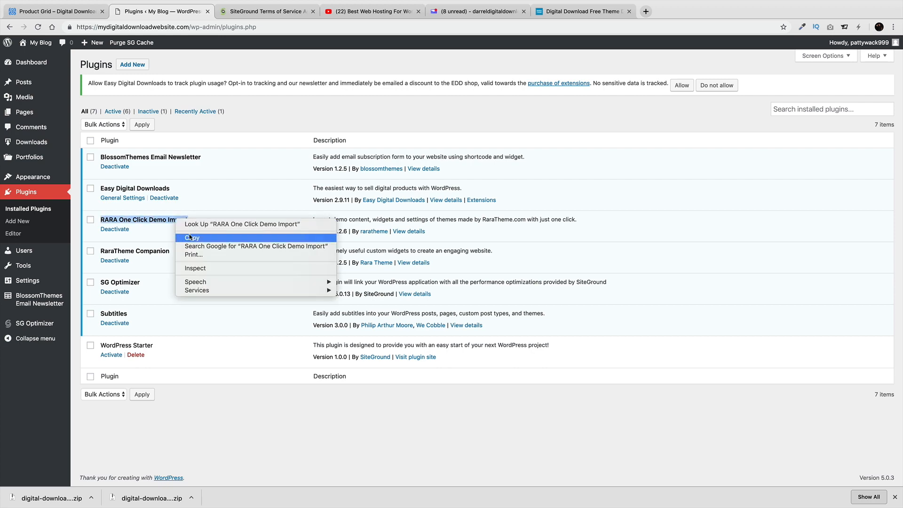
pyautogui.click(189, 237)
# Search Add Plugins for RARA One Click Demo Import, then open Appearance > Rara Demo Import
pyautogui.click(132, 64)
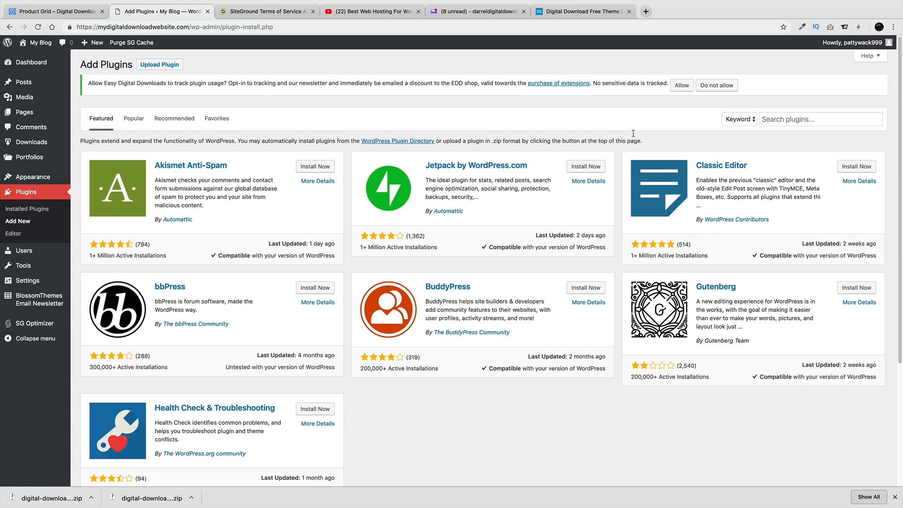
pyautogui.click(760, 120)
pyautogui.rightClick(772, 119)
pyautogui.click(783, 172)
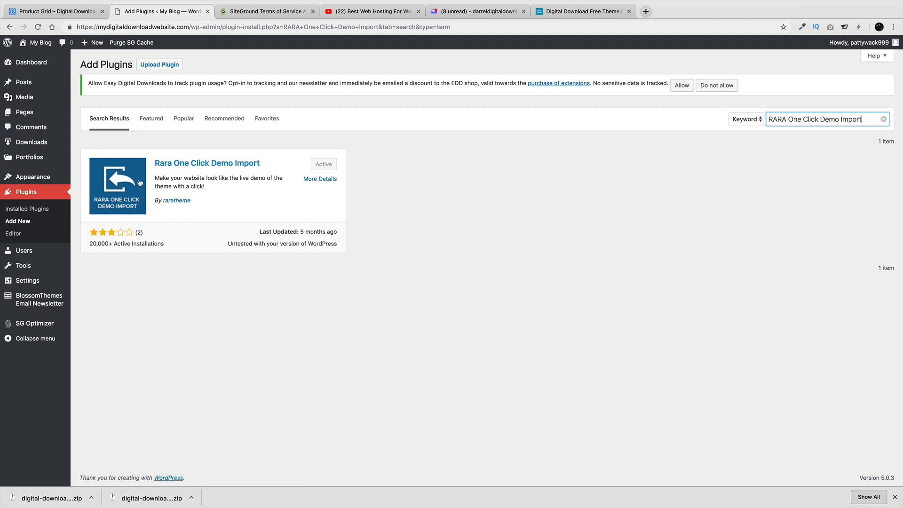
pyautogui.moveTo(54, 181)
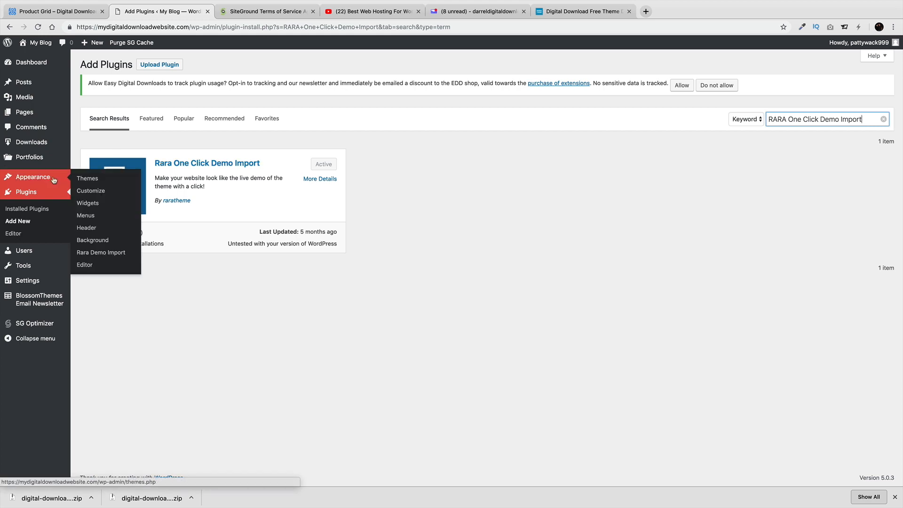
pyautogui.click(107, 254)
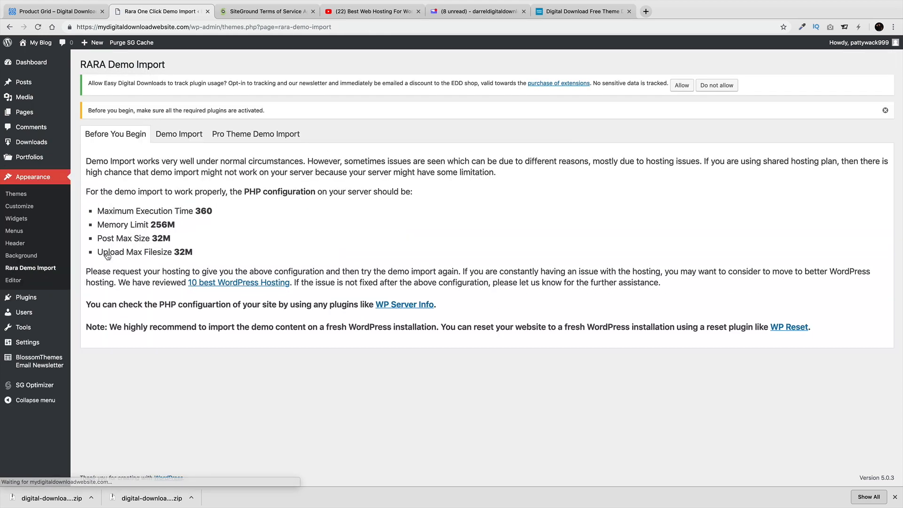
# Upload digital-download-demo-content.zip from the Downloads folder as the demo file and install it
pyautogui.click(186, 136)
pyautogui.click(211, 65)
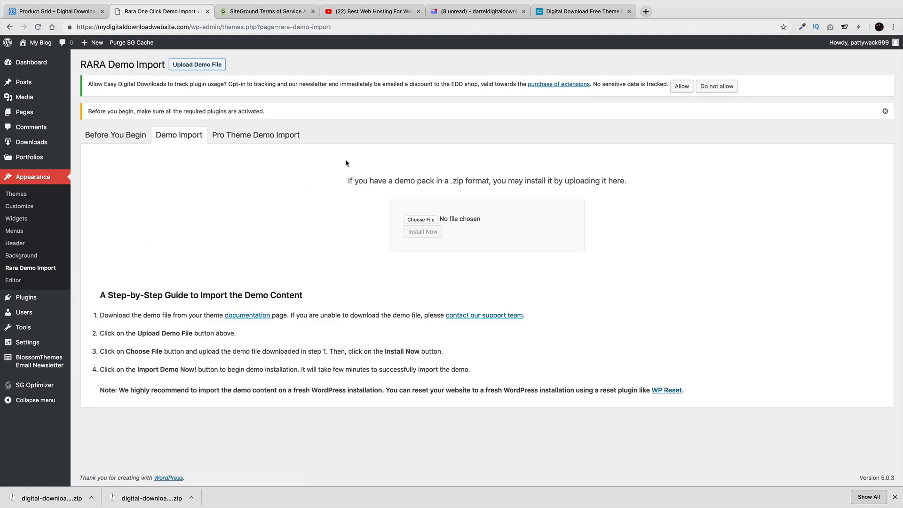
pyautogui.click(426, 221)
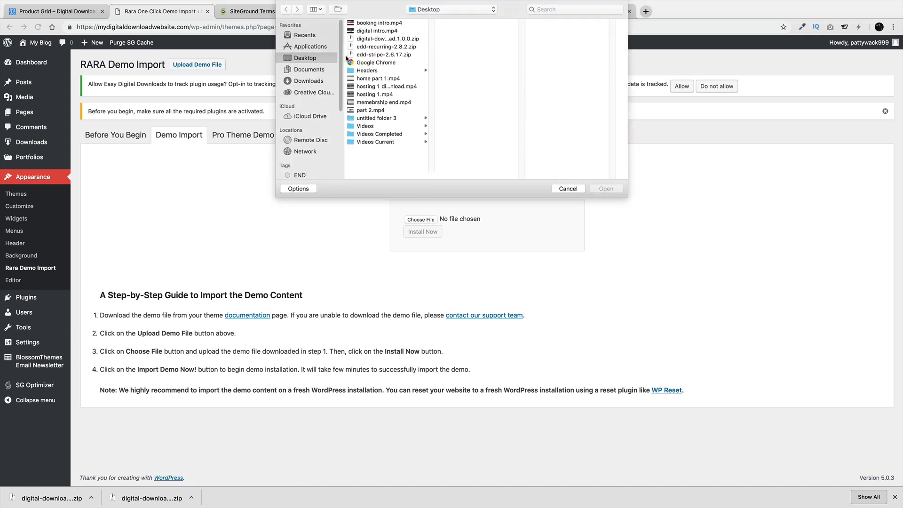
pyautogui.click(385, 40)
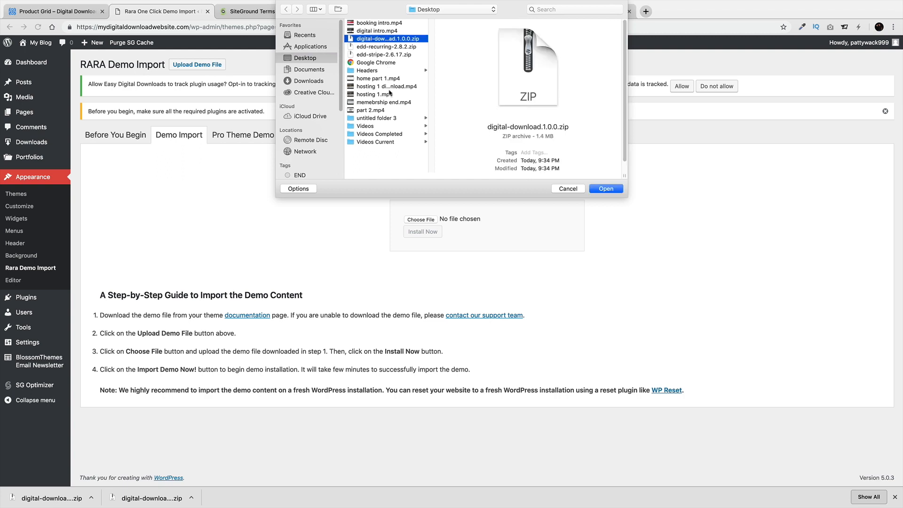
pyautogui.click(322, 82)
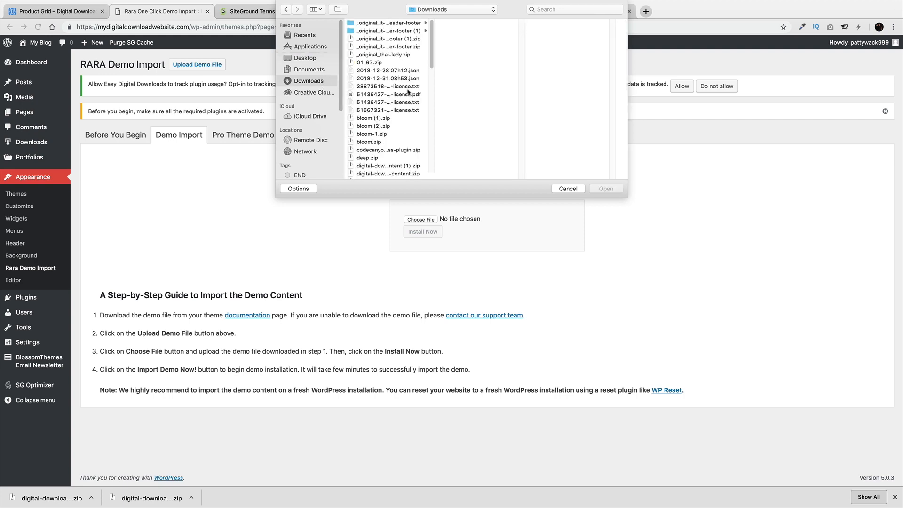
pyautogui.moveTo(431, 60); pyautogui.dragTo(431, 80)
pyautogui.click(417, 88)
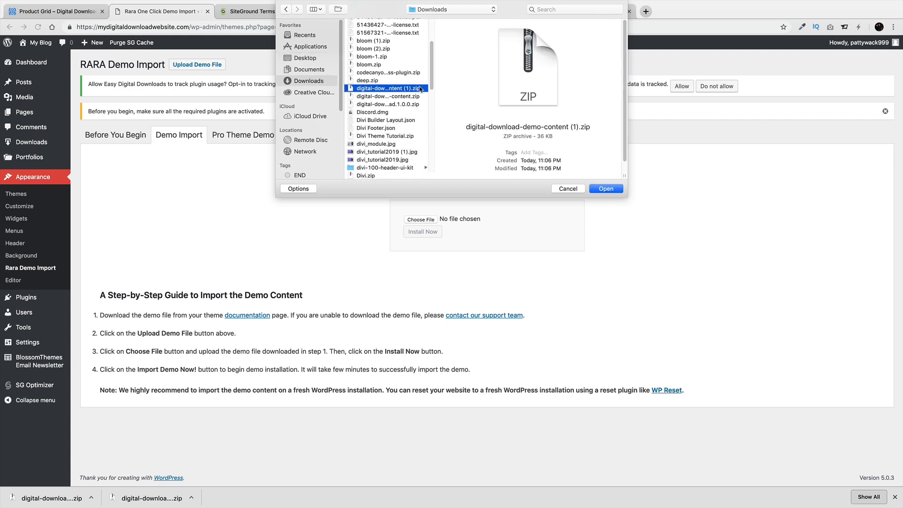
pyautogui.click(415, 96)
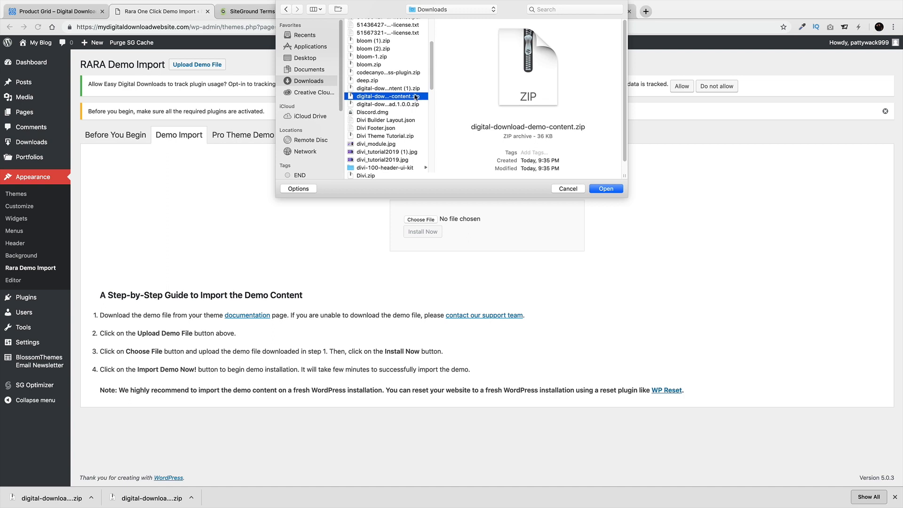
pyautogui.click(606, 190)
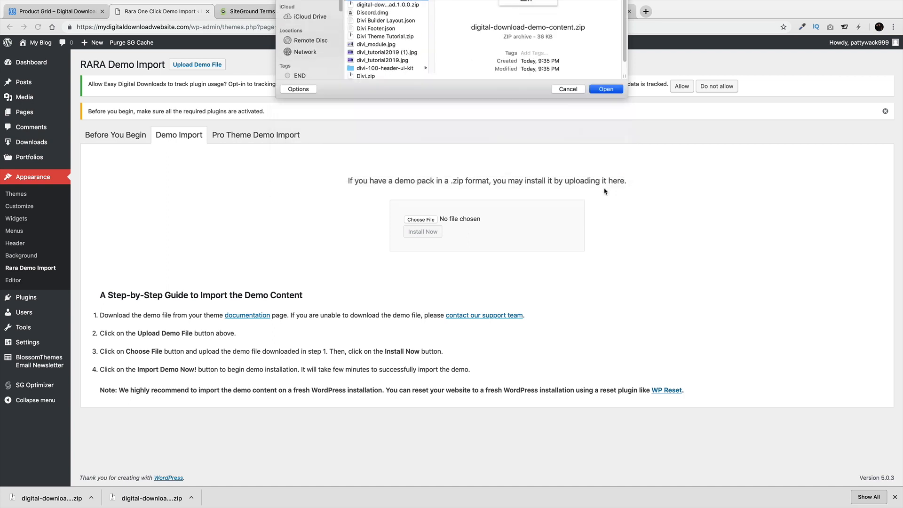
pyautogui.click(433, 233)
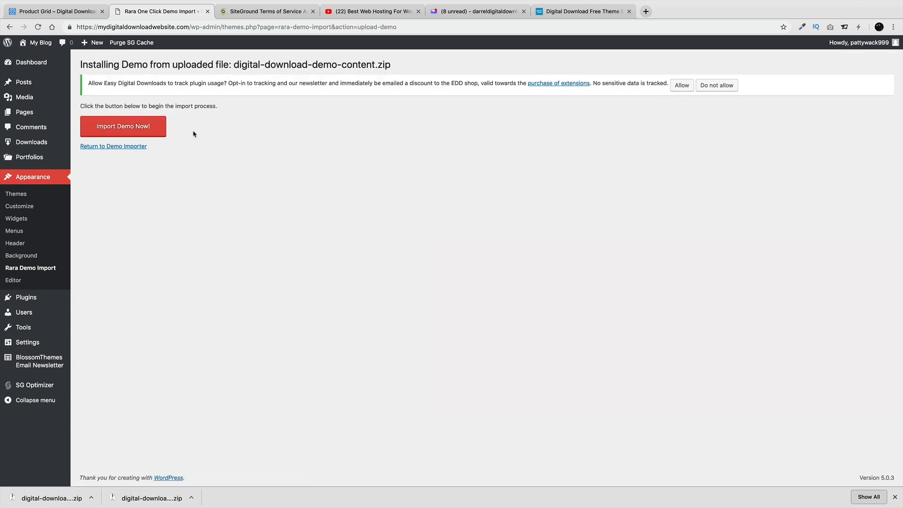
# Run Import Demo Now! until it reports Completed Successfully, then check the front page
pyautogui.click(121, 129)
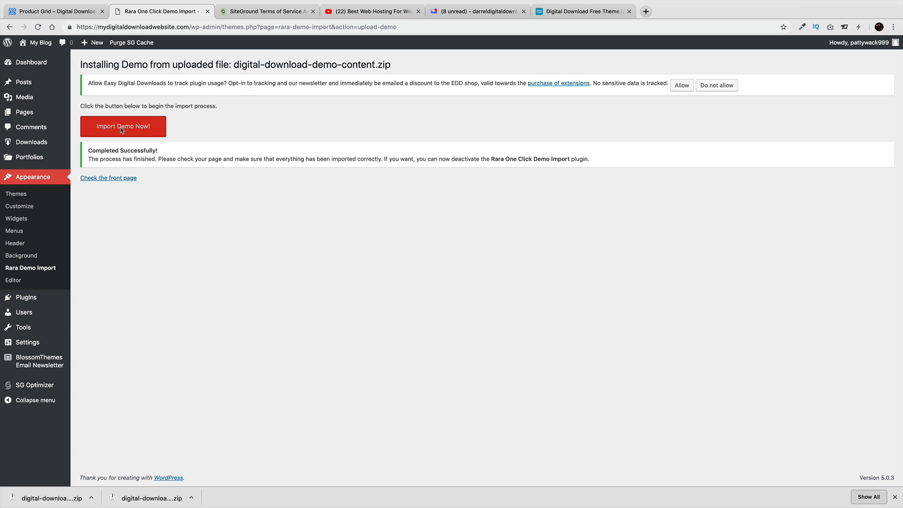
pyautogui.click(103, 178)
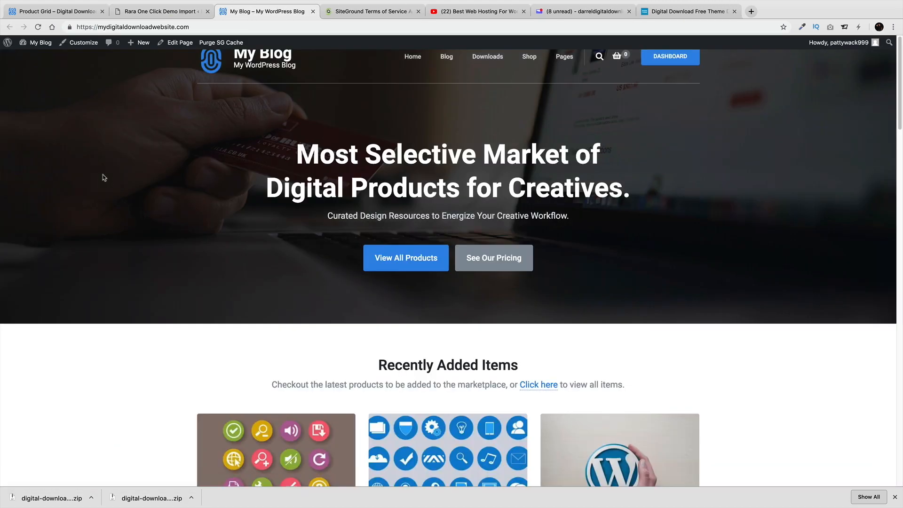
# Browse the imported home page, the Blog page and the post about the new sport
pyautogui.scroll(-15, 198, 189)
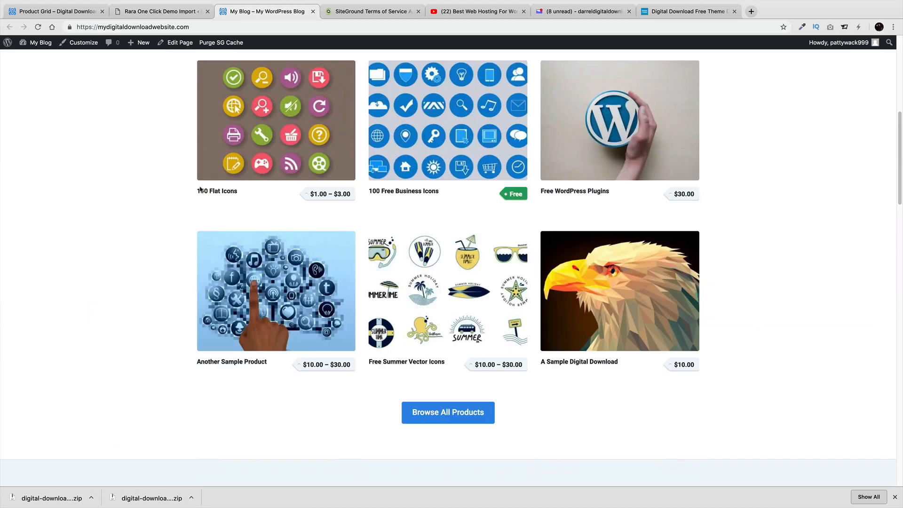
pyautogui.scroll(-10, 196, 188)
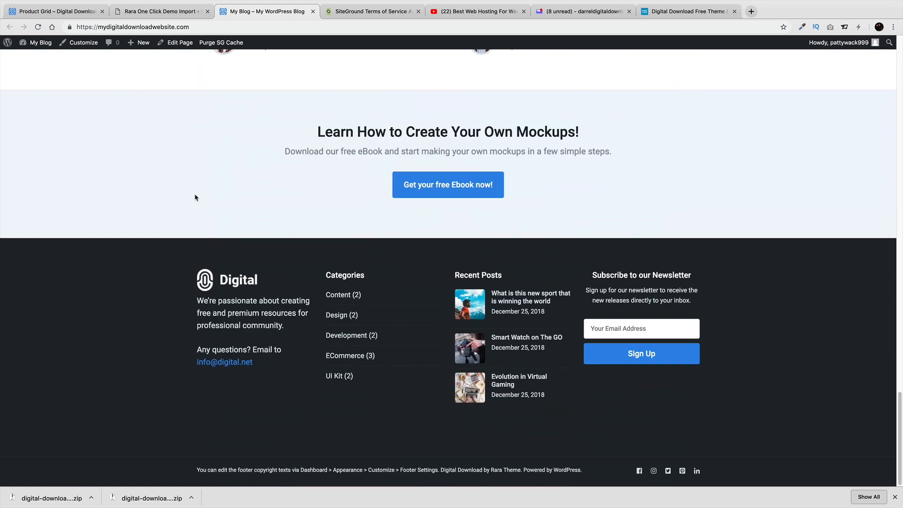
pyautogui.scroll(20, 195, 197)
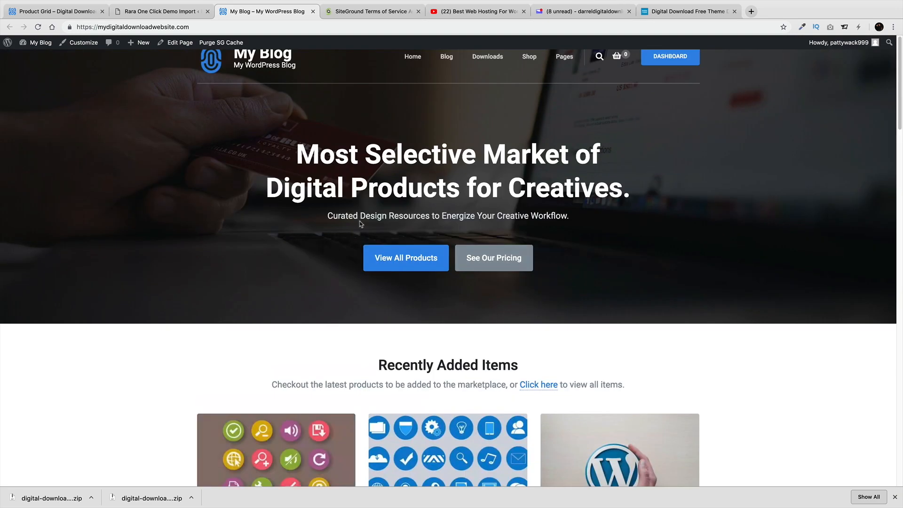
pyautogui.click(446, 57)
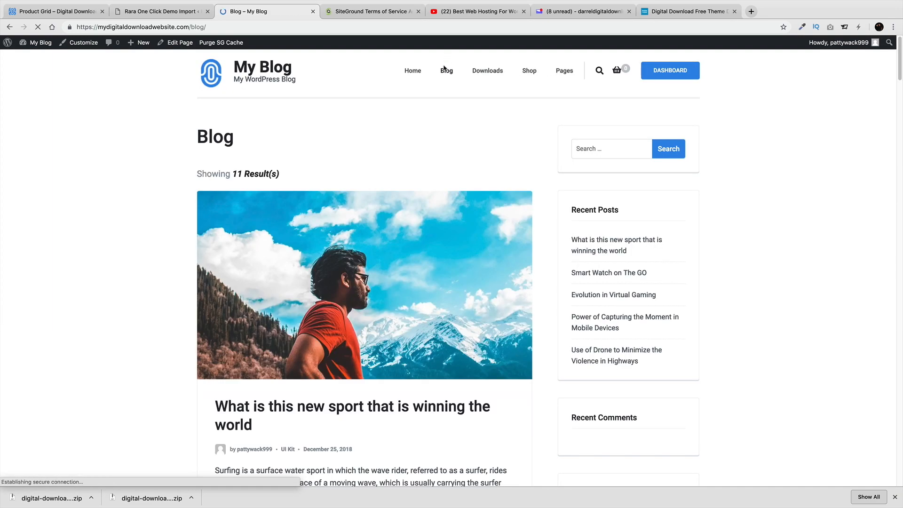
pyautogui.click(324, 236)
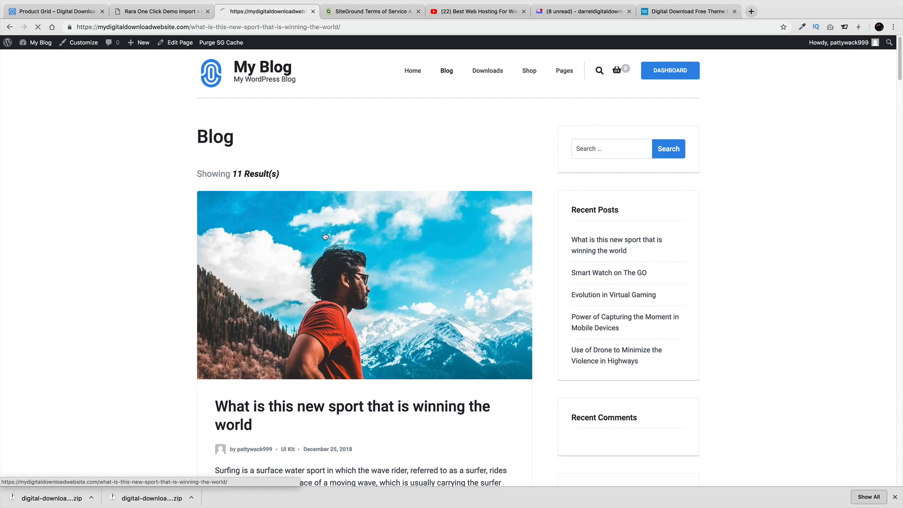
pyautogui.scroll(-5, 326, 231)
pyautogui.scroll(-15, 327, 230)
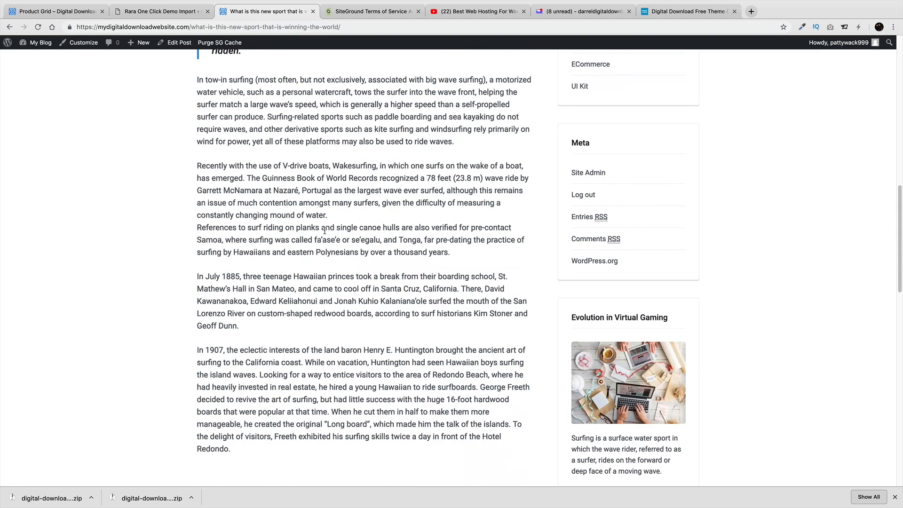
pyautogui.scroll(-10, 384, 231)
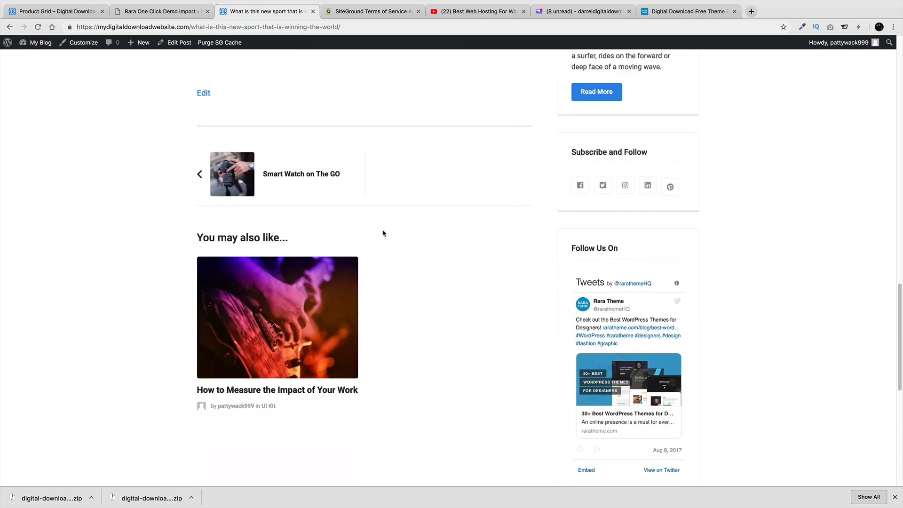
pyautogui.scroll(15, 383, 232)
pyautogui.scroll(15, 397, 218)
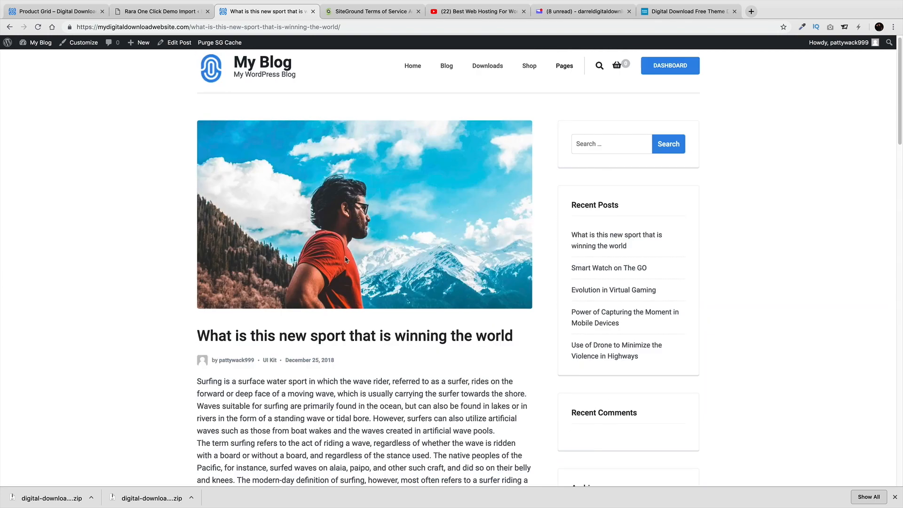
# View the Downloads archive and the Shop > Purchase History page
pyautogui.click(490, 72)
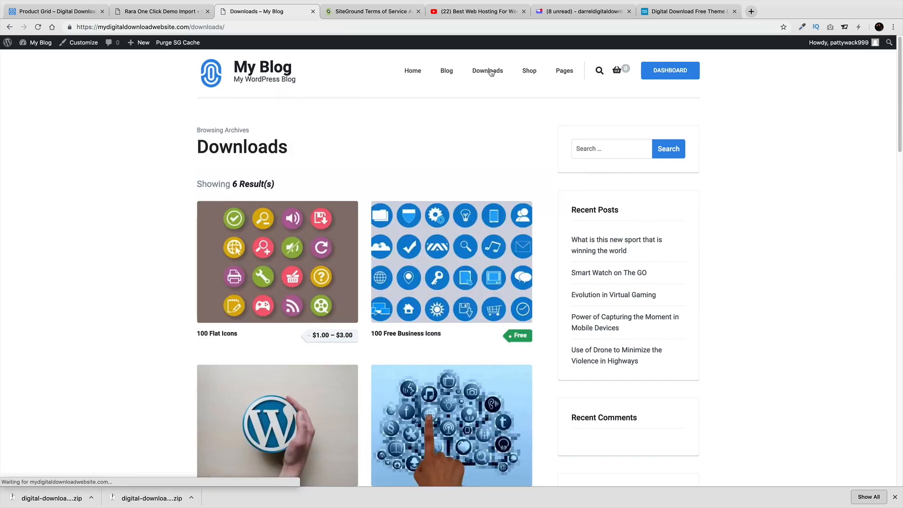
pyautogui.click(526, 71)
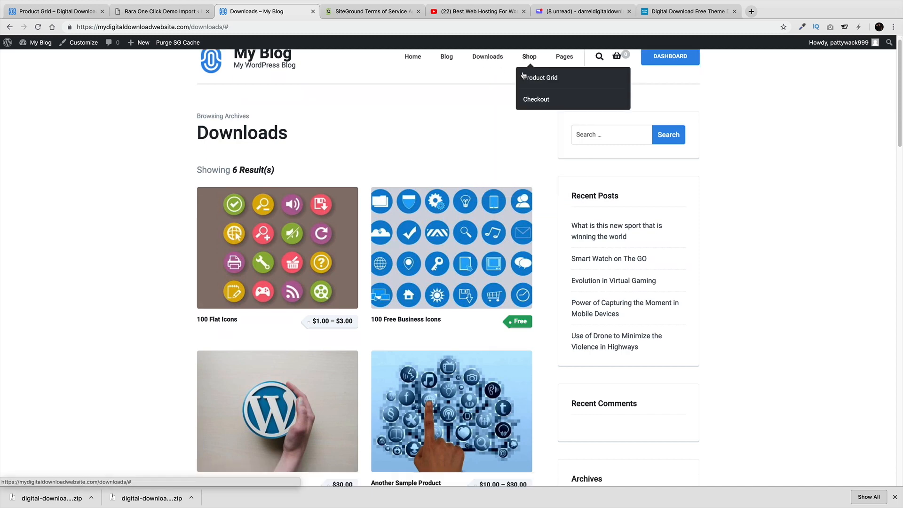
pyautogui.moveTo(521, 76)
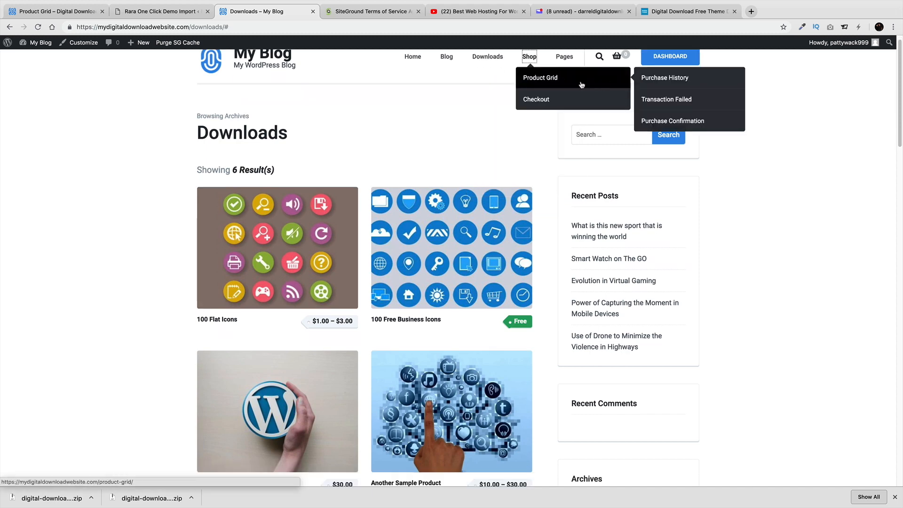
pyautogui.scroll(1, 590, 87)
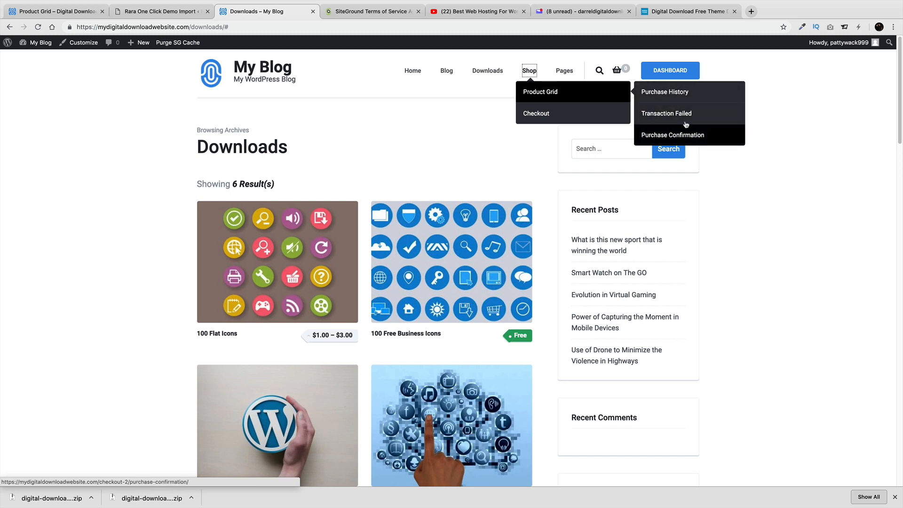
pyautogui.click(679, 91)
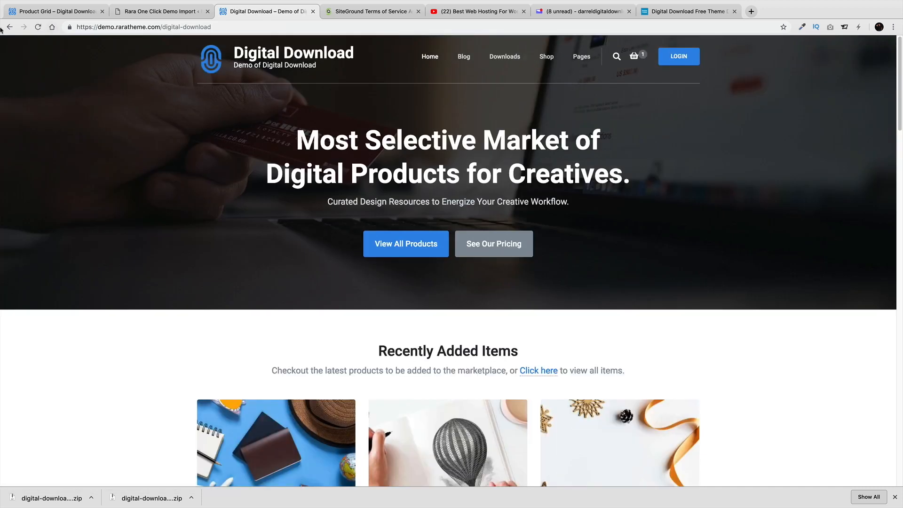
# Copy the site's home address from the Purchase History page URL and go to the Dashboard
pyautogui.click(6, 28)
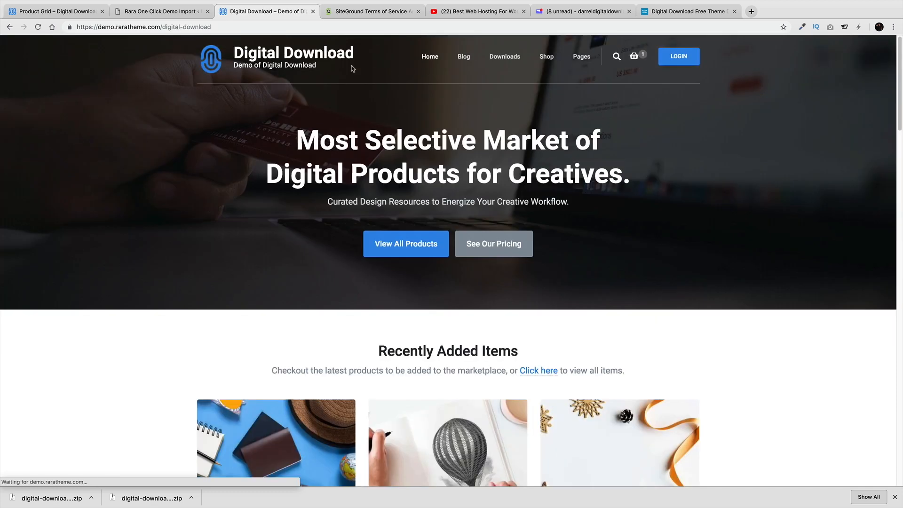
pyautogui.moveTo(118, 28); pyautogui.dragTo(74, 27)
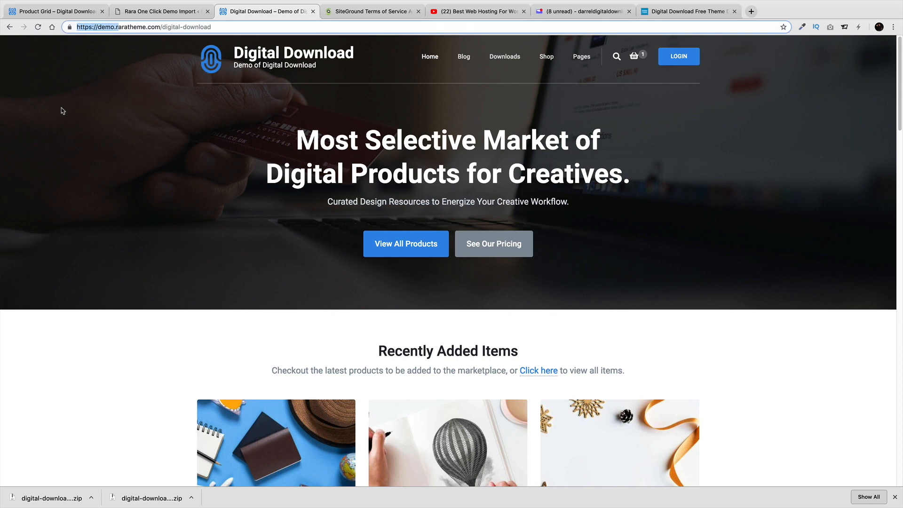
pyautogui.click(9, 27)
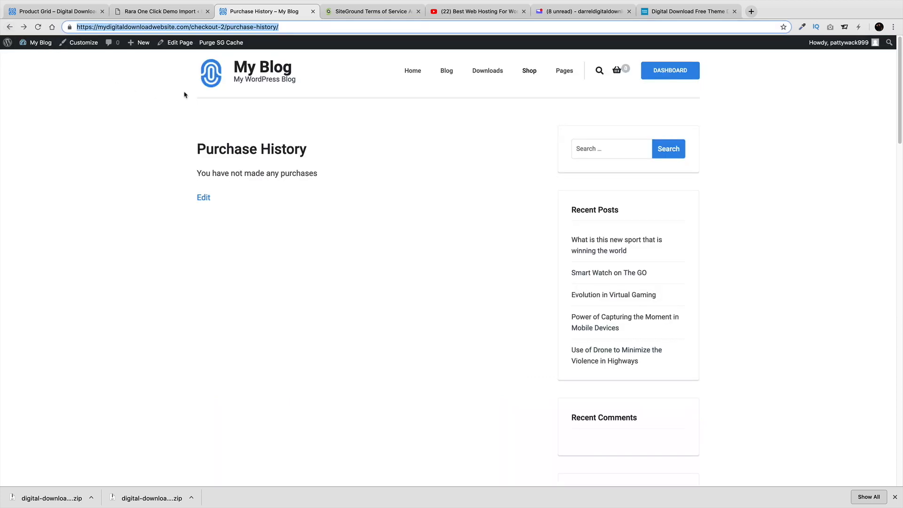
pyautogui.click(178, 27)
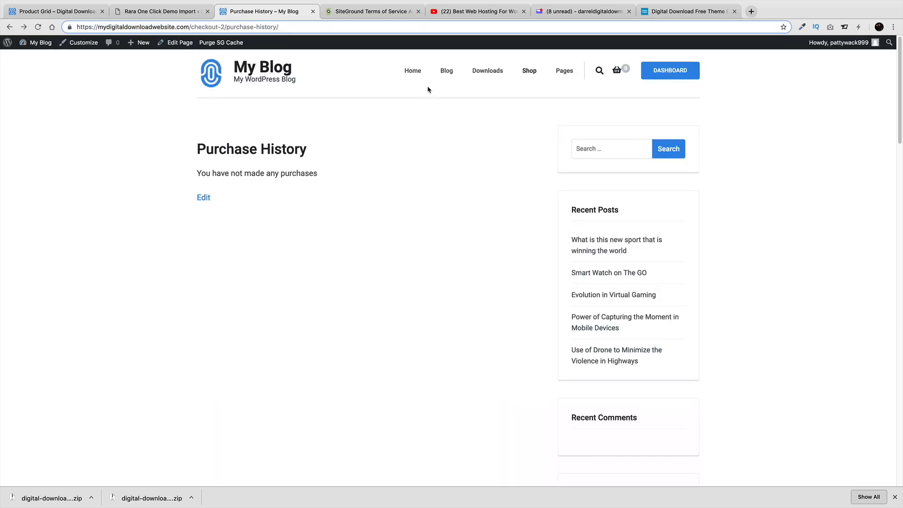
pyautogui.moveTo(573, 74)
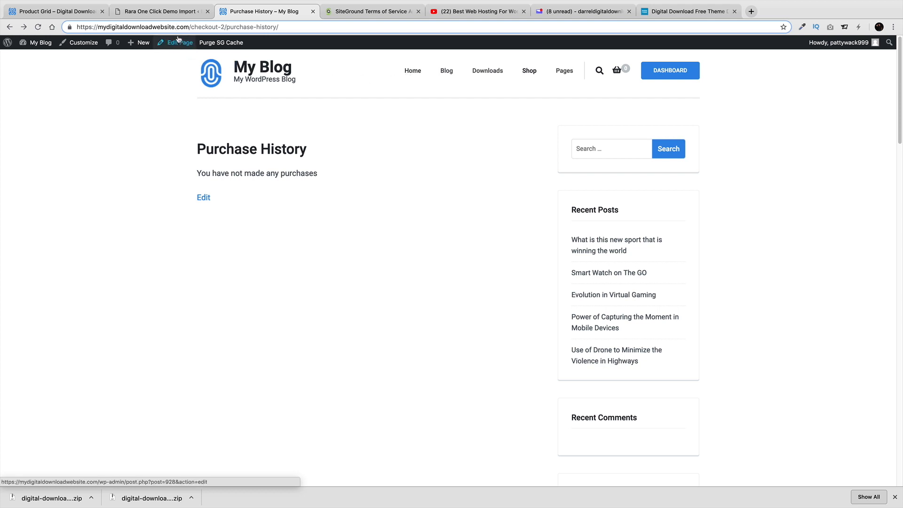
pyautogui.moveTo(189, 27); pyautogui.dragTo(70, 24)
pyautogui.rightClick(69, 27)
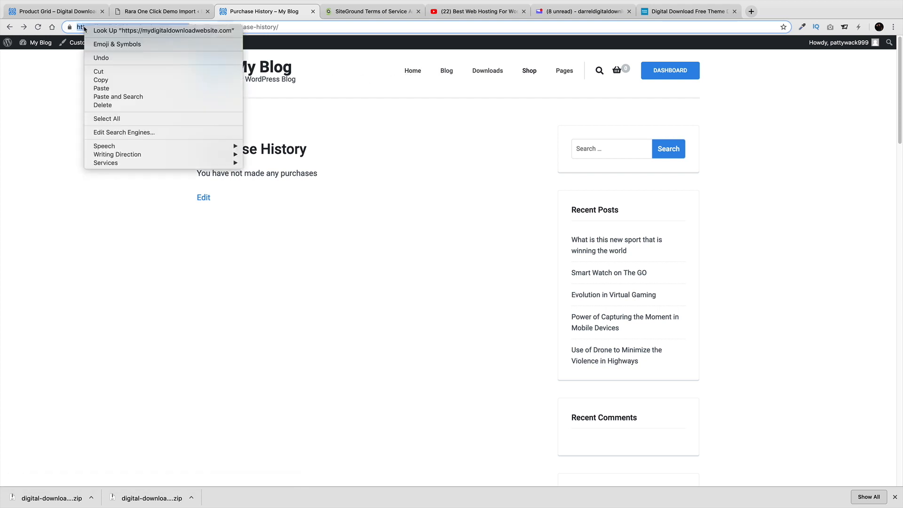
pyautogui.click(107, 74)
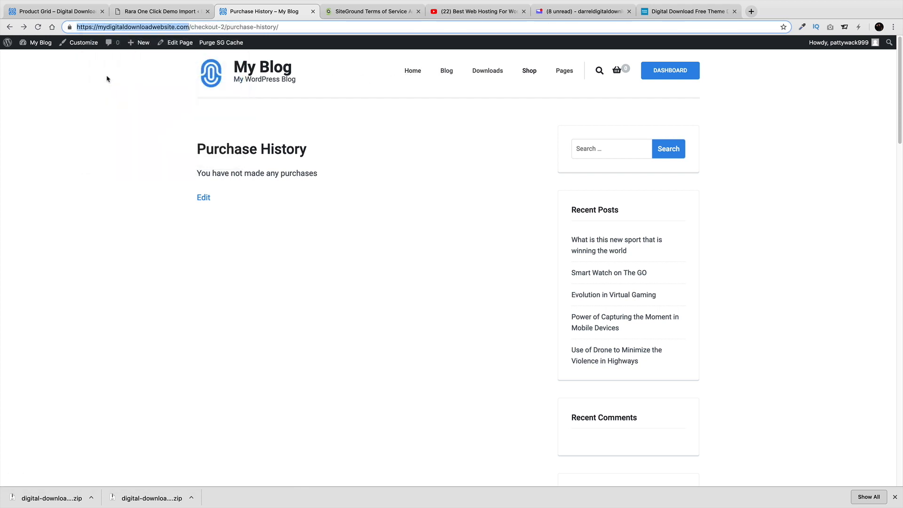
pyautogui.click(44, 60)
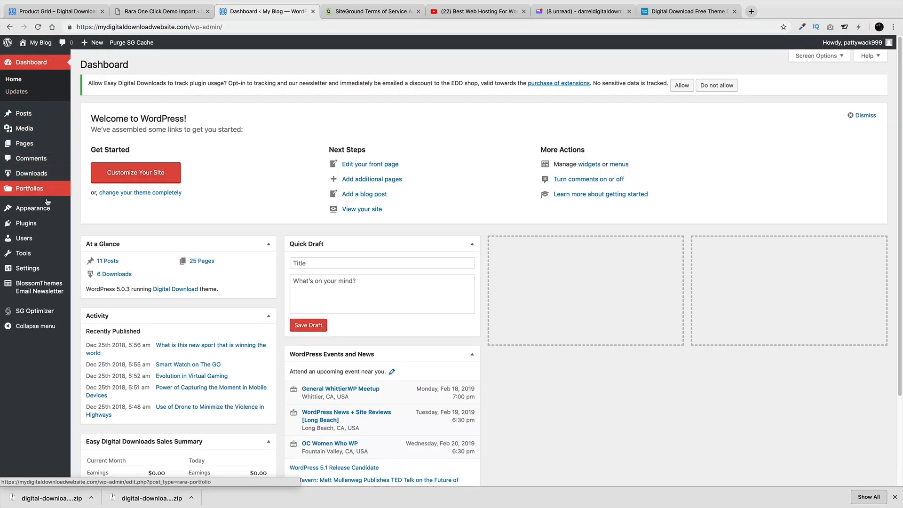
pyautogui.moveTo(58, 208)
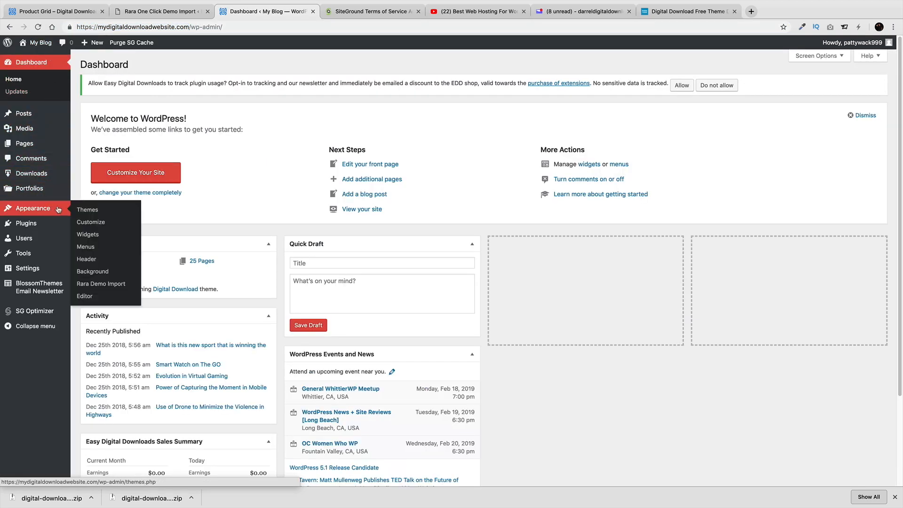
pyautogui.click(85, 246)
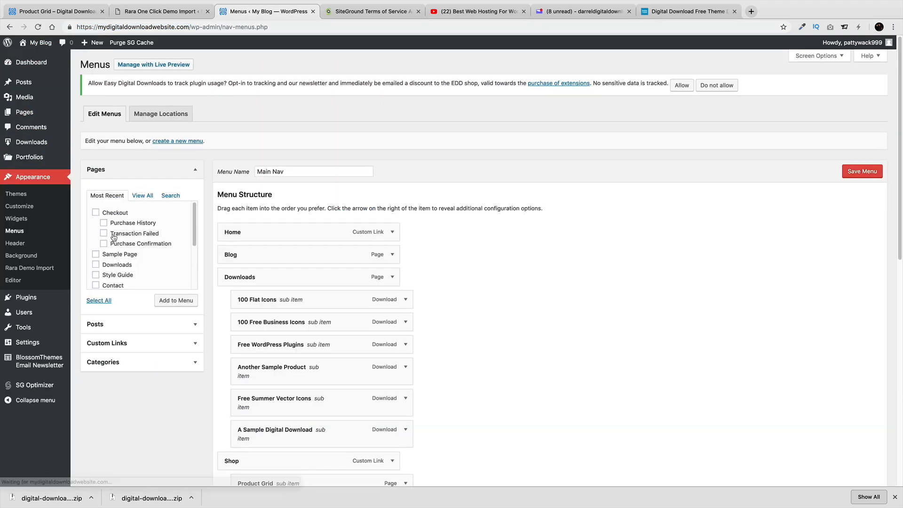
pyautogui.click(391, 233)
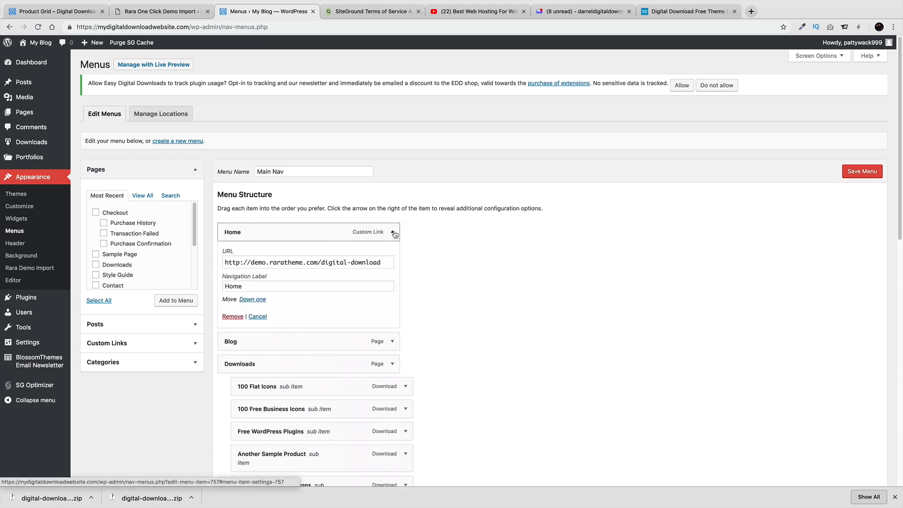
pyautogui.moveTo(387, 262); pyautogui.dragTo(246, 262)
pyautogui.rightClick(245, 262)
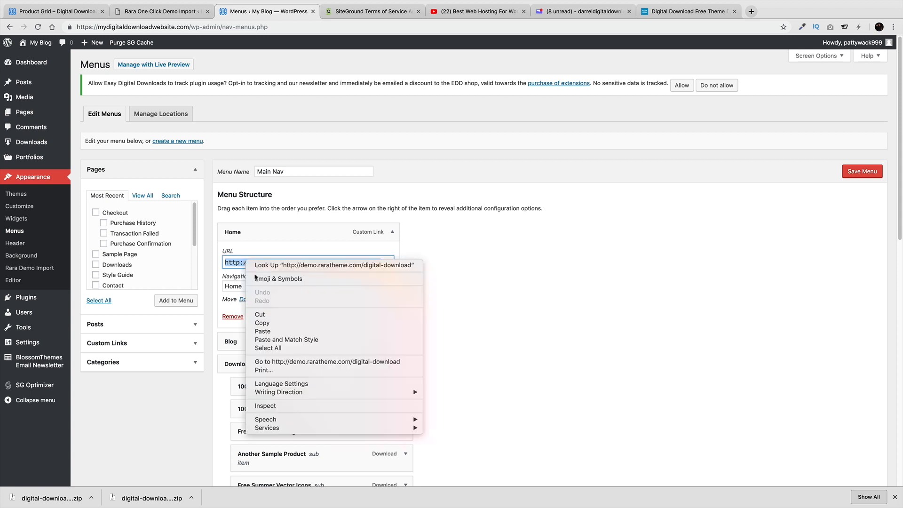
pyautogui.click(271, 331)
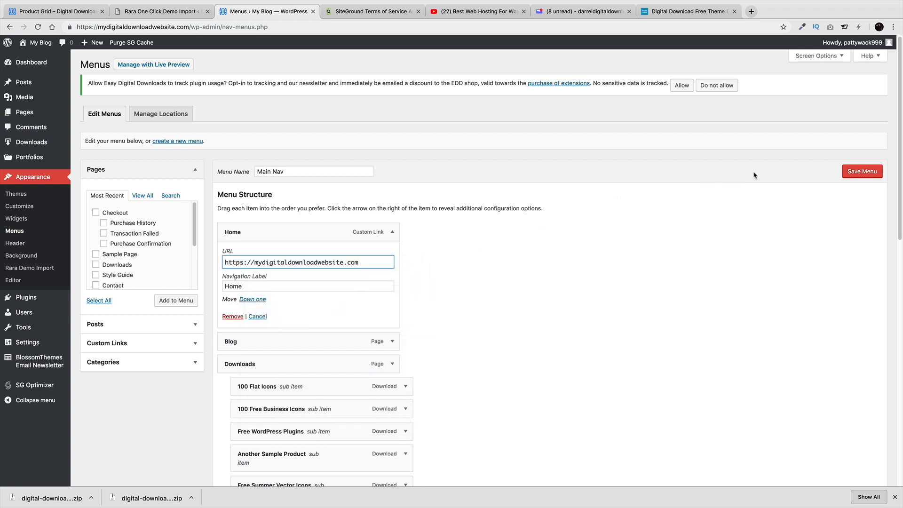
pyautogui.click(862, 171)
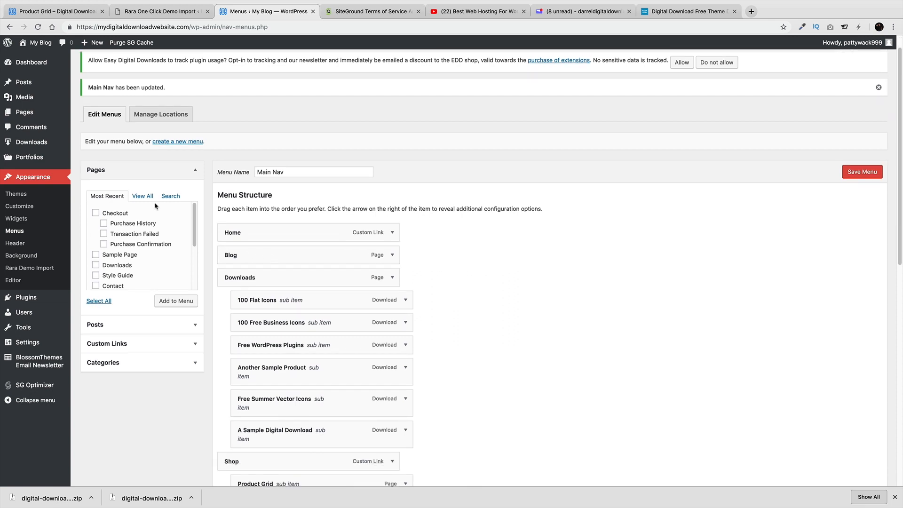
pyautogui.click(142, 197)
# Add the Style Guide page to Main Nav as a top-level item at the bottom
pyautogui.scroll(-6, 157, 236)
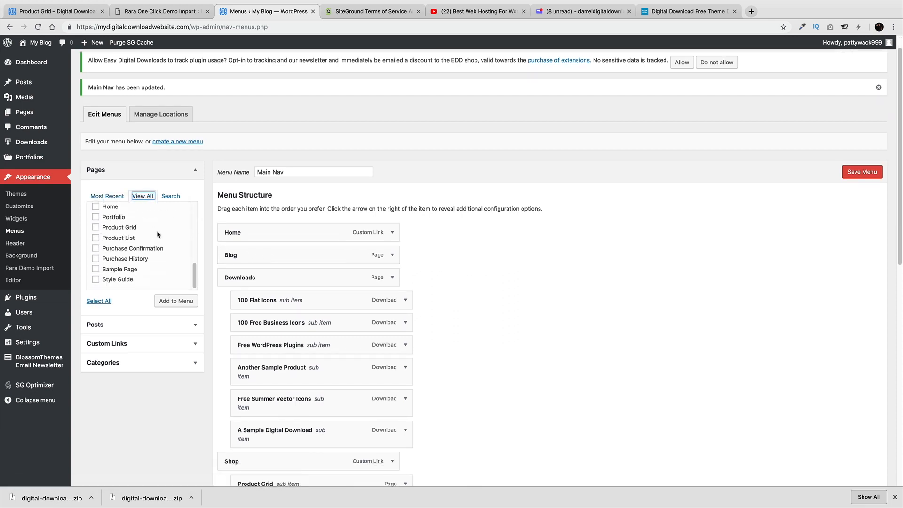
pyautogui.click(96, 256)
pyautogui.click(176, 277)
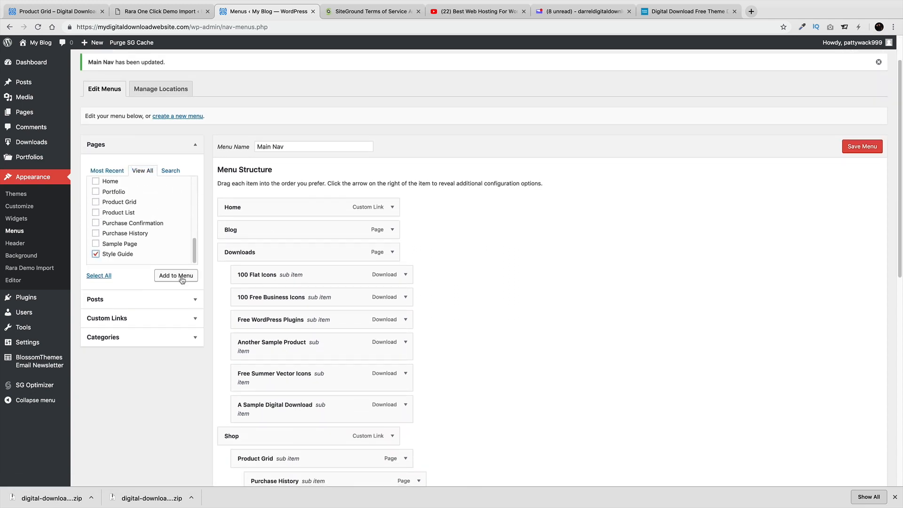
pyautogui.scroll(-10, 449, 325)
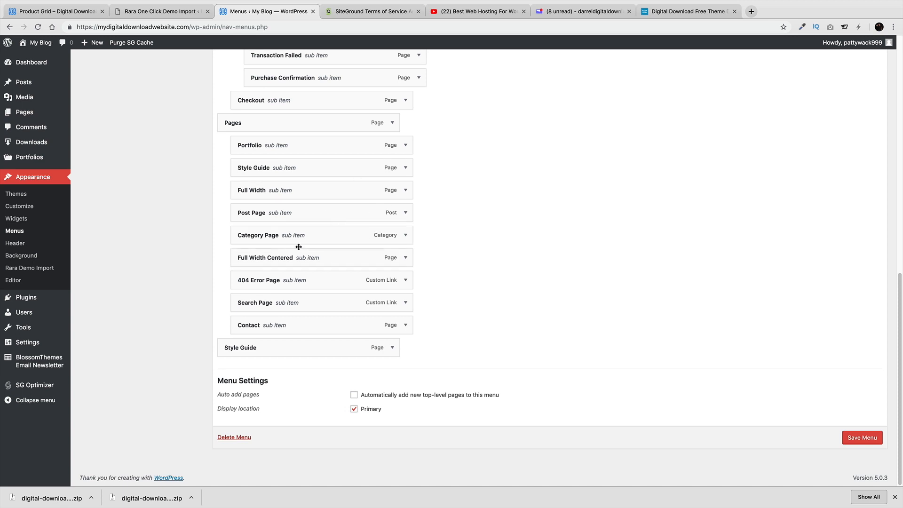
pyautogui.scroll(1, 364, 298)
pyautogui.scroll(1, 363, 299)
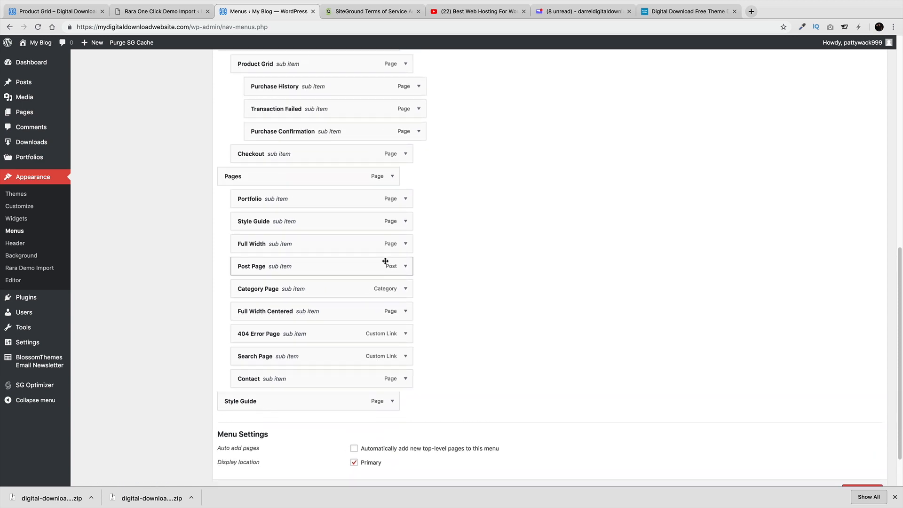
pyautogui.scroll(2, 385, 261)
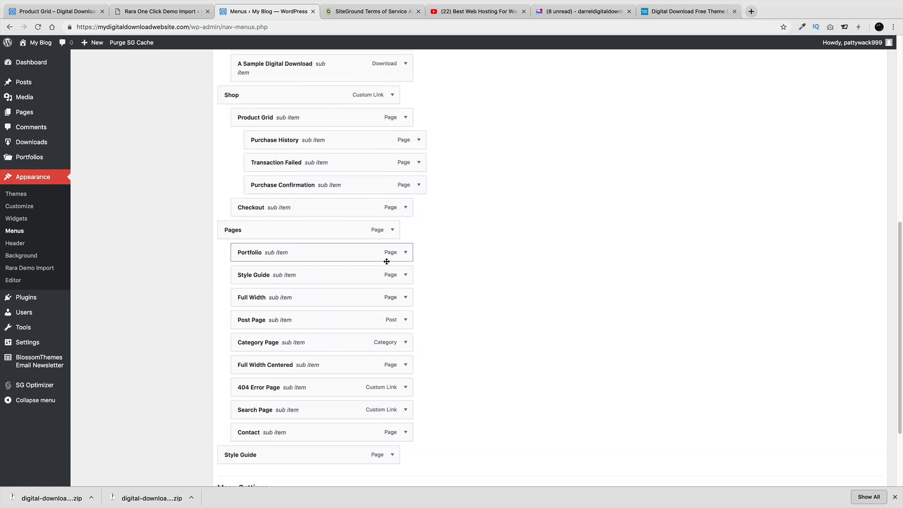
# Remove Pages and its sub items: Portfolio, duplicate Style Guide, Full Width, Post Page, Category Page, Full Width Centered
pyautogui.click(393, 231)
pyautogui.click(232, 309)
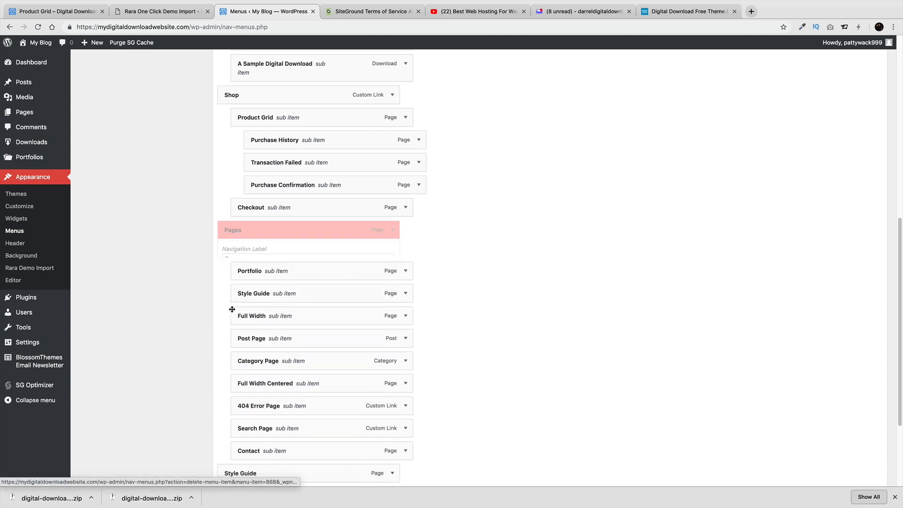
pyautogui.click(392, 229)
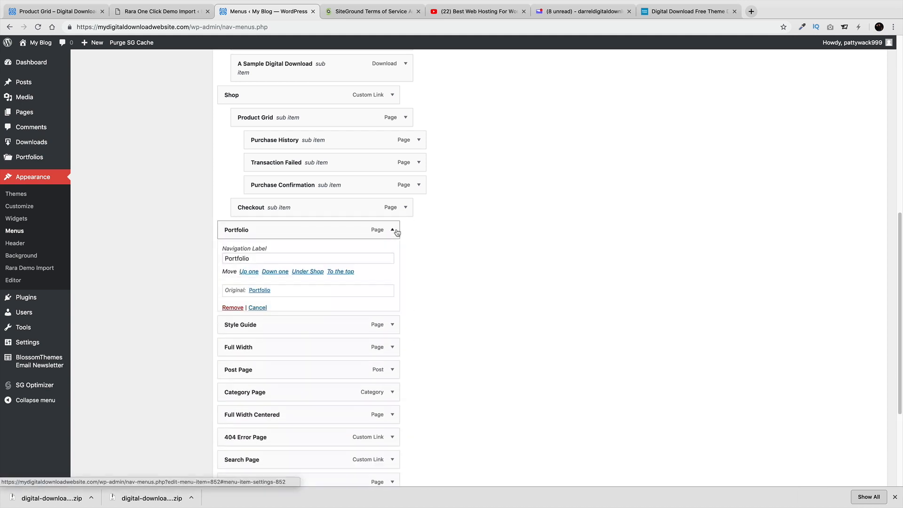
pyautogui.click(233, 309)
pyautogui.click(392, 229)
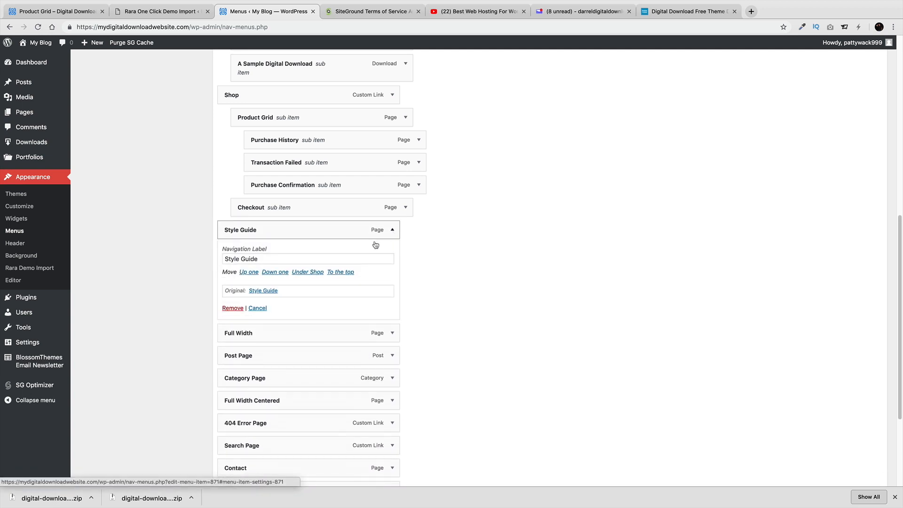
pyautogui.click(233, 309)
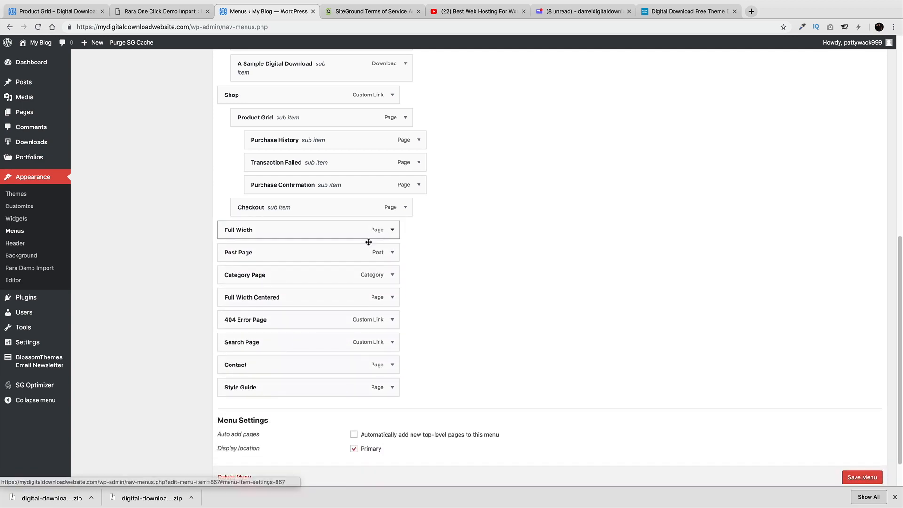
pyautogui.click(392, 230)
pyautogui.click(232, 308)
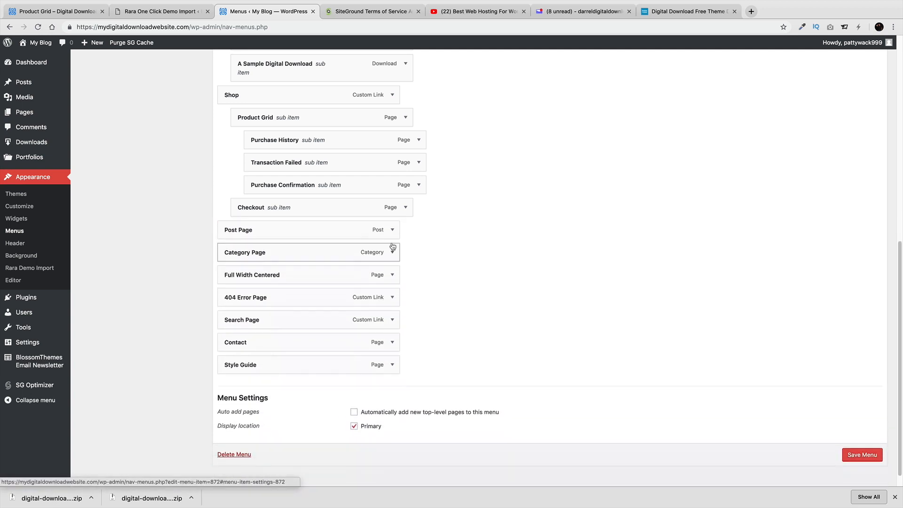
pyautogui.click(392, 230)
pyautogui.click(231, 308)
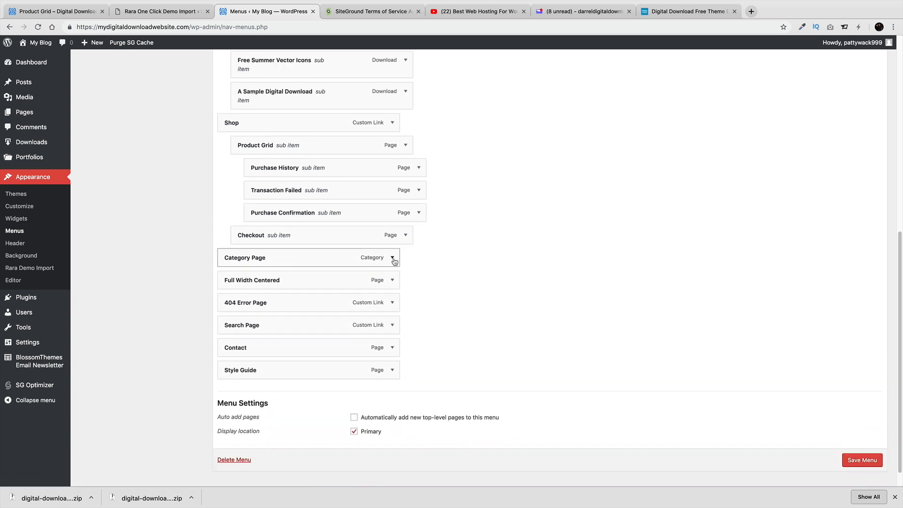
pyautogui.click(392, 258)
pyautogui.click(234, 336)
pyautogui.click(392, 258)
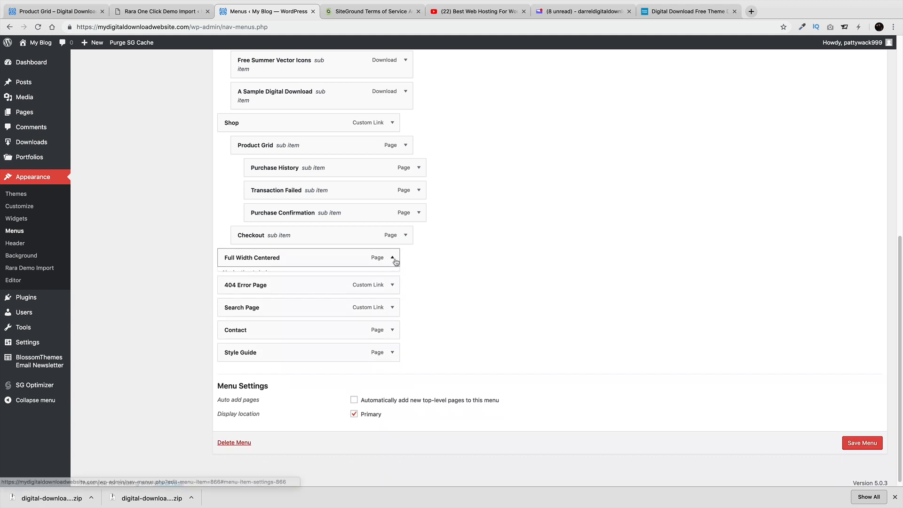
pyautogui.click(231, 336)
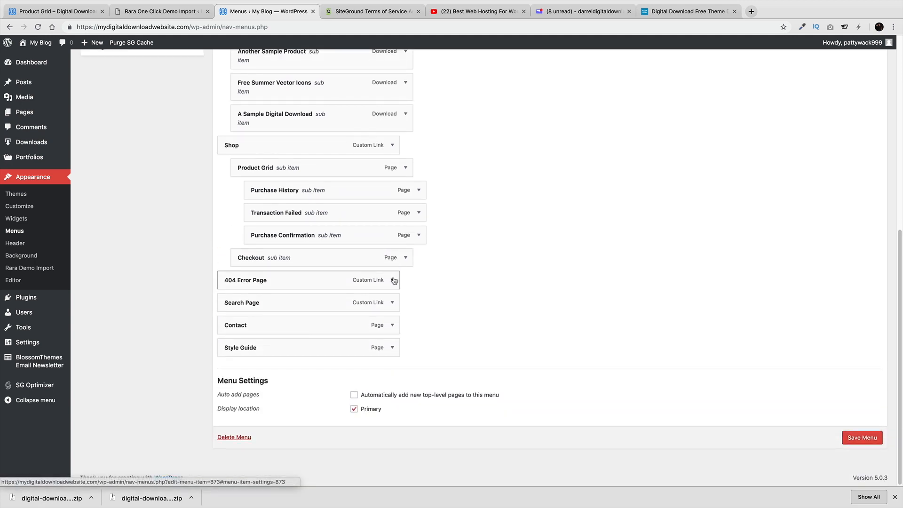
# Remove the 404 Error Page, Checkout and Search Page items from the menu
pyautogui.moveTo(394, 281); pyautogui.dragTo(393, 282)
pyautogui.click(405, 282)
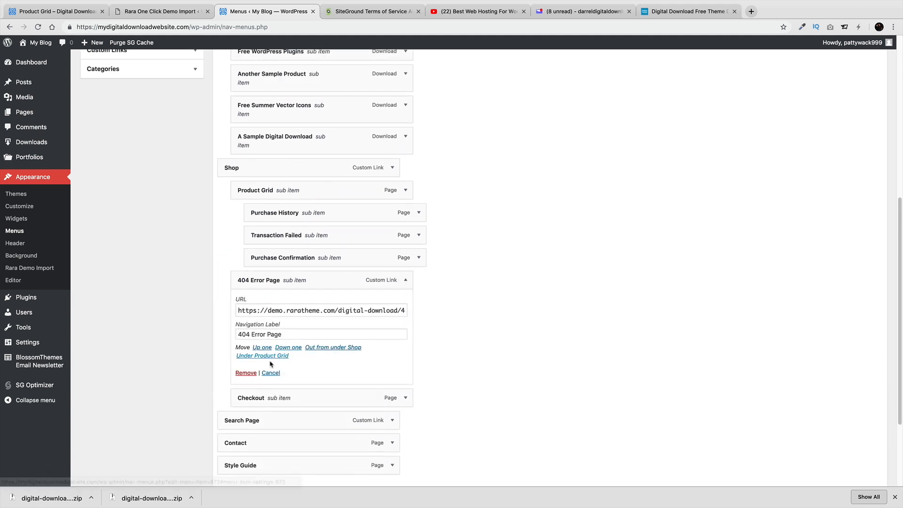
pyautogui.click(246, 372)
pyautogui.click(405, 281)
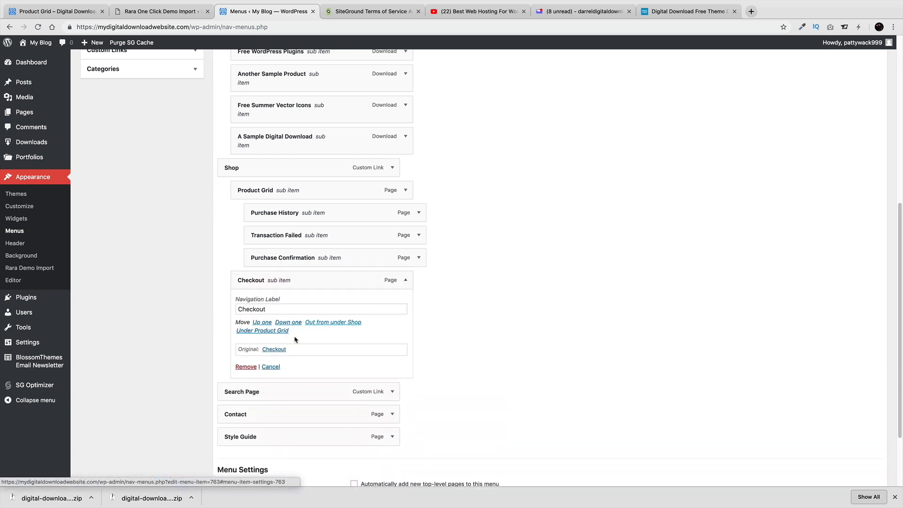
pyautogui.click(246, 366)
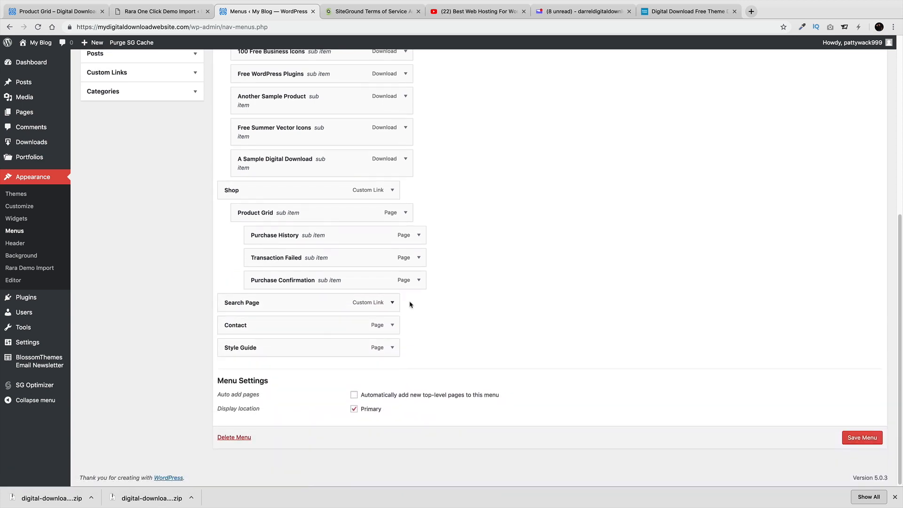
pyautogui.click(392, 302)
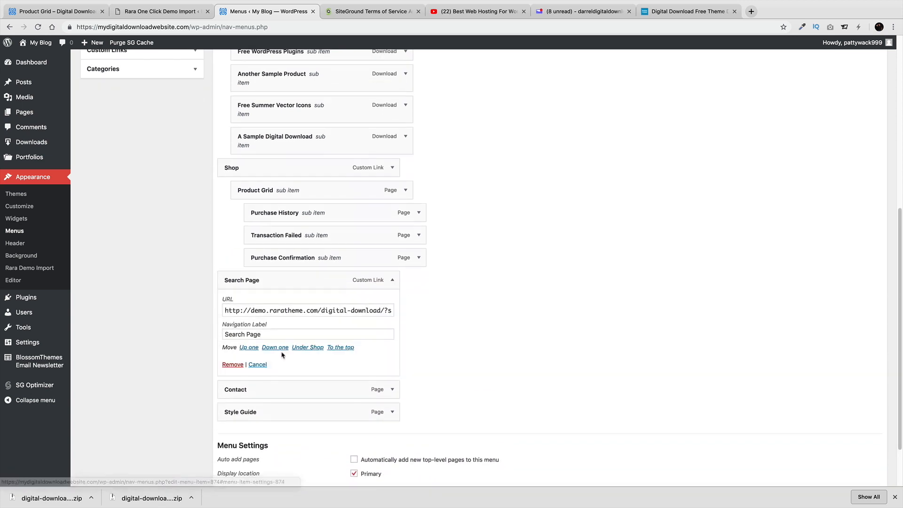
pyautogui.click(240, 366)
# Move Contact below Style Guide and save the Main Nav menu
pyautogui.moveTo(280, 325); pyautogui.dragTo(283, 371)
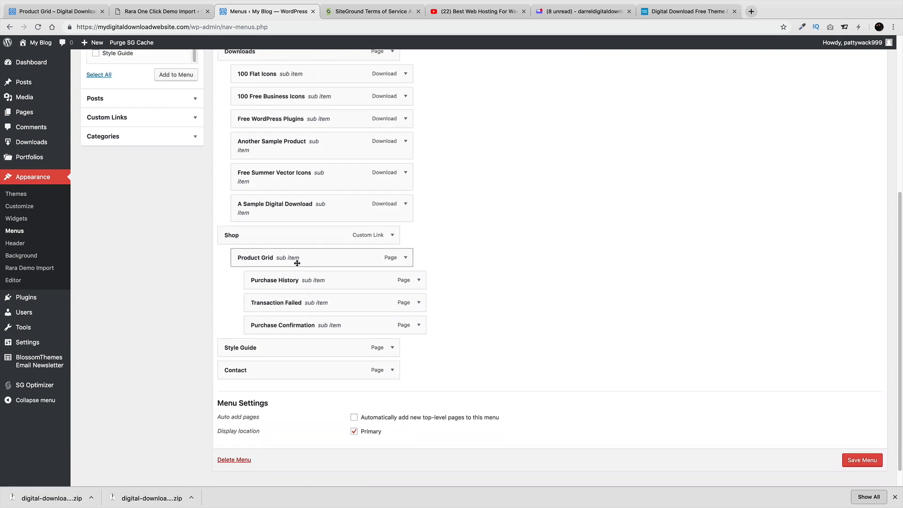
pyautogui.moveTo(297, 262); pyautogui.dragTo(276, 261)
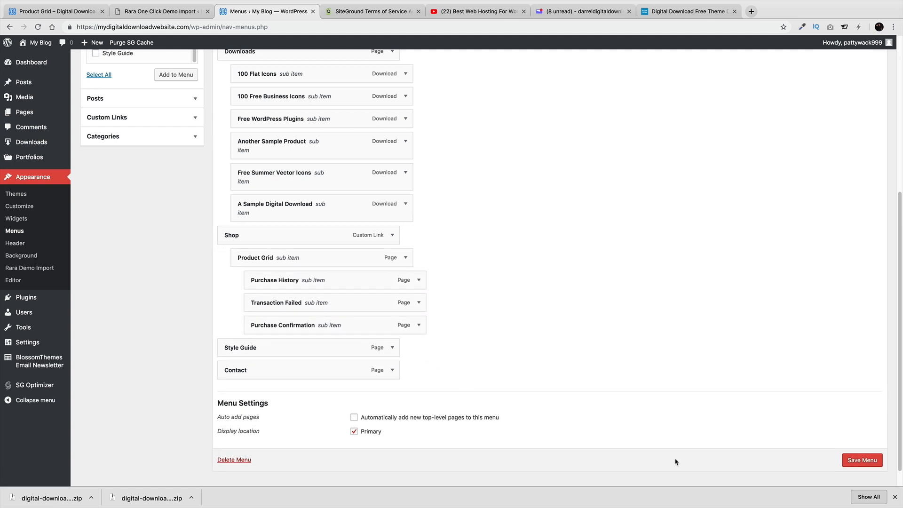
pyautogui.click(847, 463)
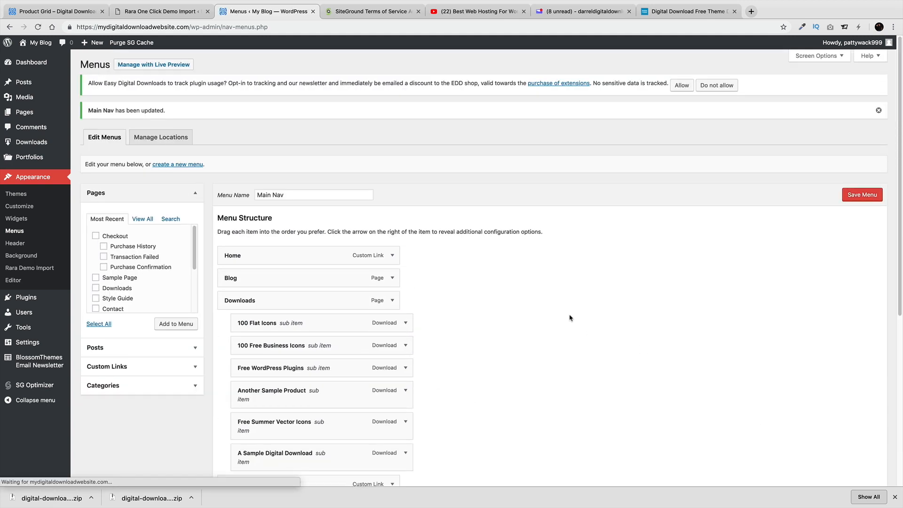
# Visit the live My Blog homepage showing the trimmed menu and open it in the Customizer
pyautogui.click(37, 59)
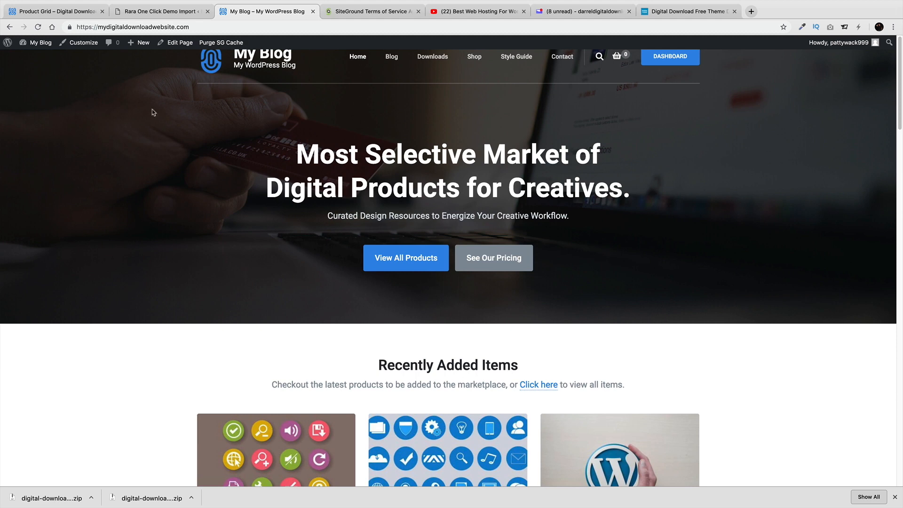
pyautogui.click(86, 48)
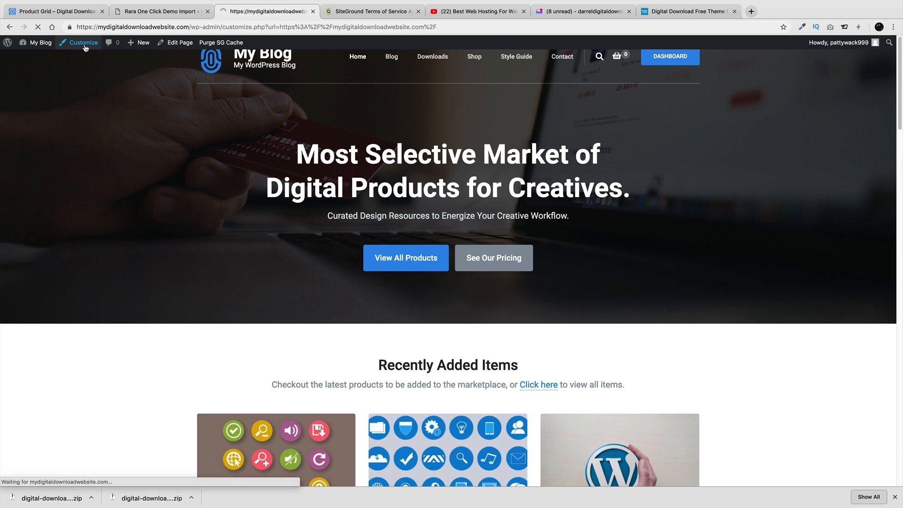
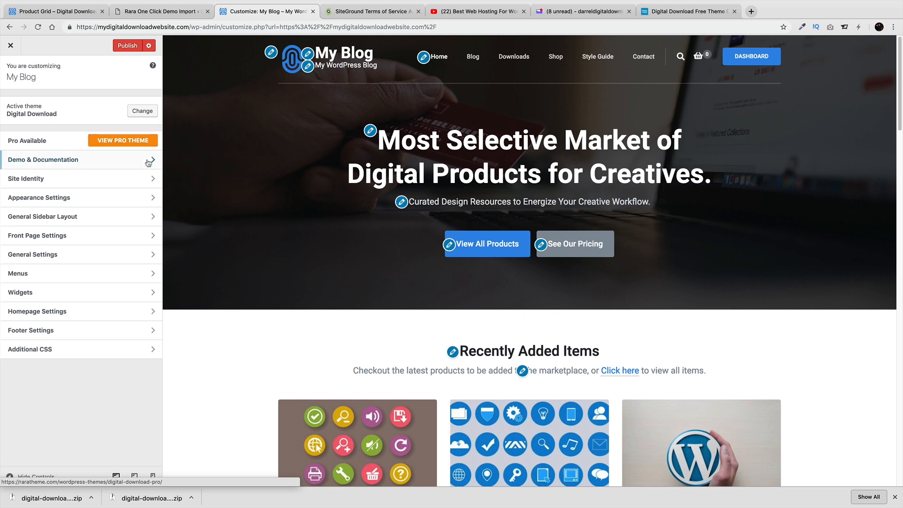
# Look over Demo & Documentation, then view Site Identity showing title My Blog and tagline My WordPress Blog
pyautogui.click(101, 160)
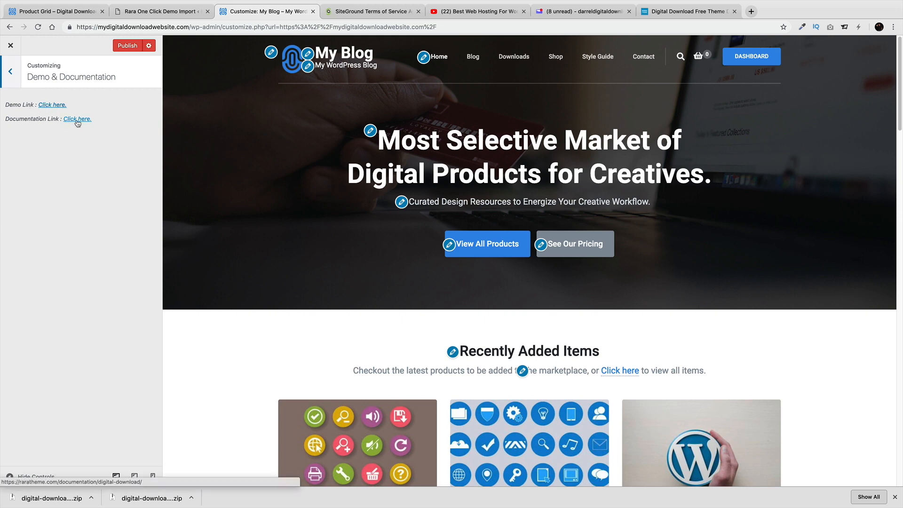
pyautogui.click(10, 74)
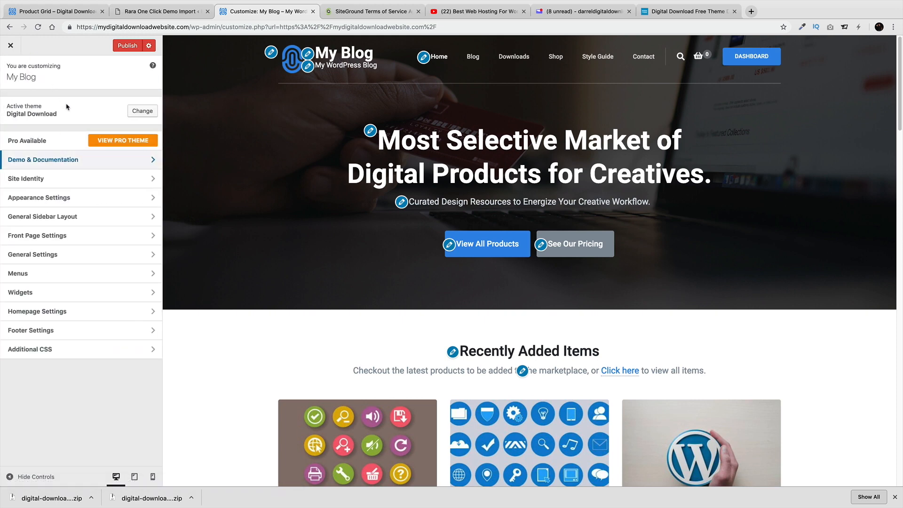
pyautogui.click(56, 183)
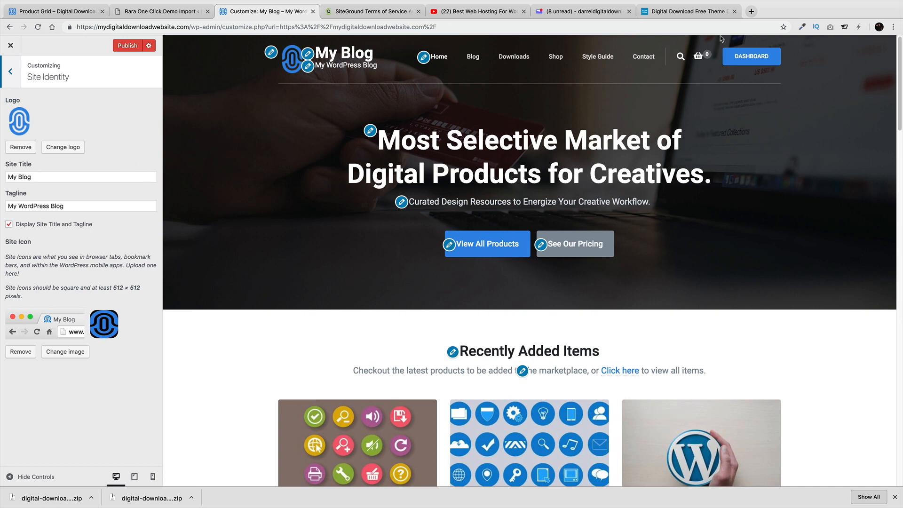
pyautogui.click(752, 13)
# Go to fiverr.com, search for 'logo' gigs and dismiss the Join popup
pyautogui.write('fiverr')
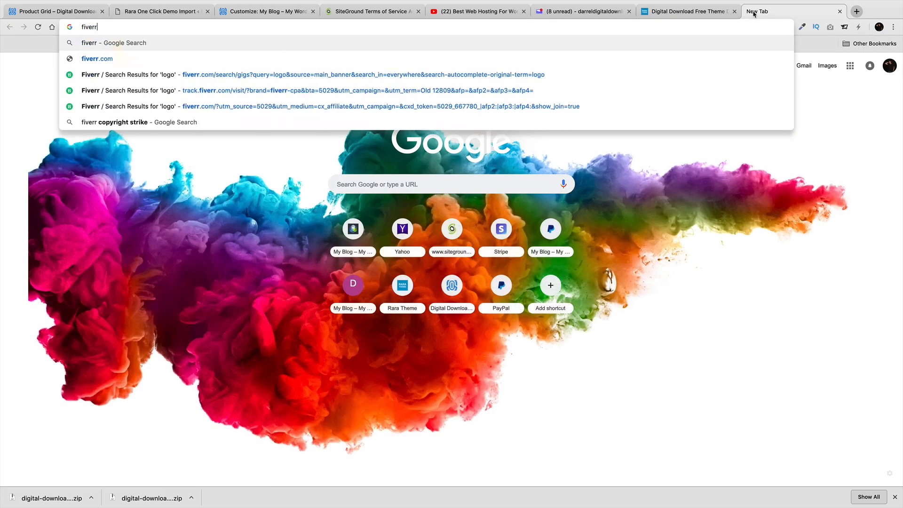
pyautogui.write('.com')
pyautogui.press('Return')
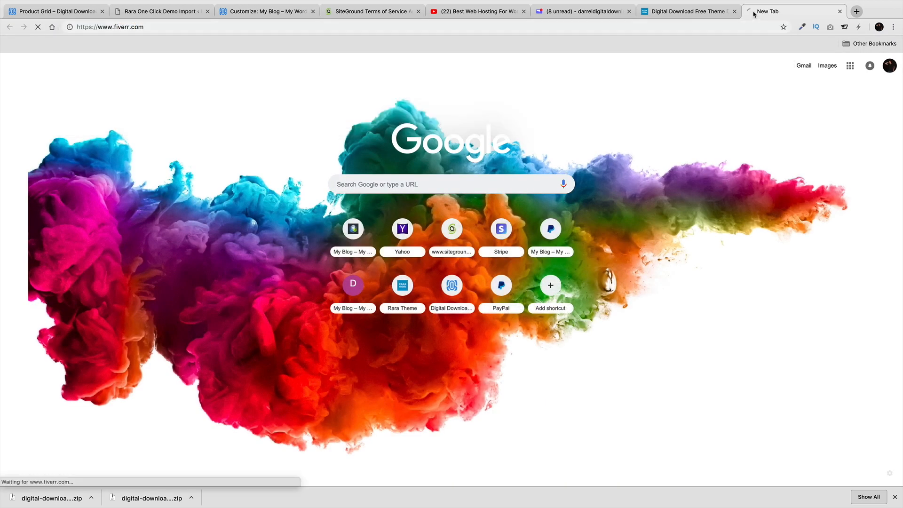
pyautogui.click(379, 151)
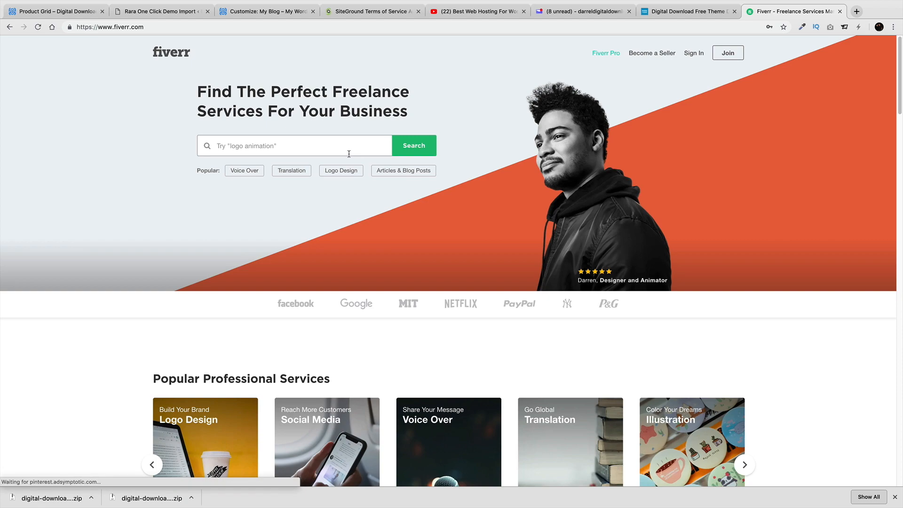
pyautogui.write('logo')
pyautogui.press('Return')
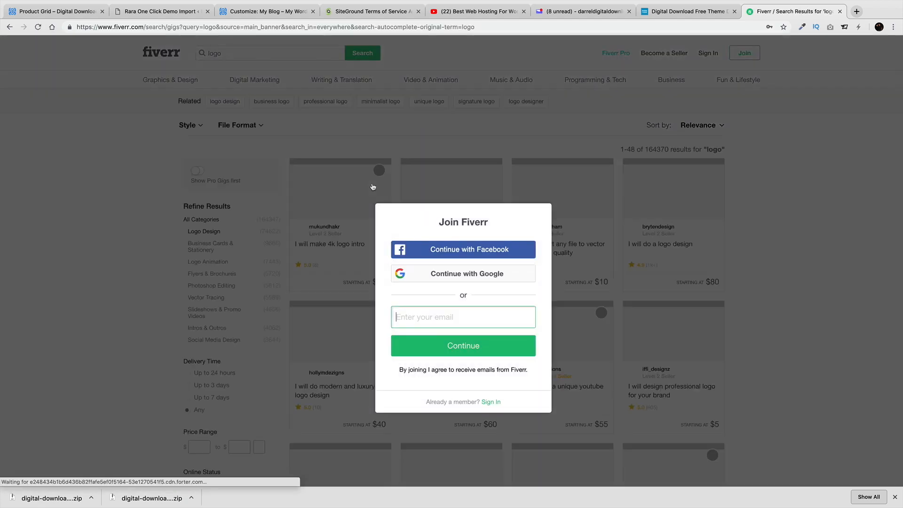
pyautogui.click(325, 198)
# Filter the logo results to a $5 to $10 price range
pyautogui.scroll(-10, 323, 199)
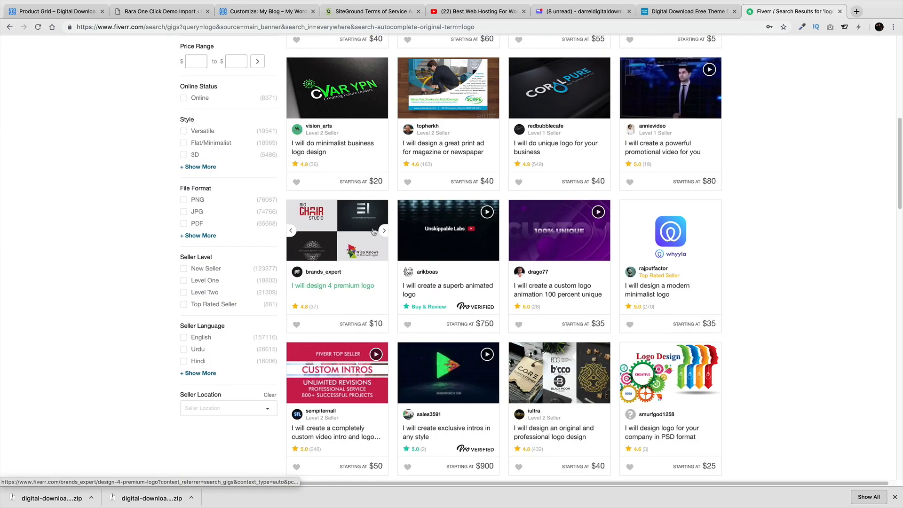
pyautogui.scroll(-5, 420, 247)
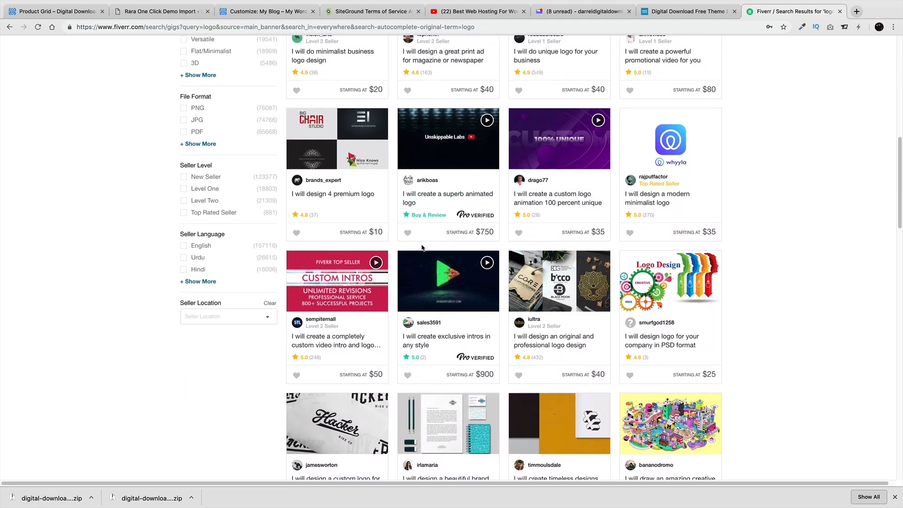
pyautogui.scroll(-5, 422, 250)
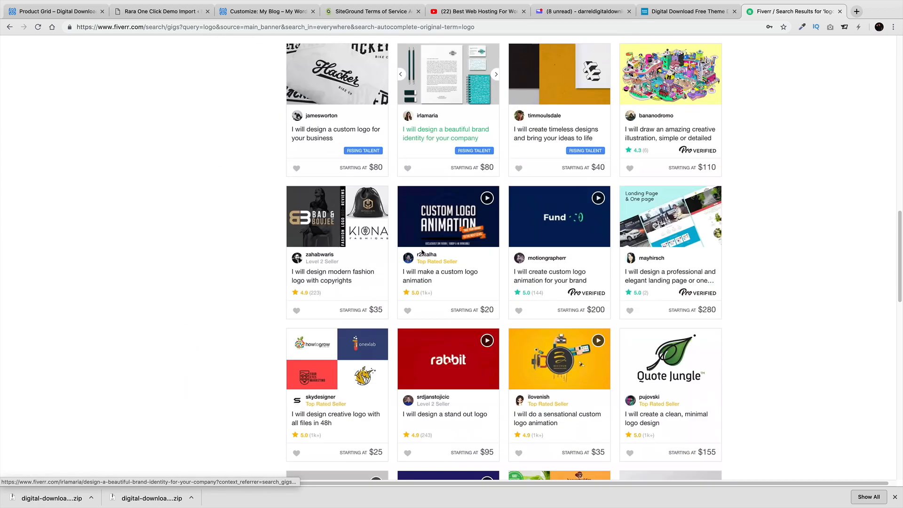
pyautogui.scroll(-3, 473, 277)
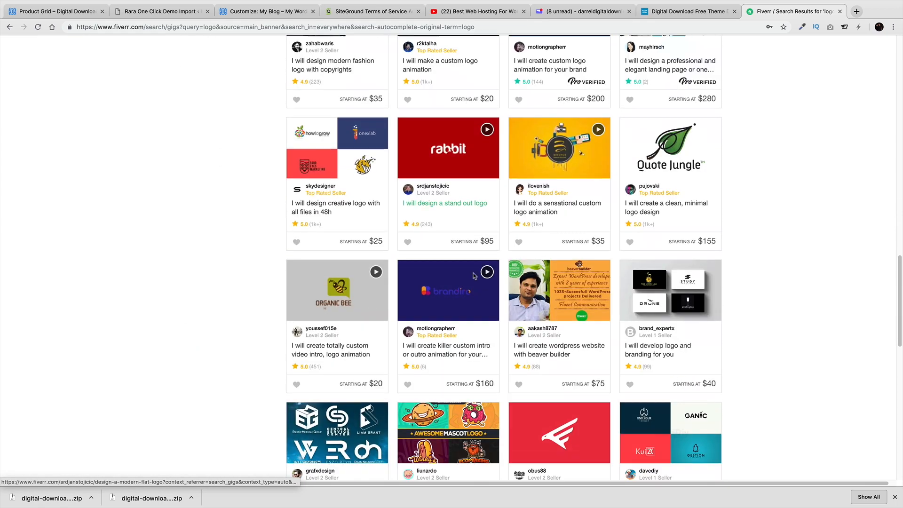
pyautogui.scroll(15, 416, 262)
pyautogui.click(192, 245)
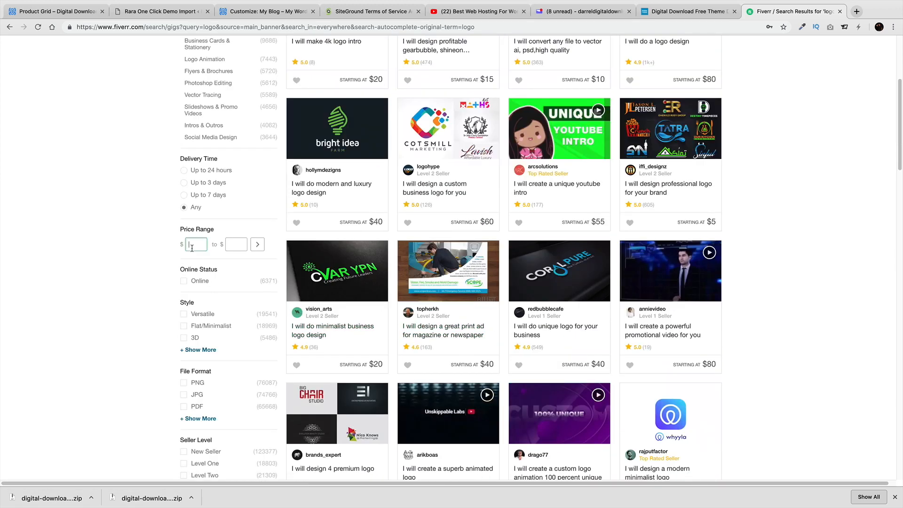
pyautogui.write('5')
pyautogui.press('Tab')
pyautogui.click(257, 244)
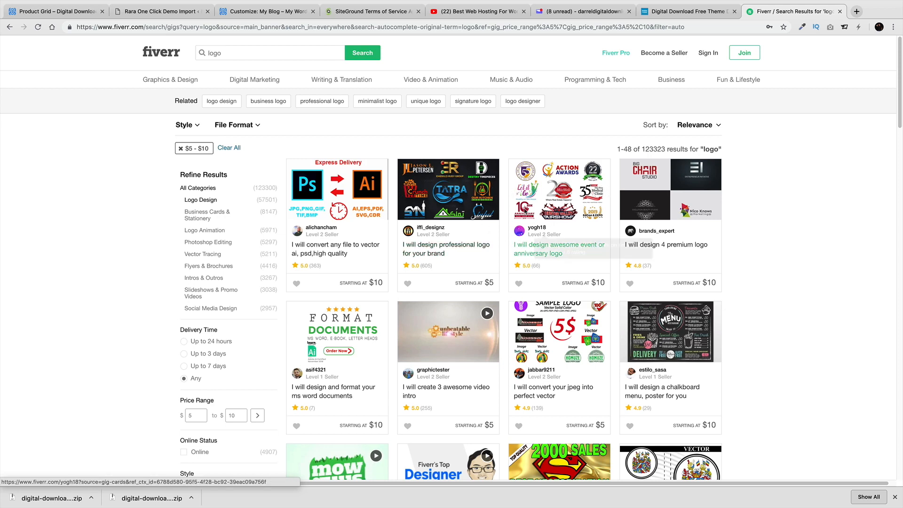
# Change the site title to 'Pattywack' and tagline to 'The download Store', then publish
pyautogui.click(254, 13)
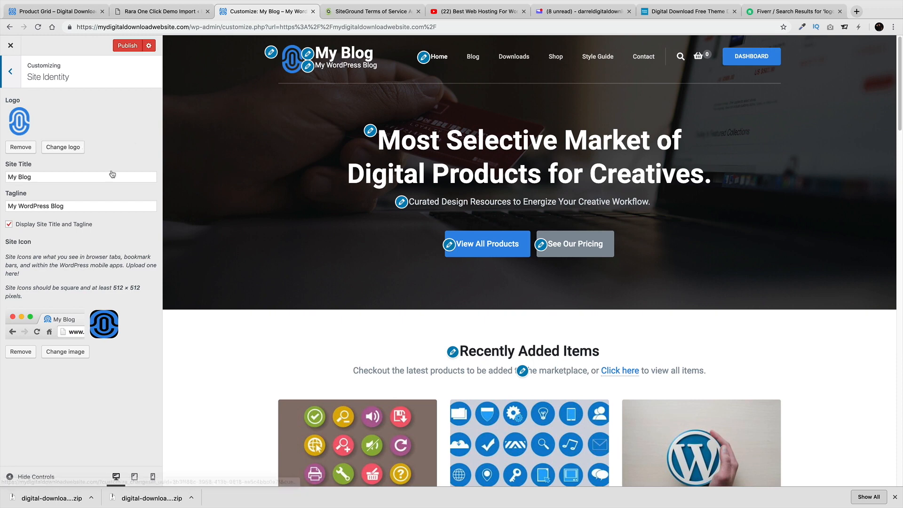
pyautogui.moveTo(94, 177); pyautogui.dragTo(2, 174)
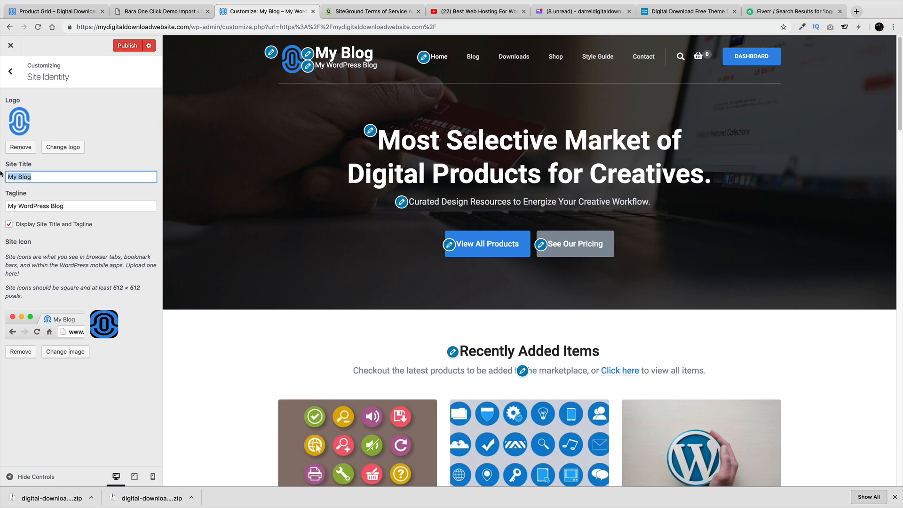
pyautogui.write('P')
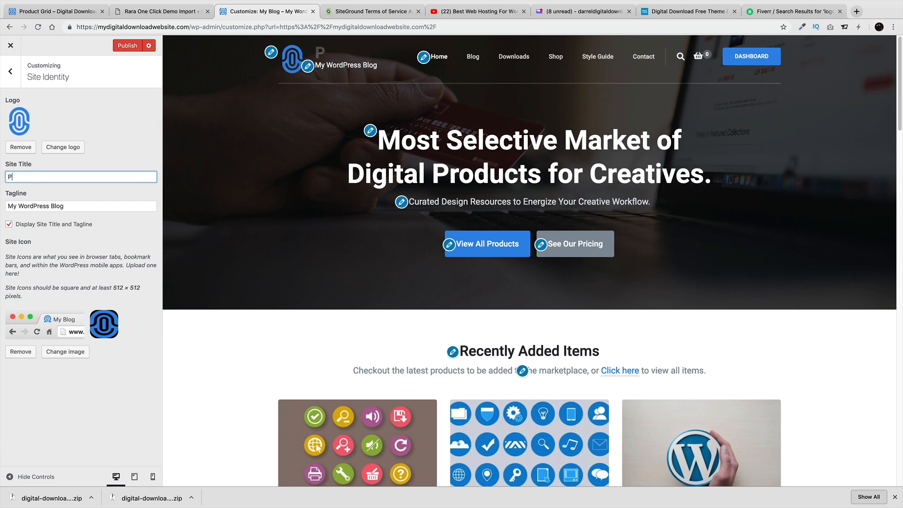
pyautogui.write('attywack')
pyautogui.press('Tab')
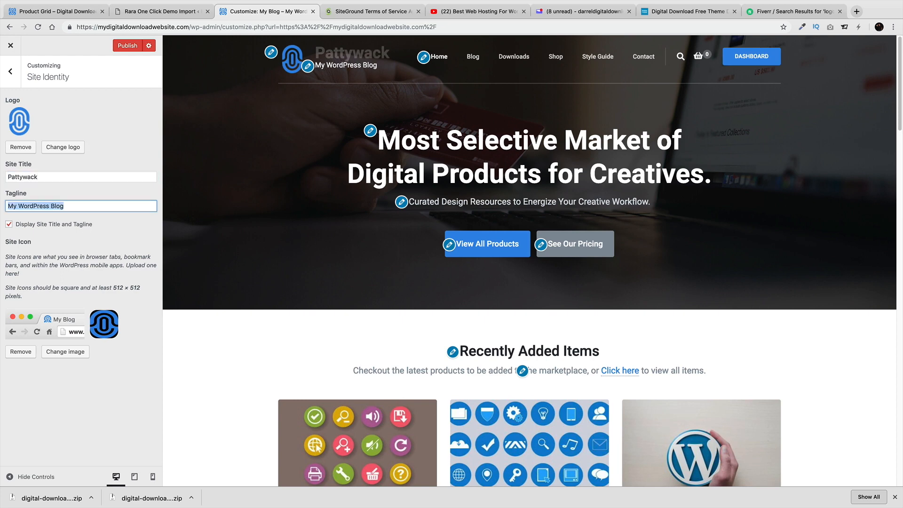
pyautogui.write('The d')
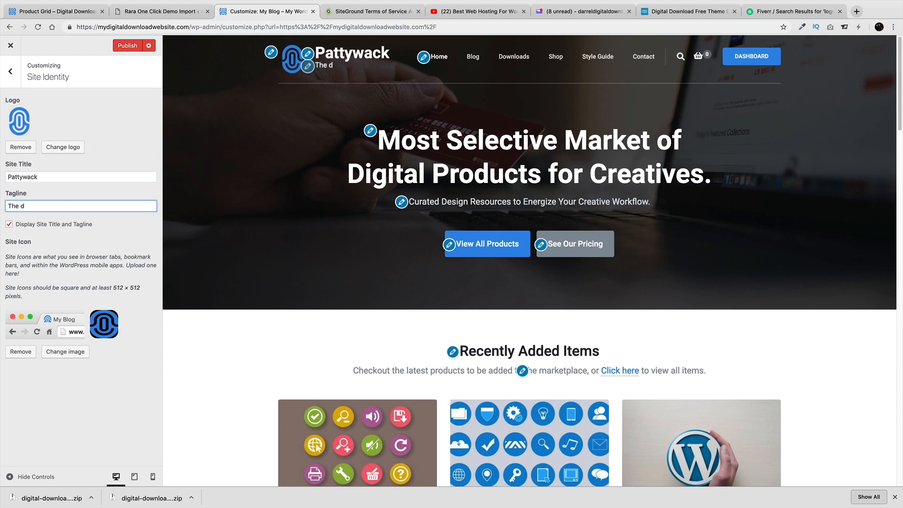
pyautogui.write('ownload Store')
pyautogui.click(9, 224)
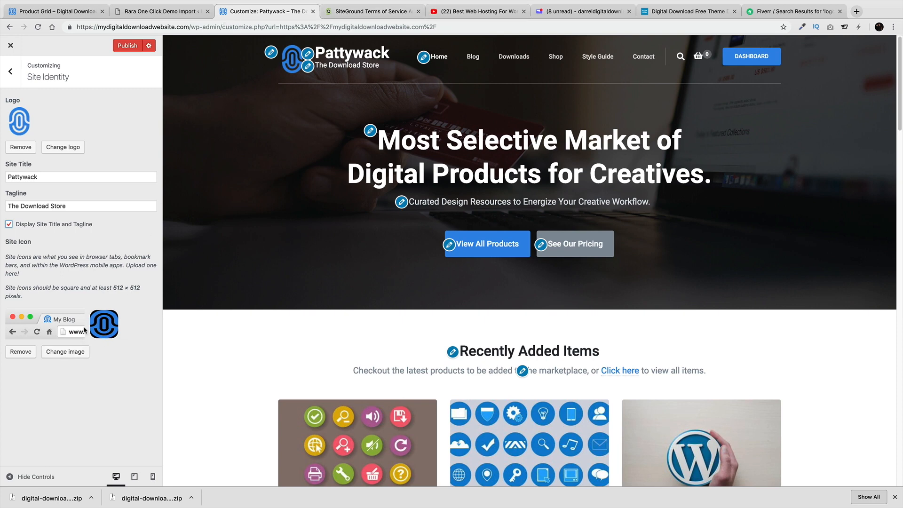
pyautogui.click(127, 46)
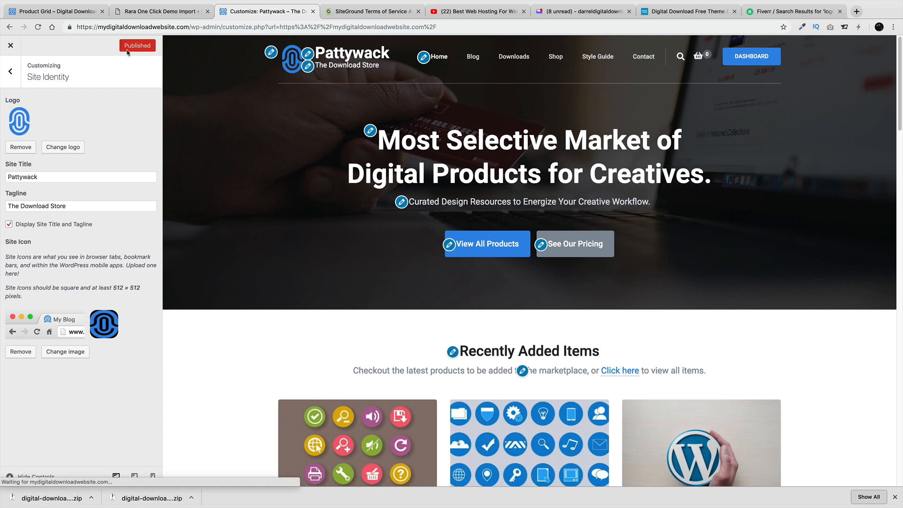
pyautogui.click(10, 71)
# Set the background colour to white under Appearance Settings > Colors and confirm no background image is set
pyautogui.click(60, 199)
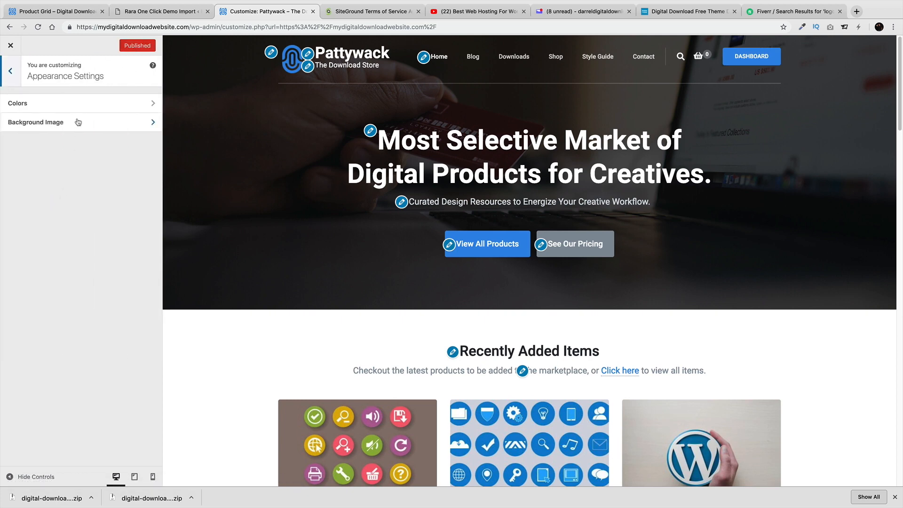
pyautogui.click(78, 103)
pyautogui.click(37, 112)
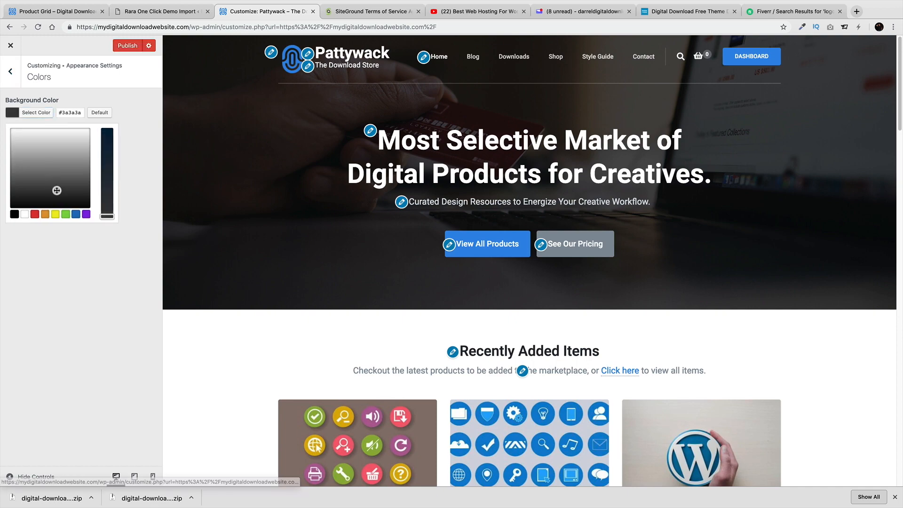
pyautogui.click(58, 191)
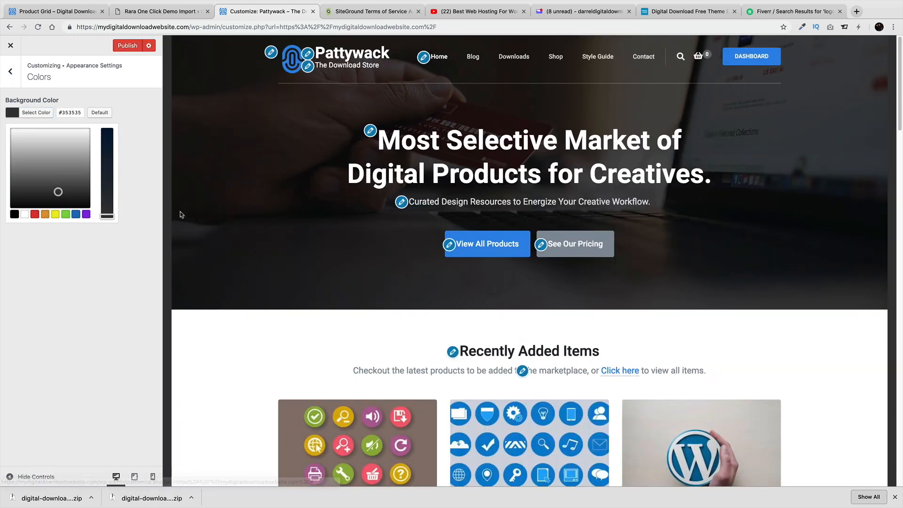
pyautogui.moveTo(67, 195); pyautogui.dragTo(4, 126)
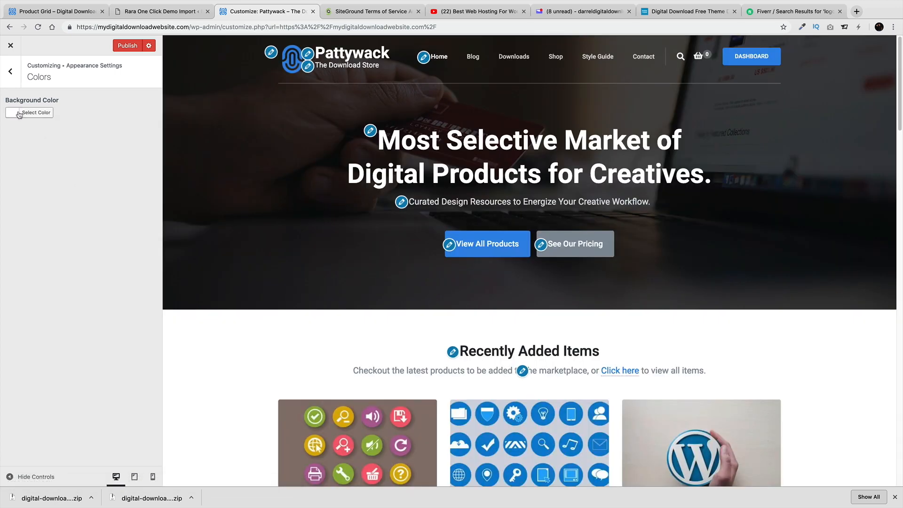
pyautogui.click(10, 71)
pyautogui.click(38, 122)
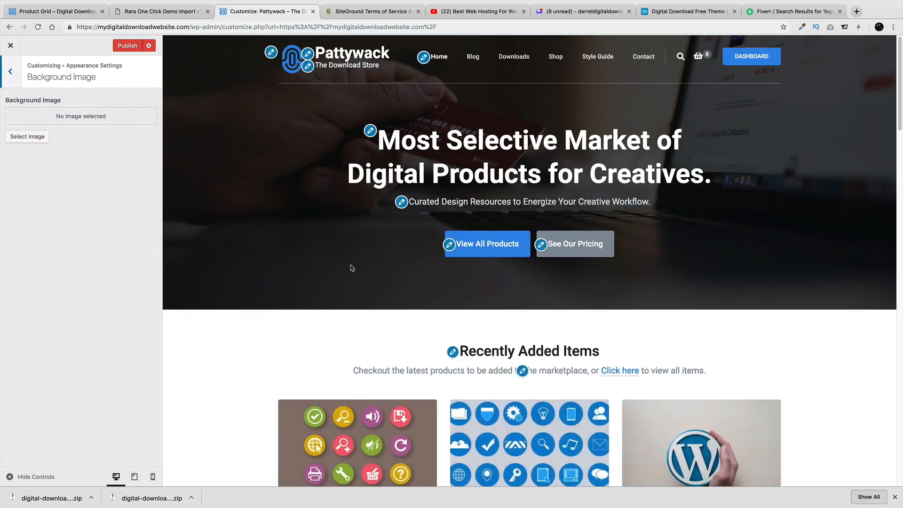
pyautogui.click(9, 75)
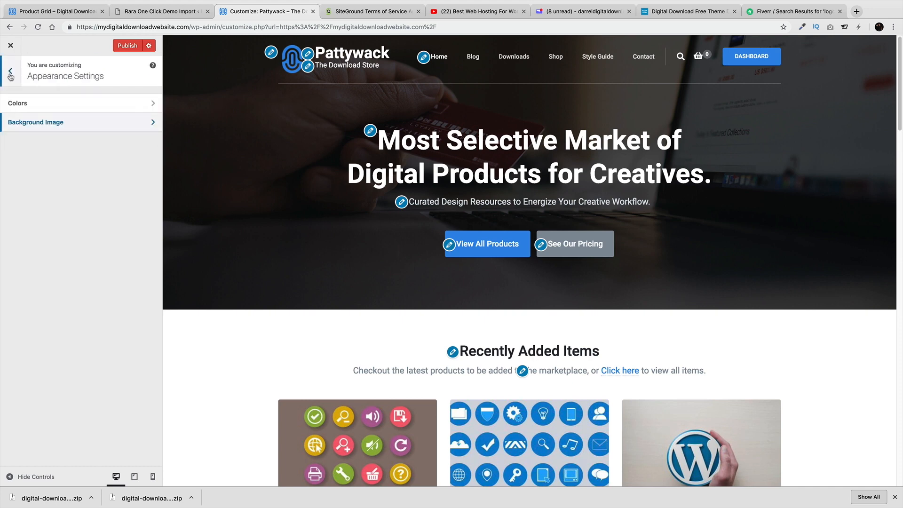
pyautogui.click(10, 75)
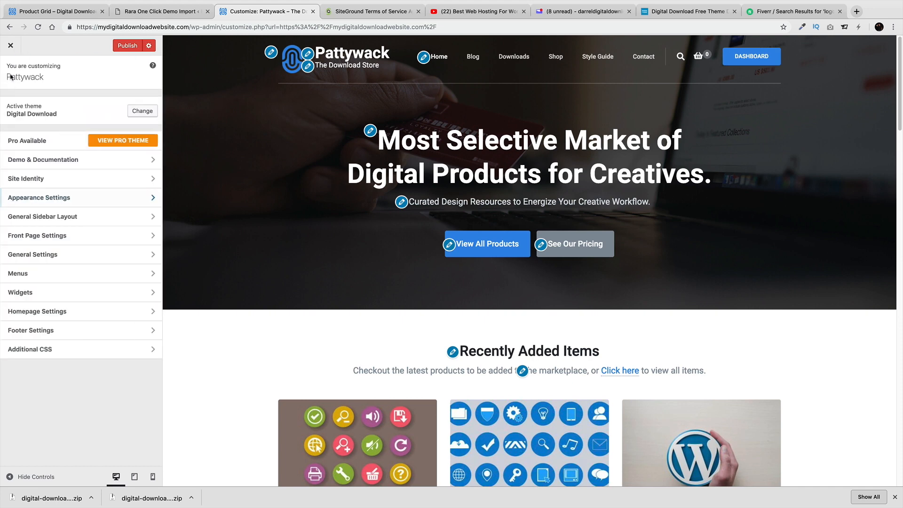
# In General Sidebar Layout, set the site-wide default to a right sidebar, previewing the Downloads archive
pyautogui.click(62, 221)
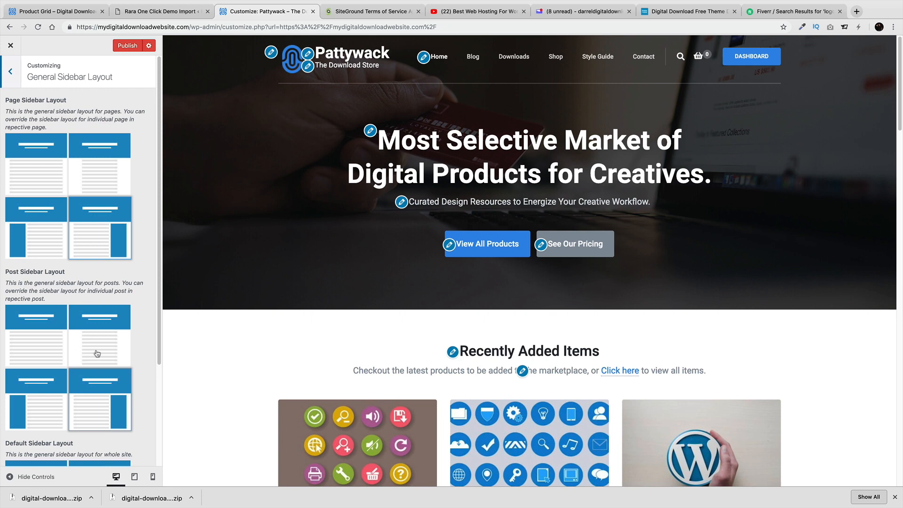
pyautogui.moveTo(556, 57)
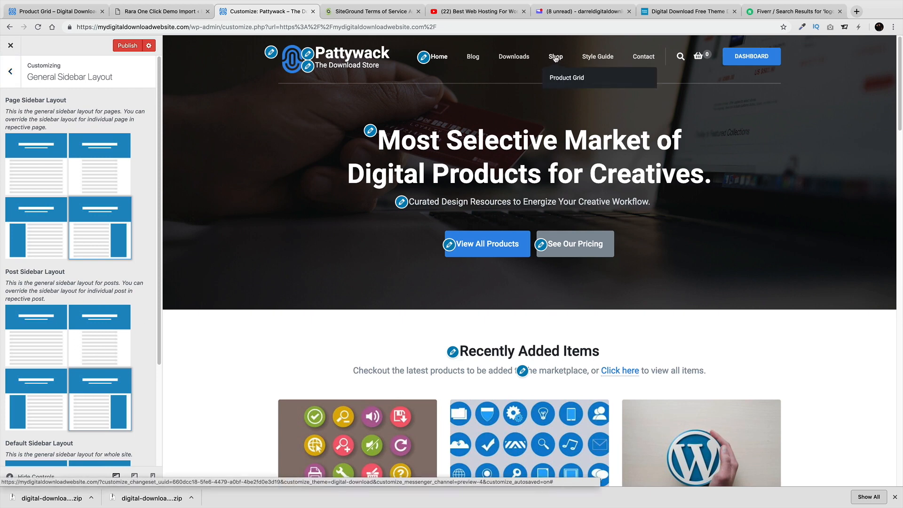
pyautogui.click(525, 57)
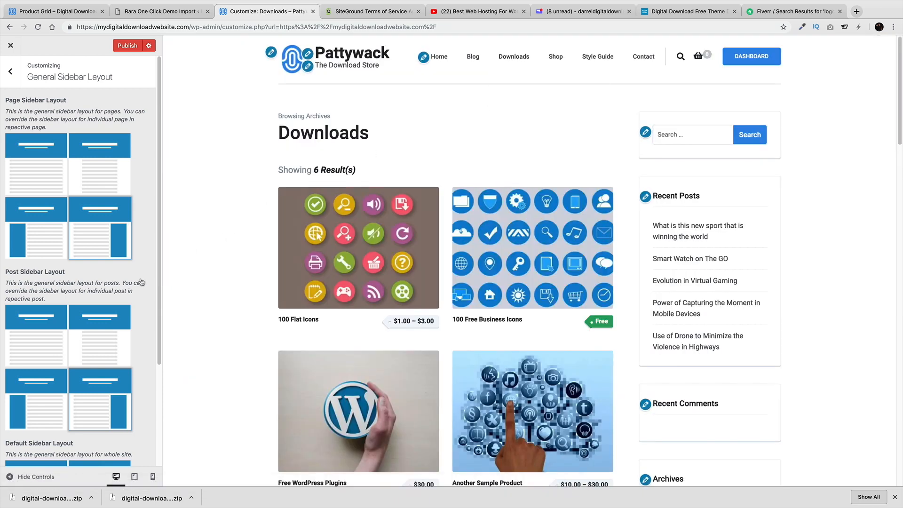
pyautogui.scroll(-5, 141, 282)
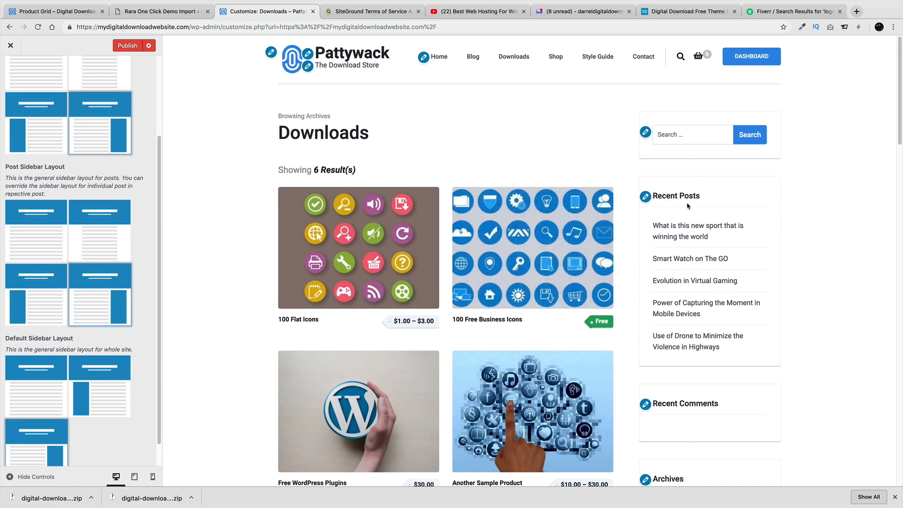
pyautogui.scroll(5, 132, 243)
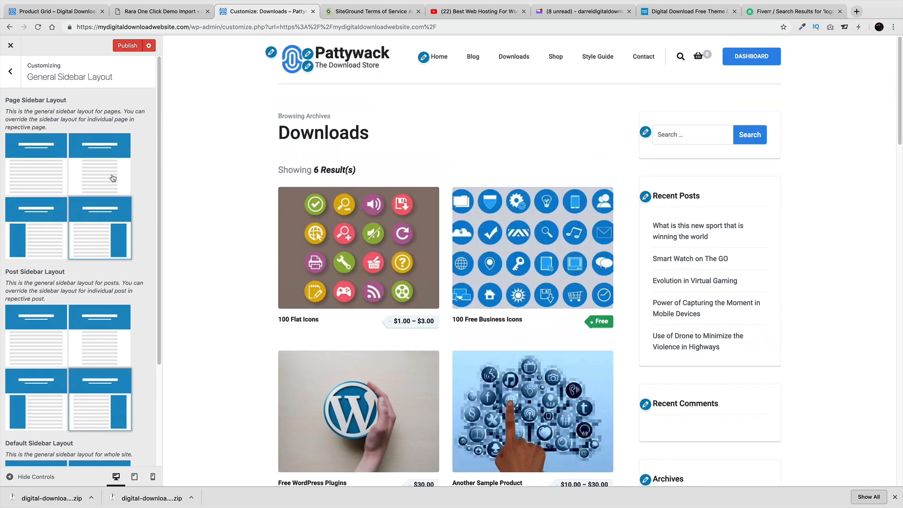
pyautogui.click(59, 240)
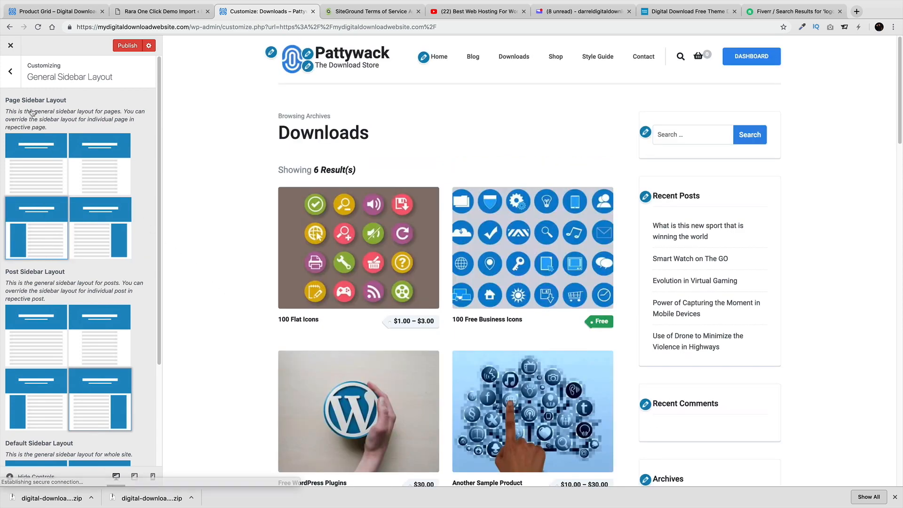
pyautogui.scroll(-3, 101, 225)
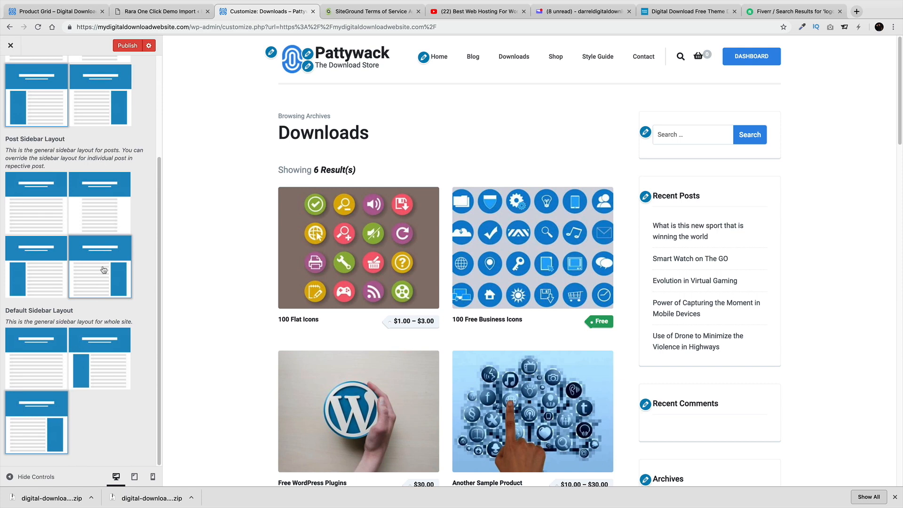
pyautogui.click(43, 268)
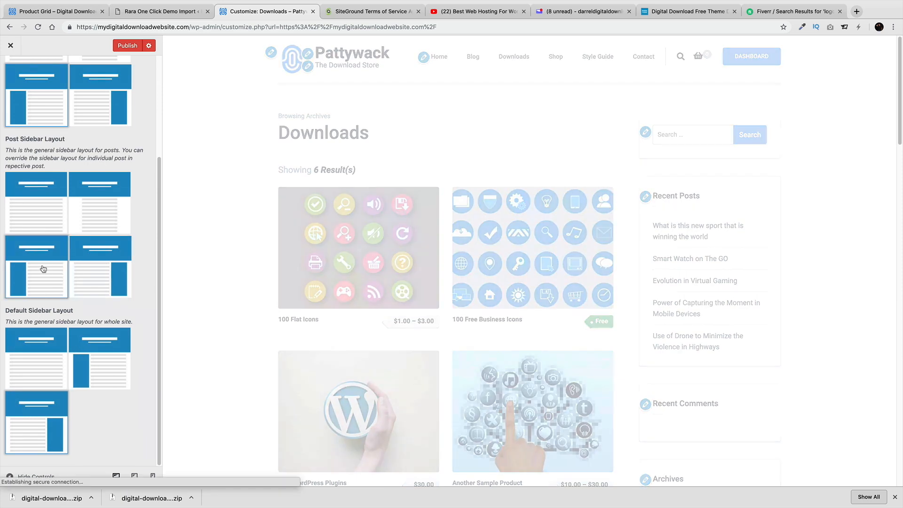
pyautogui.click(89, 364)
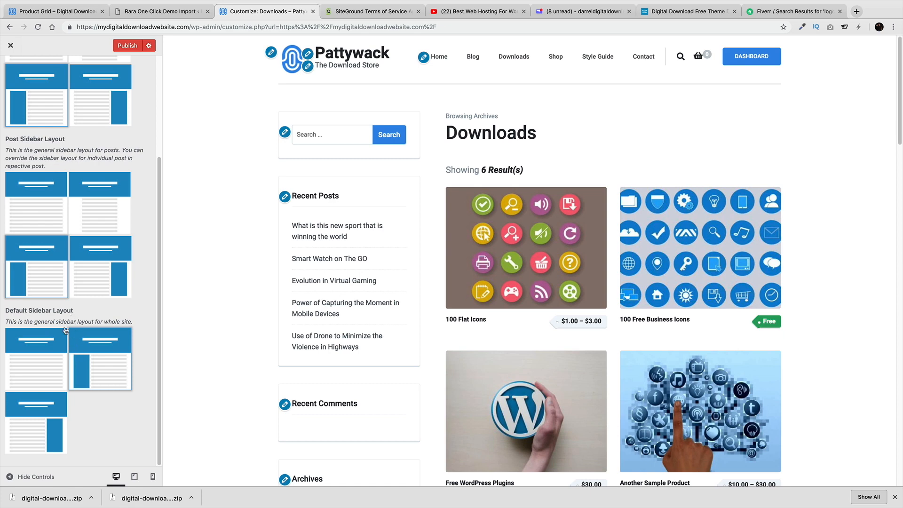
pyautogui.click(64, 400)
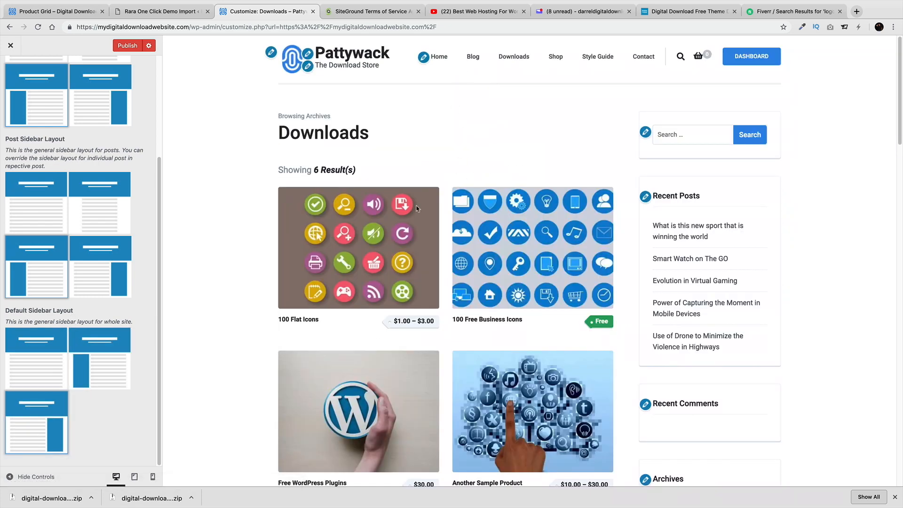
# Make single blog posts full-width without a sidebar and keep pages on a right sidebar
pyautogui.moveTo(555, 57)
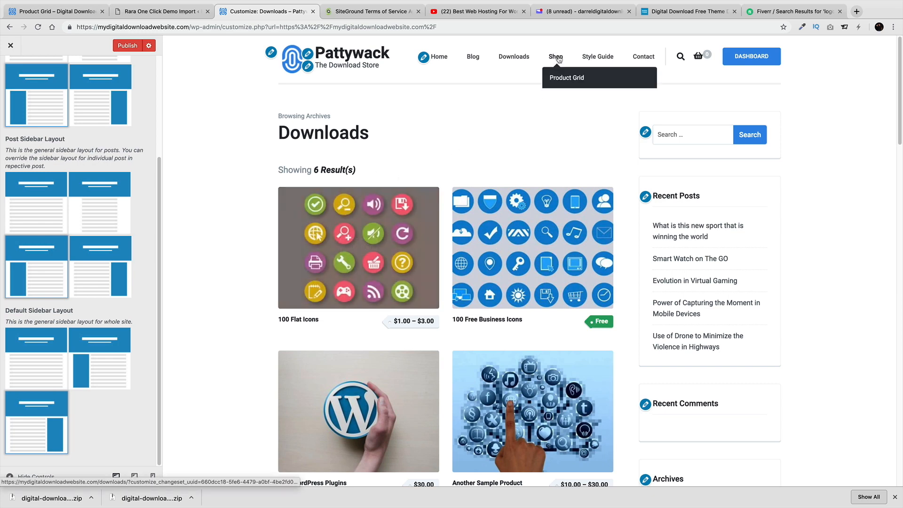
pyautogui.scroll(5, 101, 291)
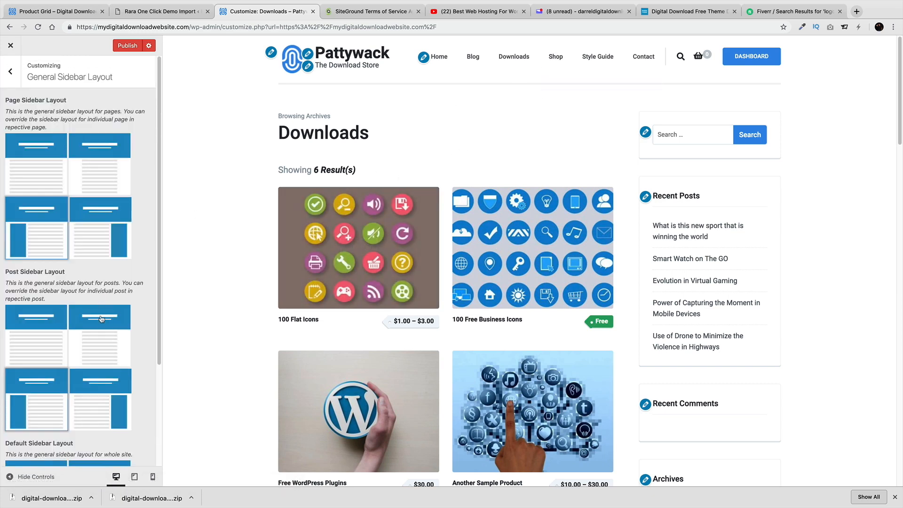
pyautogui.scroll(-1, 102, 316)
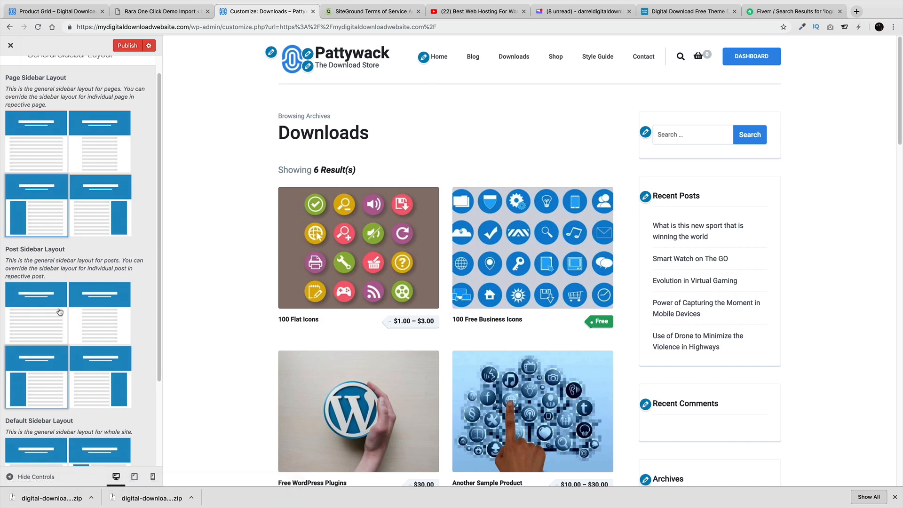
pyautogui.click(471, 58)
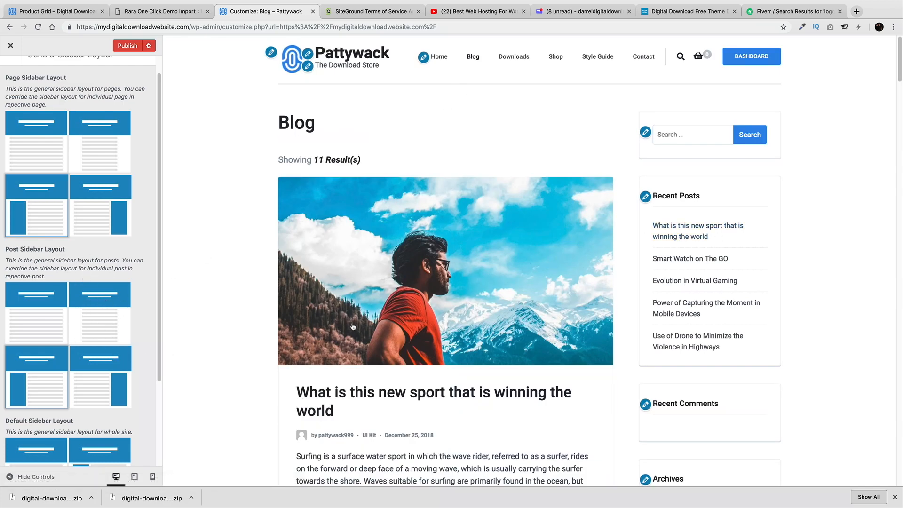
pyautogui.click(395, 312)
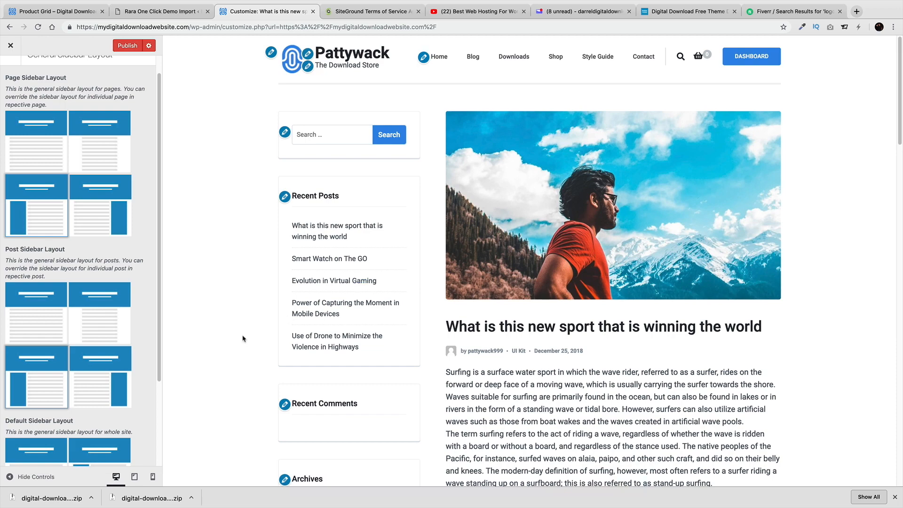
pyautogui.click(113, 388)
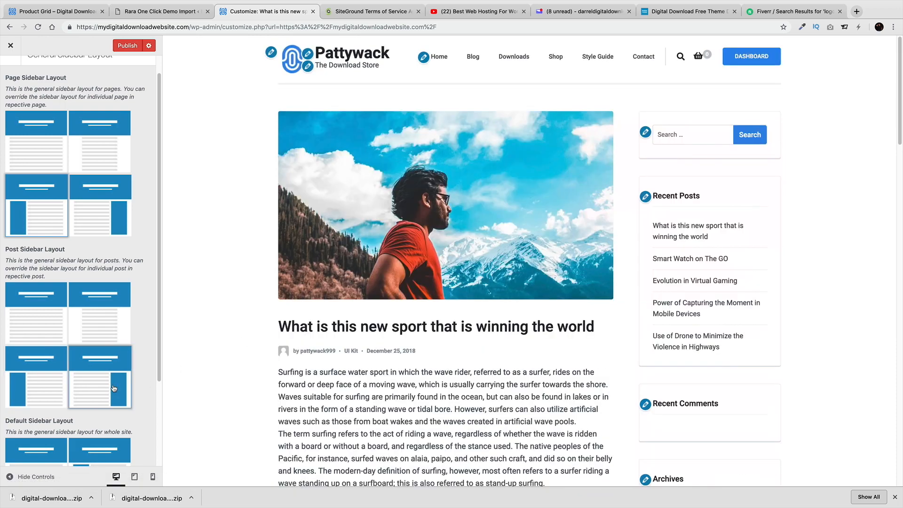
pyautogui.click(97, 319)
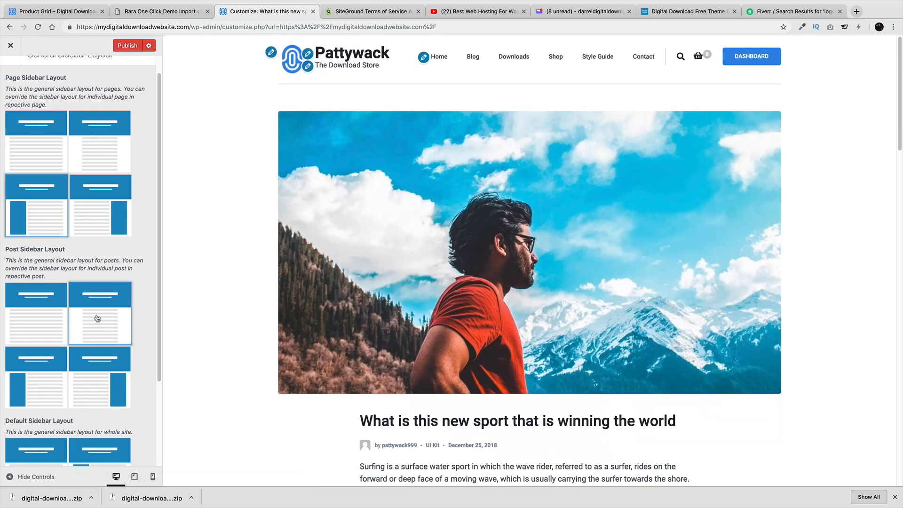
pyautogui.click(35, 311)
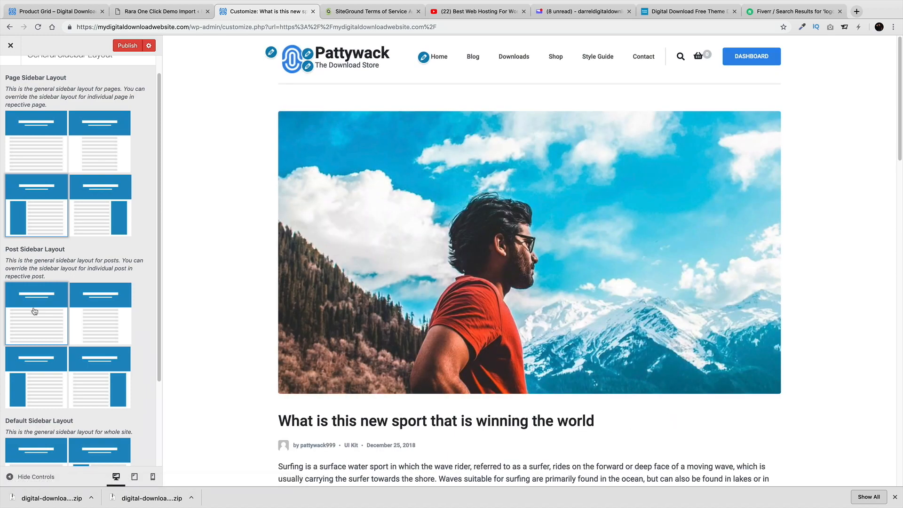
pyautogui.click(87, 315)
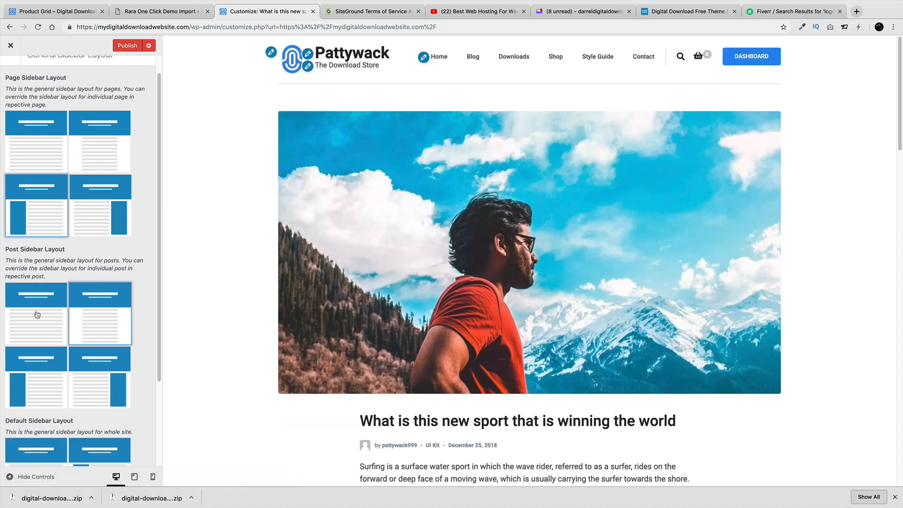
pyautogui.click(36, 312)
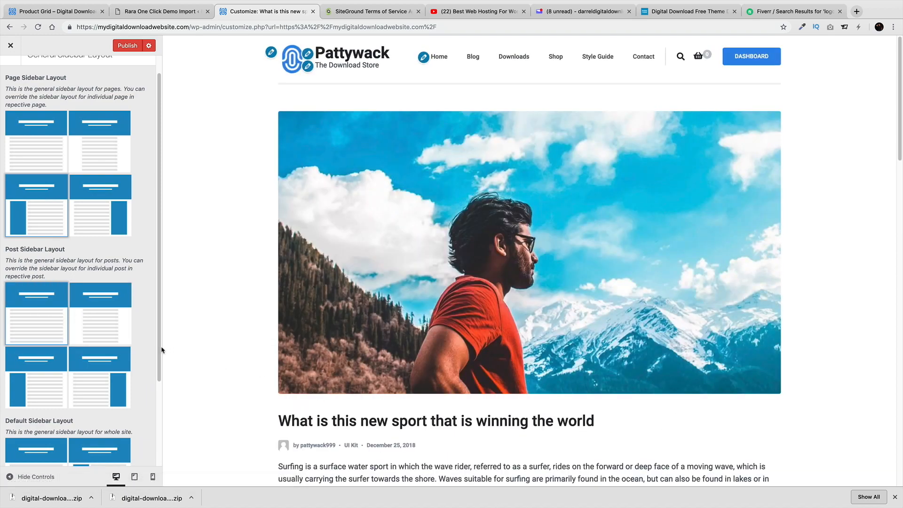
pyautogui.scroll(1, 94, 303)
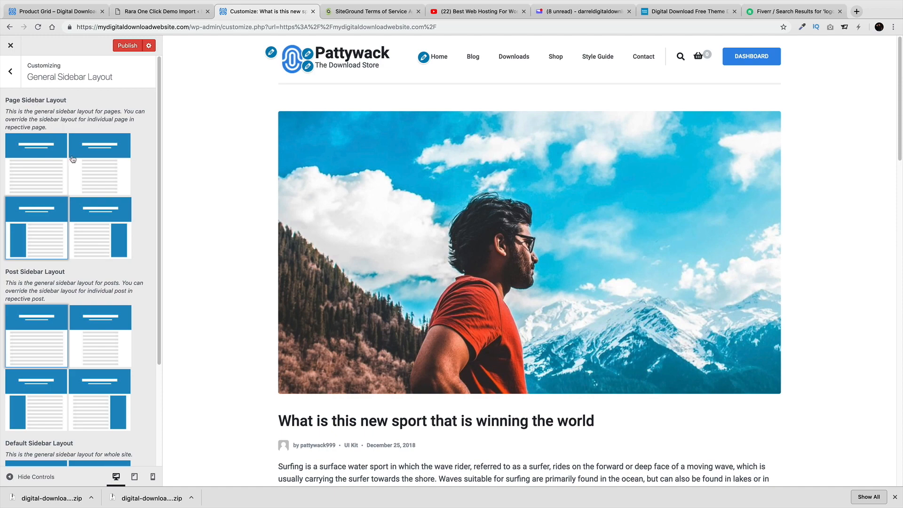
pyautogui.click(107, 220)
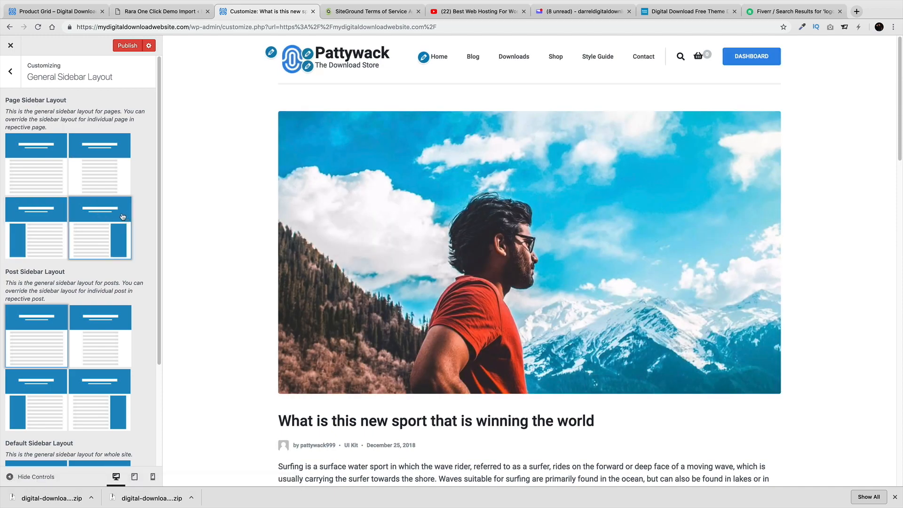
pyautogui.click(10, 75)
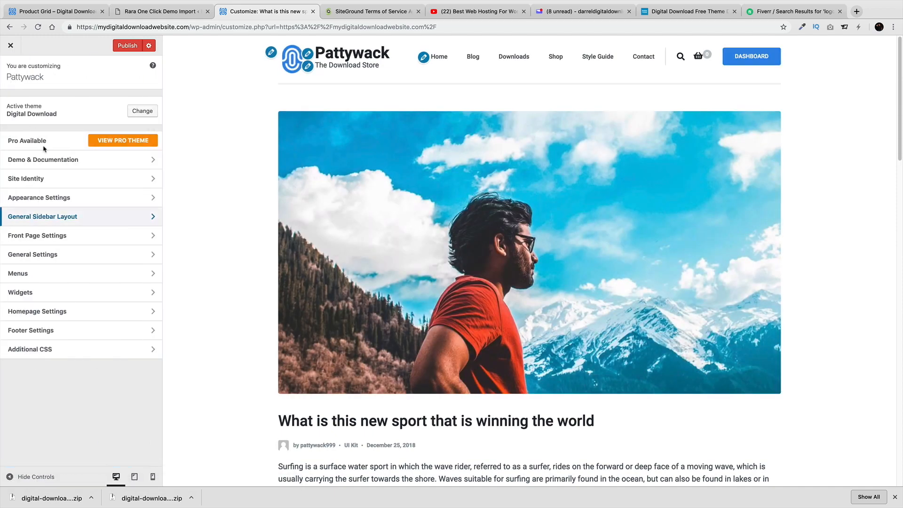
# In Front Page Settings > Banner Section, toggle the banner off and back on
pyautogui.click(69, 236)
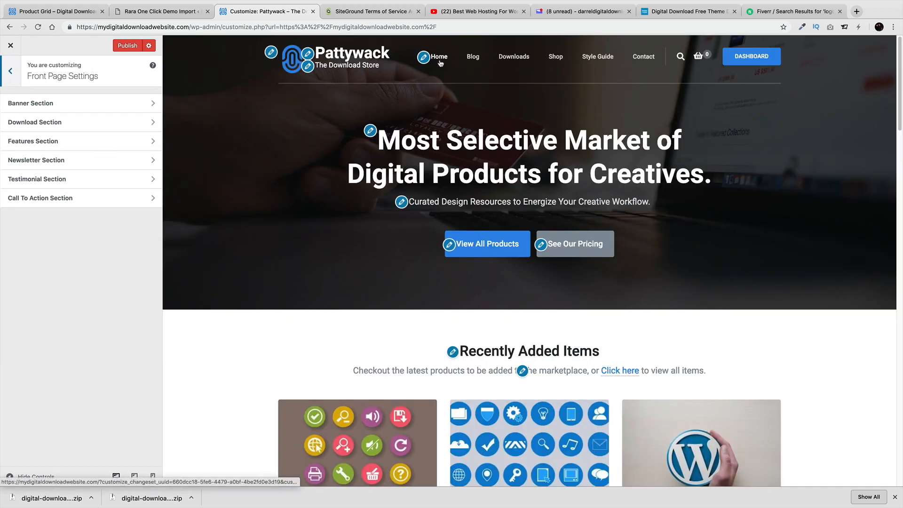
pyautogui.click(76, 104)
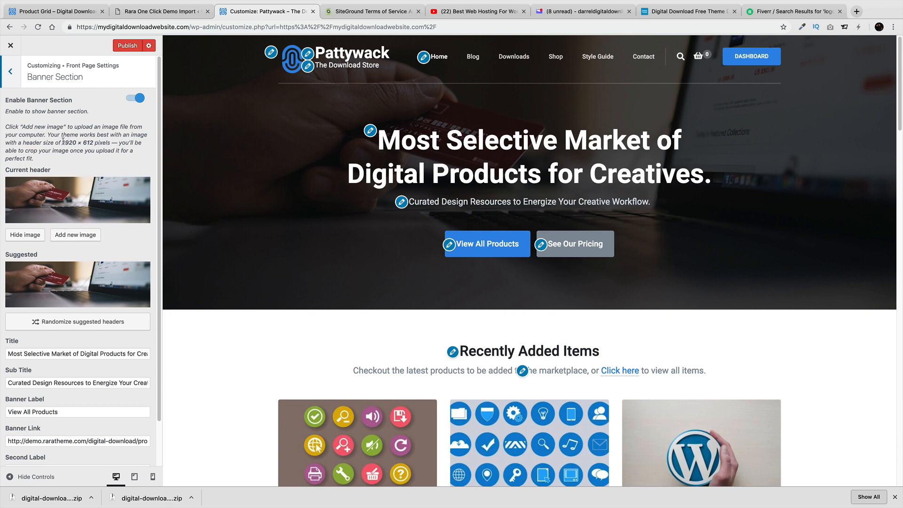
pyautogui.moveTo(63, 141); pyautogui.dragTo(94, 140)
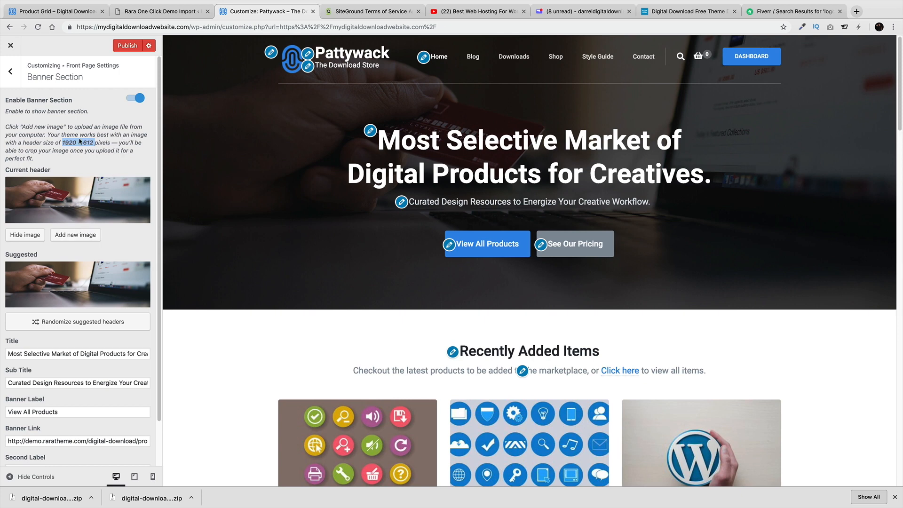
pyautogui.click(141, 102)
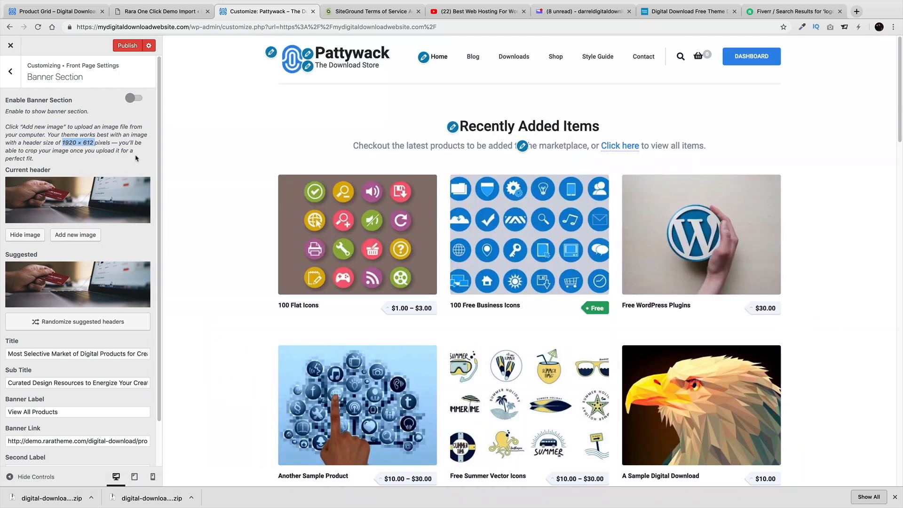
pyautogui.click(134, 99)
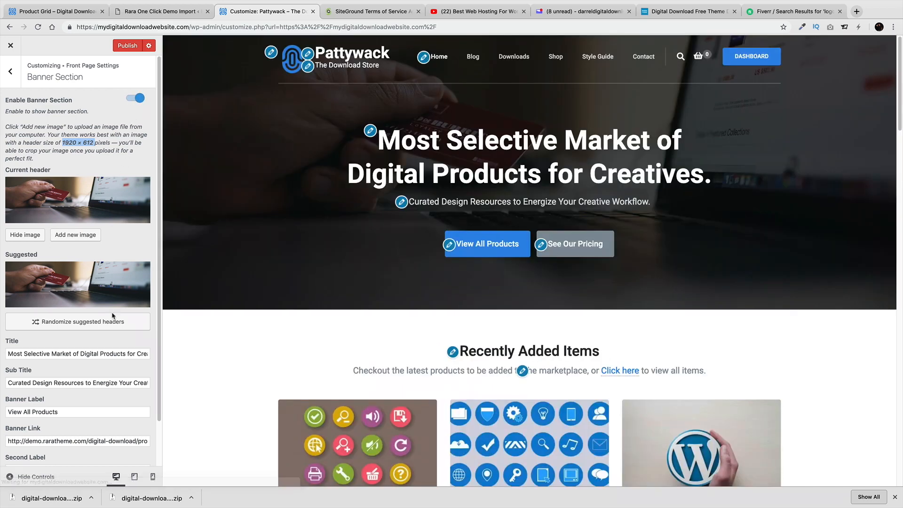
# Replace 'Creatives' with 'Products' in the banner title
pyautogui.tripleClick(98, 354)
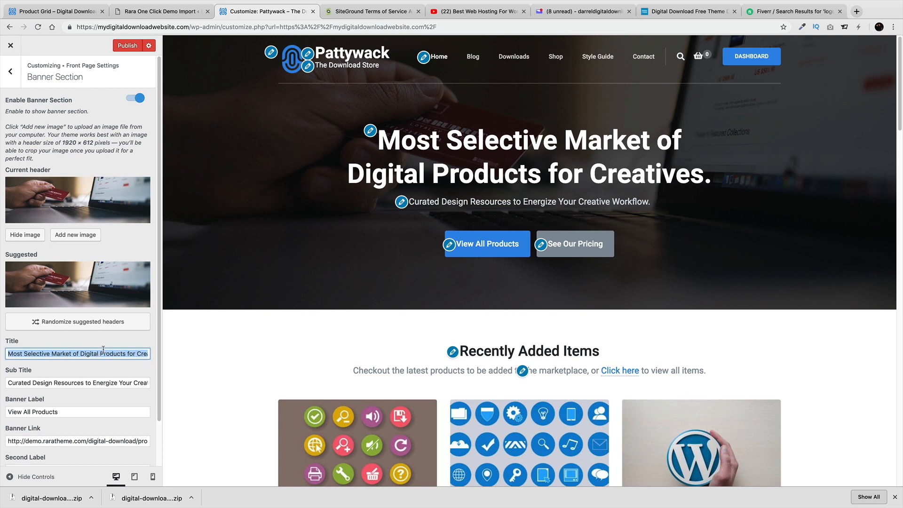
pyautogui.click(110, 356)
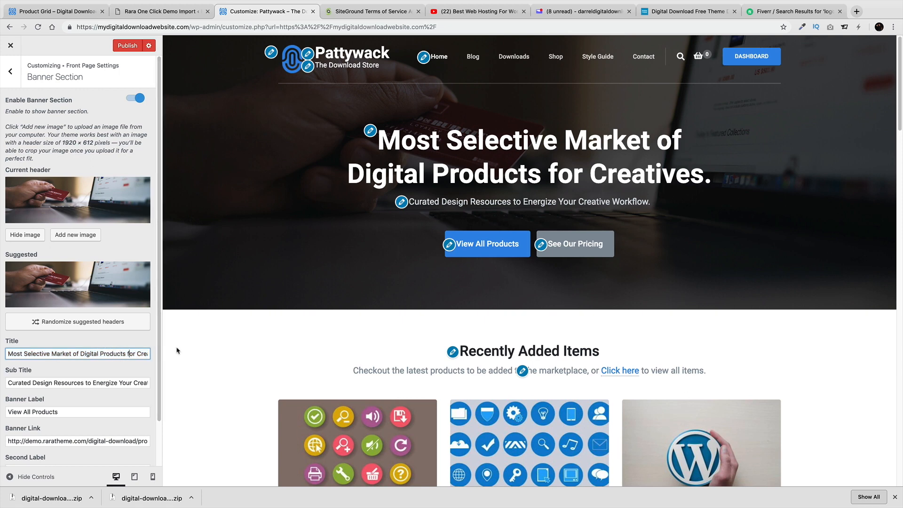
pyautogui.doubleClick(134, 354)
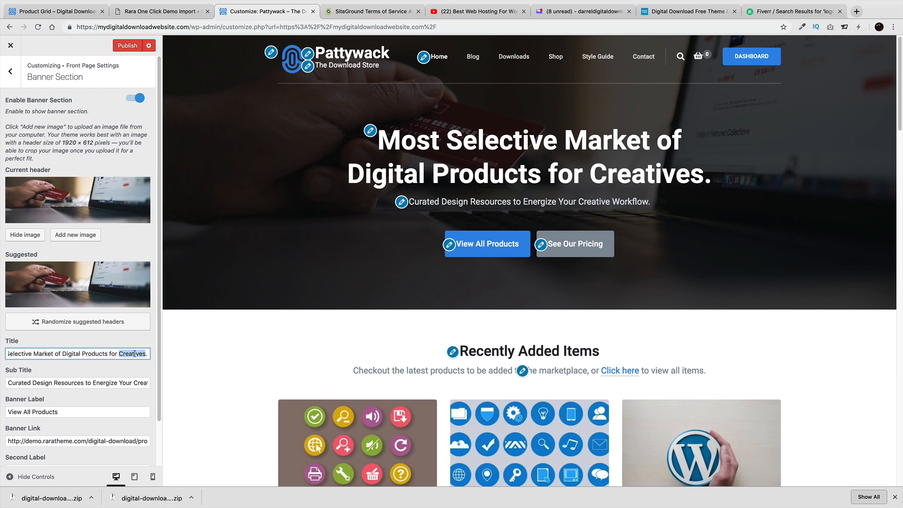
pyautogui.write('Products')
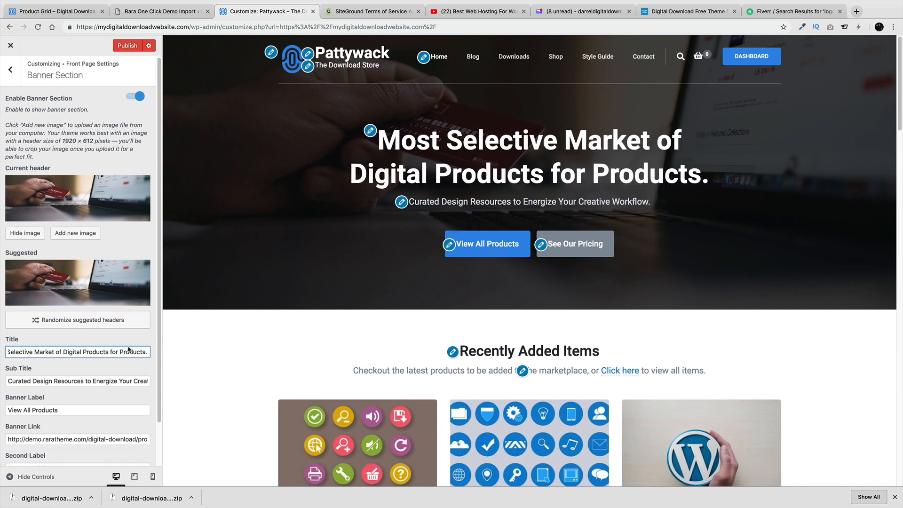
pyautogui.scroll(-1, 77, 371)
pyautogui.click(78, 376)
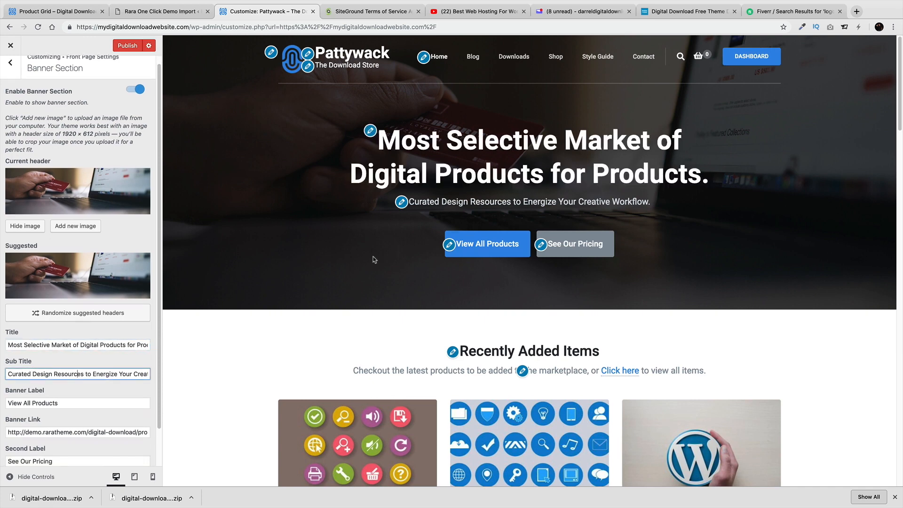
pyautogui.click(450, 245)
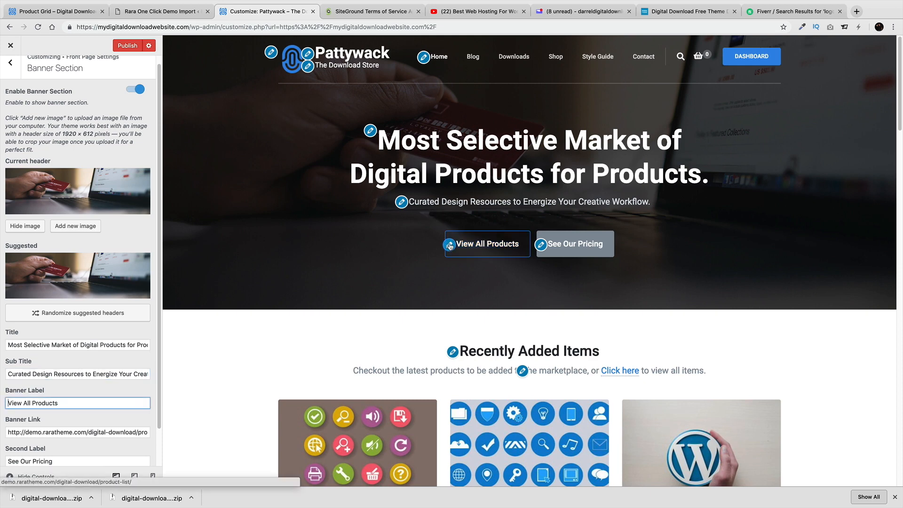
pyautogui.scroll(-2, 90, 349)
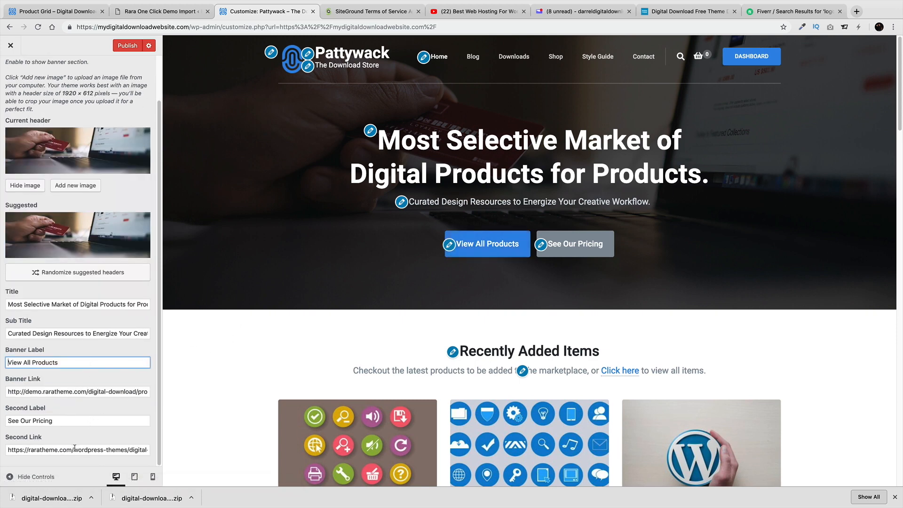
# Publish the menu changes and leave the Customizer for the live site
pyautogui.keyDown('shift'); pyautogui.click(559, 58); pyautogui.keyUp('shift')
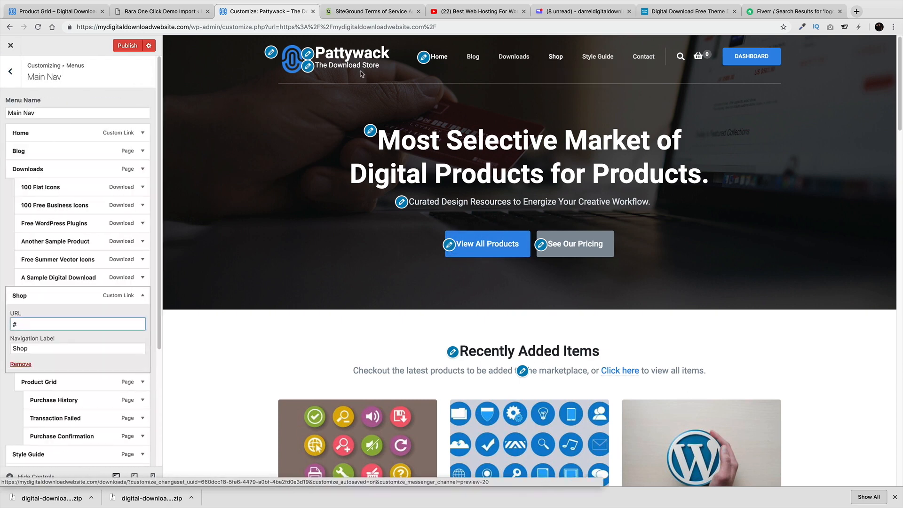
pyautogui.click(127, 45)
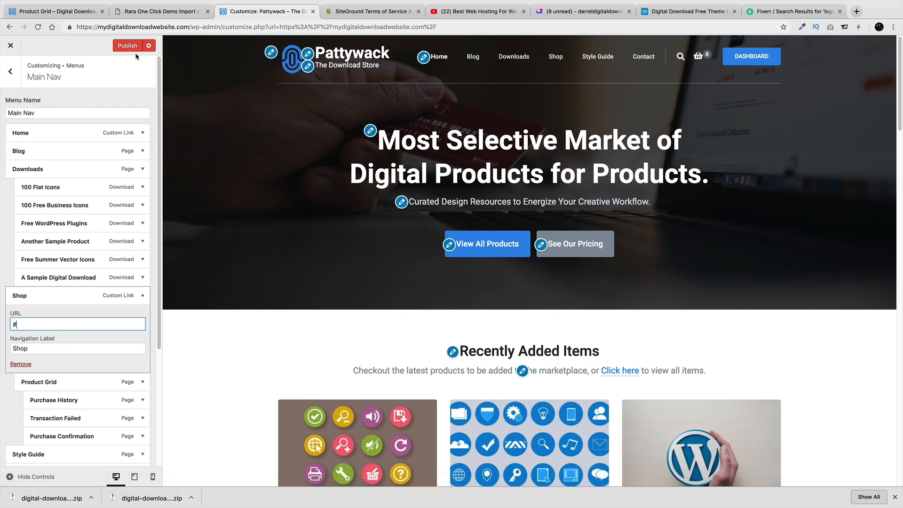
pyautogui.click(11, 45)
# Copy the Downloads archive page address and reopen the Customizer there
pyautogui.click(474, 59)
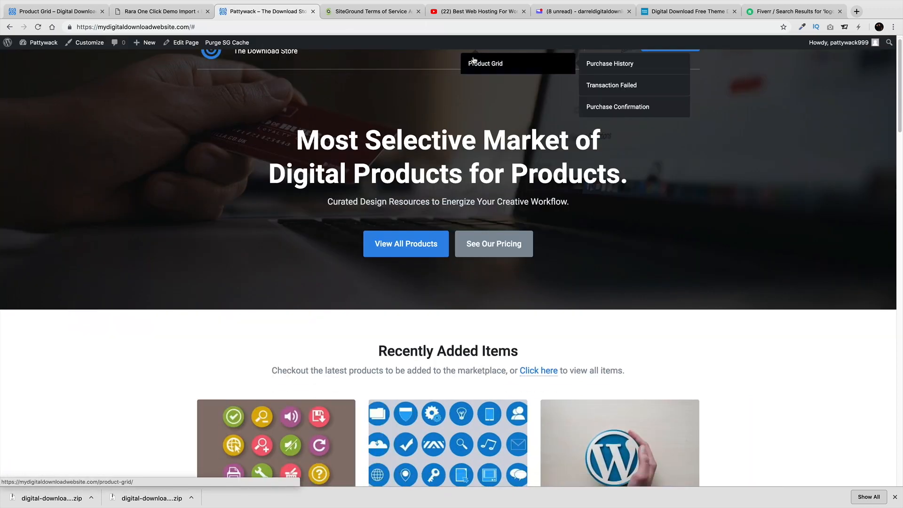
pyautogui.scroll(1, 512, 106)
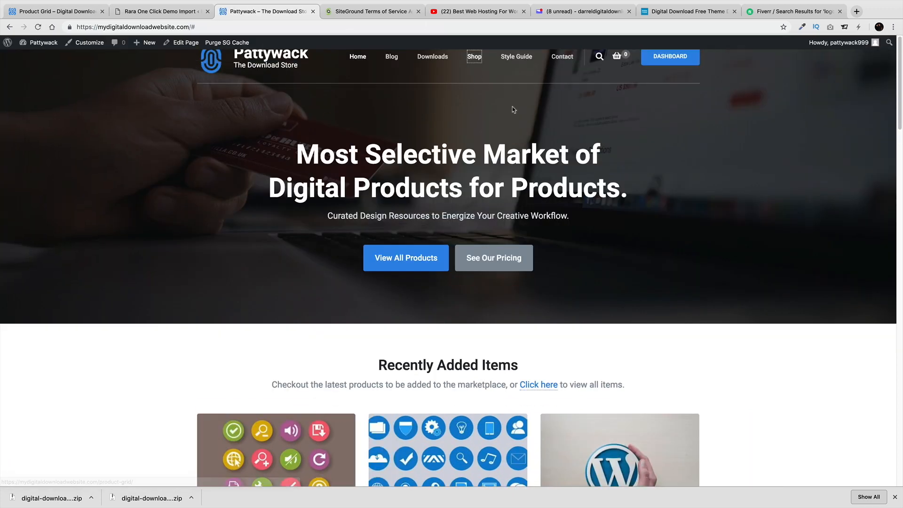
pyautogui.click(425, 56)
pyautogui.rightClick(179, 28)
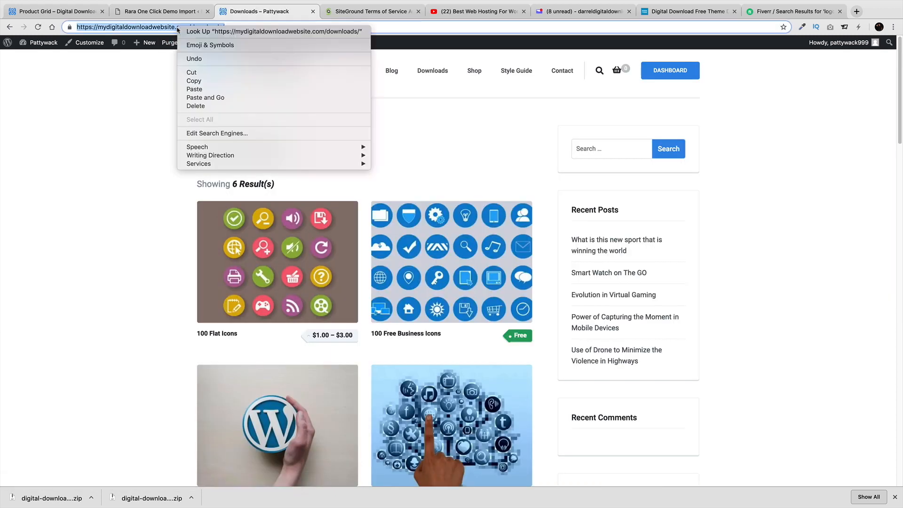
pyautogui.click(199, 80)
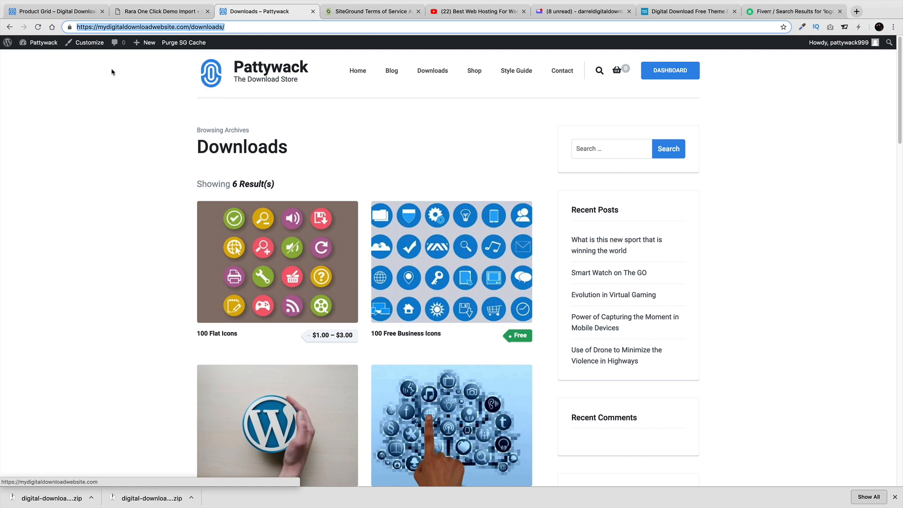
pyautogui.click(93, 43)
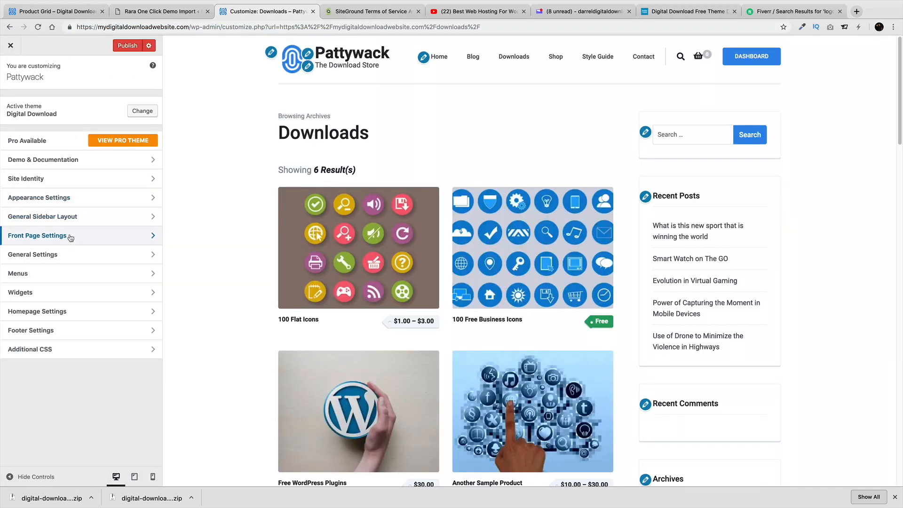
# Paste the copied Downloads archive URL into the Banner Link and publish it
pyautogui.click(69, 236)
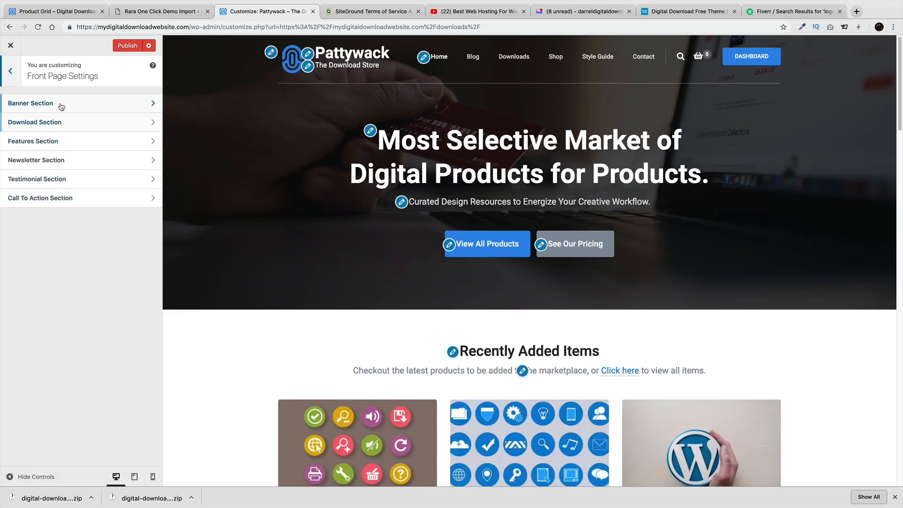
pyautogui.click(60, 104)
pyautogui.scroll(-2, 70, 301)
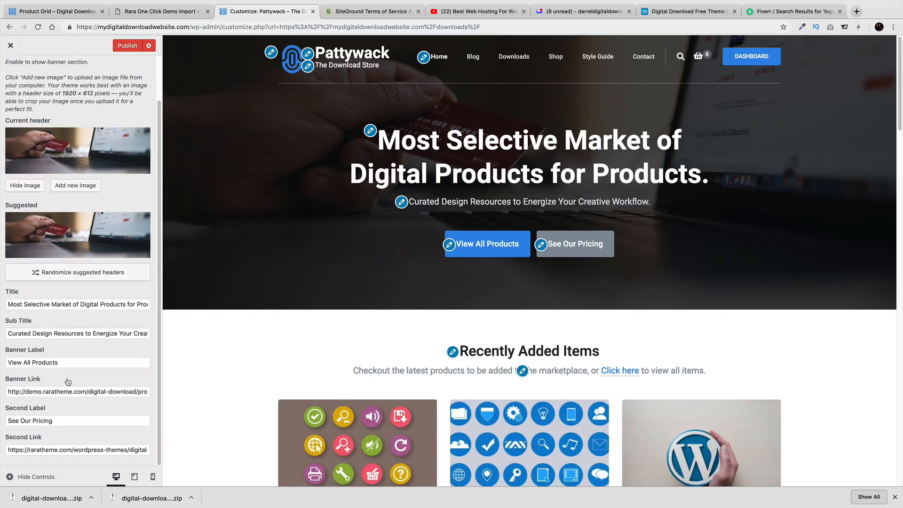
pyautogui.tripleClick(59, 391)
pyautogui.rightClick(59, 391)
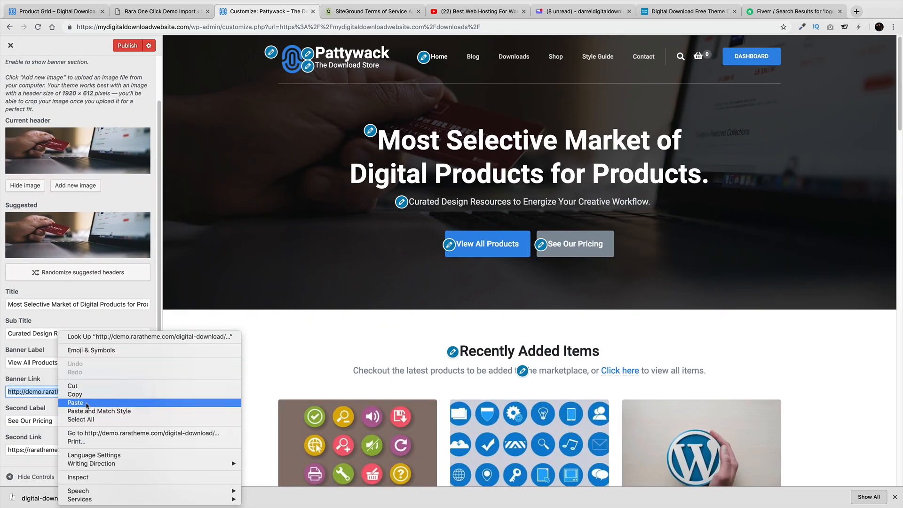
pyautogui.click(75, 402)
pyautogui.tripleClick(79, 448)
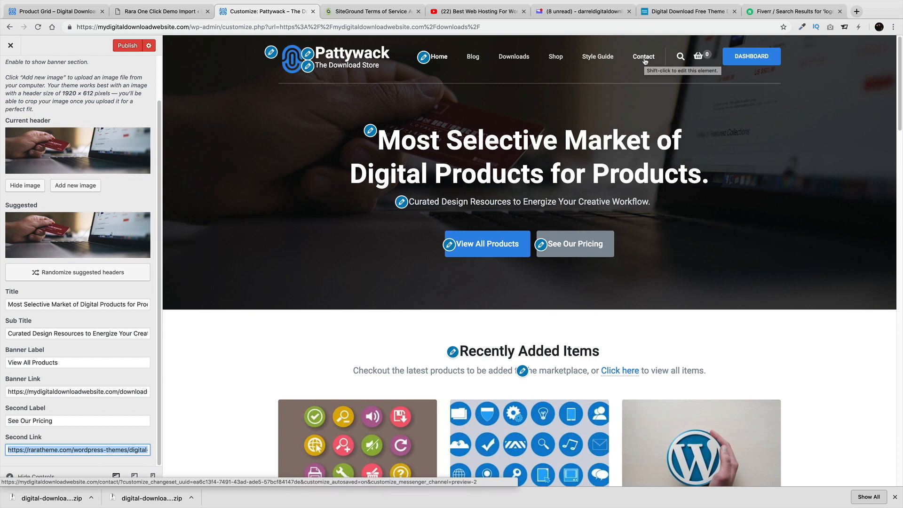
pyautogui.click(127, 45)
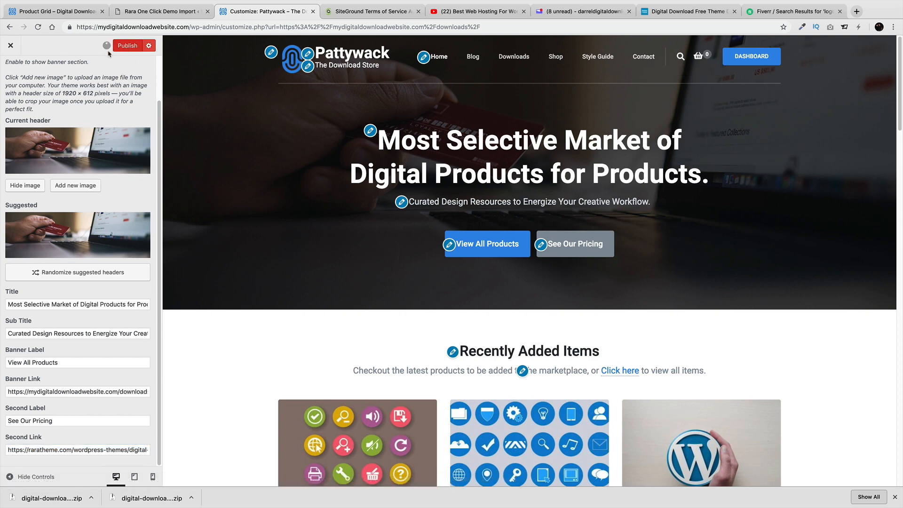
pyautogui.scroll(2, 28, 94)
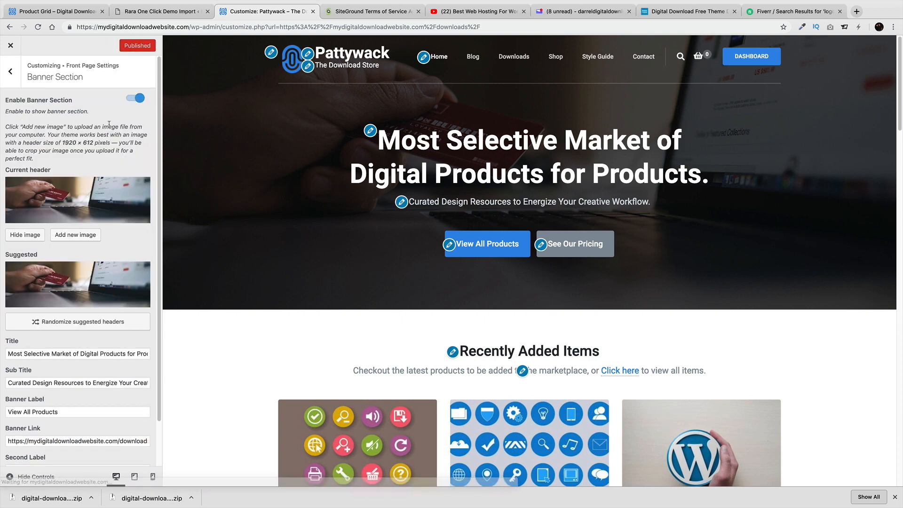
pyautogui.click(16, 80)
pyautogui.click(38, 122)
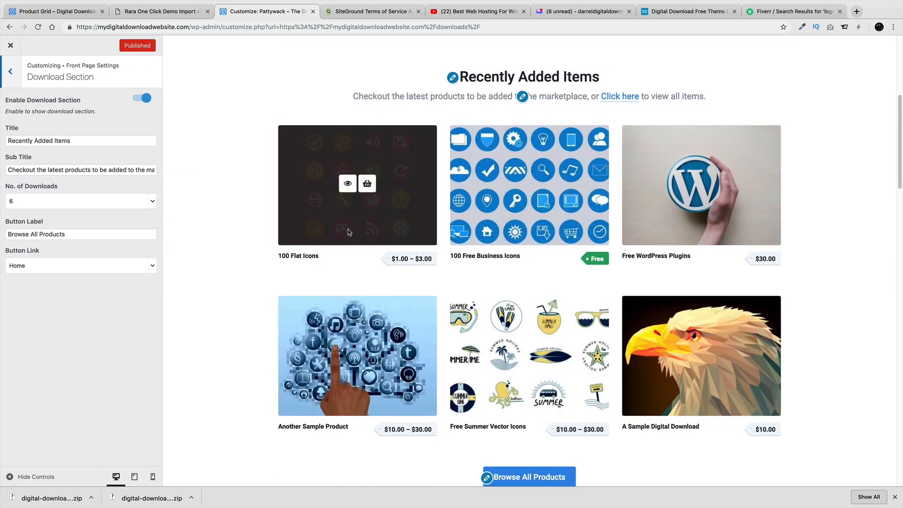
# Retitle the download section 'Best Selling Items', keep Home as button link, and show 6 downloads
pyautogui.moveTo(88, 140); pyautogui.dragTo(6, 140)
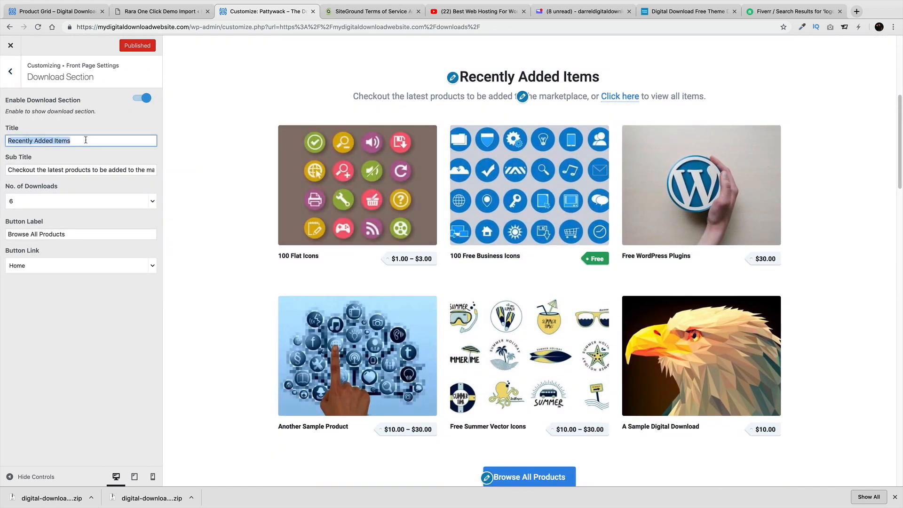
pyautogui.write('Best Selling')
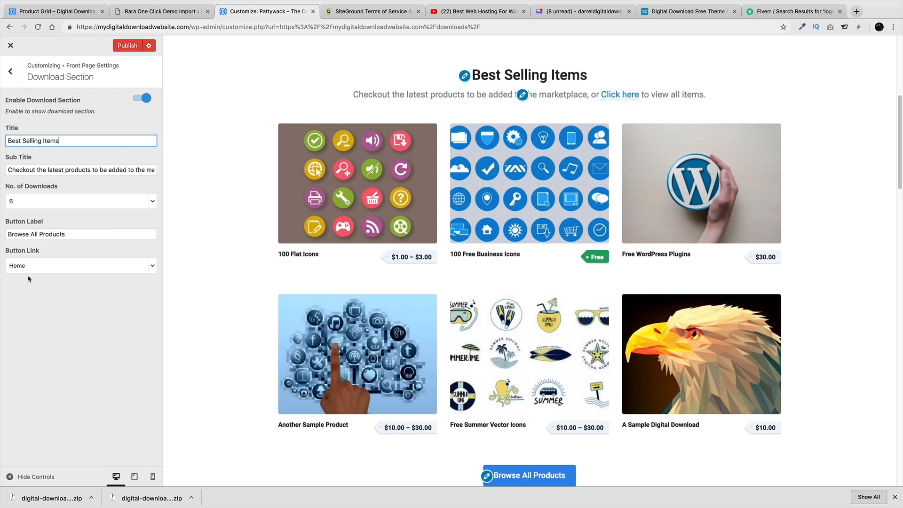
pyautogui.click(40, 266)
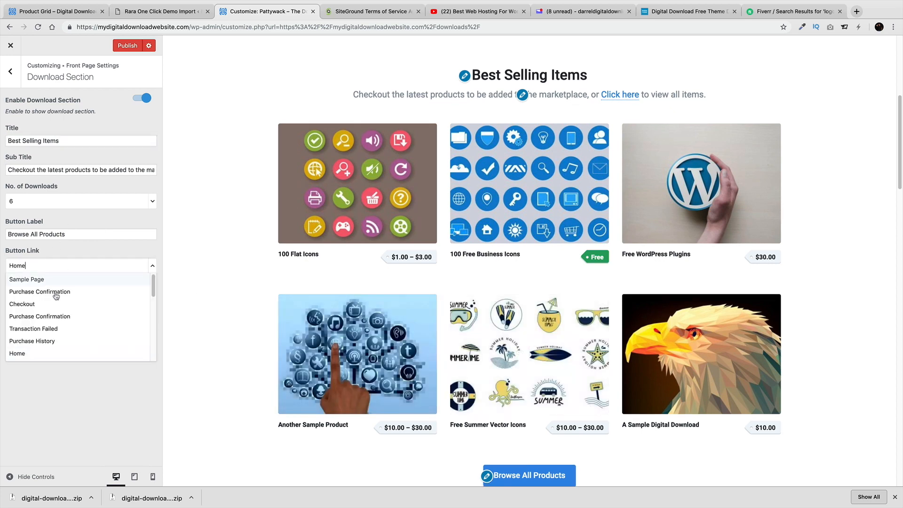
pyautogui.click(104, 404)
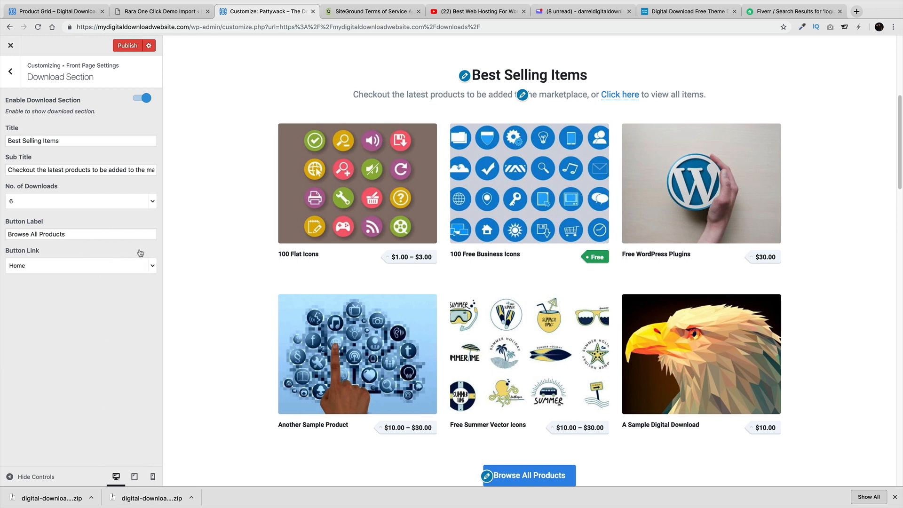
pyautogui.moveTo(411, 217)
pyautogui.click(104, 202)
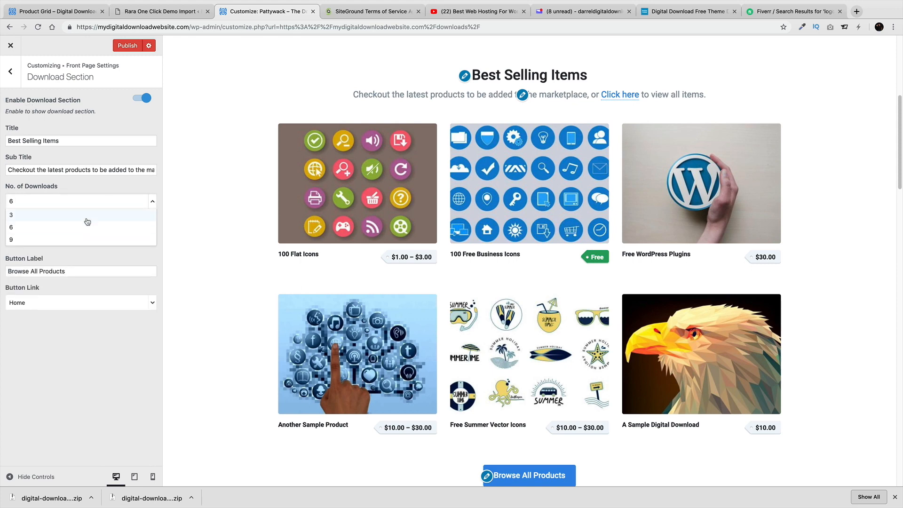
pyautogui.click(104, 215)
pyautogui.moveTo(502, 212)
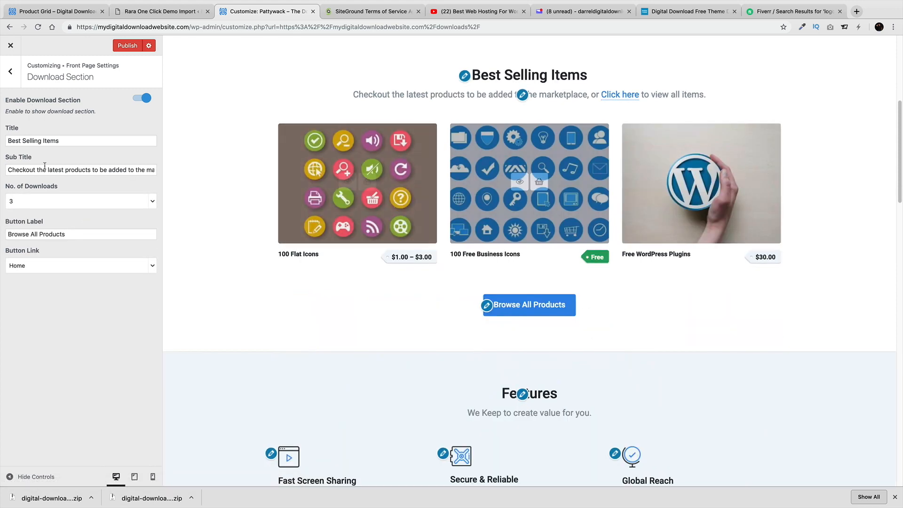
pyautogui.click(42, 201)
pyautogui.click(43, 225)
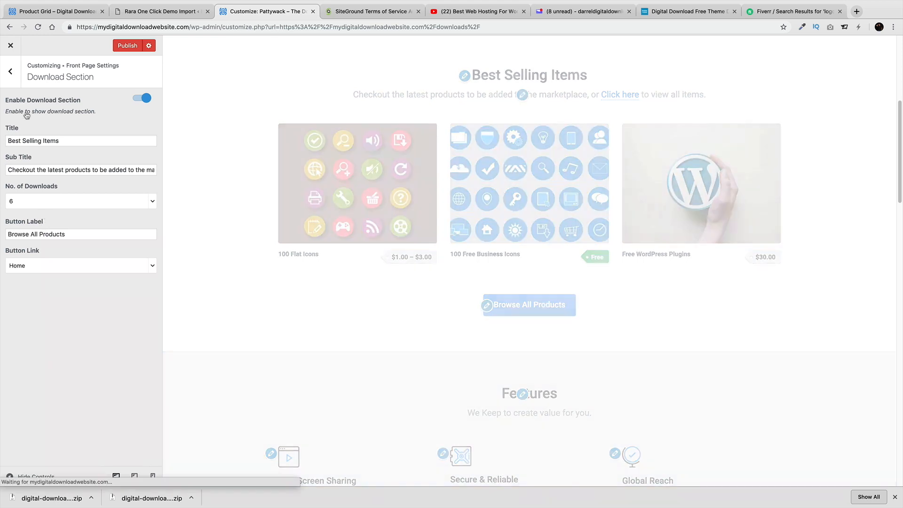
# Expand the Fast Screen Sharing widget in the Features Section
pyautogui.click(11, 71)
pyautogui.click(32, 142)
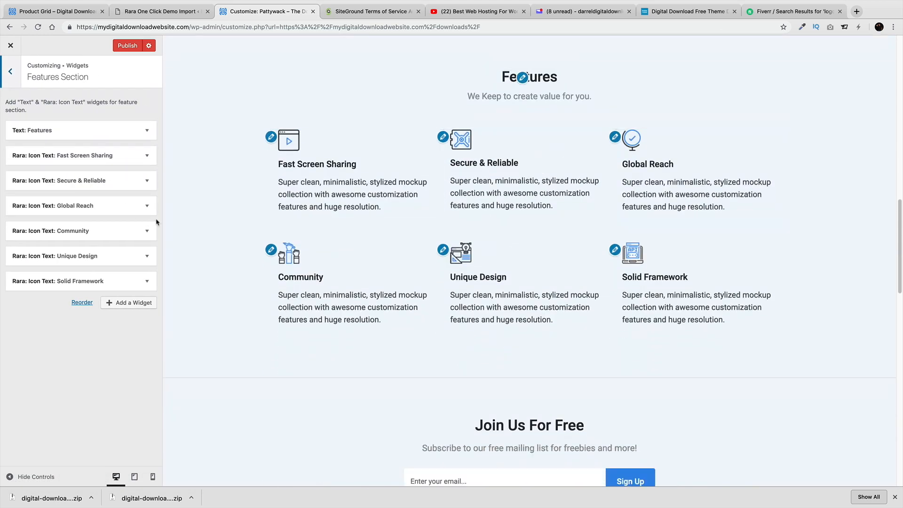
pyautogui.click(271, 137)
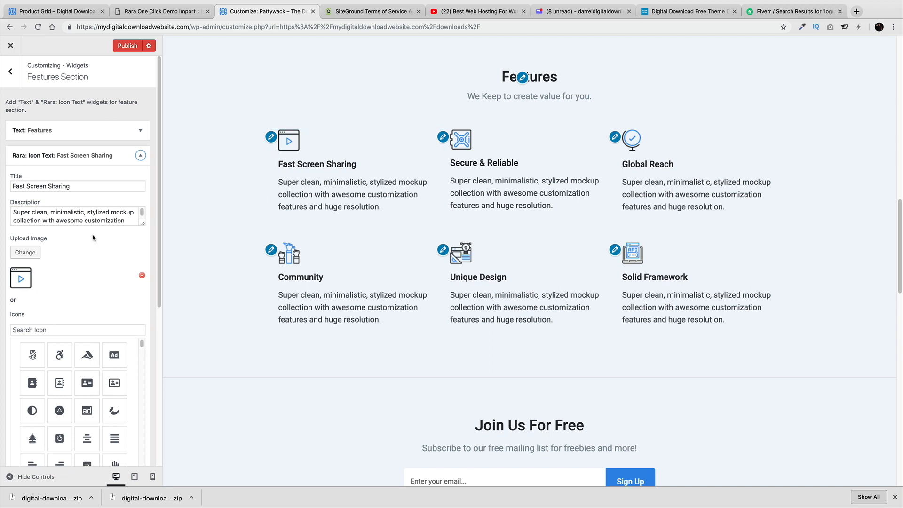
# Retitle the first feature 'Amazing Screen Sharing' with a 'Read More' button linking to #
pyautogui.tripleClick(97, 188)
pyautogui.write('Amazing')
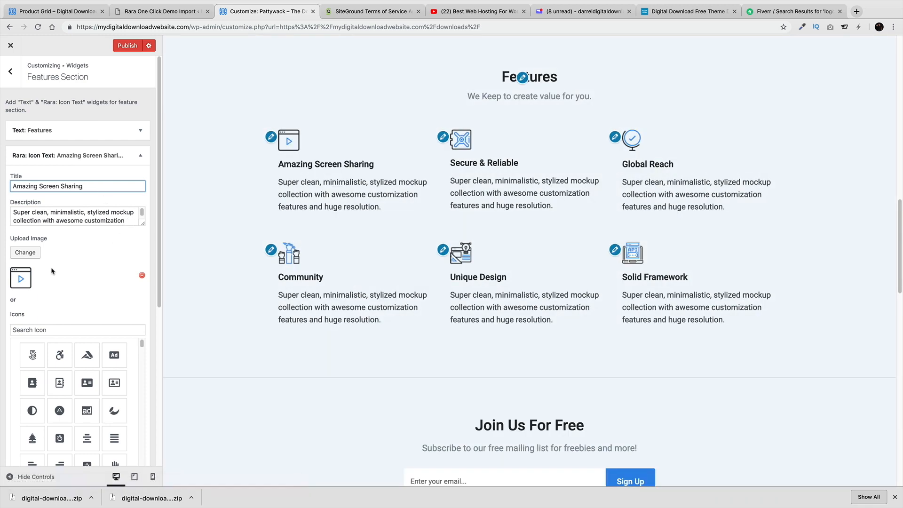
pyautogui.scroll(-5, 31, 211)
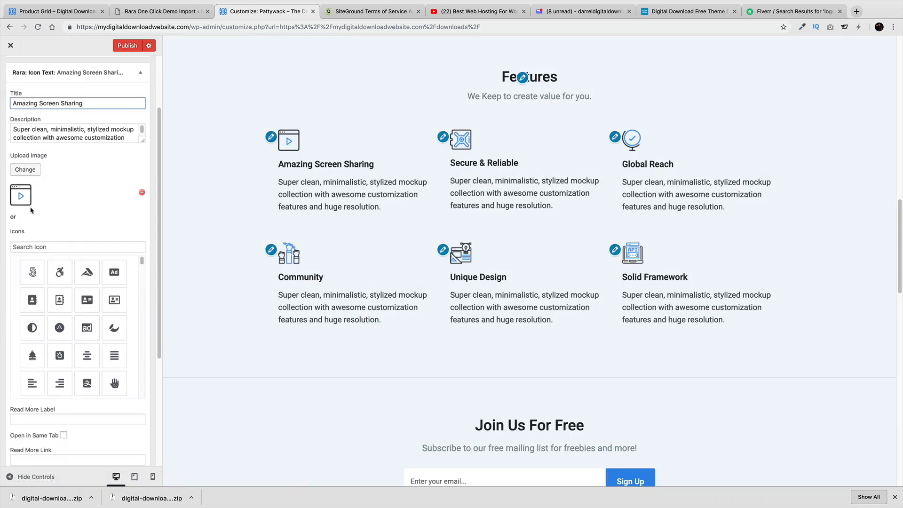
pyautogui.scroll(-1, 31, 210)
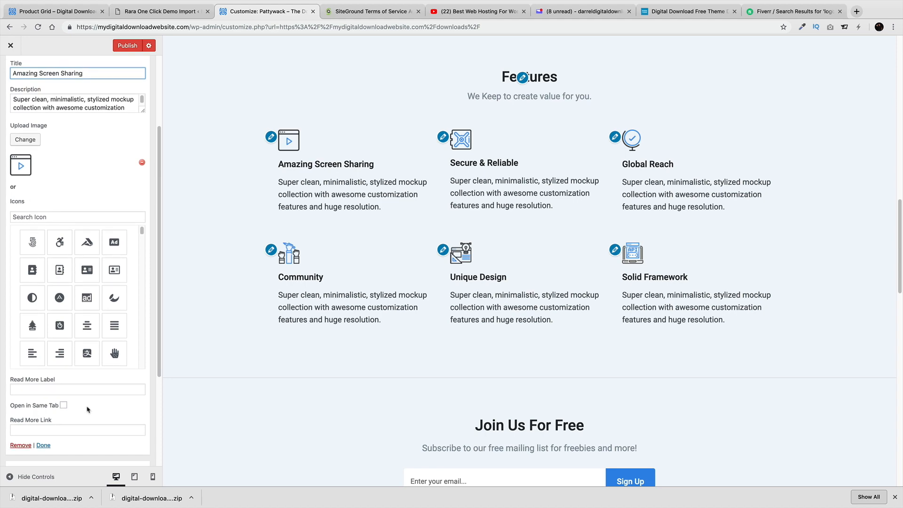
pyautogui.click(84, 427)
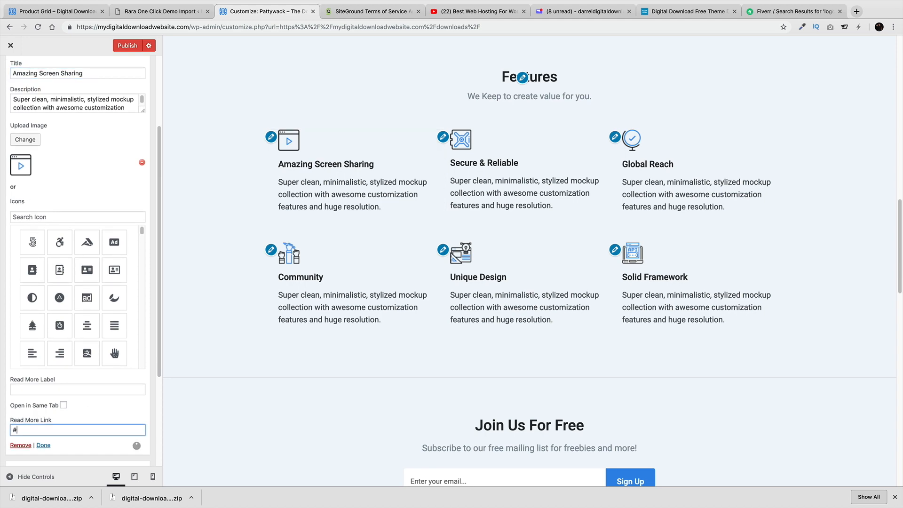
pyautogui.click(81, 389)
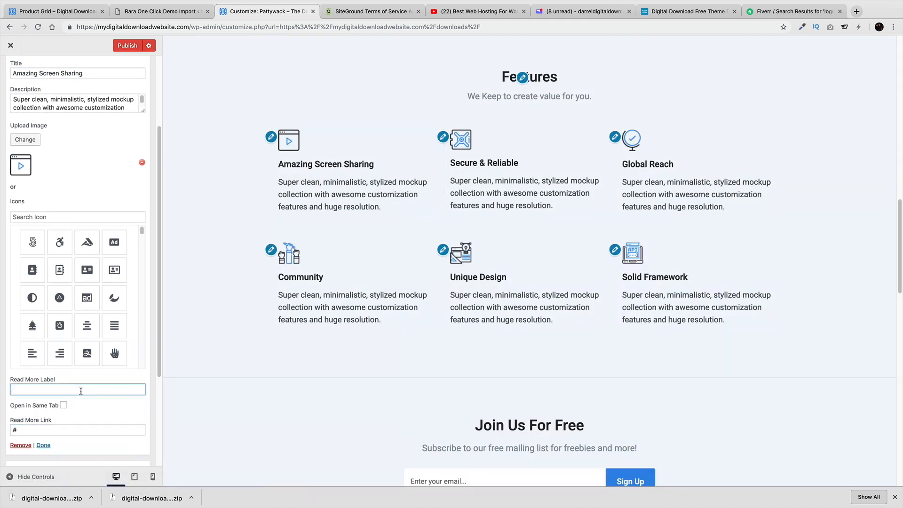
pyautogui.write('Read More')
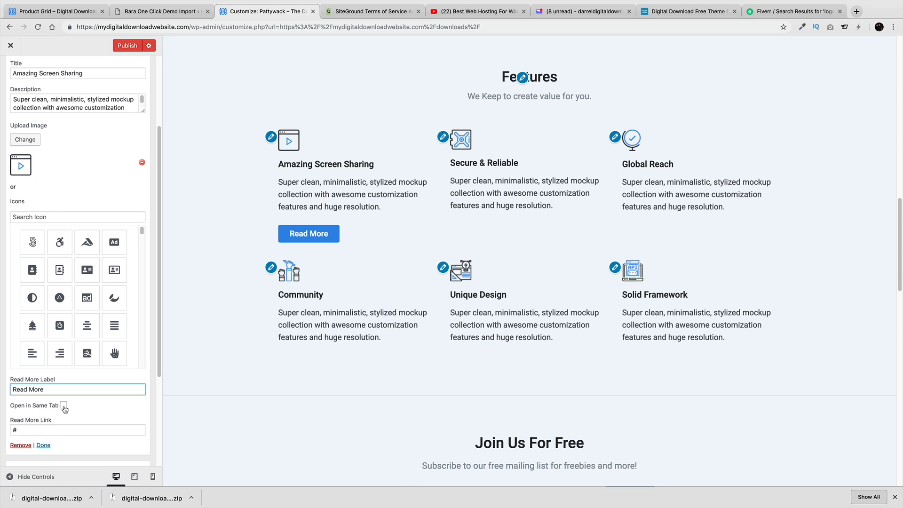
pyautogui.scroll(-1, 66, 407)
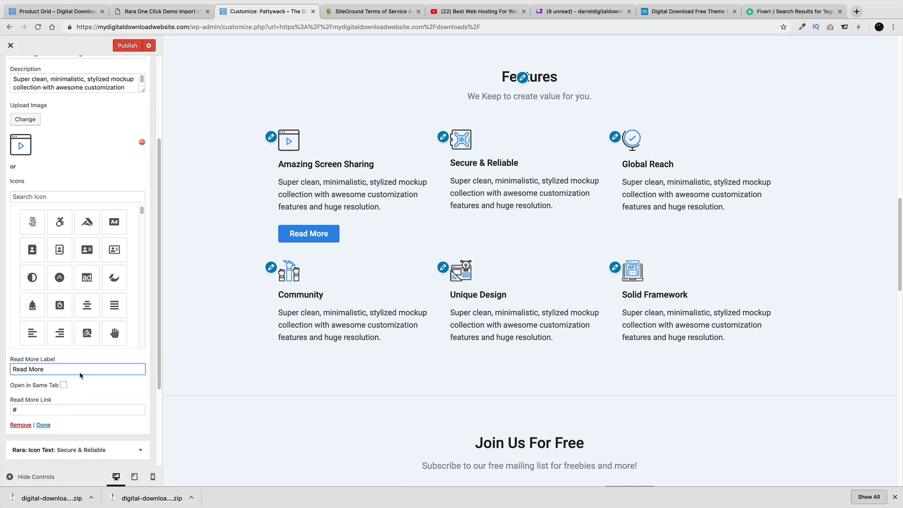
pyautogui.scroll(6, 81, 282)
pyautogui.click(146, 155)
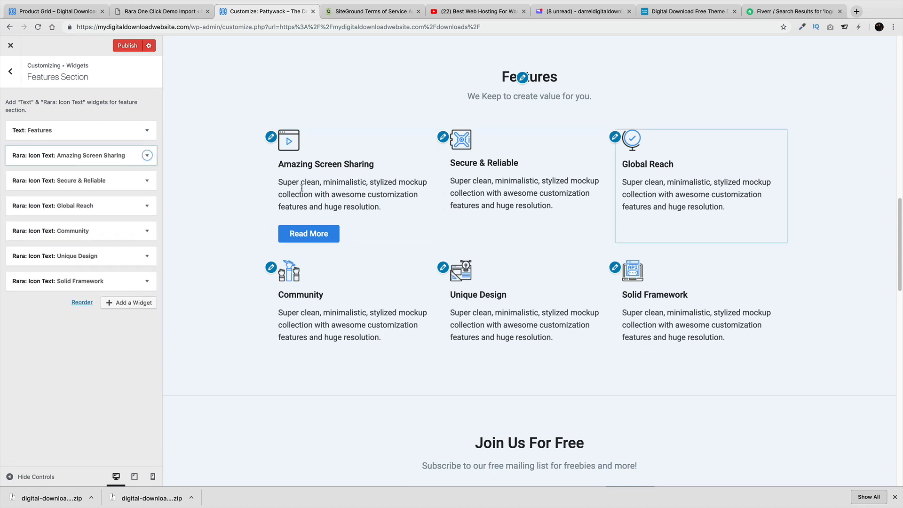
# Add a Rara: Call To Action widget titled Buy Now, with description #, button Visit Store linking to #
pyautogui.click(129, 302)
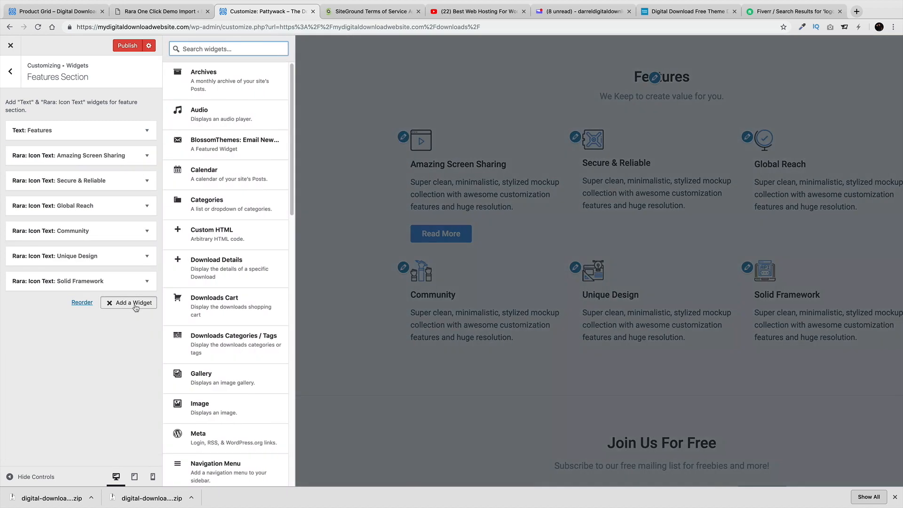
pyautogui.moveTo(292, 196); pyautogui.dragTo(290, 297)
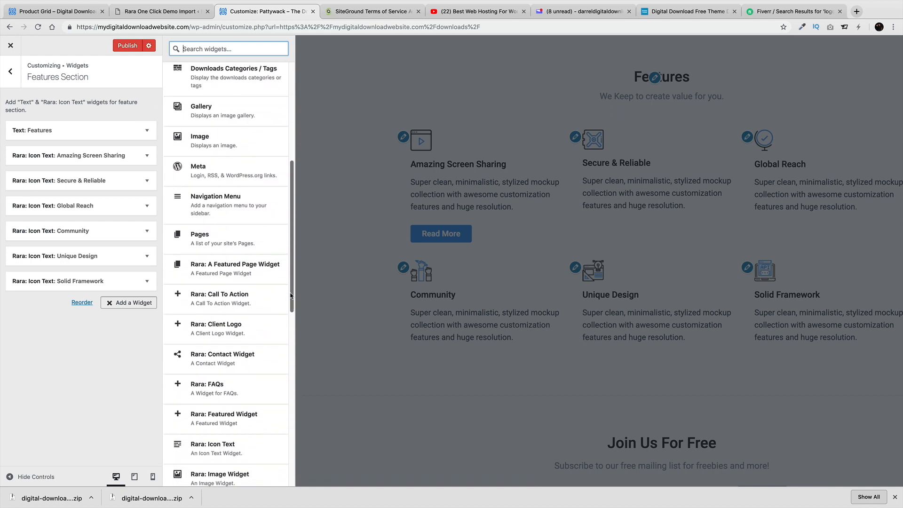
pyautogui.click(237, 297)
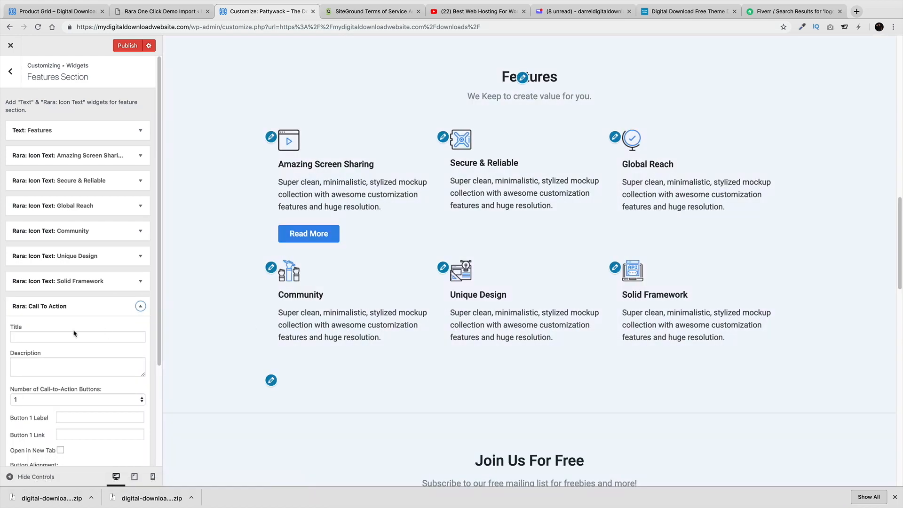
pyautogui.click(70, 337)
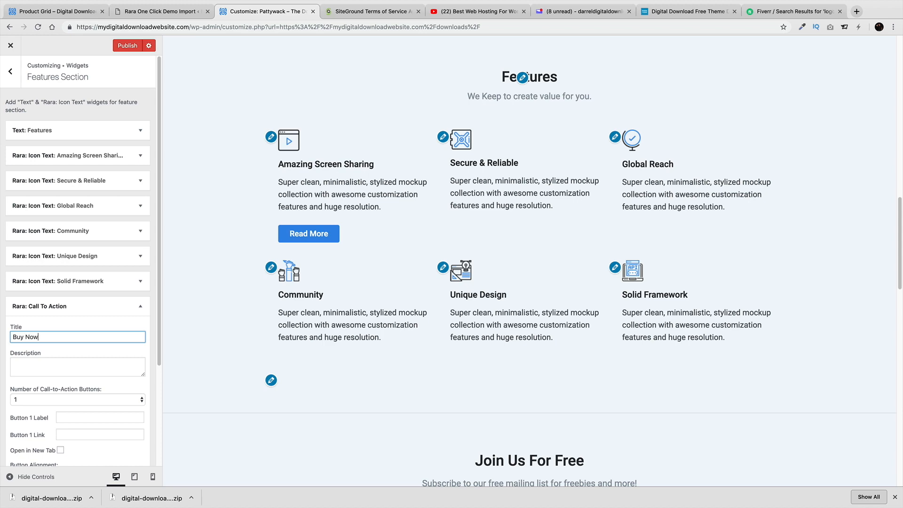
pyautogui.click(74, 359)
pyautogui.write('#')
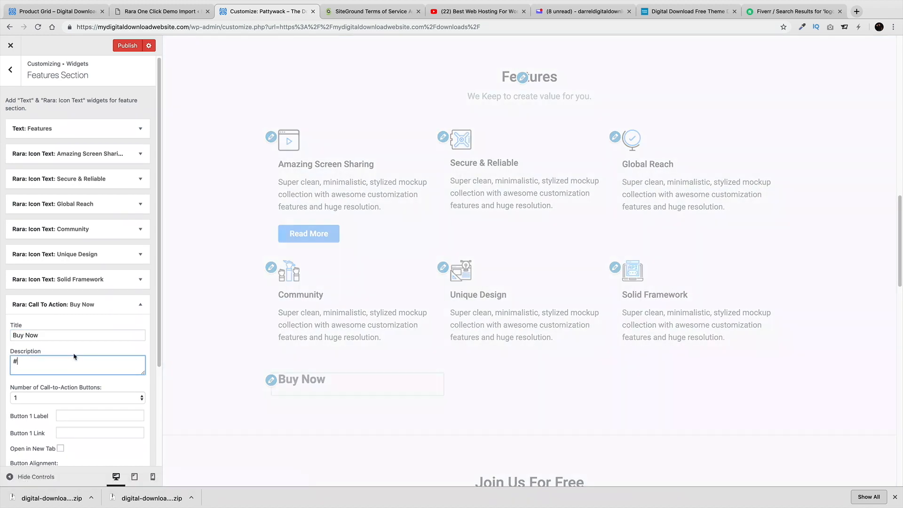
pyautogui.scroll(-2, 78, 391)
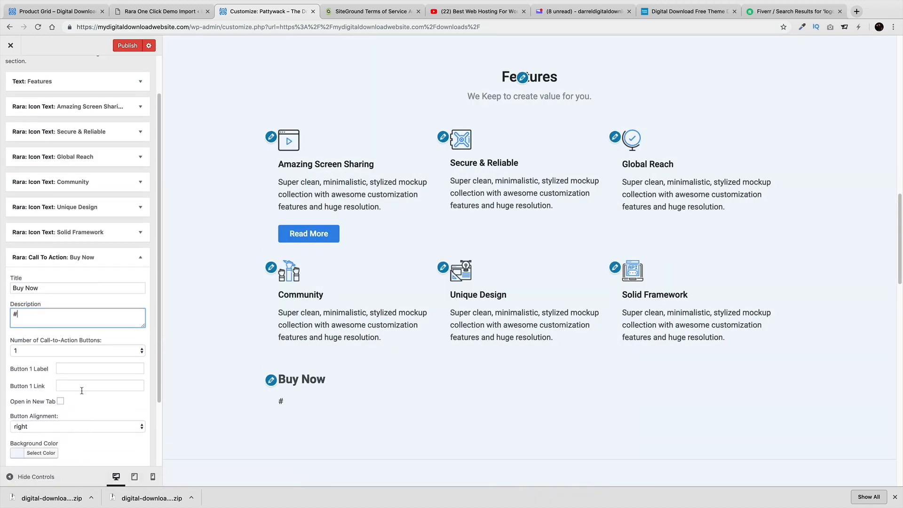
pyautogui.click(81, 386)
pyautogui.write('#')
pyautogui.click(89, 371)
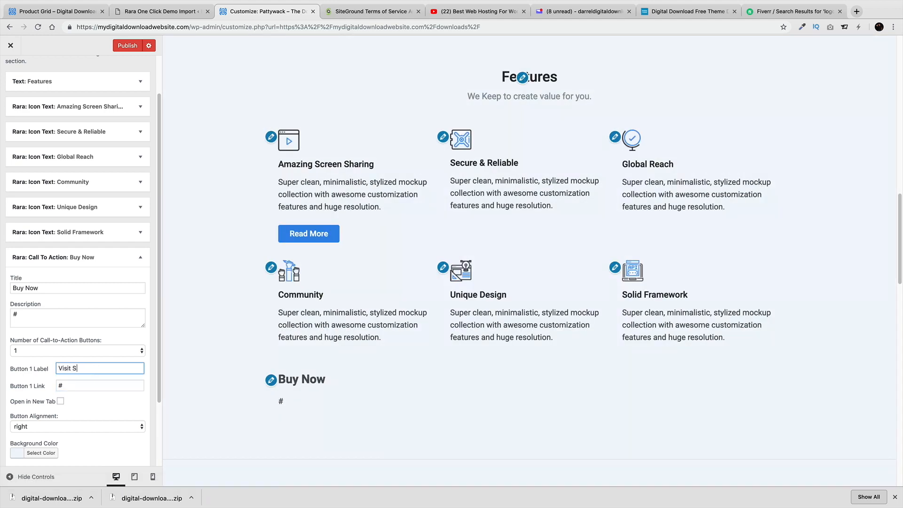
# Center the call-to-action button and give it a pale pink background colour
pyautogui.scroll(-3, 89, 373)
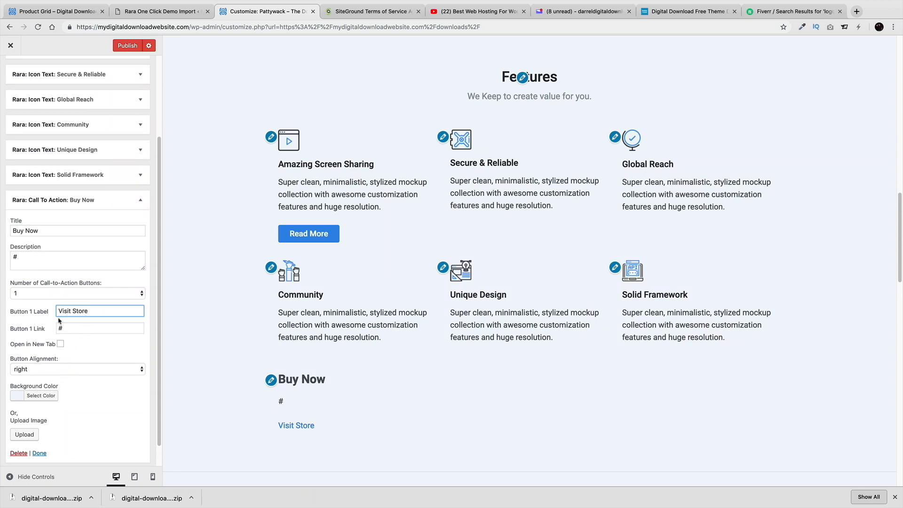
pyautogui.scroll(-1, 66, 367)
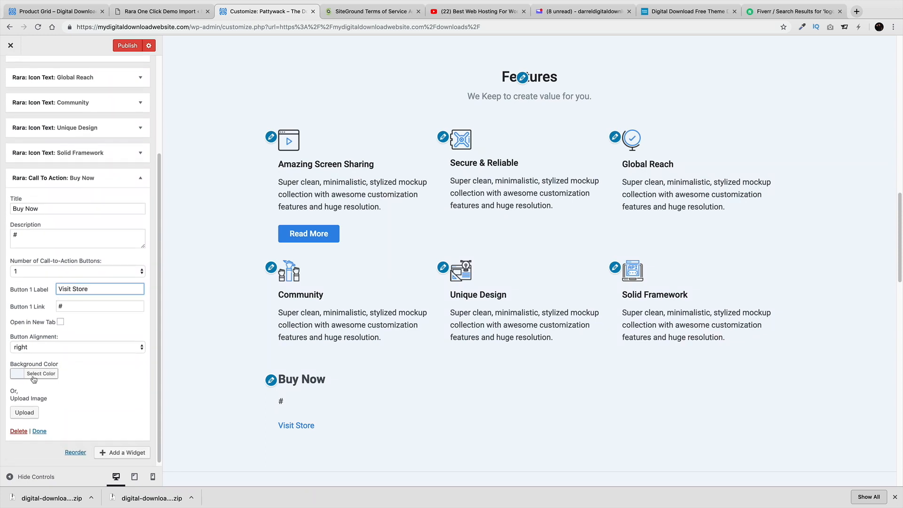
pyautogui.click(21, 346)
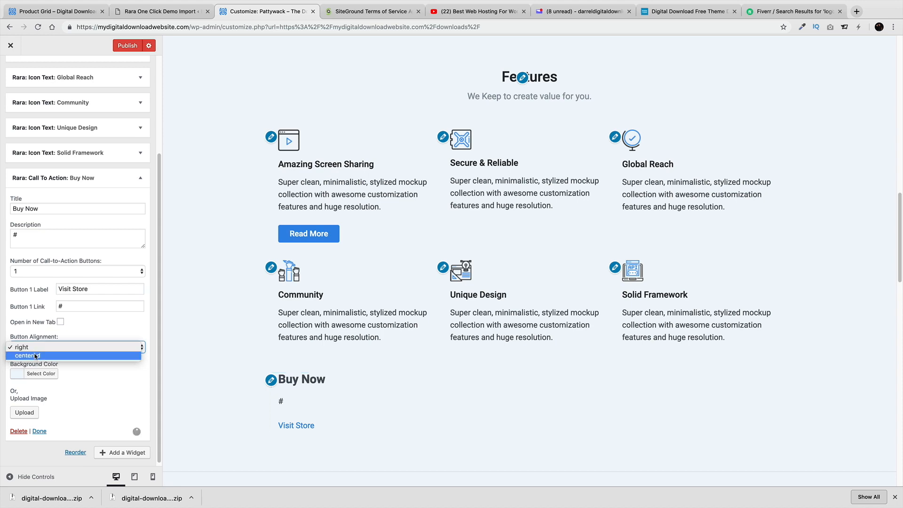
pyautogui.click(21, 355)
pyautogui.click(28, 373)
pyautogui.click(67, 433)
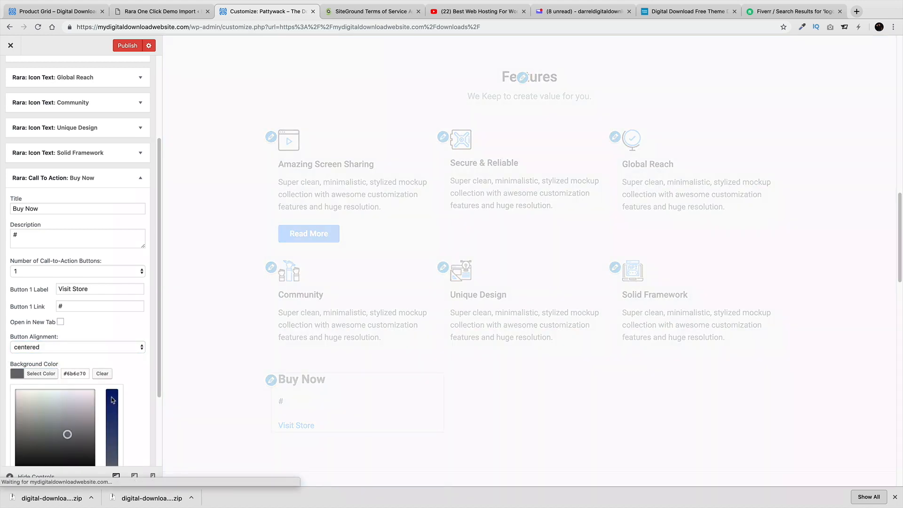
pyautogui.scroll(-1, 115, 390)
pyautogui.moveTo(63, 403); pyautogui.dragTo(16, 378)
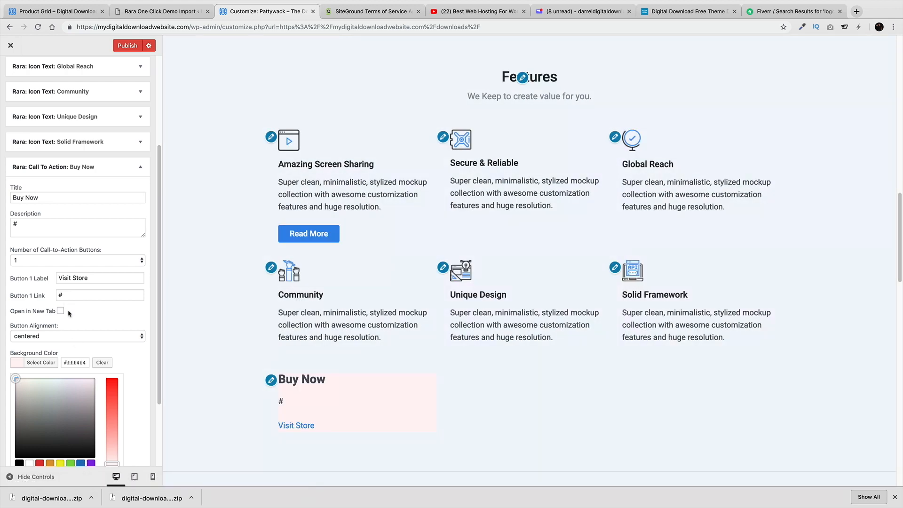
pyautogui.doubleClick(86, 295)
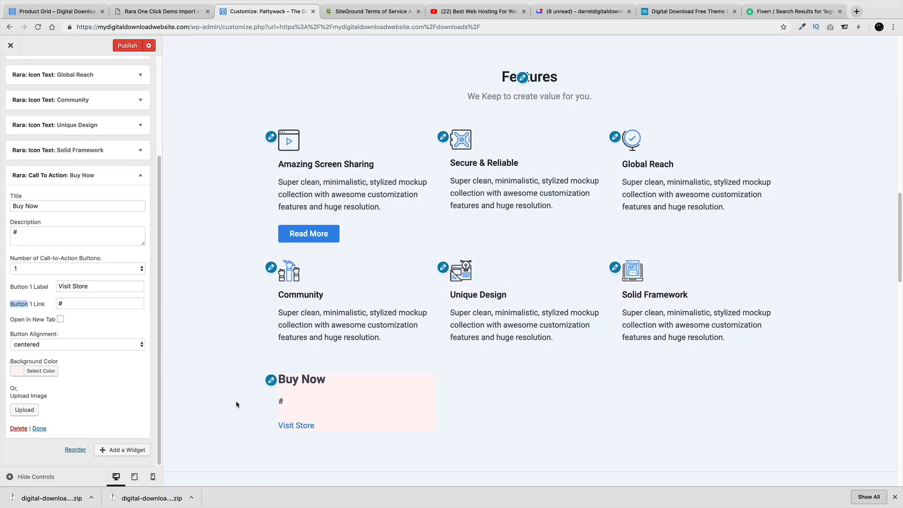
pyautogui.doubleClick(106, 304)
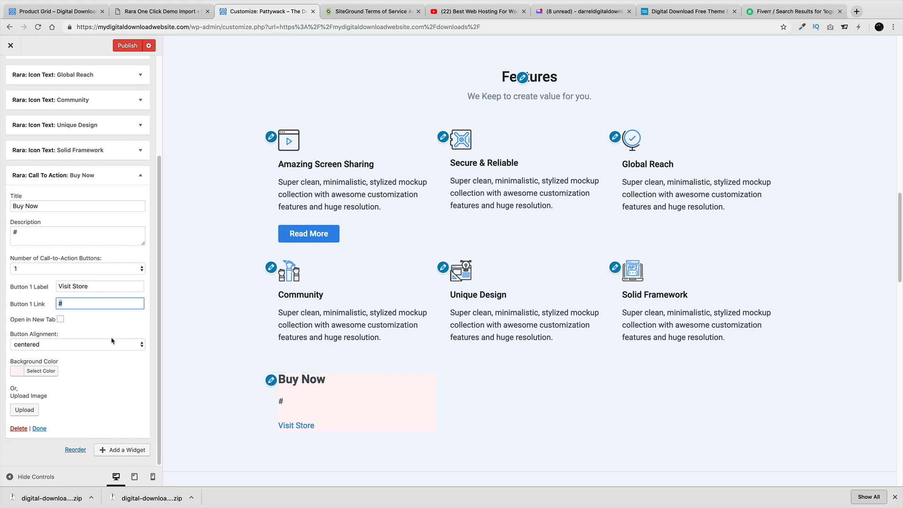
pyautogui.click(29, 409)
# Set the call-to-action image to the globe icon from the Media Library
pyautogui.click(83, 78)
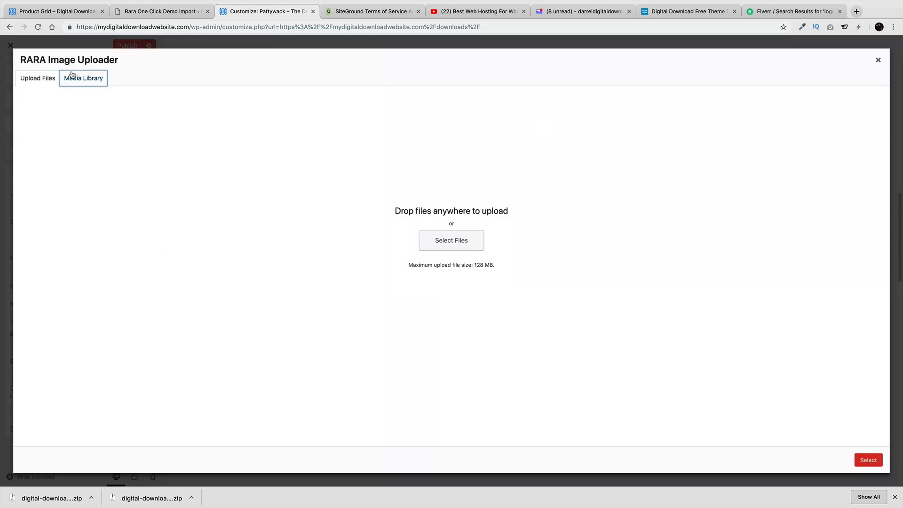
pyautogui.click(582, 216)
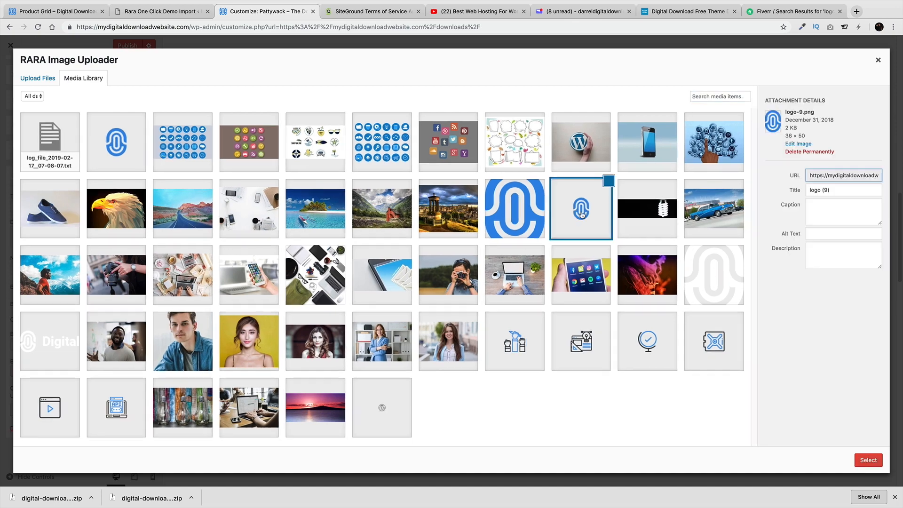
pyautogui.click(643, 318)
pyautogui.click(869, 460)
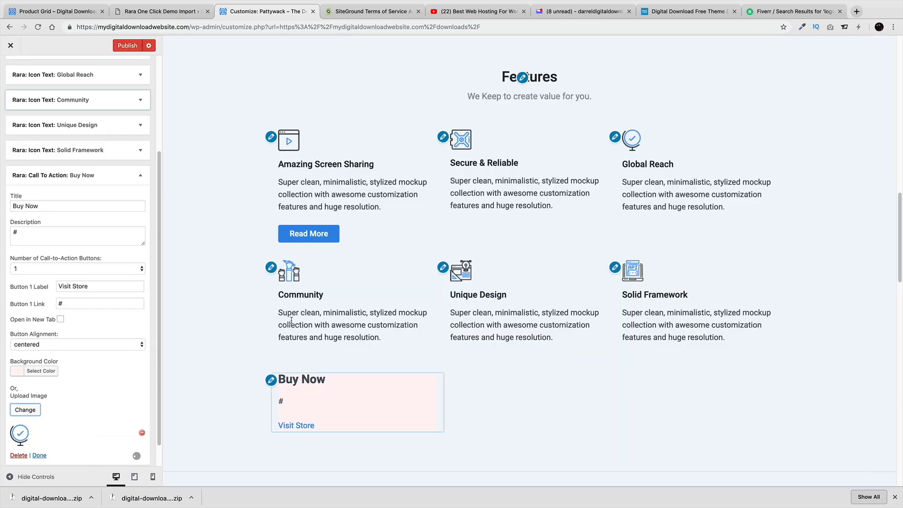
# Delete the Call To Action widget from Features, browse available widgets, and return to Front Page Settings
pyautogui.scroll(-1, 87, 366)
pyautogui.scroll(-1, 88, 389)
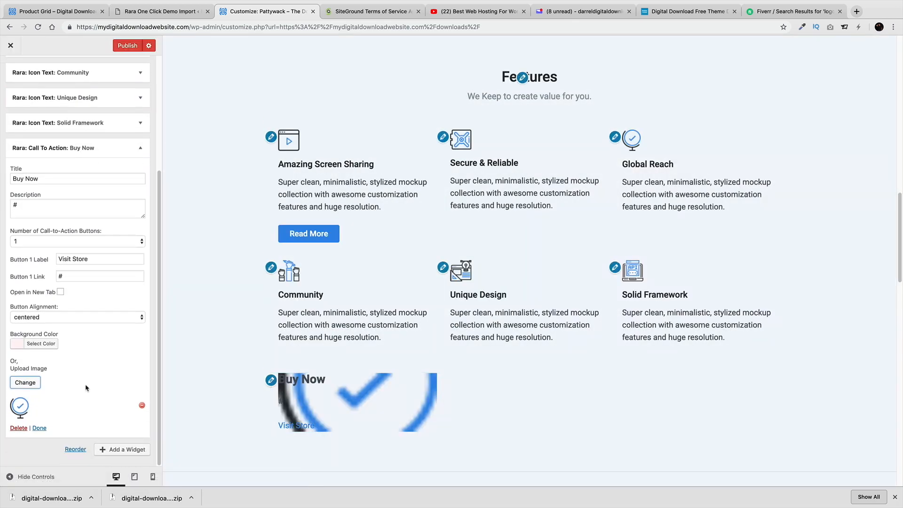
pyautogui.click(39, 424)
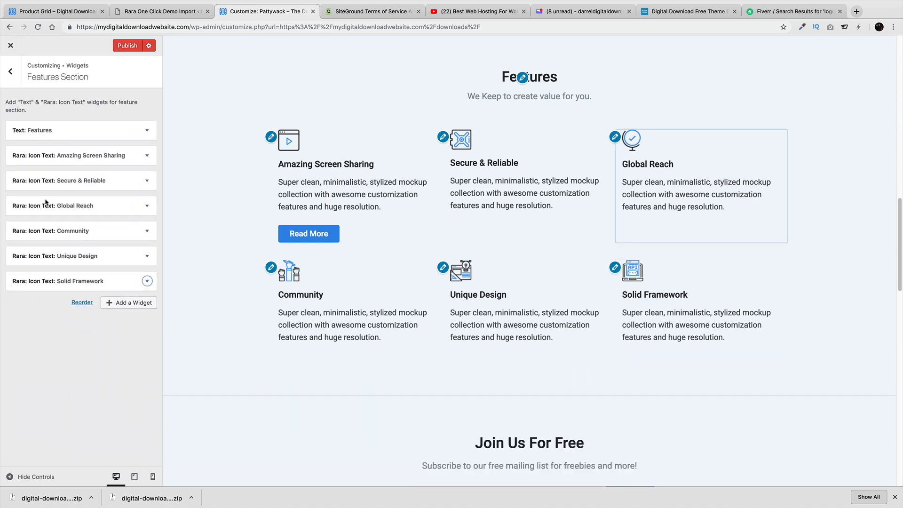
pyautogui.click(124, 303)
pyautogui.scroll(-10, 209, 329)
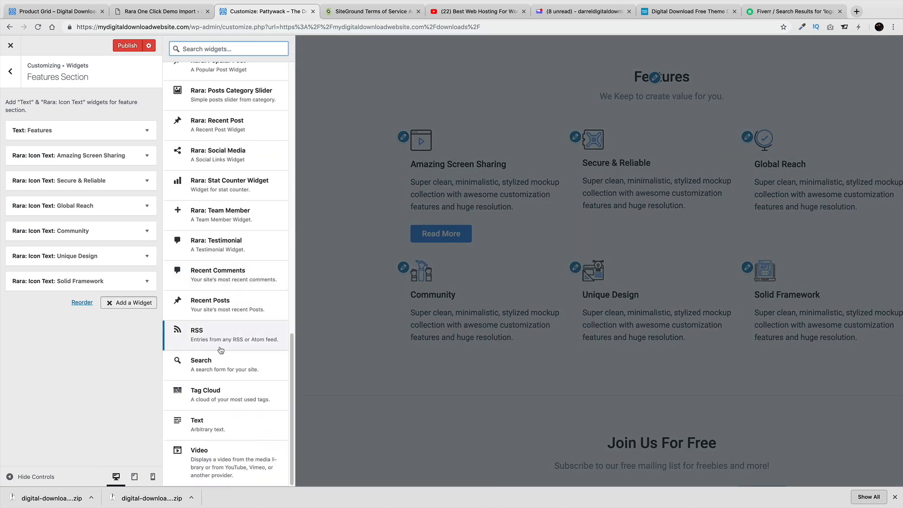
pyautogui.scroll(1, 235, 405)
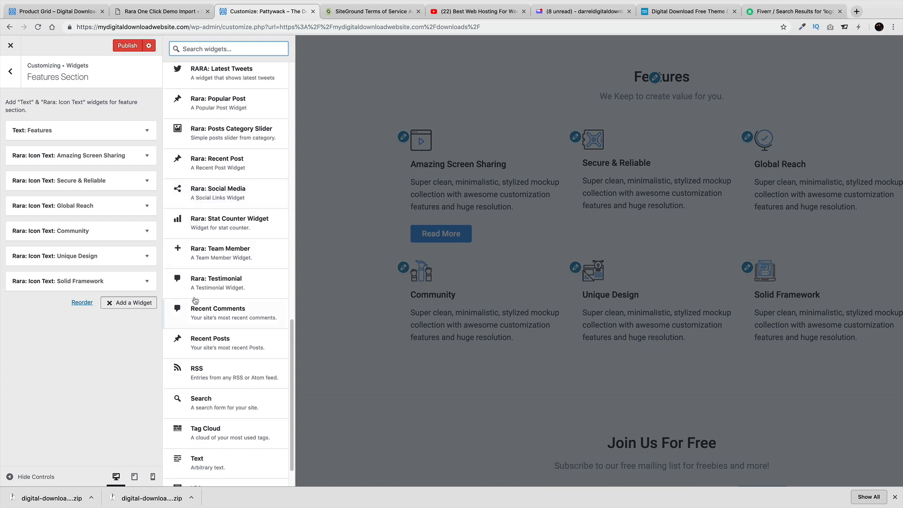
pyautogui.scroll(10, 227, 219)
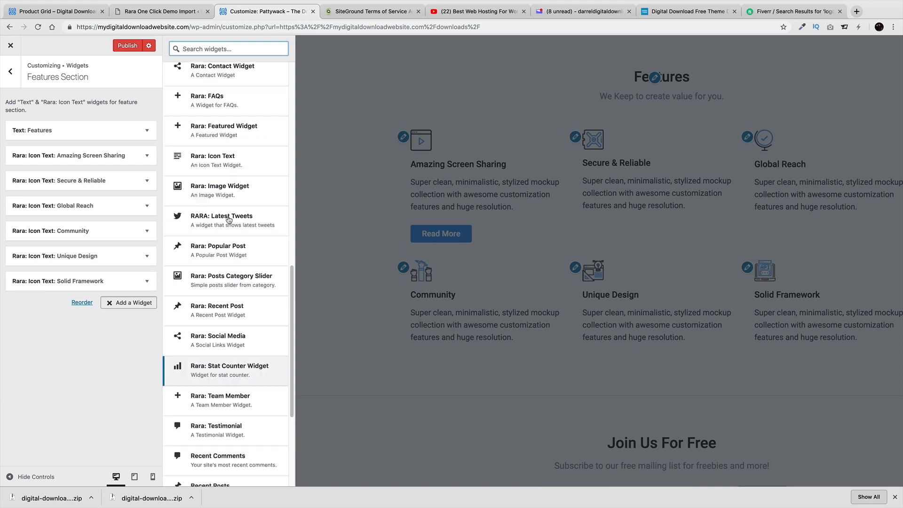
pyautogui.click(8, 75)
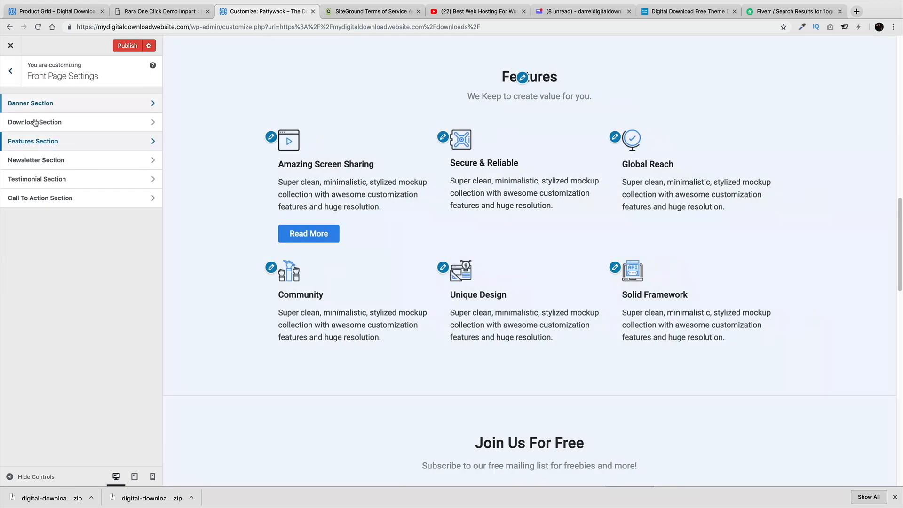
# Review the Newsletter Section's shortcode, then open the Testimonial Section's widgets
pyautogui.click(45, 160)
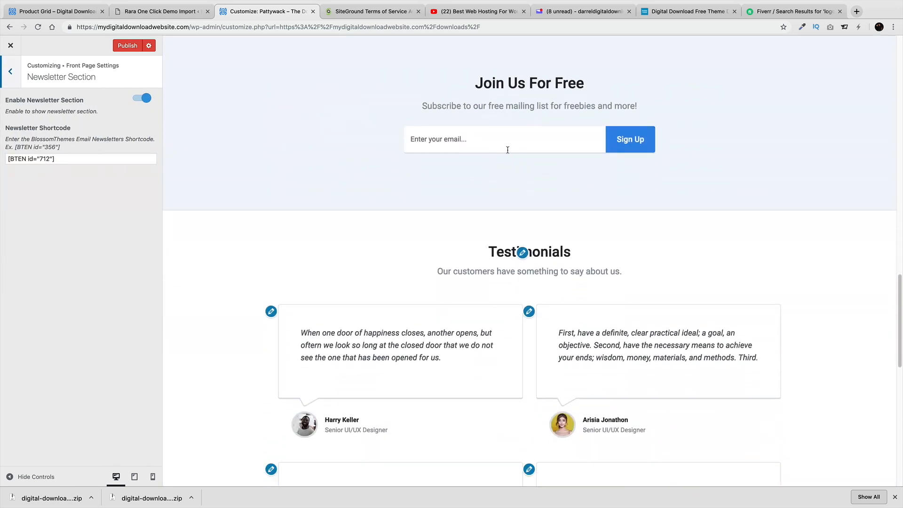
pyautogui.scroll(1, 411, 187)
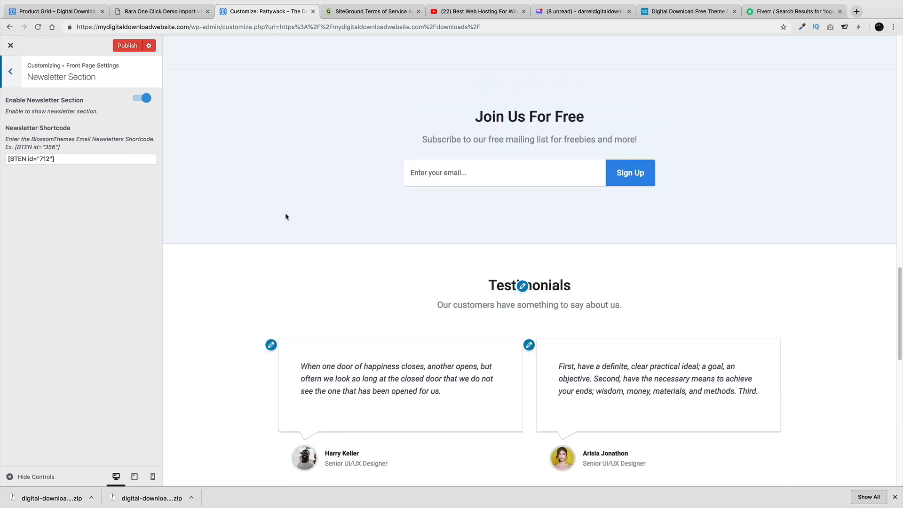
pyautogui.scroll(4, 286, 216)
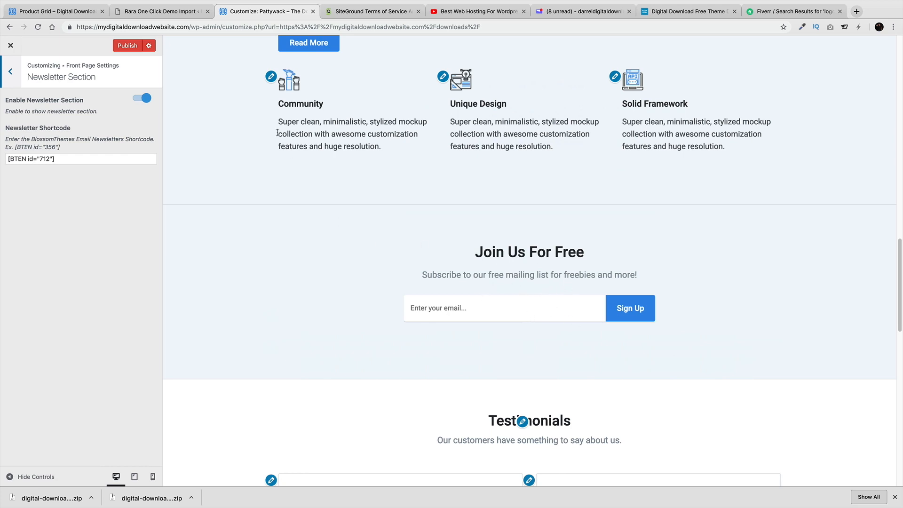
pyautogui.click(10, 71)
pyautogui.click(72, 180)
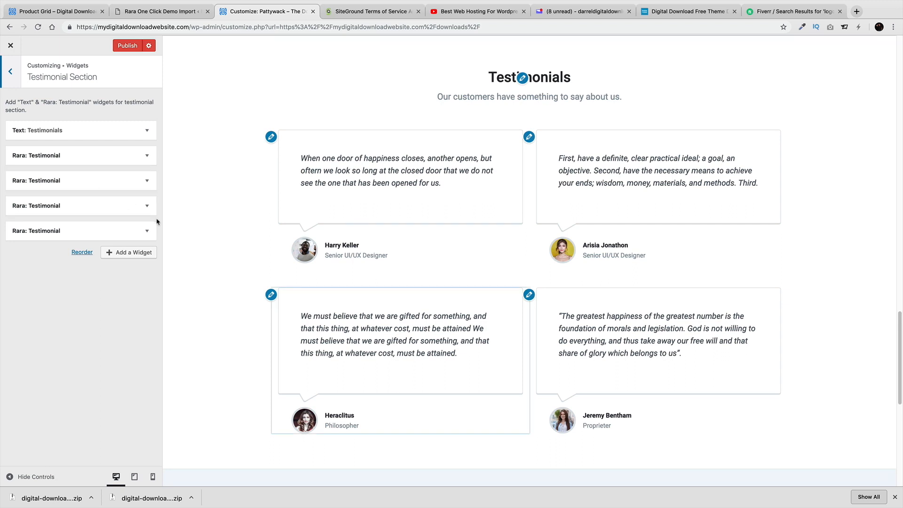
# Expand and collapse each of the four Rara: Testimonial widgets to review their settings
pyautogui.scroll(-2, 408, 343)
pyautogui.scroll(2, 410, 343)
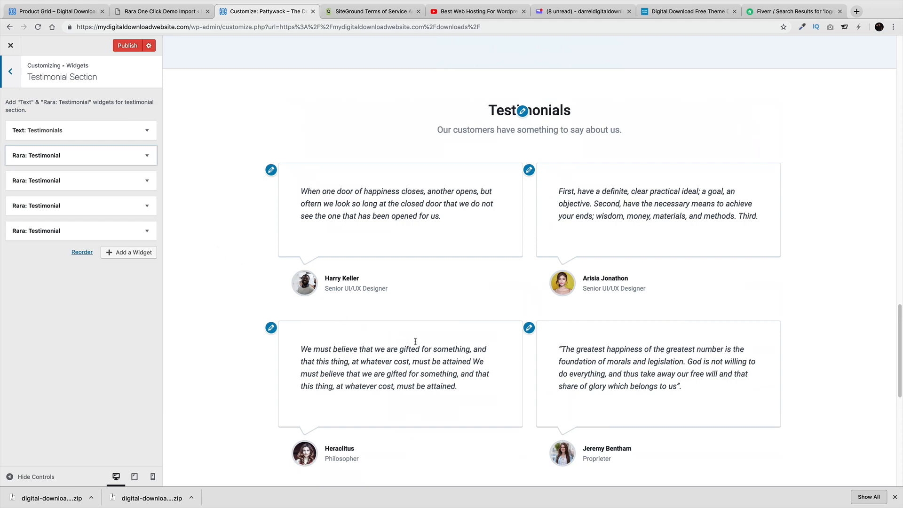
pyautogui.scroll(1, 403, 272)
pyautogui.scroll(-3, 404, 272)
pyautogui.scroll(2, 405, 282)
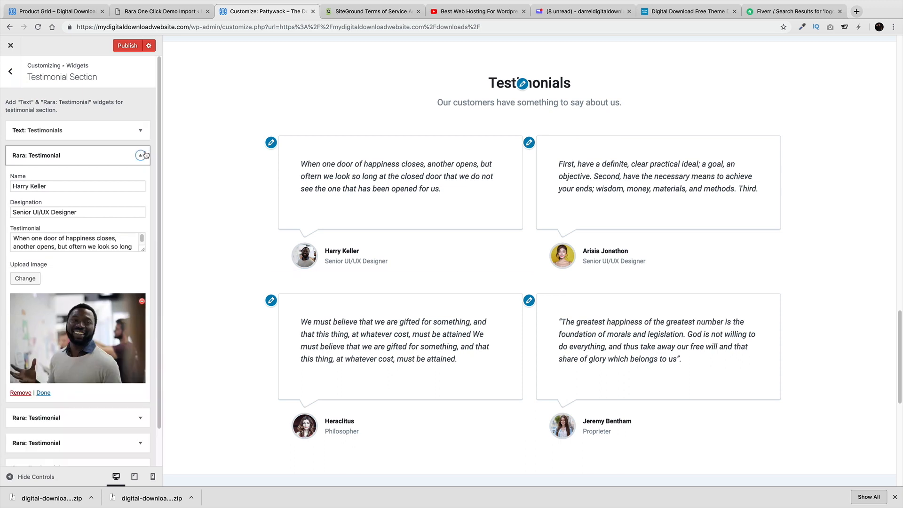
pyautogui.click(145, 156)
pyautogui.click(144, 179)
pyautogui.click(147, 178)
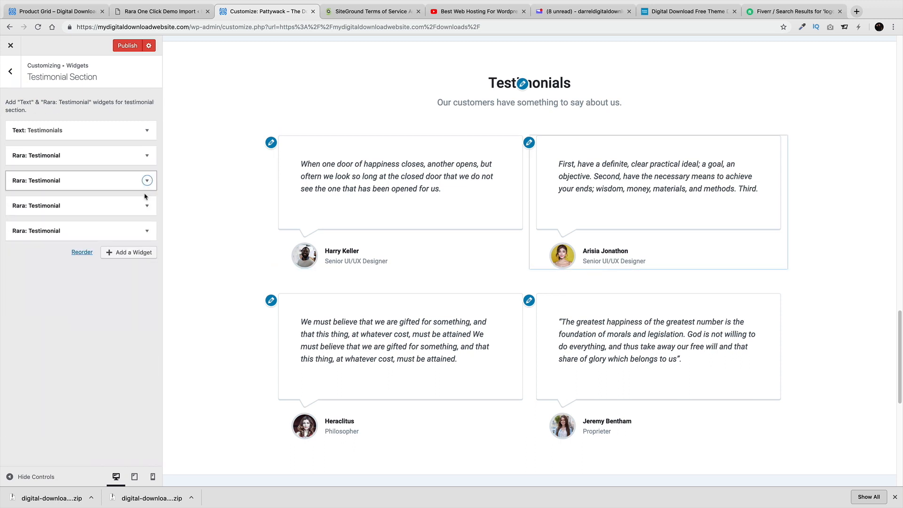
pyautogui.click(147, 204)
pyautogui.click(147, 205)
pyautogui.click(146, 227)
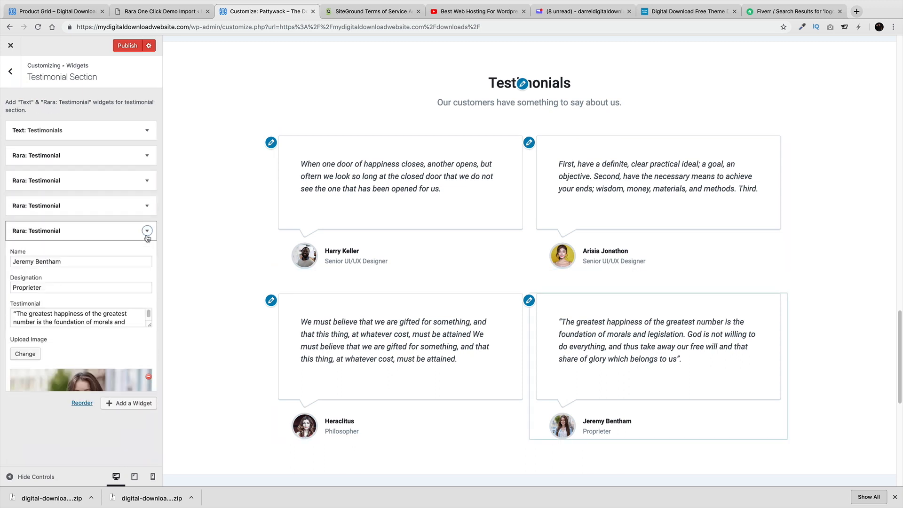
pyautogui.click(147, 231)
# Inspect the Testimonials heading text widget, then collapse it
pyautogui.click(146, 134)
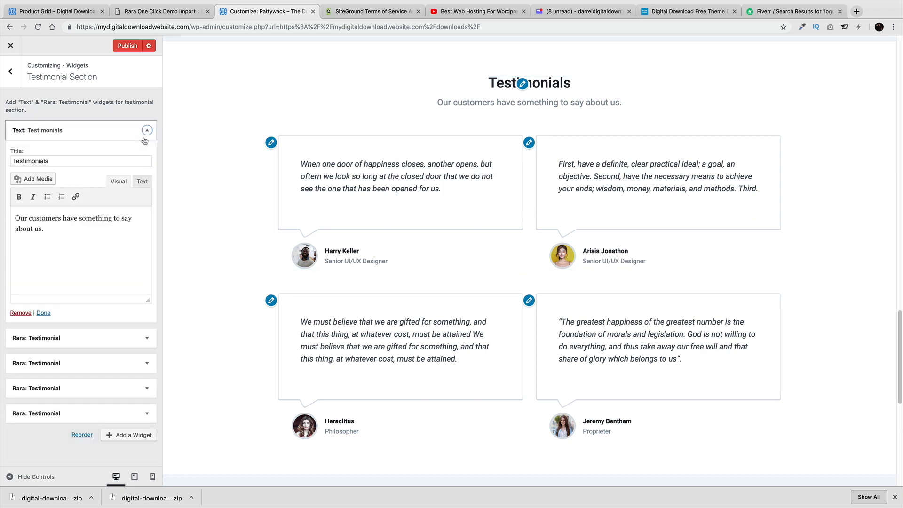
pyautogui.click(145, 138)
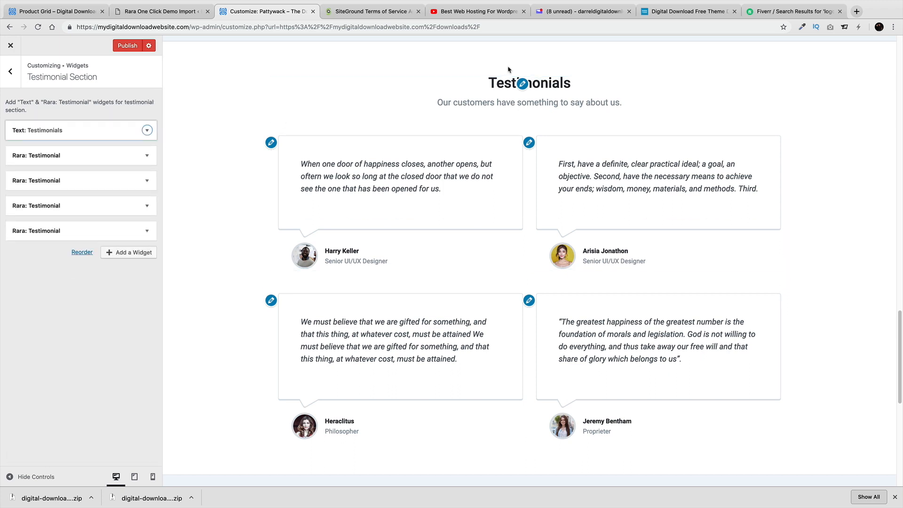
pyautogui.click(523, 84)
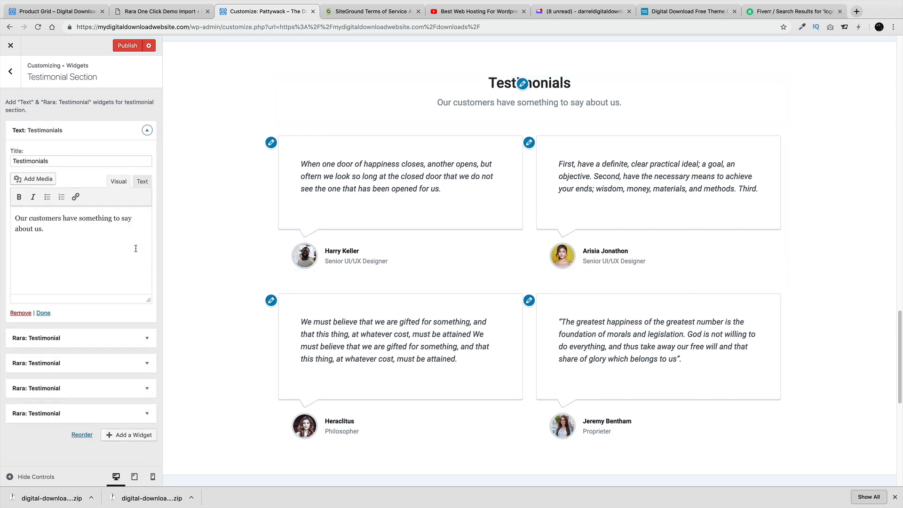
pyautogui.click(147, 129)
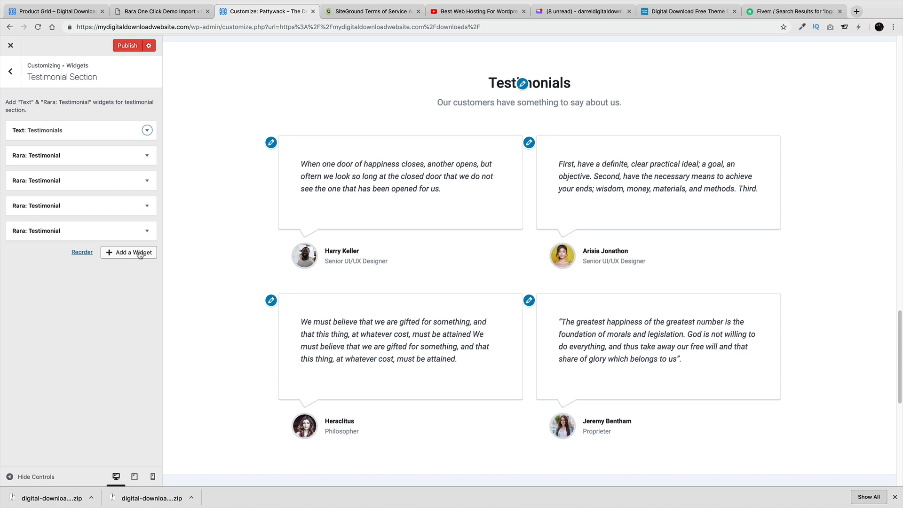
# Move the last testimonial up to second place and return to Front Page Settings
pyautogui.scroll(-3, 248, 303)
pyautogui.scroll(4, 248, 303)
pyautogui.moveTo(69, 238); pyautogui.dragTo(66, 173)
pyautogui.scroll(-3, 207, 299)
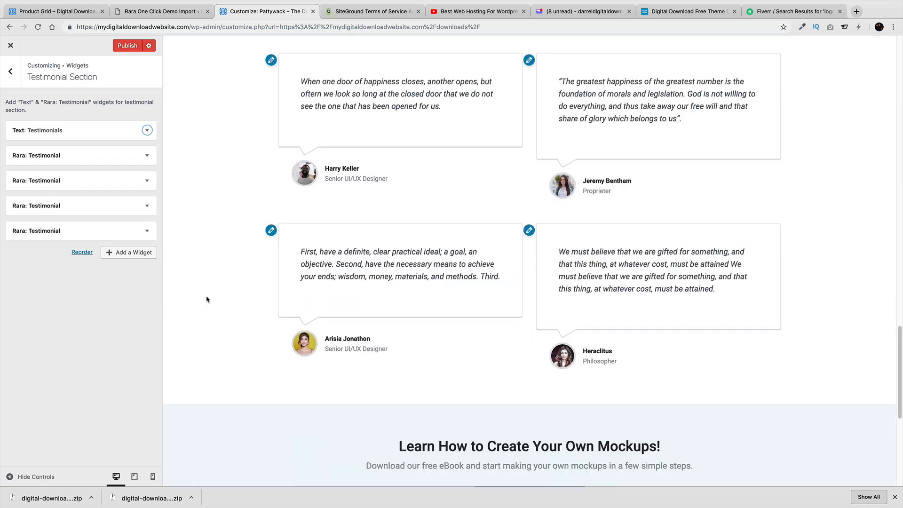
pyautogui.click(11, 71)
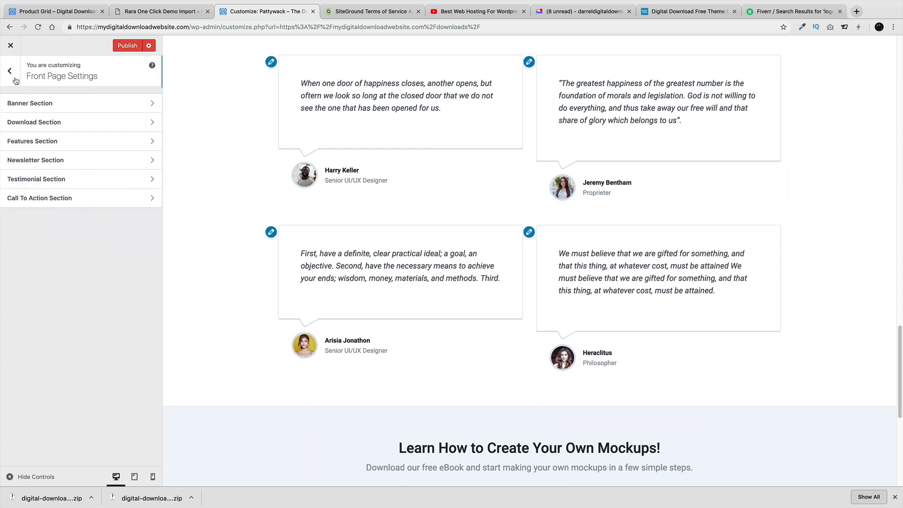
# Change the Call To Action section's Button 1 Link to # and publish
pyautogui.click(72, 199)
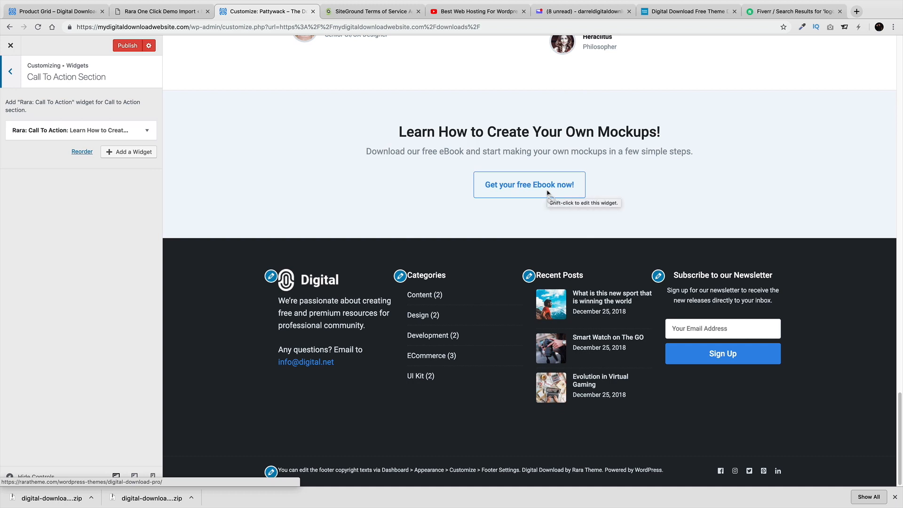
pyautogui.click(104, 130)
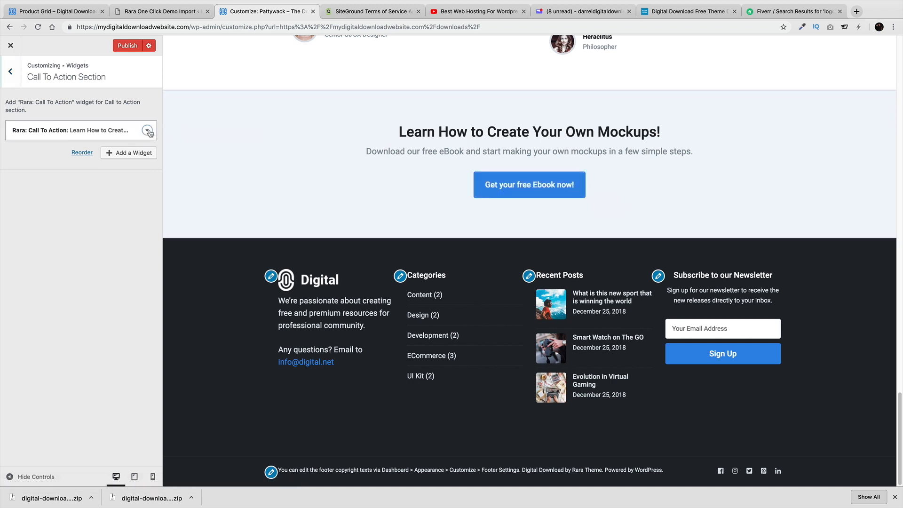
pyautogui.tripleClick(113, 261)
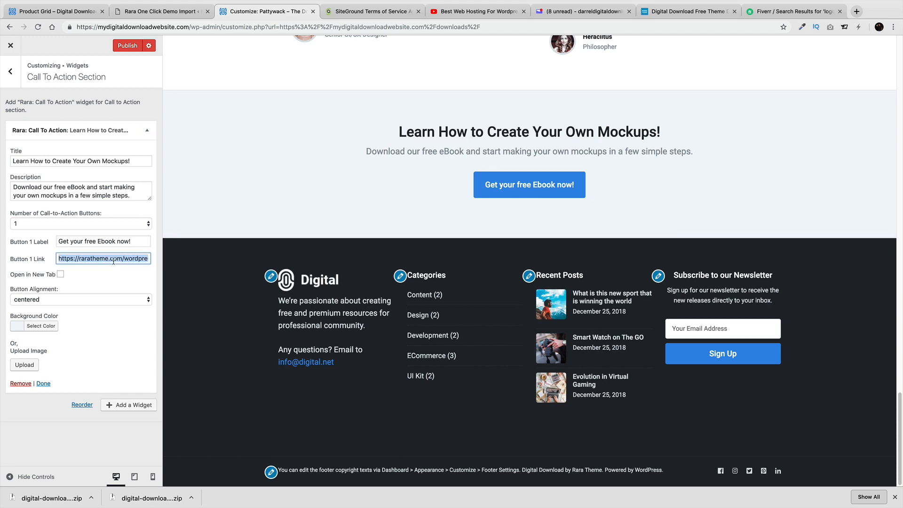
pyautogui.write('#')
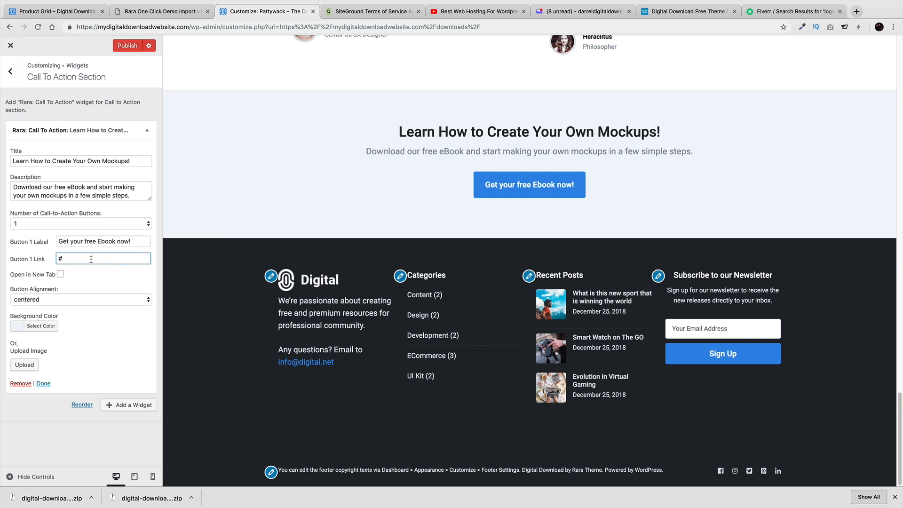
pyautogui.click(127, 45)
pyautogui.click(17, 78)
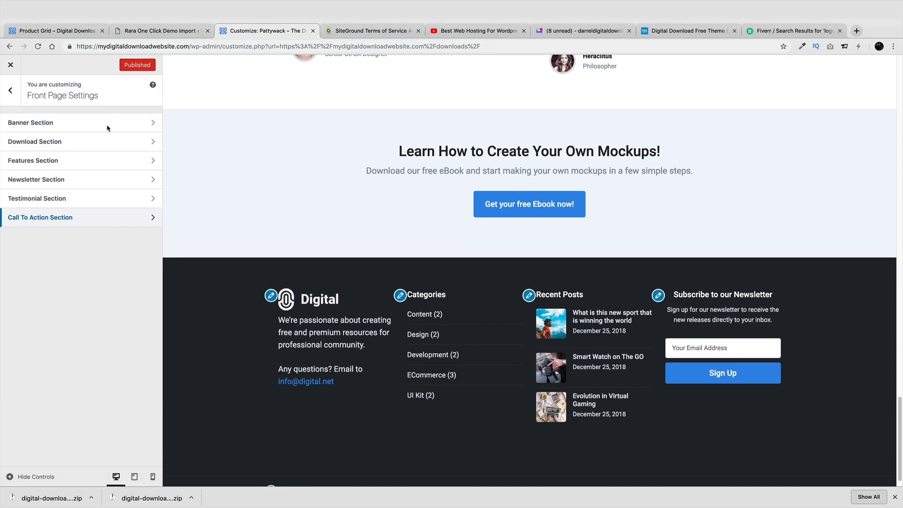
# Toggle Header Search and Shopping Cart off and back on in Header Settings, leaving both enabled
pyautogui.click(10, 71)
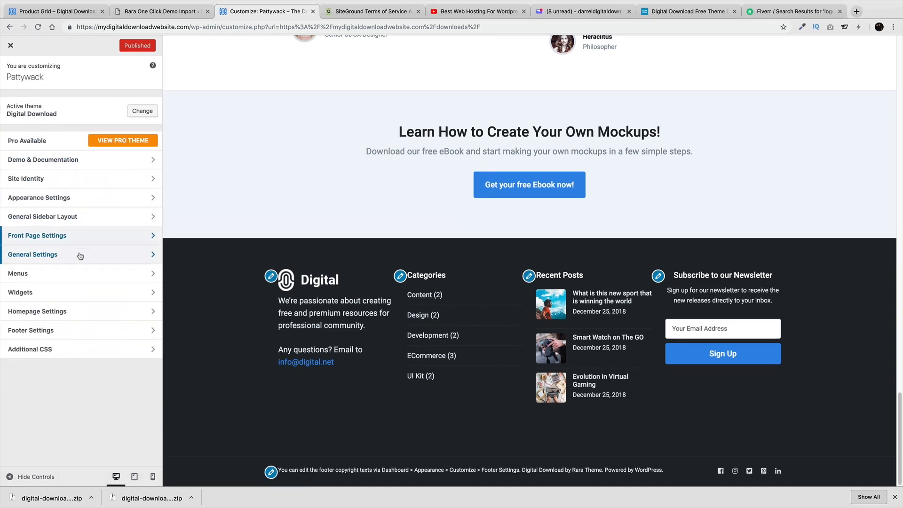
pyautogui.click(80, 256)
pyautogui.click(83, 104)
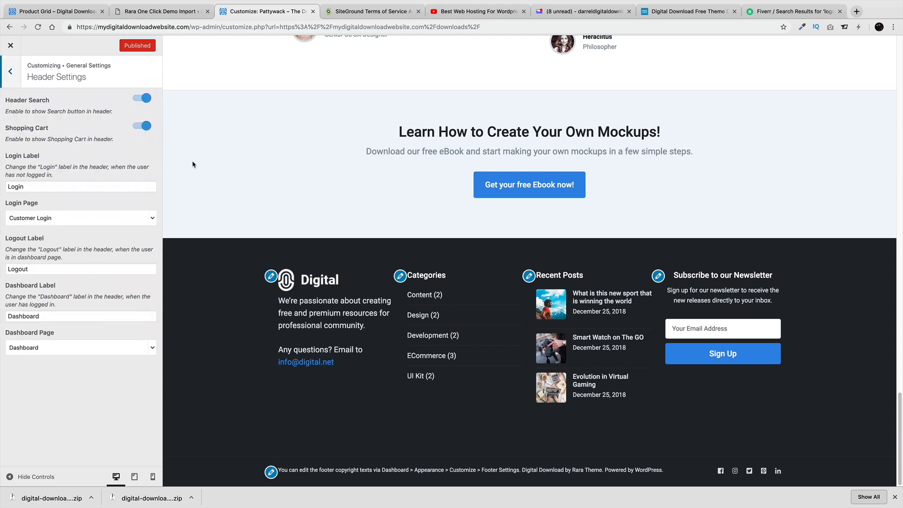
pyautogui.scroll(20, 287, 227)
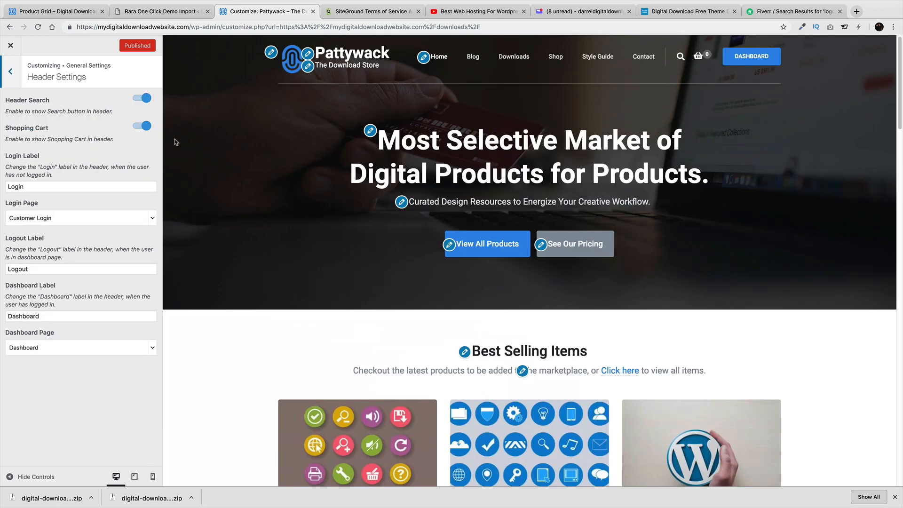
pyautogui.click(144, 126)
pyautogui.click(146, 100)
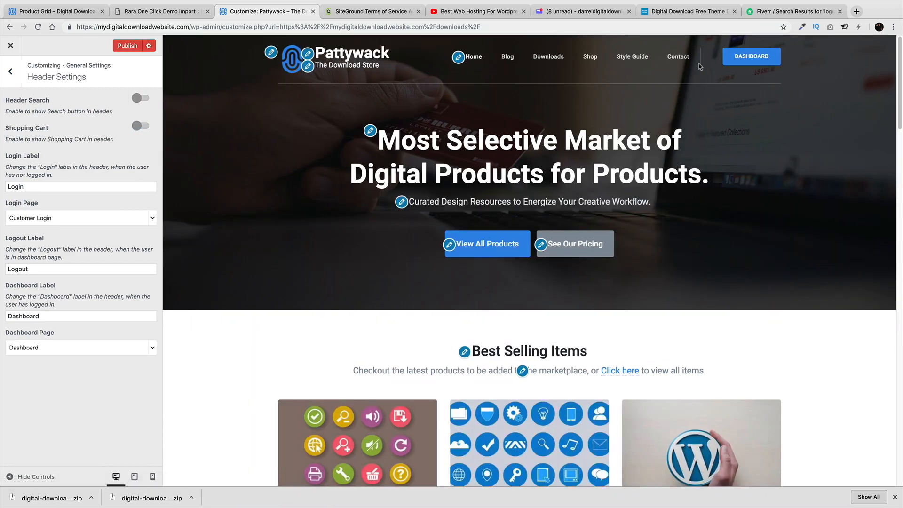
pyautogui.click(142, 98)
pyautogui.click(140, 126)
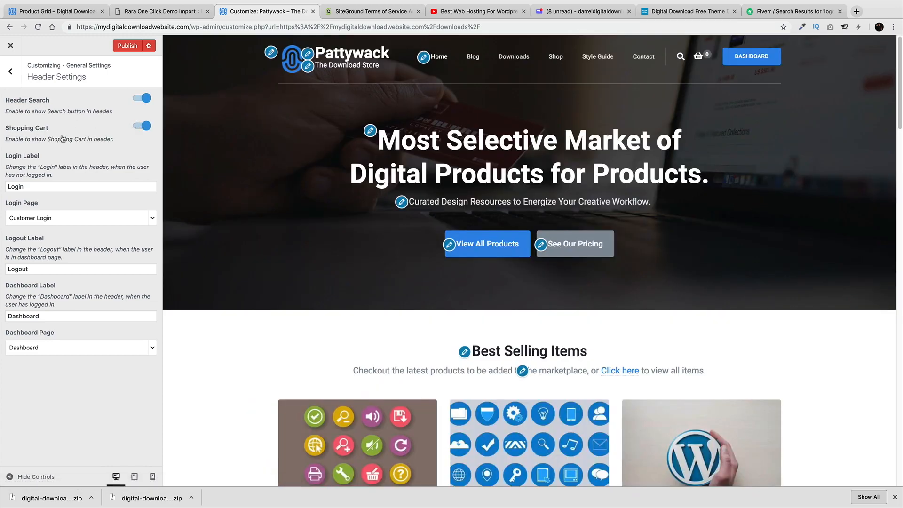
# Review the Dashboard Page choices without changing them, then return to General Settings
pyautogui.click(88, 347)
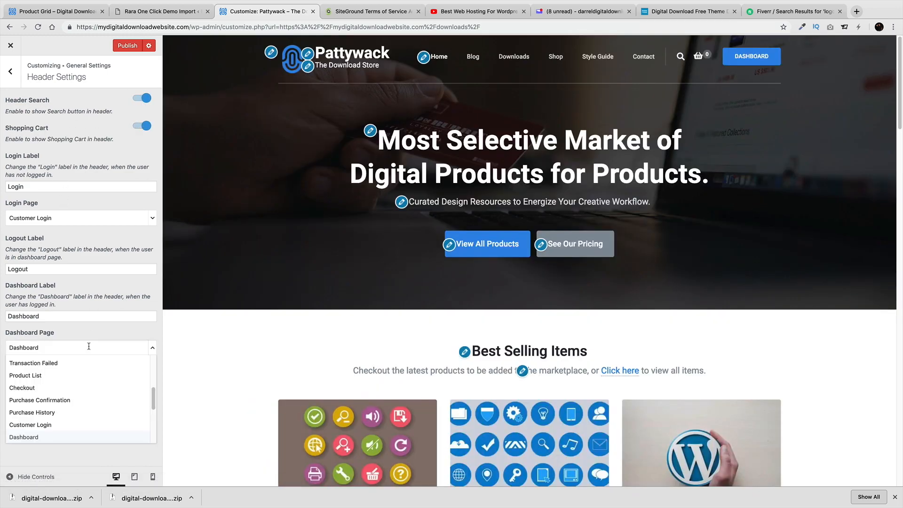
pyautogui.click(96, 338)
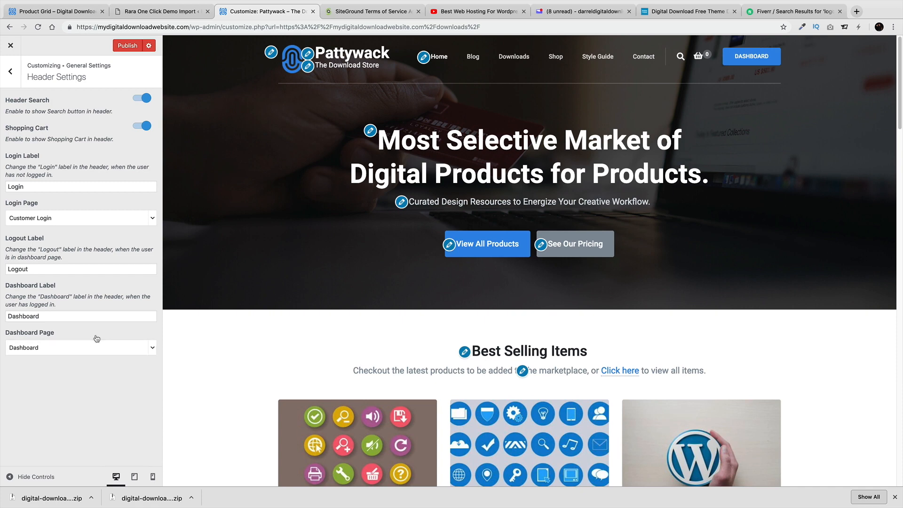
pyautogui.click(10, 72)
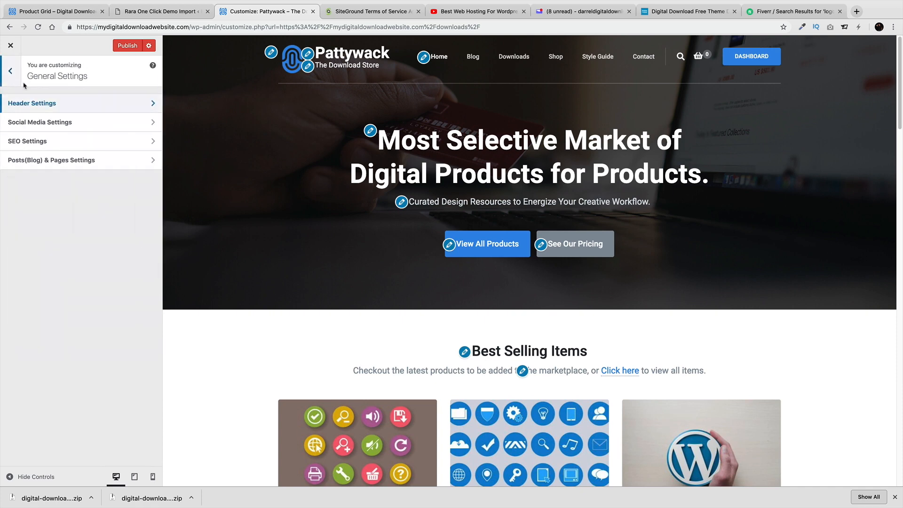
pyautogui.click(46, 123)
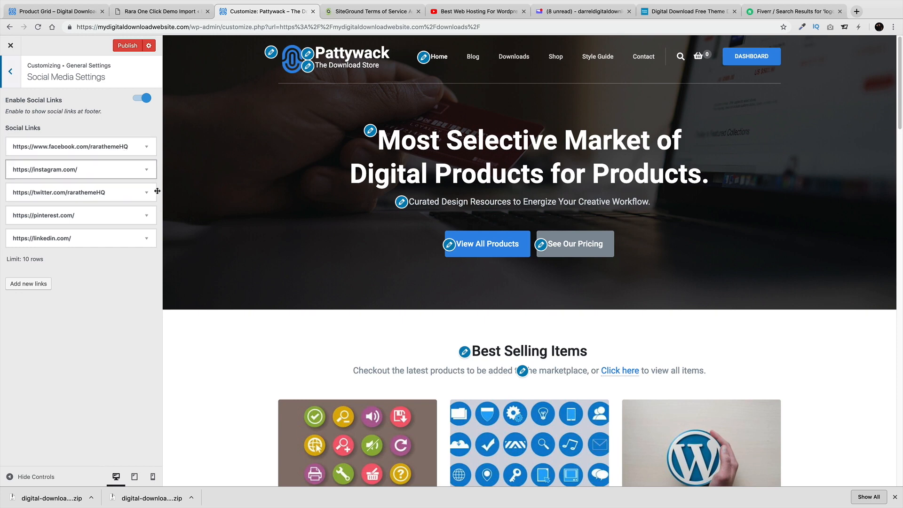
pyautogui.scroll(-20, 283, 326)
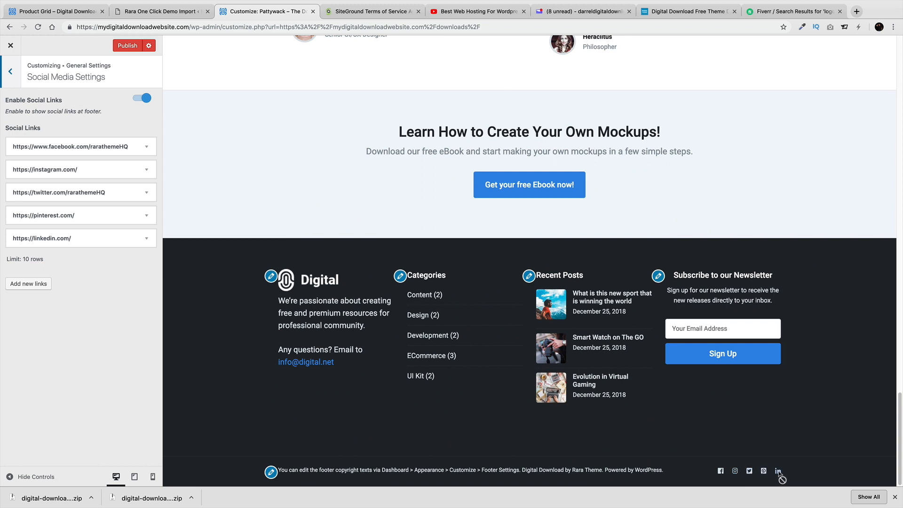
pyautogui.click(10, 73)
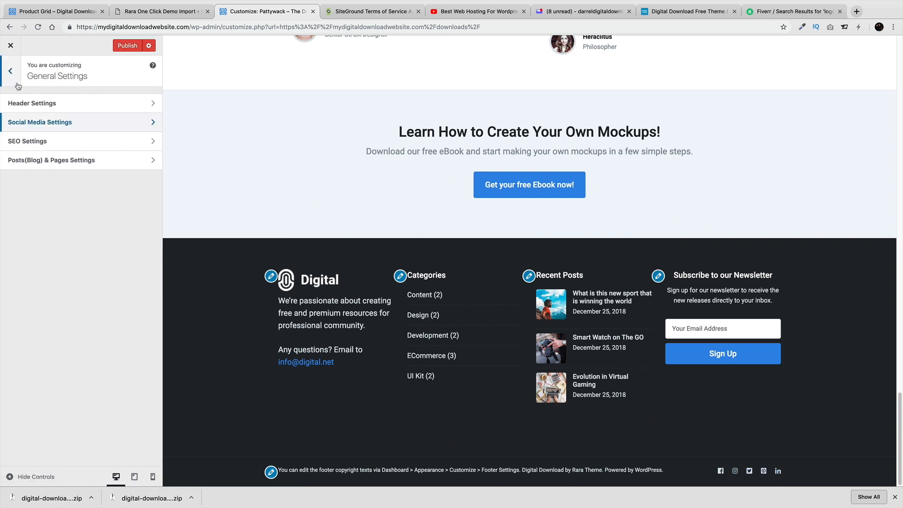
pyautogui.click(38, 139)
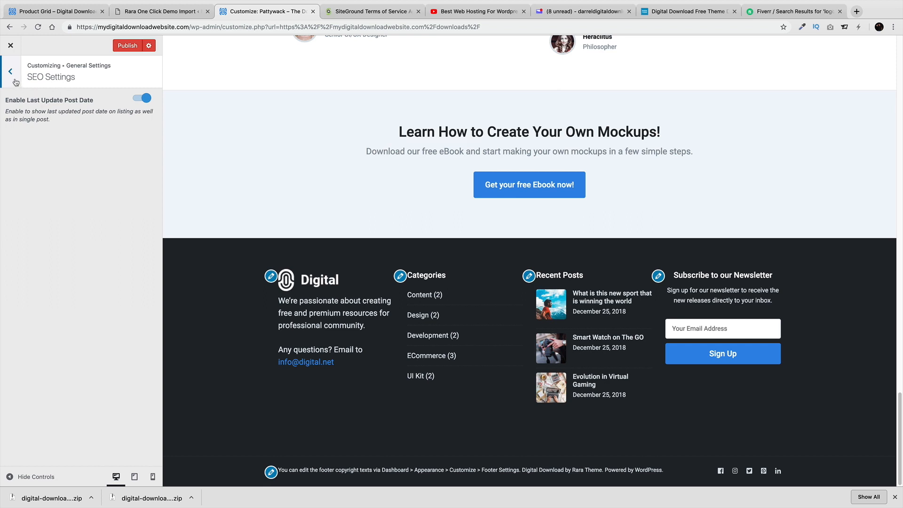
pyautogui.click(11, 73)
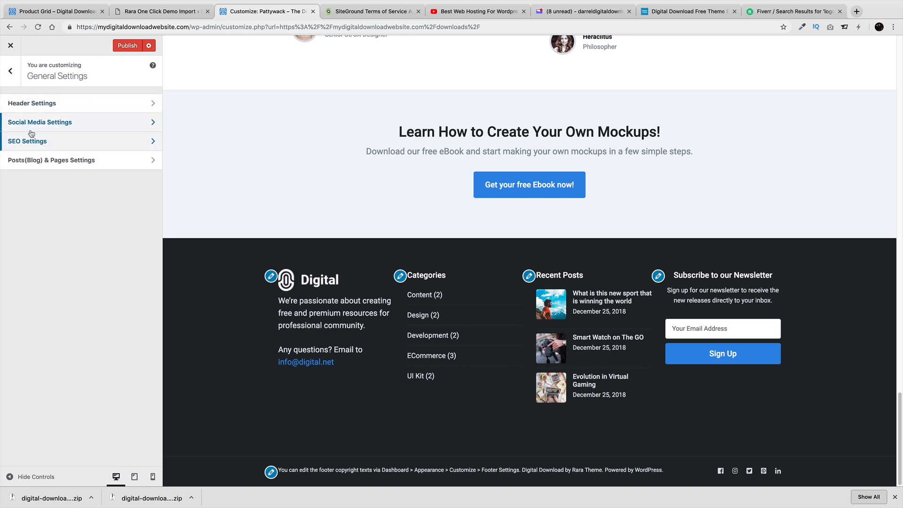
# Open Posts(Blog) & Pages Settings with the Blog page shown in the preview
pyautogui.click(80, 166)
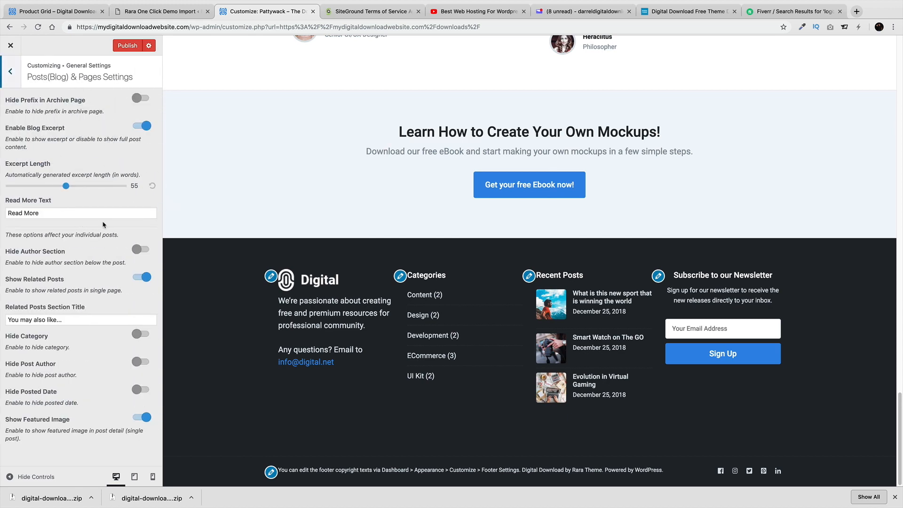
pyautogui.scroll(4, 214, 235)
pyautogui.scroll(4, 206, 270)
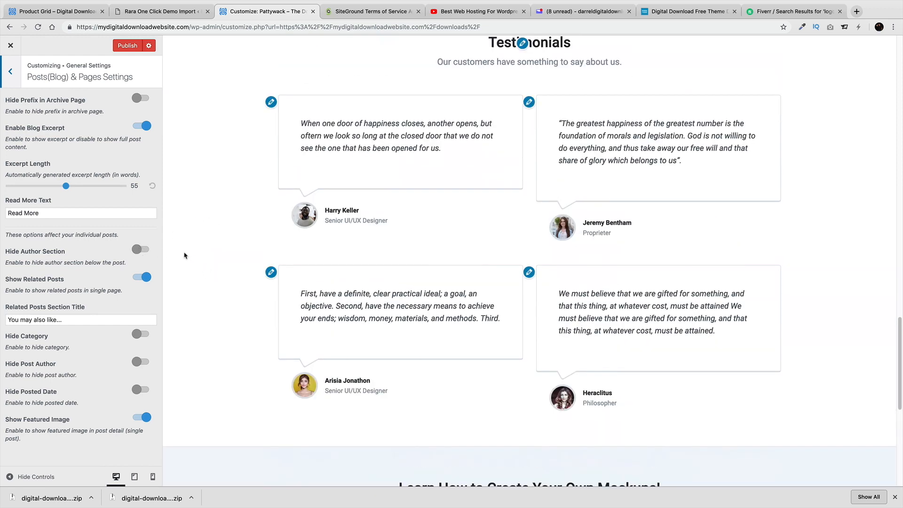
pyautogui.scroll(20, 184, 256)
pyautogui.click(473, 58)
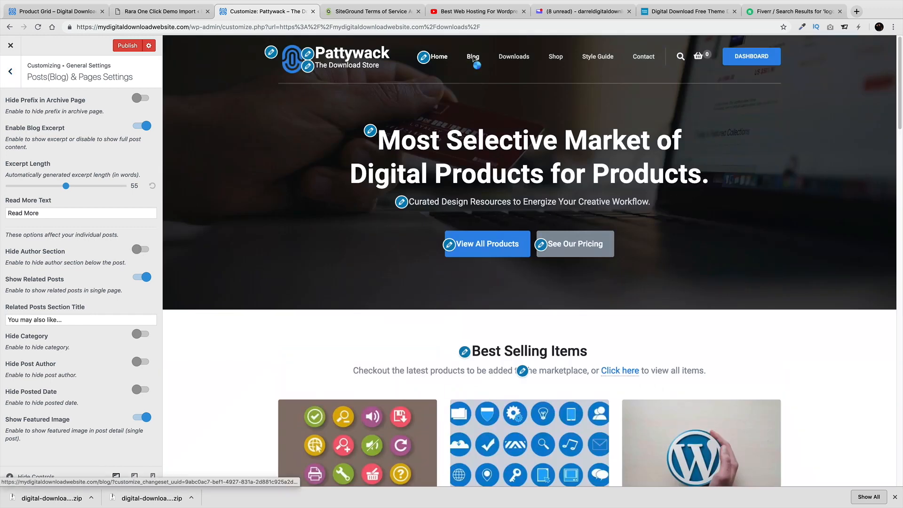
# Turn on Hide Category and Hide Post Author, toggling Hide Posted Date on and off
pyautogui.scroll(-1, 214, 338)
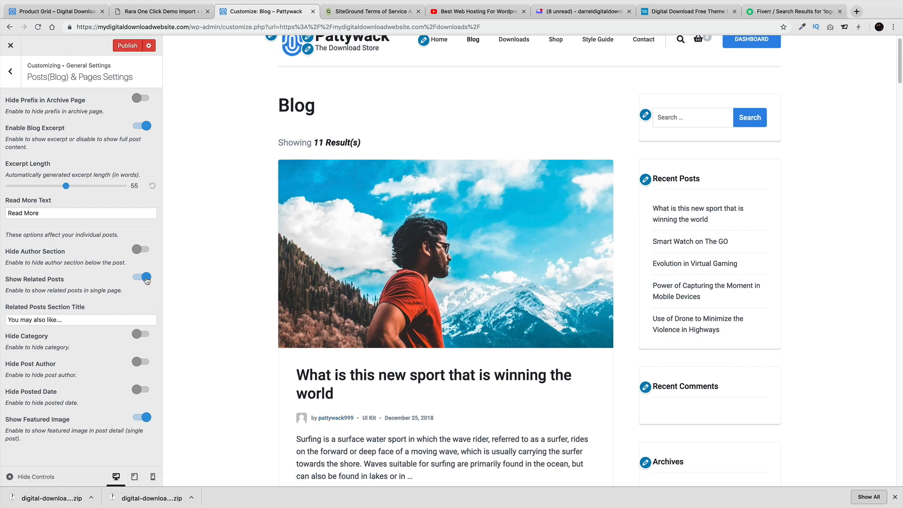
pyautogui.click(140, 334)
pyautogui.click(143, 362)
pyautogui.click(143, 390)
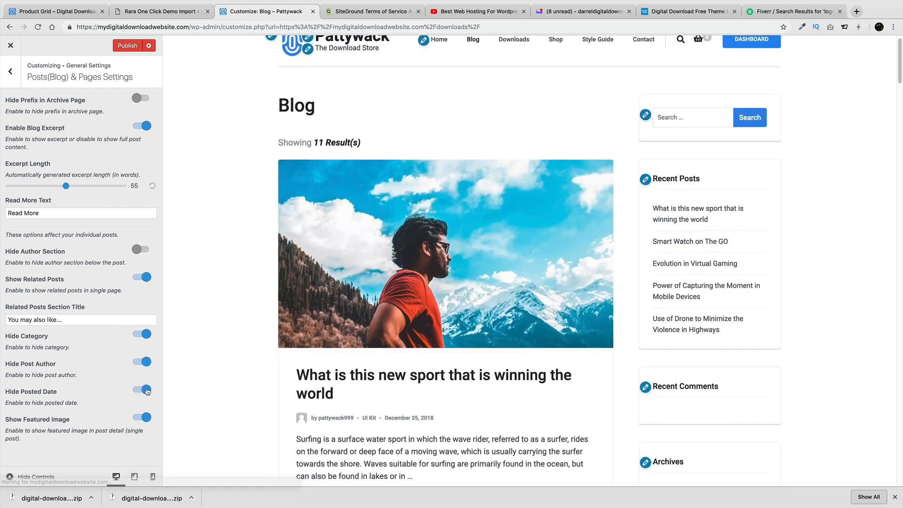
pyautogui.click(148, 391)
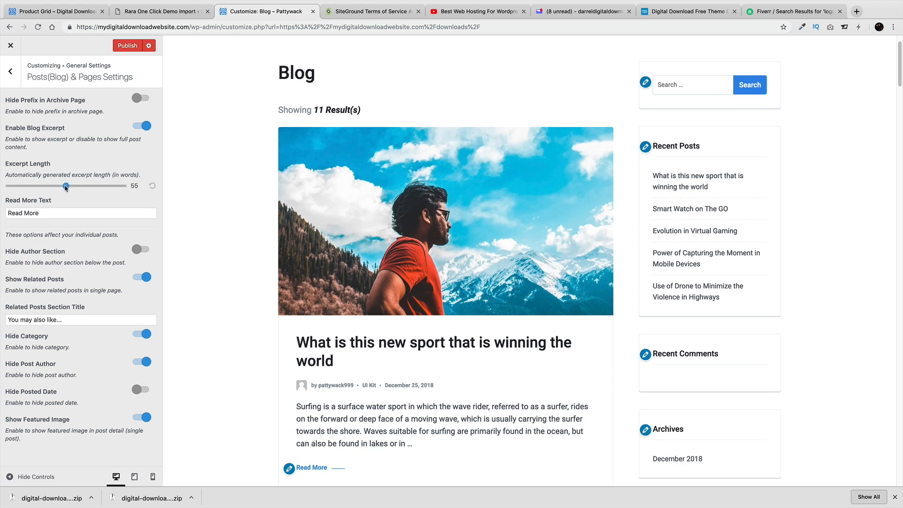
# Try excerpt lengths 50 and 30, restore 55, publish, and return to the main customizer
pyautogui.moveTo(66, 186); pyautogui.dragTo(60, 186)
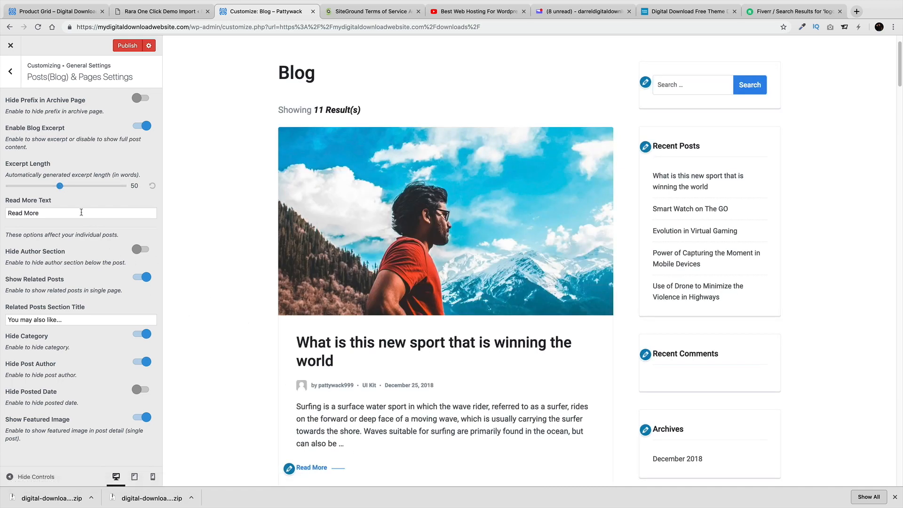
pyautogui.moveTo(59, 186); pyautogui.dragTo(34, 186)
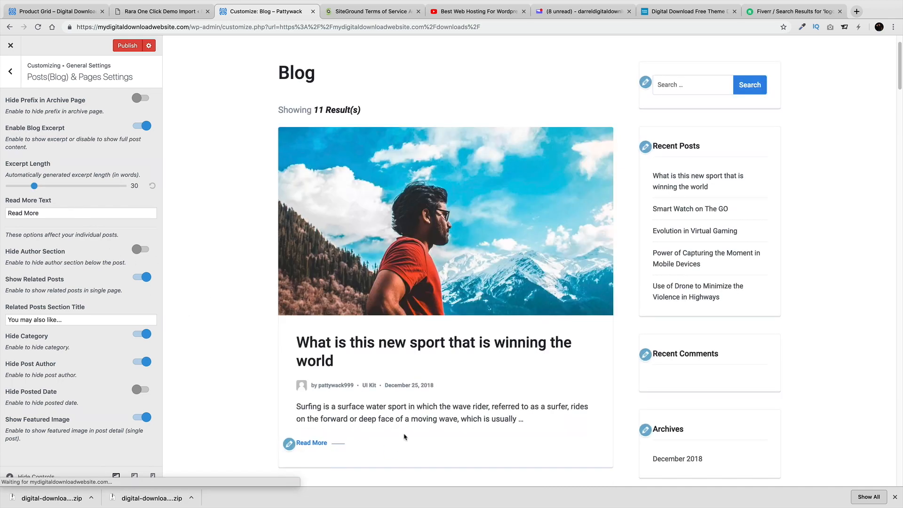
pyautogui.moveTo(33, 186); pyautogui.dragTo(65, 187)
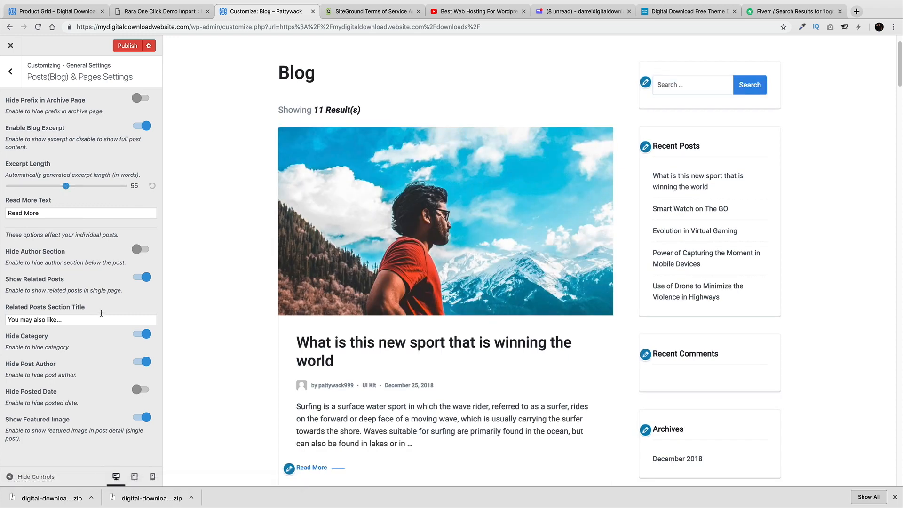
pyautogui.click(127, 45)
pyautogui.click(11, 72)
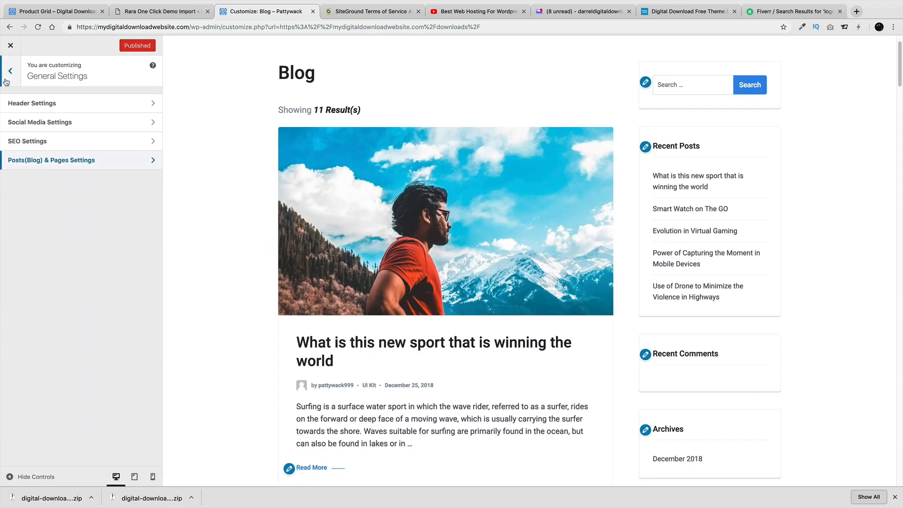
pyautogui.click(9, 75)
# Glance at Menus, then open Widgets and the Sidebar widget area
pyautogui.click(56, 274)
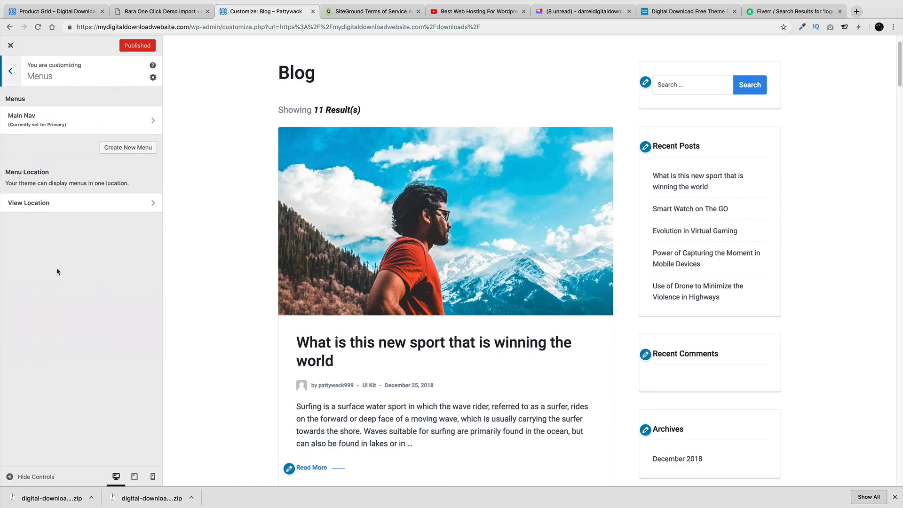
pyautogui.click(14, 77)
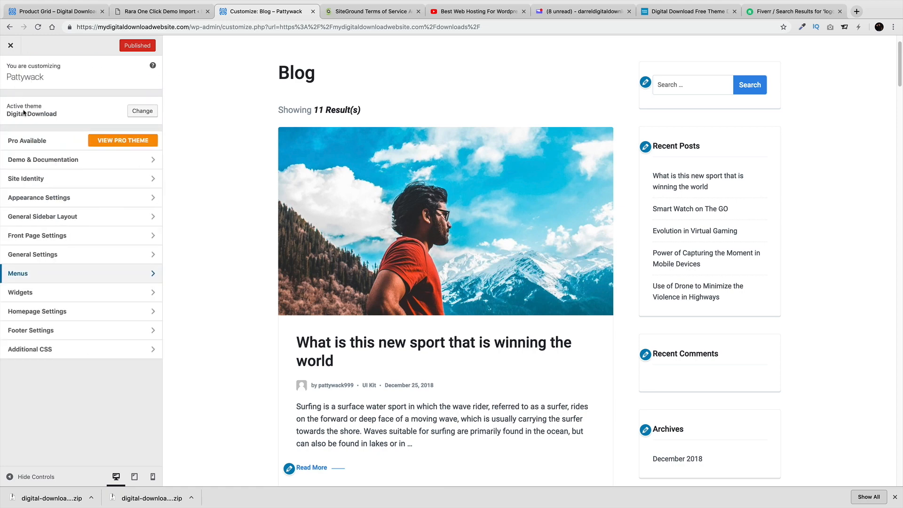
pyautogui.click(63, 294)
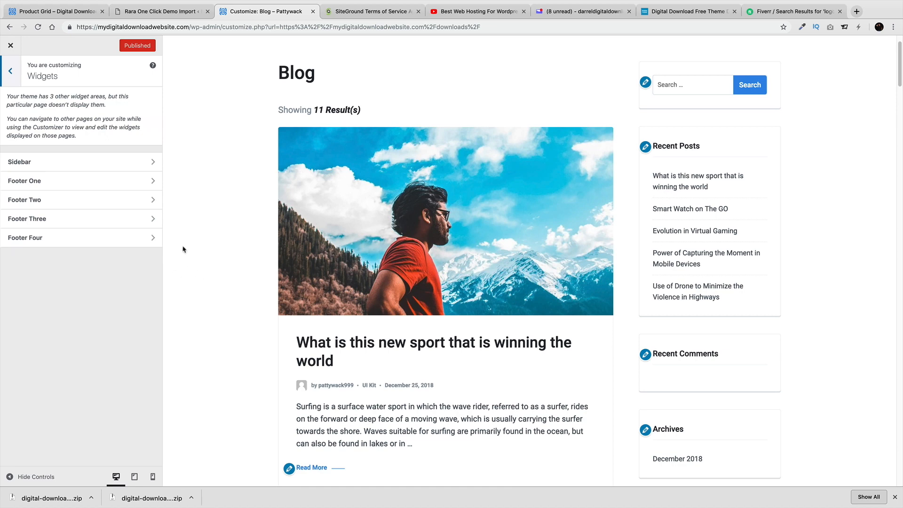
pyautogui.scroll(2, 190, 250)
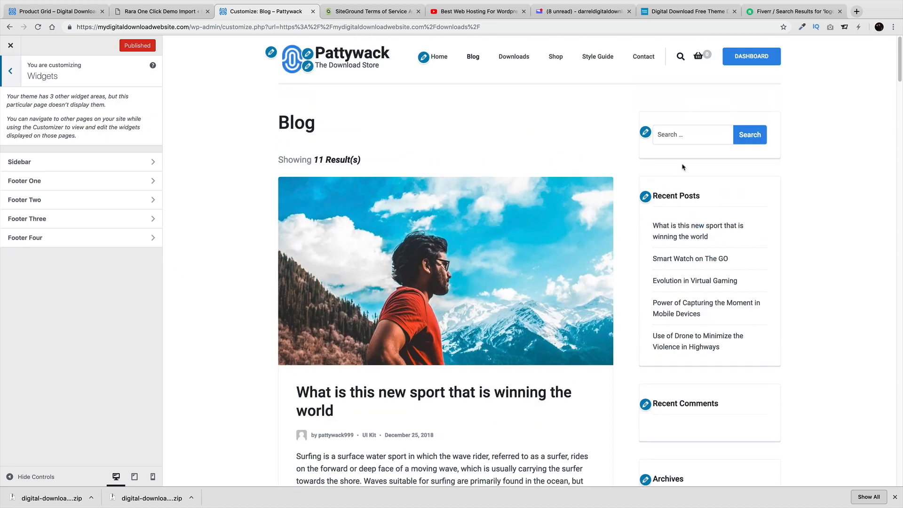
pyautogui.click(84, 164)
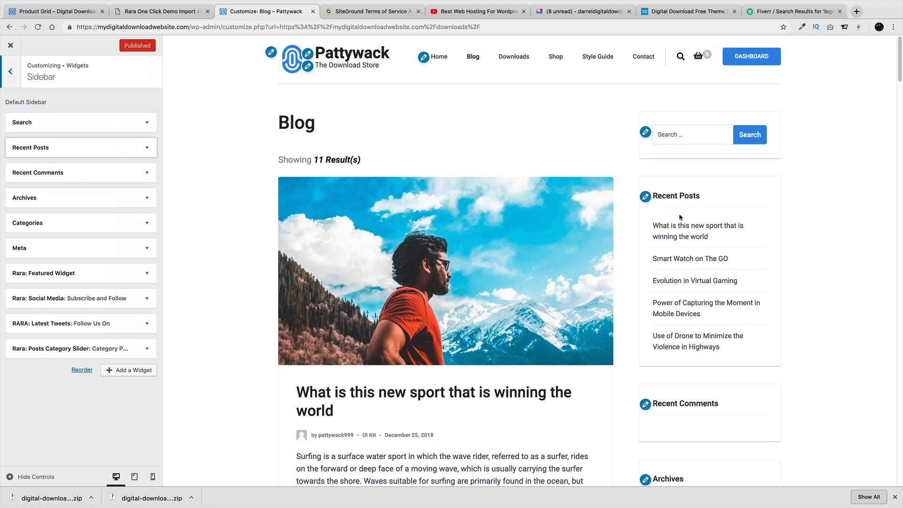
# Remove the Archives, Categories, Meta and Recent Comments widgets from the sidebar
pyautogui.click(99, 199)
pyautogui.click(22, 266)
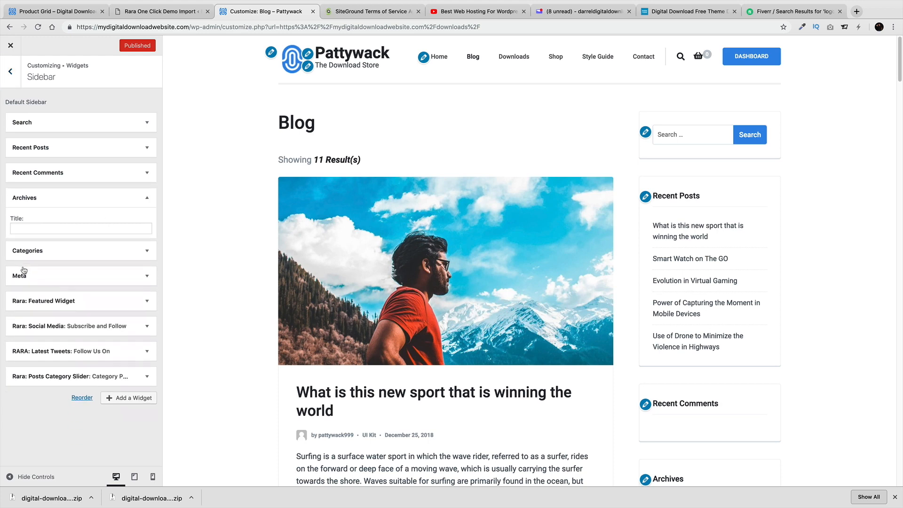
pyautogui.click(146, 197)
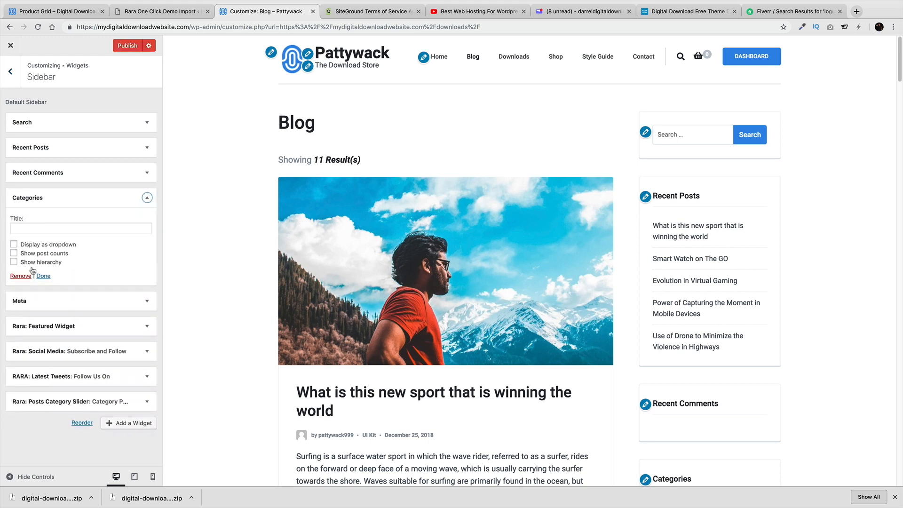
pyautogui.click(22, 276)
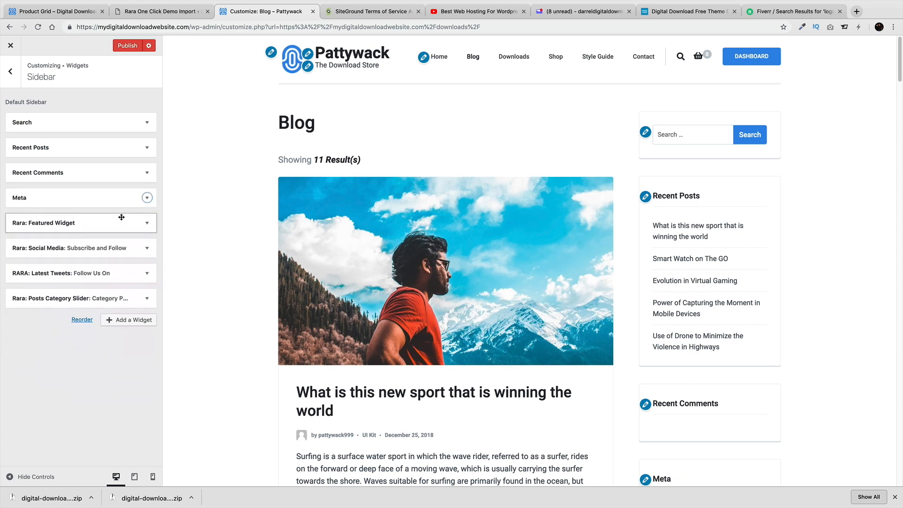
pyautogui.click(118, 200)
pyautogui.click(22, 244)
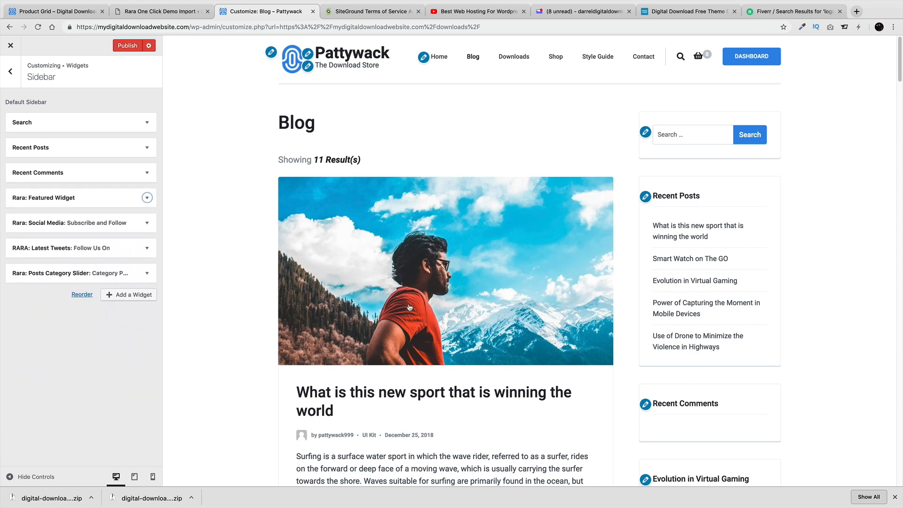
pyautogui.scroll(-6, 531, 295)
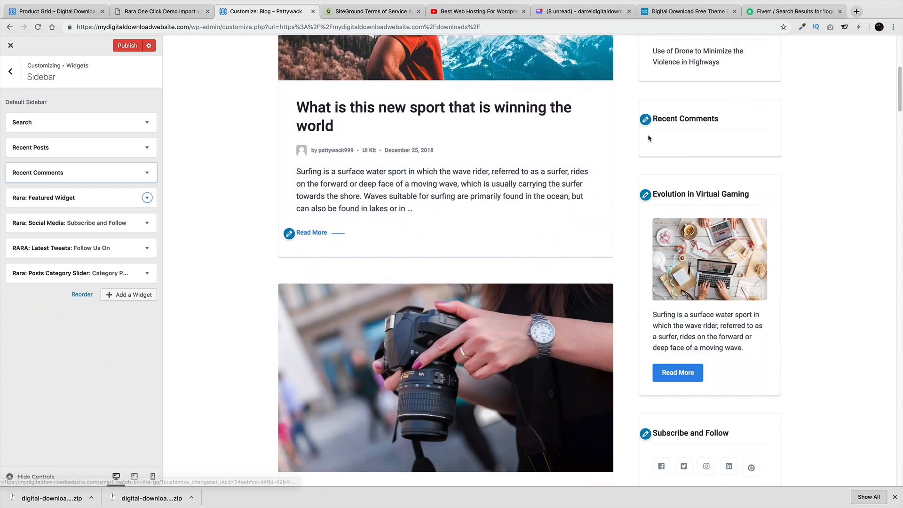
pyautogui.click(146, 173)
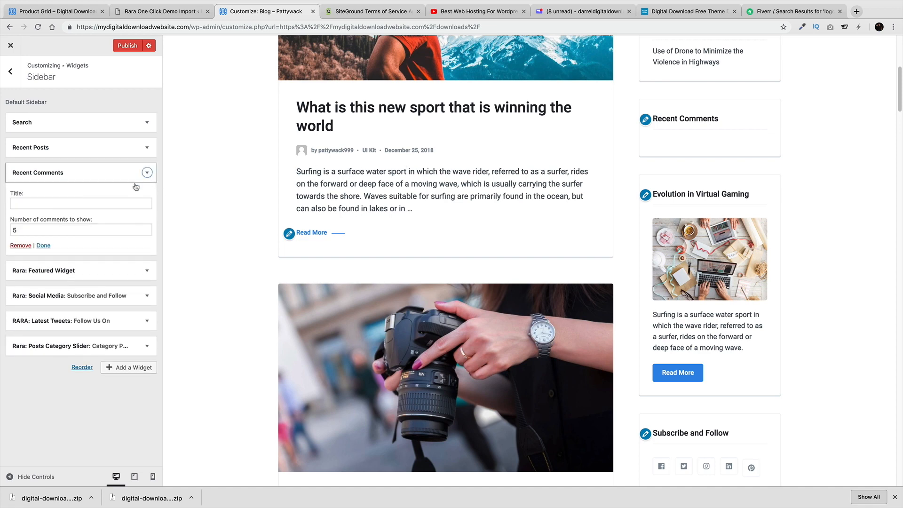
pyautogui.click(21, 246)
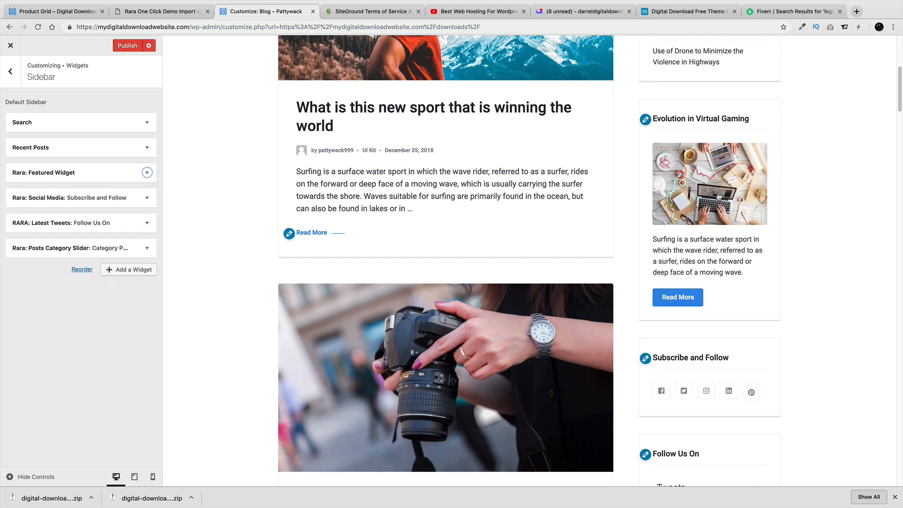
# Add and then delete a Client Logo widget, and publish the sidebar changes
pyautogui.scroll(-3, 764, 291)
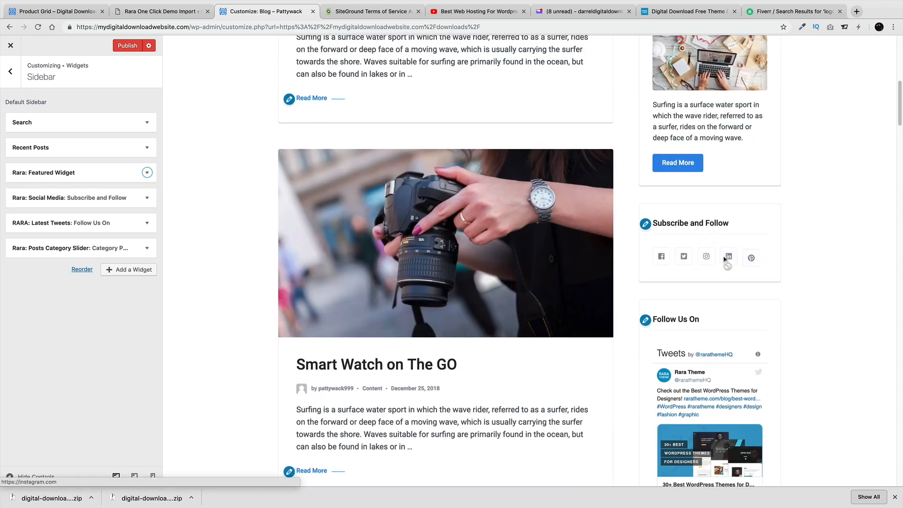
pyautogui.scroll(-1, 709, 256)
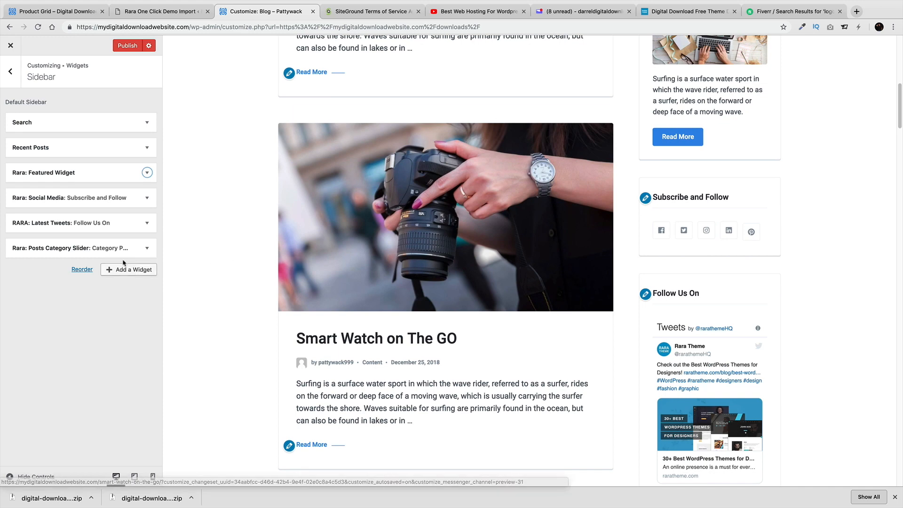
pyautogui.click(136, 248)
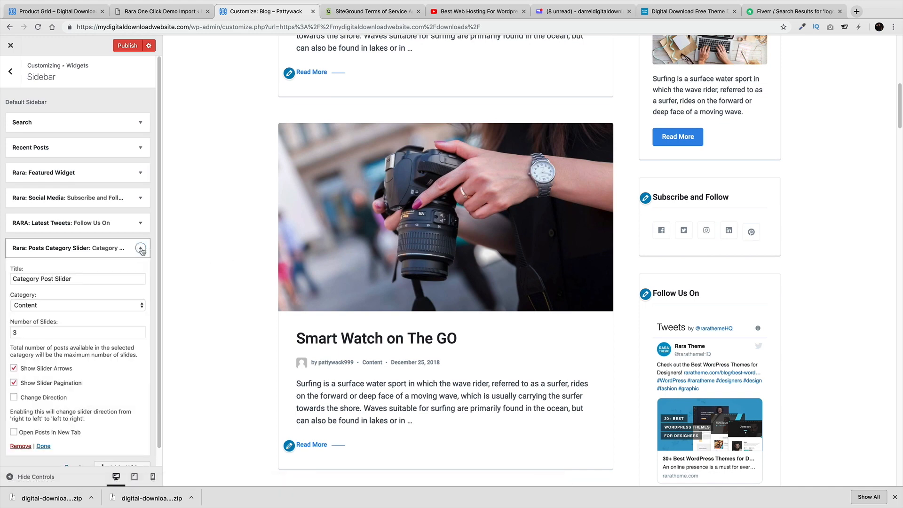
pyautogui.click(141, 248)
pyautogui.scroll(-1, 330, 324)
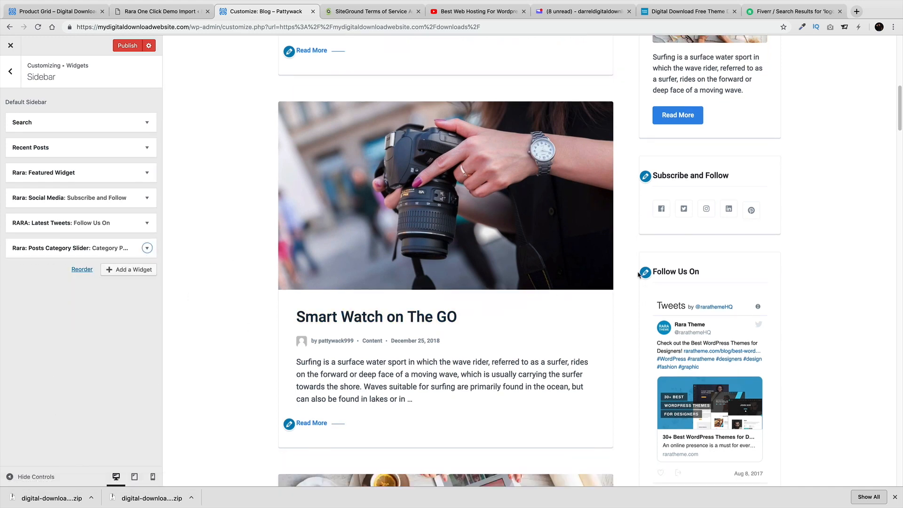
pyautogui.click(127, 269)
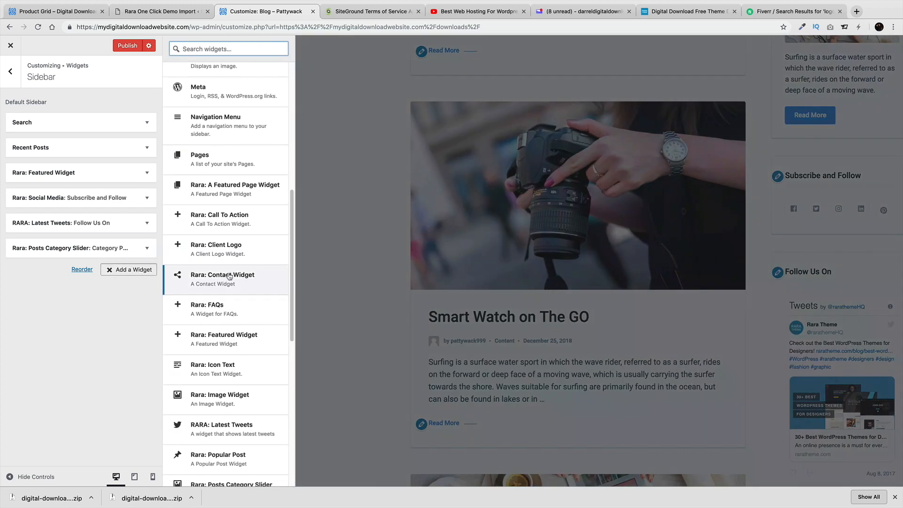
pyautogui.click(237, 250)
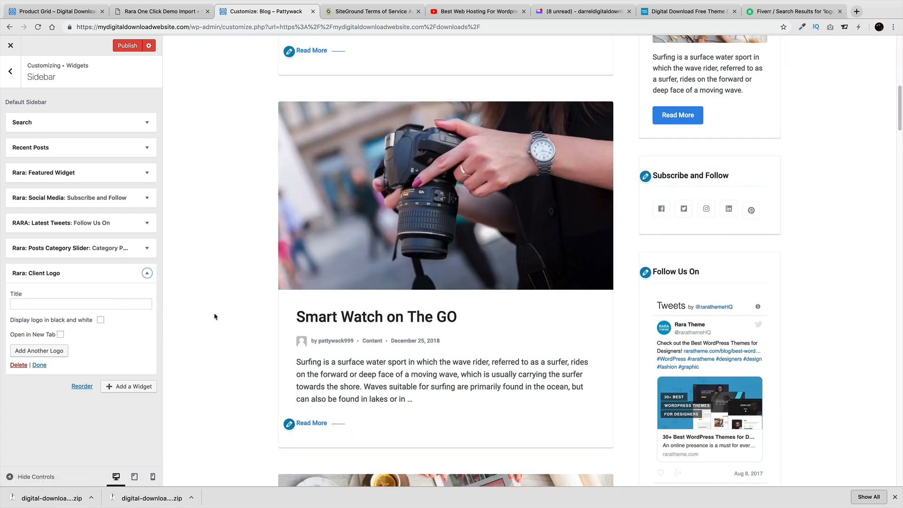
pyautogui.scroll(-3, 213, 314)
pyautogui.scroll(-4, 593, 376)
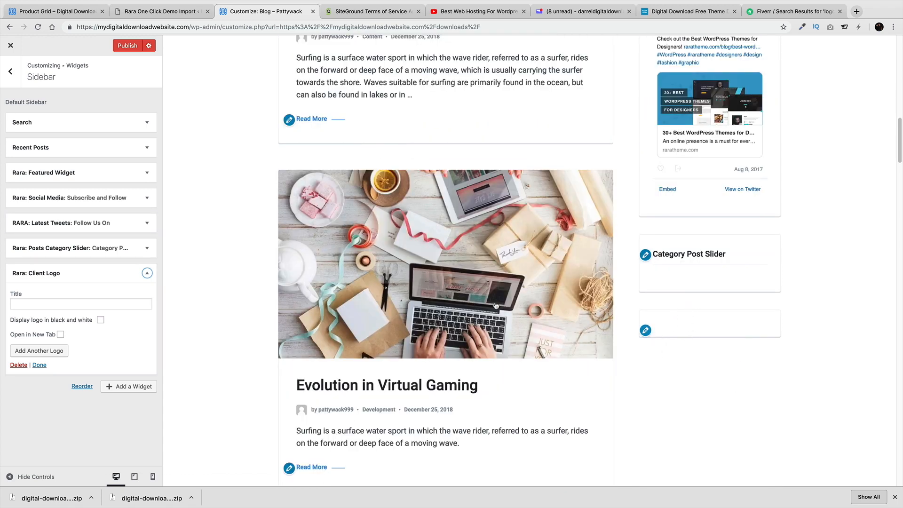
pyautogui.click(19, 365)
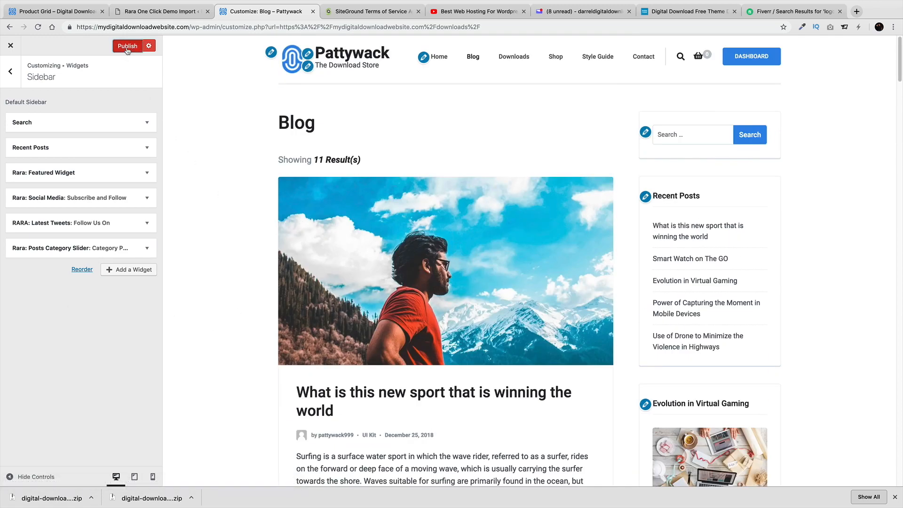
pyautogui.click(127, 47)
# Inspect the Footer One Text widget's content and title field
pyautogui.click(10, 71)
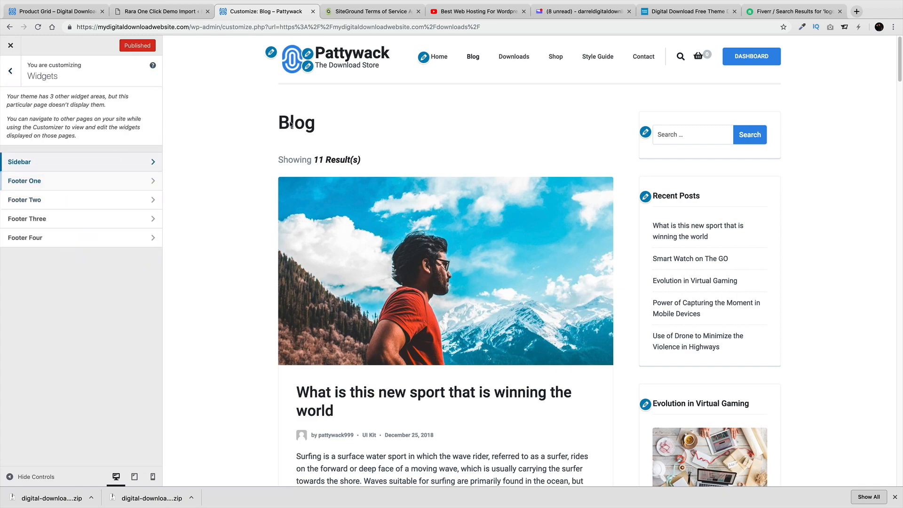
pyautogui.scroll(-15, 268, 258)
pyautogui.scroll(-10, 269, 261)
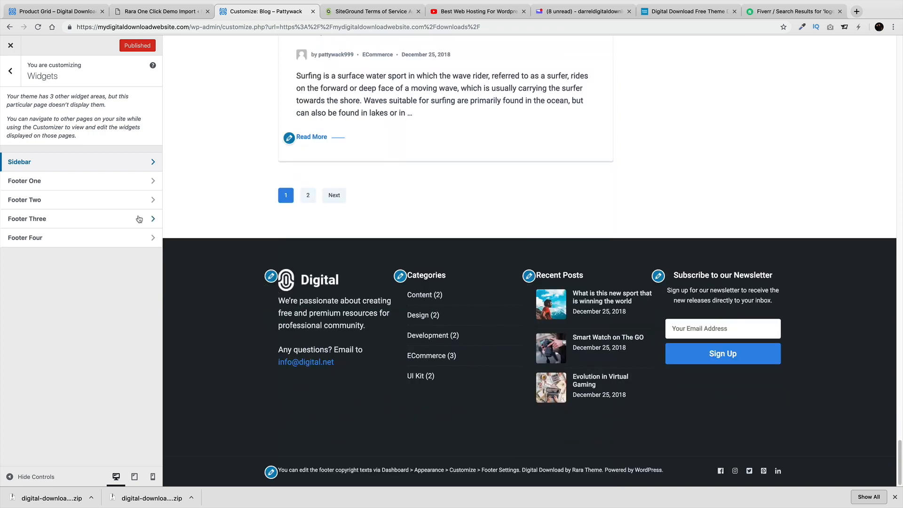
pyautogui.click(40, 186)
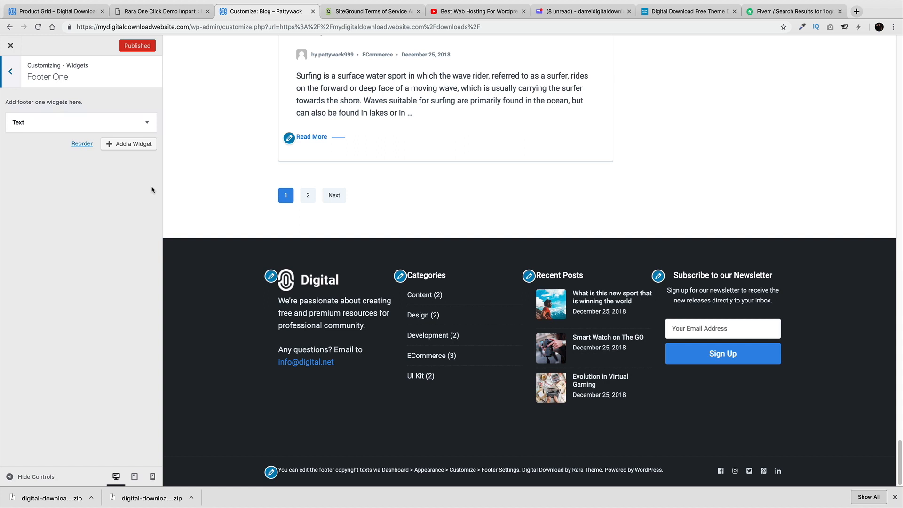
pyautogui.click(140, 127)
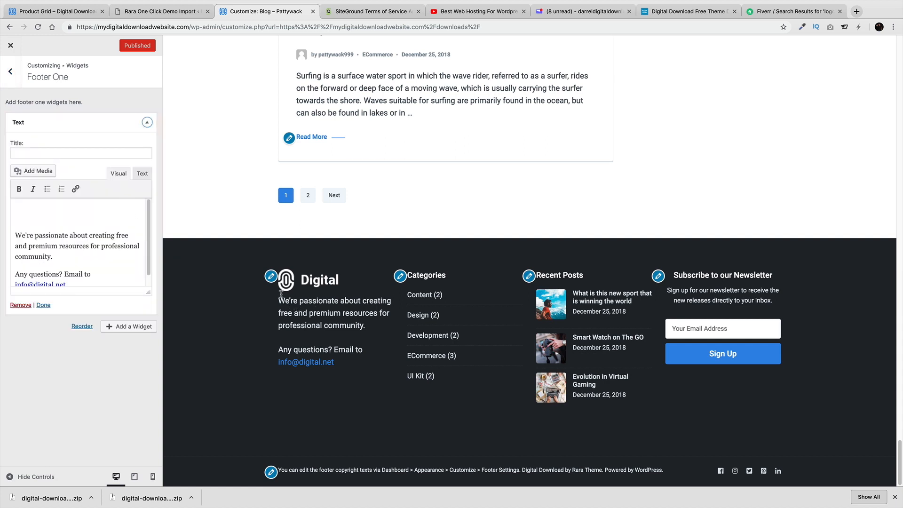
pyautogui.click(60, 221)
pyautogui.click(60, 221)
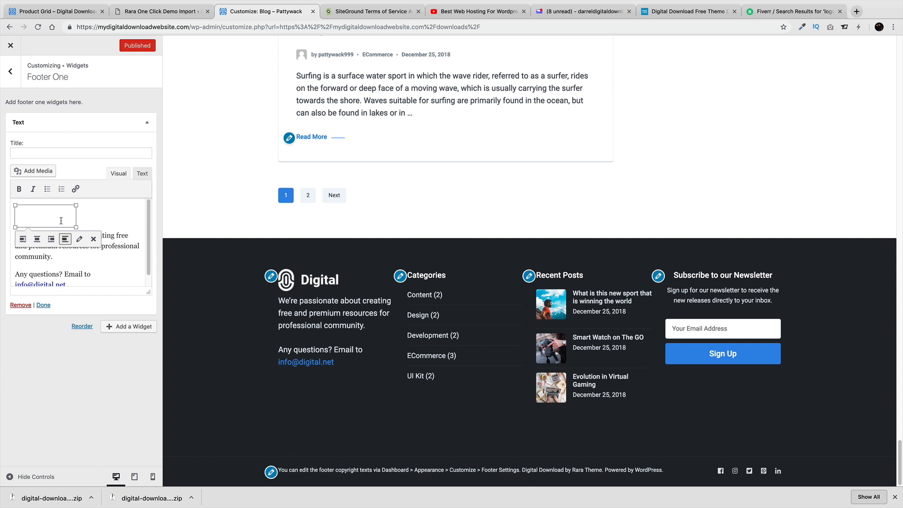
pyautogui.click(56, 153)
# Review Footer Two, then the Recent Posts widget in Footer Three
pyautogui.click(11, 72)
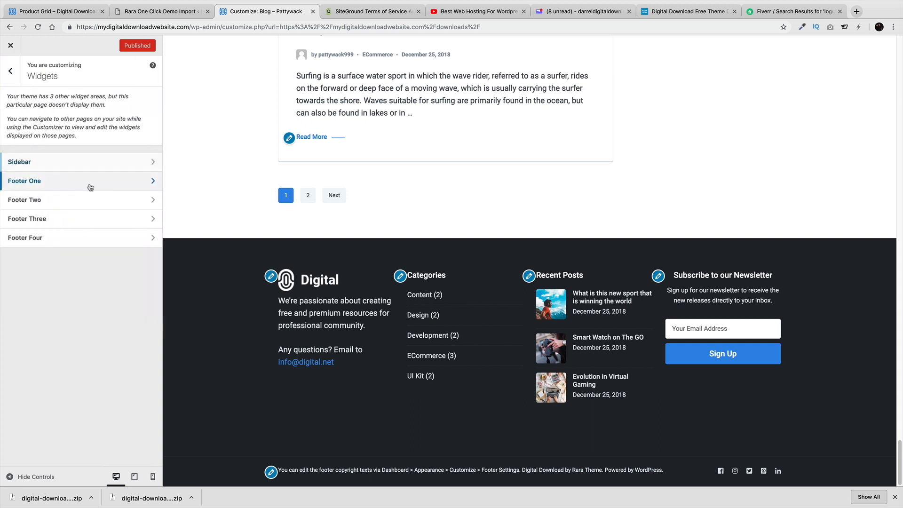
pyautogui.click(97, 199)
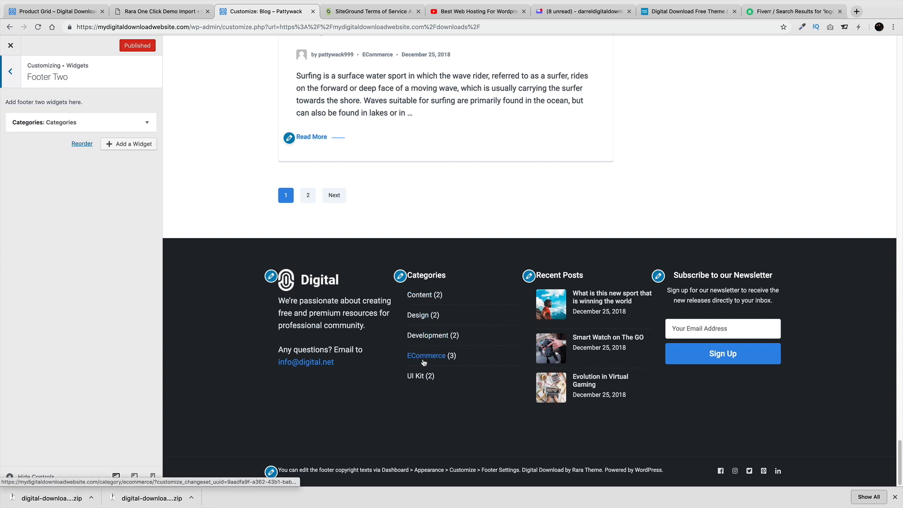
pyautogui.click(10, 71)
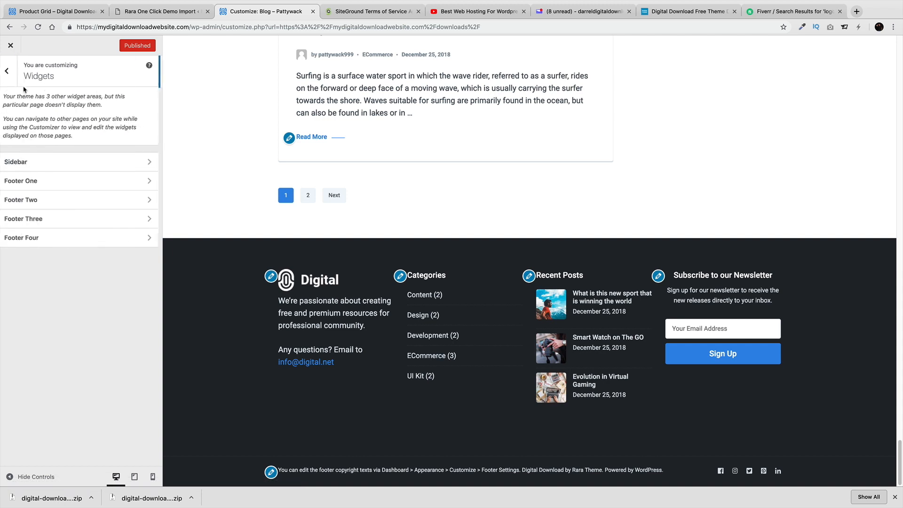
pyautogui.click(60, 222)
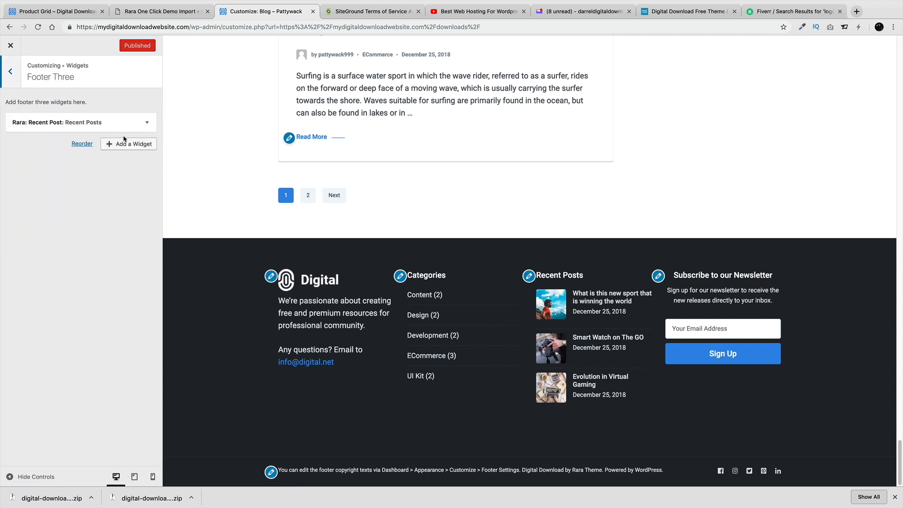
pyautogui.click(146, 124)
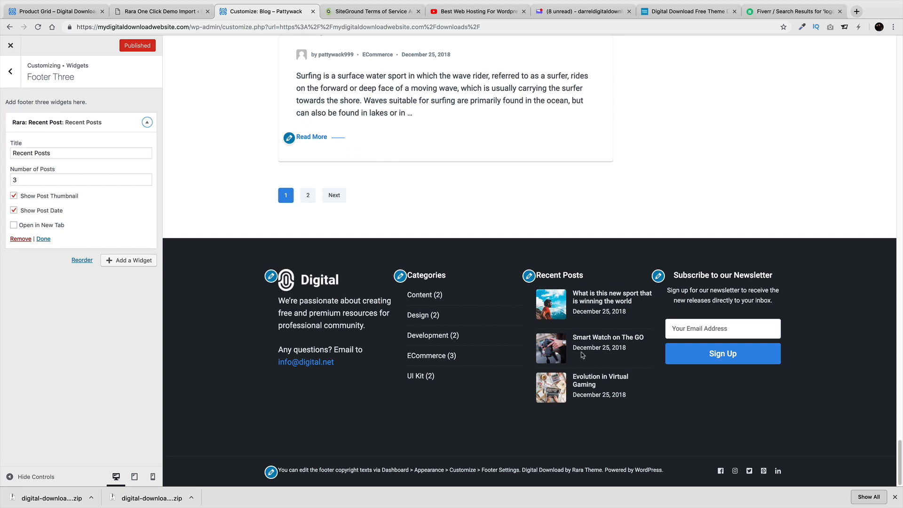
# Check Footer Four's Email Newsletter widget and return to the main Customizer menu
pyautogui.click(10, 71)
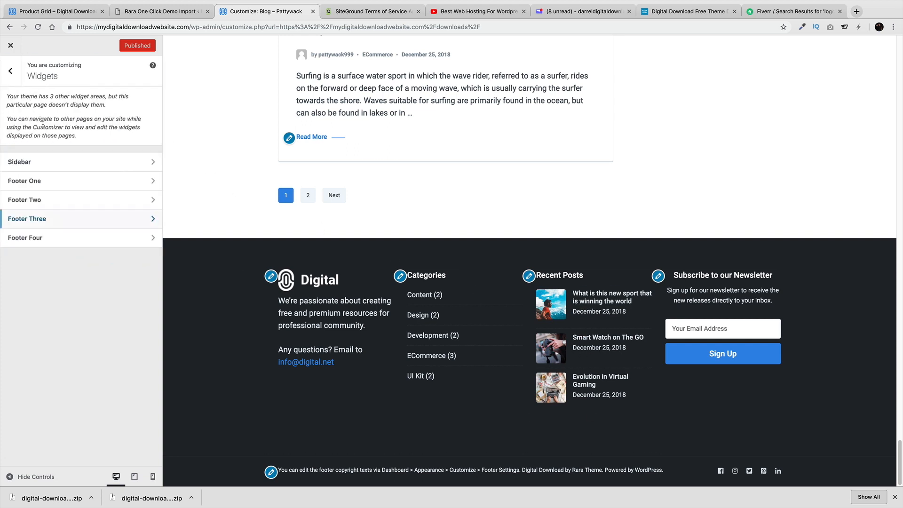
pyautogui.click(46, 236)
pyautogui.click(140, 127)
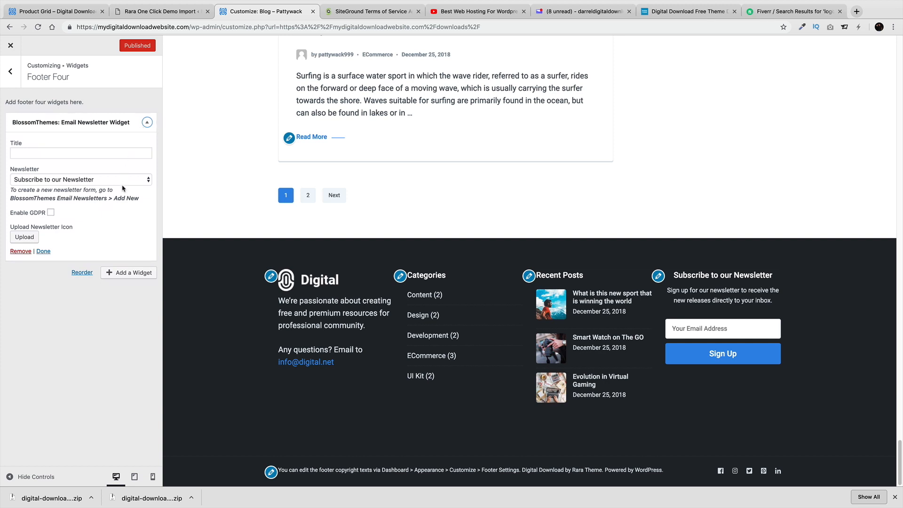
pyautogui.click(10, 85)
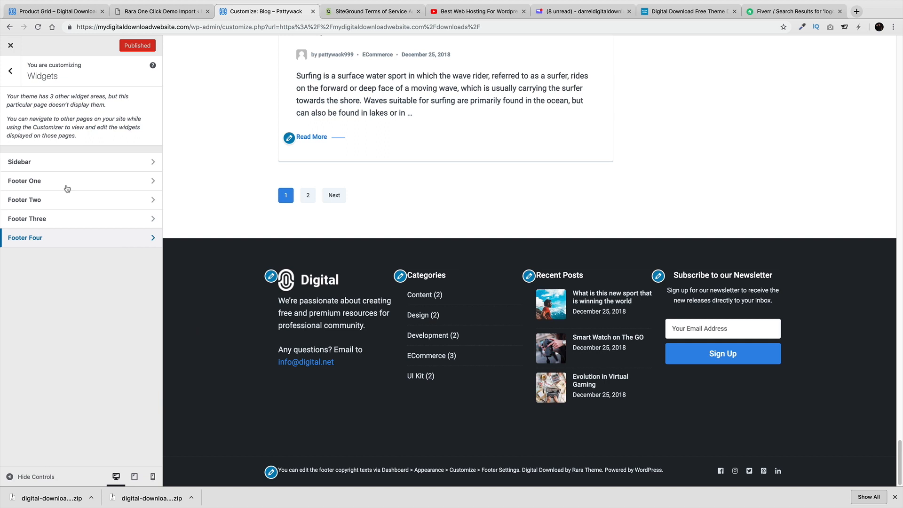
pyautogui.click(10, 71)
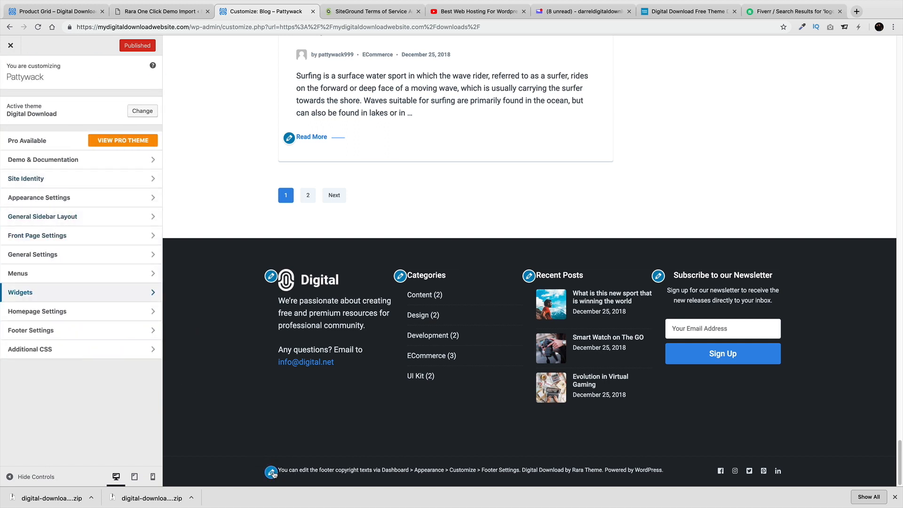
# Confirm the static homepage remains set to the Home page
pyautogui.click(120, 312)
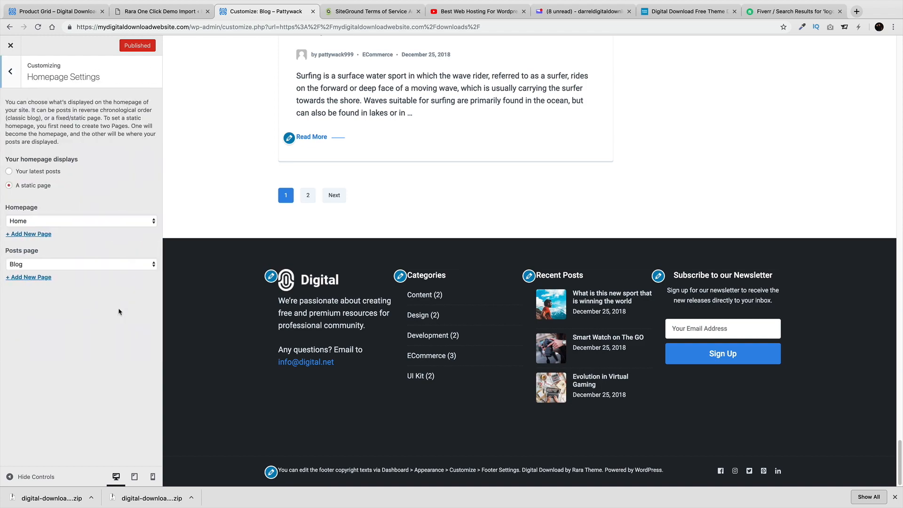
pyautogui.scroll(20, 222, 329)
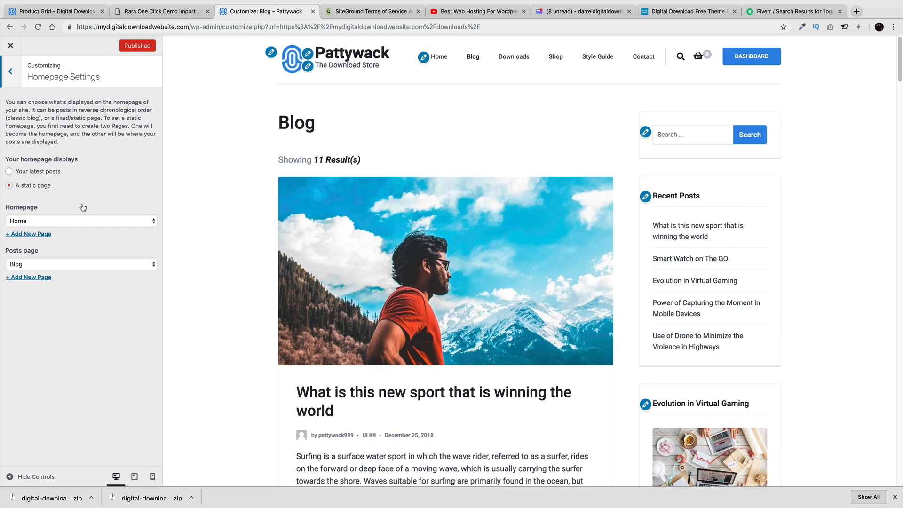
pyautogui.click(30, 224)
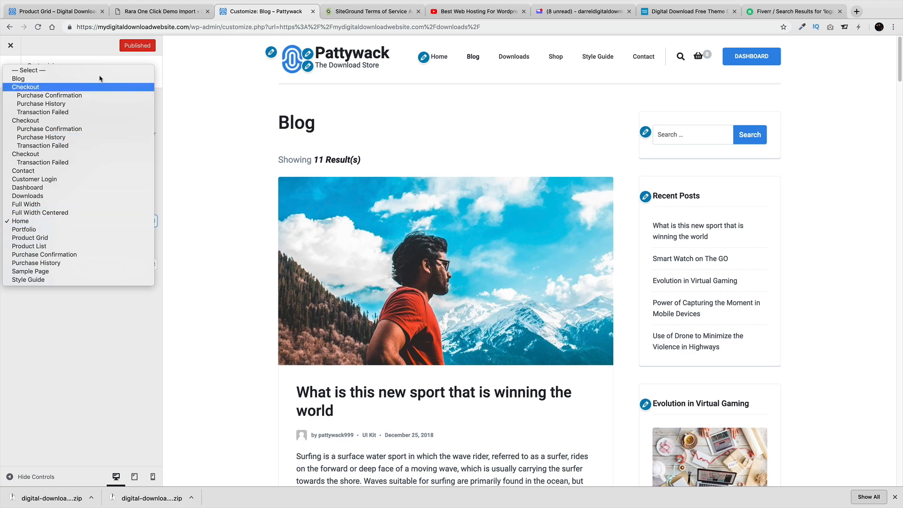
pyautogui.click(82, 221)
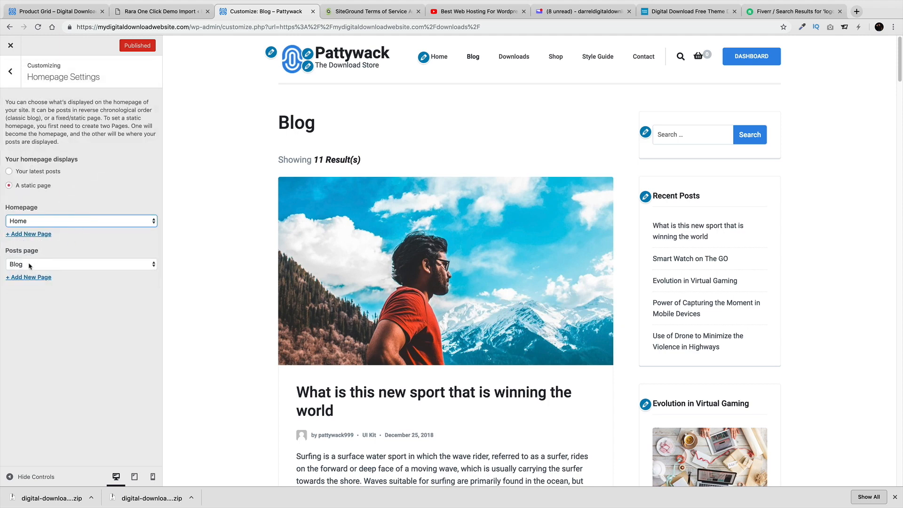
pyautogui.scroll(-4, 188, 282)
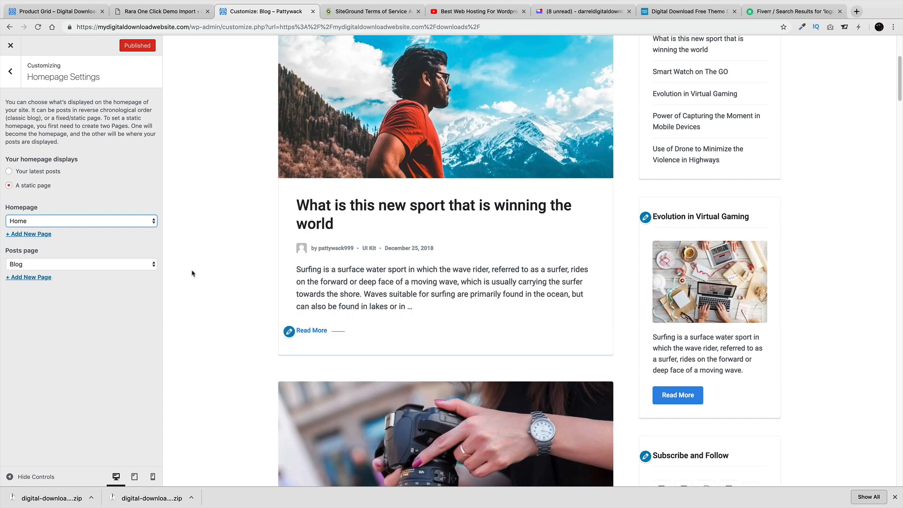
pyautogui.click(10, 72)
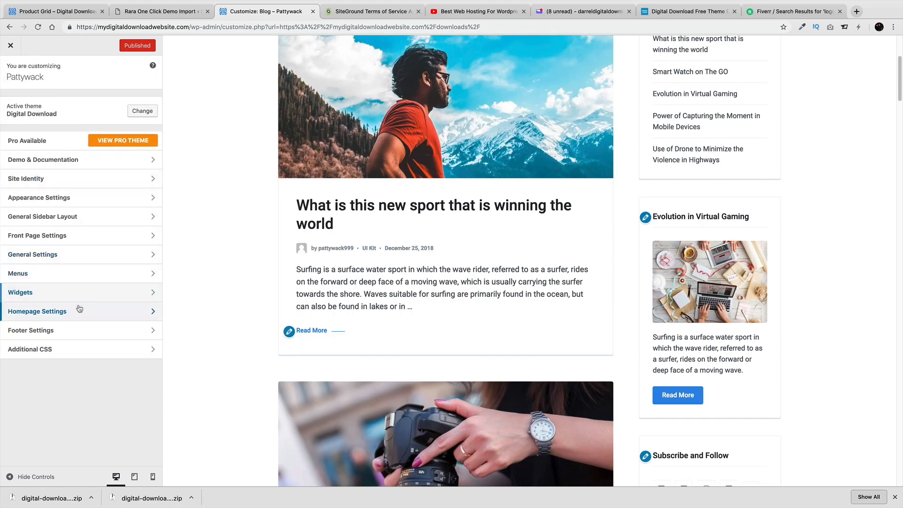
# Open the Customizer's Footer Settings section
pyautogui.scroll(-1, 192, 316)
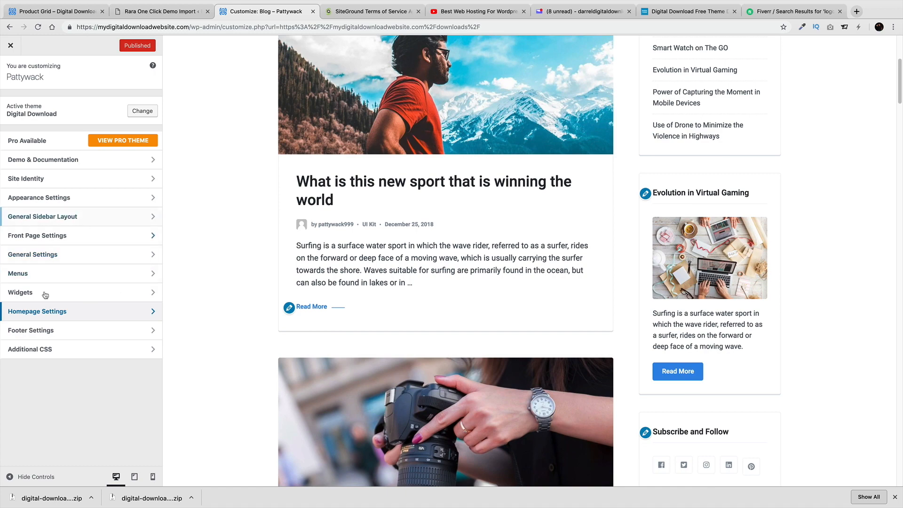
pyautogui.scroll(-3, 269, 292)
pyautogui.scroll(-20, 269, 292)
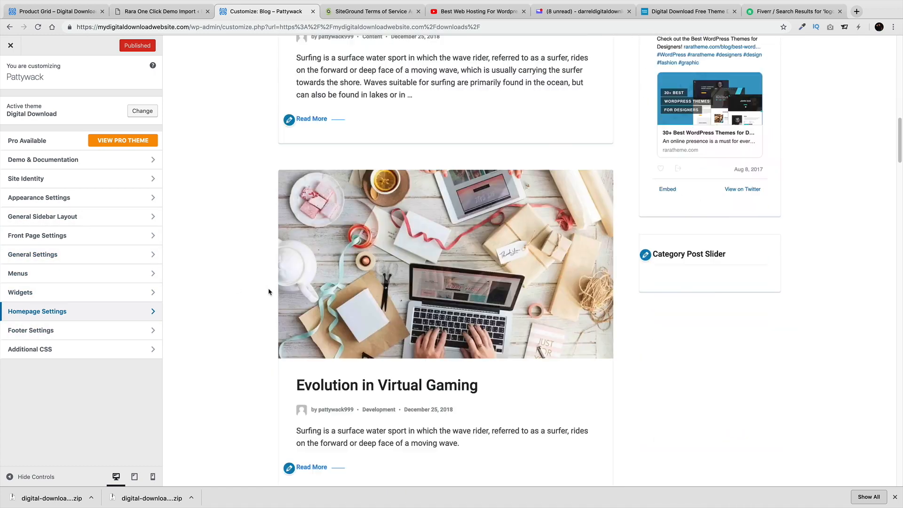
pyautogui.click(87, 336)
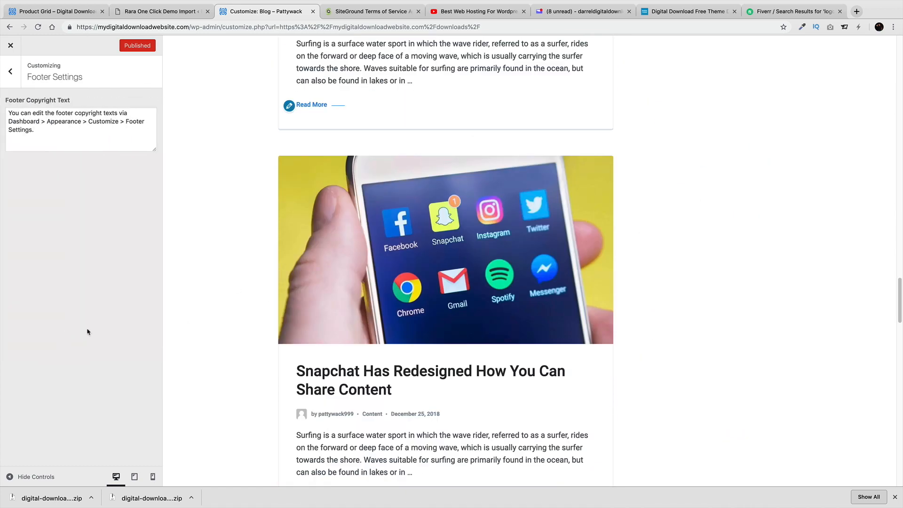
# Select all of the footer copyright text
pyautogui.scroll(-20, 217, 358)
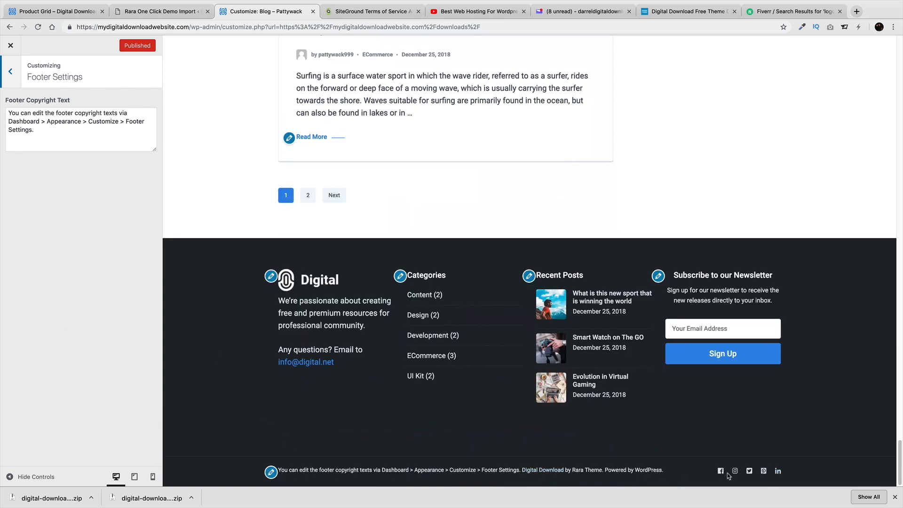
pyautogui.click(62, 139)
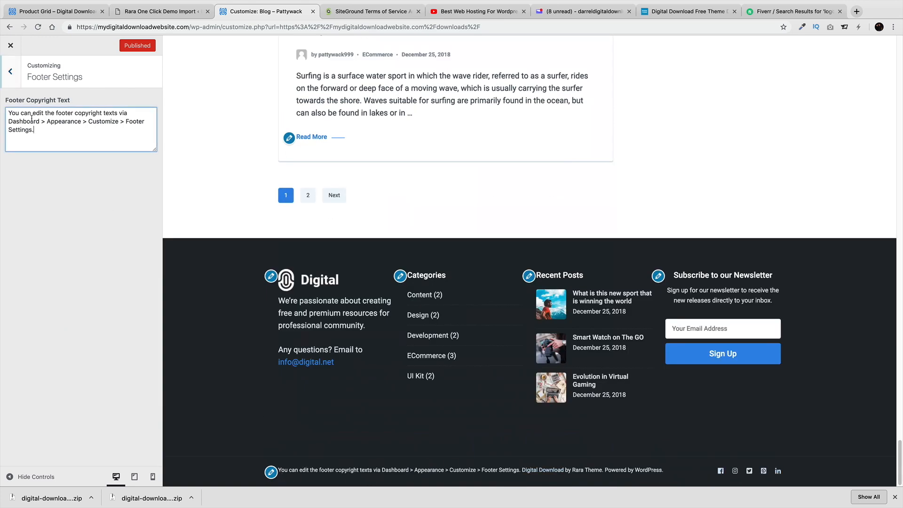
pyautogui.press('super+a')
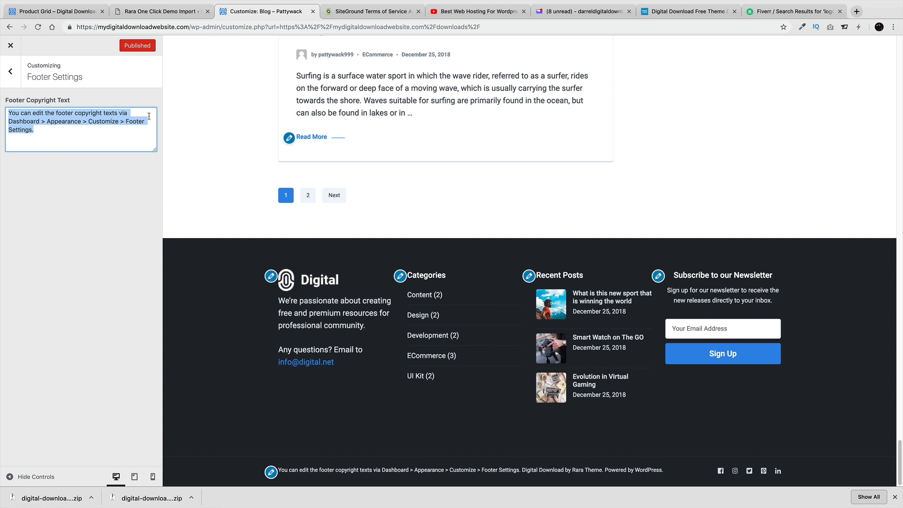
# Close the Customizer, visit the homepage, and go to the admin Dashboard
pyautogui.click(10, 46)
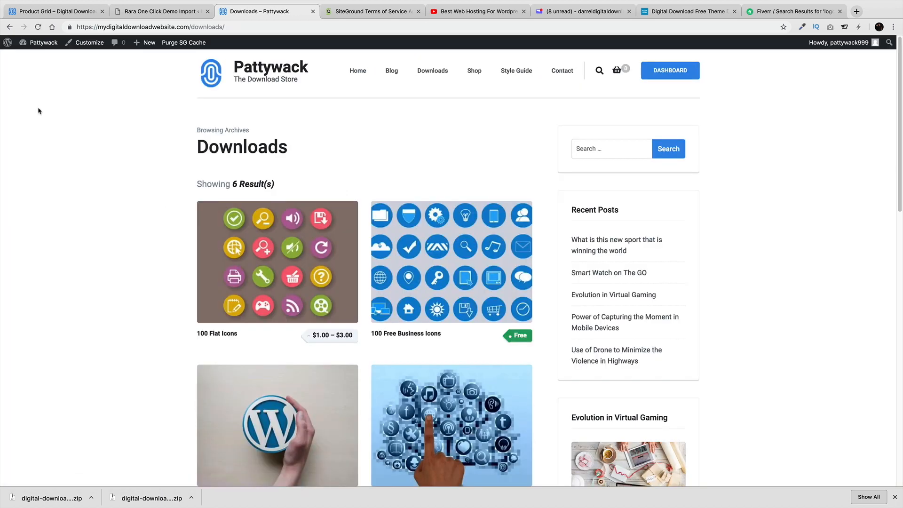
pyautogui.click(357, 71)
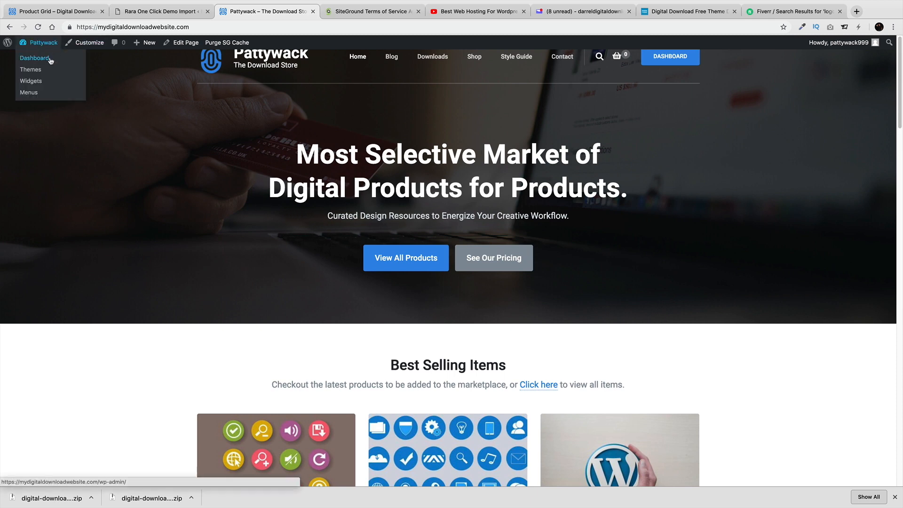
pyautogui.click(51, 59)
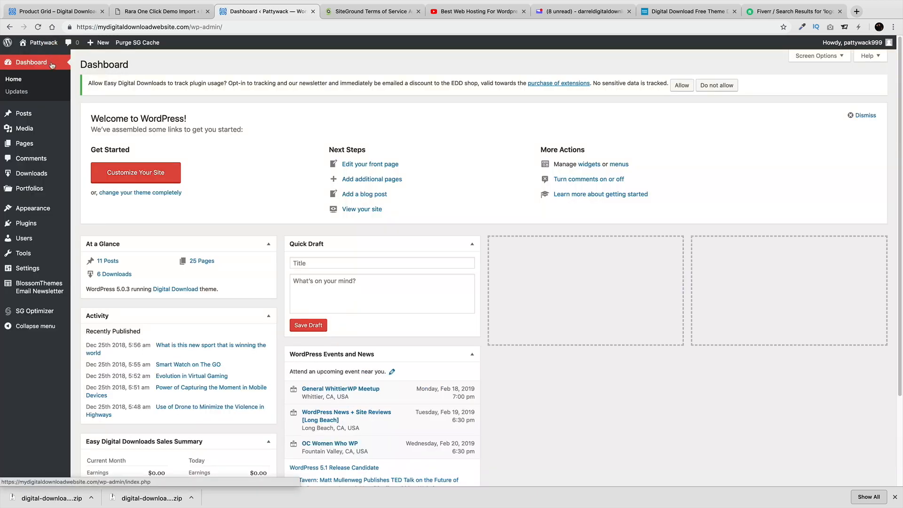
# Move all six sample downloads to the trash with a bulk action
pyautogui.moveTo(39, 171)
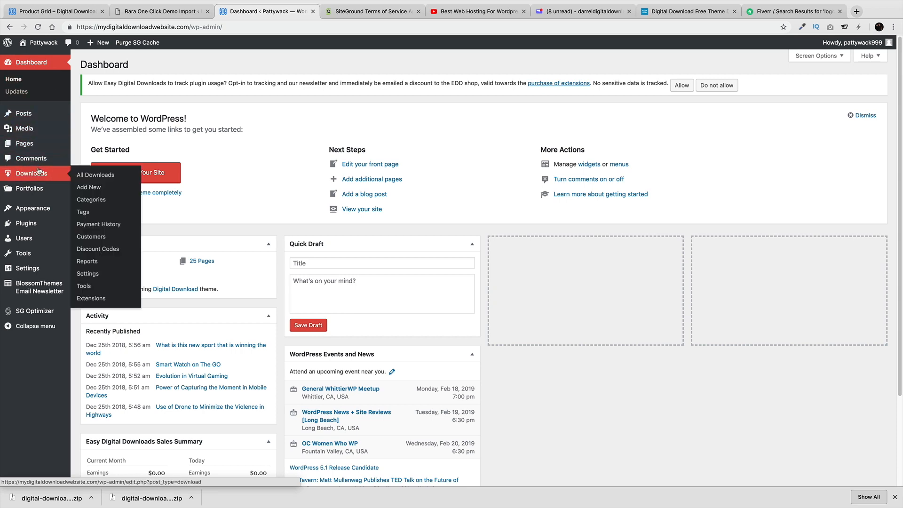
pyautogui.click(94, 175)
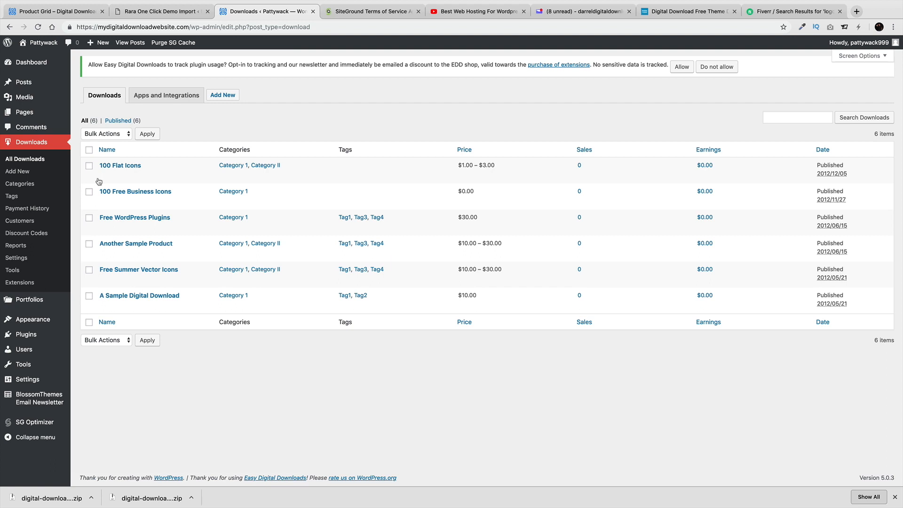
pyautogui.moveTo(103, 173)
pyautogui.moveTo(179, 248)
pyautogui.click(89, 149)
pyautogui.click(107, 133)
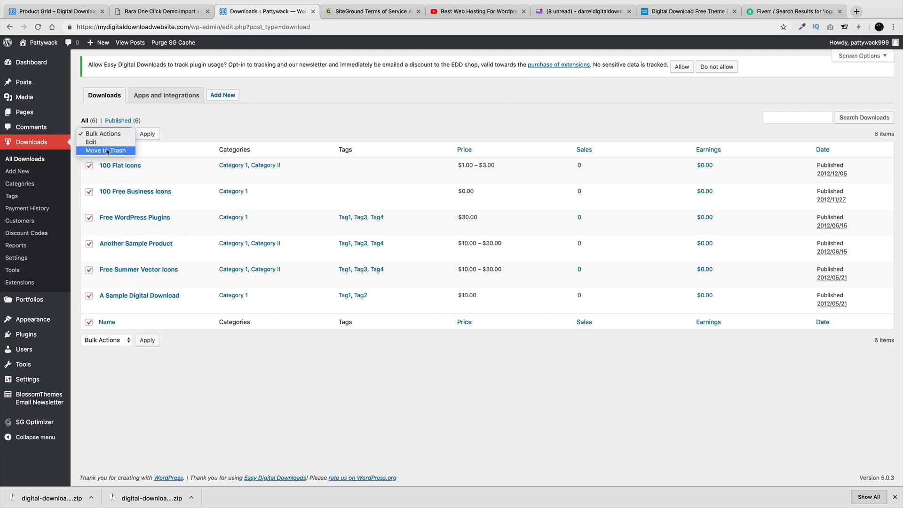
pyautogui.click(108, 149)
pyautogui.click(142, 135)
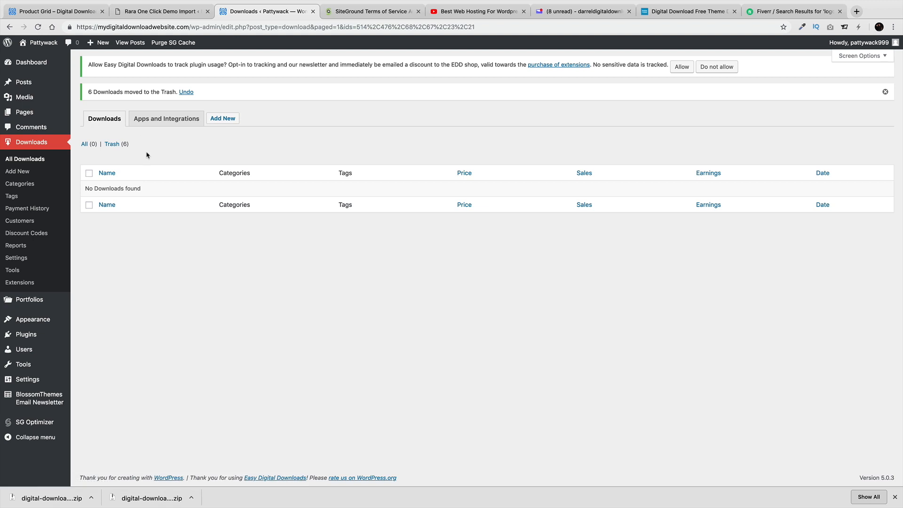
# Bulk-delete both existing download categories
pyautogui.click(34, 184)
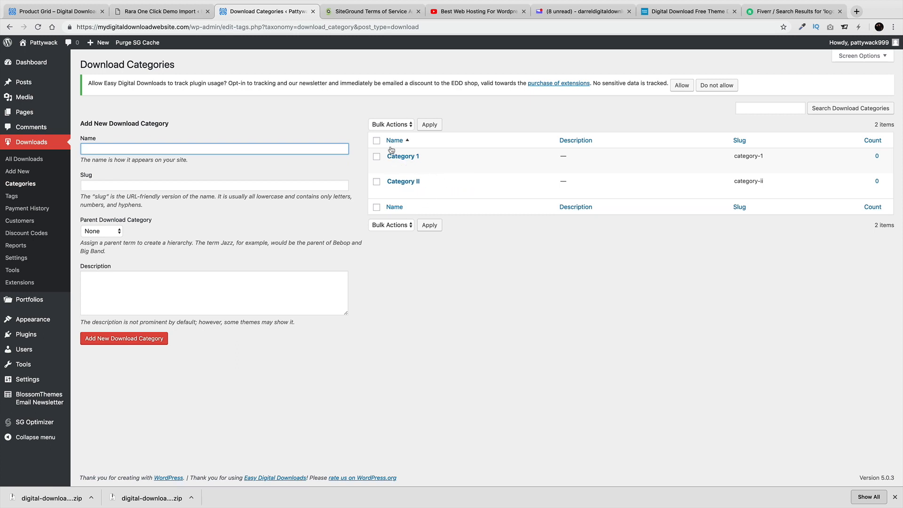
pyautogui.click(376, 140)
pyautogui.click(385, 124)
pyautogui.click(383, 132)
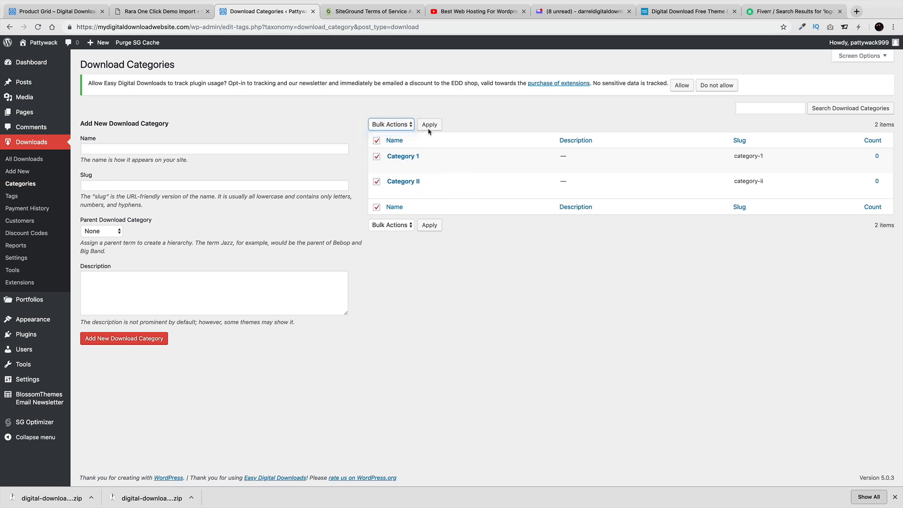
pyautogui.click(429, 124)
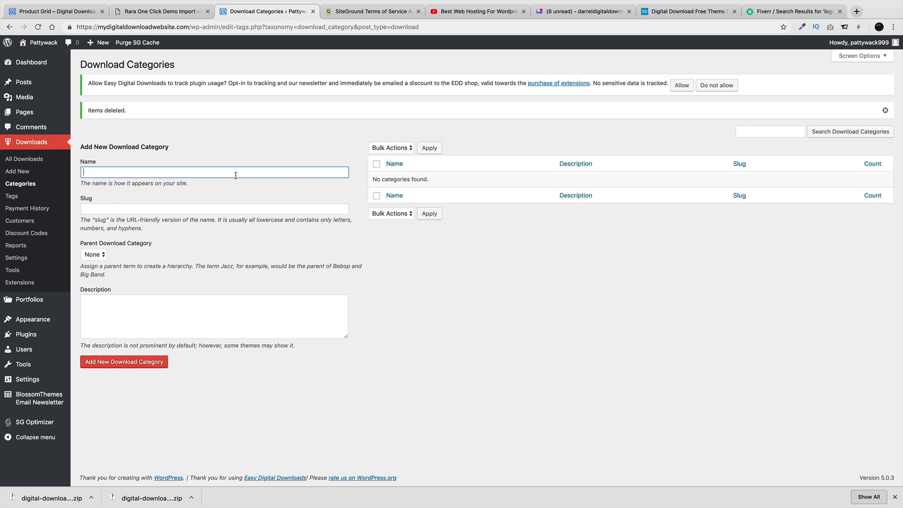
# Create download categories named Images and Software, then go to All Downloads
pyautogui.write('W')
pyautogui.click(158, 366)
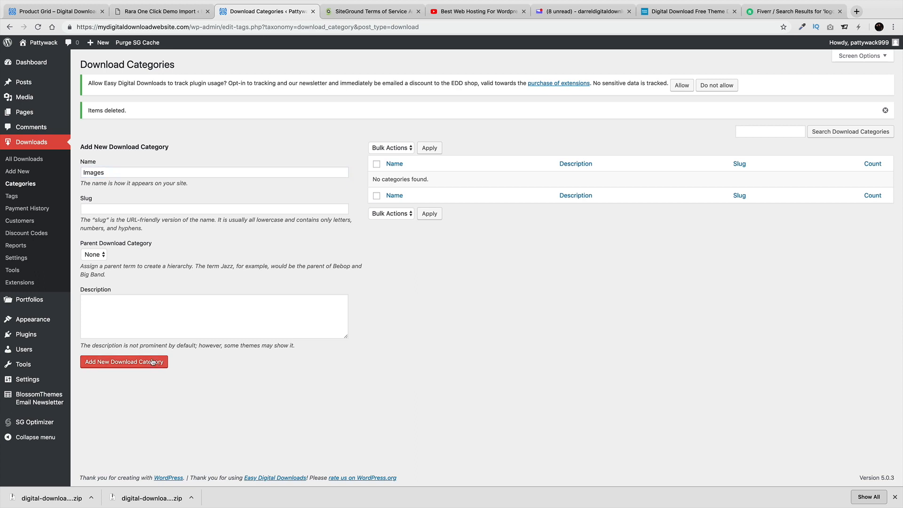
pyautogui.click(152, 361)
pyautogui.click(170, 171)
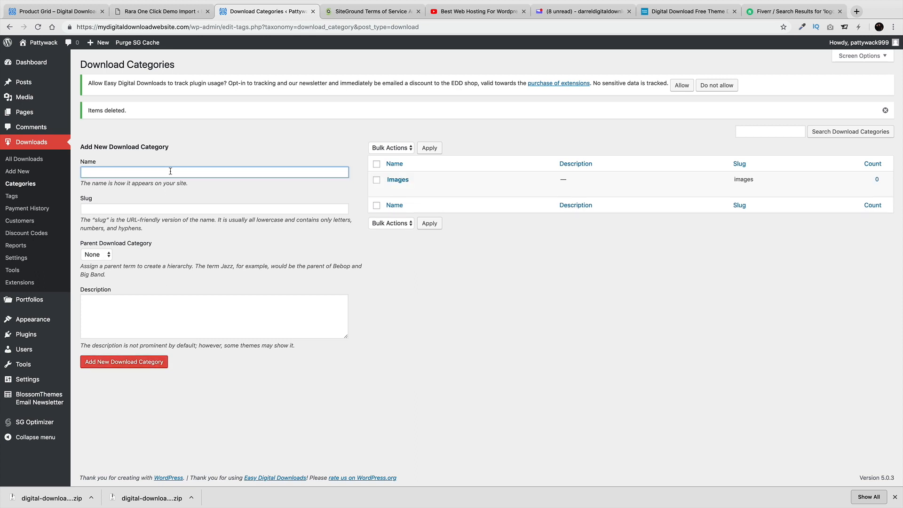
pyautogui.write('Software')
pyautogui.click(135, 363)
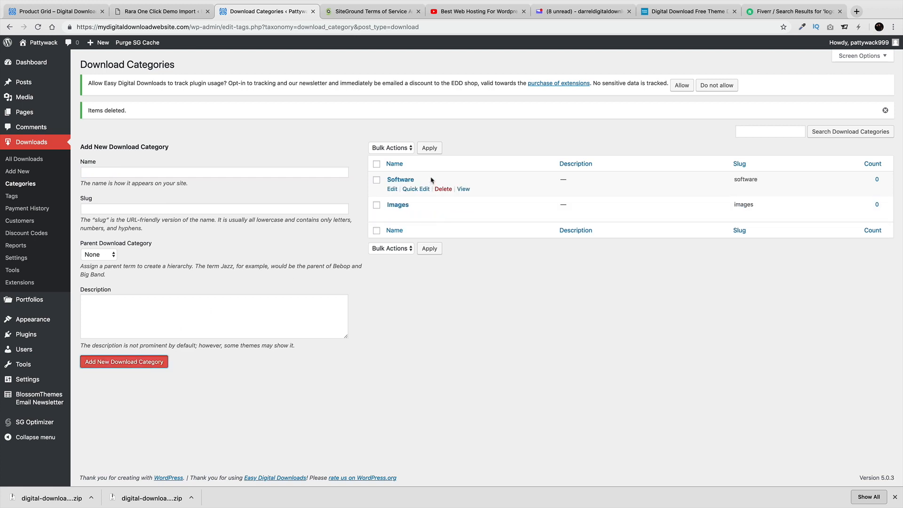
pyautogui.click(23, 160)
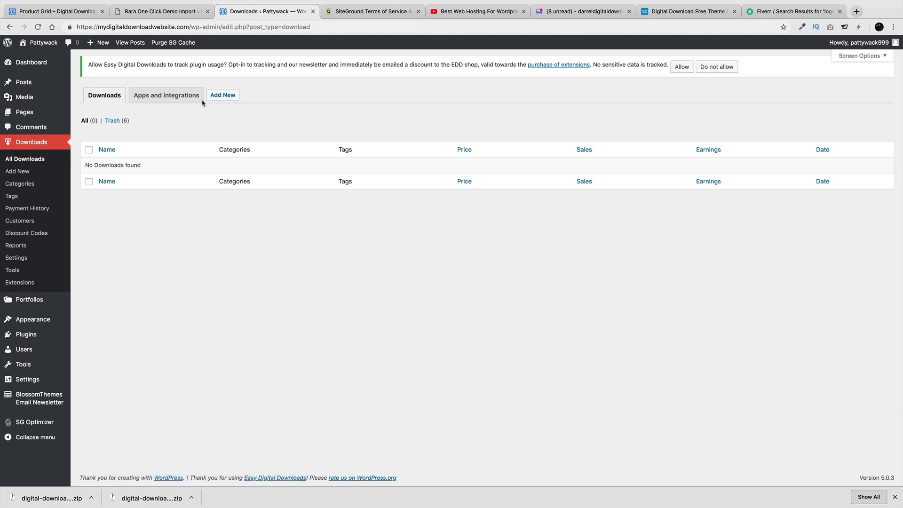
# Start a new download titled 'Girls Photoshop' with subtitle 'A picture of girls for your website'
pyautogui.click(222, 96)
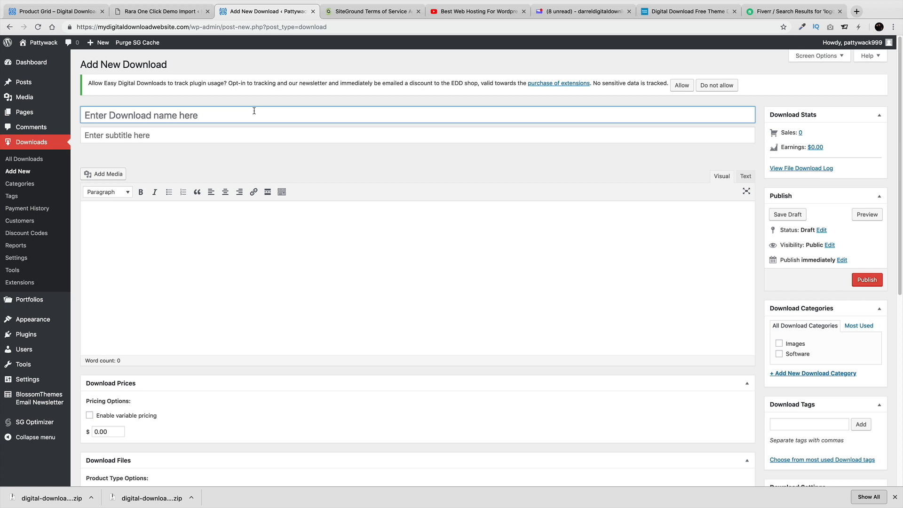
pyautogui.write('Gior')
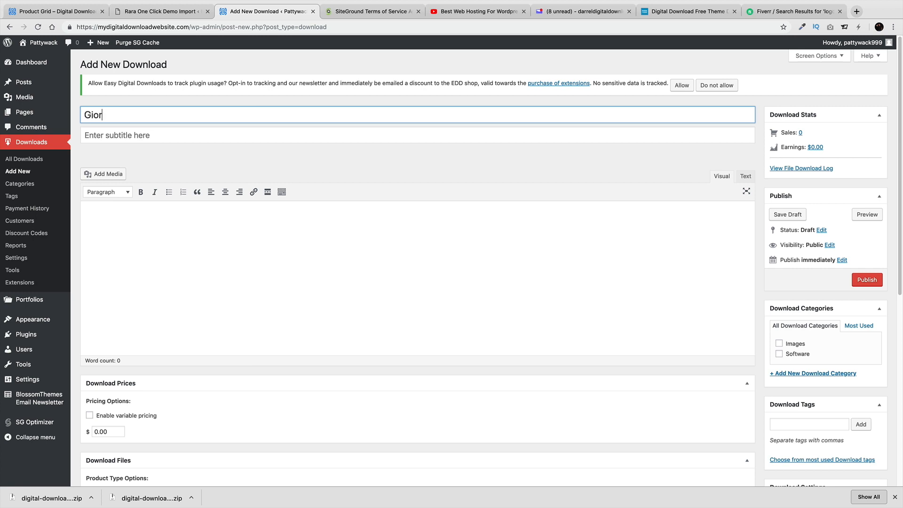
pyautogui.write('ls')
pyautogui.press('BackSpace')
pyautogui.press('BackSpace')
pyautogui.press('BackSpace')
pyautogui.write('s Photoshop')
pyautogui.press('Tab')
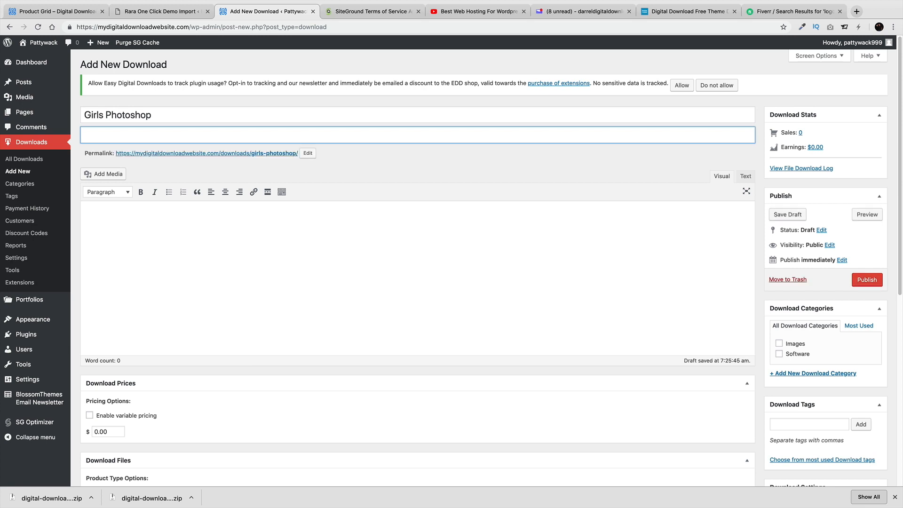
pyautogui.write('A pictiure')
pyautogui.write('ure of ')
pyautogui.write('girls for your website')
pyautogui.click(863, 10)
# Search Google for 'dummy text' and open lipsum.com
pyautogui.write('dummt')
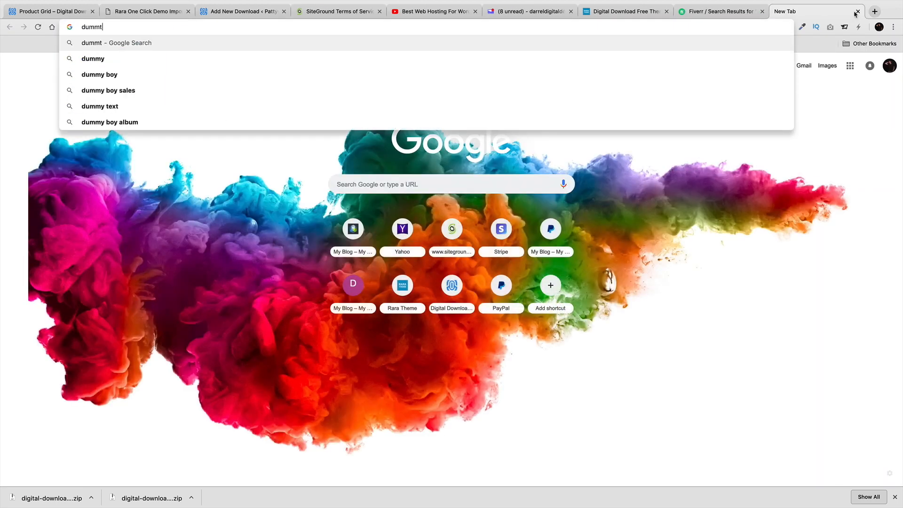
pyautogui.press('BackSpace')
pyautogui.write('y text')
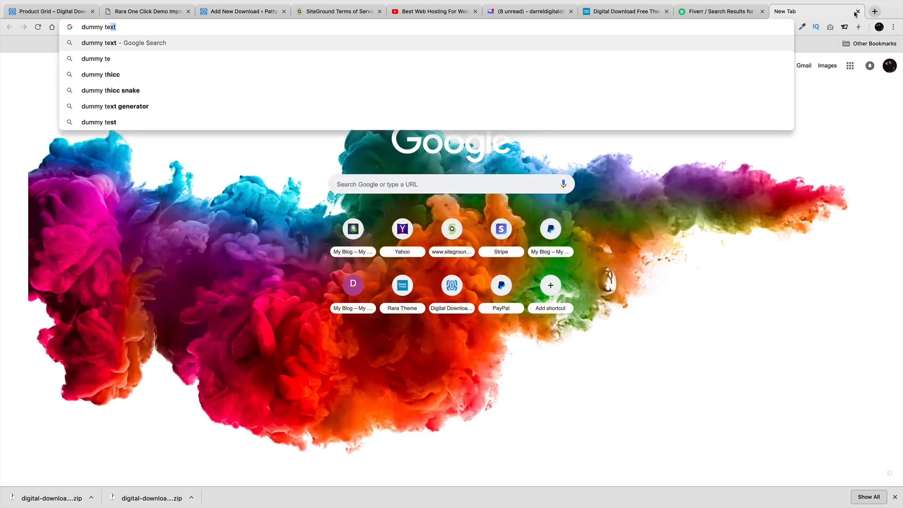
pyautogui.press('Return')
pyautogui.click(200, 119)
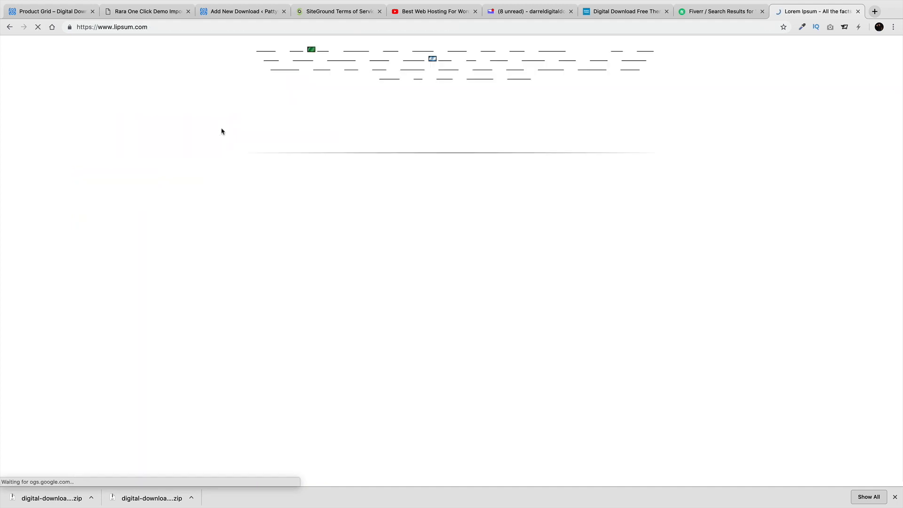
# Copy the 'What is Lorem Ipsum?' section and return to the Add New Download tab
pyautogui.moveTo(367, 241); pyautogui.dragTo(266, 210)
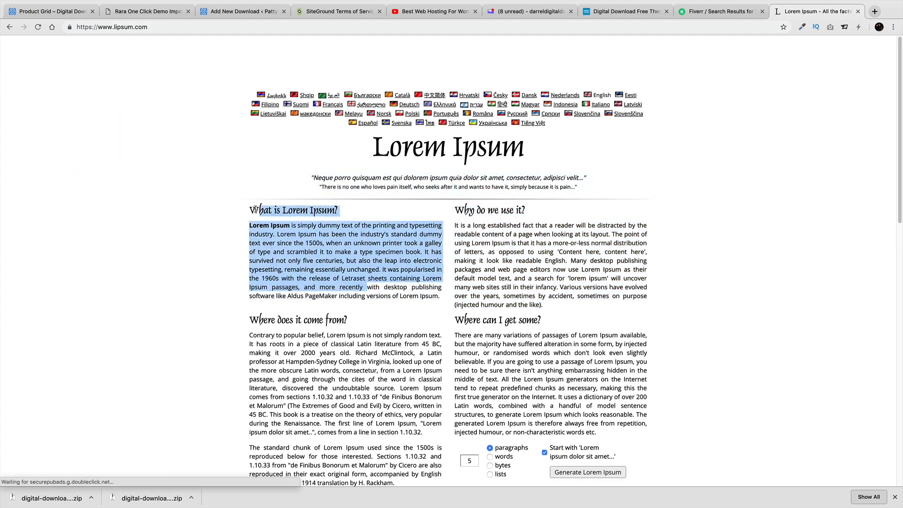
pyautogui.tripleClick(265, 212)
pyautogui.click(272, 227)
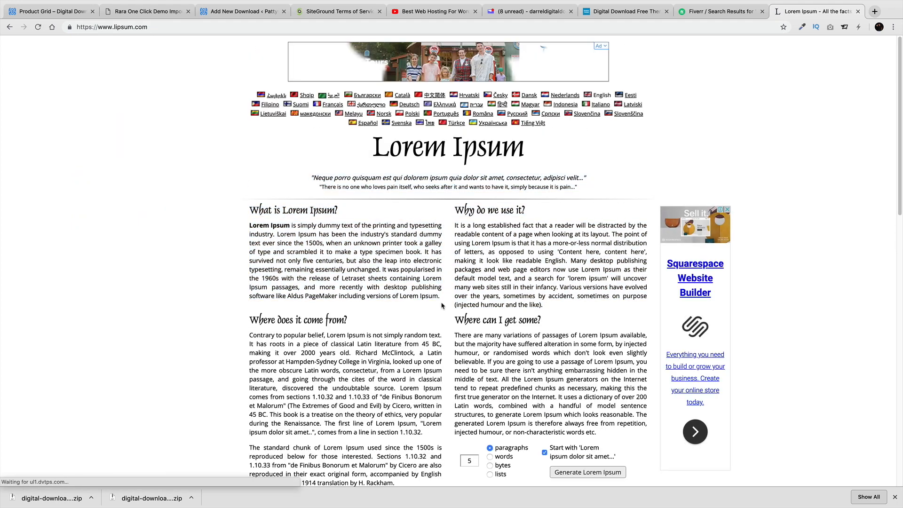
pyautogui.moveTo(441, 301); pyautogui.dragTo(250, 207)
pyautogui.rightClick(251, 212)
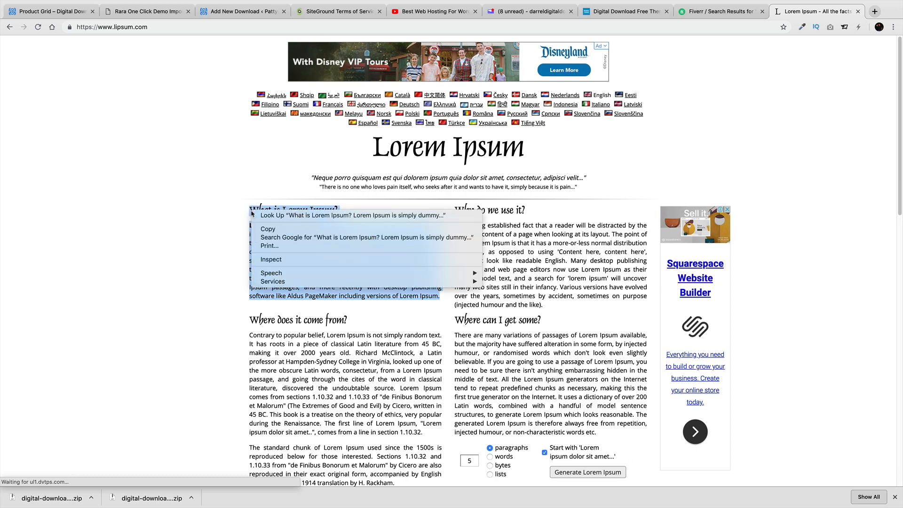
pyautogui.click(268, 229)
pyautogui.click(160, 27)
pyautogui.write('d')
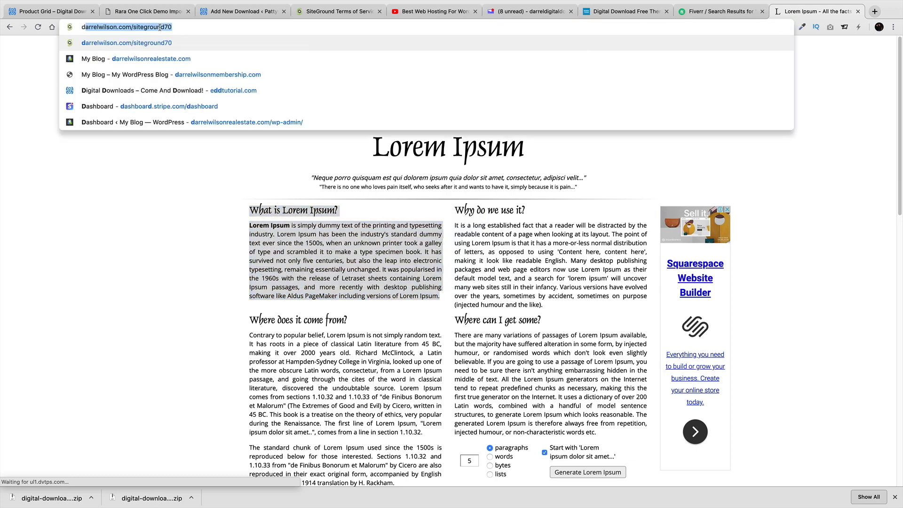
pyautogui.click(200, 11)
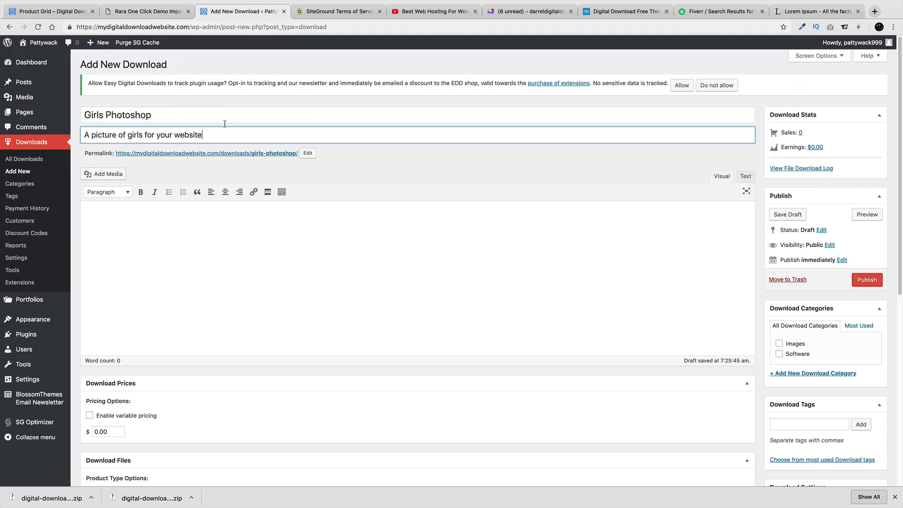
# Paste the Lorem Ipsum section as the description and set the price to 10
pyautogui.rightClick(120, 230)
pyautogui.click(134, 279)
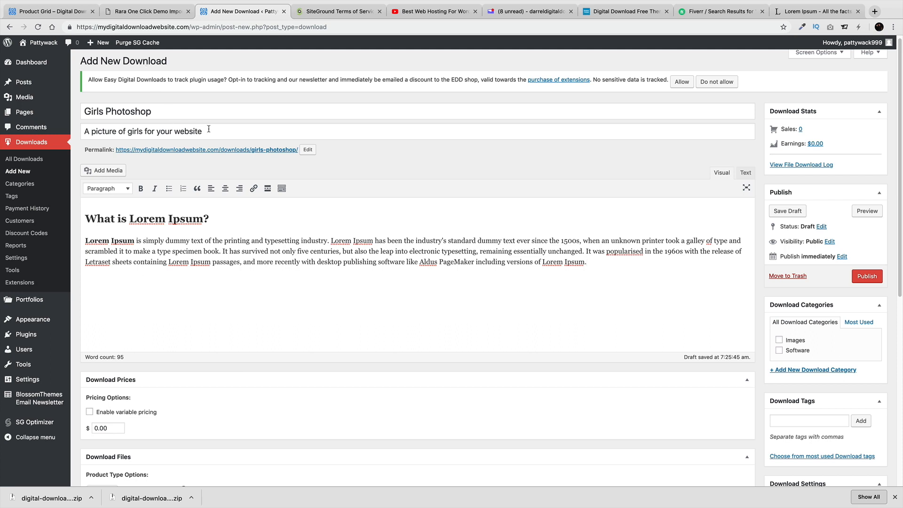
pyautogui.scroll(-5, 341, 267)
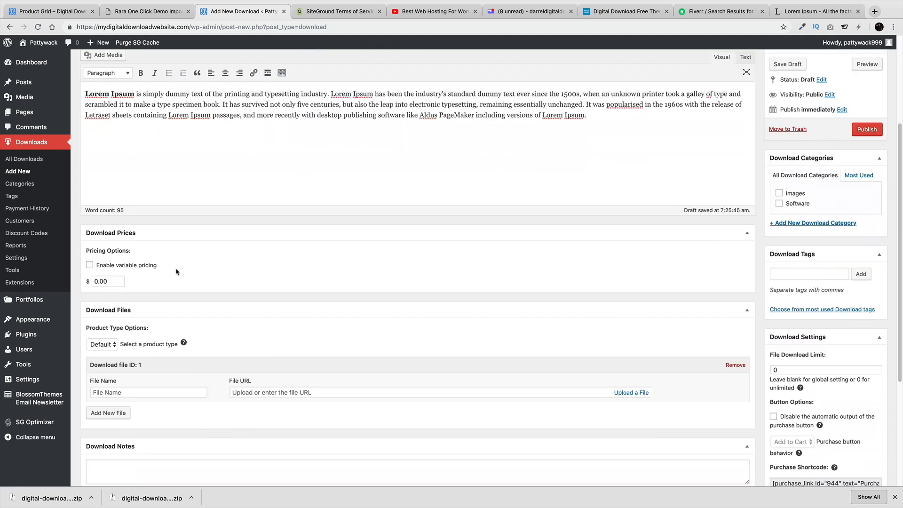
pyautogui.doubleClick(117, 280)
pyautogui.write('10')
# Try Bundle, revert the product type to Default, and name the first file 'Girls Photo'
pyautogui.scroll(-1, 123, 310)
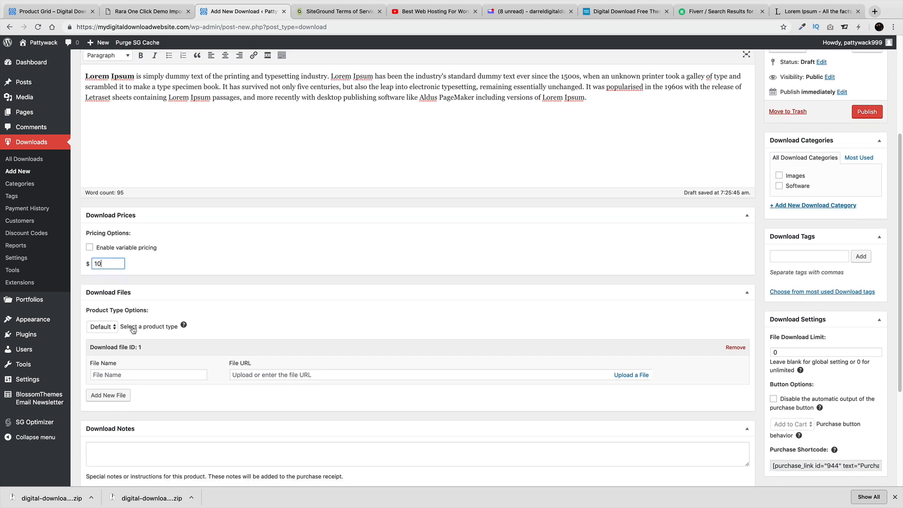
pyautogui.click(103, 326)
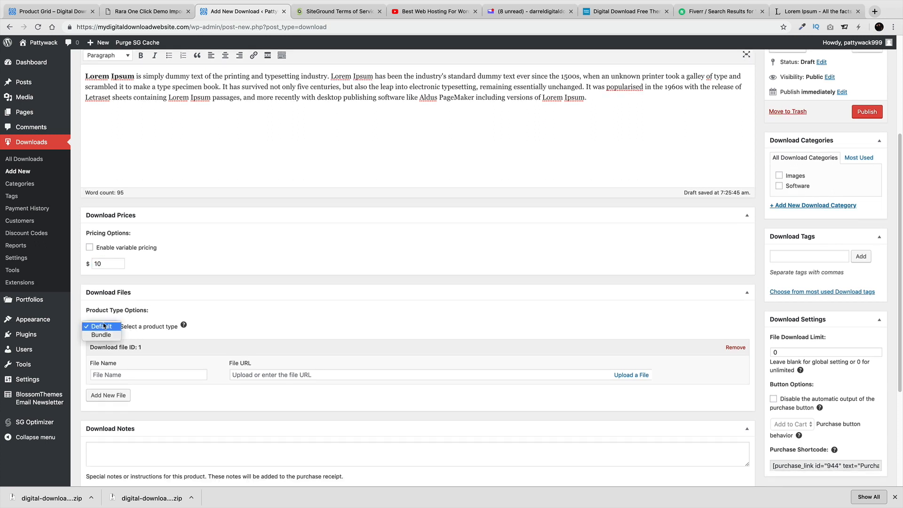
pyautogui.click(104, 334)
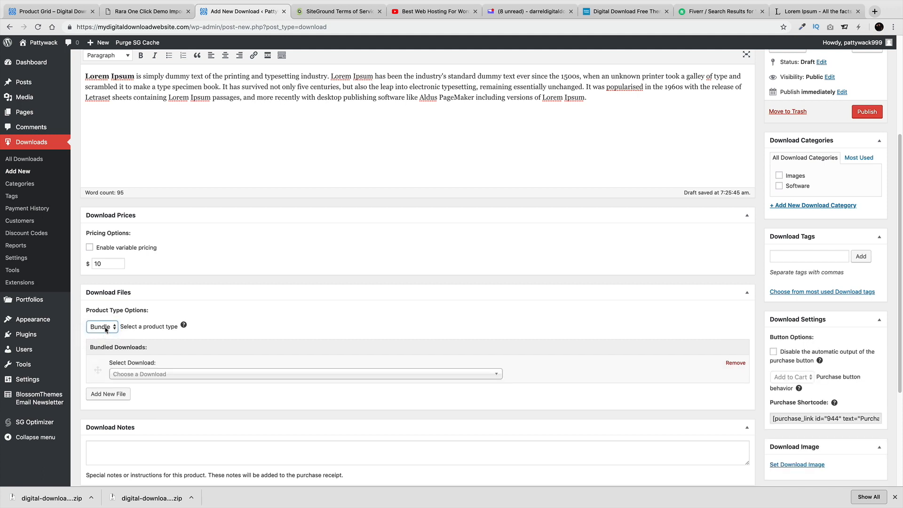
pyautogui.click(138, 375)
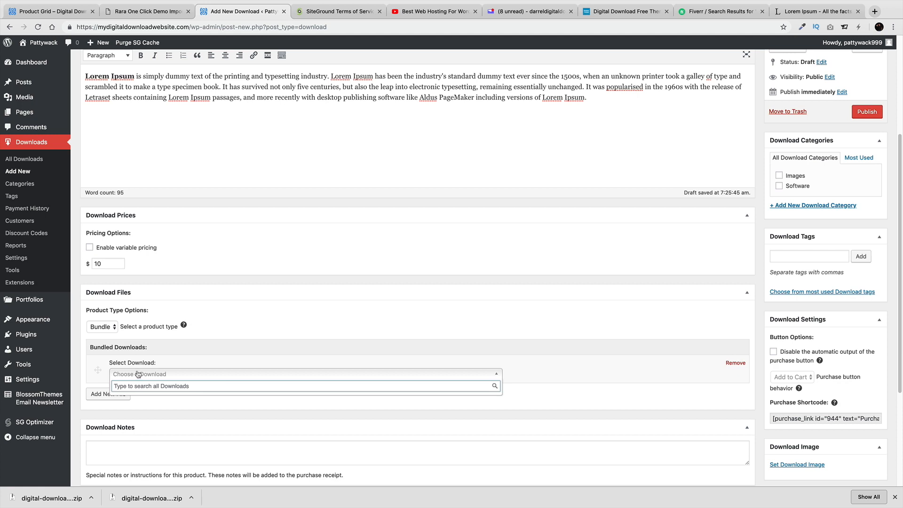
pyautogui.click(102, 326)
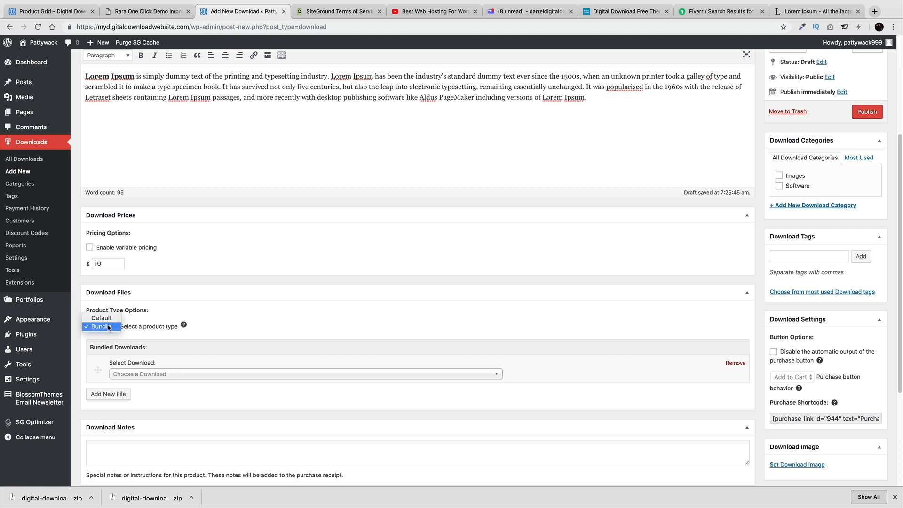
pyautogui.click(105, 313)
pyautogui.click(141, 375)
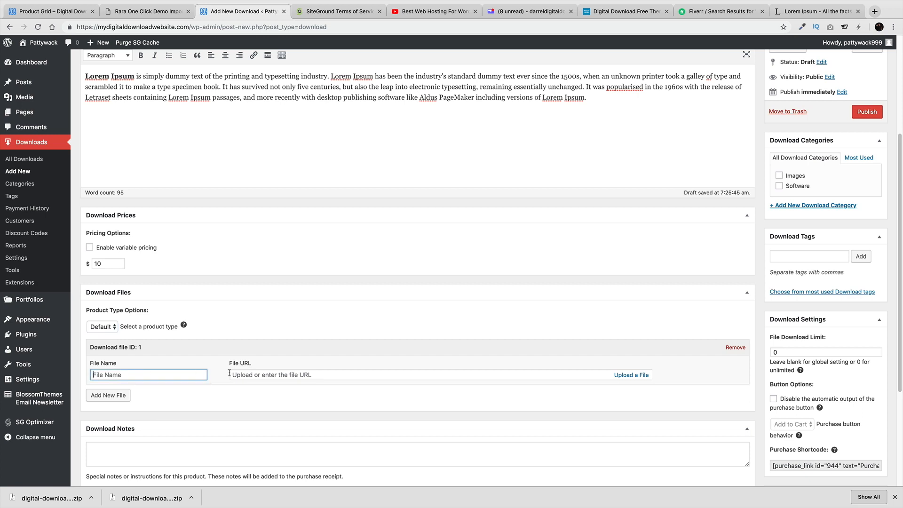
pyautogui.write('Girls Photo')
# Set the first file to the yellow-background portrait from the media library
pyautogui.click(299, 374)
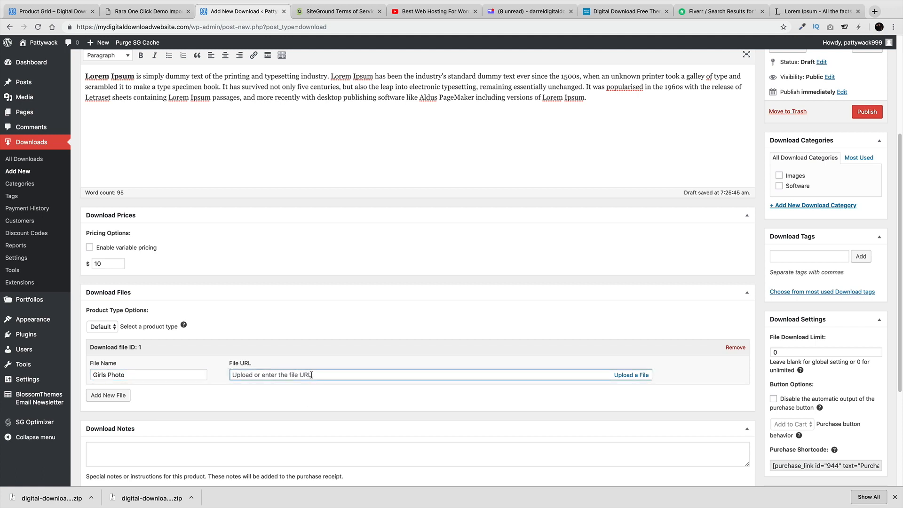
pyautogui.click(629, 375)
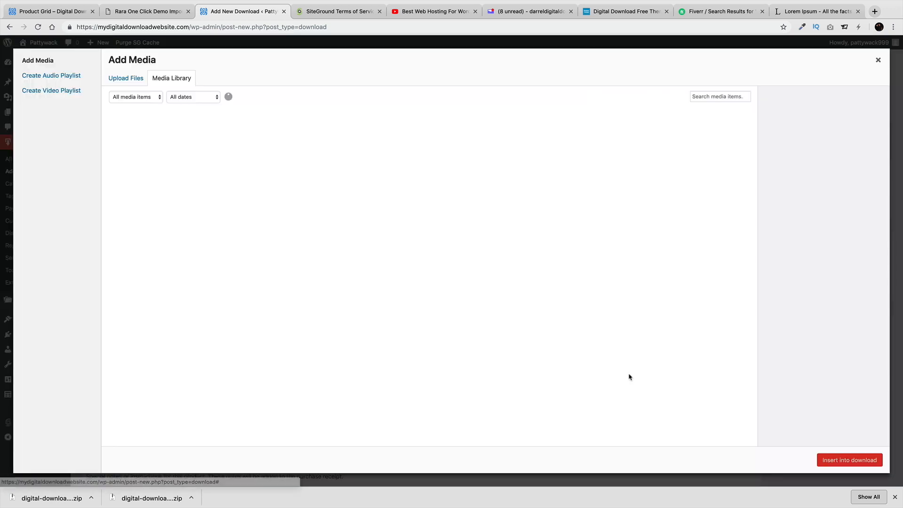
pyautogui.click(136, 83)
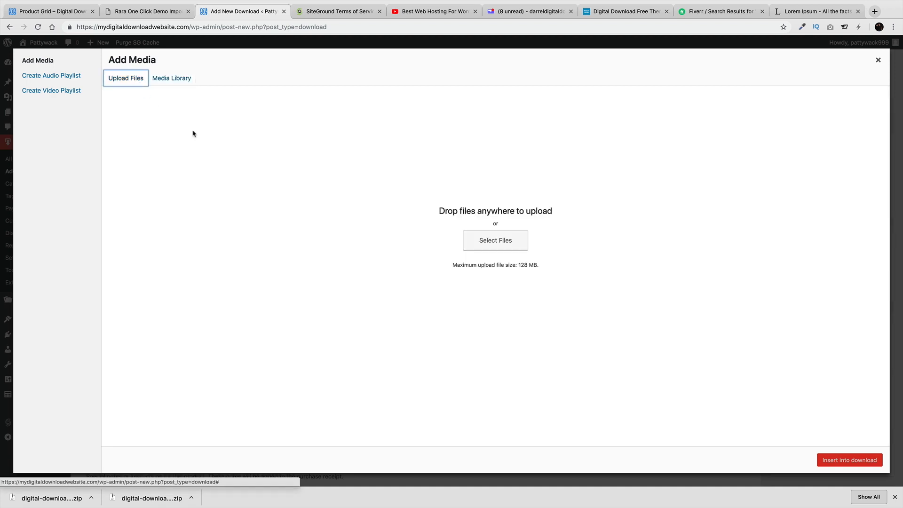
pyautogui.click(499, 243)
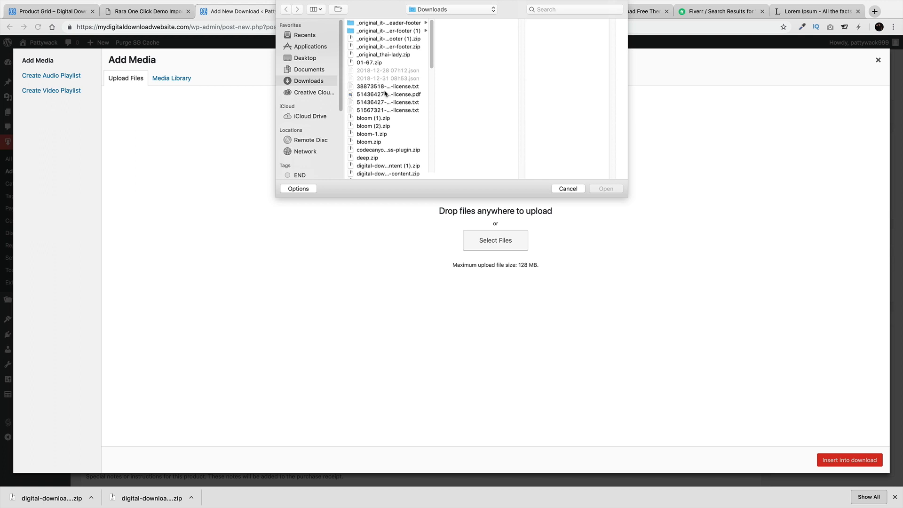
pyautogui.click(572, 190)
pyautogui.click(183, 80)
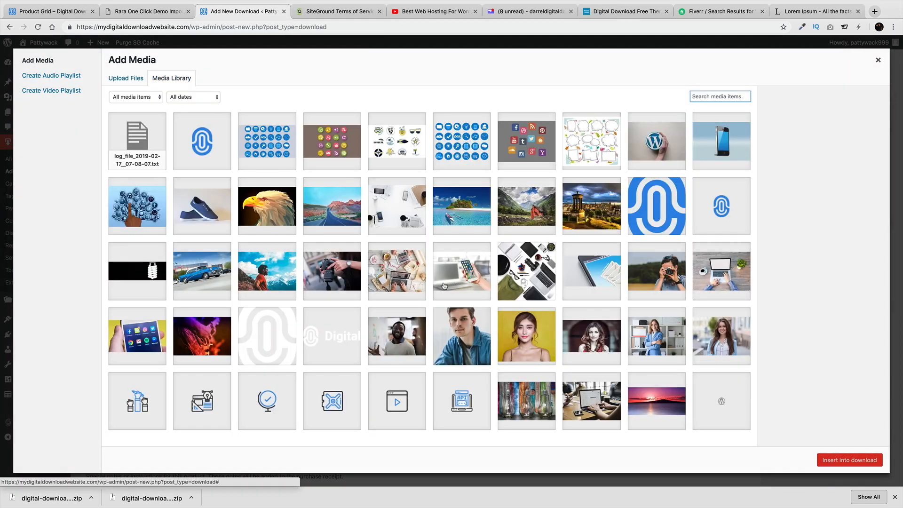
pyautogui.click(526, 337)
pyautogui.click(863, 461)
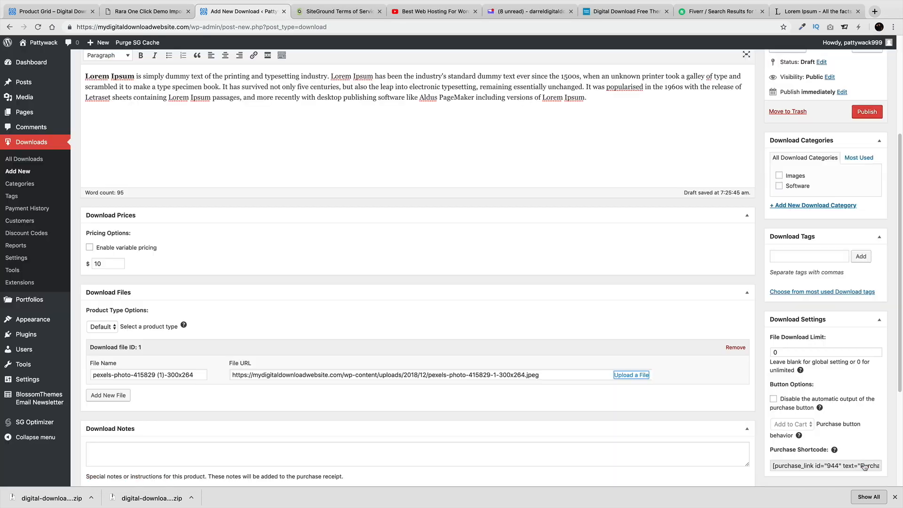
# Add a second file, 'Additional Image', using the woman's portrait from the media library
pyautogui.scroll(-3, 658, 403)
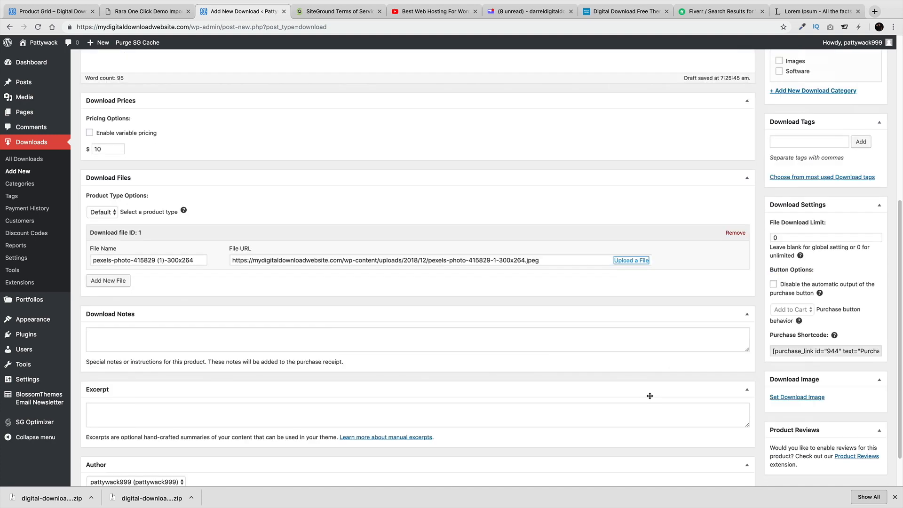
pyautogui.click(540, 260)
pyautogui.hotkey('ctrl', 'a')
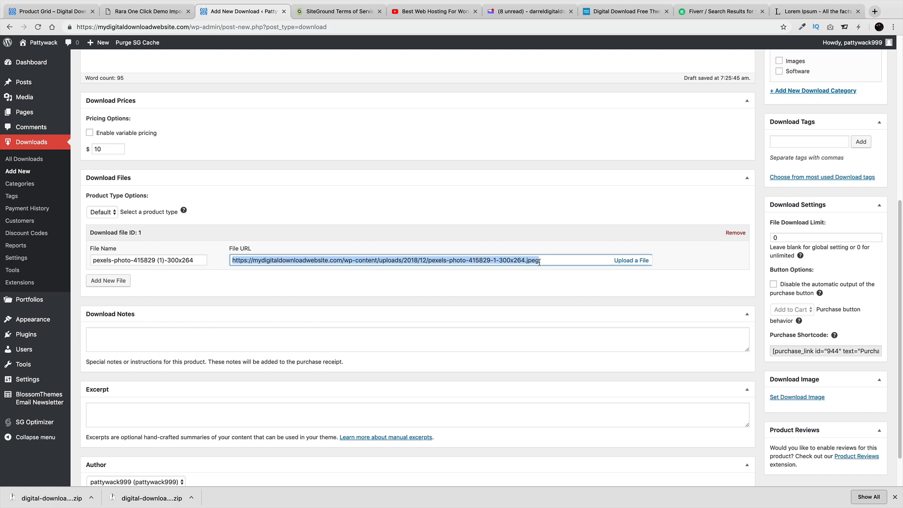
pyautogui.click(103, 281)
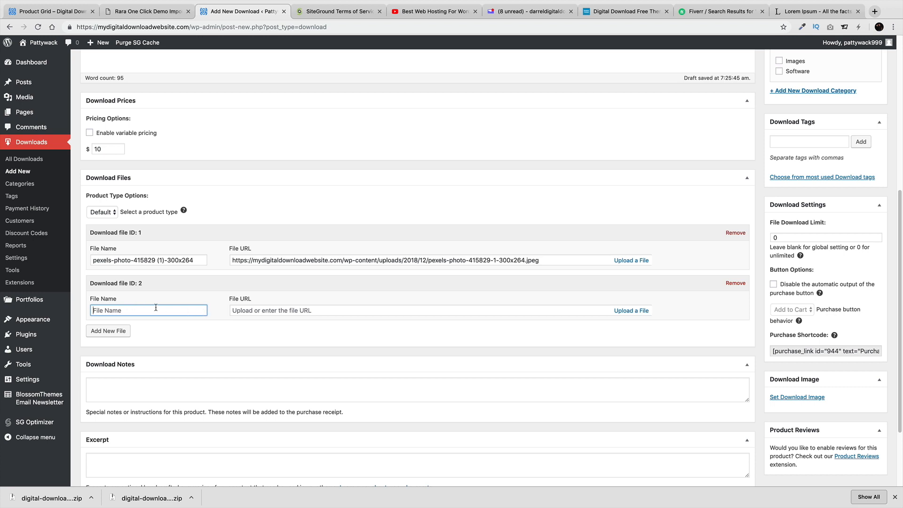
pyautogui.write('Additional Image')
pyautogui.press('Tab')
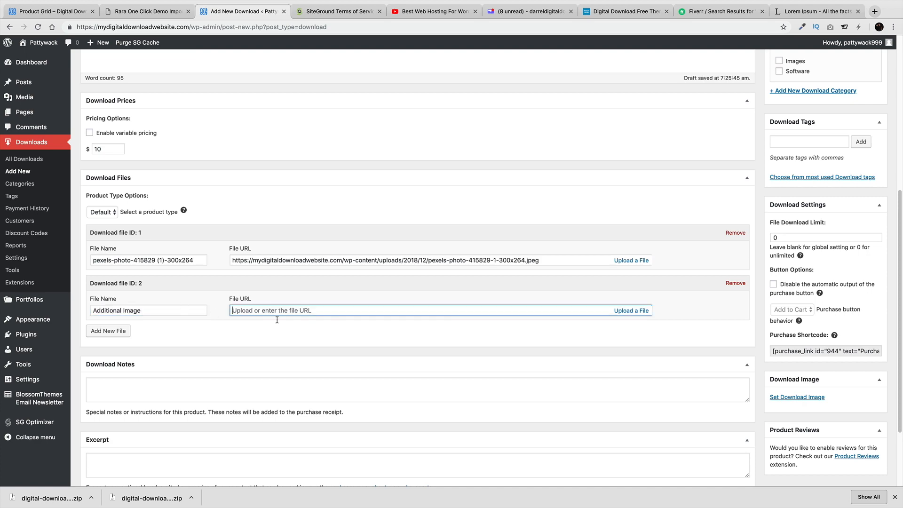
pyautogui.click(620, 311)
pyautogui.click(700, 333)
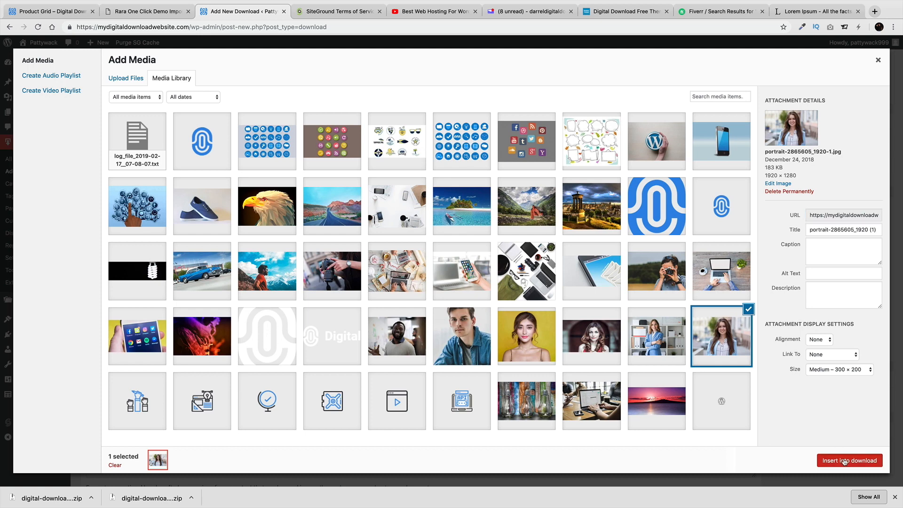
pyautogui.click(849, 460)
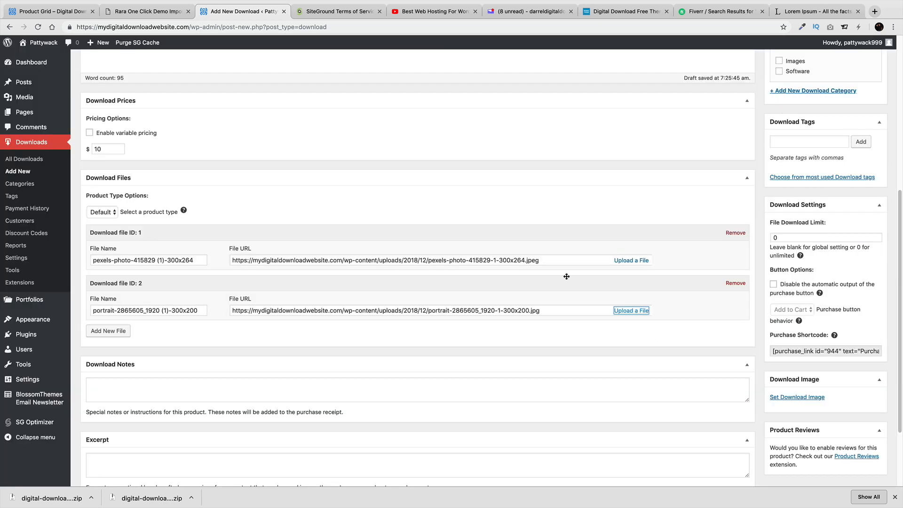
# Put the download in the Images category and tag it 'girls'
pyautogui.scroll(-2, 504, 306)
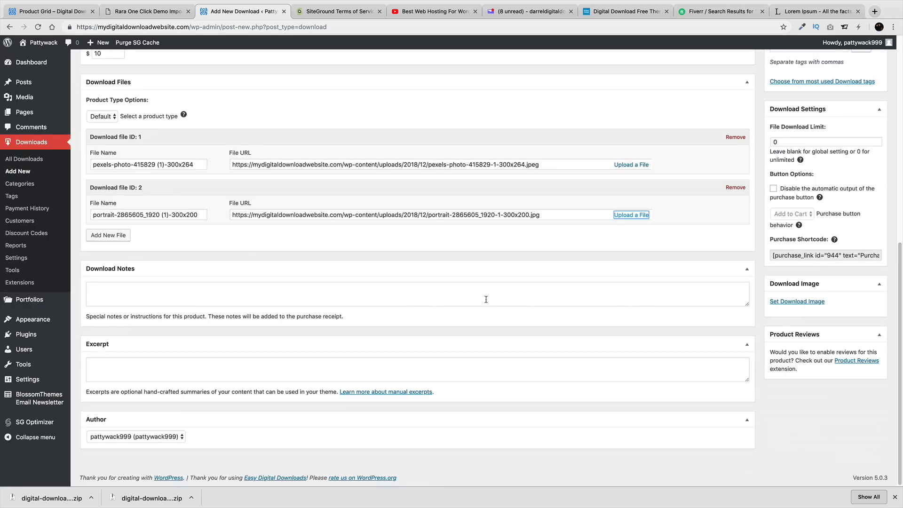
pyautogui.scroll(2, 541, 386)
pyautogui.scroll(4, 543, 389)
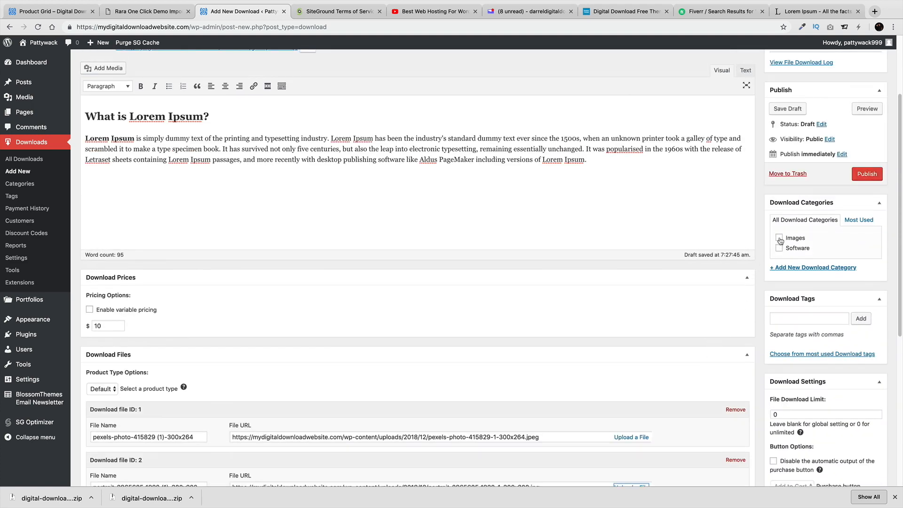
pyautogui.click(780, 237)
pyautogui.click(788, 319)
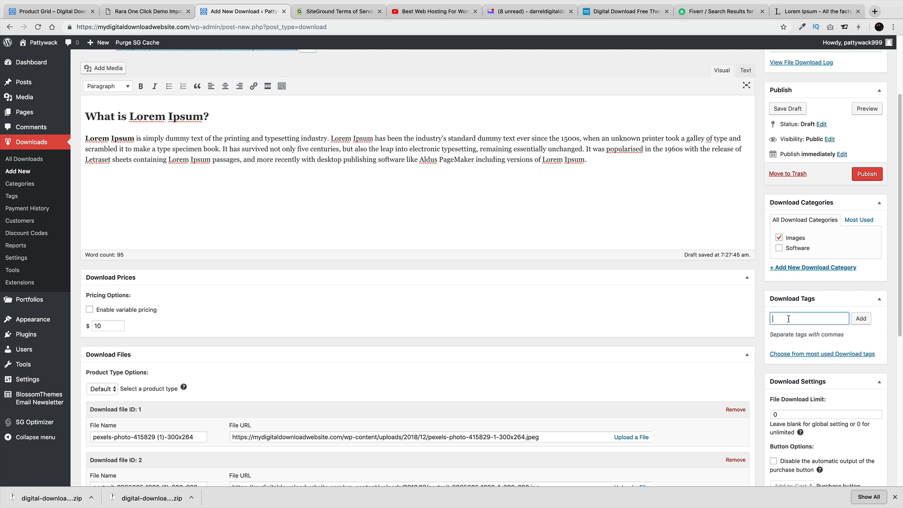
pyautogui.write('girls')
pyautogui.click(858, 319)
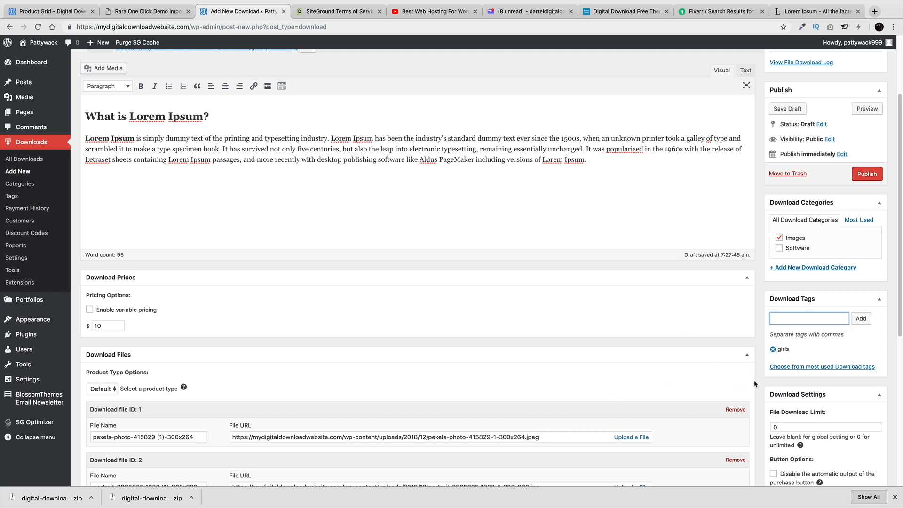
# Make the yellow-background portrait from the Media Library the Girls Photoshop download image
pyautogui.scroll(-1, 807, 408)
pyautogui.scroll(-1, 807, 408)
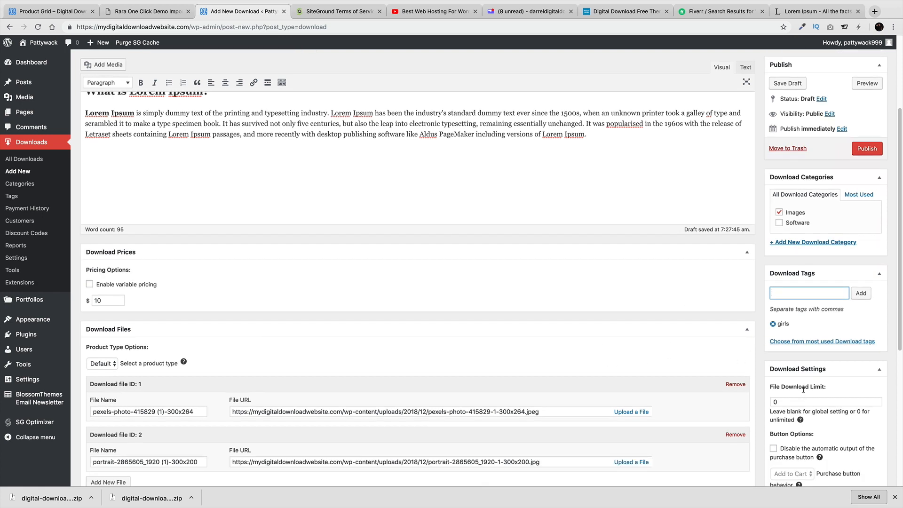
pyautogui.scroll(-1, 816, 403)
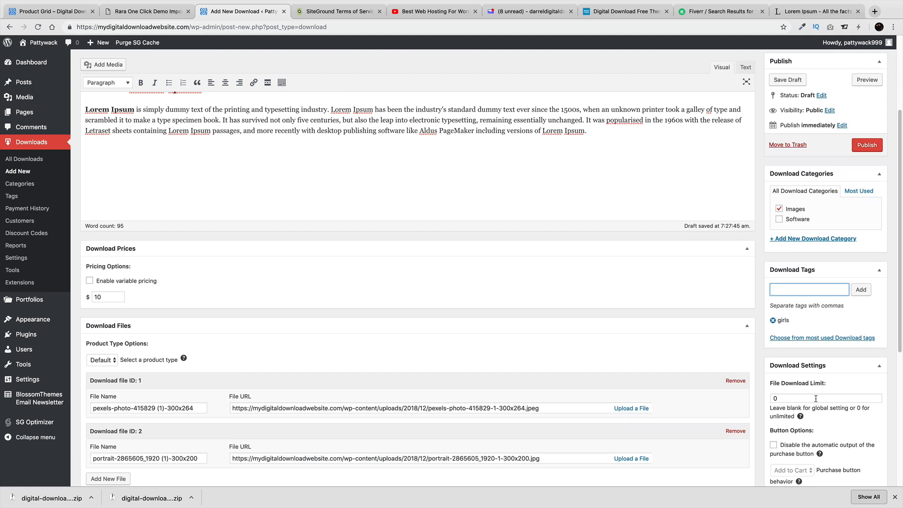
pyautogui.scroll(-5, 816, 399)
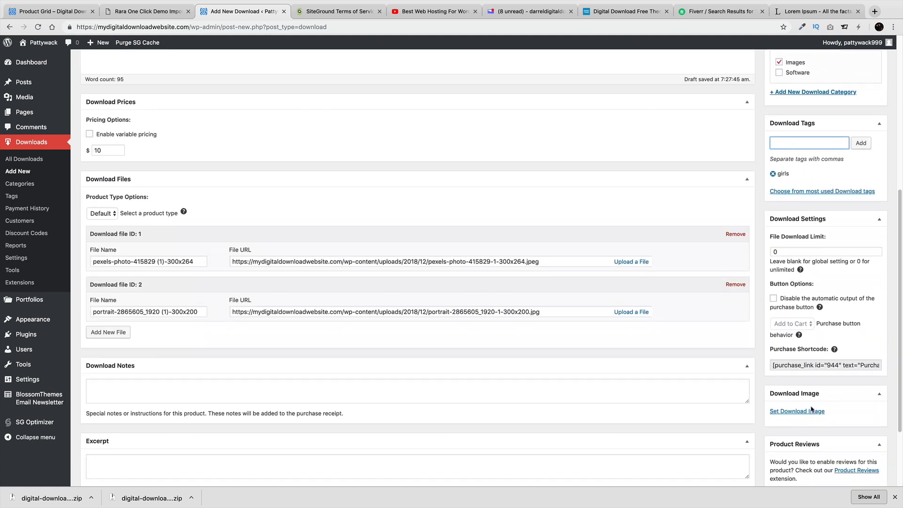
pyautogui.click(786, 412)
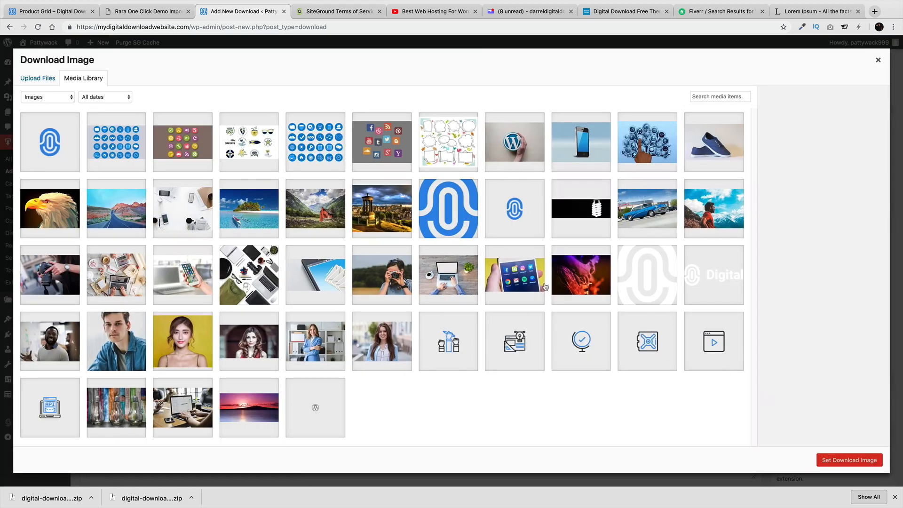
pyautogui.click(179, 343)
pyautogui.click(845, 460)
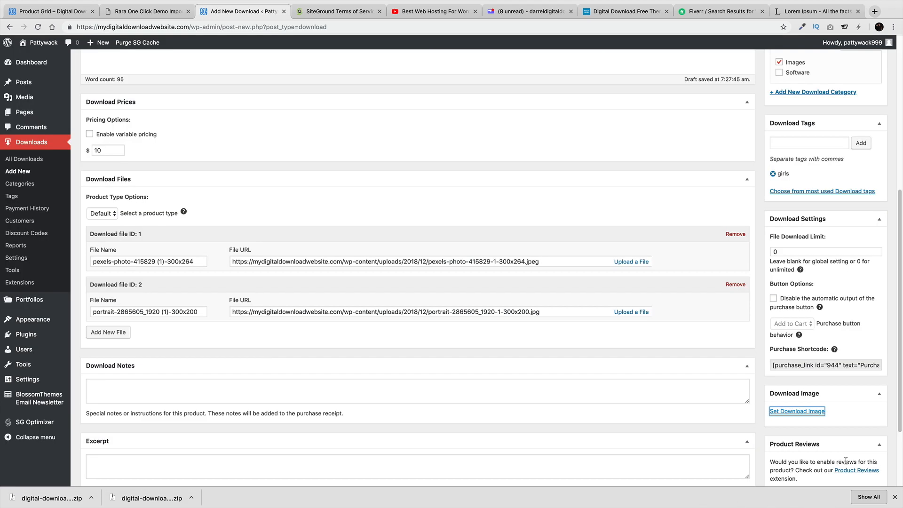
pyautogui.scroll(-5, 844, 447)
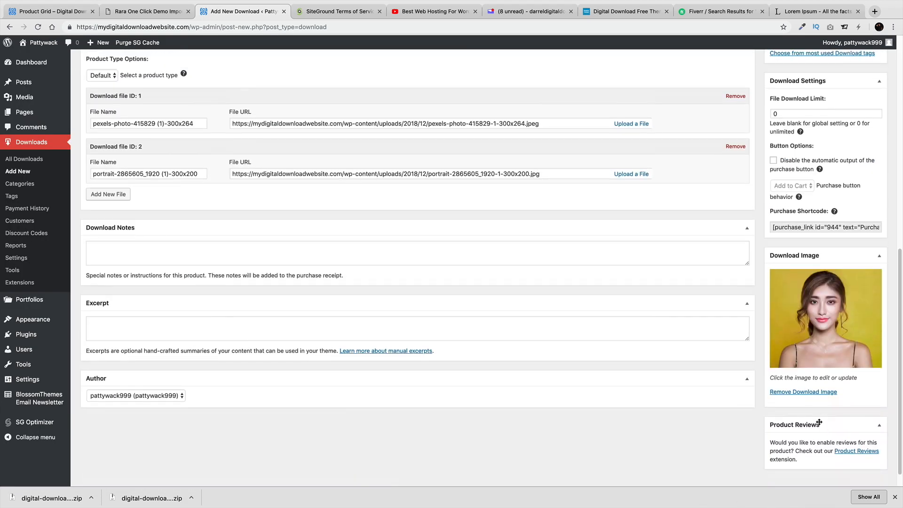
pyautogui.scroll(2, 824, 429)
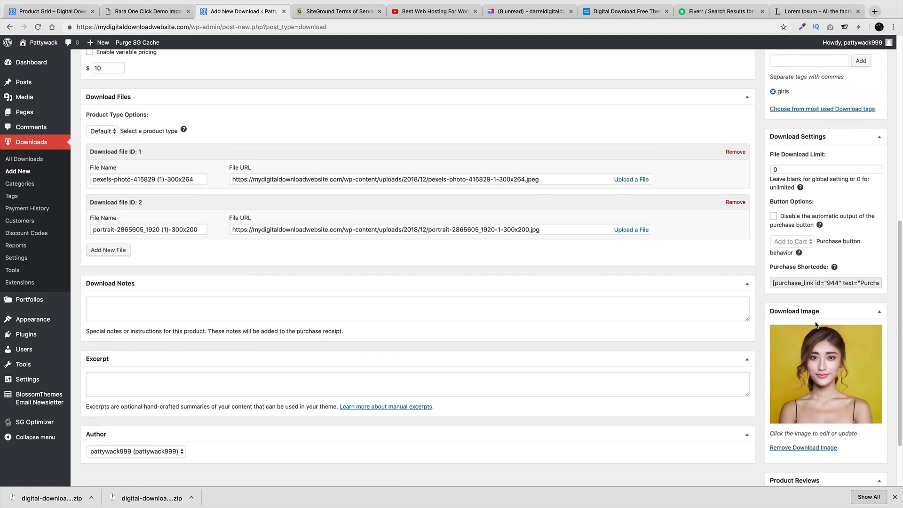
pyautogui.scroll(4, 816, 327)
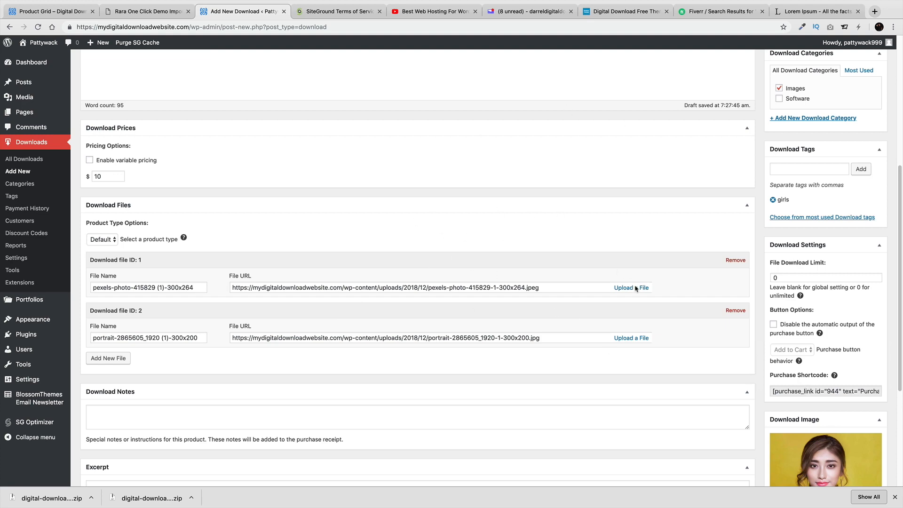
pyautogui.scroll(5, 734, 308)
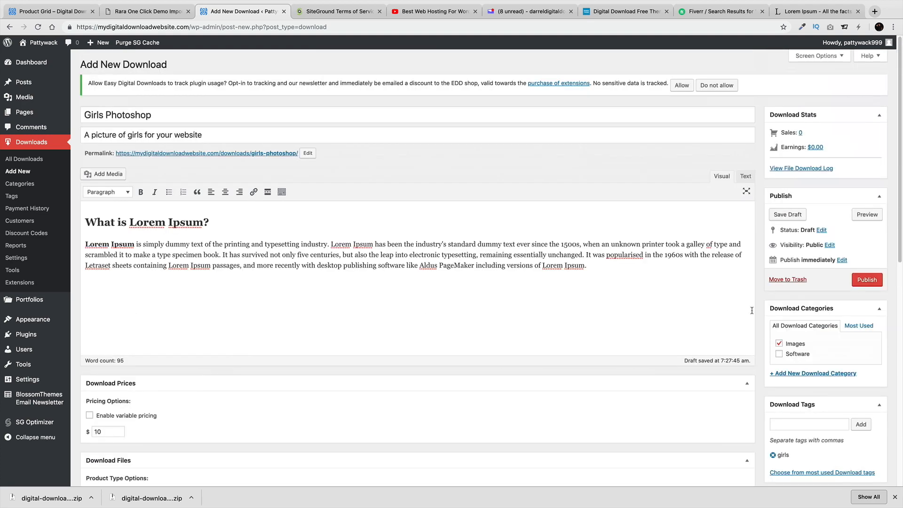
# Publish the Girls Photoshop download and view it on the storefront
pyautogui.click(872, 280)
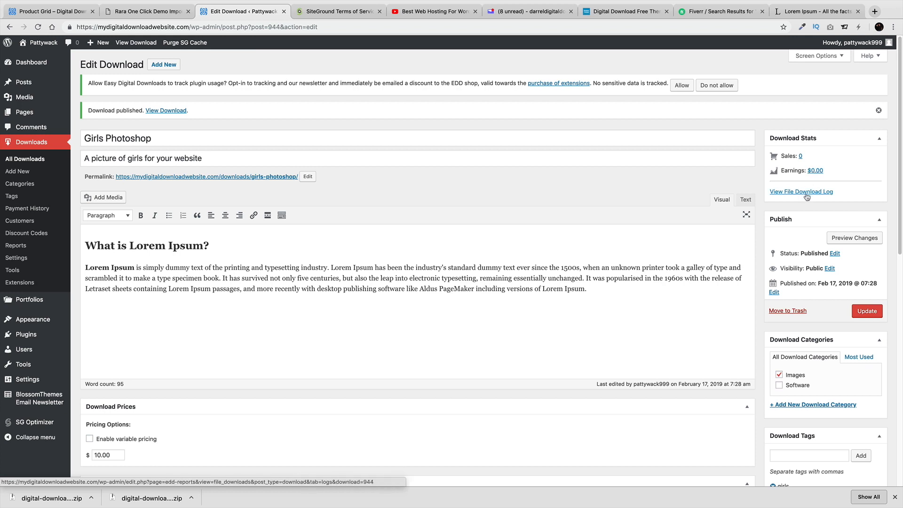
pyautogui.click(132, 44)
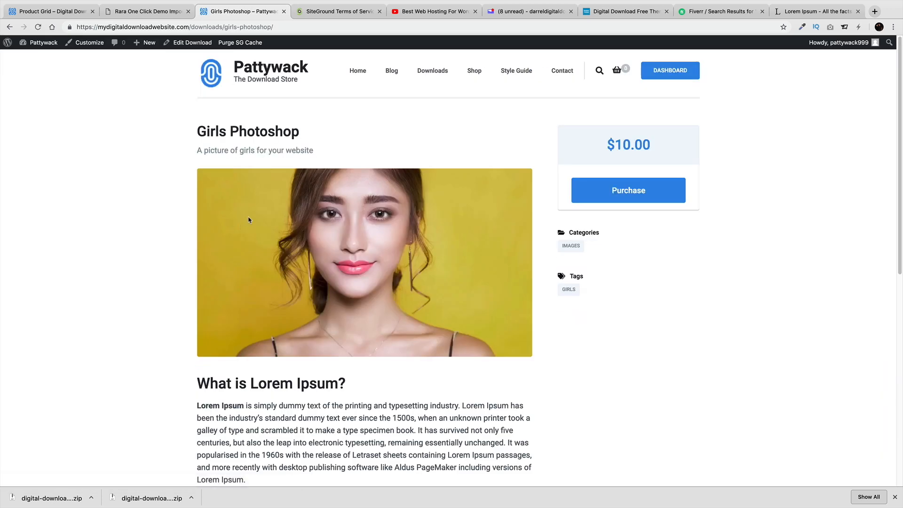
pyautogui.scroll(-1, 323, 239)
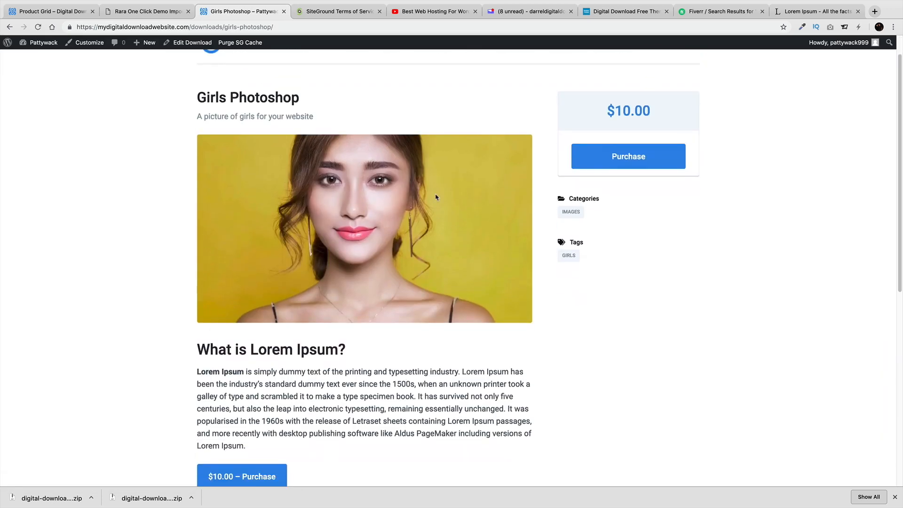
pyautogui.scroll(-1, 360, 268)
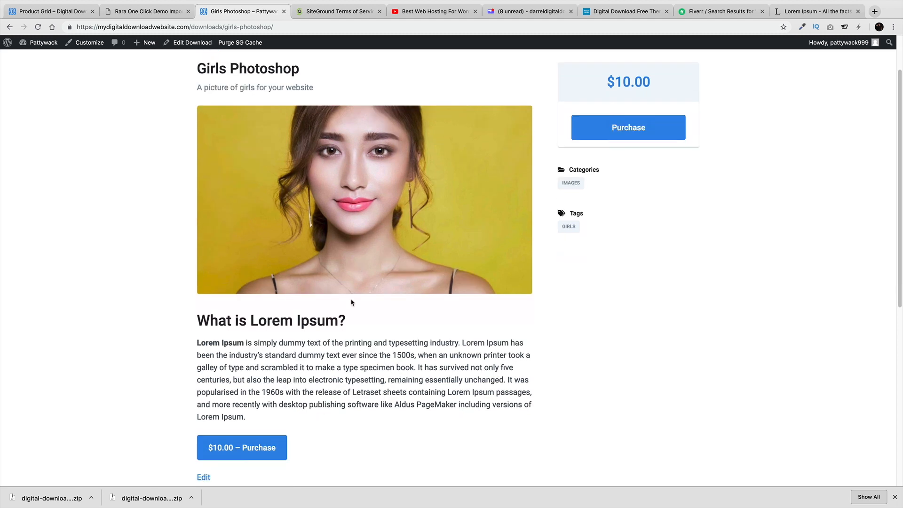
# Add Girls Photoshop to the cart and proceed to checkout at $10.00
pyautogui.click(262, 448)
pyautogui.scroll(-1, 314, 425)
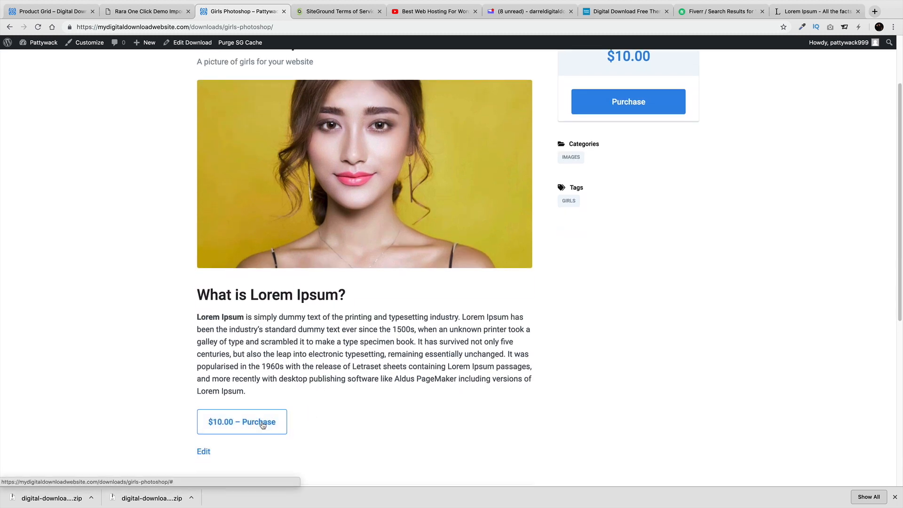
pyautogui.click(262, 422)
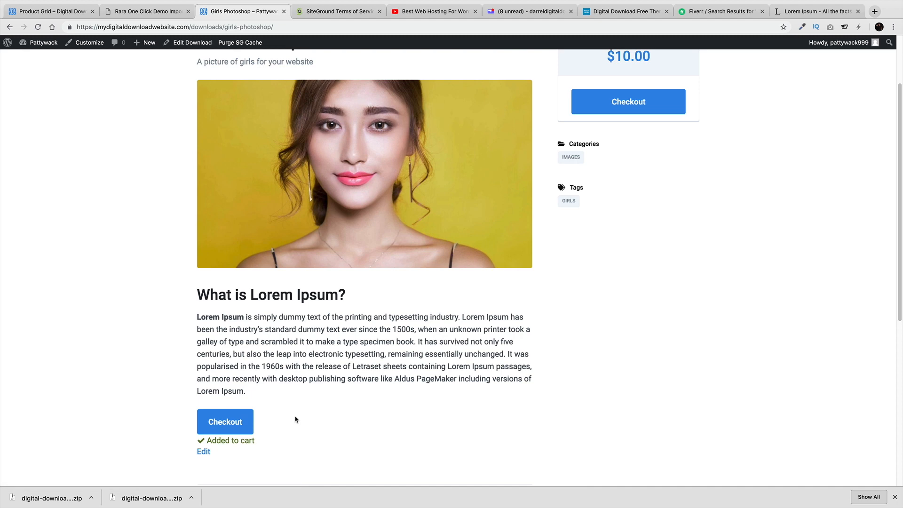
pyautogui.click(226, 421)
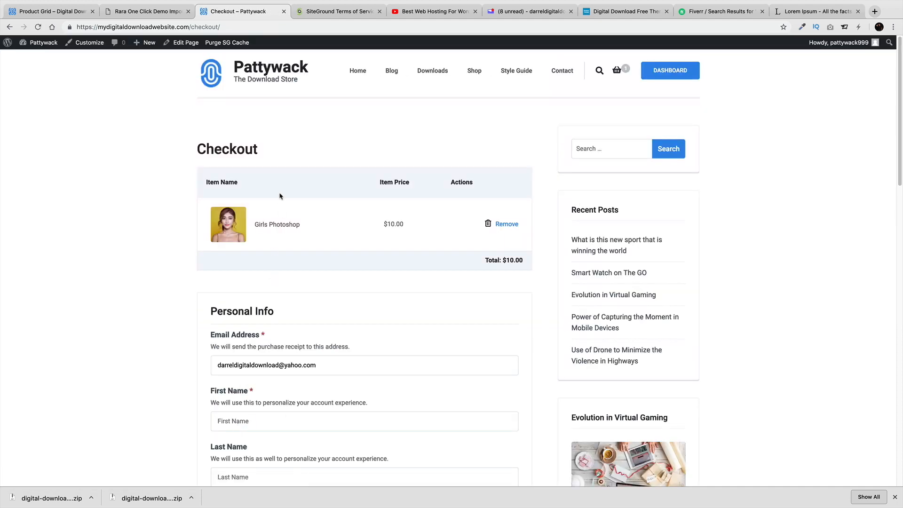
pyautogui.moveTo(292, 225); pyautogui.dragTo(264, 224)
pyautogui.scroll(-3, 277, 235)
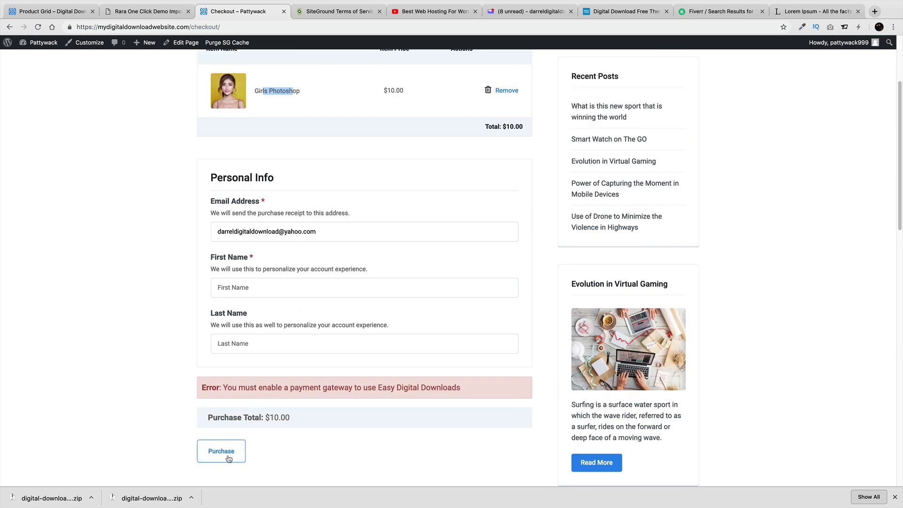
pyautogui.scroll(3, 323, 370)
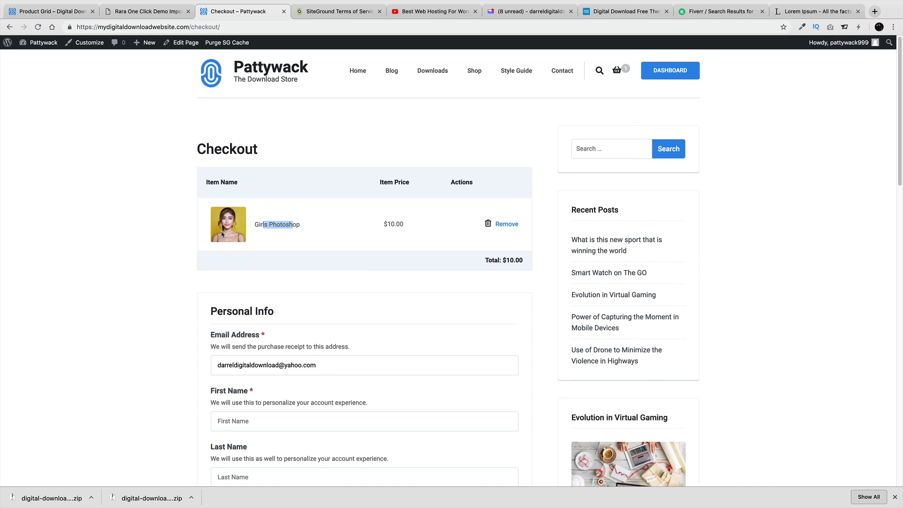
pyautogui.click(282, 207)
pyautogui.moveTo(148, 46)
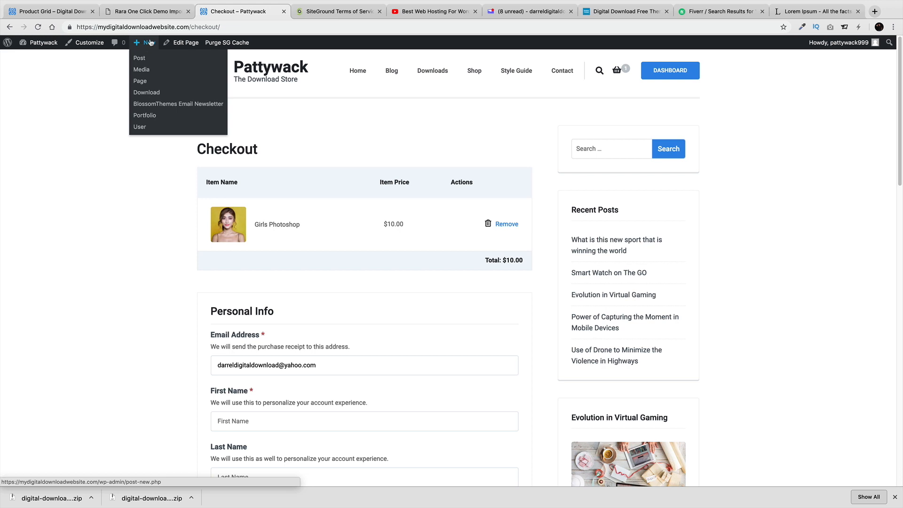
# Create a new download titled 'Wordpress Plugin' with subtitle 'Optimizes Image Plugin'
pyautogui.click(149, 93)
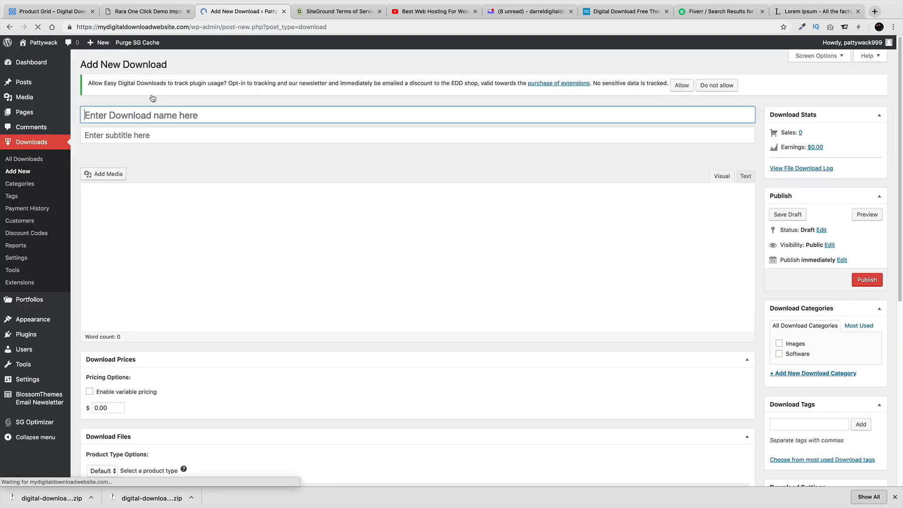
pyautogui.click(163, 114)
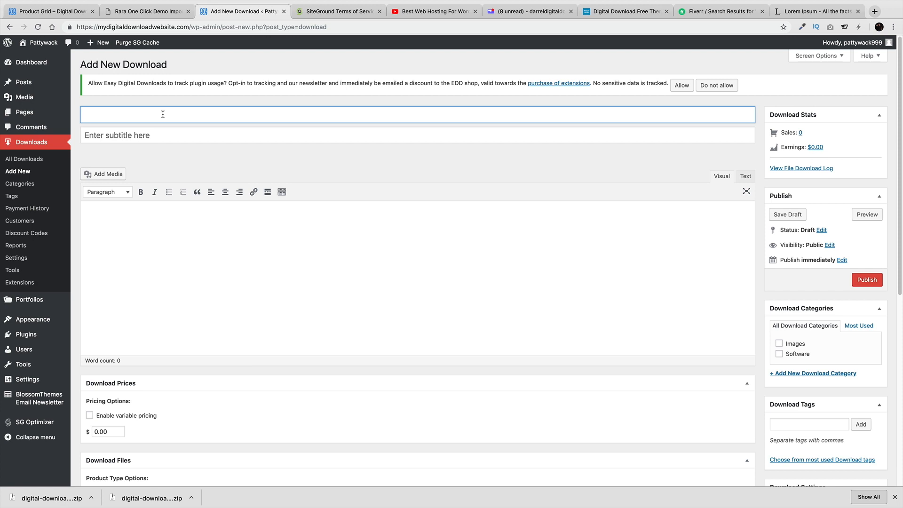
pyautogui.write('Worpdres')
pyautogui.press('BackSpace')
pyautogui.press('BackSpace')
pyautogui.press('BackSpace')
pyautogui.press('BackSpace')
pyautogui.write('press Plugin')
pyautogui.press('Tab')
pyautogui.write('Downlo')
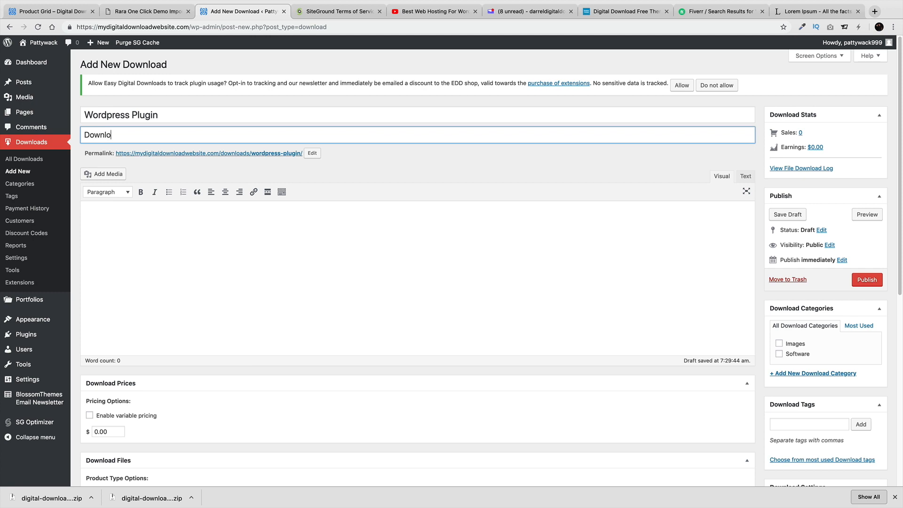
pyautogui.press('BackSpace')
pyautogui.press('BackSpace')
pyautogui.press('BackSpace')
pyautogui.write('Optimzes Image Plugin')
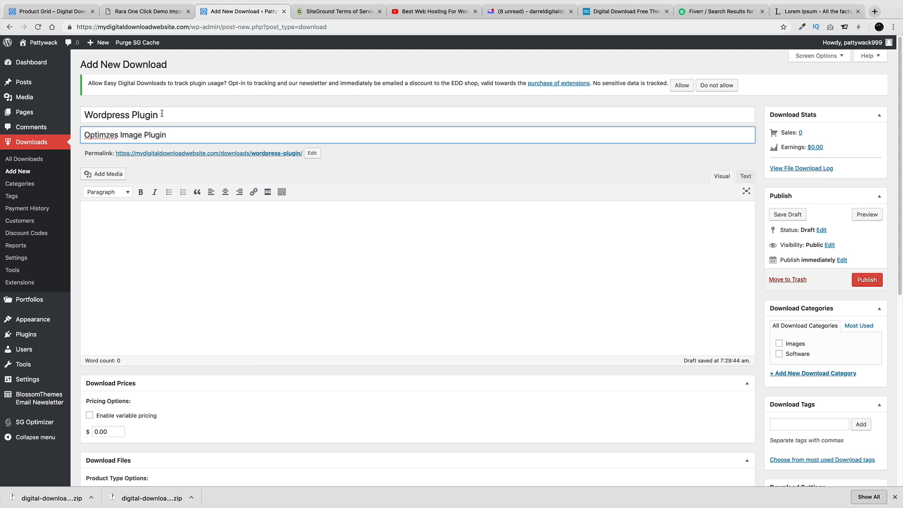
pyautogui.rightClick(99, 137)
pyautogui.click(120, 141)
# Paste Lorem Ipsum text into the description and enable variable pricing
pyautogui.click(141, 239)
pyautogui.rightClick(141, 238)
pyautogui.click(110, 230)
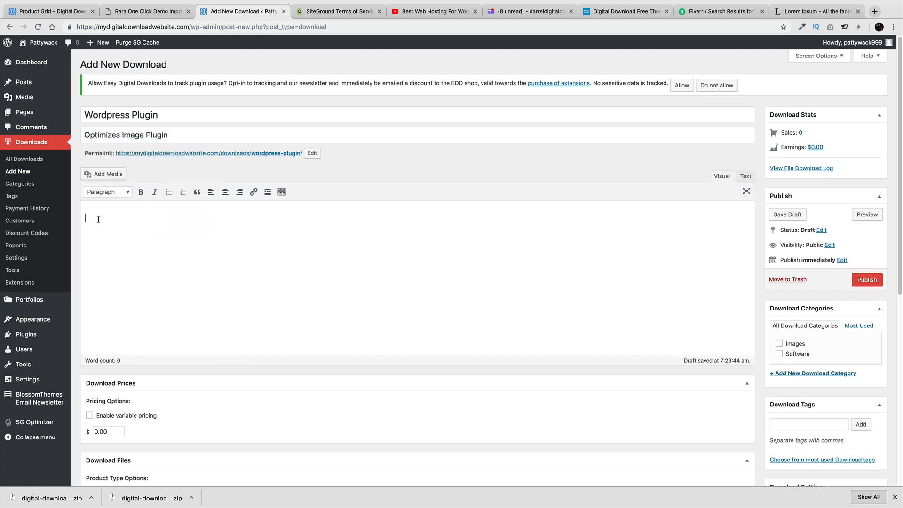
pyautogui.rightClick(94, 214)
pyautogui.click(120, 272)
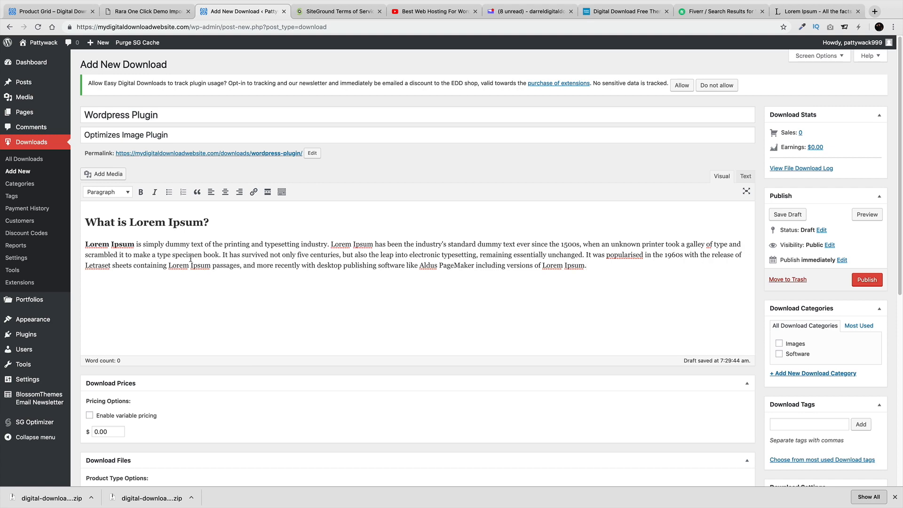
pyautogui.scroll(-2, 191, 259)
pyautogui.click(89, 363)
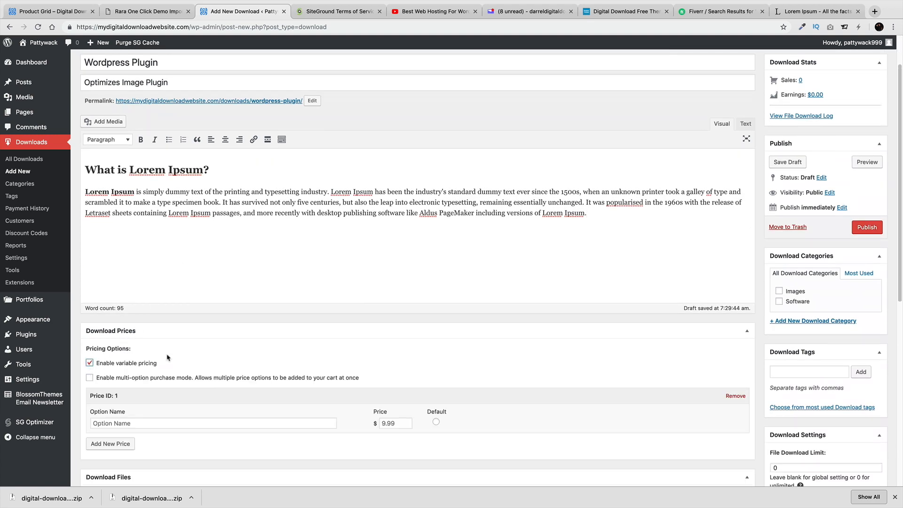
# Add two more price options and name the first one 'Basic' at 9.99
pyautogui.scroll(-6, 214, 354)
pyautogui.scroll(1, 201, 291)
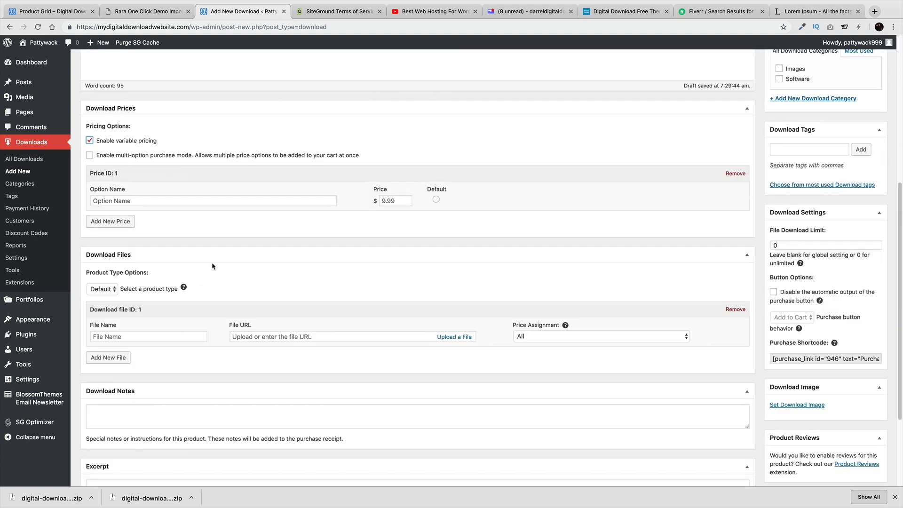
pyautogui.click(132, 222)
pyautogui.click(118, 270)
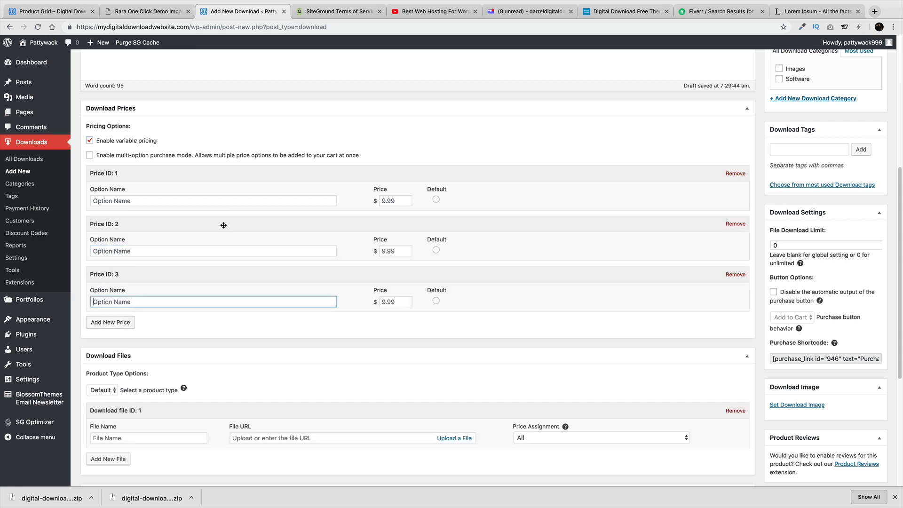
pyautogui.click(398, 200)
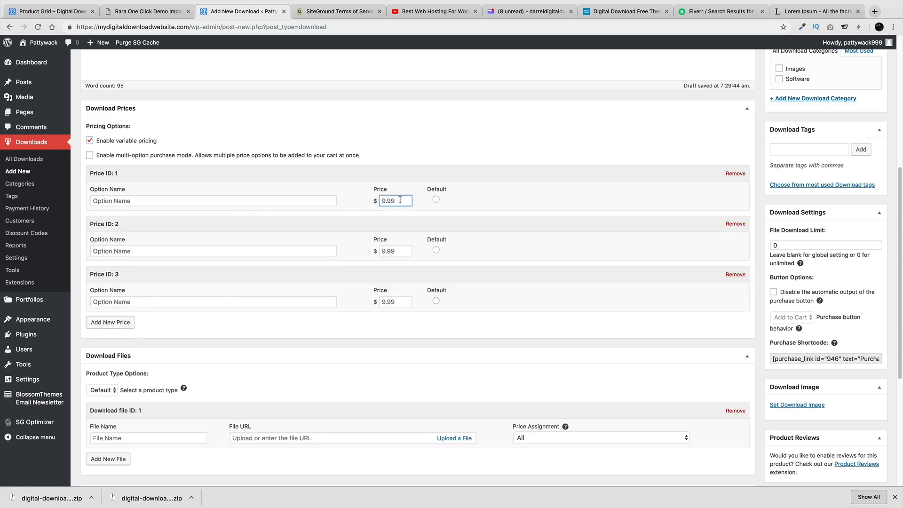
pyautogui.click(213, 203)
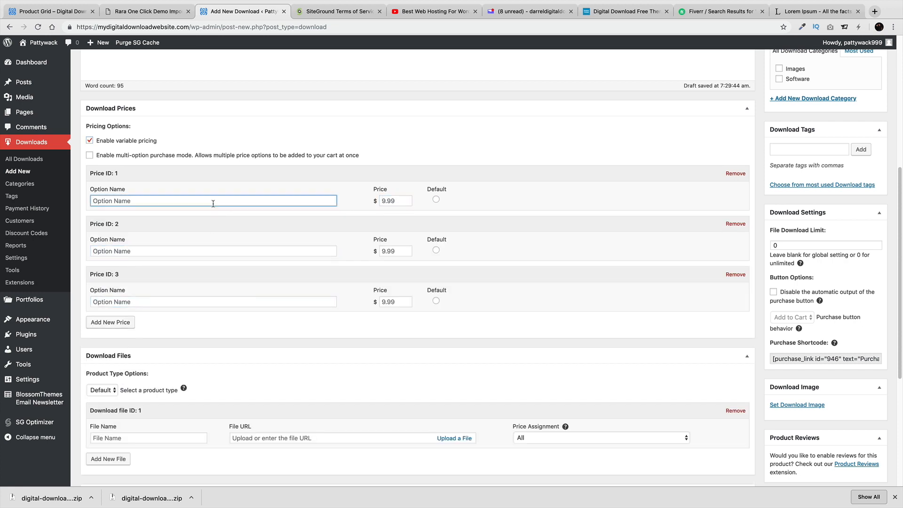
pyautogui.write('Basic')
pyautogui.press('Tab')
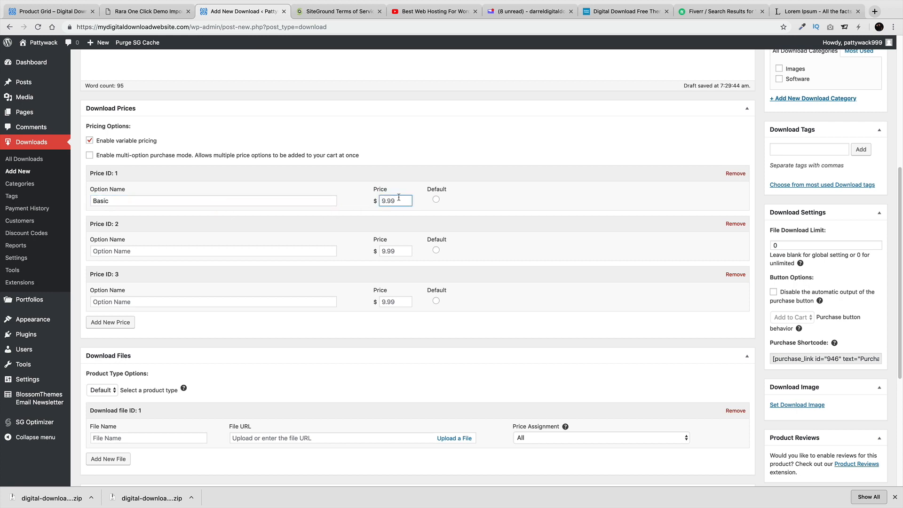
pyautogui.press('BackSpace')
pyautogui.press('BackSpace')
# Set the second option to 'Pro (10 Websites )' at 19.99 and the third to 'Ultimate' at 29.99
pyautogui.click(172, 251)
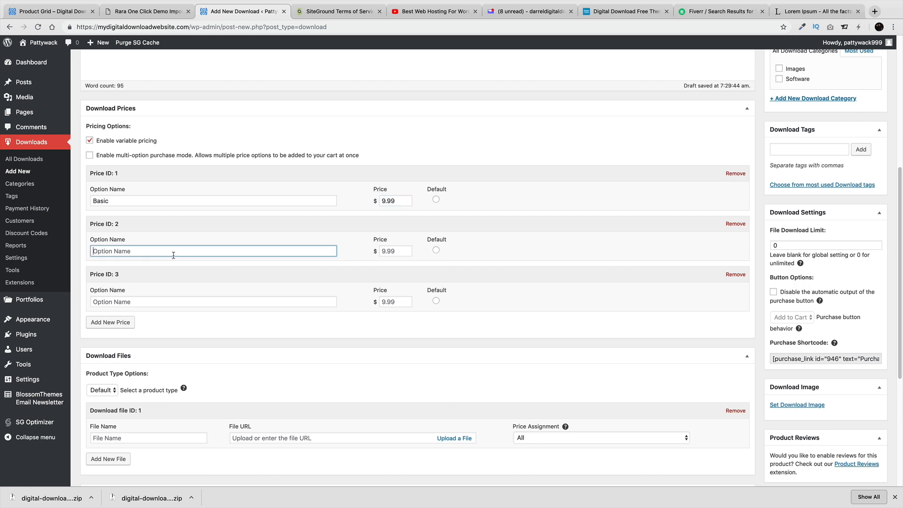
pyautogui.write('Pro (10 Websites )')
pyautogui.click(389, 251)
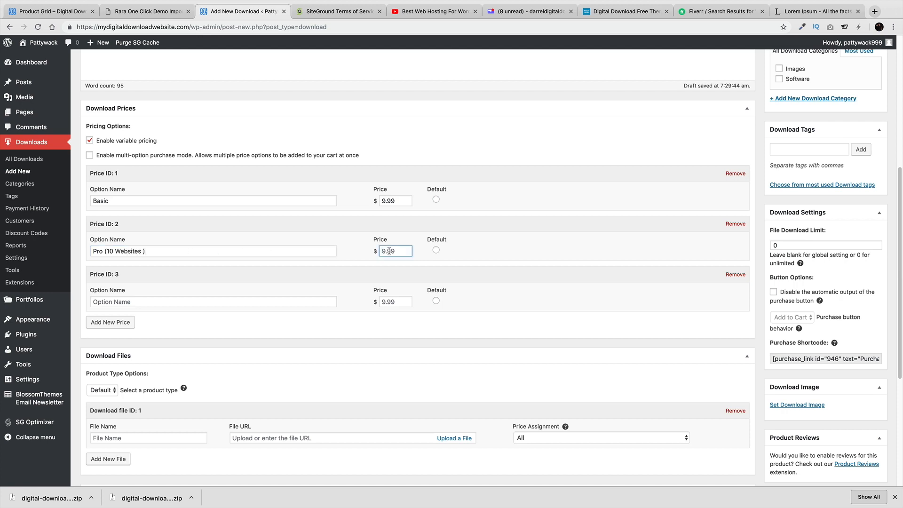
pyautogui.doubleClick(388, 251)
pyautogui.write('19.99')
pyautogui.click(227, 301)
pyautogui.write('Ultimate')
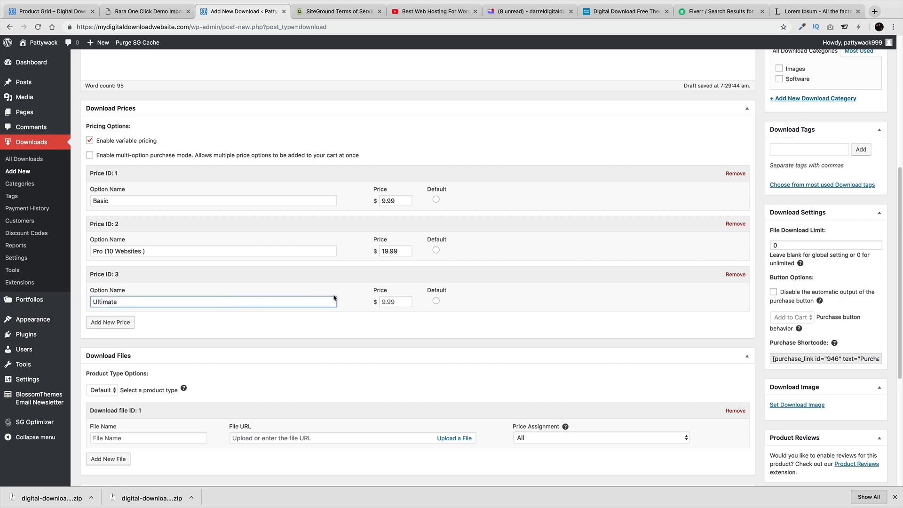
pyautogui.click(395, 300)
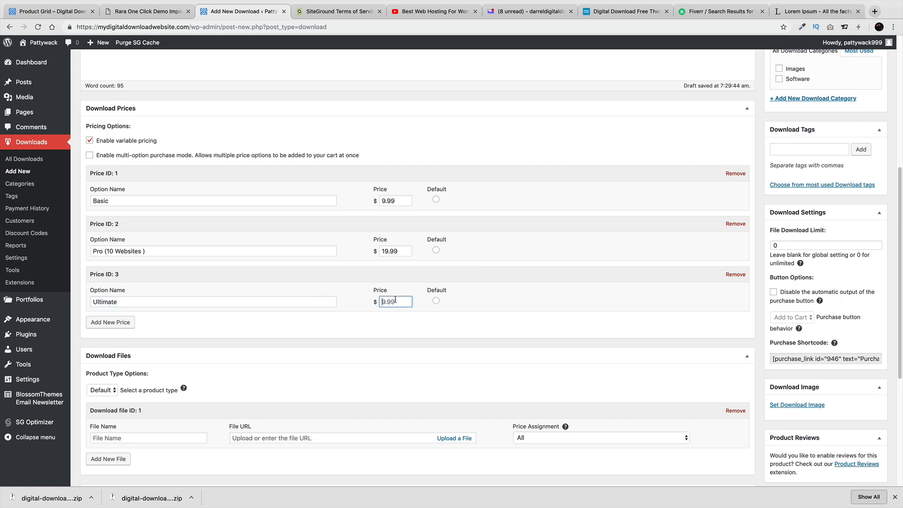
pyautogui.write('29.99')
# Make Pro (10 Websites ) the default price option
pyautogui.click(435, 251)
pyautogui.scroll(-3, 366, 333)
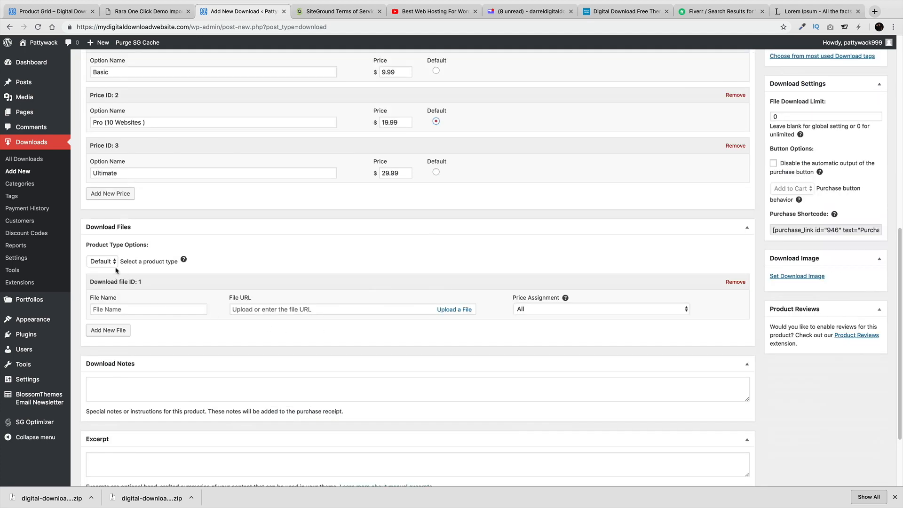
pyautogui.click(135, 308)
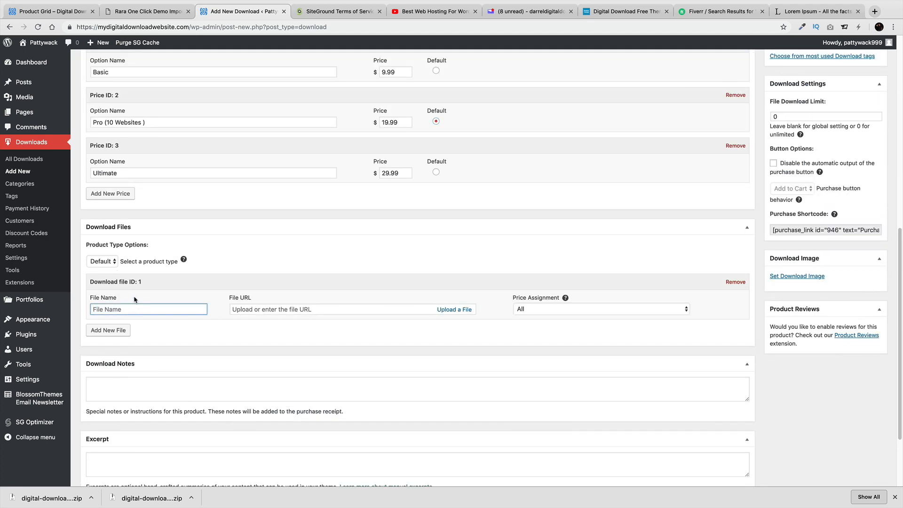
# Preview the Bundle product type's download list, then revert to Default
pyautogui.click(116, 263)
pyautogui.click(113, 271)
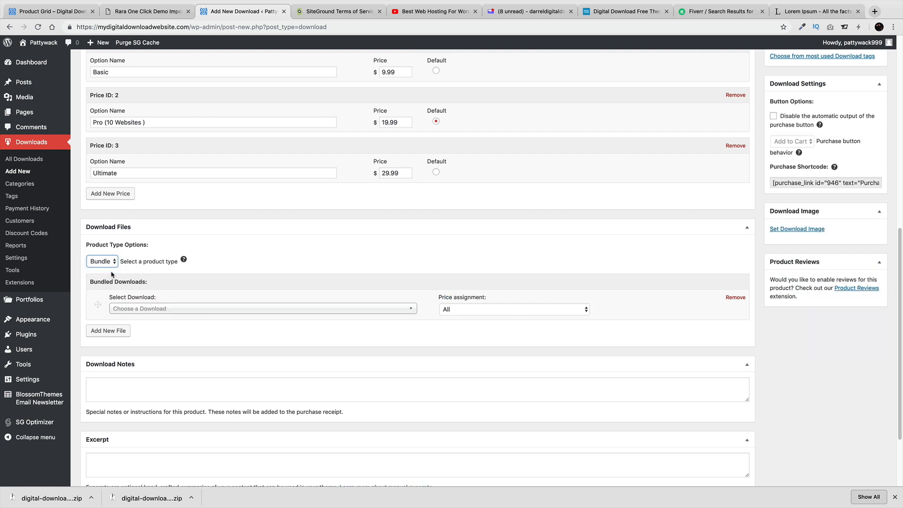
pyautogui.click(155, 310)
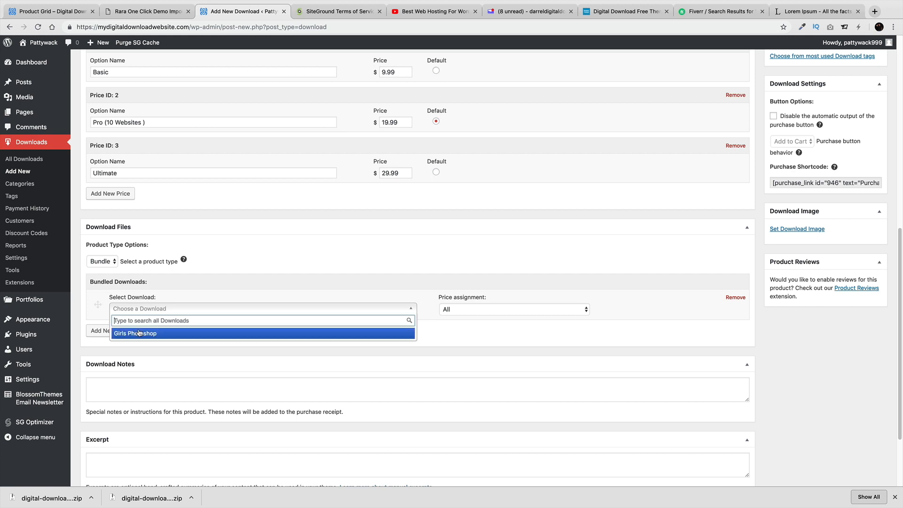
pyautogui.click(109, 263)
pyautogui.click(111, 254)
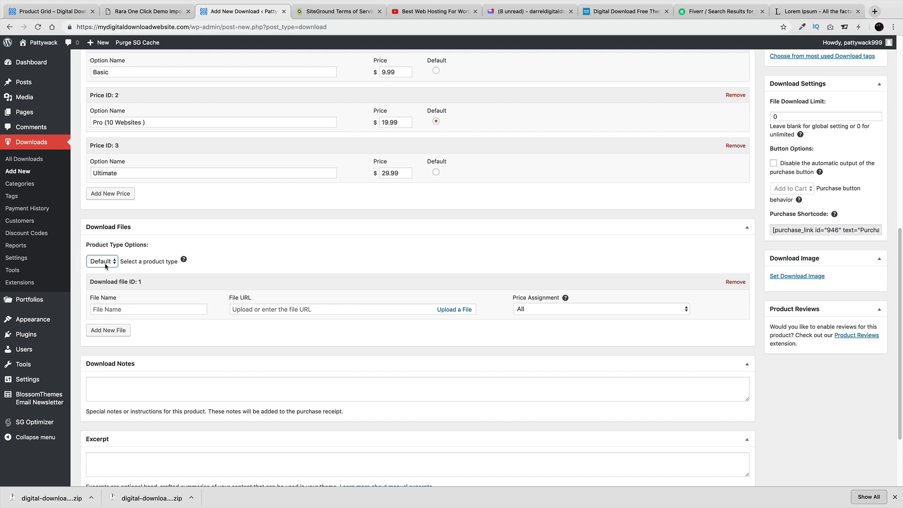
# Try bundling Girls Photoshop, then set the product type back to Default
pyautogui.click(106, 264)
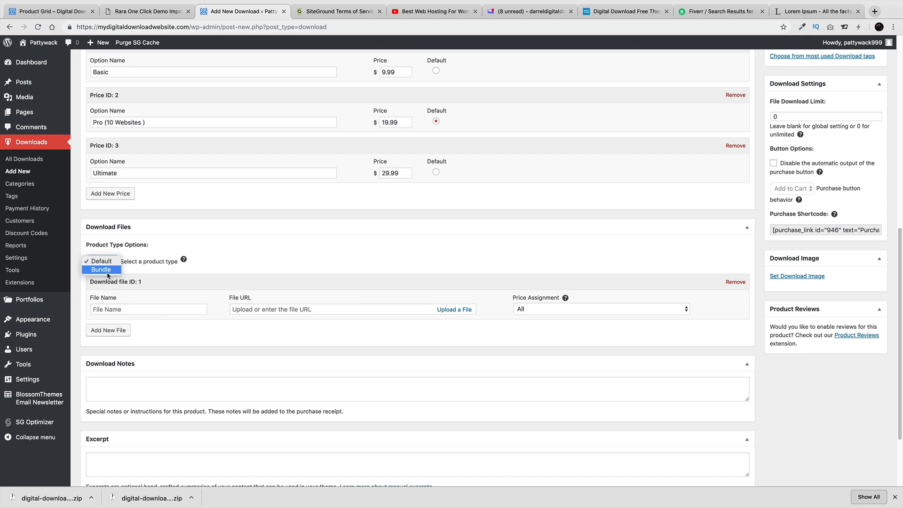
pyautogui.click(104, 271)
pyautogui.click(138, 308)
pyautogui.click(154, 332)
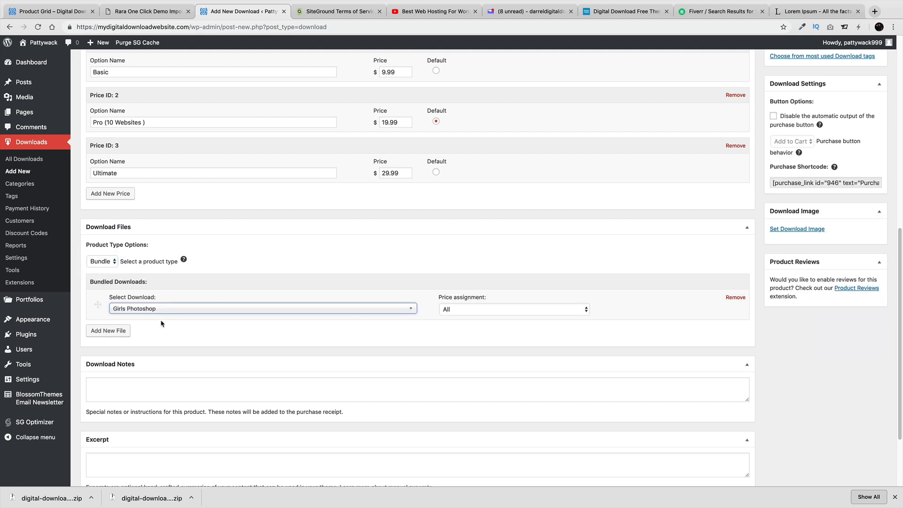
pyautogui.click(184, 309)
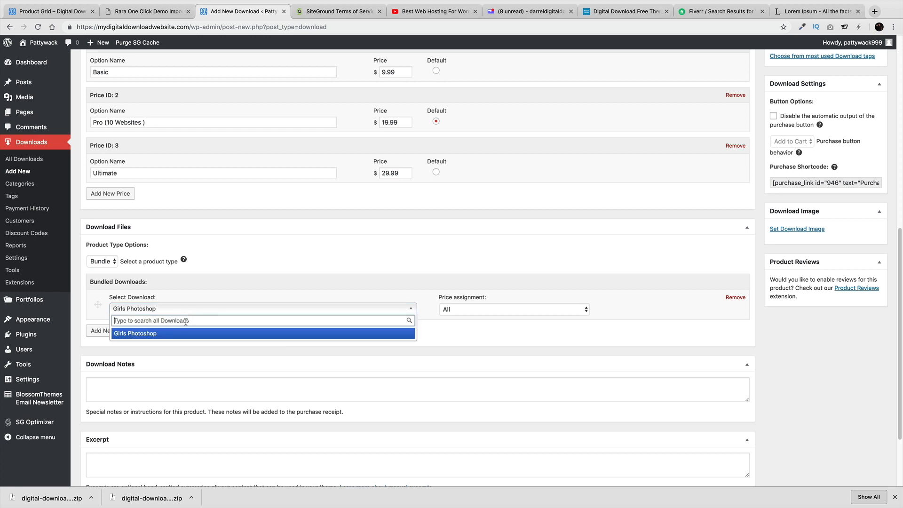
pyautogui.click(185, 296)
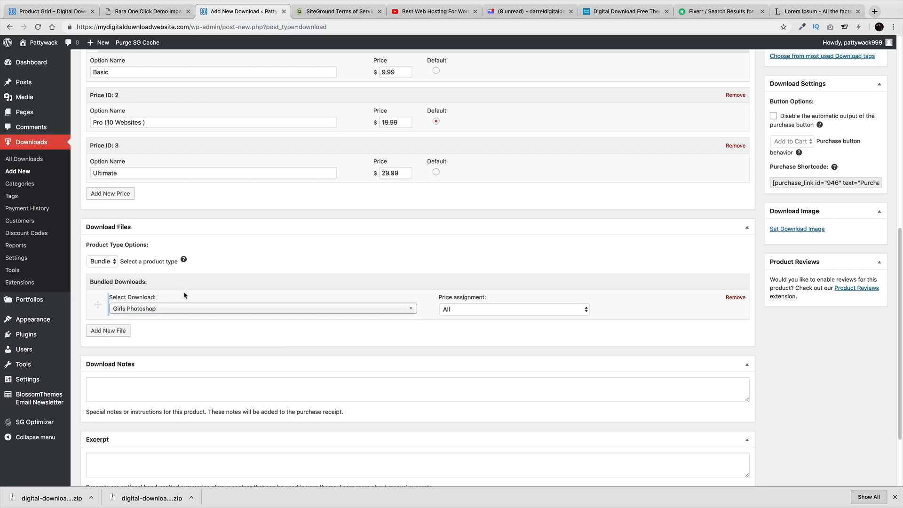
pyautogui.click(104, 261)
pyautogui.click(102, 253)
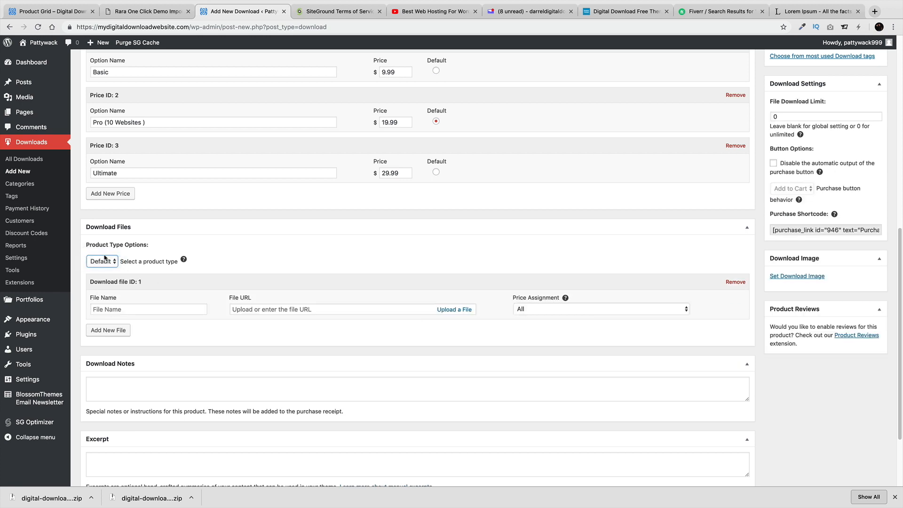
# Name the first file 'Plugin' and upload bloom (1).zip as its file
pyautogui.click(177, 313)
pyautogui.write('Plugin')
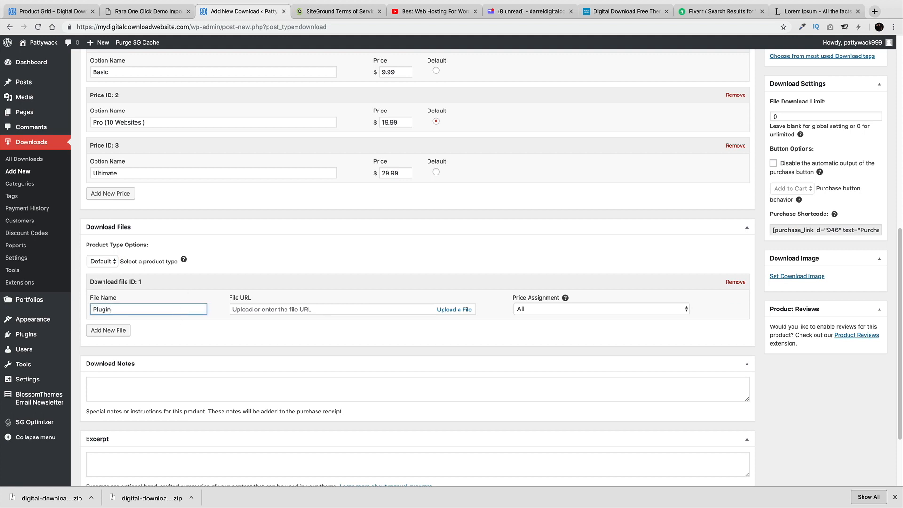
pyautogui.press('Tab')
pyautogui.click(458, 310)
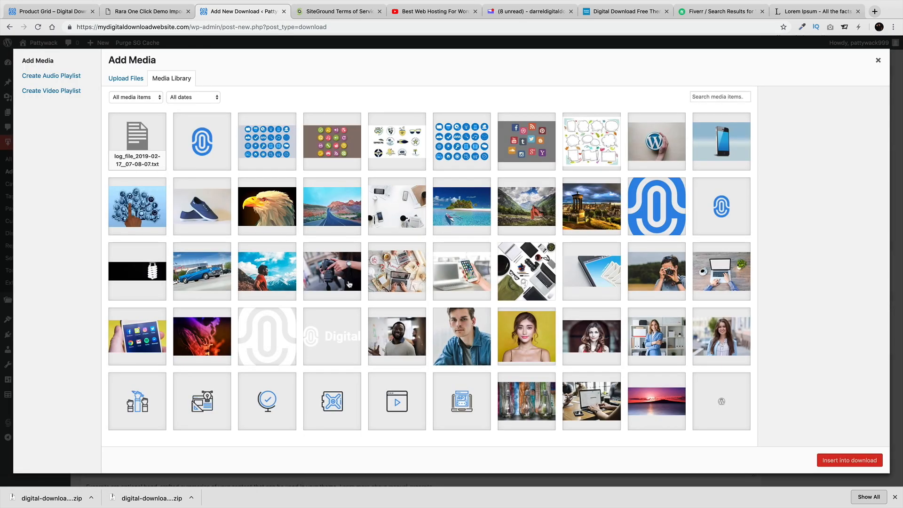
pyautogui.click(133, 80)
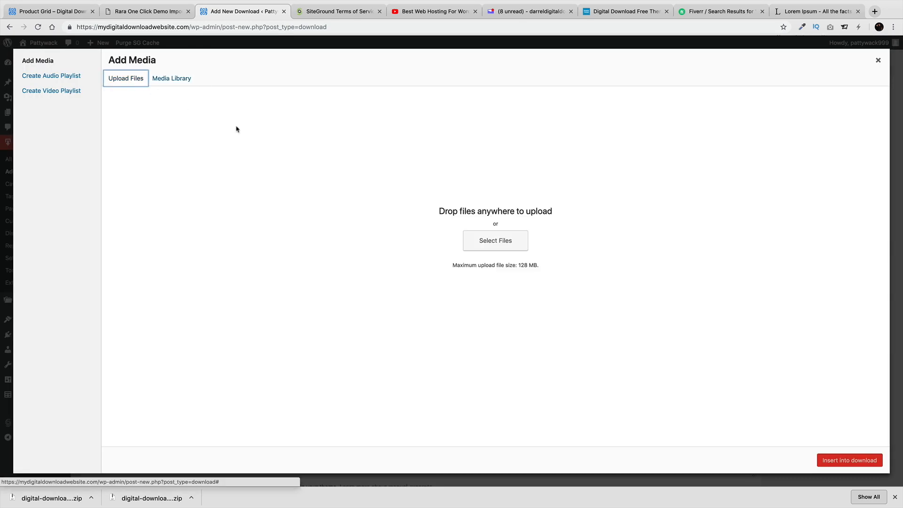
pyautogui.click(499, 244)
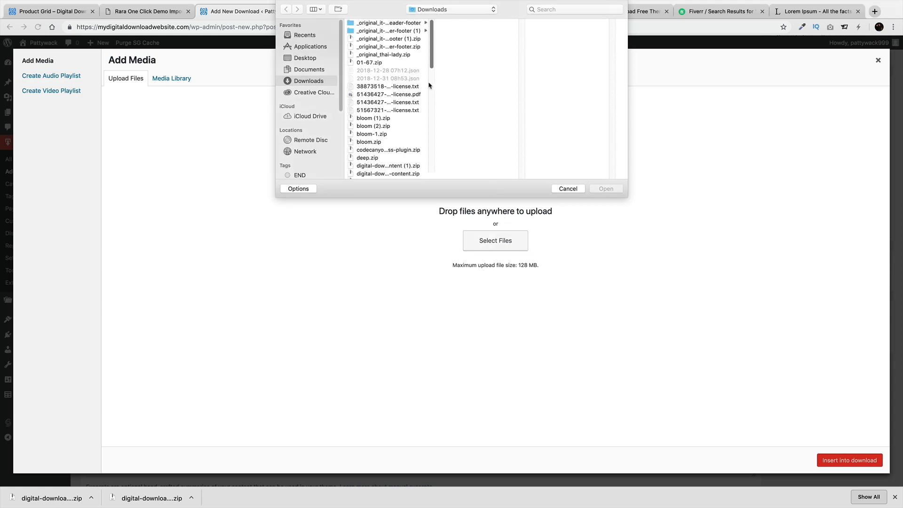
pyautogui.click(401, 118)
pyautogui.click(606, 188)
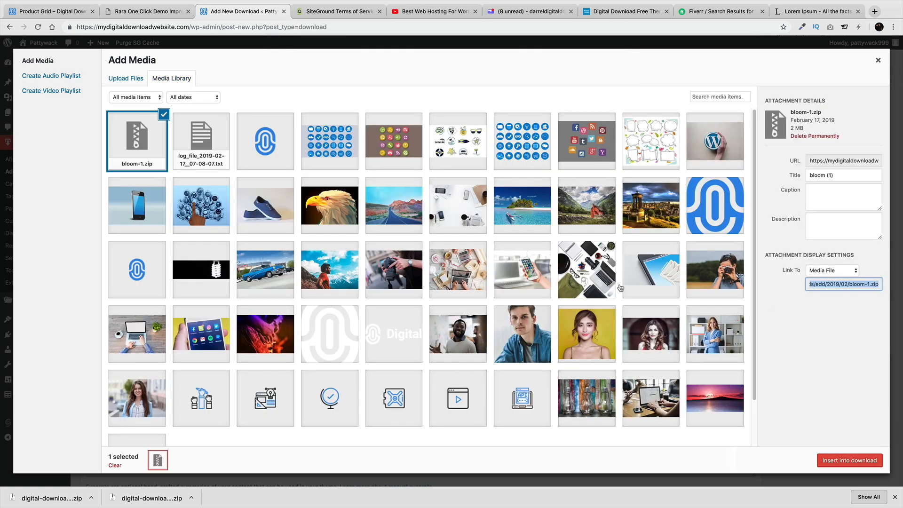
pyautogui.scroll(-2, 588, 301)
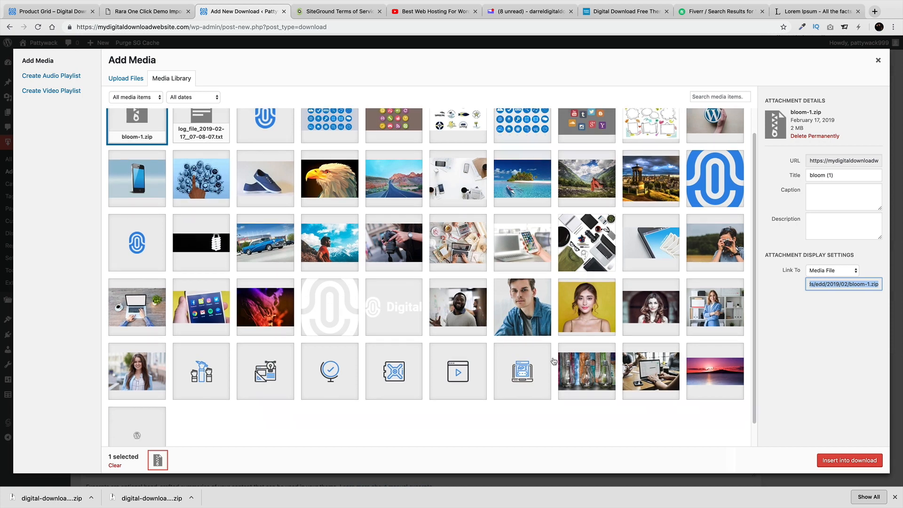
pyautogui.click(850, 461)
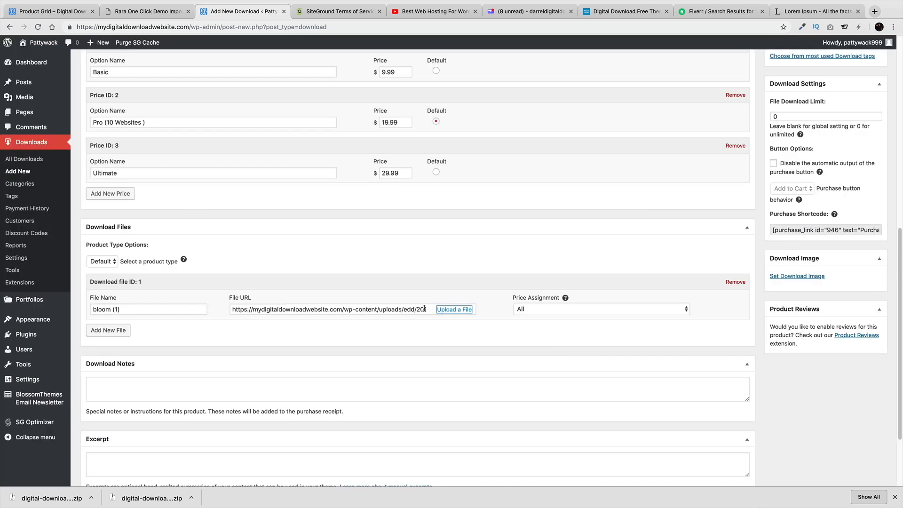
# Keep the file's price assignment on All after briefly trying Pro (10 Websites )
pyautogui.click(530, 309)
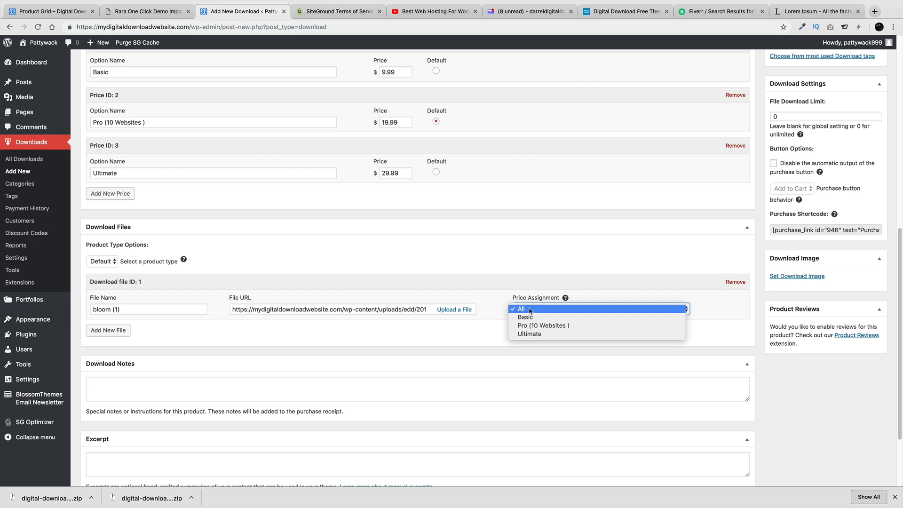
pyautogui.click(547, 325)
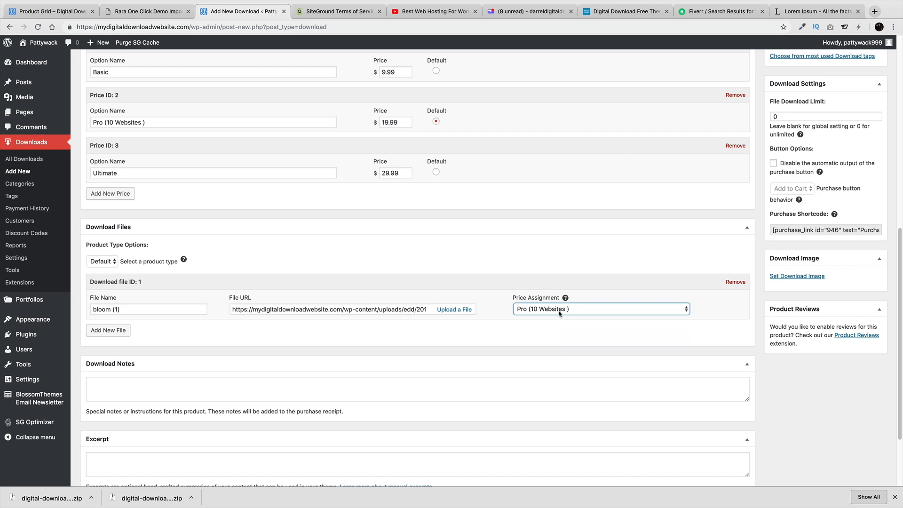
pyautogui.moveTo(566, 299)
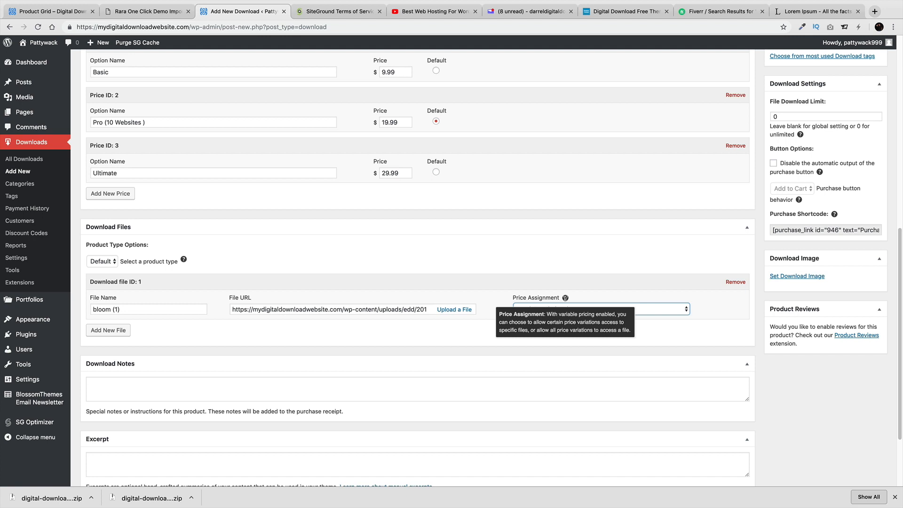
pyautogui.click(583, 309)
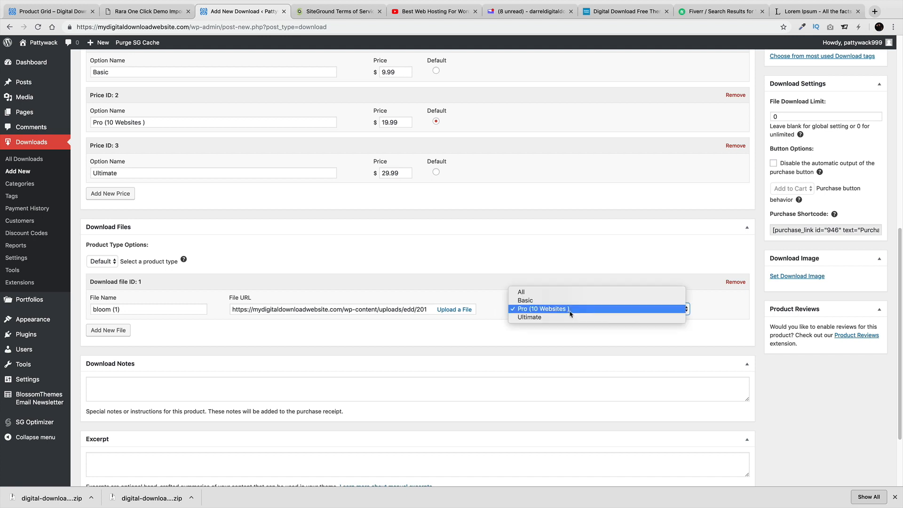
pyautogui.click(583, 293)
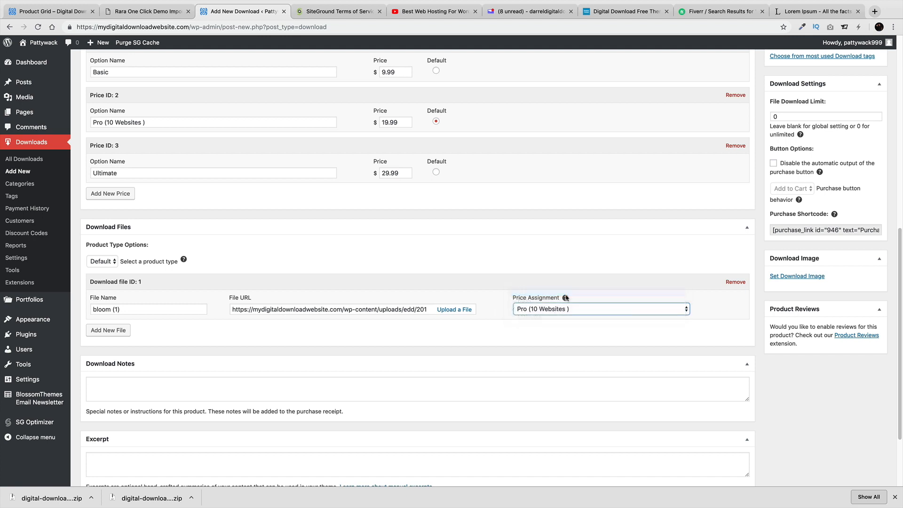
pyautogui.click(594, 309)
pyautogui.click(594, 309)
# Bring up the Download Image media library picker from the sidebar
pyautogui.scroll(-1, 278, 351)
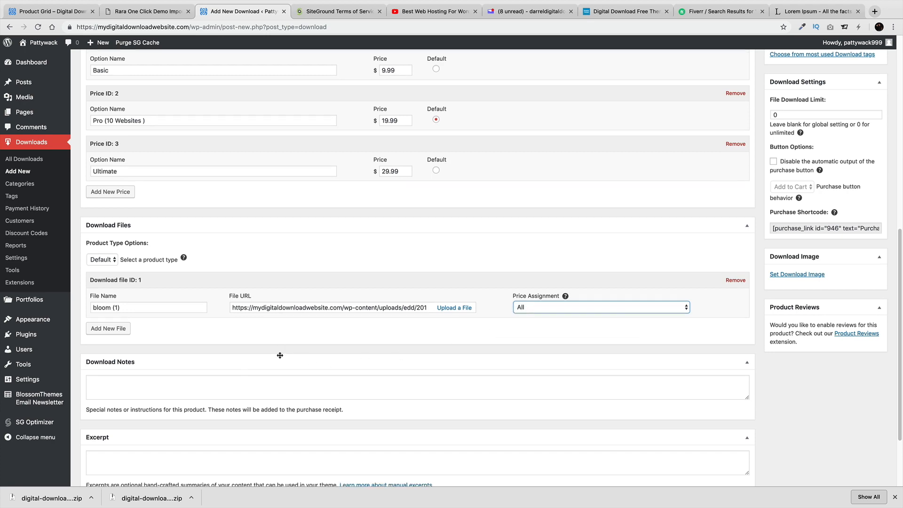
pyautogui.scroll(-1, 278, 352)
pyautogui.scroll(-1, 257, 355)
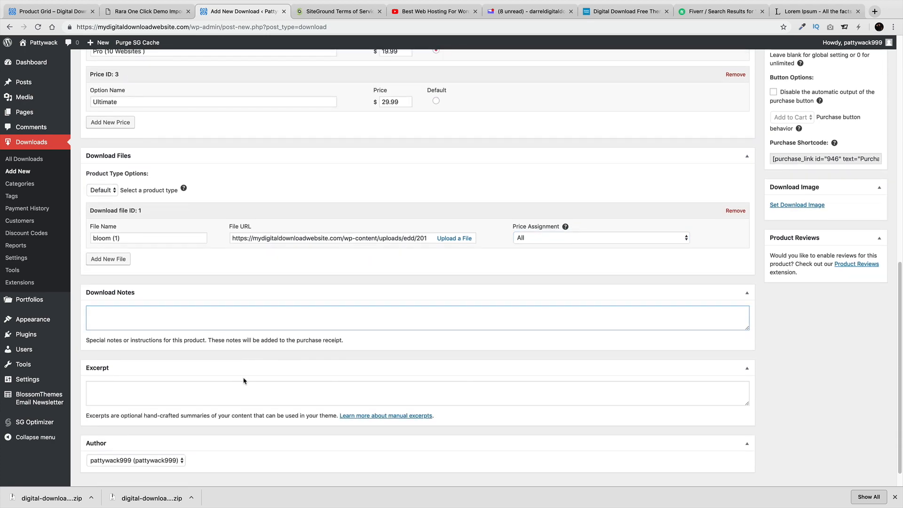
pyautogui.scroll(3, 788, 323)
pyautogui.click(800, 347)
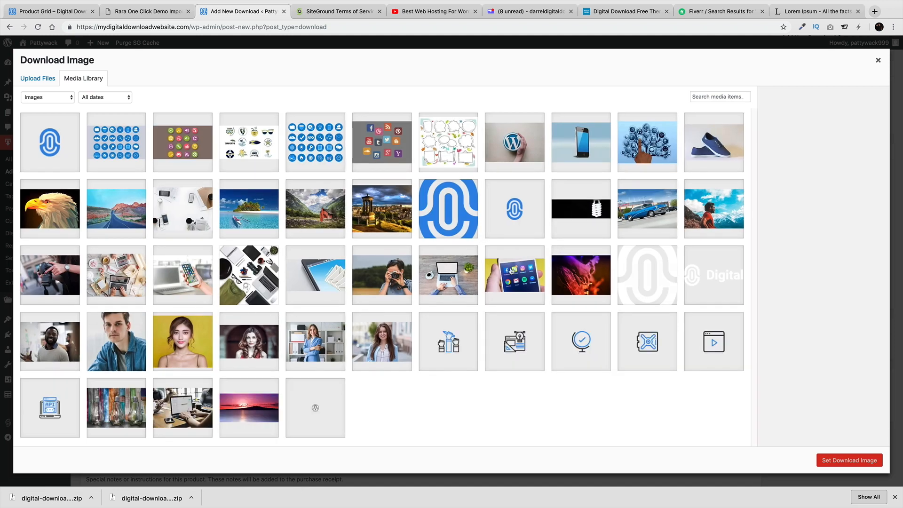
pyautogui.click(531, 144)
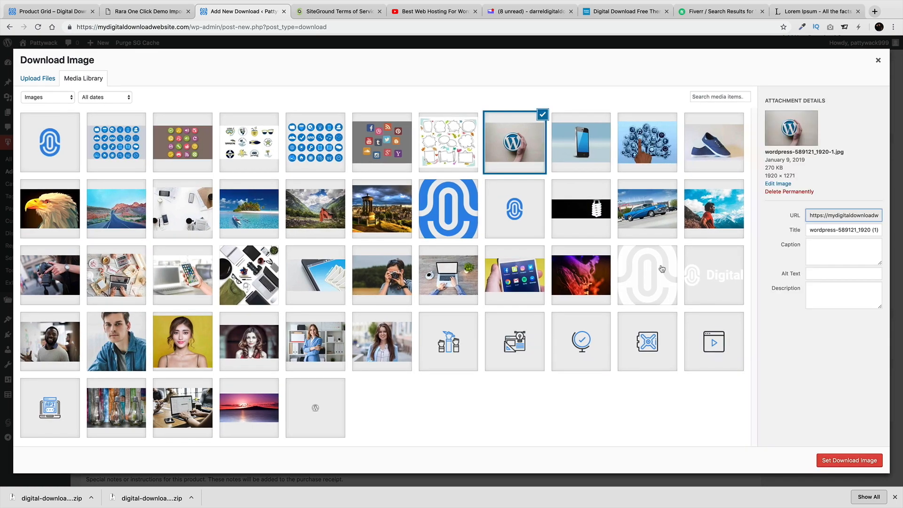
pyautogui.click(824, 460)
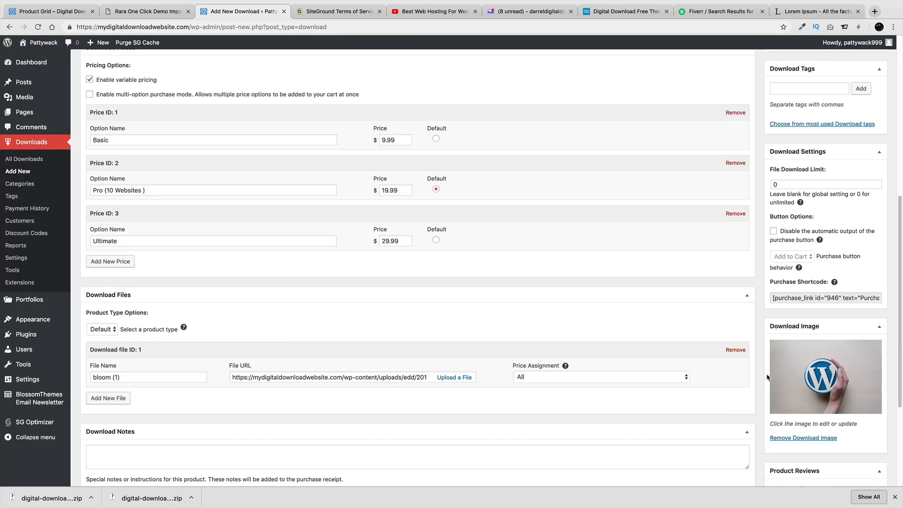
pyautogui.scroll(-1, 808, 374)
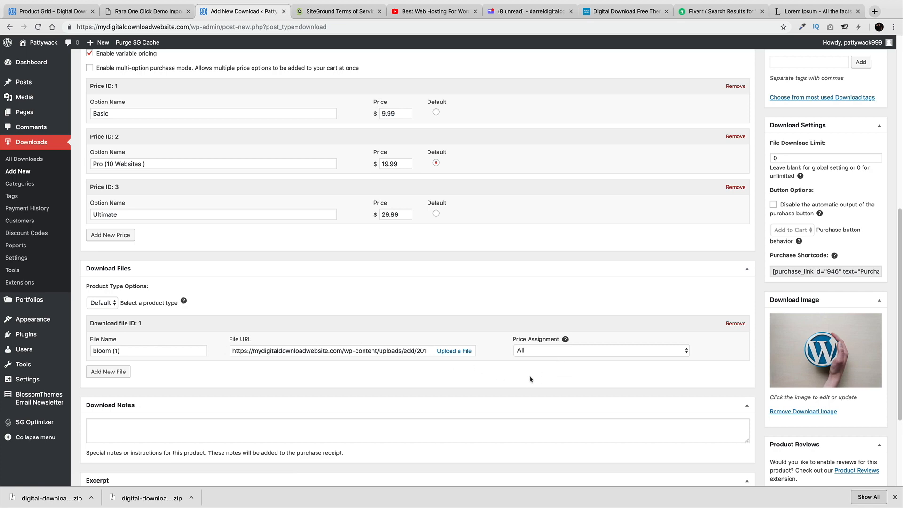
pyautogui.scroll(3, 447, 329)
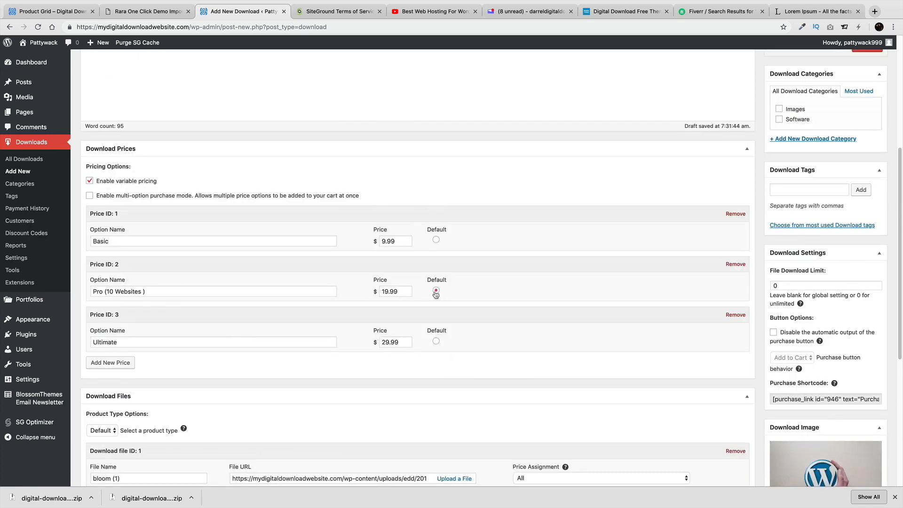
pyautogui.scroll(1, 547, 317)
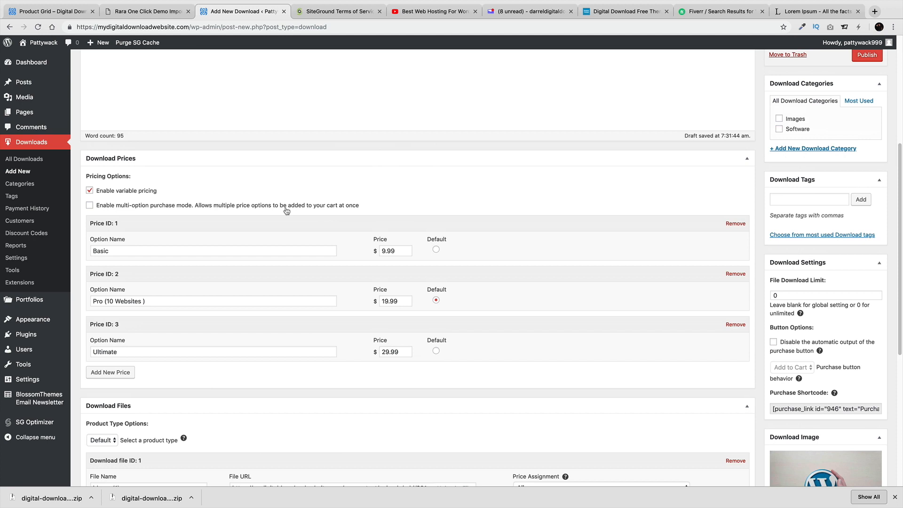
pyautogui.click(89, 205)
pyautogui.scroll(2, 745, 191)
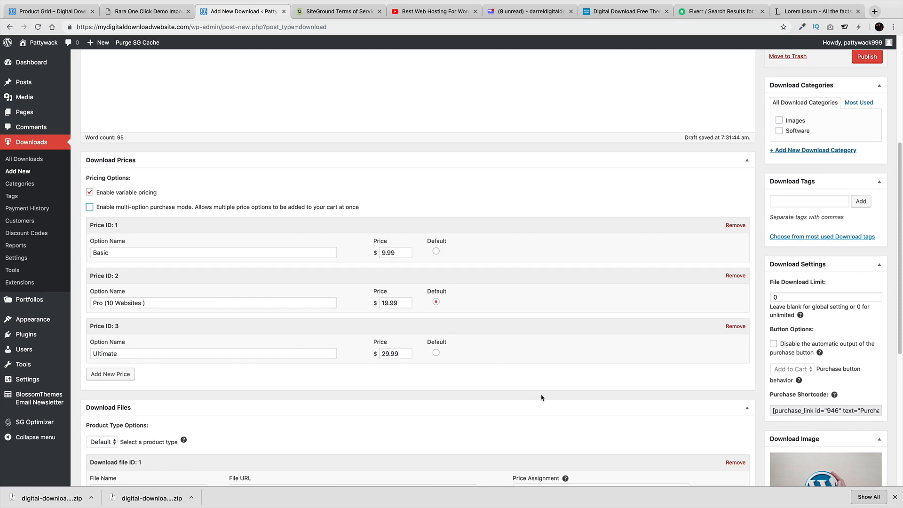
# File the download under Software with tag 'plugins', publish it, and view it
pyautogui.click(779, 159)
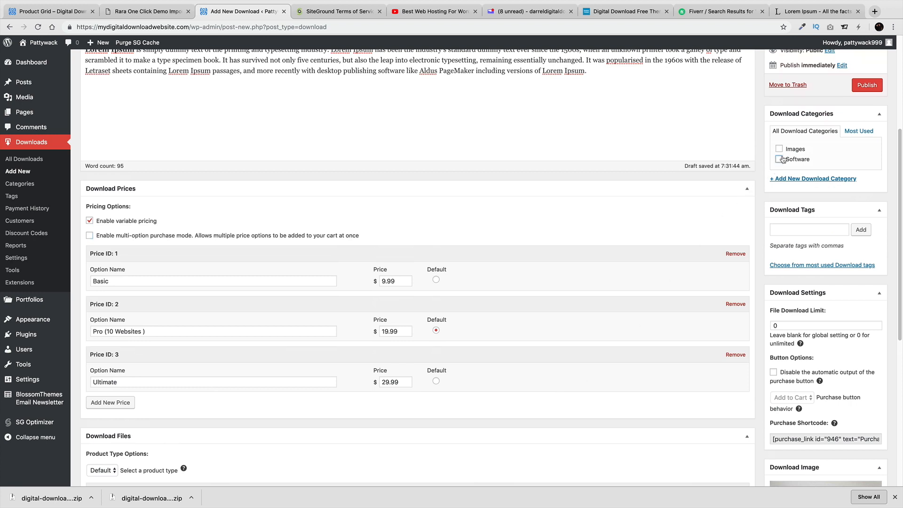
pyautogui.click(822, 231)
pyautogui.write('plugins')
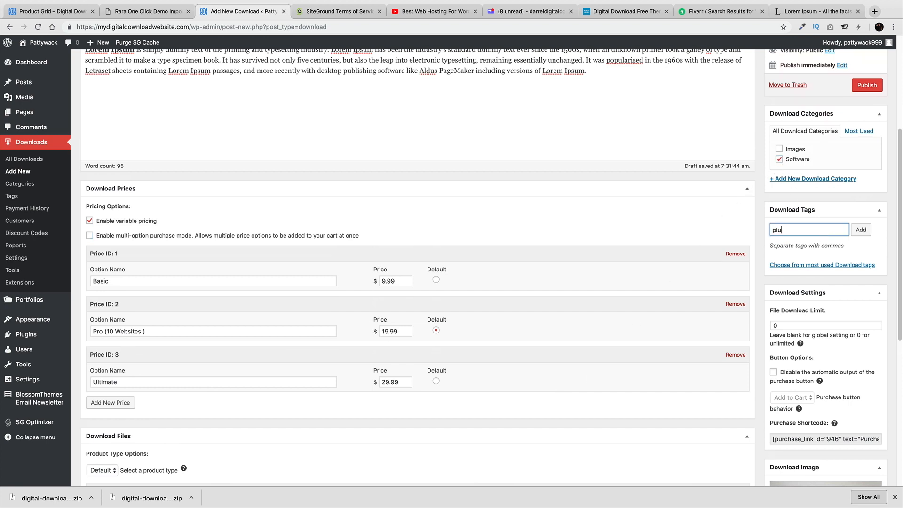
pyautogui.click(863, 231)
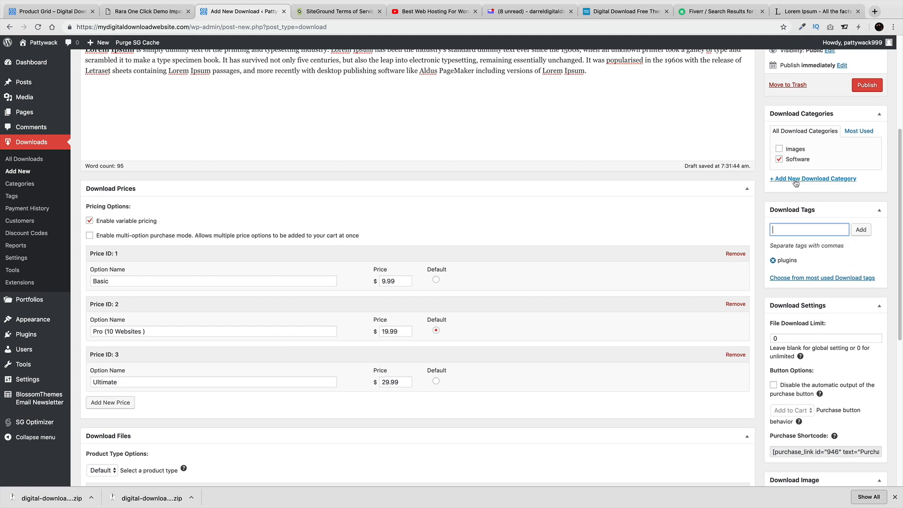
pyautogui.scroll(4, 847, 181)
pyautogui.click(874, 245)
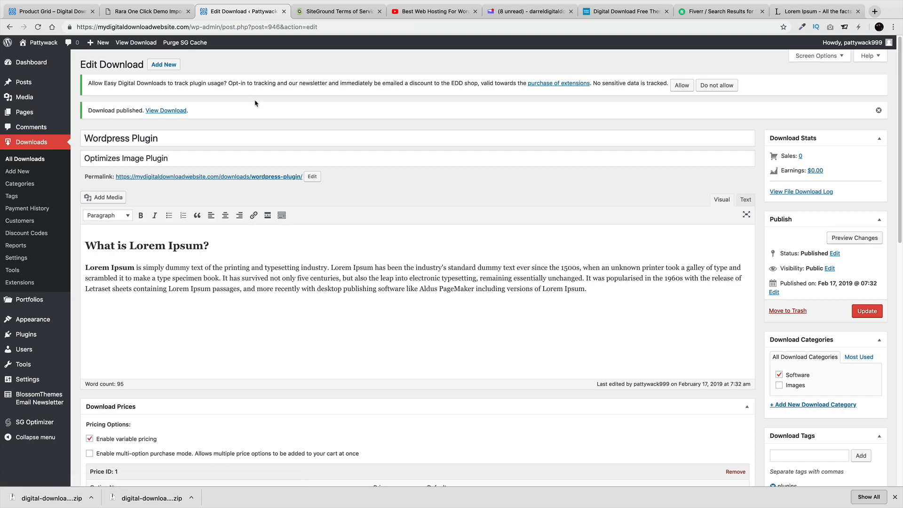
pyautogui.click(143, 44)
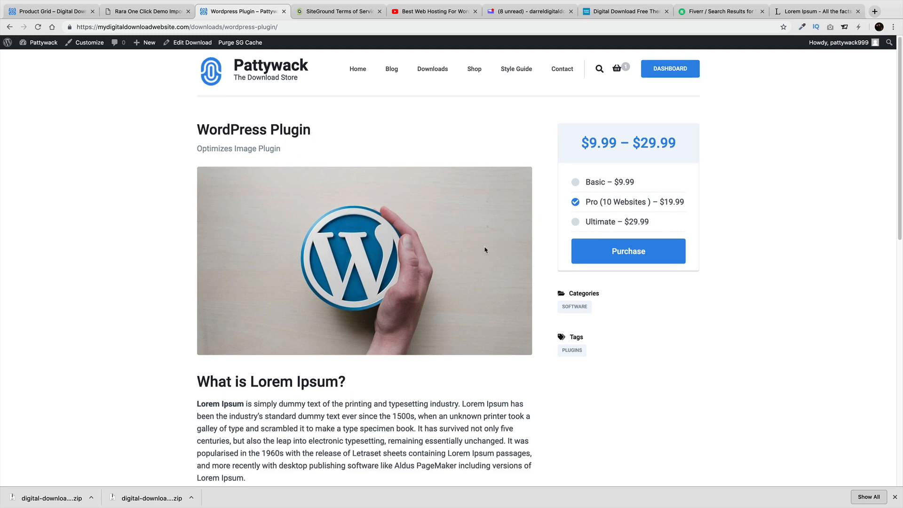
# Add WordPress Plugin's Pro (10 Websites) option to the cart and go to checkout
pyautogui.scroll(-3, 358, 299)
pyautogui.scroll(-1, 306, 344)
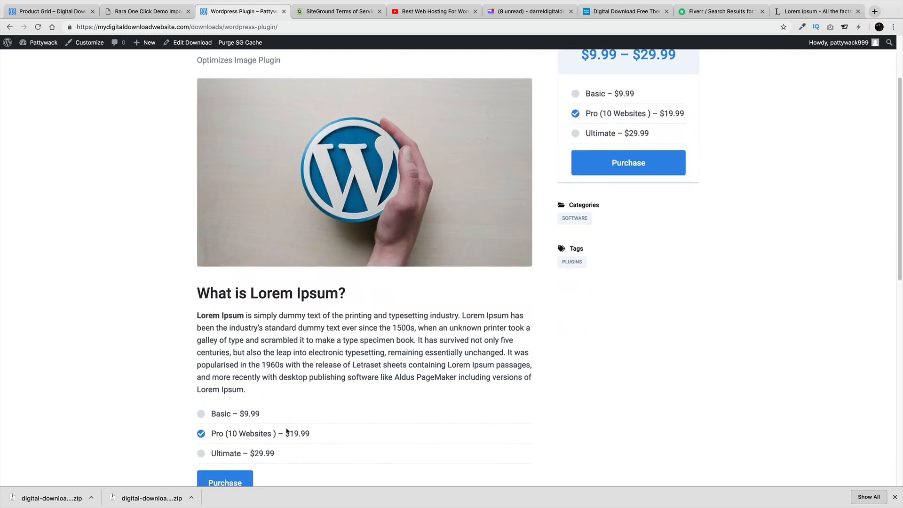
pyautogui.click(223, 432)
pyautogui.click(237, 454)
pyautogui.click(243, 437)
pyautogui.scroll(-1, 240, 464)
pyautogui.click(241, 461)
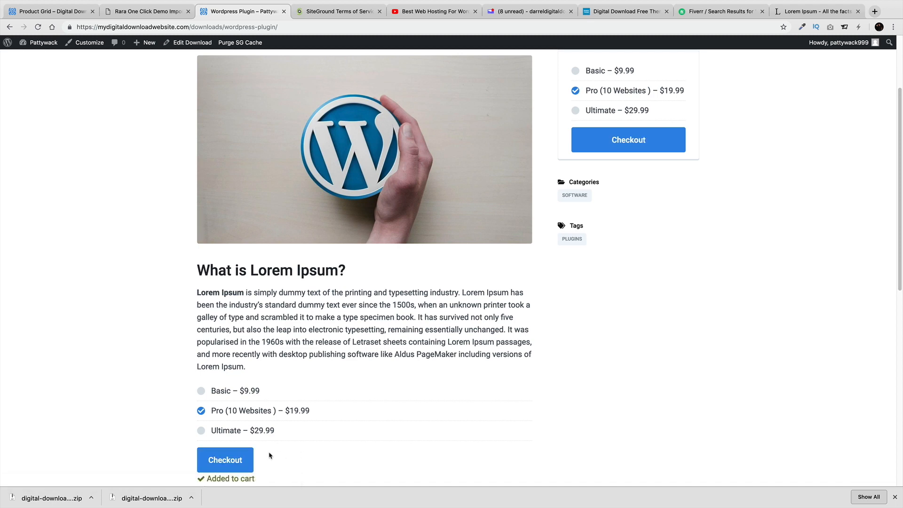
pyautogui.click(245, 453)
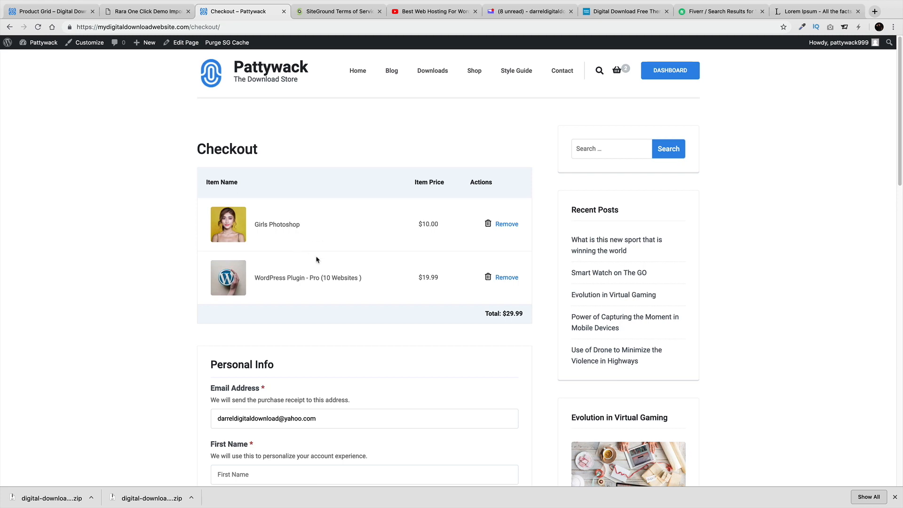
# Go to Shop > Product Grid to see WordPress Plugin and Girls Photoshop listed
pyautogui.scroll(-5, 316, 259)
pyautogui.scroll(5, 316, 259)
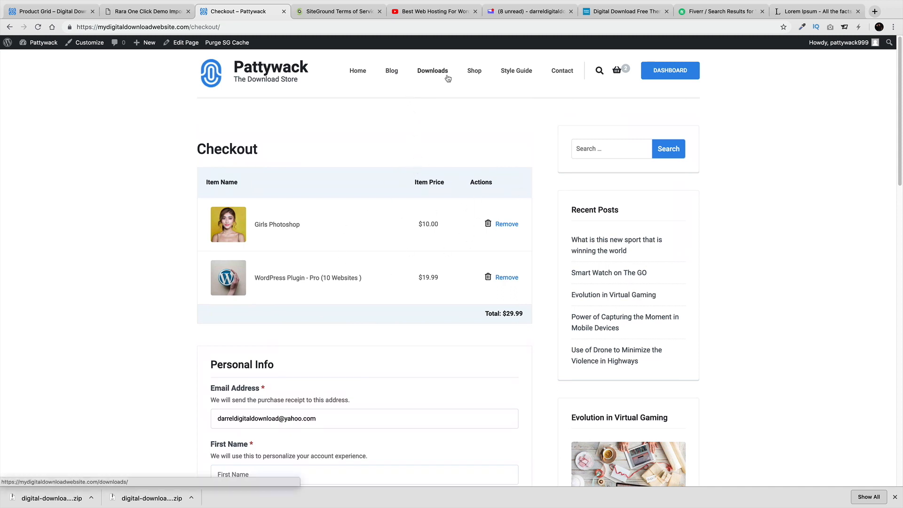
pyautogui.click(474, 73)
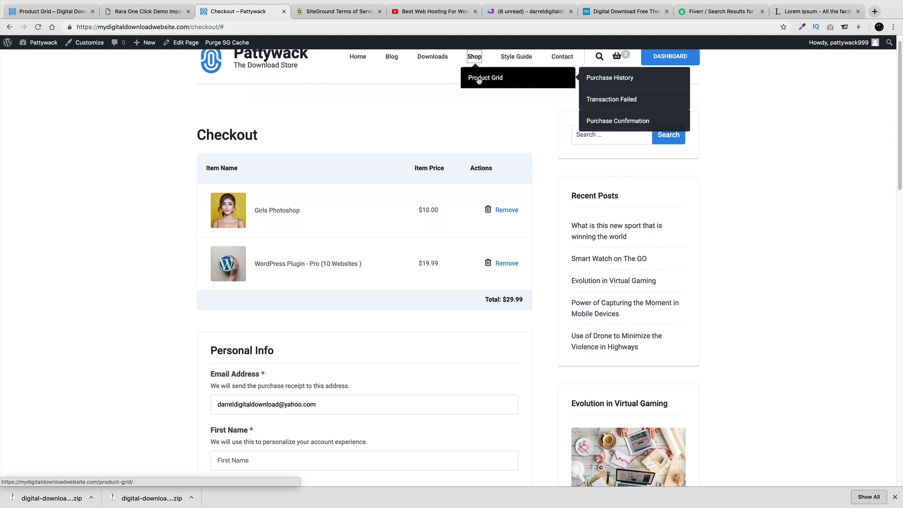
pyautogui.click(479, 78)
pyautogui.moveTo(277, 217)
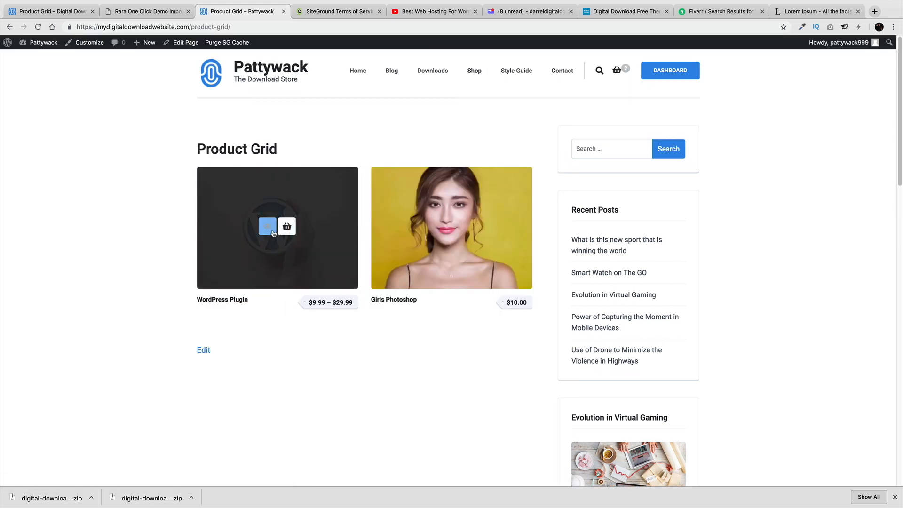
pyautogui.moveTo(425, 258)
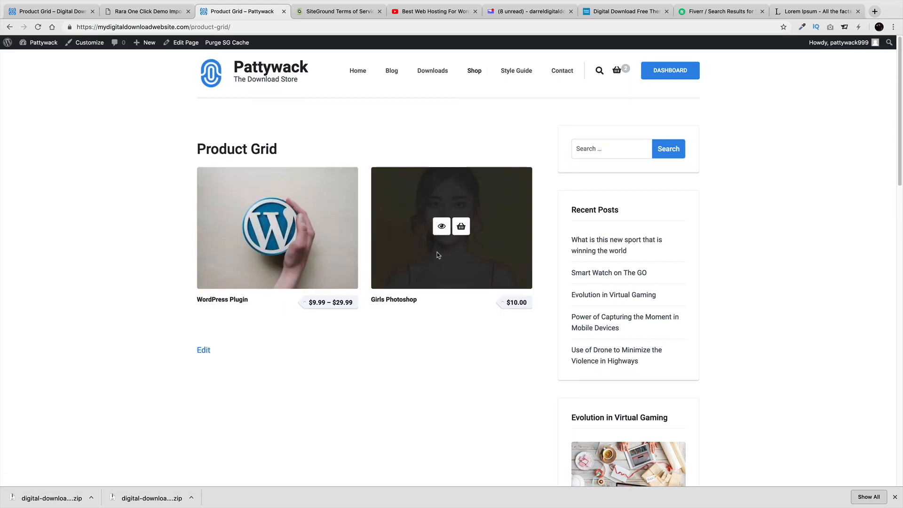
pyautogui.moveTo(295, 264)
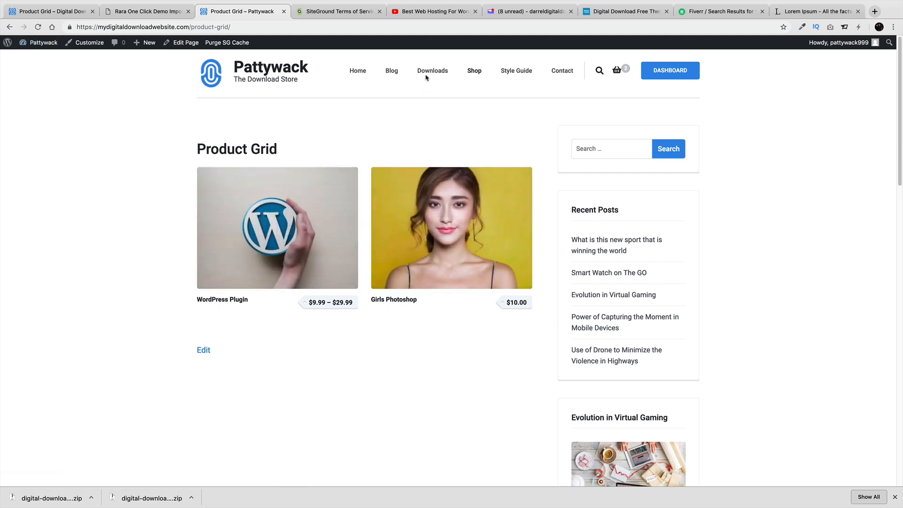
pyautogui.moveTo(464, 221)
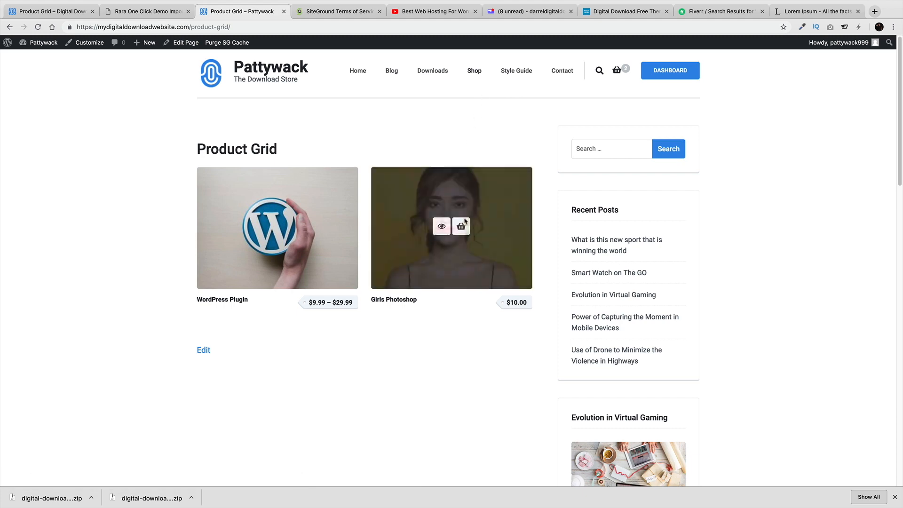
pyautogui.moveTo(314, 194)
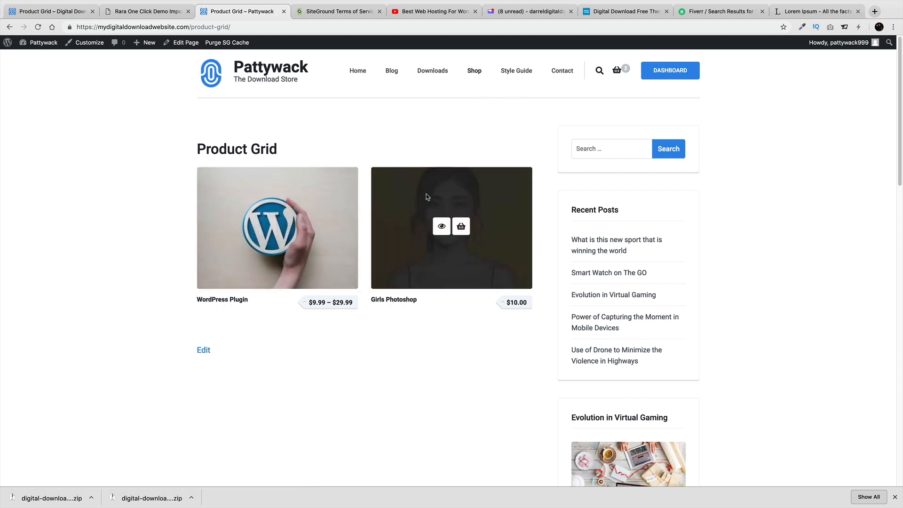
# Open the Menus editor from the admin dashboard and scroll to the Main Nav items
pyautogui.moveTo(42, 42)
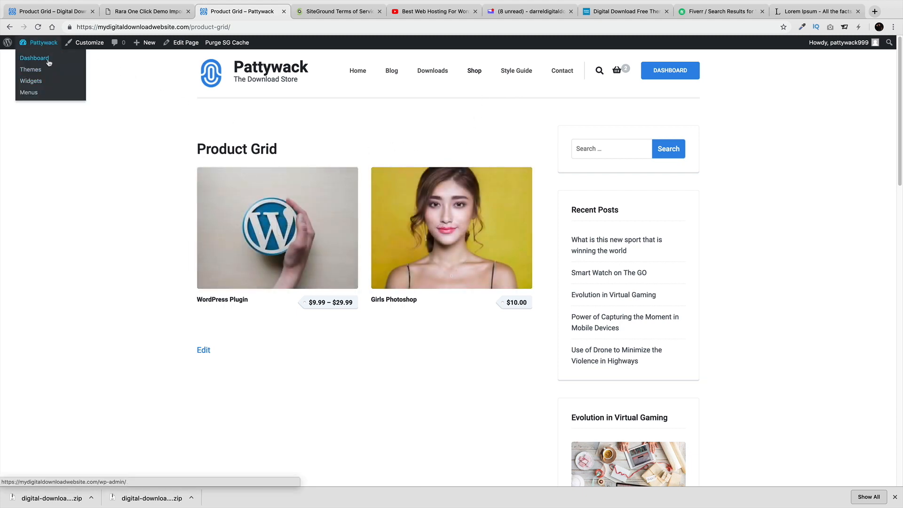
pyautogui.click(49, 62)
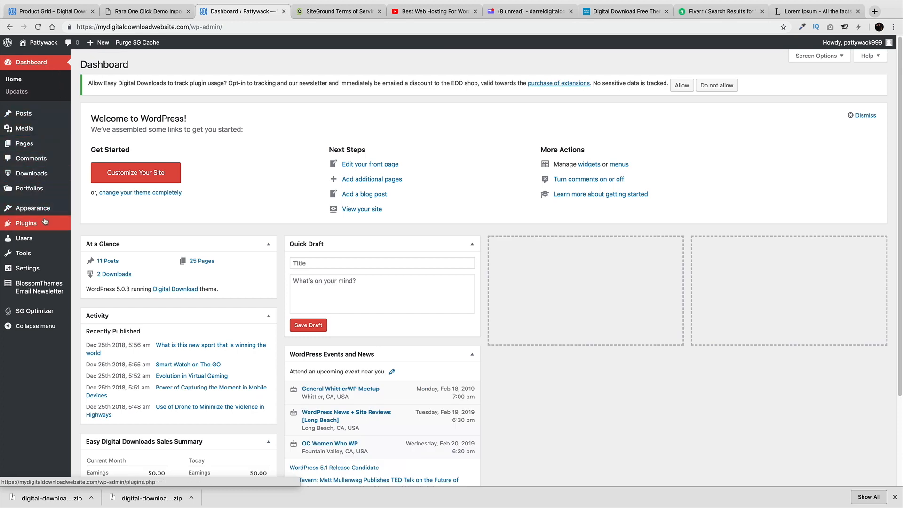
pyautogui.moveTo(45, 214)
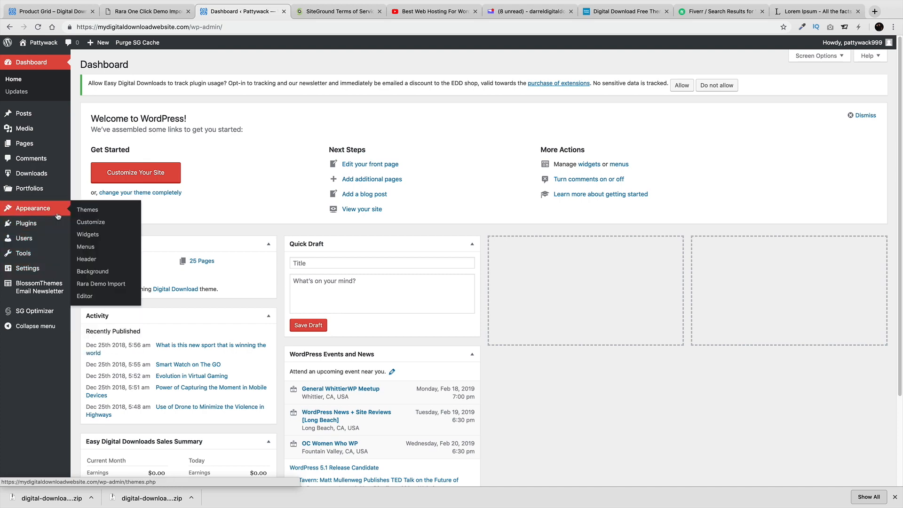
pyautogui.click(76, 244)
pyautogui.scroll(-3, 306, 256)
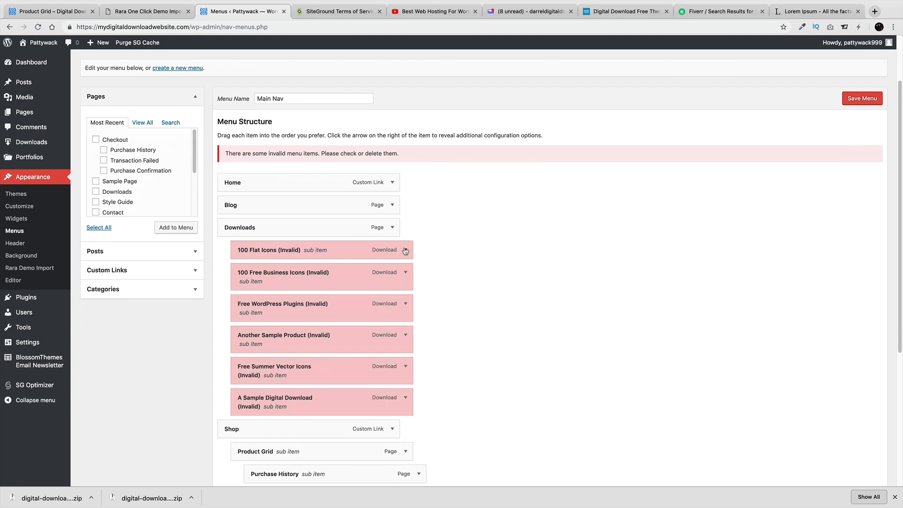
# Remove the six invalid entries under Downloads, from 100 Flat Icons to A Sample Digital Download
pyautogui.click(405, 250)
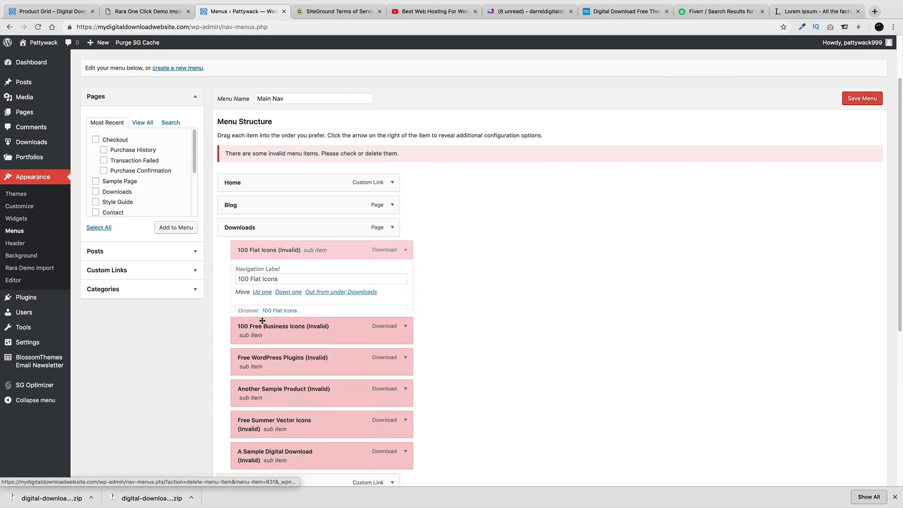
pyautogui.click(405, 249)
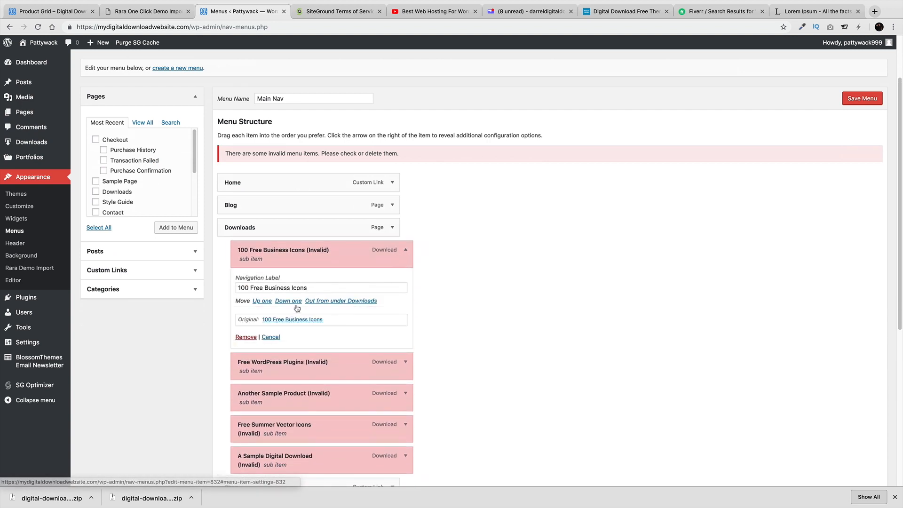
pyautogui.click(245, 337)
pyautogui.click(405, 250)
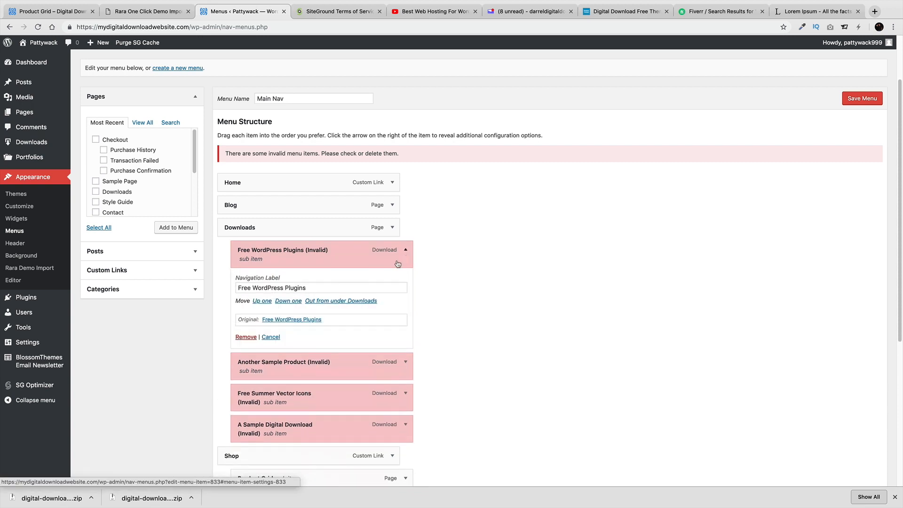
pyautogui.click(246, 337)
pyautogui.click(405, 249)
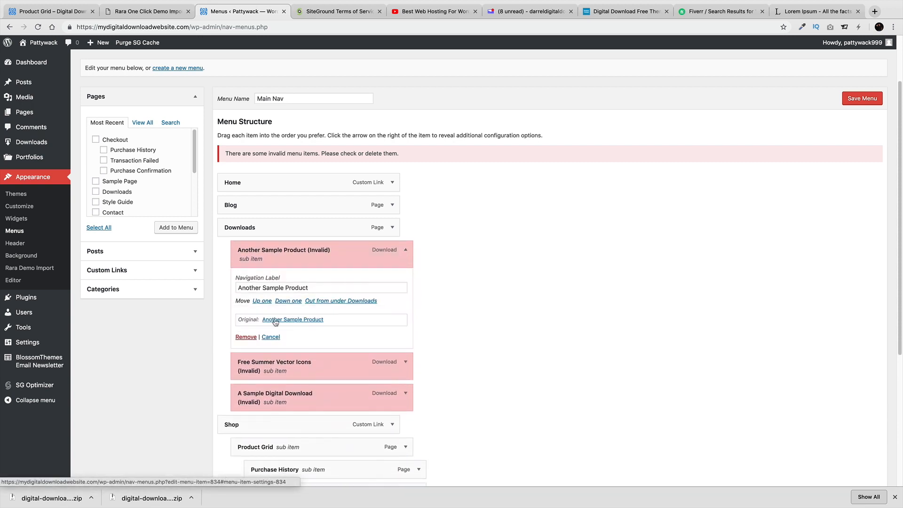
pyautogui.click(246, 337)
pyautogui.click(405, 249)
pyautogui.click(245, 337)
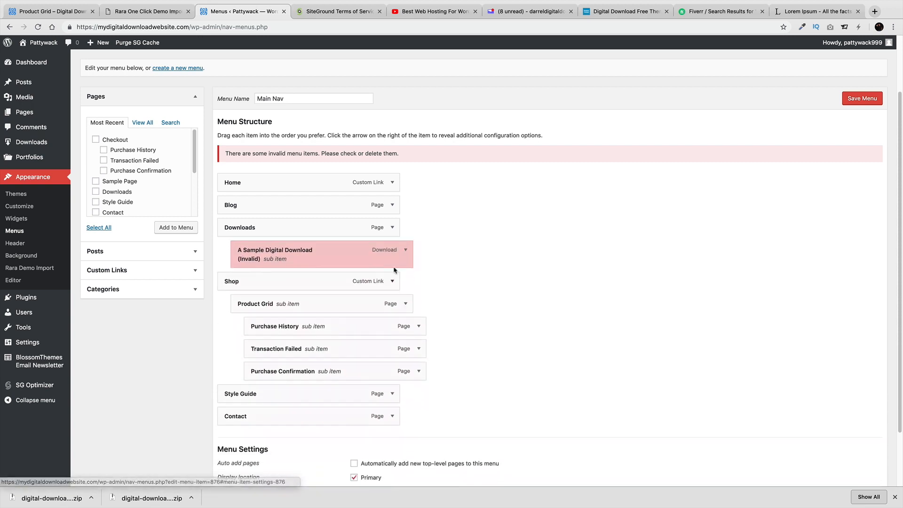
pyautogui.click(406, 250)
pyautogui.click(245, 337)
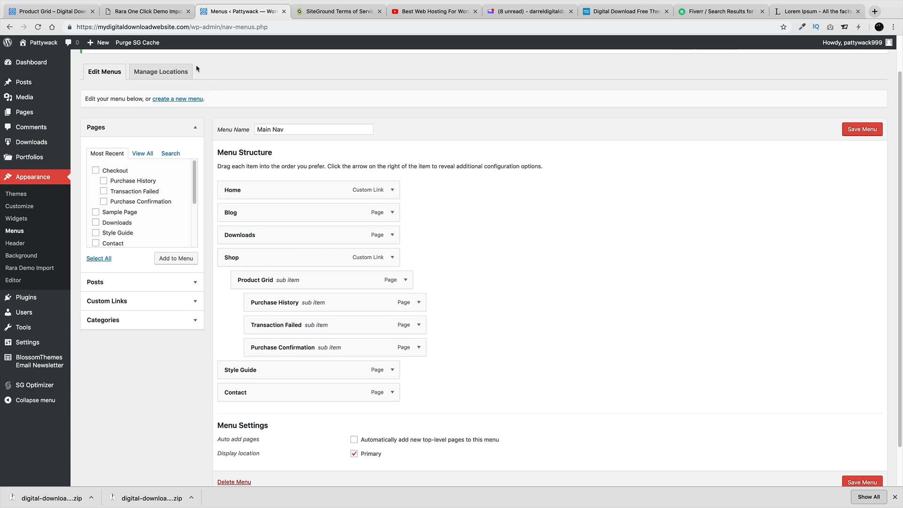
pyautogui.click(163, 13)
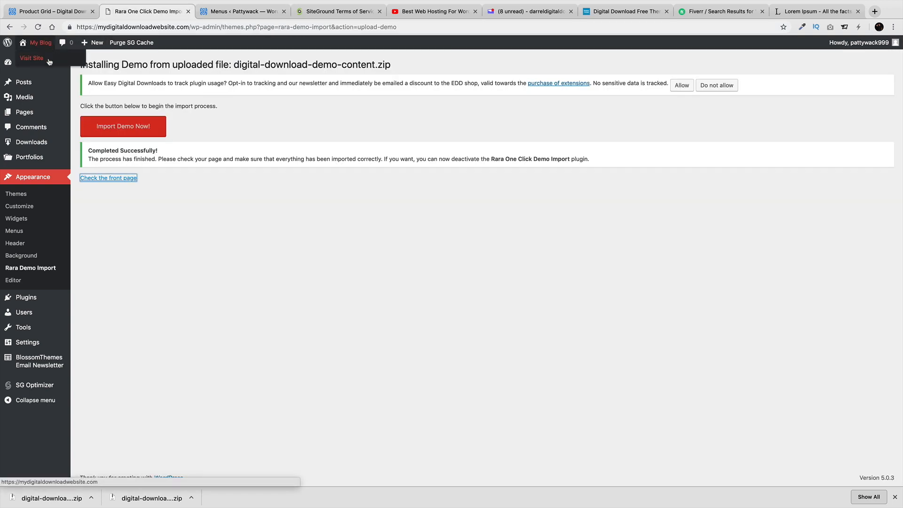
# Browse from the storefront Downloads archive through WordPress Plugin to the Software category page
pyautogui.click(32, 58)
pyautogui.moveTo(159, 62)
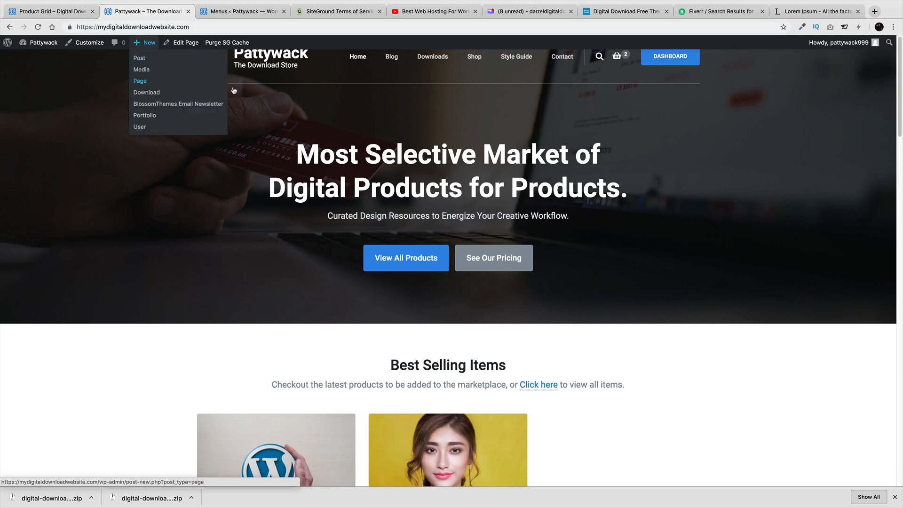
pyautogui.click(425, 57)
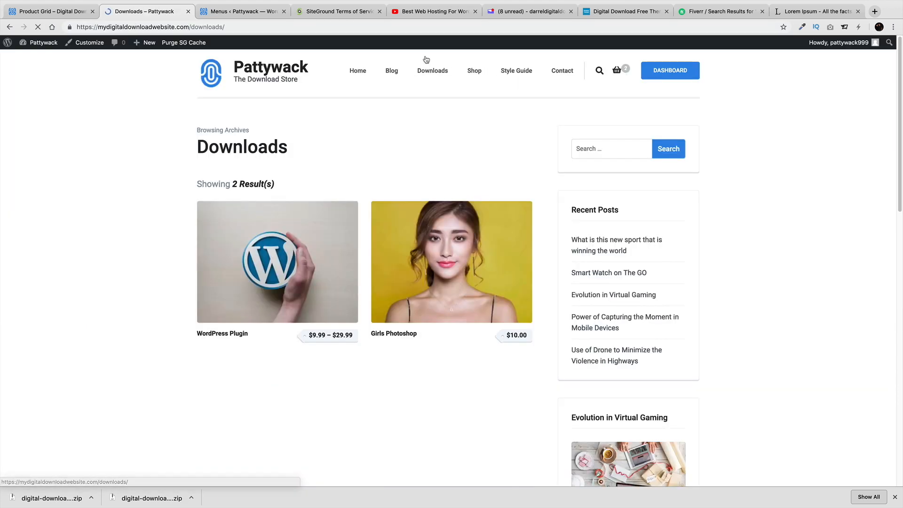
pyautogui.moveTo(301, 281)
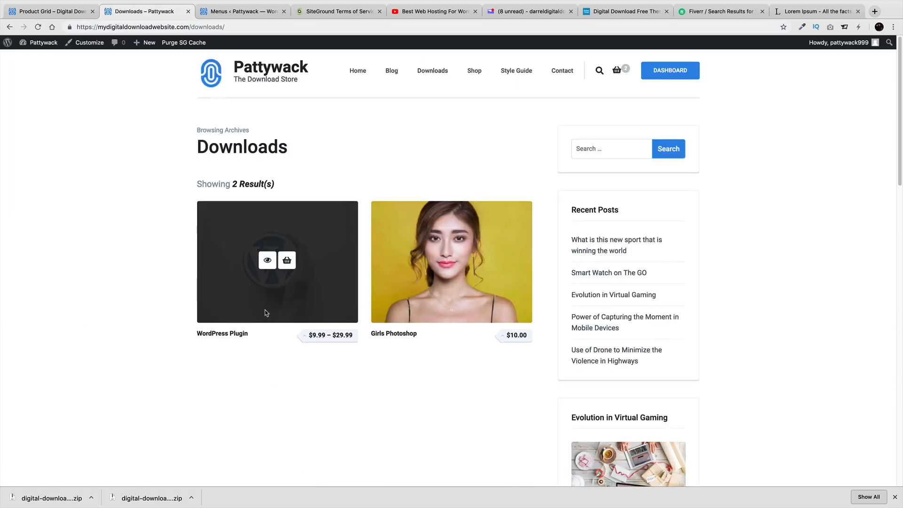
pyautogui.click(267, 260)
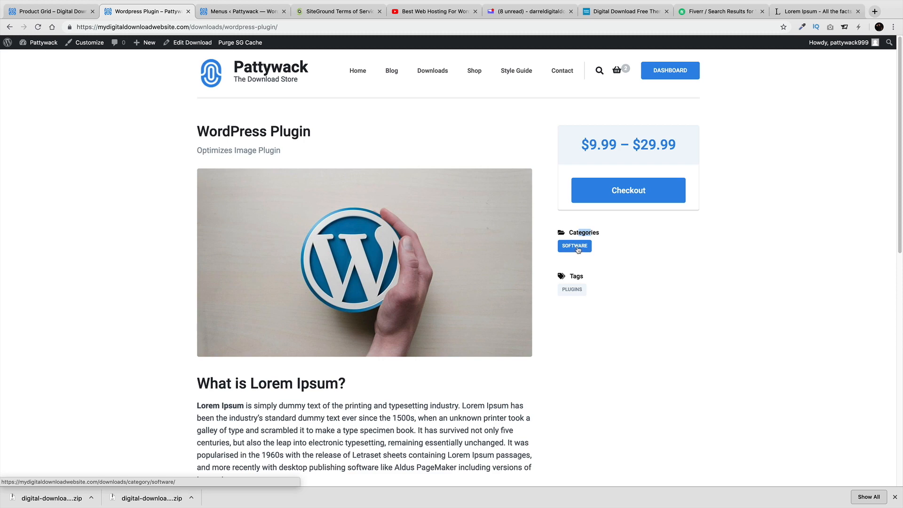
pyautogui.click(578, 248)
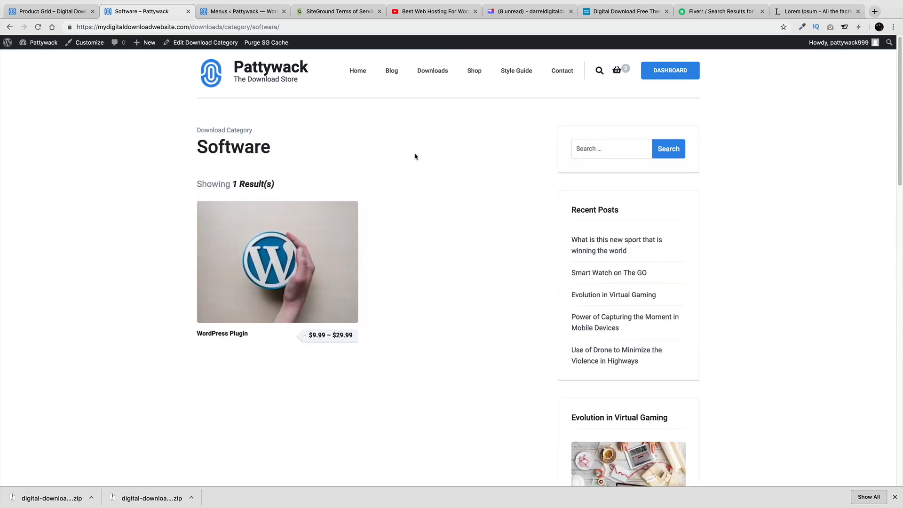
# Copy the Software category page's URL and return to the menu editor
pyautogui.click(203, 27)
pyautogui.rightClick(203, 26)
pyautogui.click(228, 80)
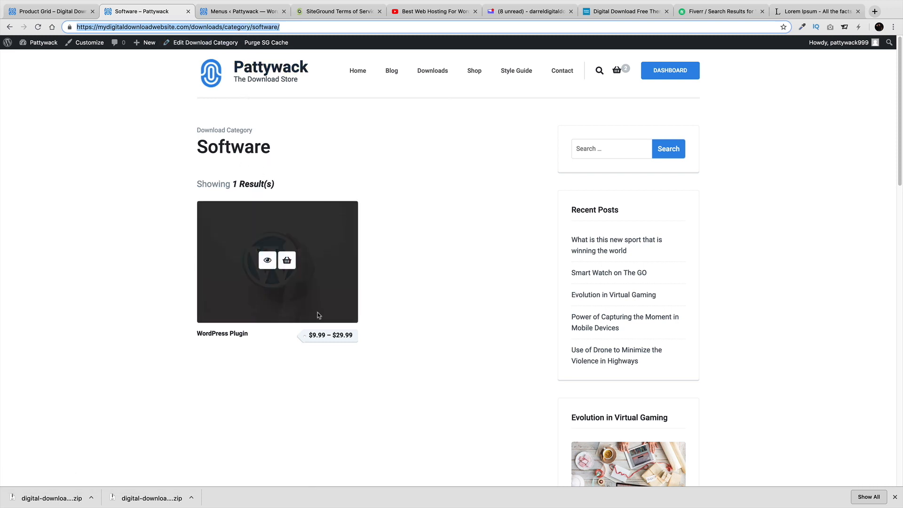
pyautogui.moveTo(310, 213)
pyautogui.click(243, 12)
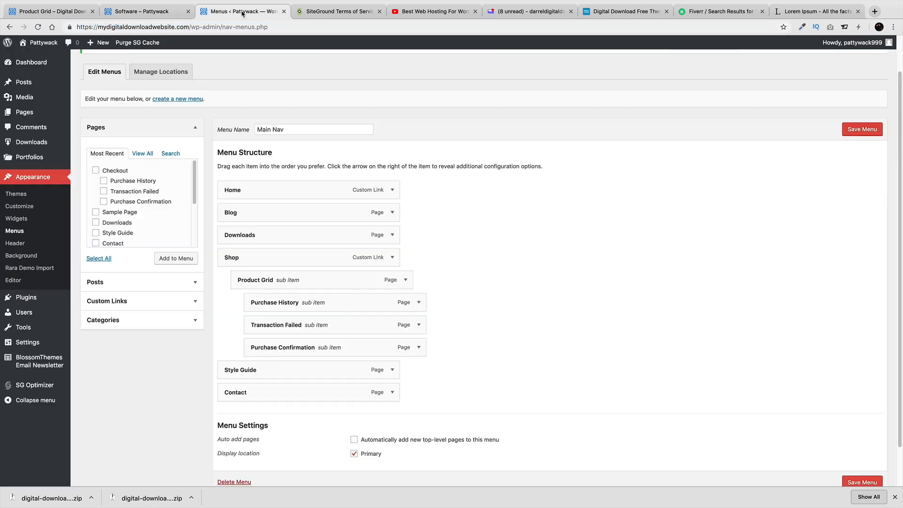
# Add a 'Plugins' custom link pointing to the Software category URL
pyautogui.click(150, 303)
pyautogui.click(146, 194)
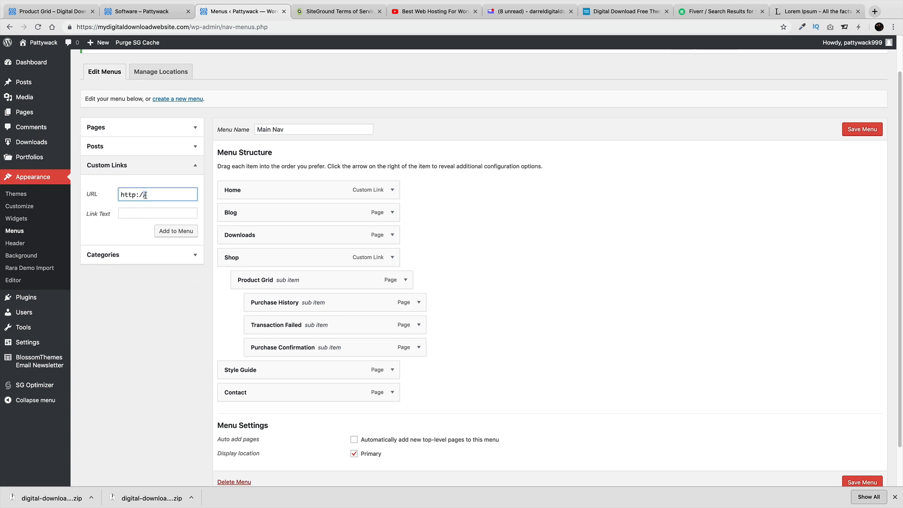
pyautogui.tripleClick(146, 195)
pyautogui.rightClick(146, 194)
pyautogui.click(164, 265)
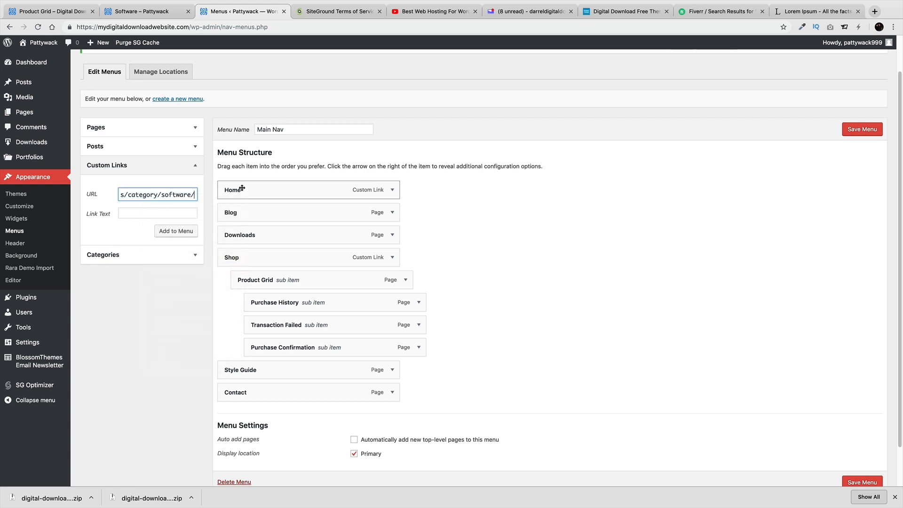
pyautogui.click(167, 213)
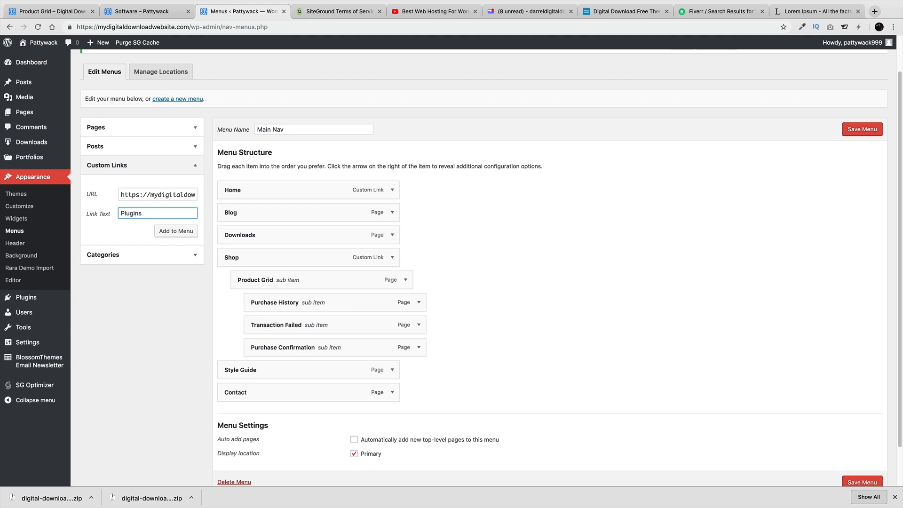
pyautogui.click(176, 231)
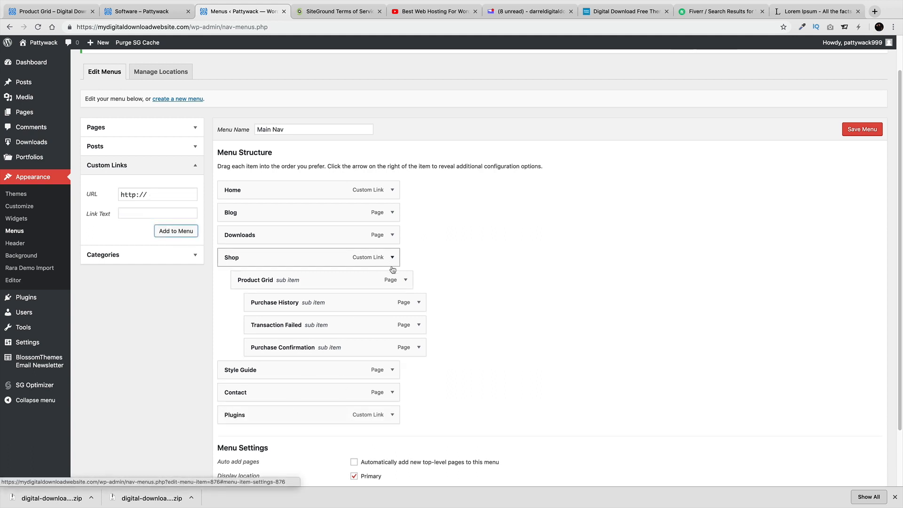
# Remove the Purchase Confirmation and Transaction Failed items from the Shop branch
pyautogui.moveTo(424, 350); pyautogui.dragTo(415, 353)
pyautogui.click(405, 347)
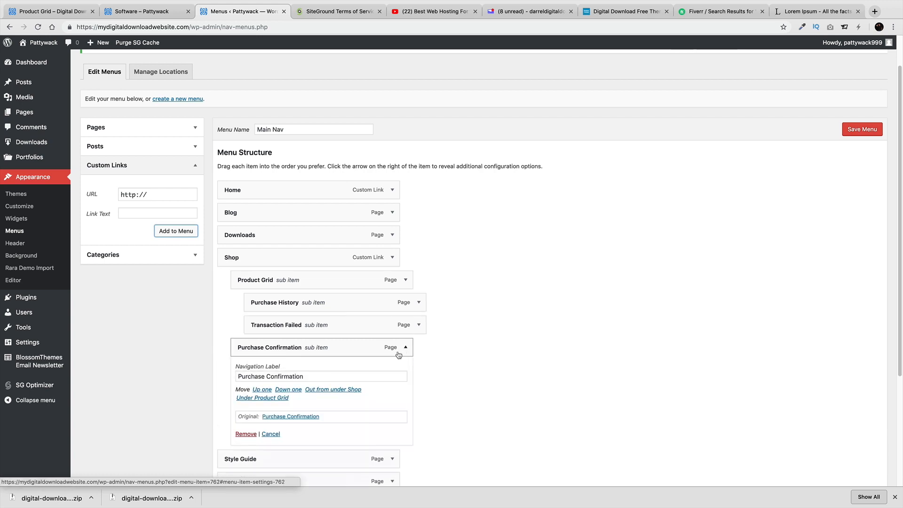
pyautogui.click(245, 431)
pyautogui.moveTo(421, 326); pyautogui.dragTo(409, 323)
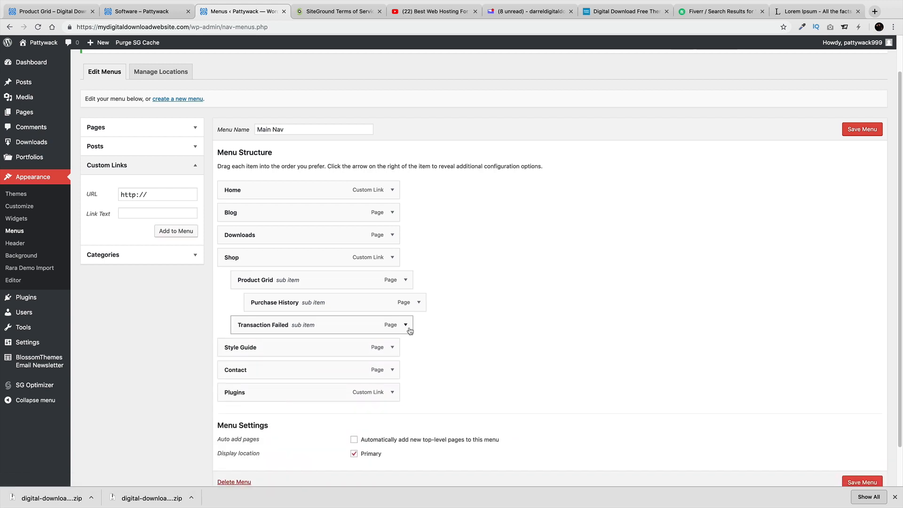
pyautogui.click(406, 325)
pyautogui.click(253, 413)
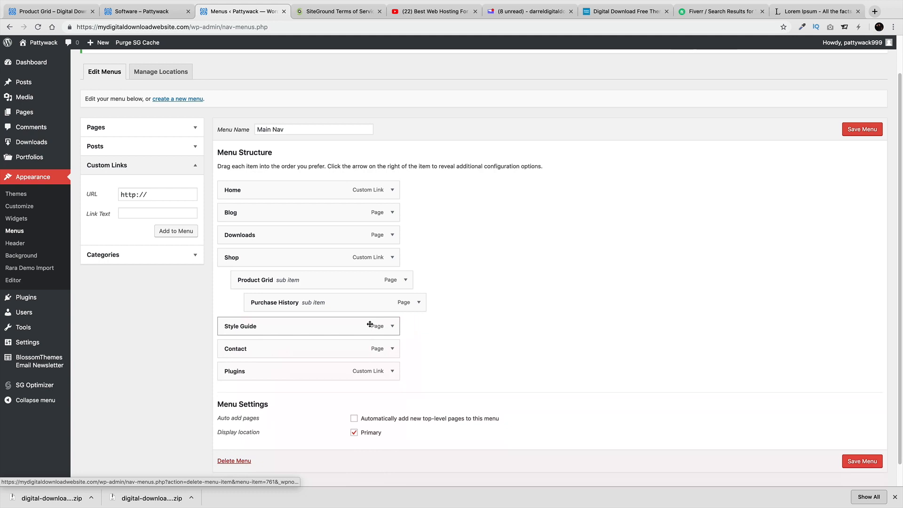
# Remove Purchase History, Product Grid and Shop, nest Plugins under Downloads, and save
pyautogui.click(419, 302)
pyautogui.click(265, 381)
pyautogui.click(405, 279)
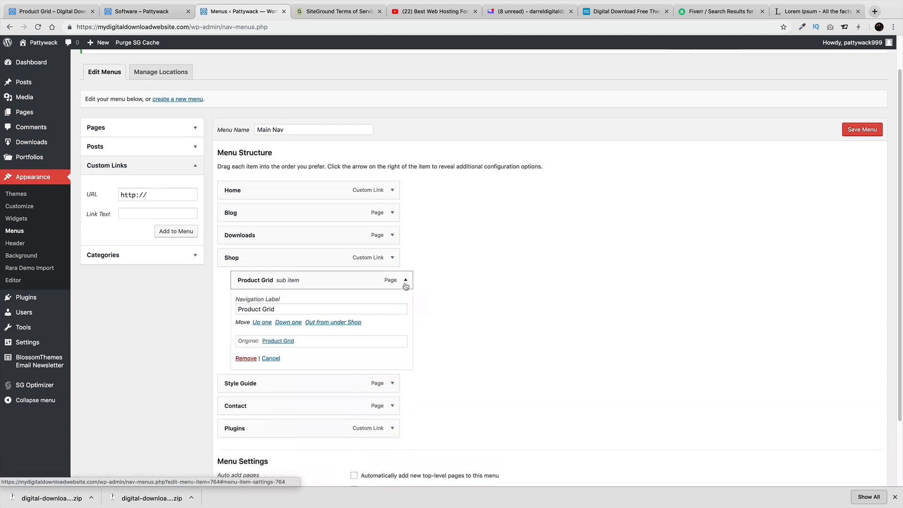
pyautogui.click(245, 359)
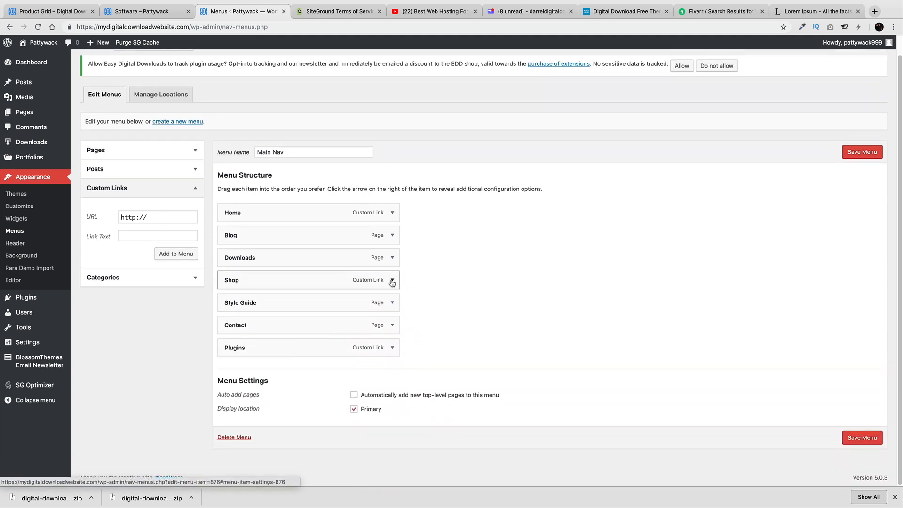
pyautogui.click(392, 278)
pyautogui.scroll(-1, 391, 278)
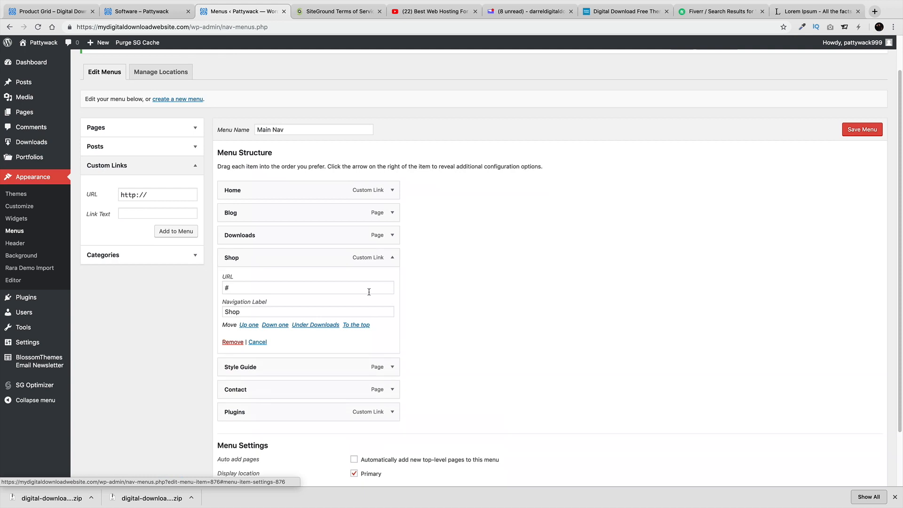
pyautogui.click(239, 342)
pyautogui.moveTo(247, 346); pyautogui.dragTo(262, 298)
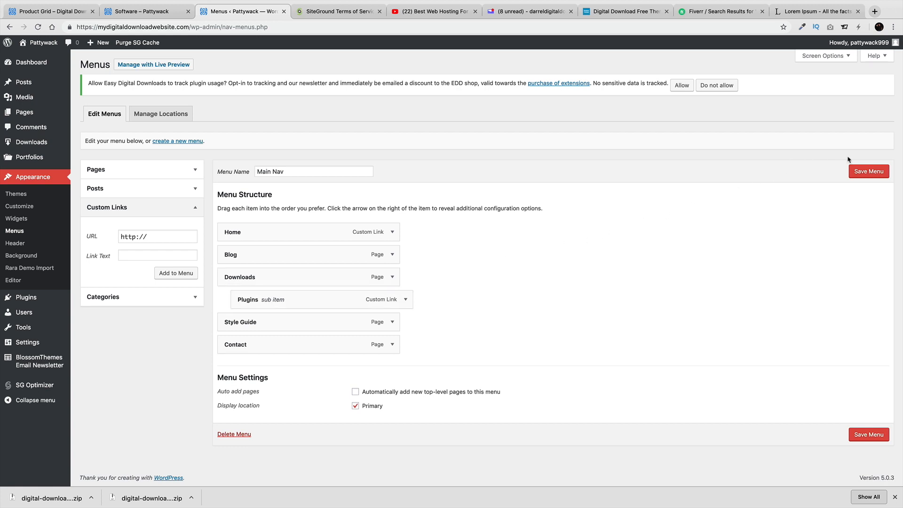
pyautogui.click(867, 171)
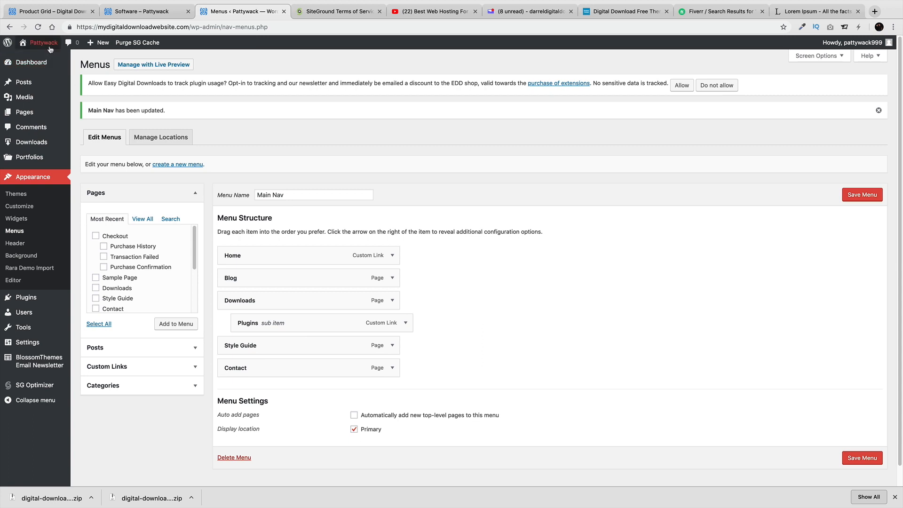
# Verify on the live site that Downloads > Plugins opens the Software category page
pyautogui.moveTo(44, 42)
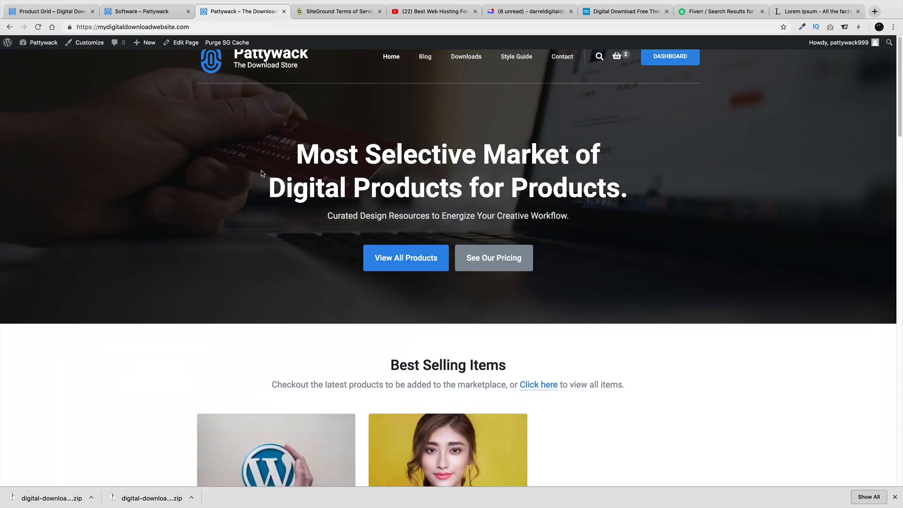
pyautogui.moveTo(465, 58)
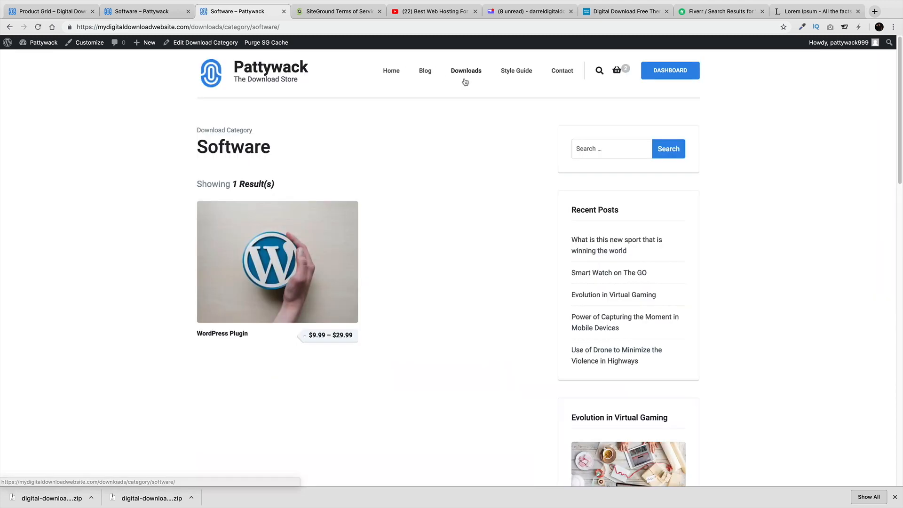
pyautogui.moveTo(249, 130); pyautogui.dragTo(198, 129)
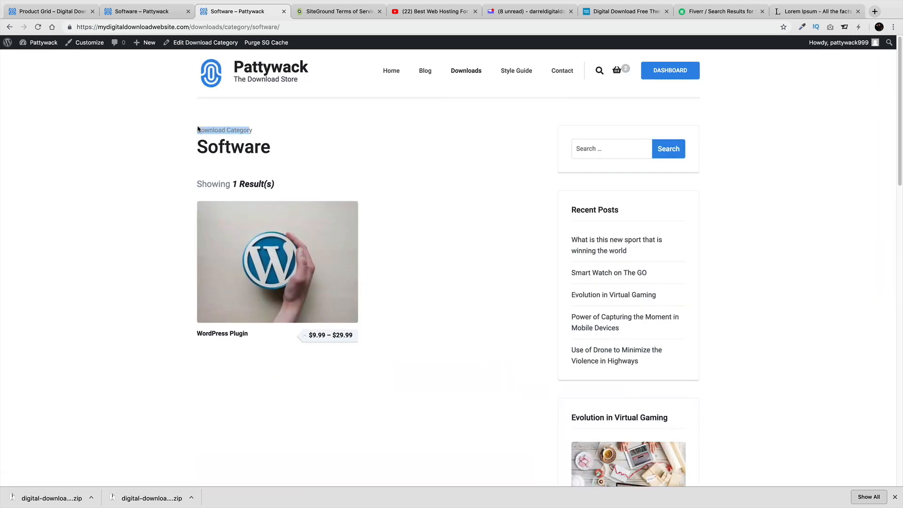
pyautogui.moveTo(269, 149); pyautogui.dragTo(194, 147)
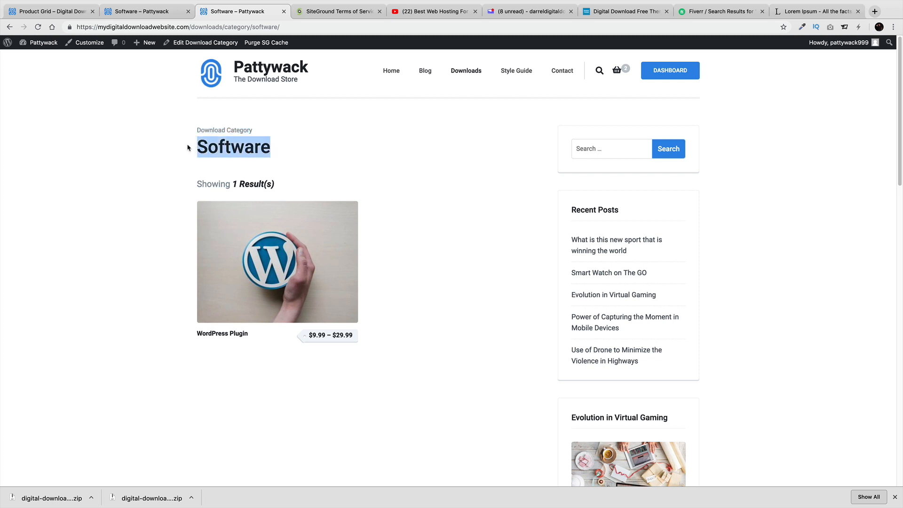
pyautogui.moveTo(272, 208)
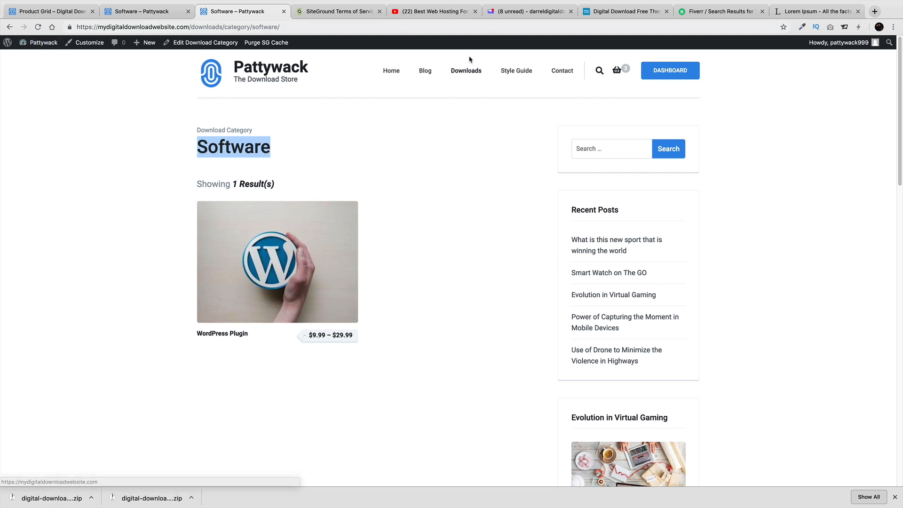
pyautogui.moveTo(473, 75)
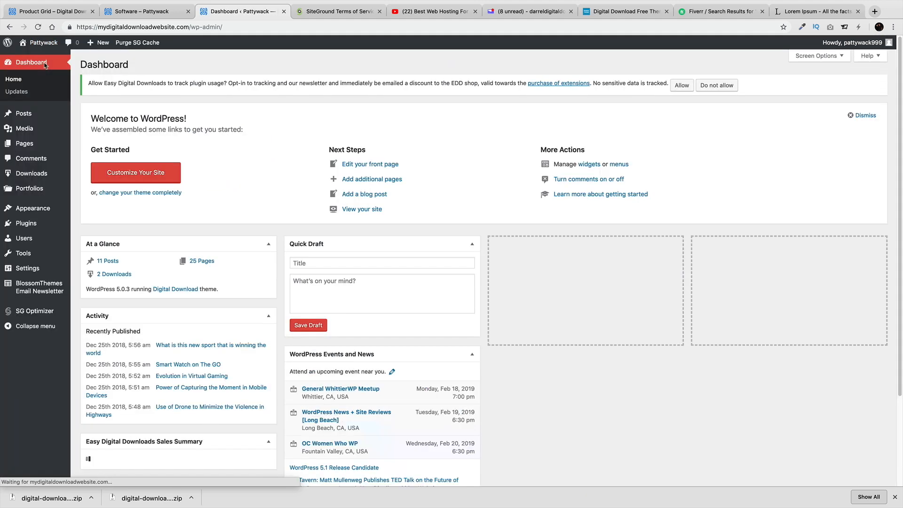
# Move Plugins to the top level of Main Nav, save, and view the live site
pyautogui.moveTo(49, 211)
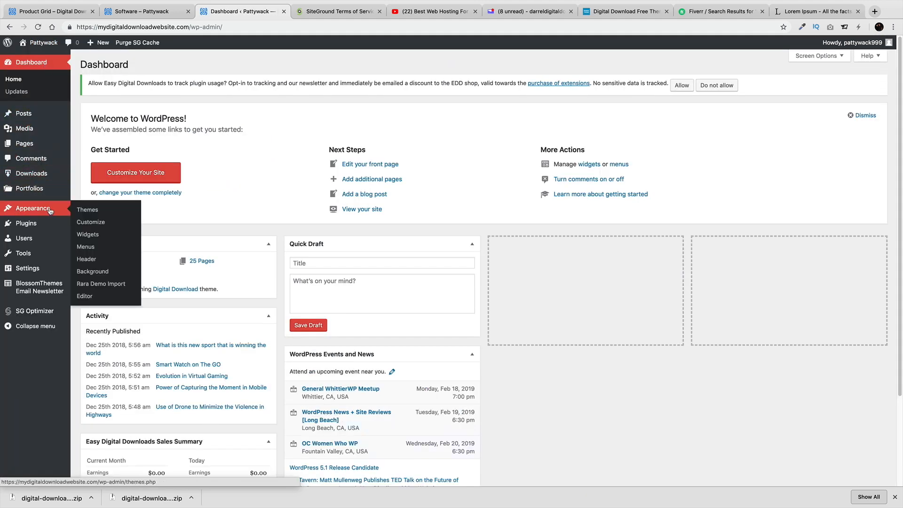
pyautogui.click(89, 246)
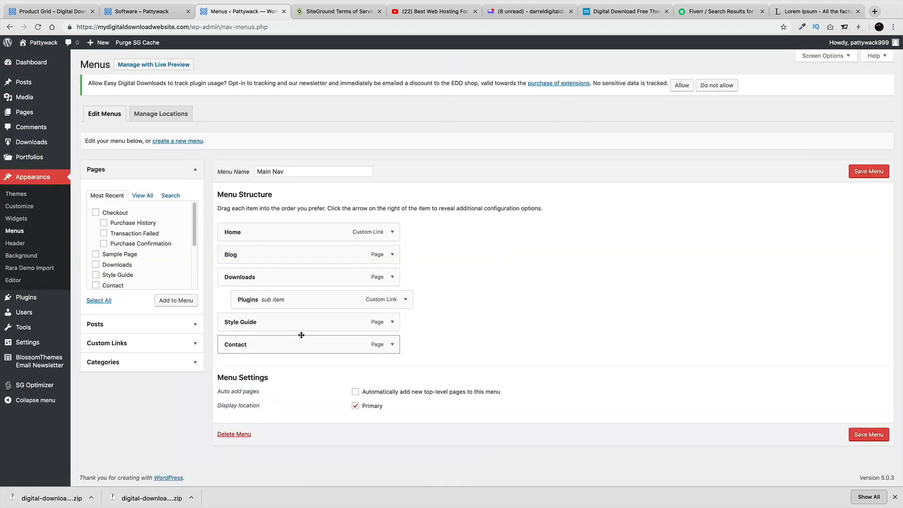
pyautogui.moveTo(322, 300); pyautogui.dragTo(312, 302)
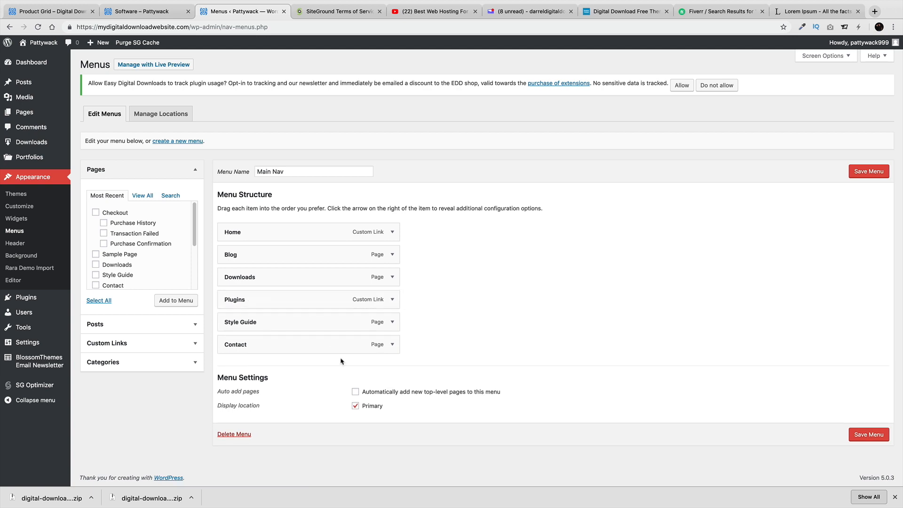
pyautogui.click(864, 175)
pyautogui.moveTo(47, 56)
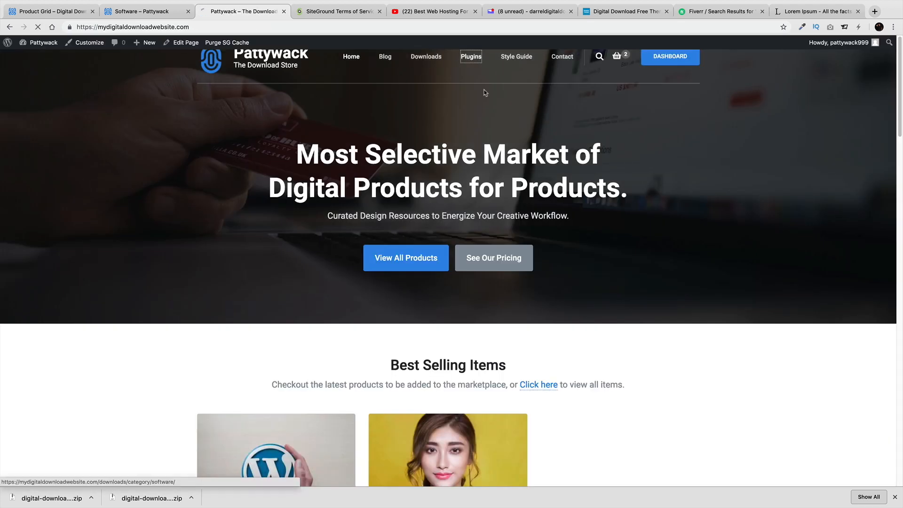
pyautogui.click(471, 57)
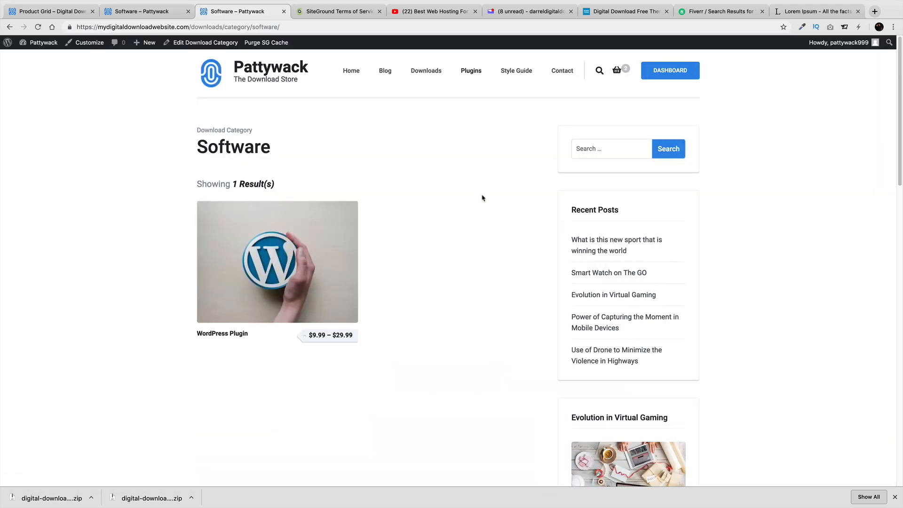
# Open the storefront Downloads archive showing WordPress Plugin and Girls Photoshop
pyautogui.click(426, 71)
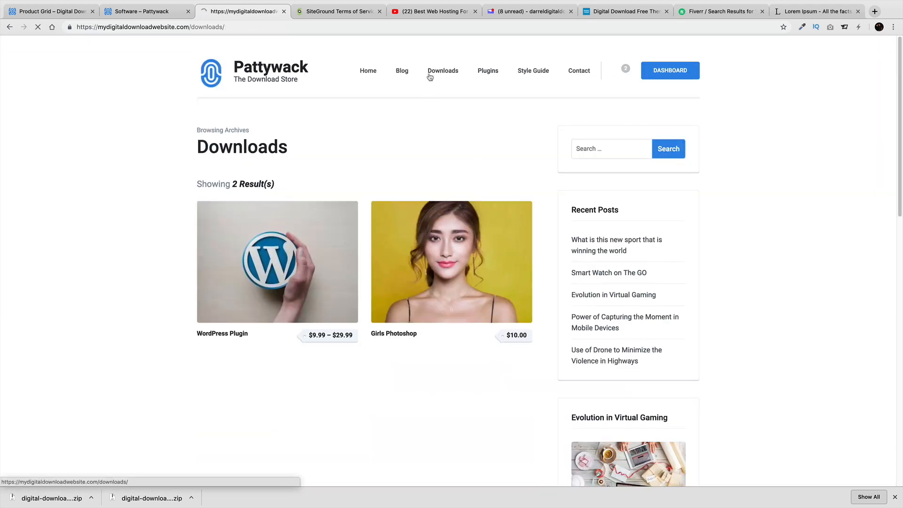
pyautogui.moveTo(332, 292)
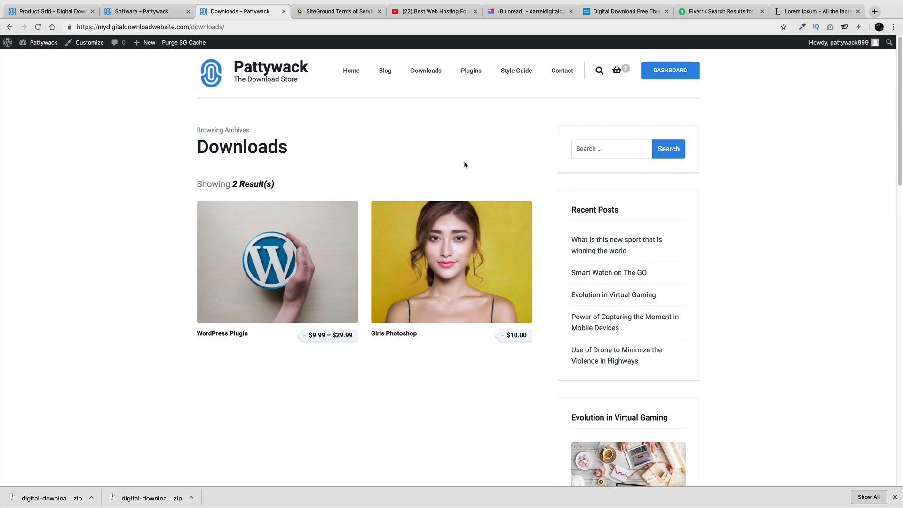
# Find Easy Digital Downloads in the admin's Installed Plugins list
pyautogui.moveTo(43, 43)
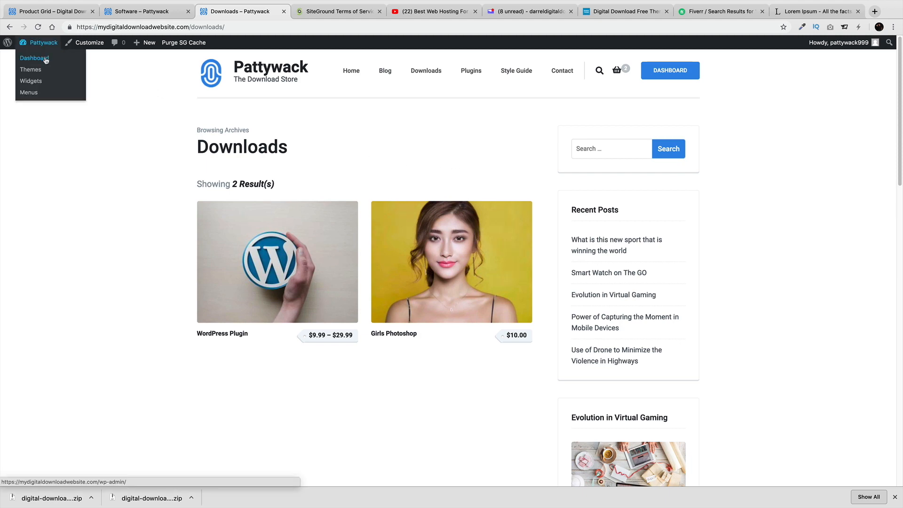
pyautogui.click(45, 59)
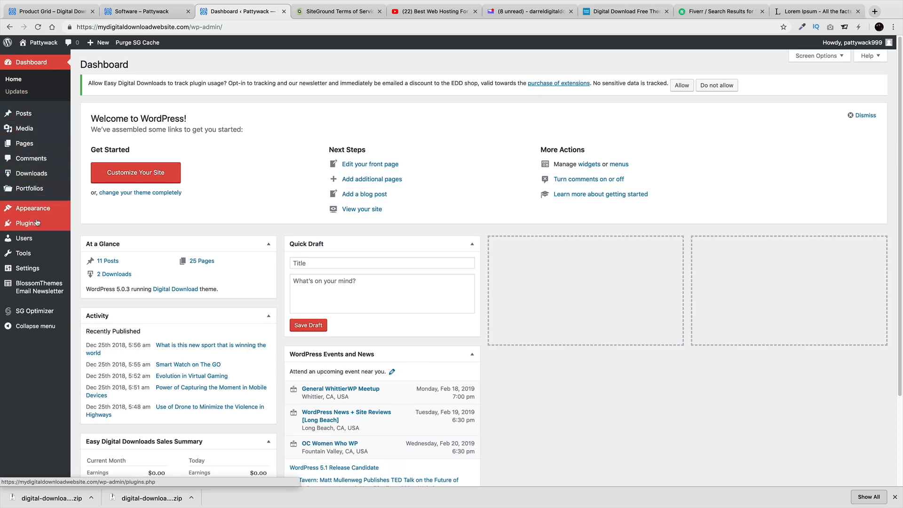
pyautogui.moveTo(37, 223)
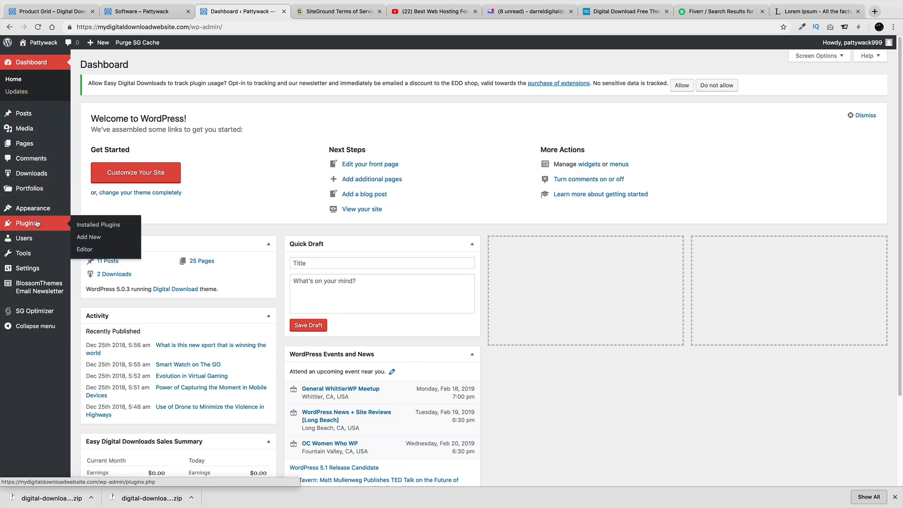
pyautogui.click(95, 227)
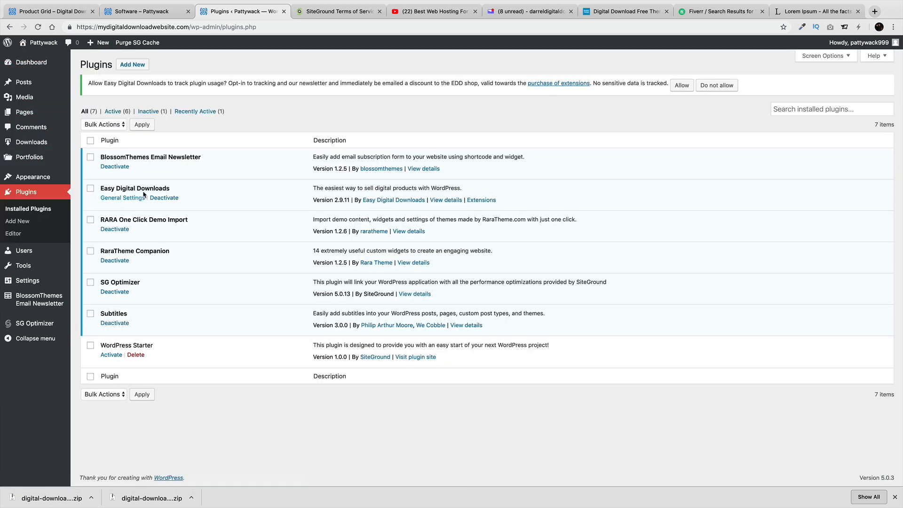
pyautogui.moveTo(171, 189); pyautogui.dragTo(100, 188)
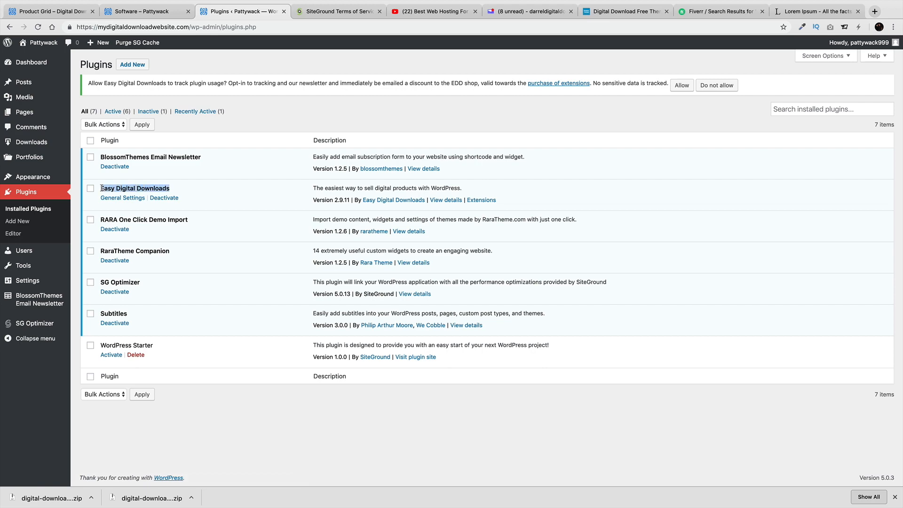
# Search the plugin directory for 'easy digital' to confirm EDD is active, then list Downloads
pyautogui.click(18, 221)
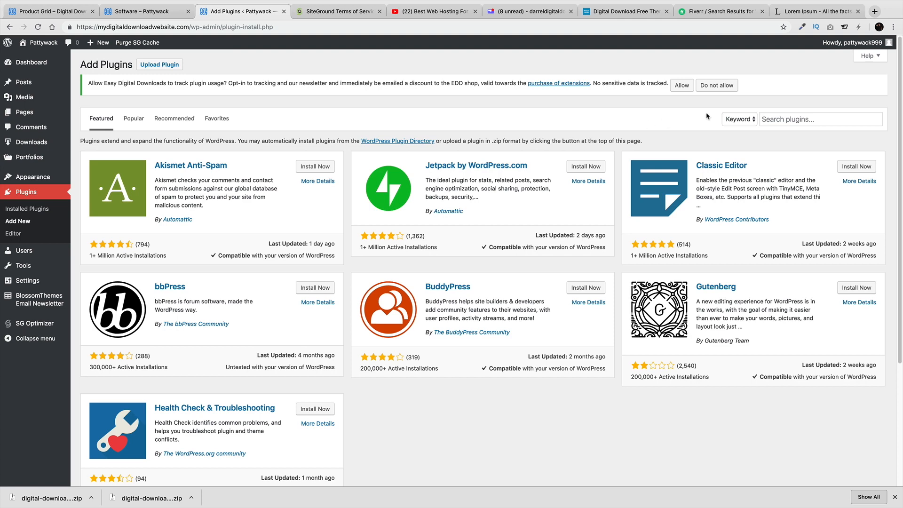
pyautogui.click(783, 119)
pyautogui.write('easy')
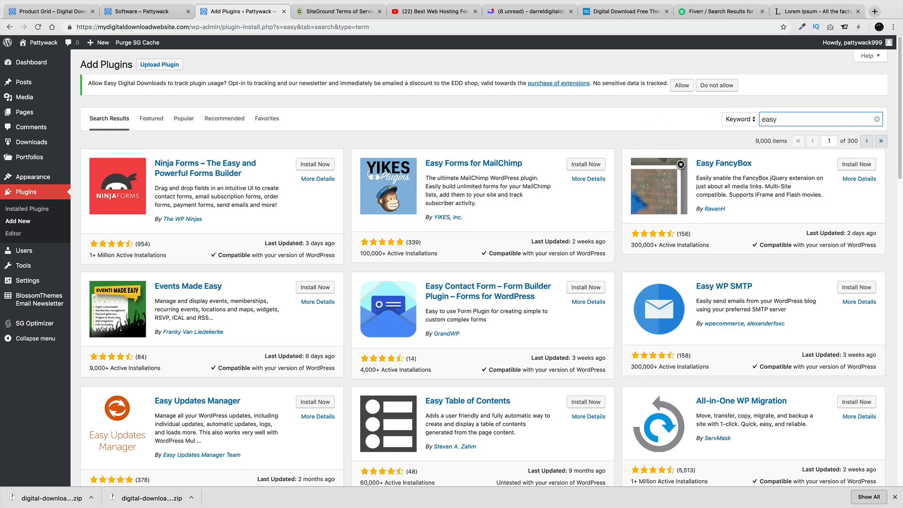
pyautogui.write(' digital')
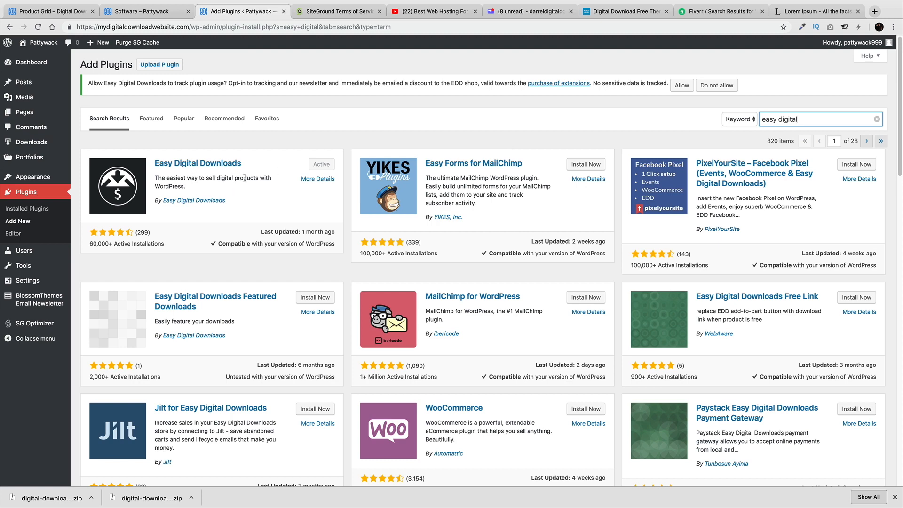
pyautogui.scroll(-2, 331, 197)
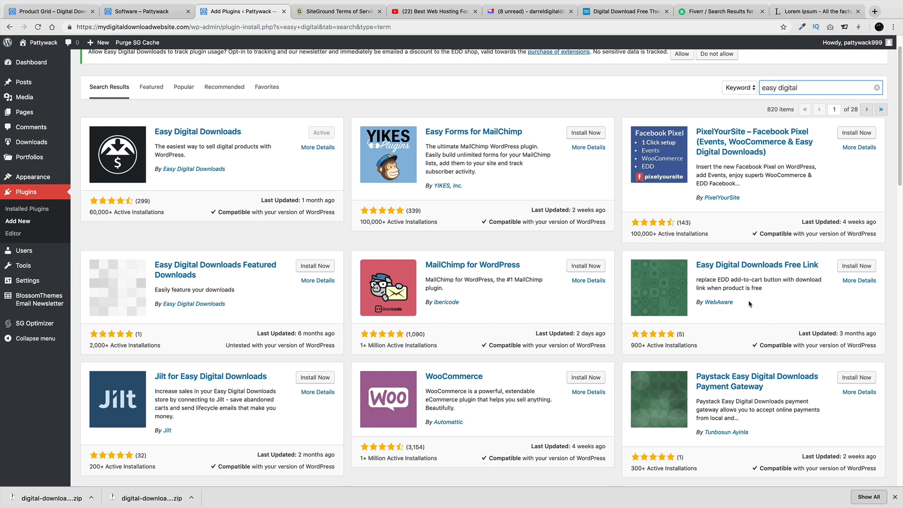
pyautogui.scroll(-5, 736, 329)
pyautogui.scroll(-4, 578, 347)
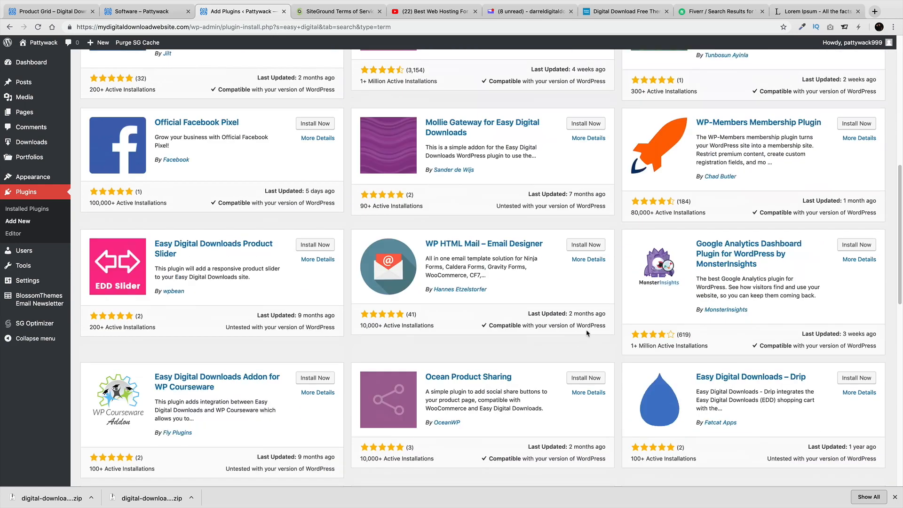
pyautogui.scroll(10, 585, 334)
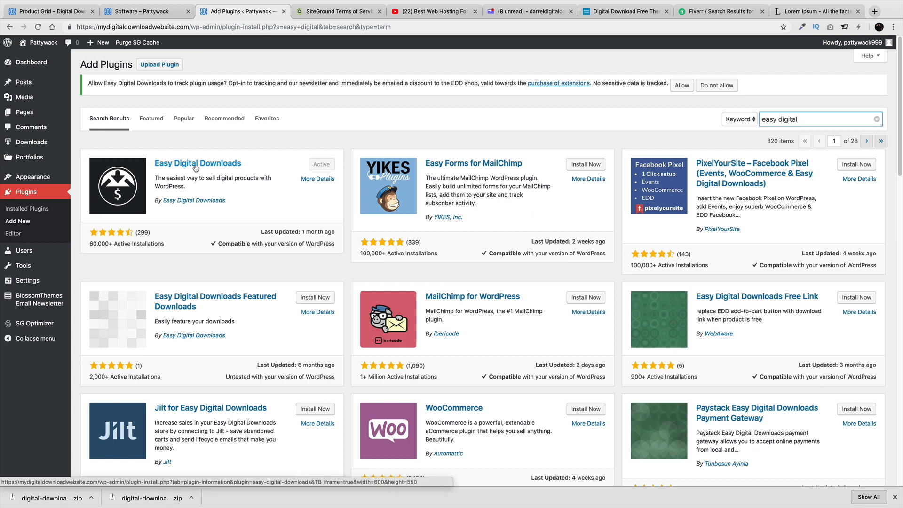
pyautogui.click(40, 146)
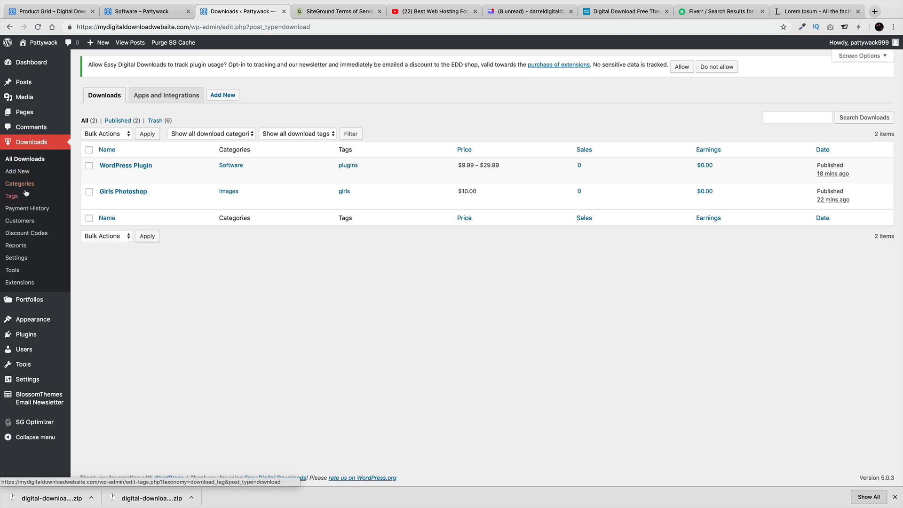
# Start a new discount code, entering its name and an initial code of 10
pyautogui.click(27, 222)
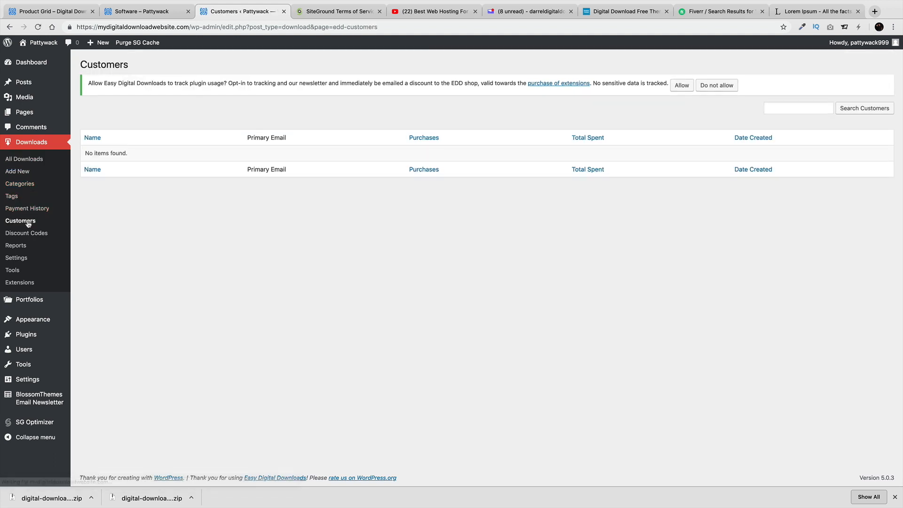
pyautogui.click(30, 233)
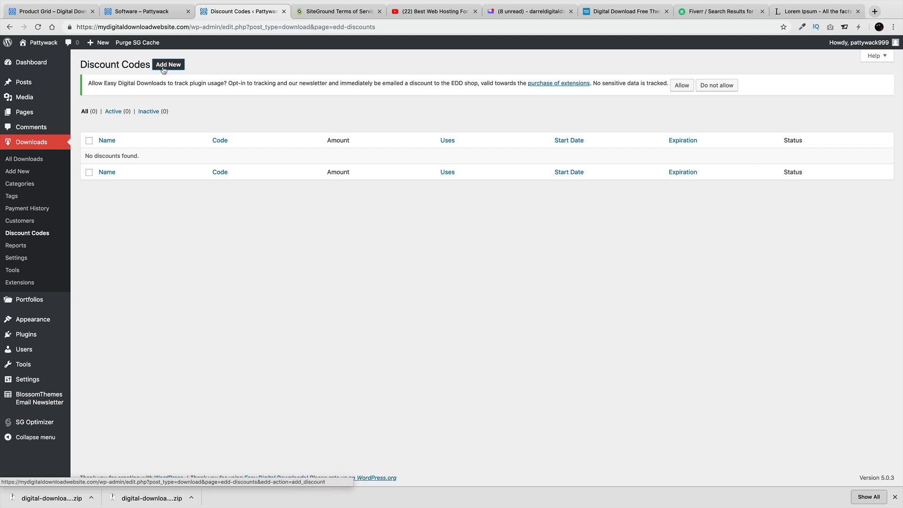
pyautogui.click(167, 66)
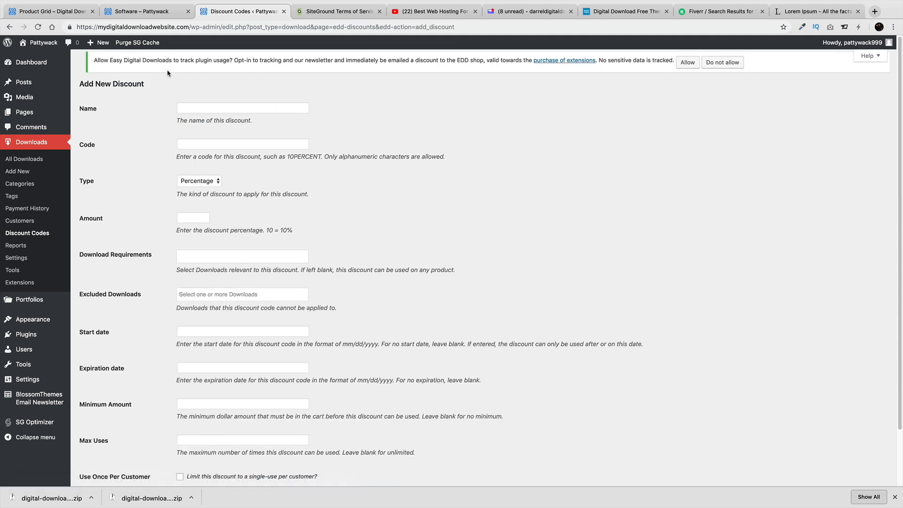
pyautogui.click(214, 106)
pyautogui.write('Patty')
pyautogui.press('Tab')
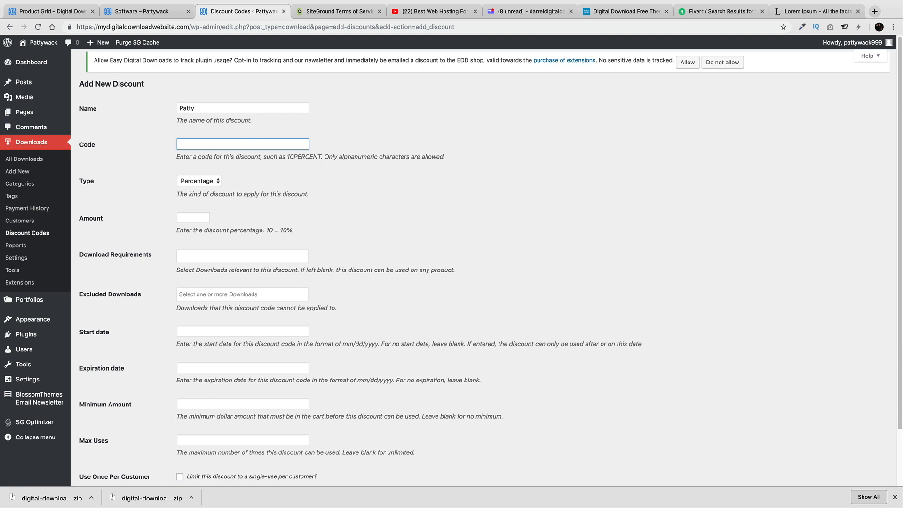
pyautogui.write('10')
# Set the discount type to Percentage with amount 10 and change the code to Patty10
pyautogui.click(210, 181)
pyautogui.click(212, 189)
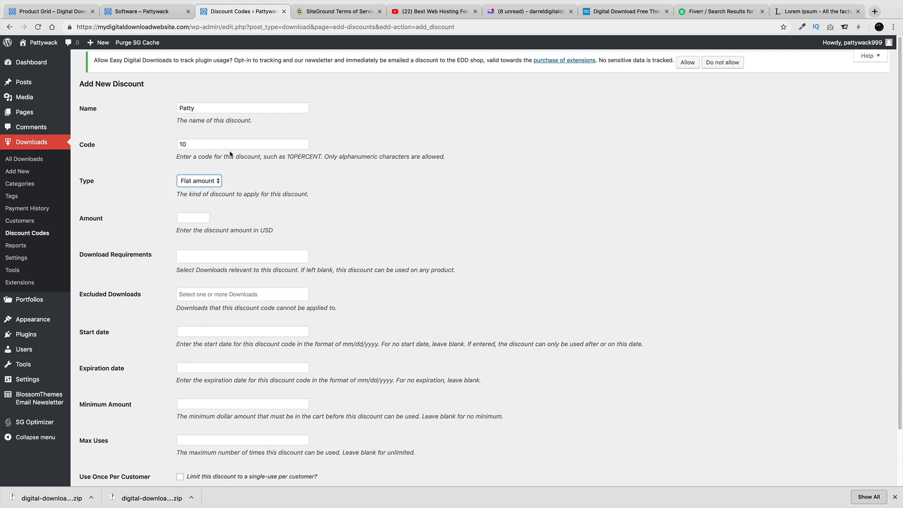
pyautogui.click(214, 180)
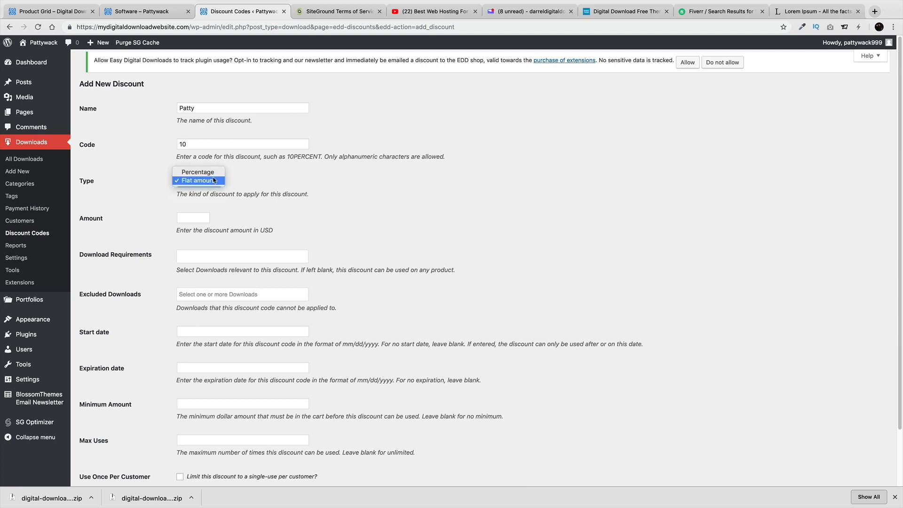
pyautogui.click(212, 173)
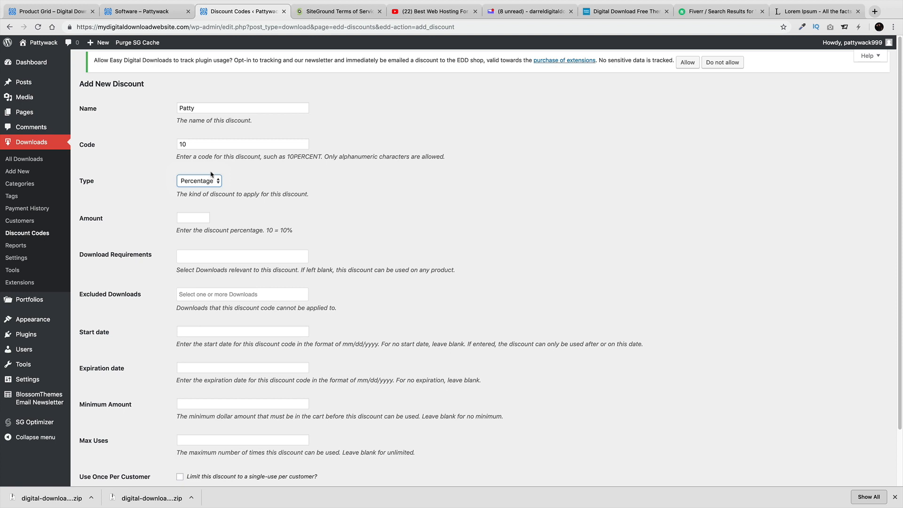
pyautogui.click(191, 216)
pyautogui.doubleClick(230, 145)
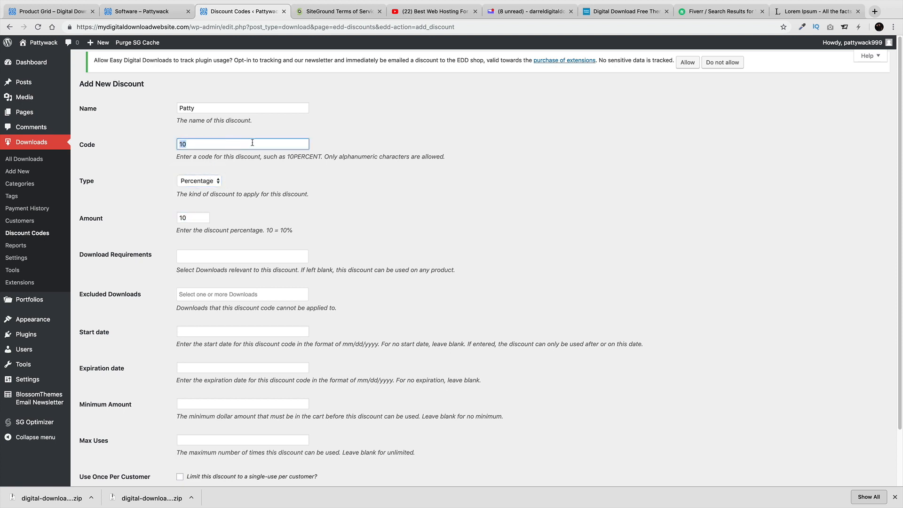
pyautogui.write('Patty10')
pyautogui.moveTo(217, 145); pyautogui.dragTo(169, 143)
pyautogui.click(221, 255)
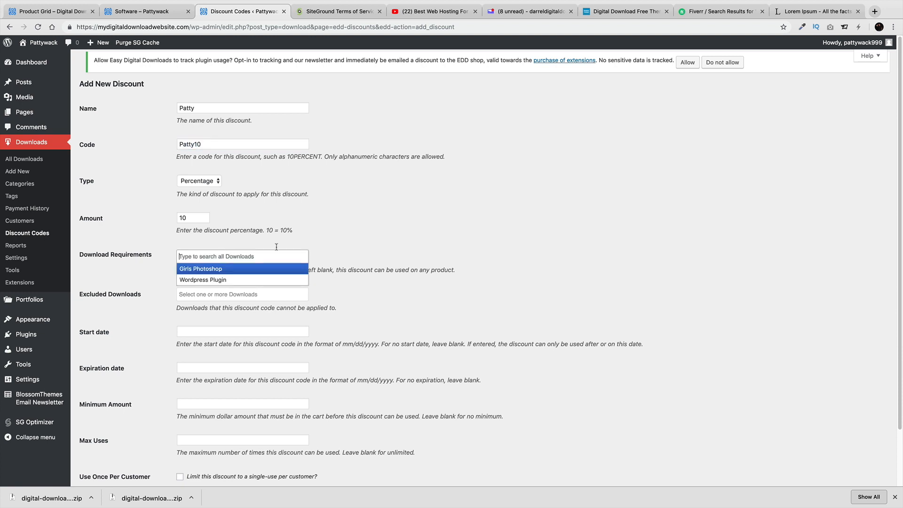
# Leave required and excluded downloads empty; set dates 02/15/2019 to 02/28/2019
pyautogui.click(377, 226)
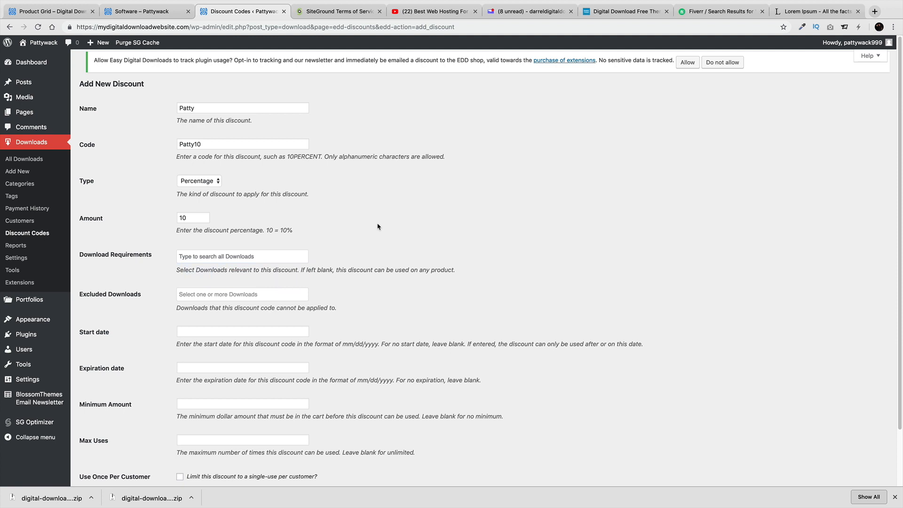
pyautogui.click(258, 295)
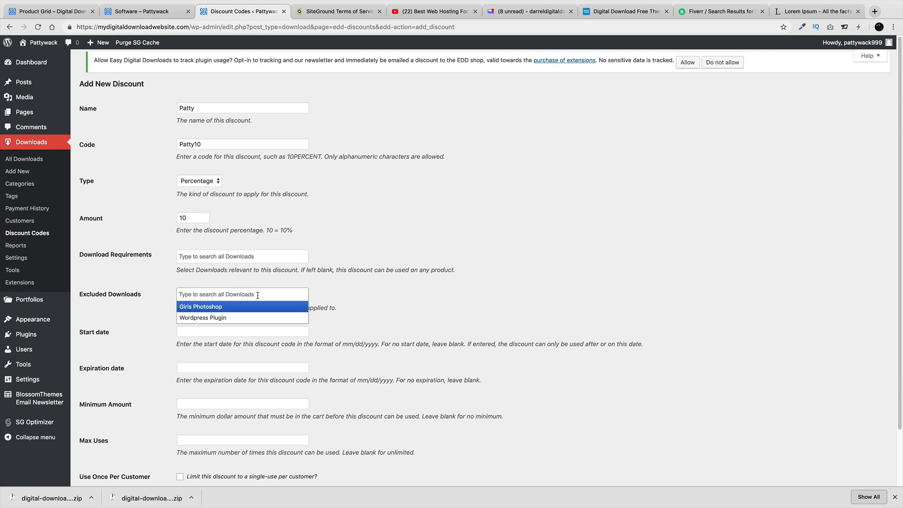
pyautogui.click(394, 293)
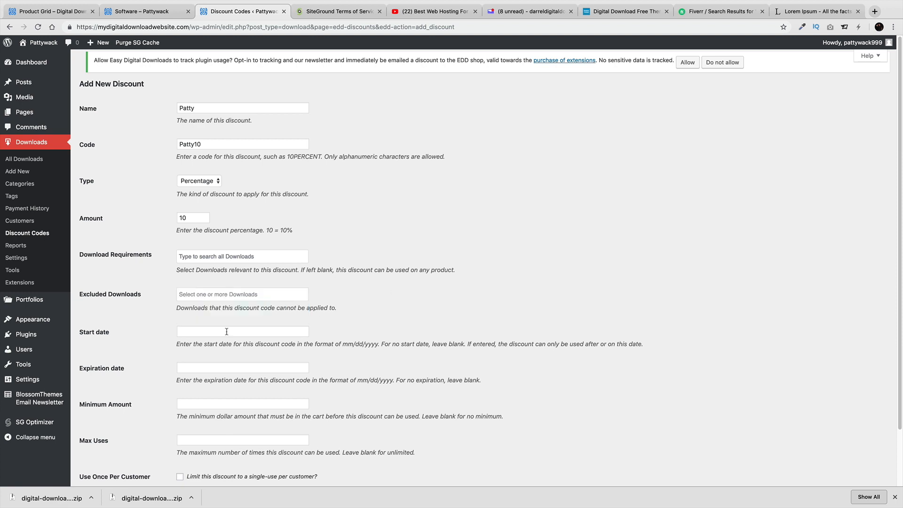
pyautogui.click(226, 332)
pyautogui.click(264, 393)
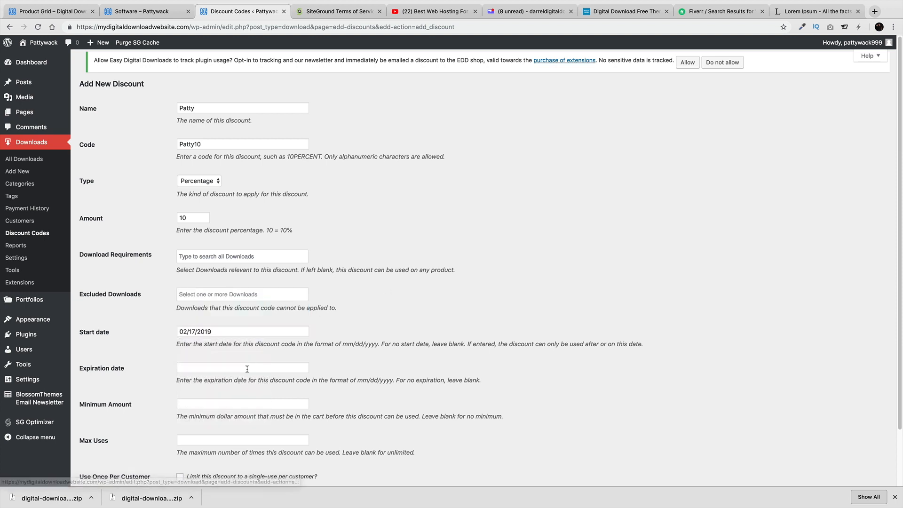
pyautogui.click(238, 368)
pyautogui.click(225, 452)
pyautogui.click(239, 332)
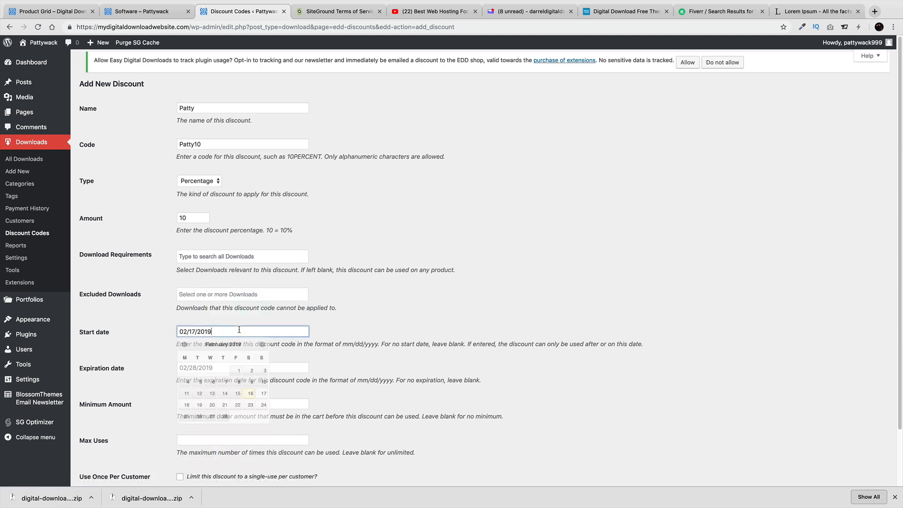
pyautogui.click(242, 394)
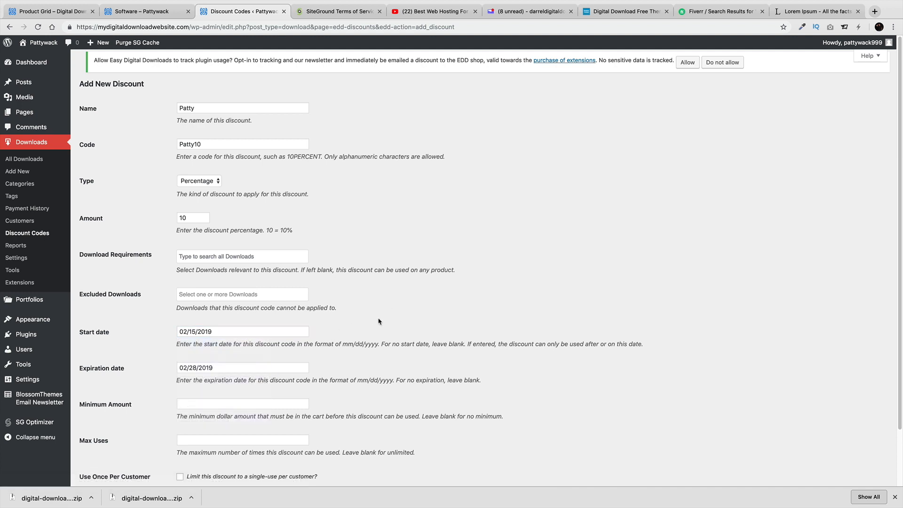
# Set the discount's Max Uses to 5
pyautogui.scroll(-1, 235, 364)
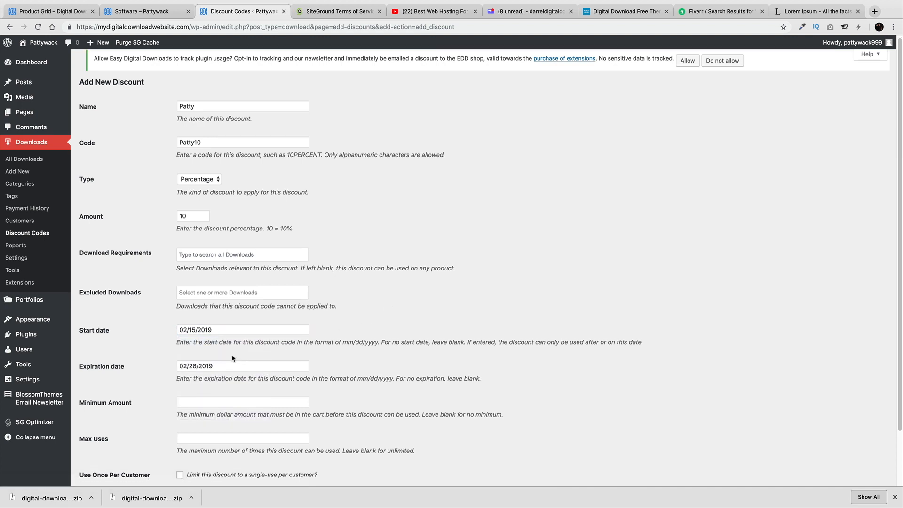
pyautogui.scroll(-3, 233, 359)
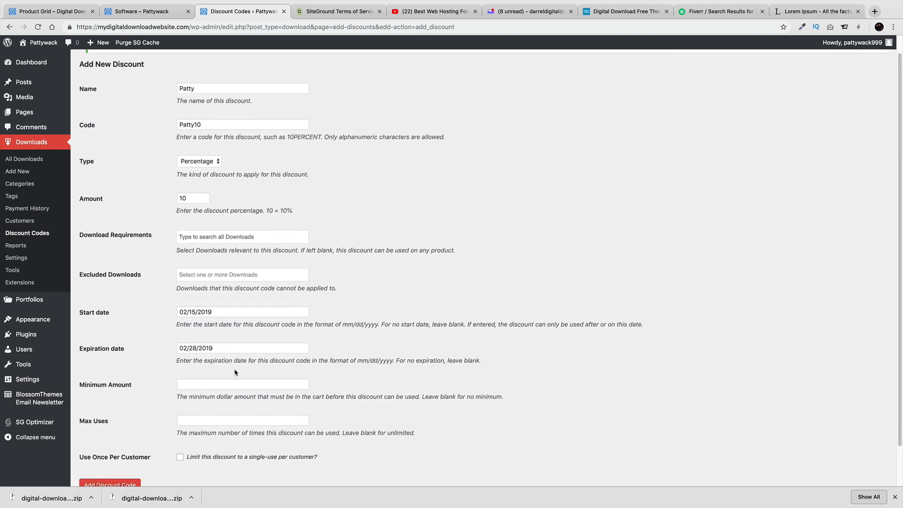
pyautogui.moveTo(188, 391); pyautogui.dragTo(458, 389)
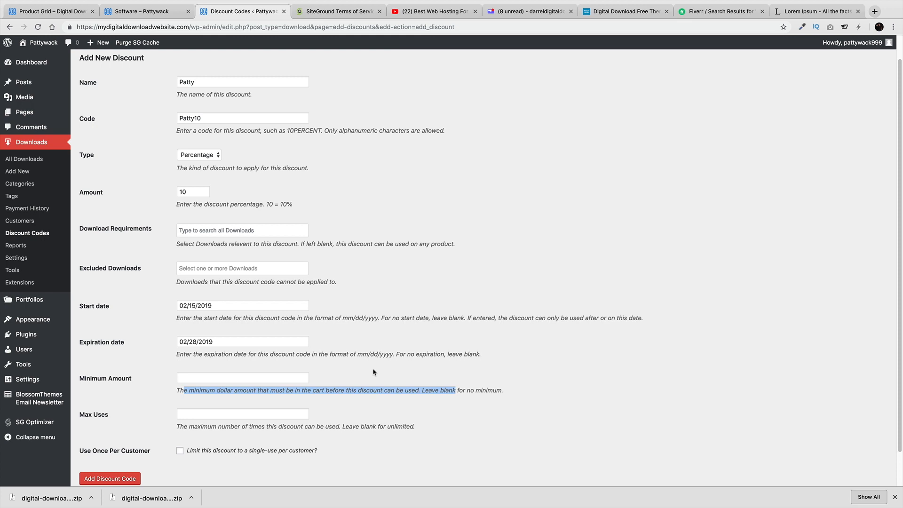
pyautogui.click(266, 412)
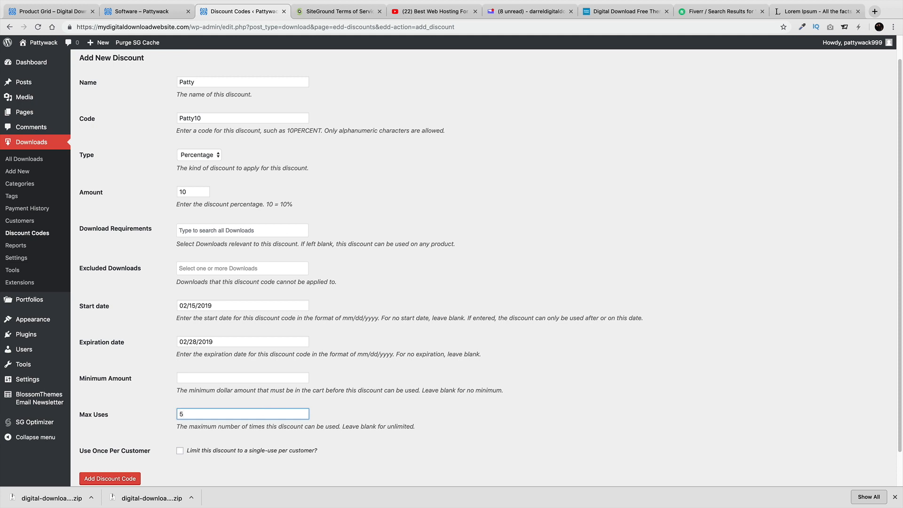
pyautogui.scroll(-2, 228, 430)
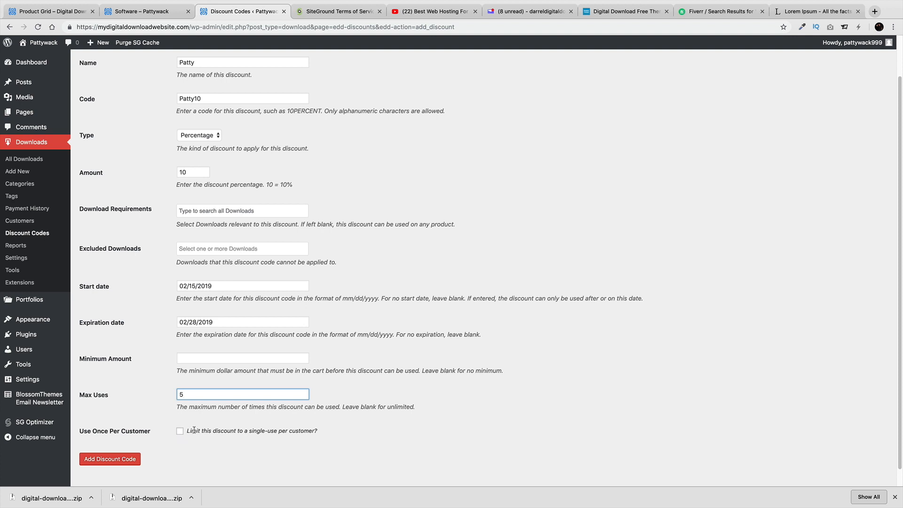
# Add the Patty10 discount code and copy the code
pyautogui.click(132, 460)
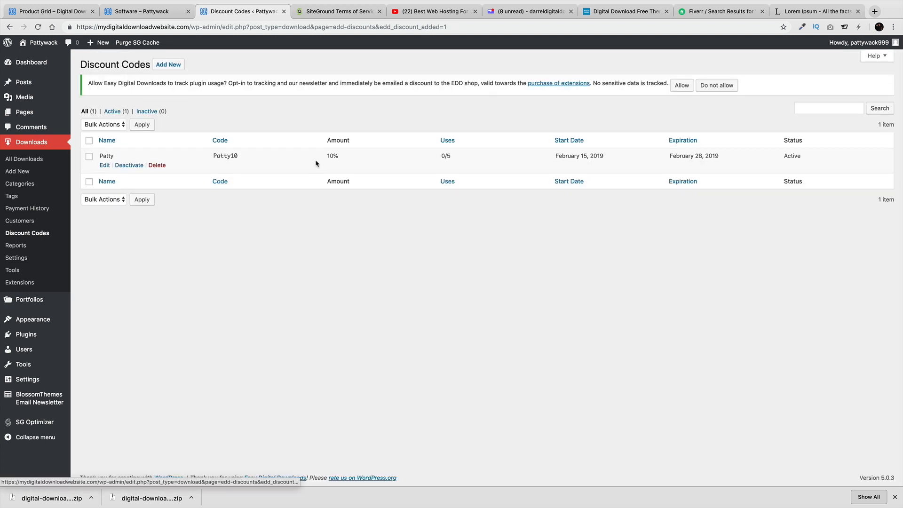
pyautogui.doubleClick(229, 156)
pyautogui.rightClick(229, 156)
pyautogui.click(241, 172)
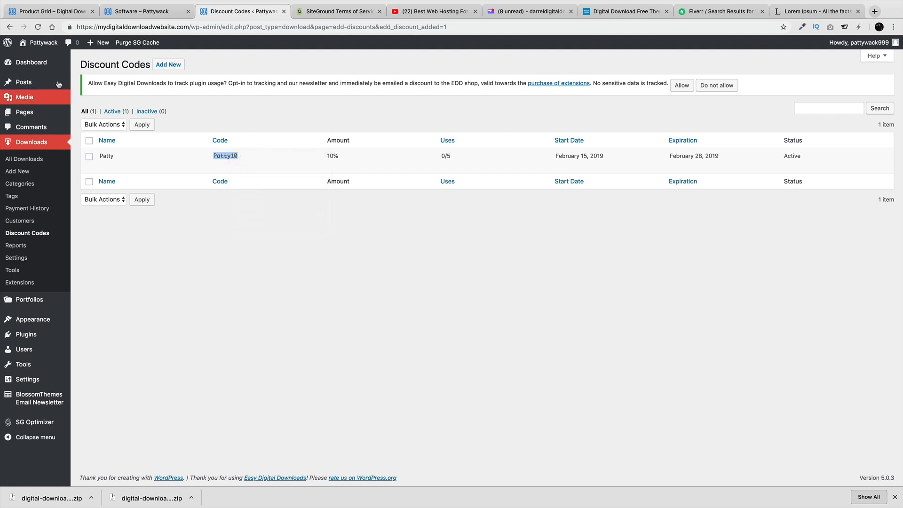
# Apply Patty10 at the storefront checkout, cutting the total from $29.99 to $26.99
pyautogui.click(47, 60)
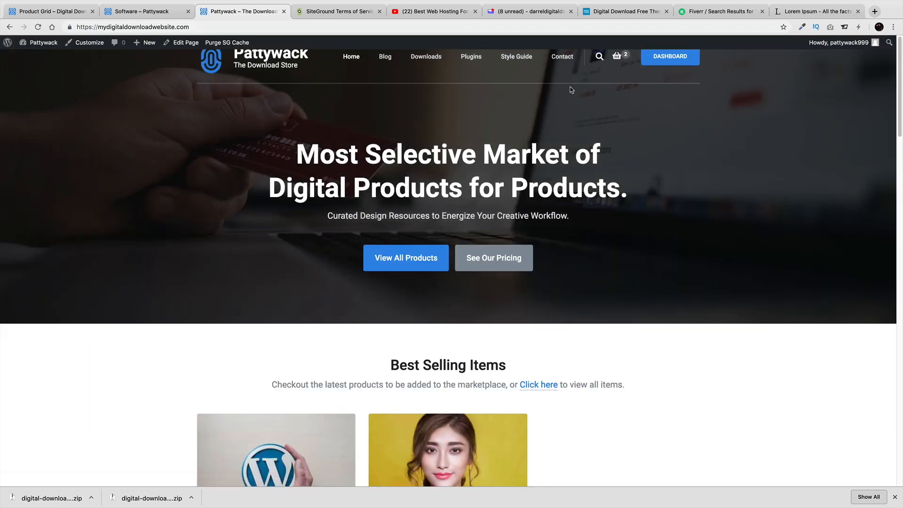
pyautogui.moveTo(623, 59)
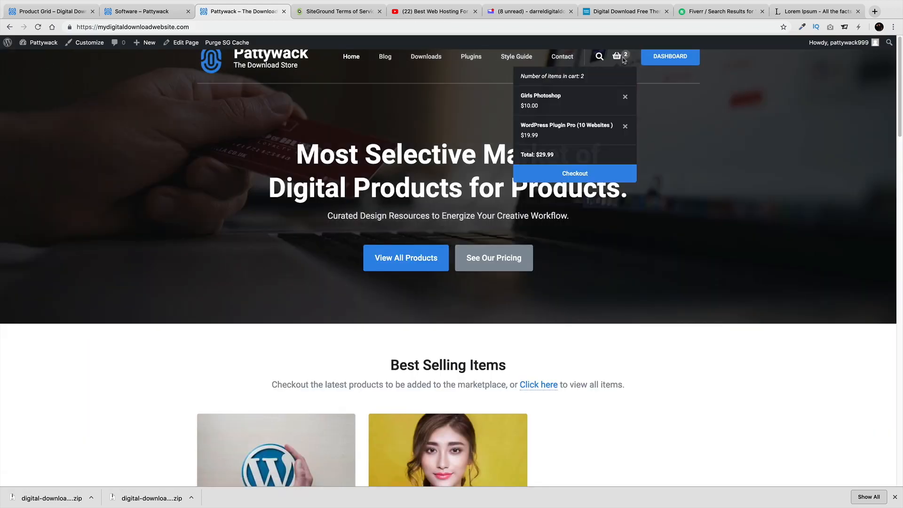
pyautogui.click(585, 170)
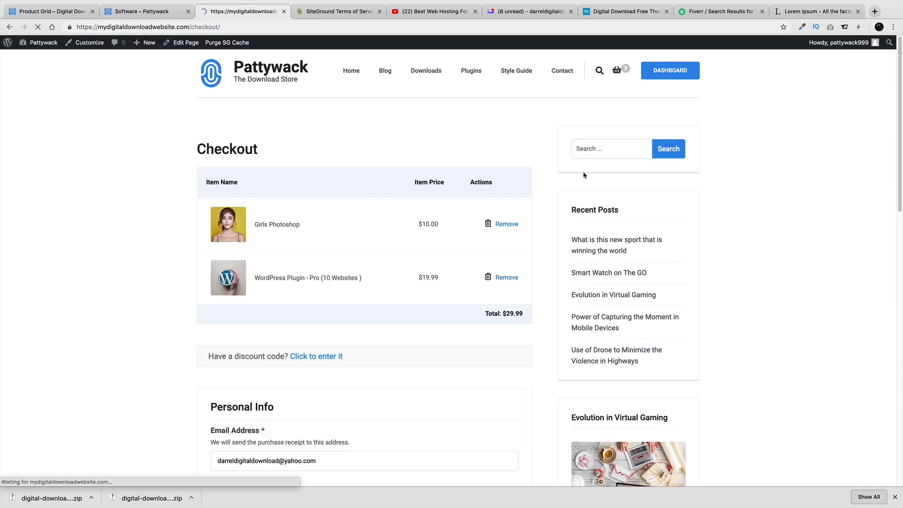
pyautogui.click(320, 357)
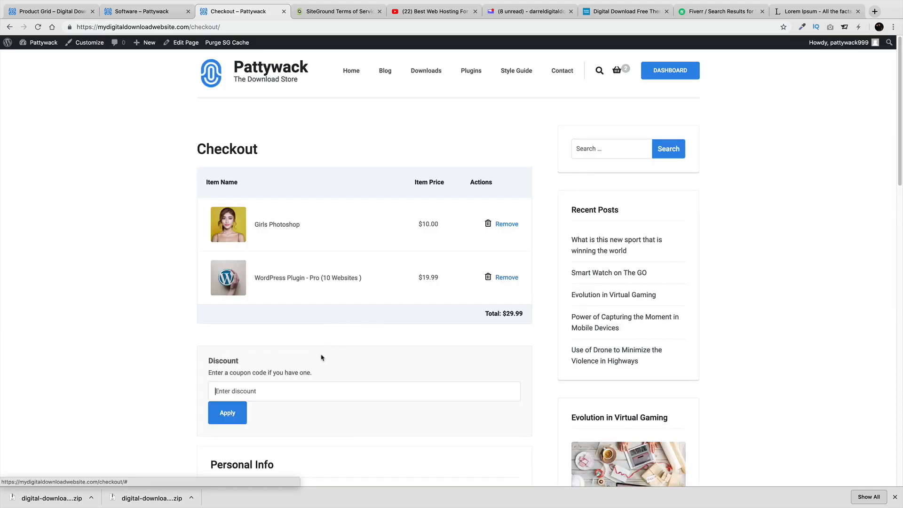
pyautogui.rightClick(265, 384)
pyautogui.click(289, 431)
pyautogui.click(228, 414)
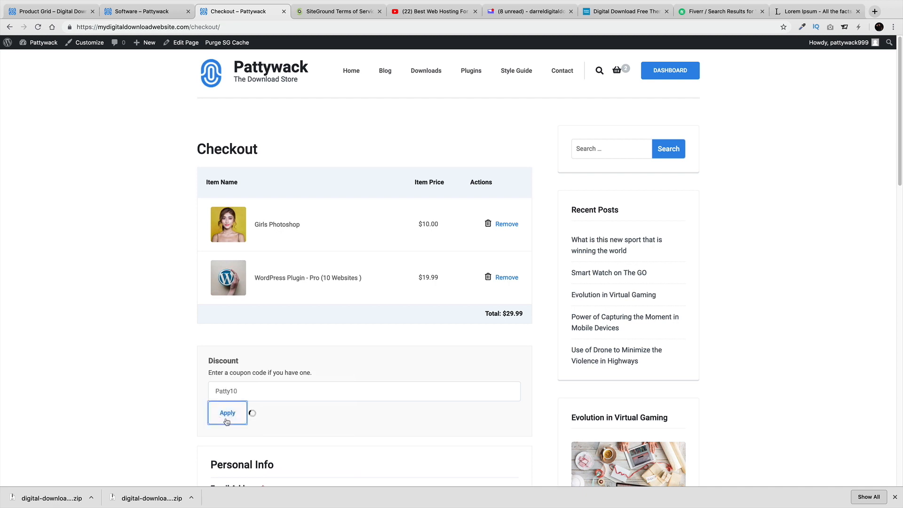
pyautogui.moveTo(510, 314); pyautogui.dragTo(476, 313)
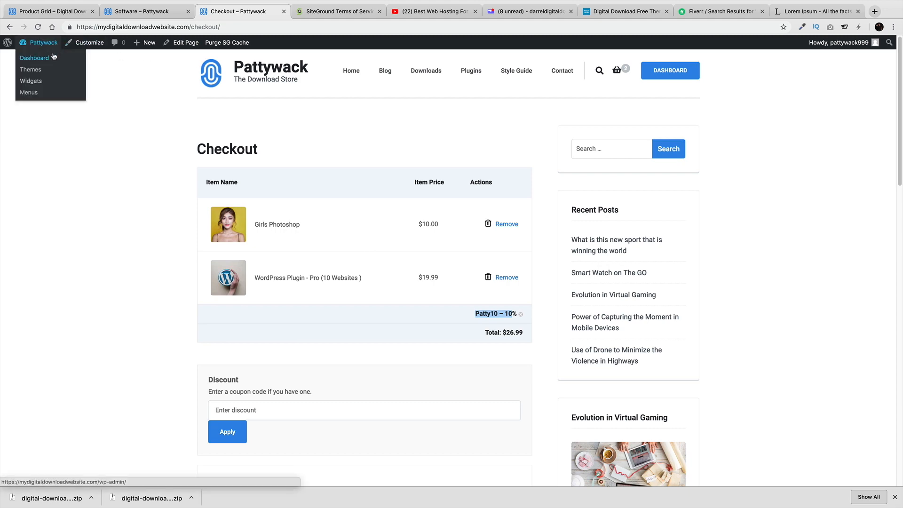
# Return to the Dashboard and look over Downloads Discount Codes and Reports
pyautogui.click(42, 57)
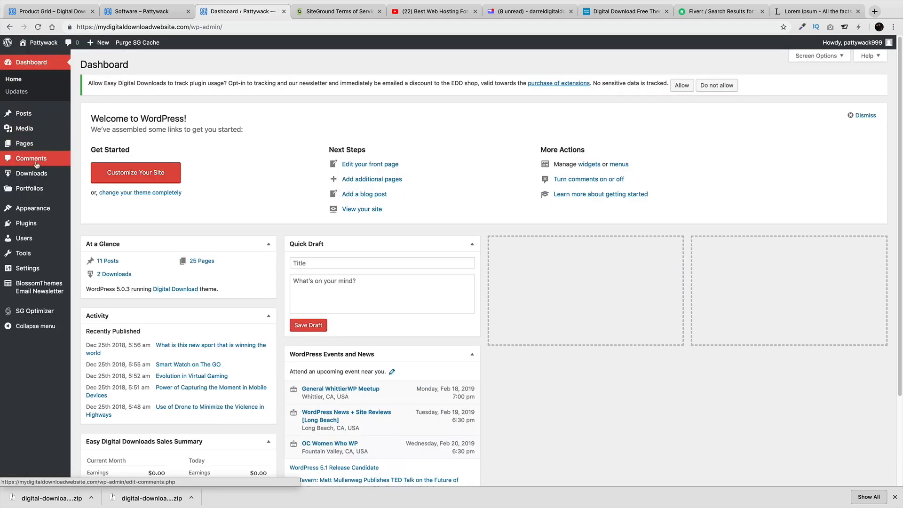
pyautogui.moveTo(43, 176)
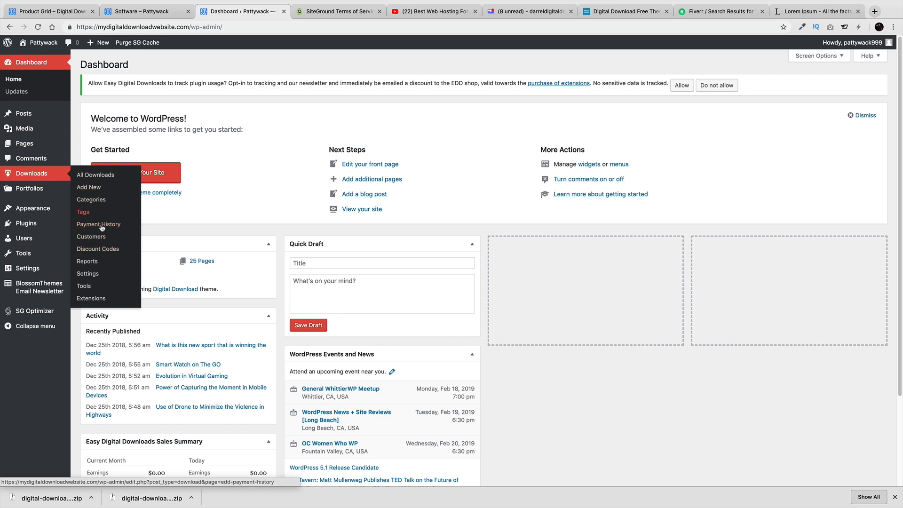
pyautogui.click(103, 249)
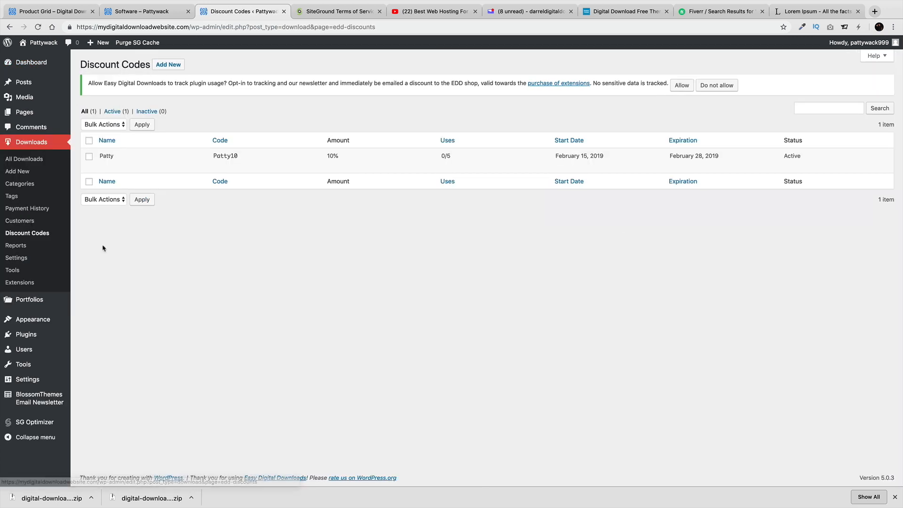
pyautogui.click(32, 247)
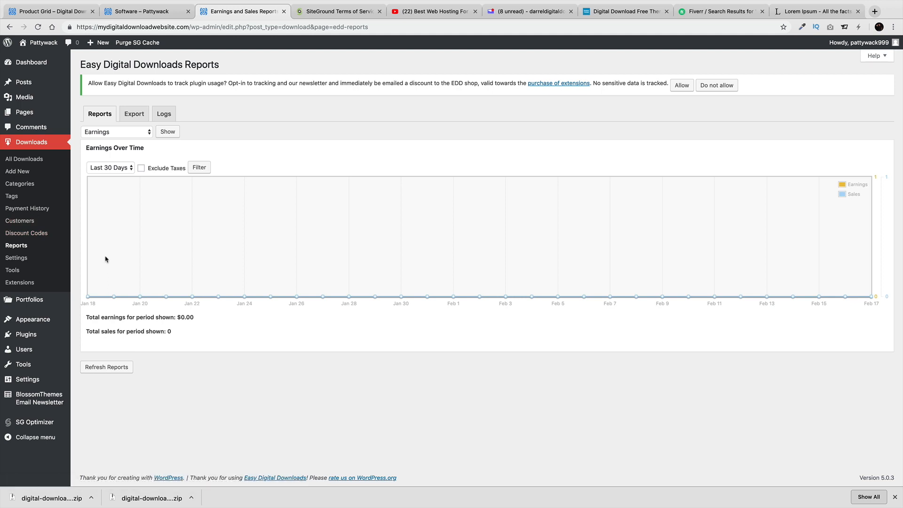
# In Downloads Tools, check API Keys, then view and scroll the System Info report
pyautogui.click(19, 272)
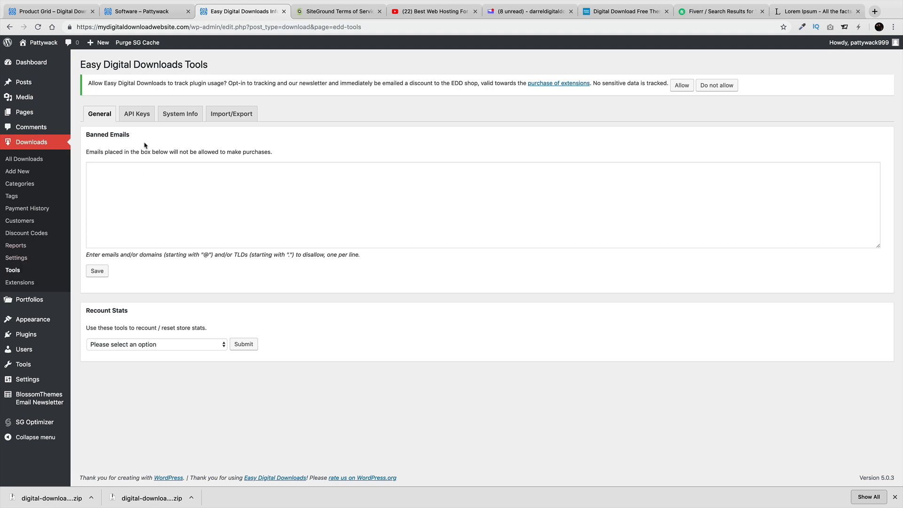
pyautogui.click(136, 115)
pyautogui.click(171, 120)
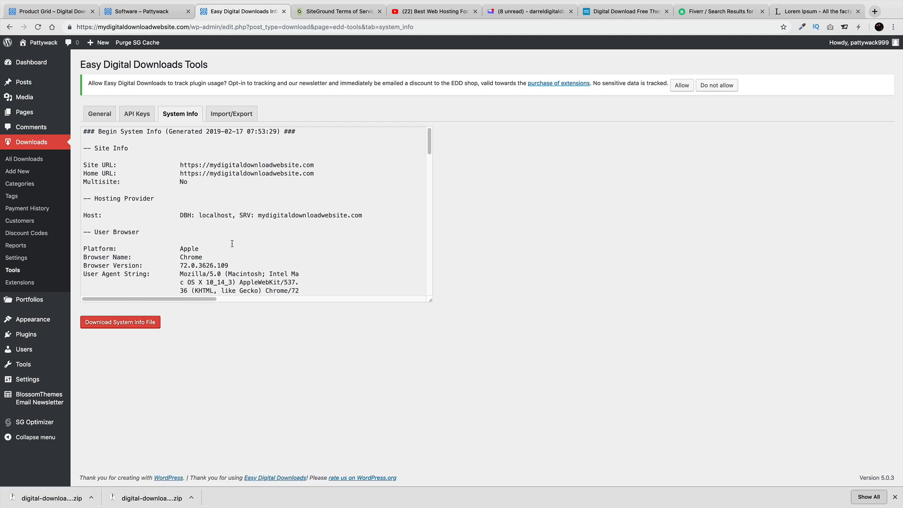
pyautogui.scroll(-15, 232, 243)
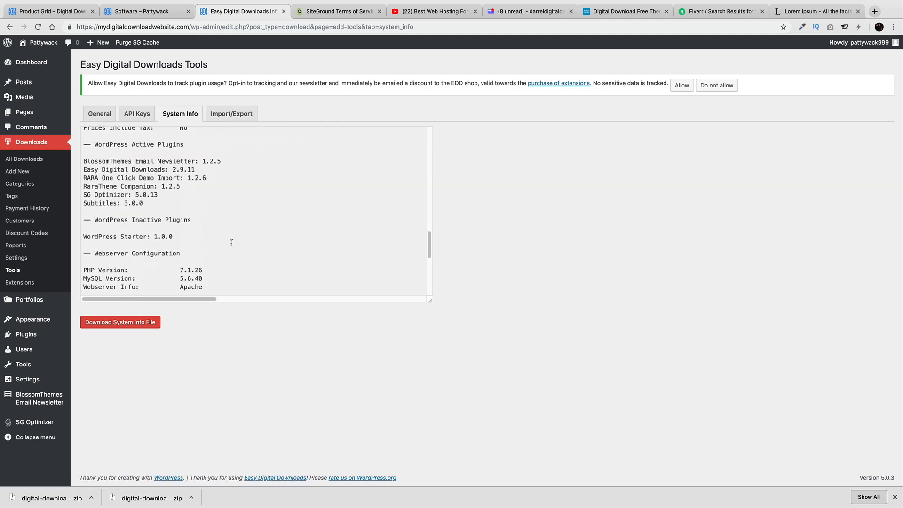
pyautogui.scroll(-3, 231, 243)
pyautogui.scroll(15, 231, 241)
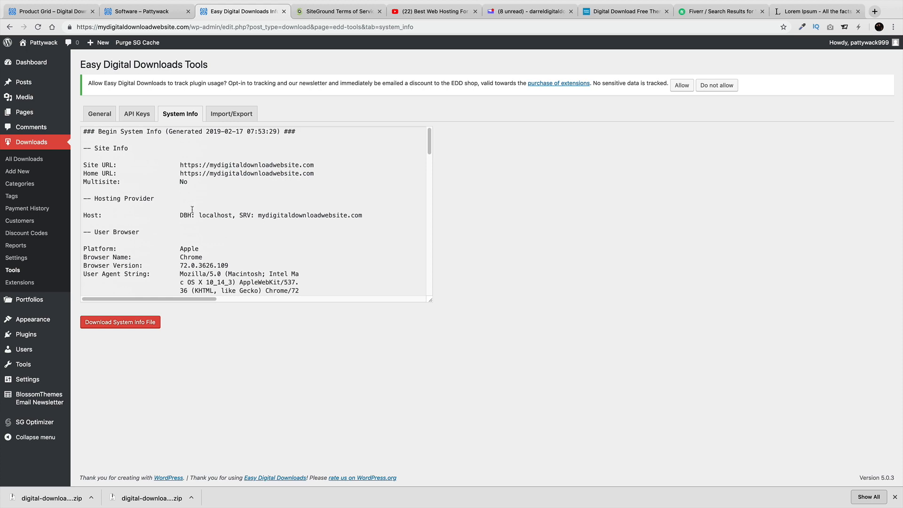
# Set the store's base country to United States, save, and view the Currency settings
pyautogui.click(27, 259)
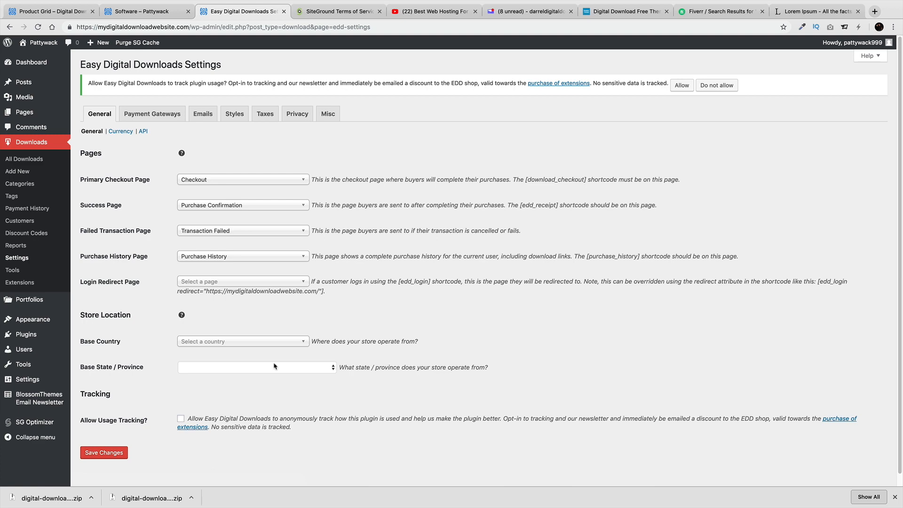
pyautogui.click(254, 346)
pyautogui.click(251, 367)
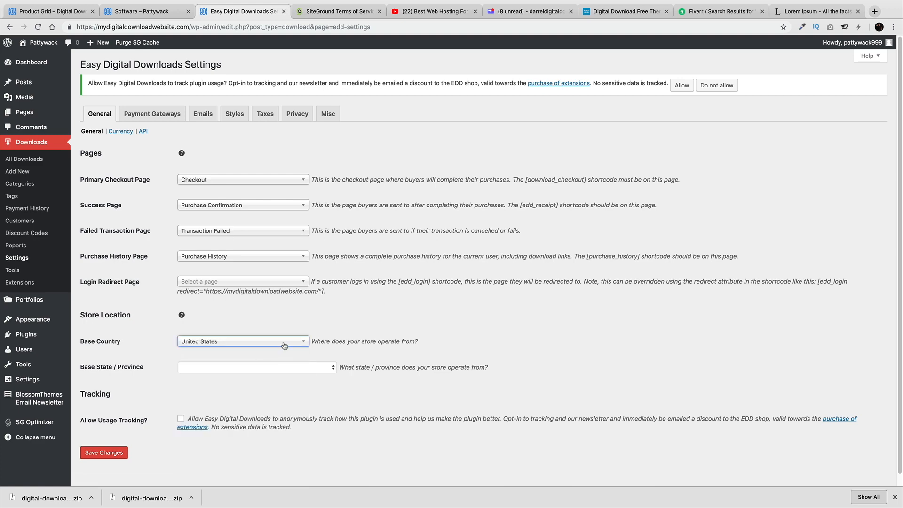
pyautogui.scroll(-1, 235, 385)
pyautogui.click(118, 441)
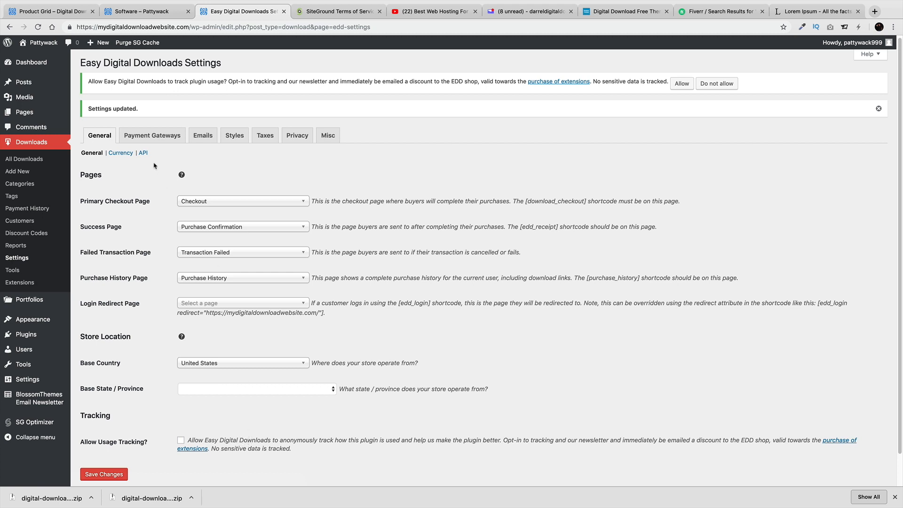
pyautogui.click(121, 153)
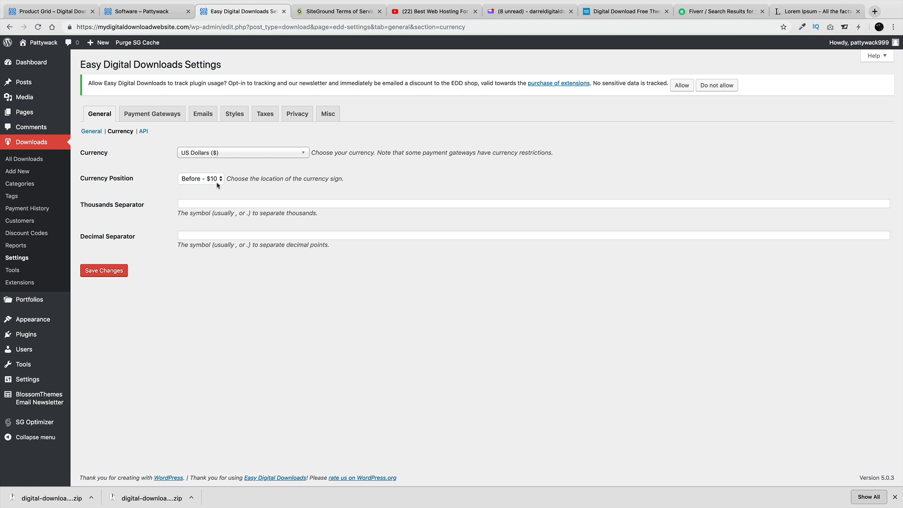
# Keep US Dollars as the currency, then move through API settings to Payment Gateways
pyautogui.click(216, 199)
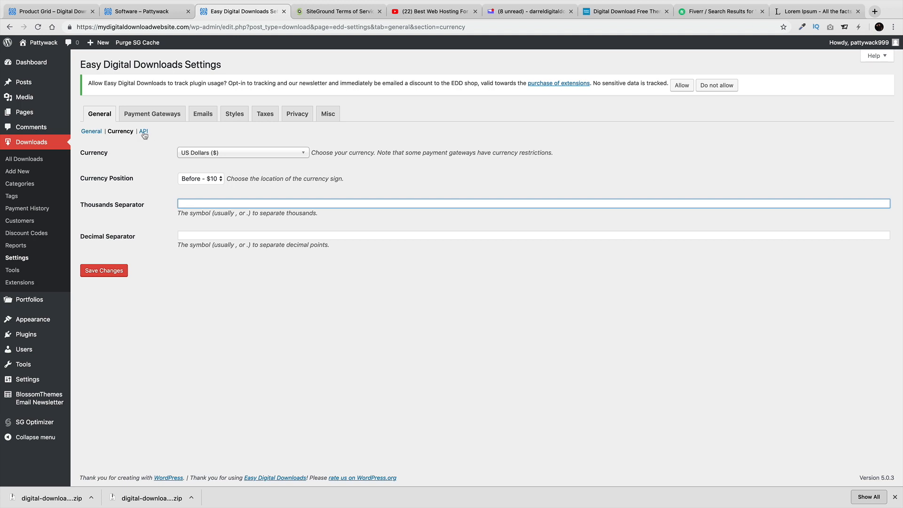
pyautogui.click(220, 159)
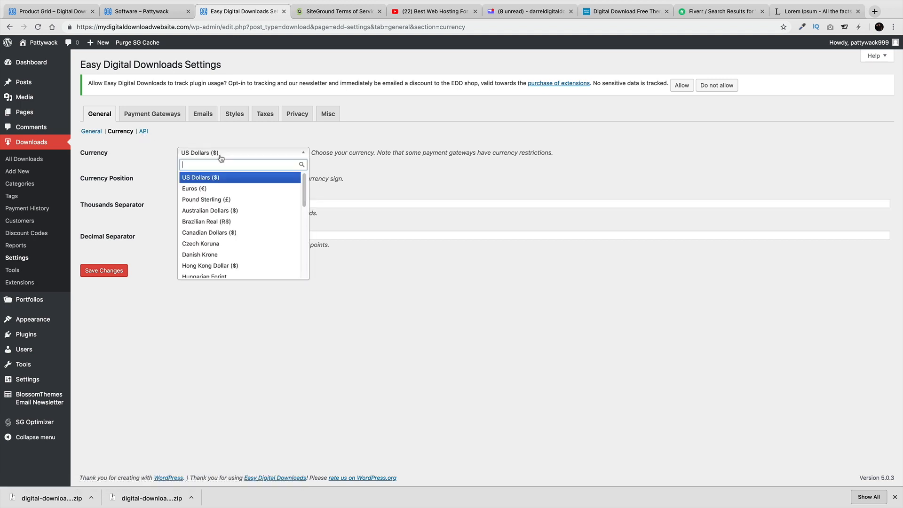
pyautogui.click(240, 183)
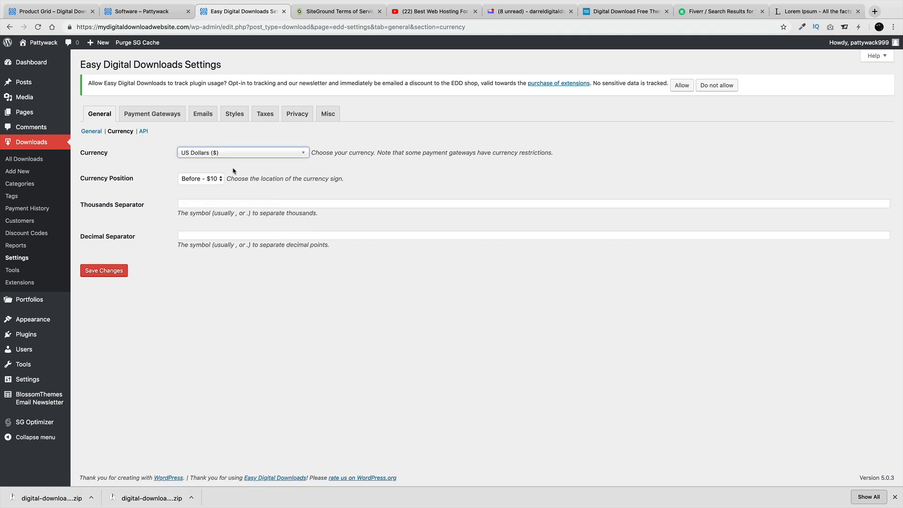
pyautogui.click(143, 132)
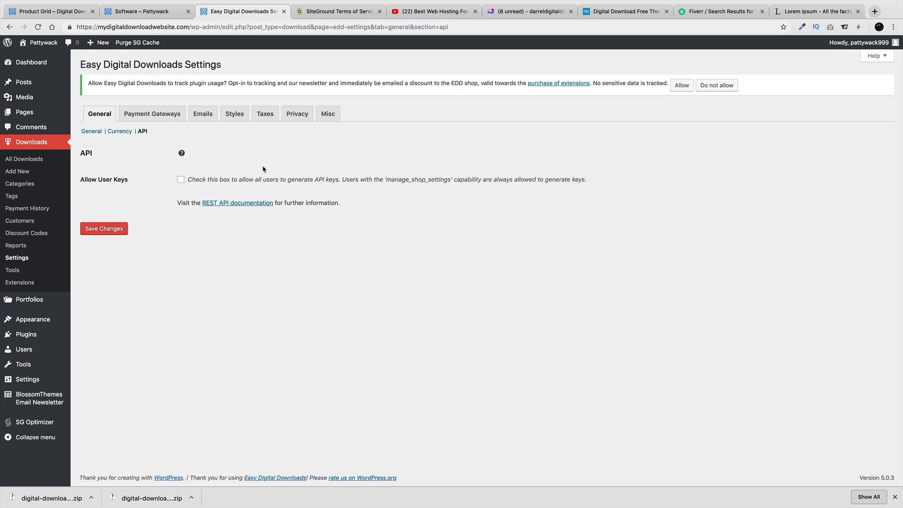
pyautogui.click(144, 118)
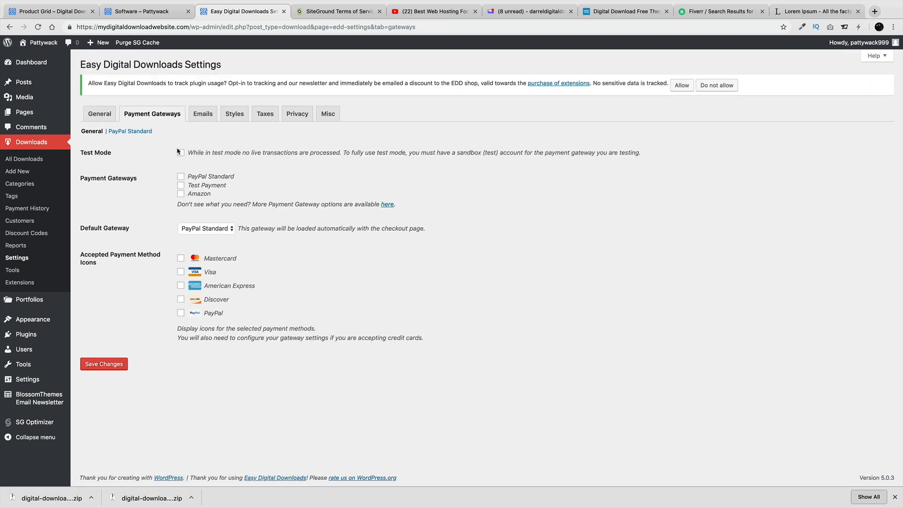
# Enable PayPal Standard with Mastercard and PayPal checkout icons, and save the gateways
pyautogui.click(180, 176)
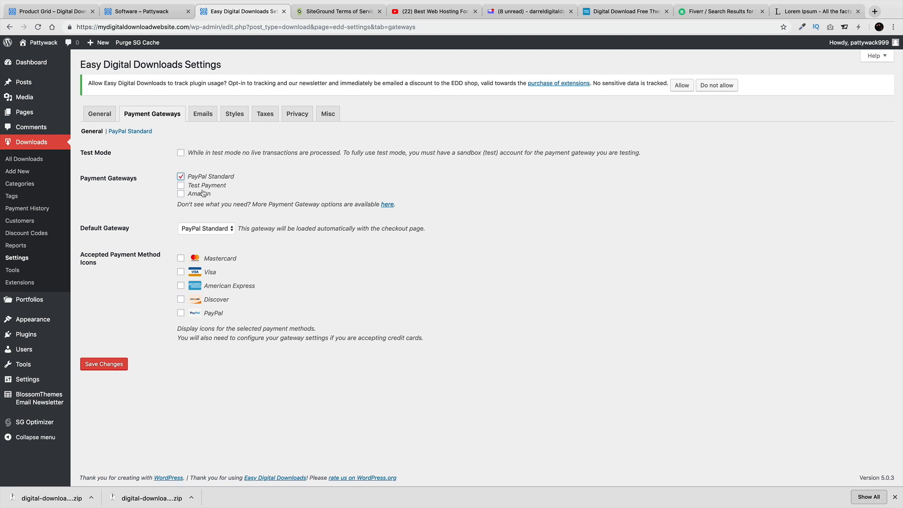
pyautogui.click(180, 260)
pyautogui.click(181, 313)
pyautogui.click(181, 299)
pyautogui.click(181, 300)
pyautogui.click(104, 364)
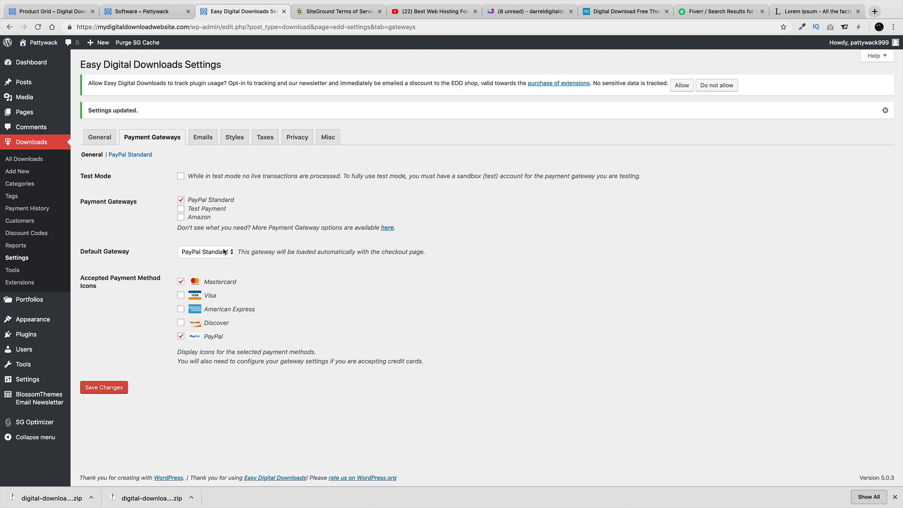
# Enter the PayPal account email in the PayPal Standard settings and open a new browser tab
pyautogui.click(133, 157)
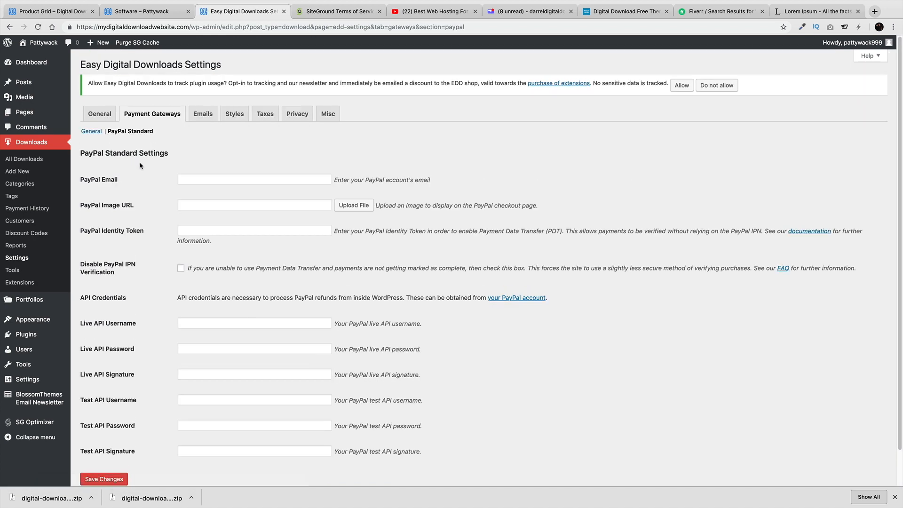
pyautogui.click(226, 180)
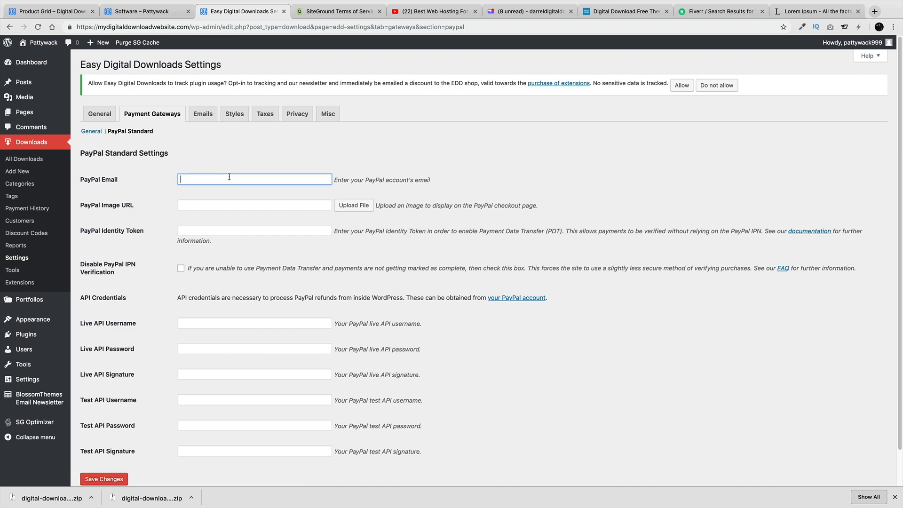
pyautogui.press('Tab')
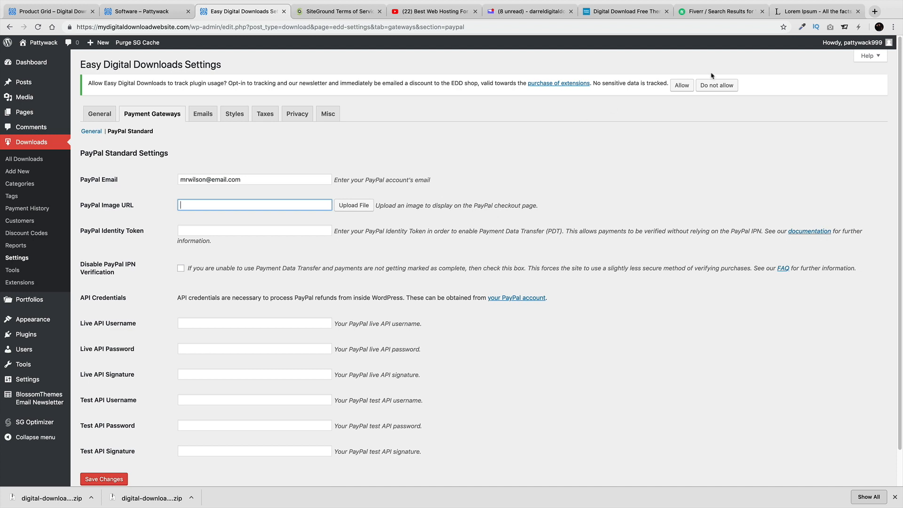
pyautogui.click(875, 12)
# Load paypal.com and start signing up for a Business account
pyautogui.write('paypal.com')
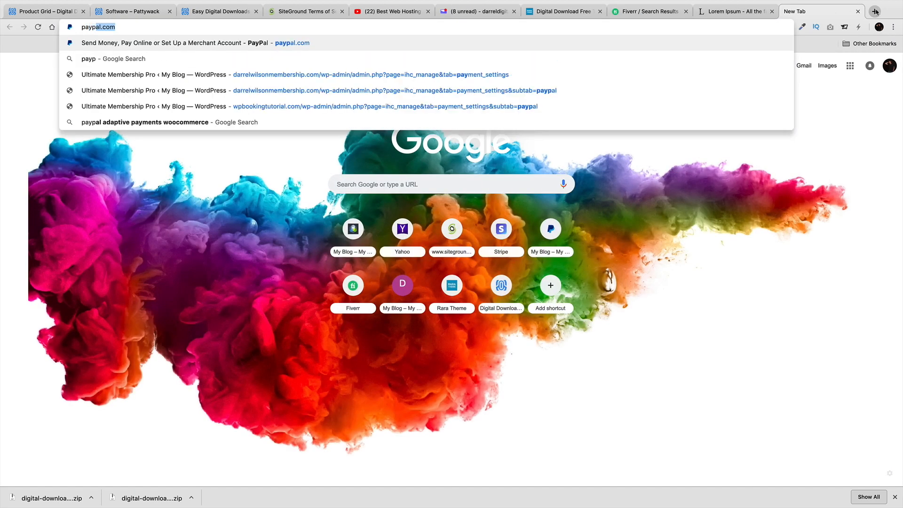
pyautogui.press('Down')
pyautogui.press('Return')
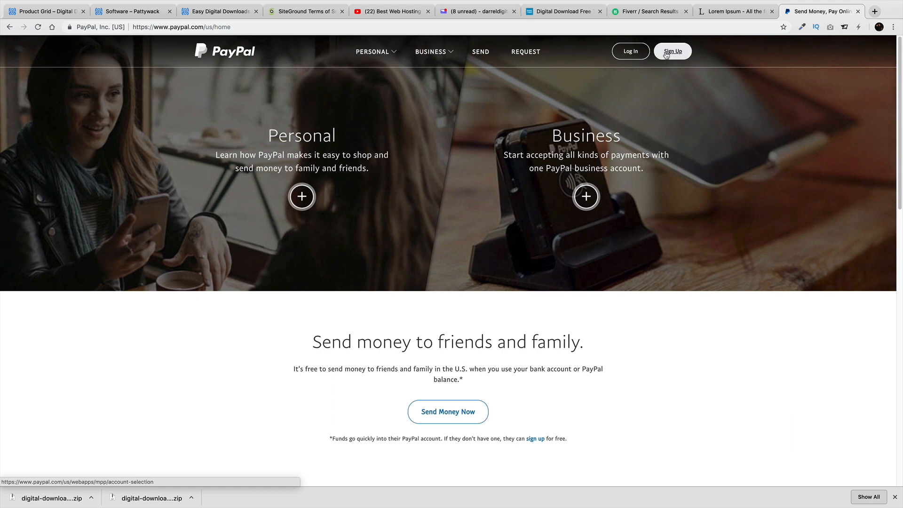
pyautogui.click(666, 53)
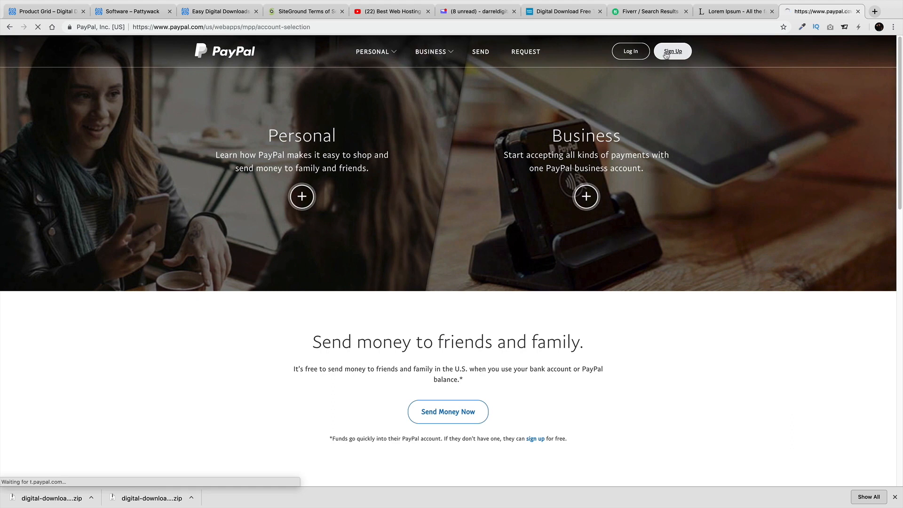
pyautogui.click(391, 217)
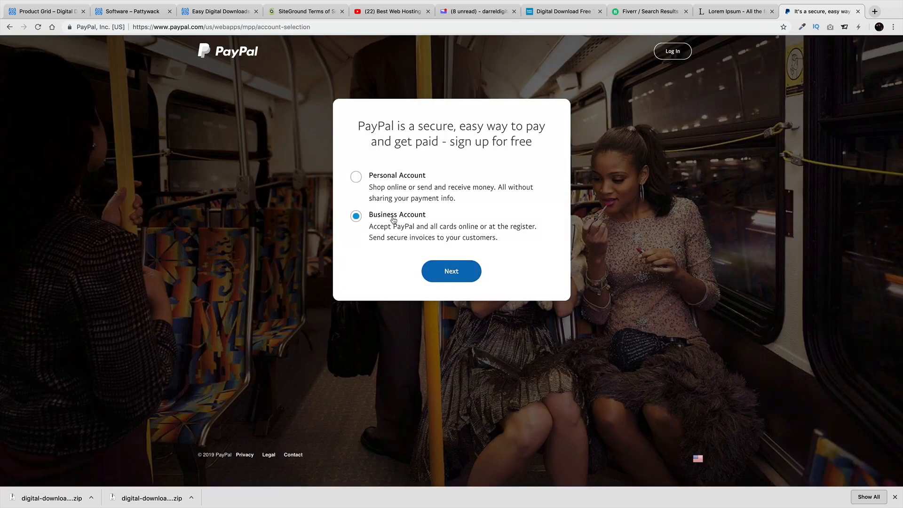
pyautogui.click(451, 273)
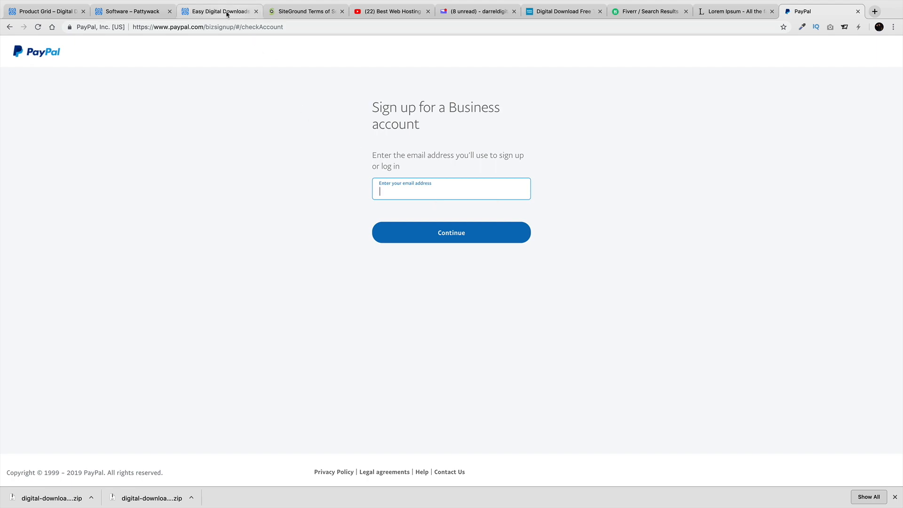
# Switch between the store, PayPal and settings tabs, ending on the EDD PayPal settings
pyautogui.click(145, 12)
pyautogui.click(196, 11)
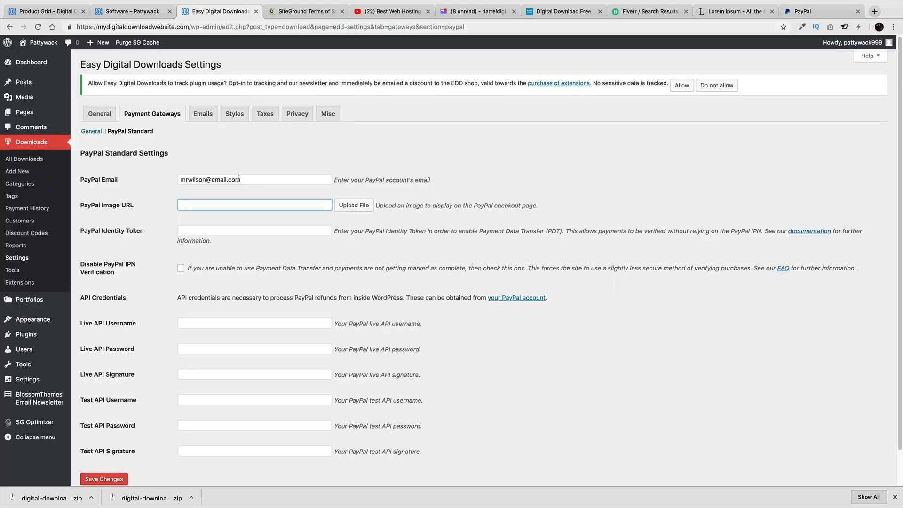
pyautogui.click(798, 11)
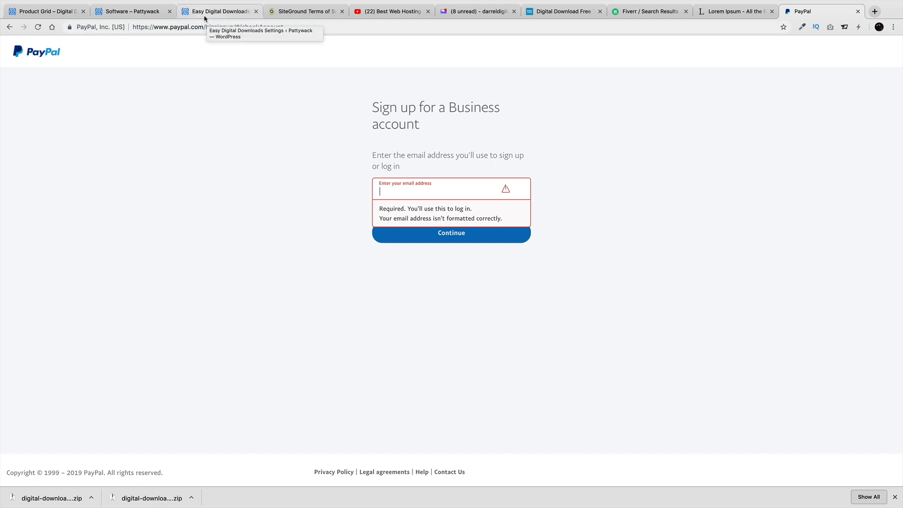
pyautogui.click(148, 13)
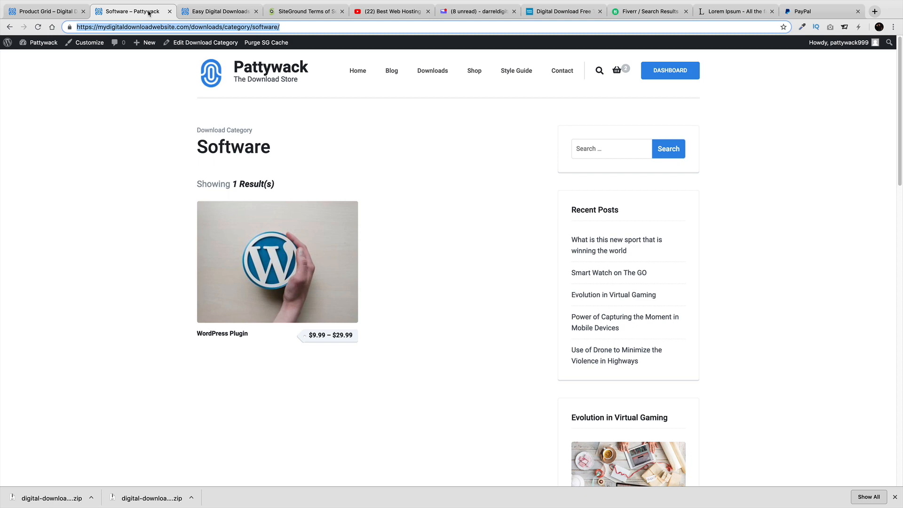
pyautogui.click(207, 12)
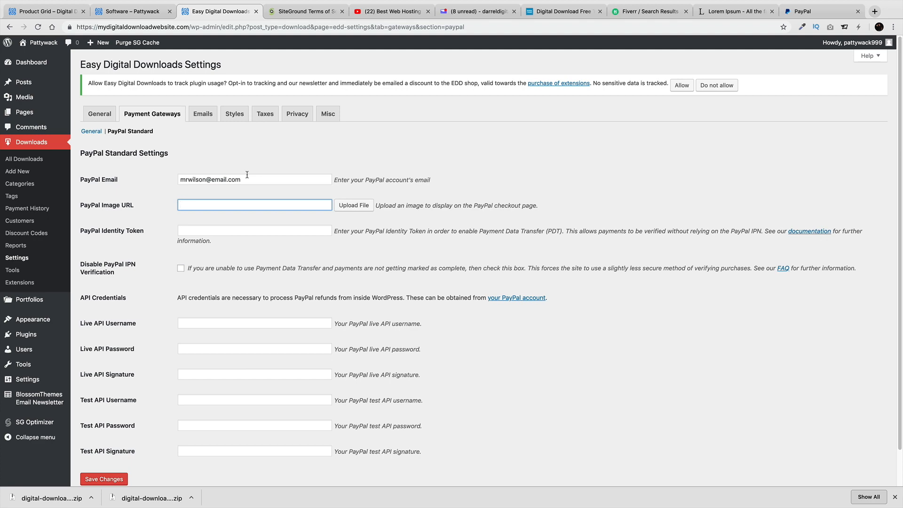
# Save the PayPal Standard settings, then turn on Test Mode under General gateways and save
pyautogui.scroll(-2, 247, 188)
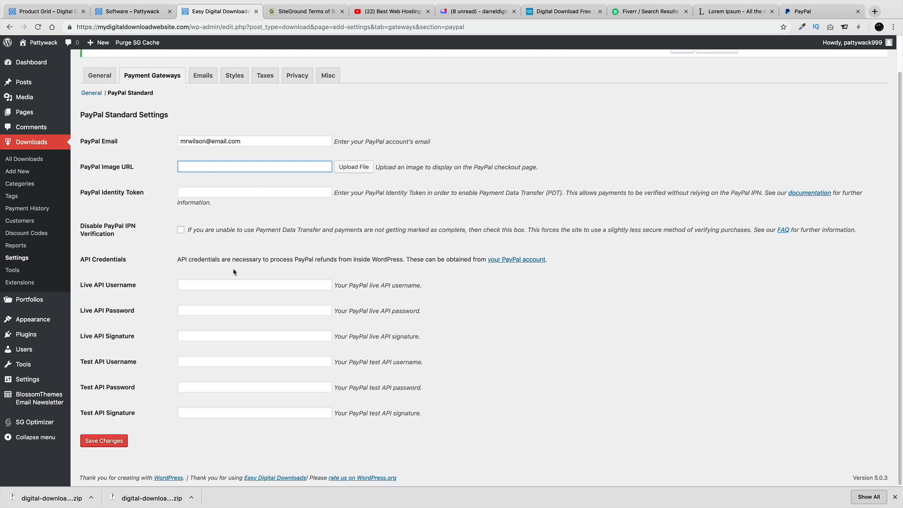
pyautogui.click(115, 441)
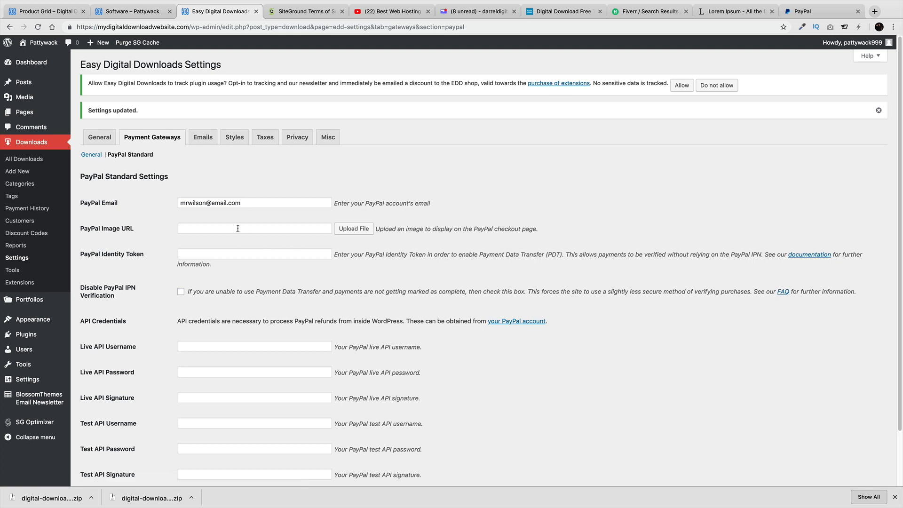
pyautogui.scroll(-2, 267, 223)
pyautogui.scroll(2, 268, 221)
pyautogui.click(92, 155)
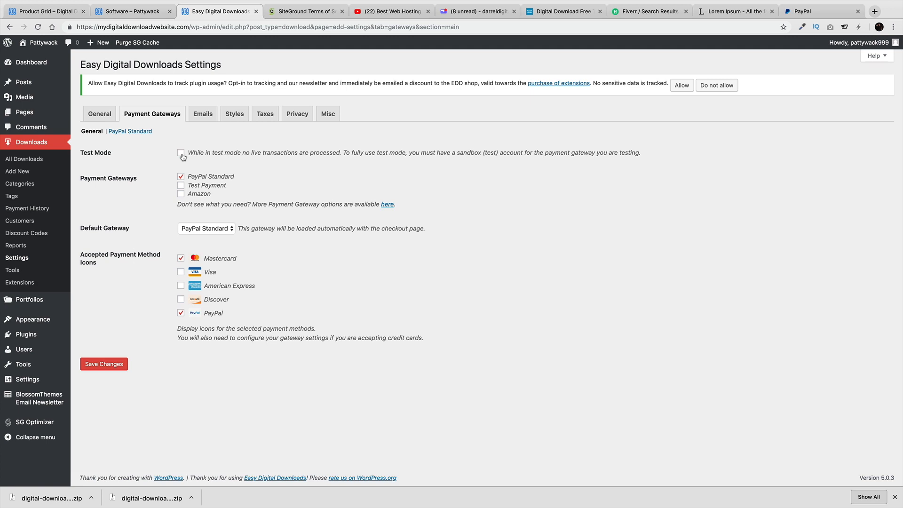
pyautogui.click(181, 152)
pyautogui.click(103, 363)
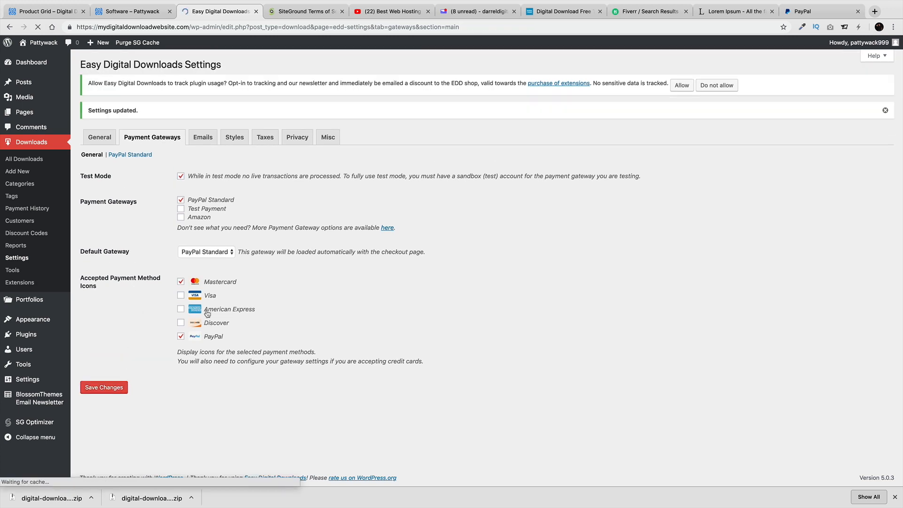
pyautogui.click(202, 136)
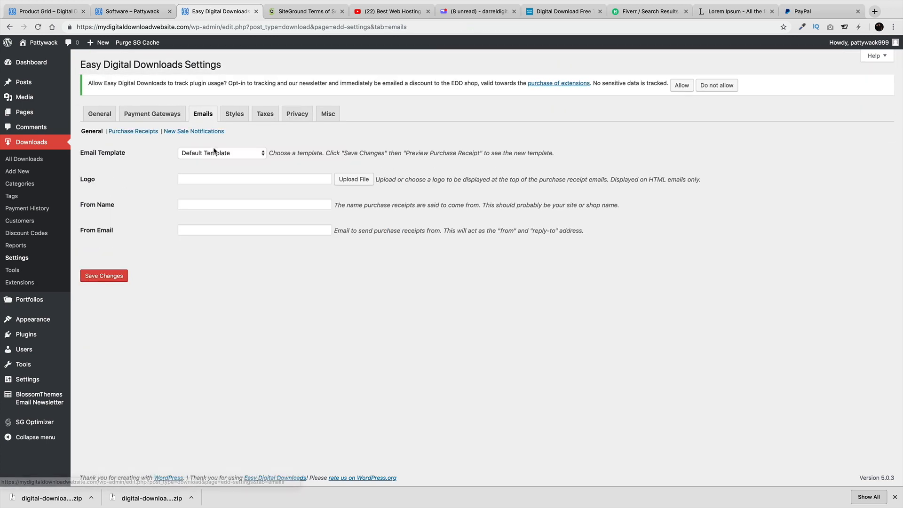
# Keep the Default Template and browse the Purchase Receipts and New Sale Notifications sections
pyautogui.click(233, 157)
pyautogui.click(233, 155)
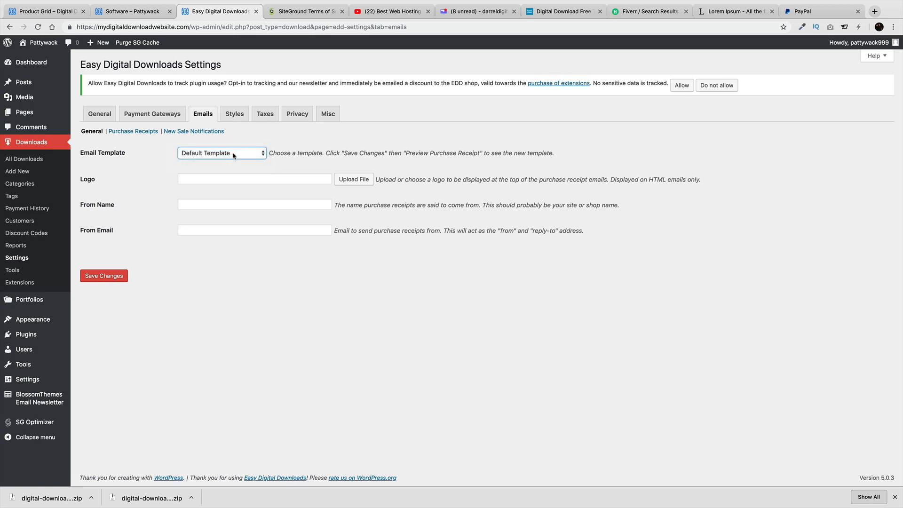
pyautogui.click(137, 132)
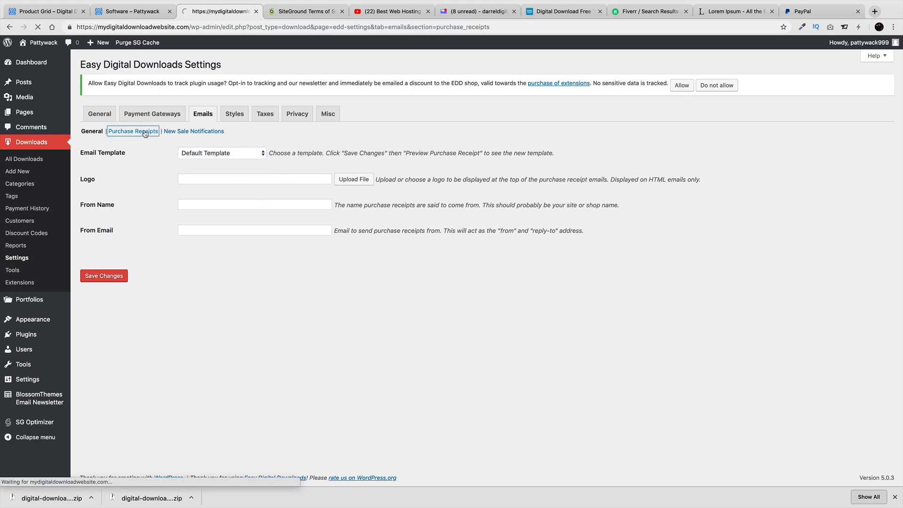
pyautogui.click(195, 133)
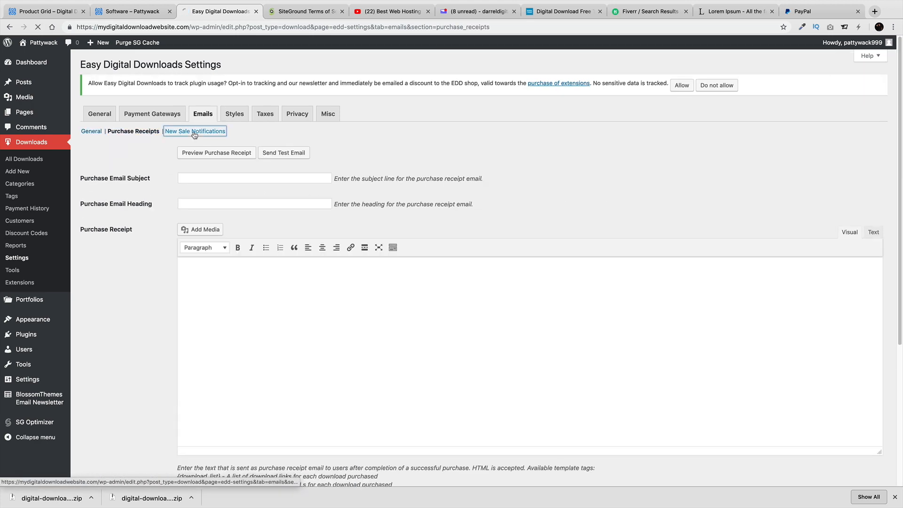
pyautogui.scroll(-4, 249, 284)
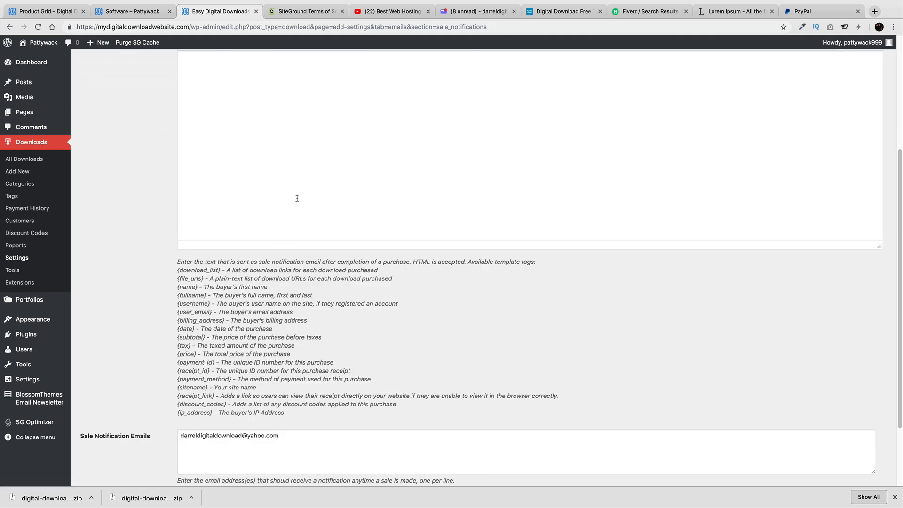
pyautogui.scroll(6, 296, 198)
pyautogui.scroll(-8, 306, 264)
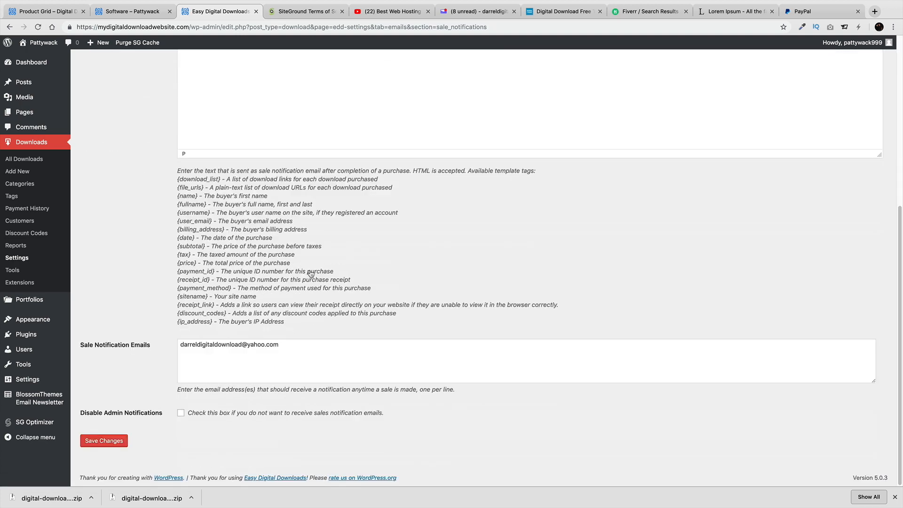
pyautogui.scroll(6, 291, 254)
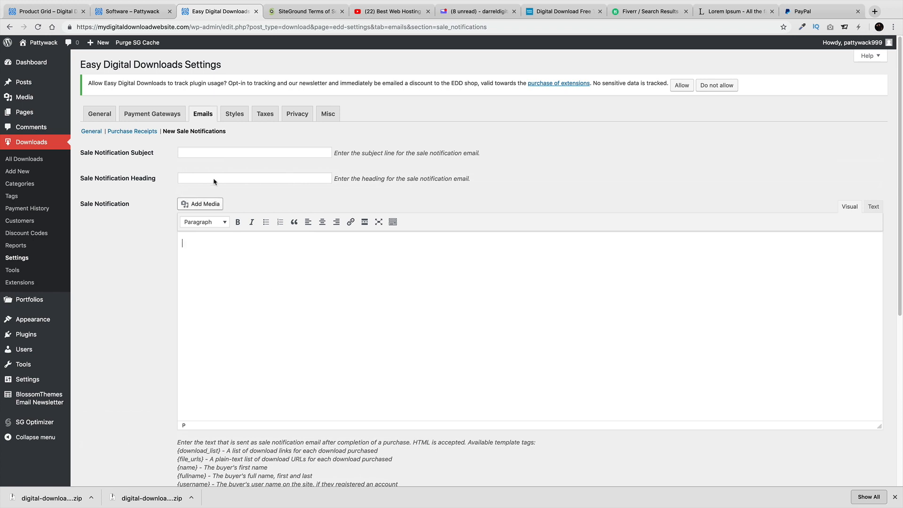
pyautogui.click(132, 132)
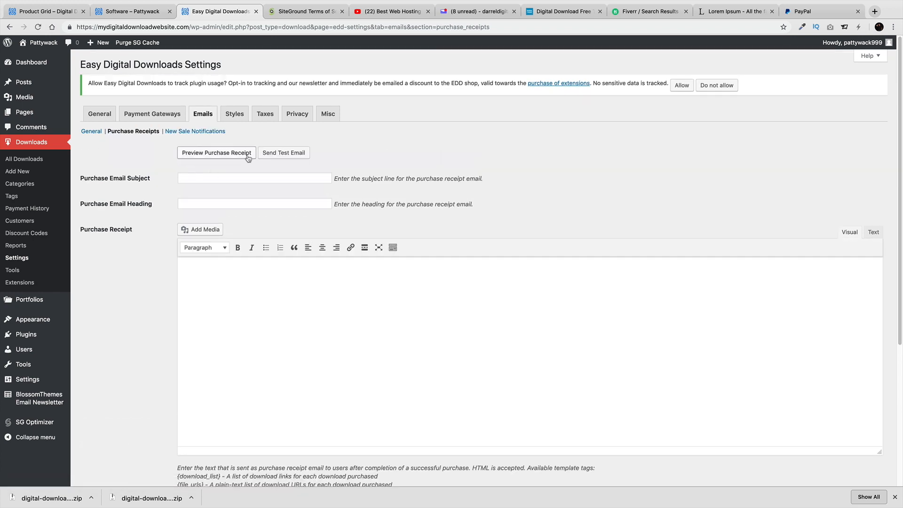
# Preview the purchase receipt email, then revisit the New Sale Notifications settings
pyautogui.click(247, 155)
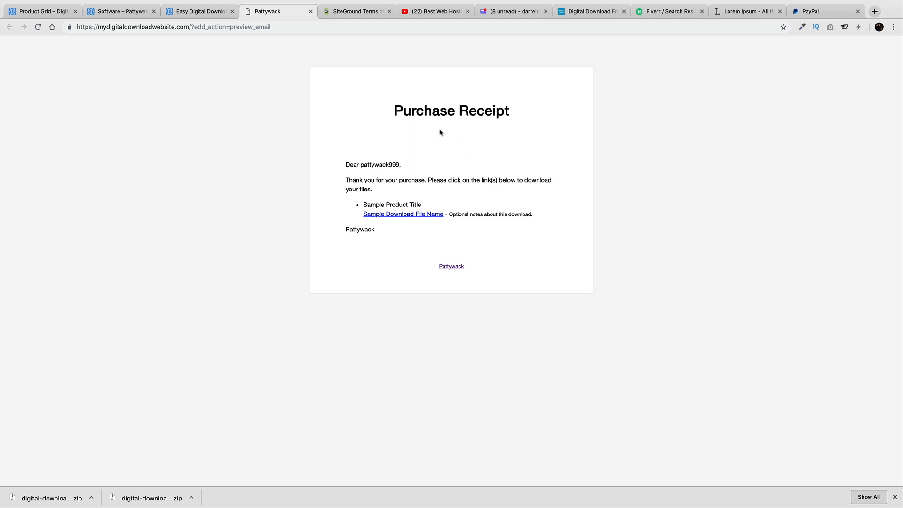
pyautogui.click(207, 15)
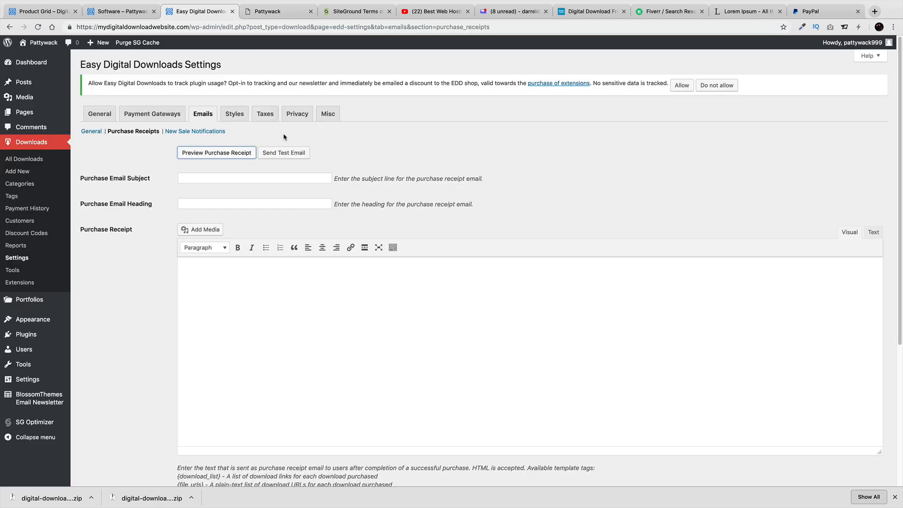
pyautogui.click(206, 132)
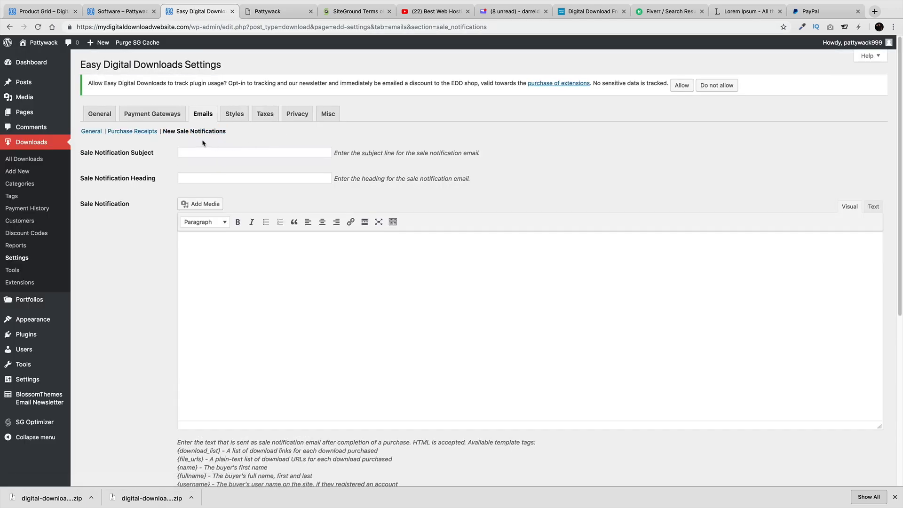
pyautogui.scroll(-10, 248, 205)
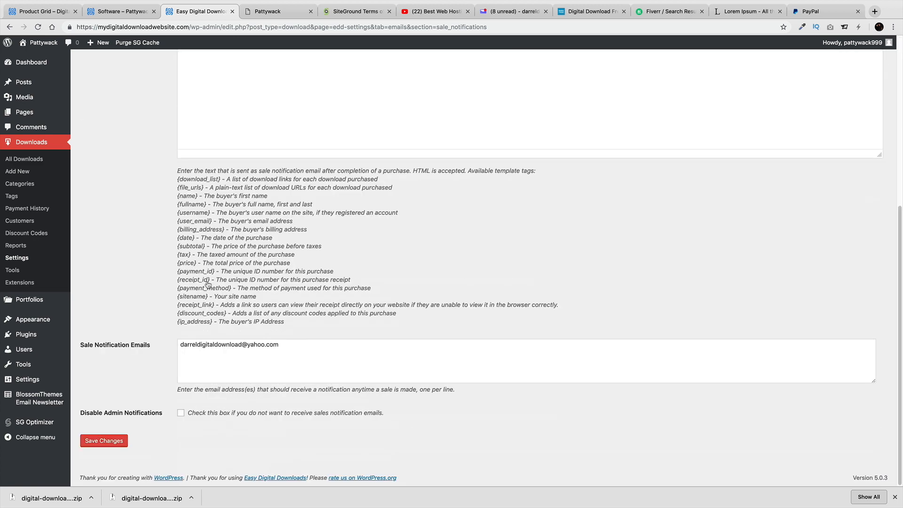
pyautogui.scroll(6, 207, 283)
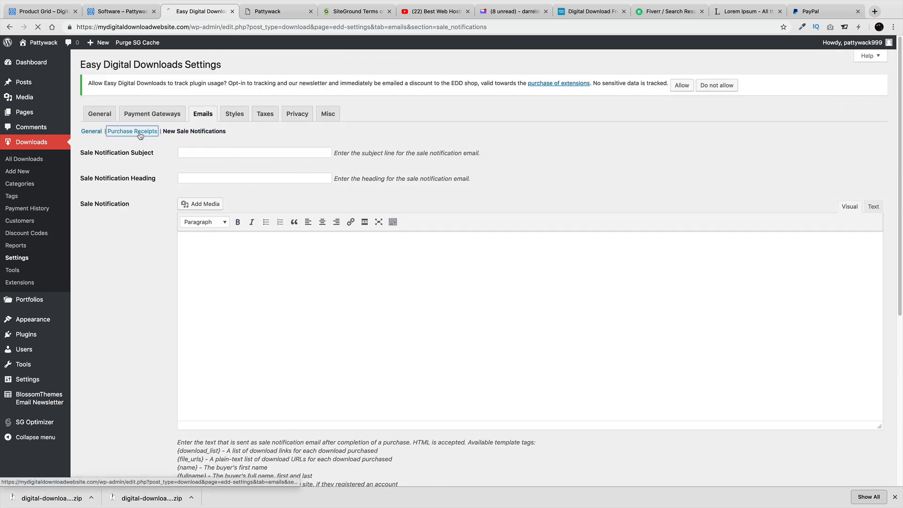
# Preview the purchase receipt again and place the cursor in the purchase email subject field
pyautogui.click(138, 131)
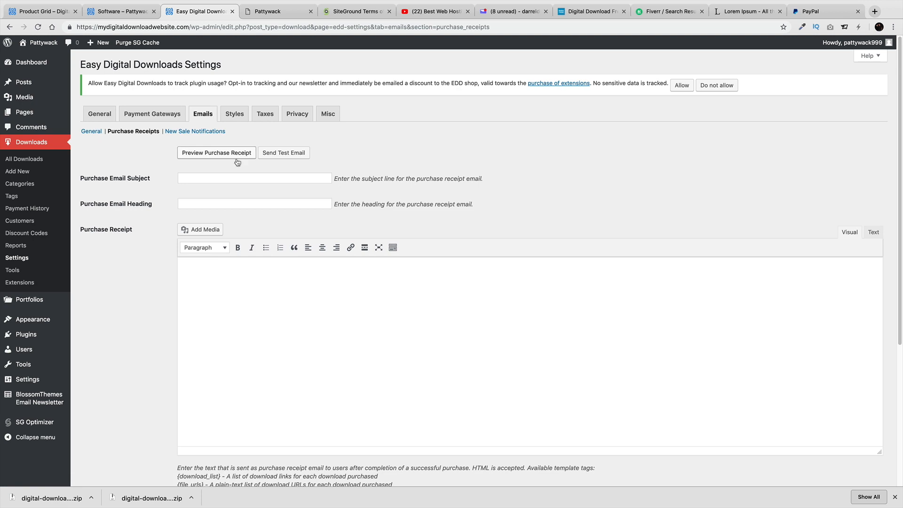
pyautogui.click(248, 177)
pyautogui.click(230, 155)
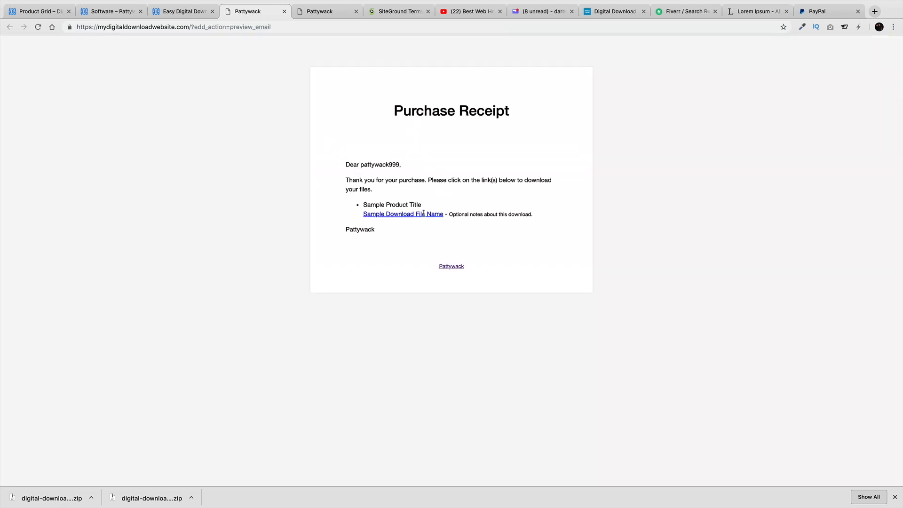
pyautogui.click(179, 12)
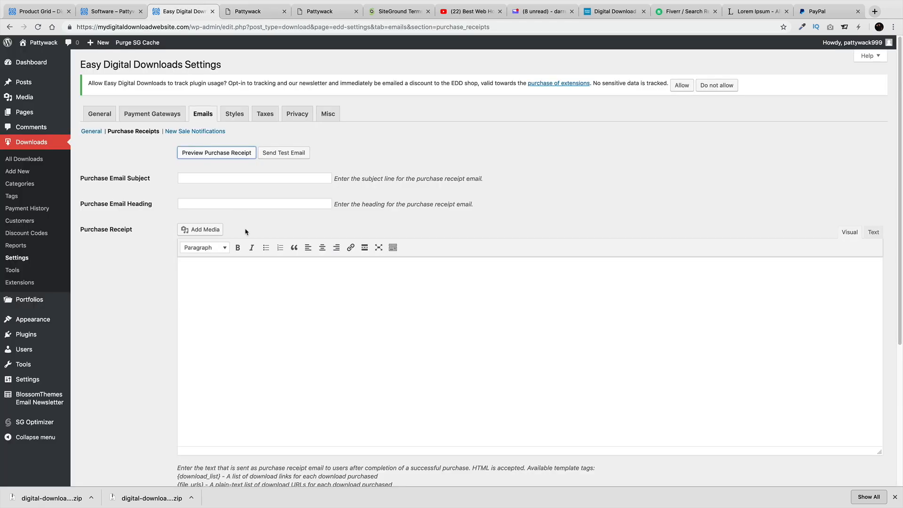
pyautogui.click(234, 180)
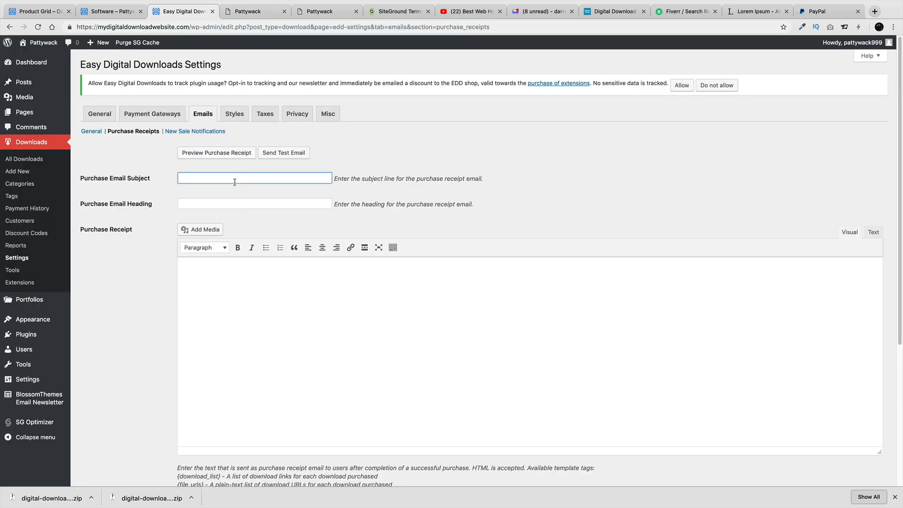
# Set the purchase receipt subject to 'Welcome!', save, and preview the updated receipt
pyautogui.write('Welcome!')
pyautogui.scroll(-5, 237, 213)
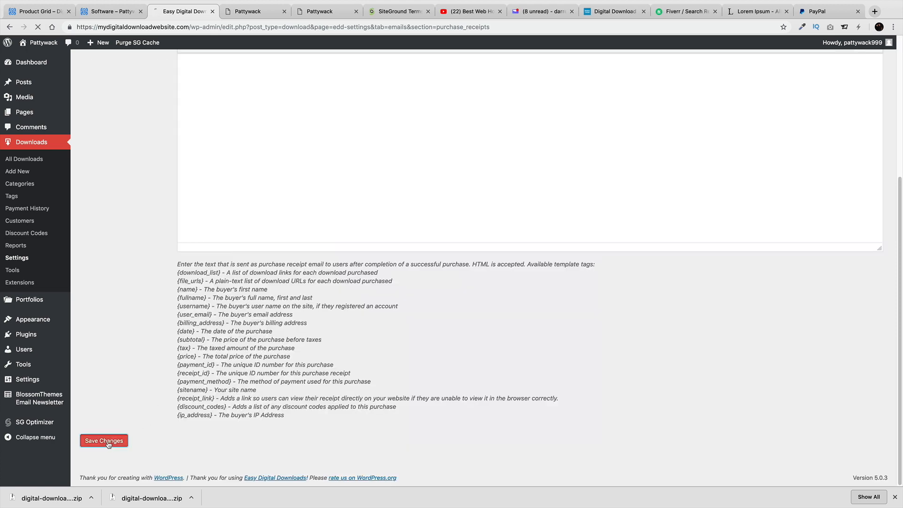
pyautogui.click(106, 439)
pyautogui.click(214, 167)
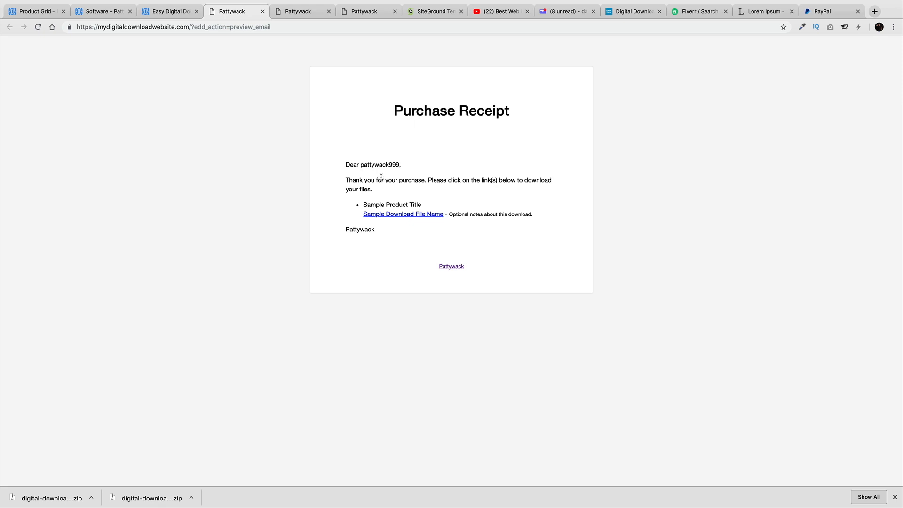
pyautogui.click(170, 12)
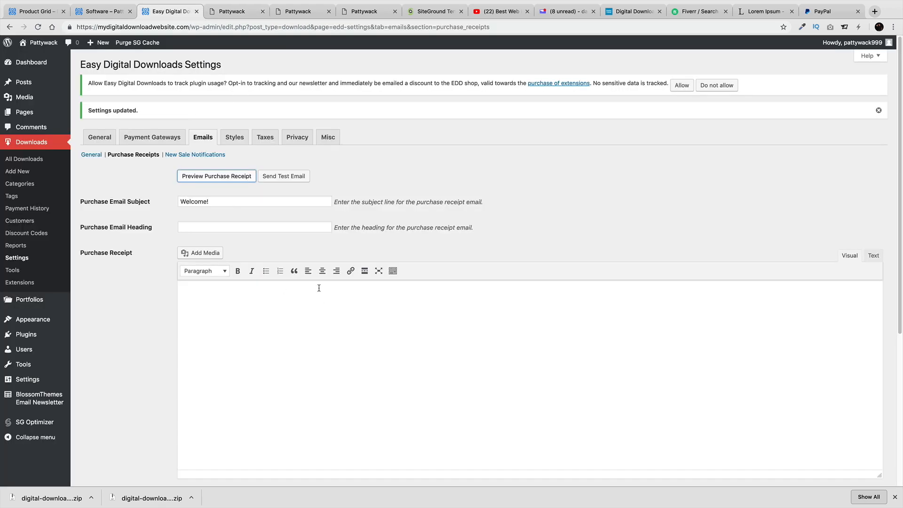
# Review the email settings page and look through the New Sale Notifications section
pyautogui.scroll(-2, 290, 294)
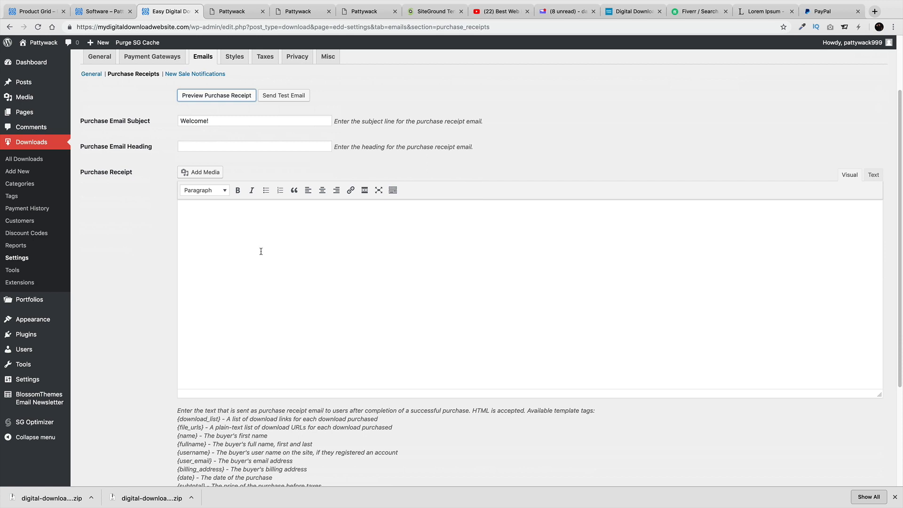
pyautogui.scroll(2, 253, 195)
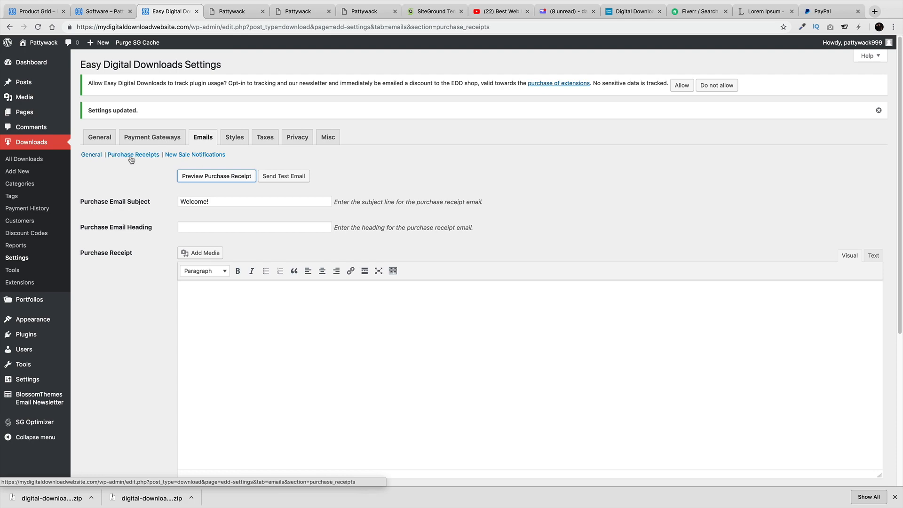
pyautogui.click(178, 156)
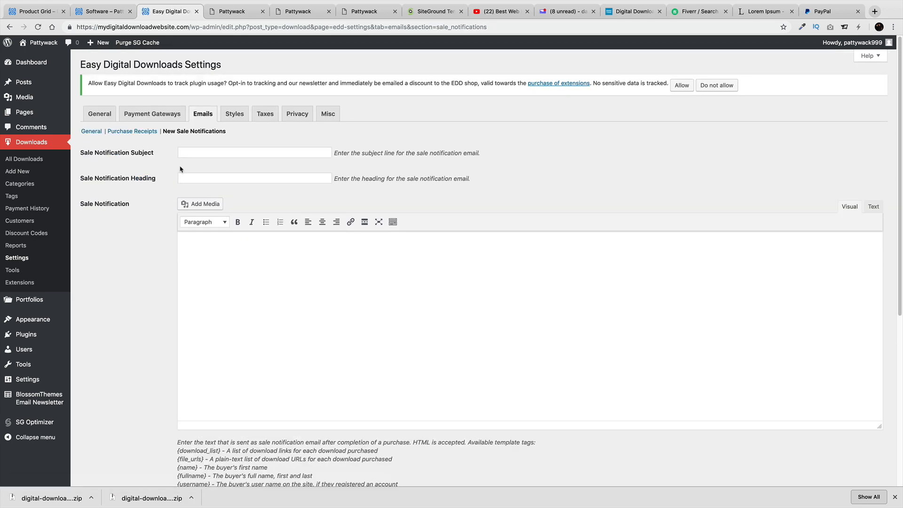
pyautogui.scroll(-6, 309, 282)
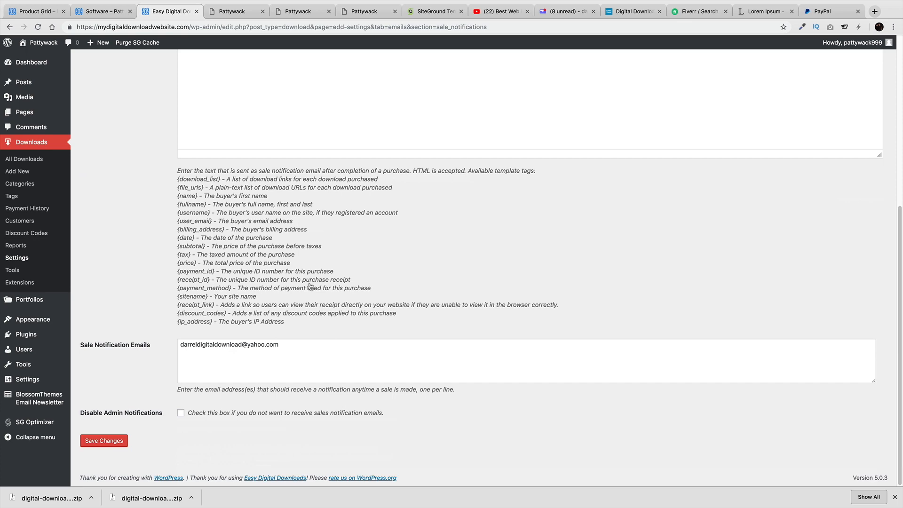
pyautogui.scroll(6, 148, 397)
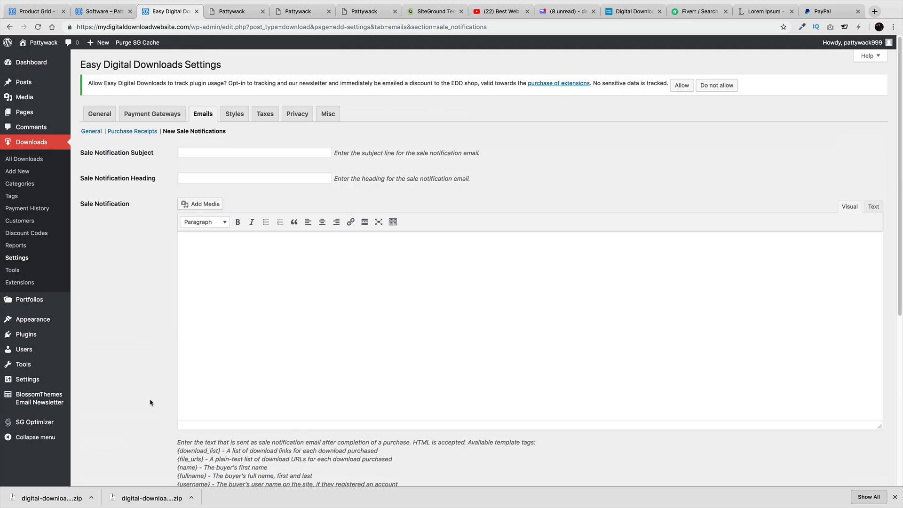
# Leave the Styles button style and White default button colour unchanged, then go to Taxes
pyautogui.click(237, 115)
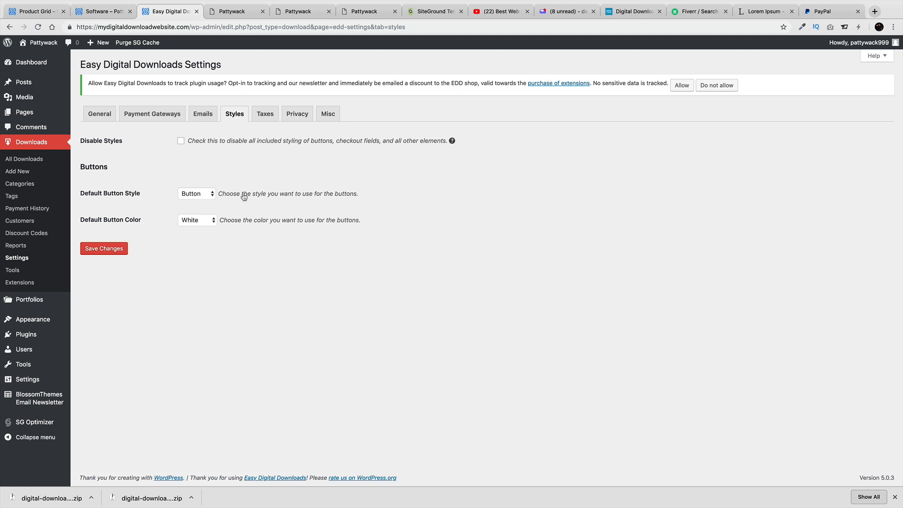
pyautogui.moveTo(244, 196); pyautogui.dragTo(324, 195)
pyautogui.click(208, 195)
pyautogui.click(207, 219)
pyautogui.click(207, 219)
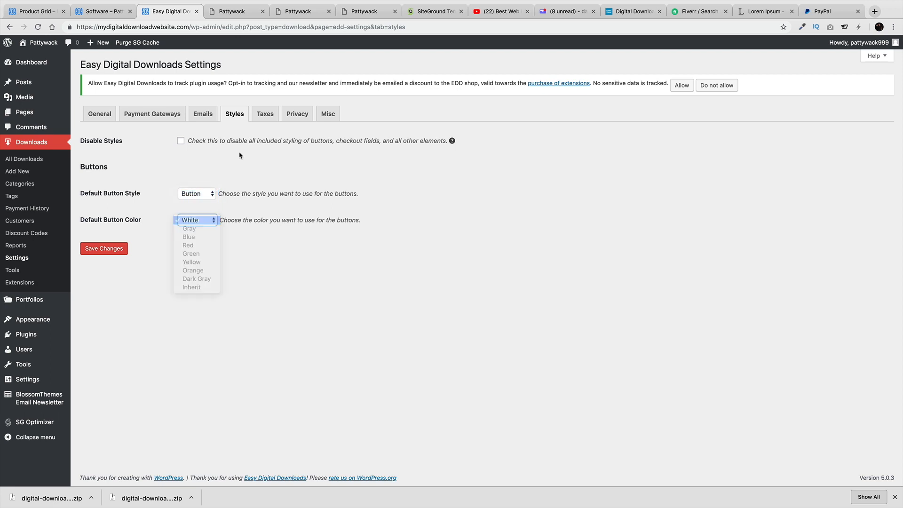
pyautogui.click(262, 117)
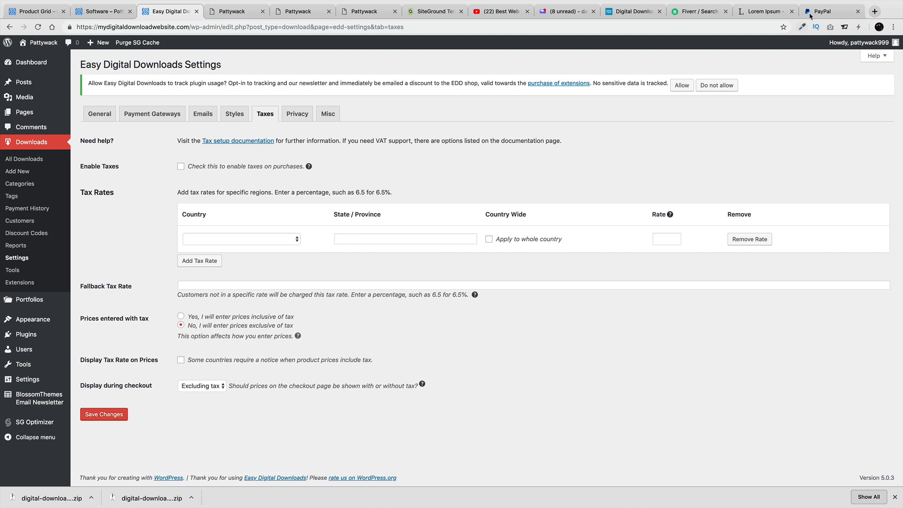
# Search Google for 'taxjar digital goods' and open TaxJar's full-size map of taxable states
pyautogui.click(874, 11)
pyautogui.write('tZJ')
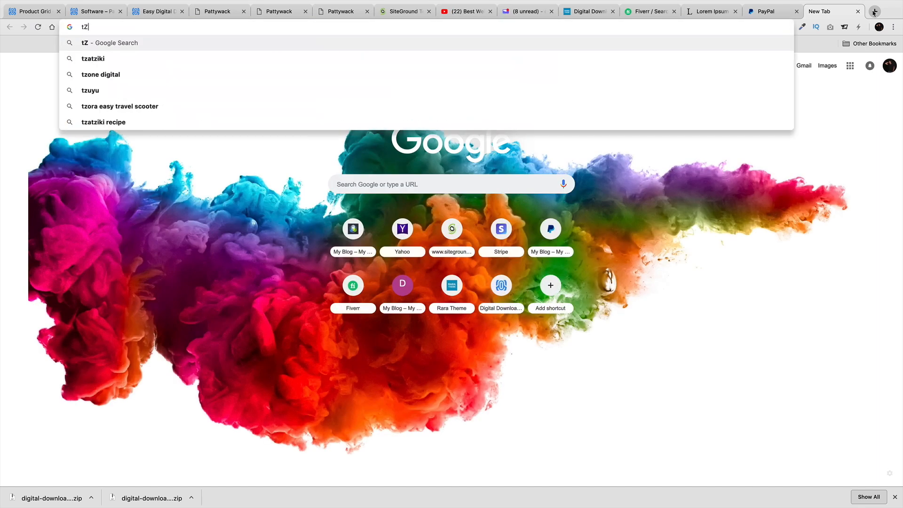
pyautogui.press('BackSpace')
pyautogui.press('BackSpace')
pyautogui.write('a')
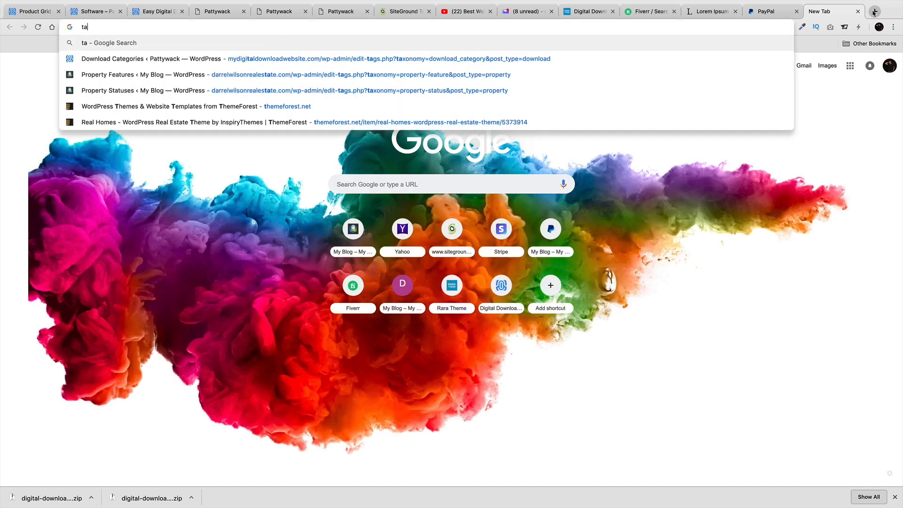
pyautogui.write('xca')
pyautogui.press('BackSpace')
pyautogui.press('BackSpace')
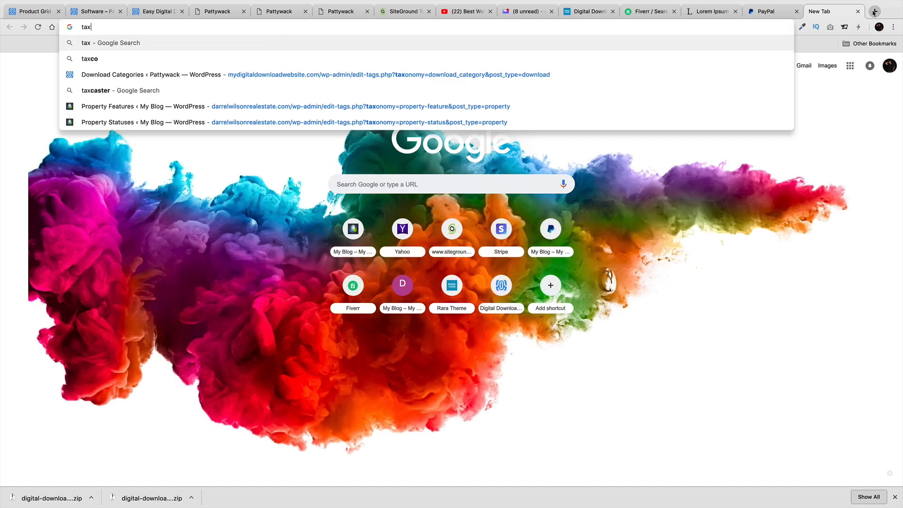
pyautogui.write('jar dig')
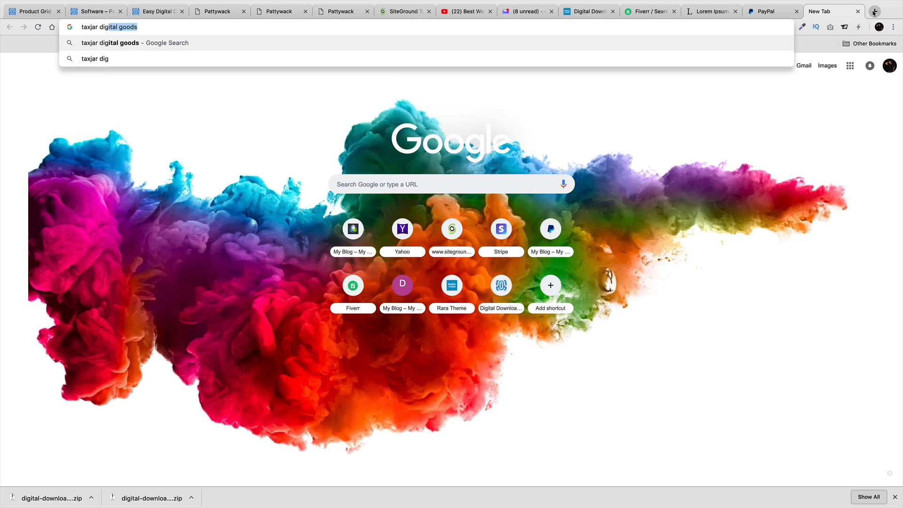
pyautogui.press('Return')
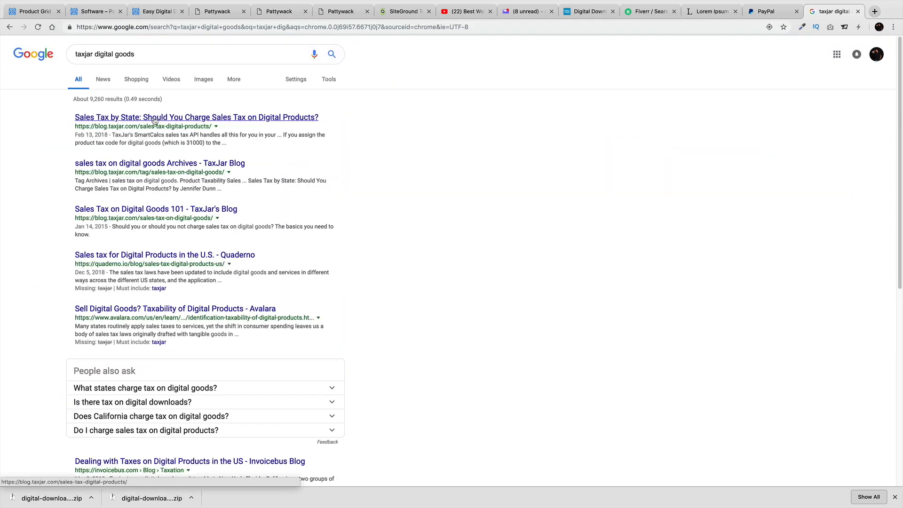
pyautogui.click(155, 121)
pyautogui.scroll(-3, 301, 259)
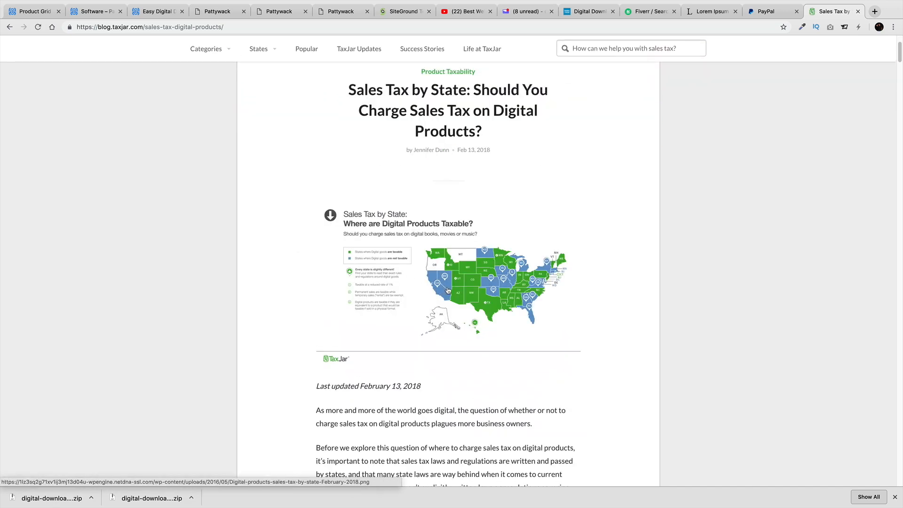
pyautogui.click(465, 277)
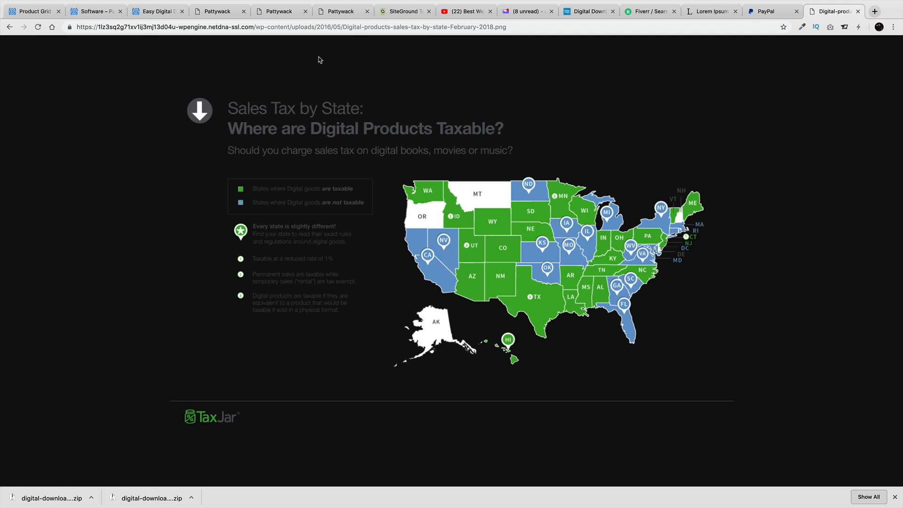
# Back in the tax settings, set the tax rate's country to United States and state to Idaho
pyautogui.click(96, 12)
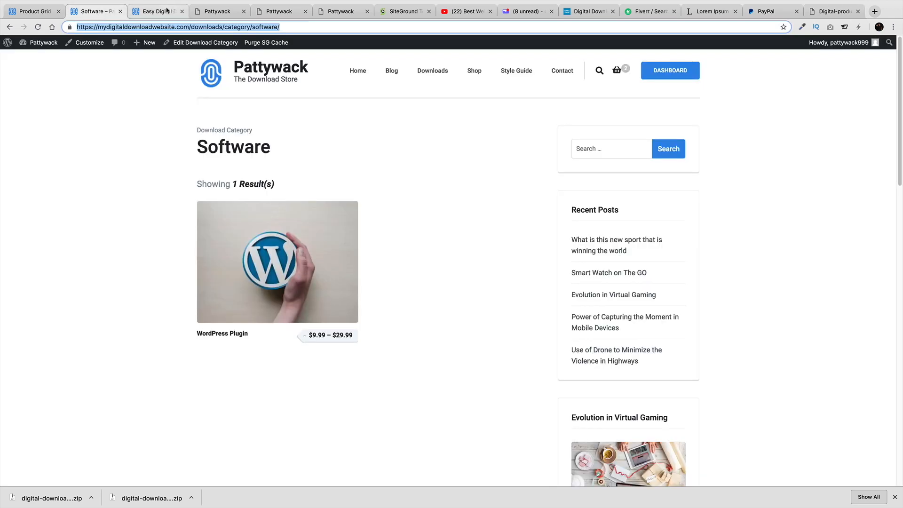
pyautogui.click(155, 11)
pyautogui.click(287, 240)
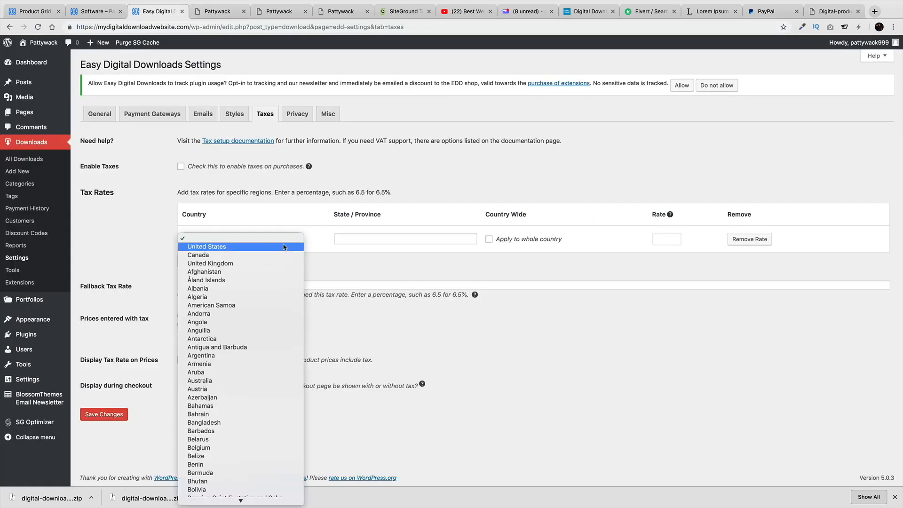
pyautogui.click(281, 254)
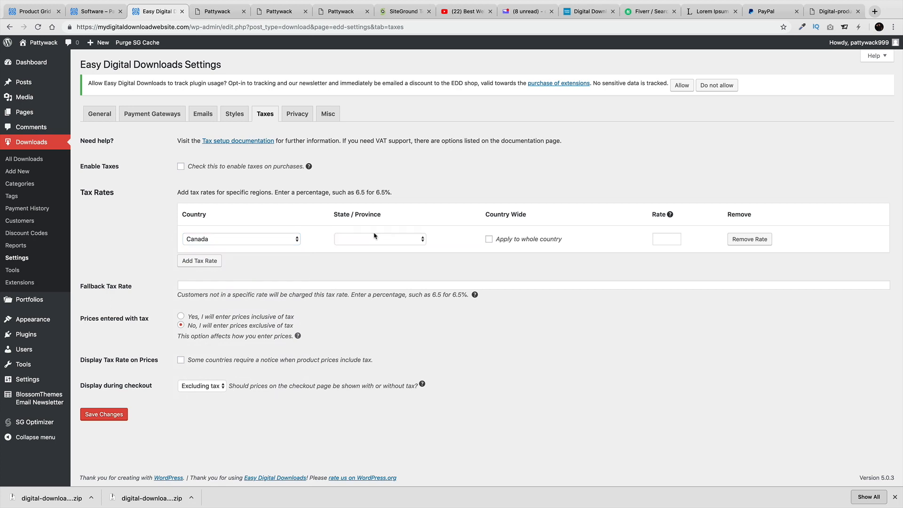
pyautogui.click(298, 238)
pyautogui.scroll(-6, 301, 320)
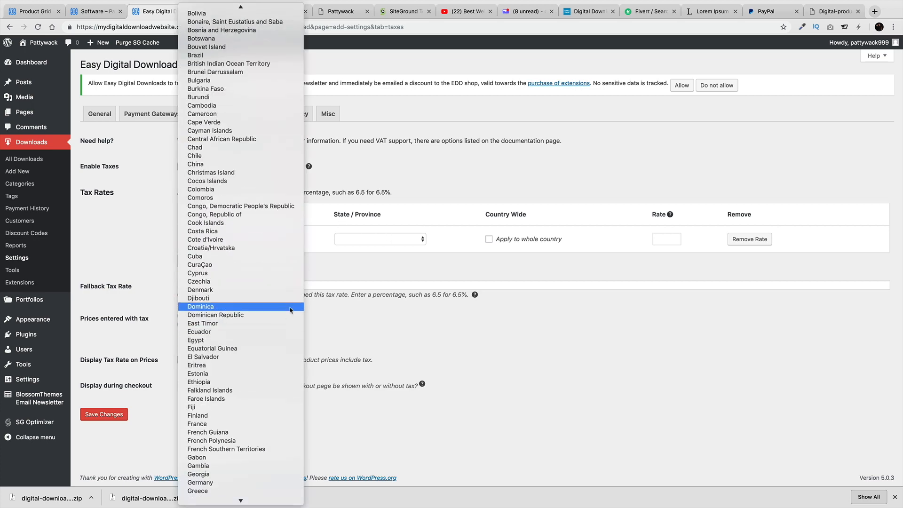
pyautogui.scroll(-5, 292, 357)
pyautogui.scroll(-2, 267, 405)
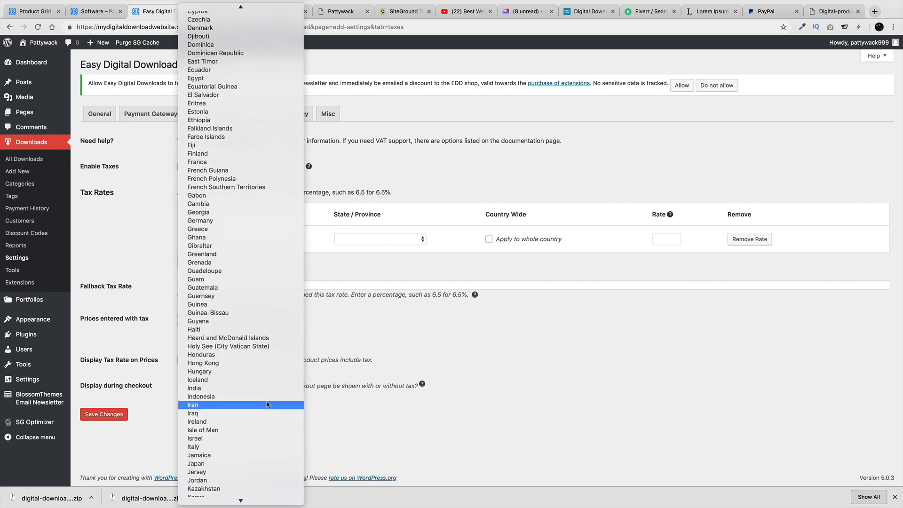
pyautogui.scroll(15, 266, 404)
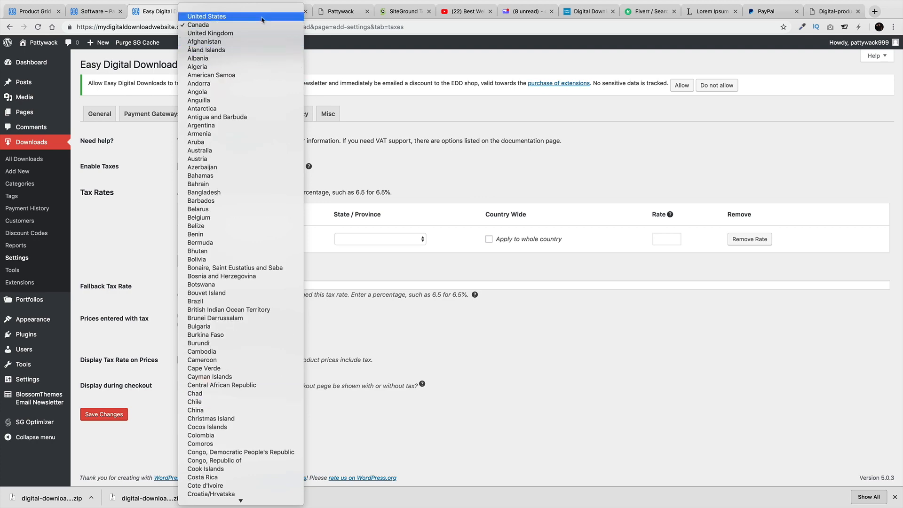
pyautogui.click(262, 18)
pyautogui.click(367, 240)
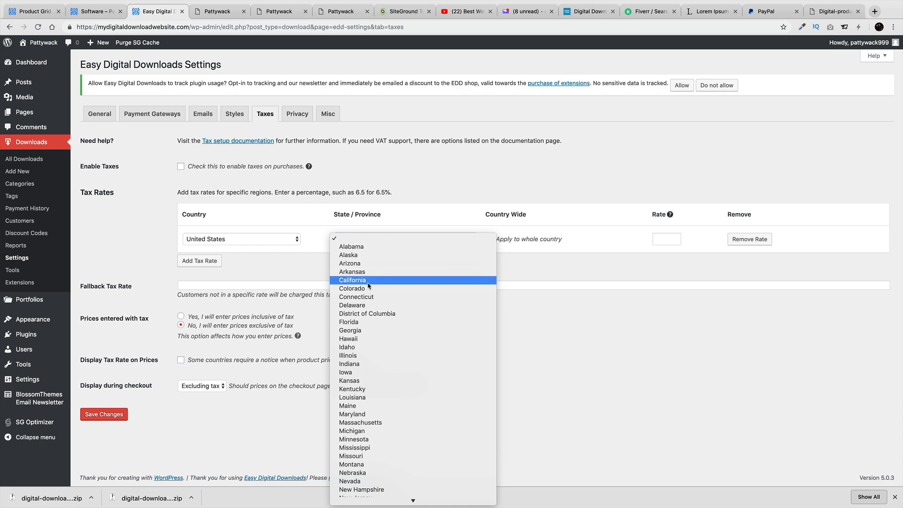
pyautogui.click(395, 348)
# Move the sales-tax map into its own window and bring the tax settings back into view
pyautogui.click(830, 12)
pyautogui.moveTo(830, 12); pyautogui.dragTo(198, 20)
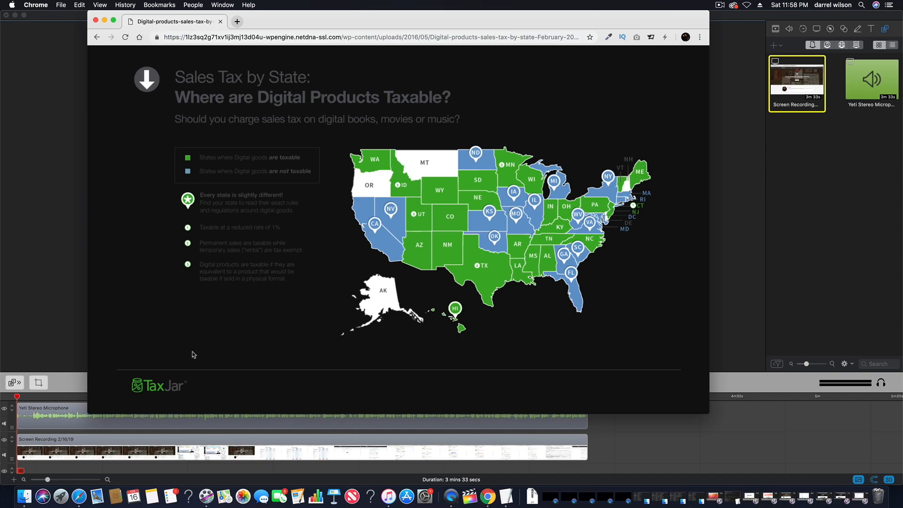
pyautogui.click(15, 16)
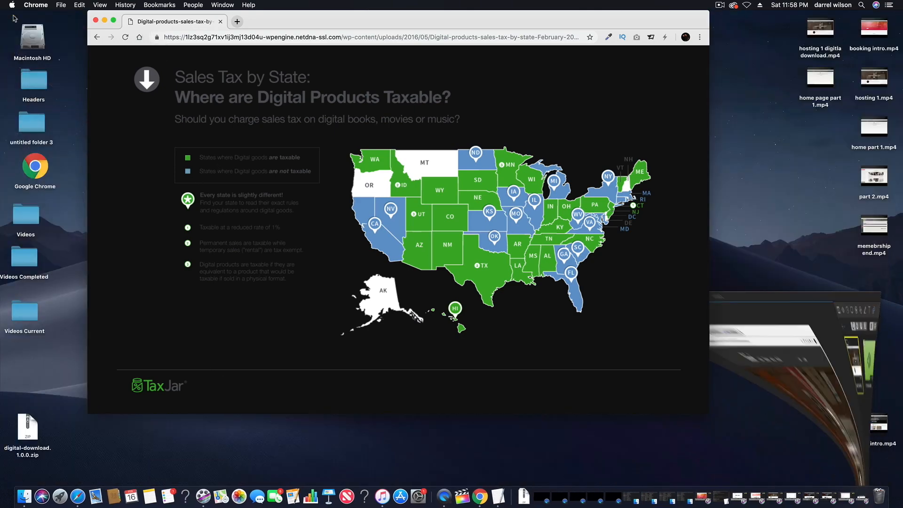
pyautogui.click(477, 498)
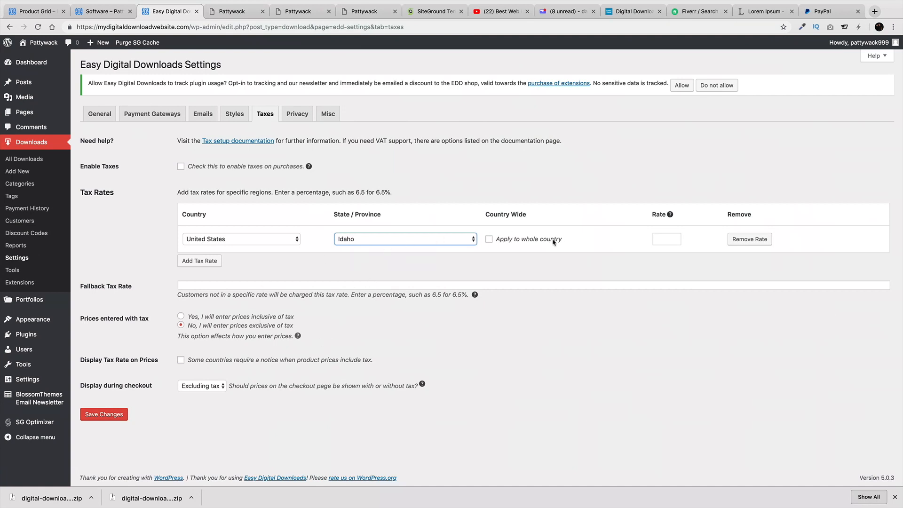
# Apply the Idaho rate to the whole country and enter a rate of 5
pyautogui.click(489, 239)
pyautogui.click(661, 241)
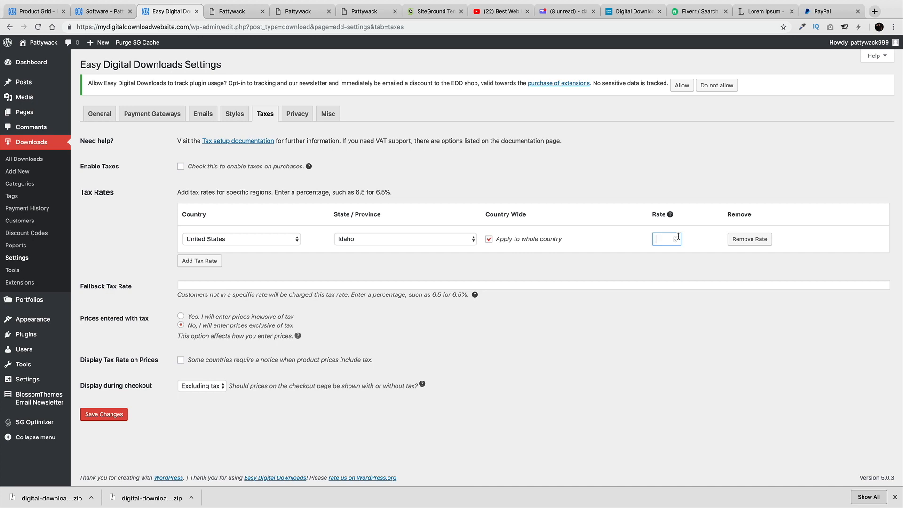
pyautogui.write('5')
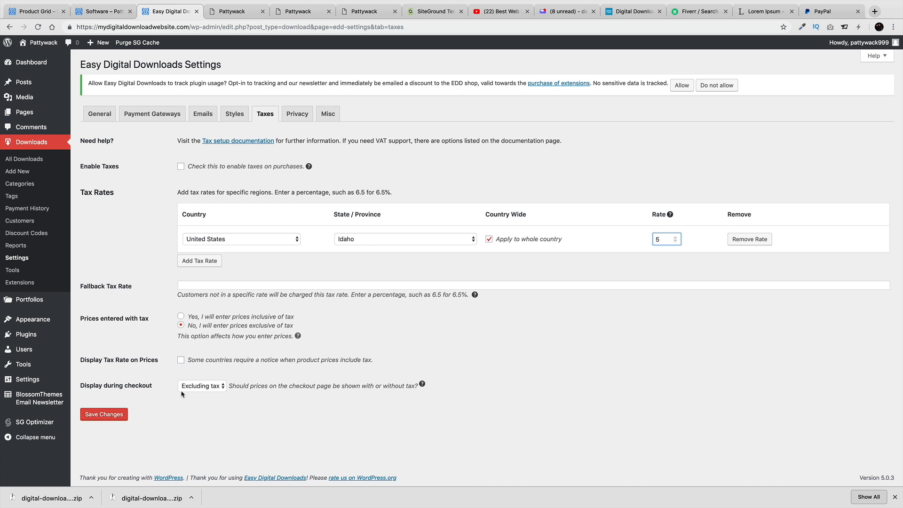
# Save the 5% whole-country United States tax rate and switch to the Privacy settings
pyautogui.click(113, 414)
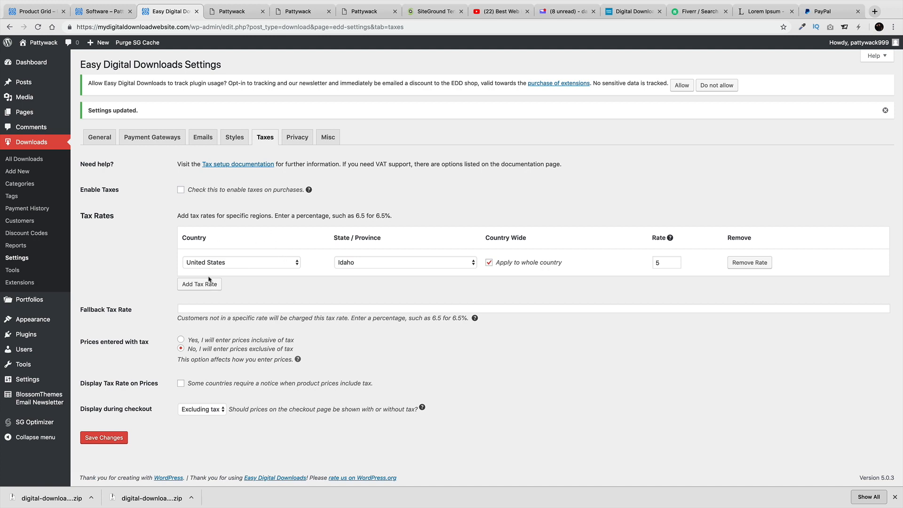
pyautogui.click(287, 137)
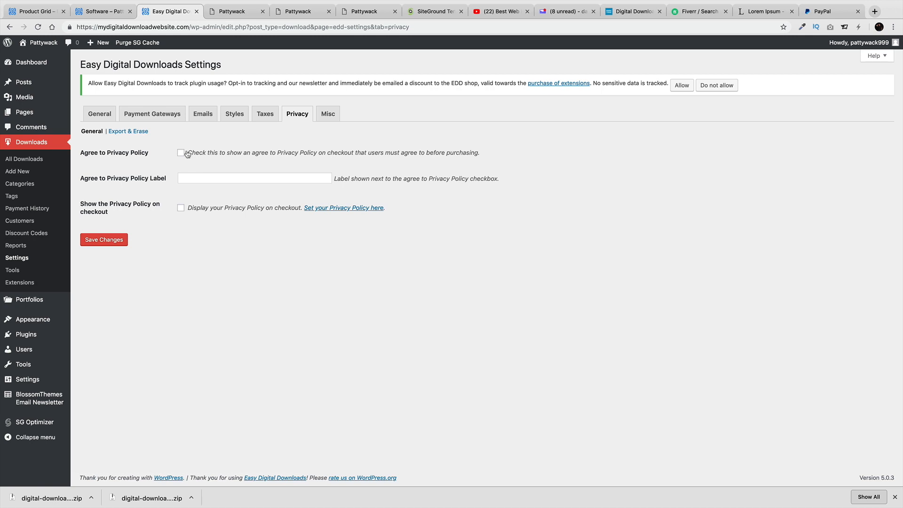
# Require agreement to the privacy policy and keep Privacy Policy (Draft) as the policy page
pyautogui.click(181, 153)
pyautogui.click(225, 177)
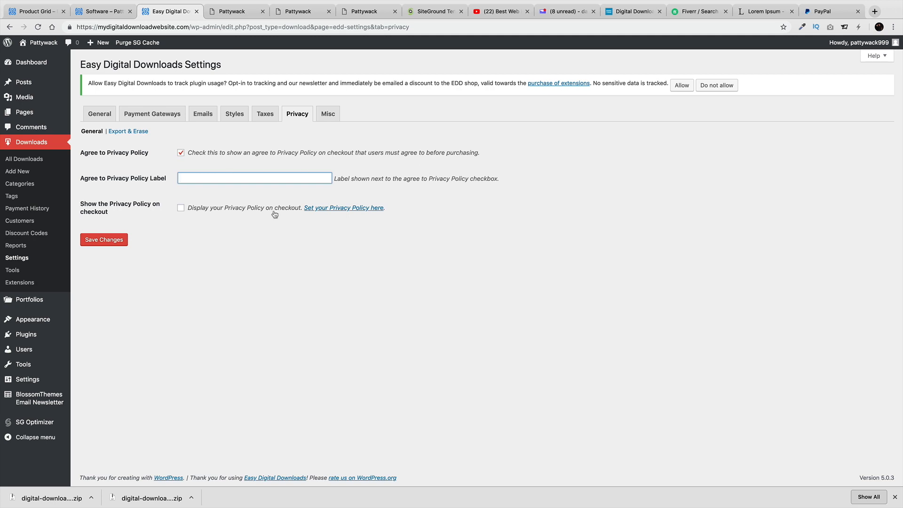
pyautogui.click(337, 208)
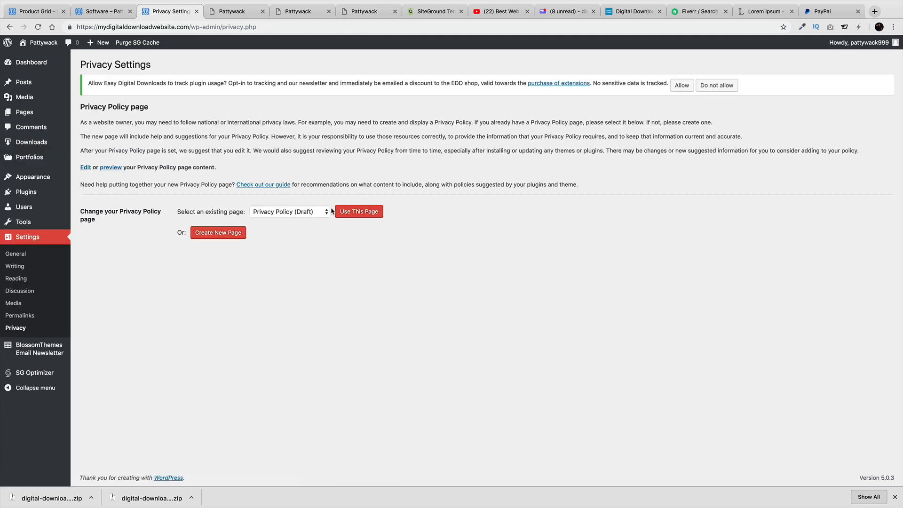
pyautogui.click(299, 212)
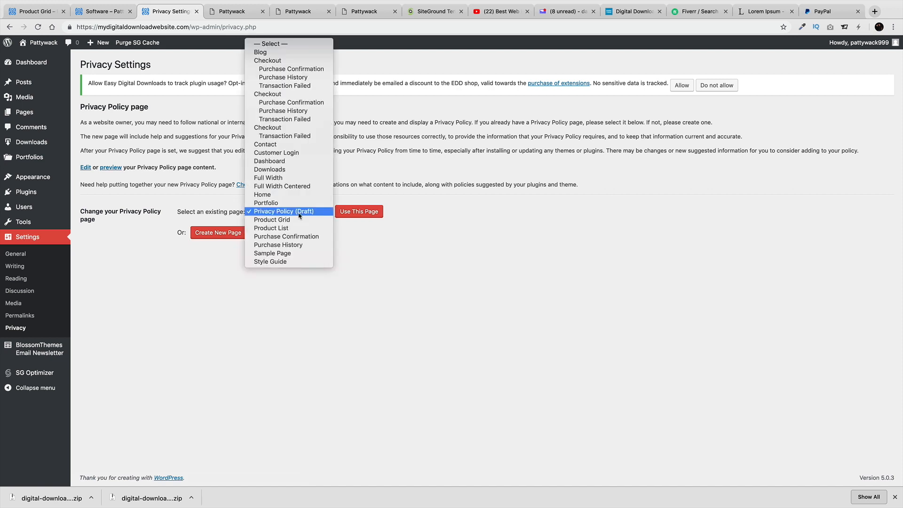
pyautogui.click(299, 213)
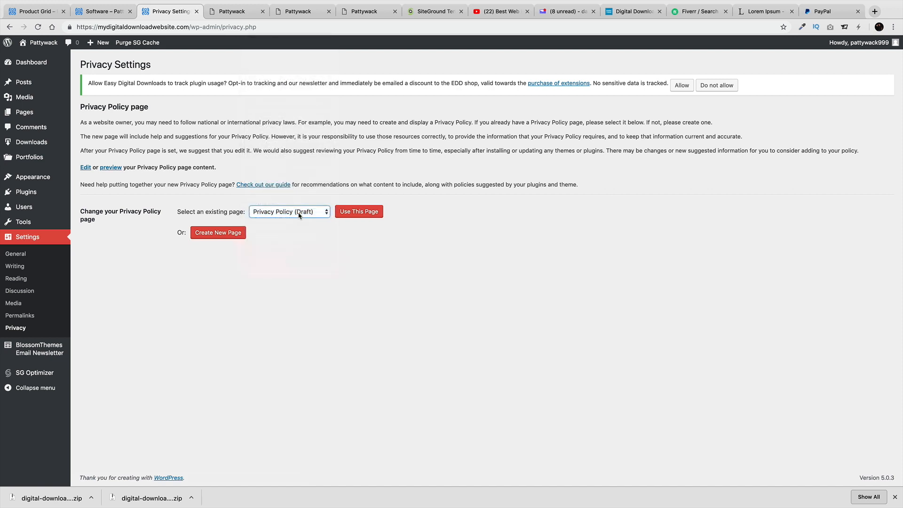
pyautogui.click(10, 27)
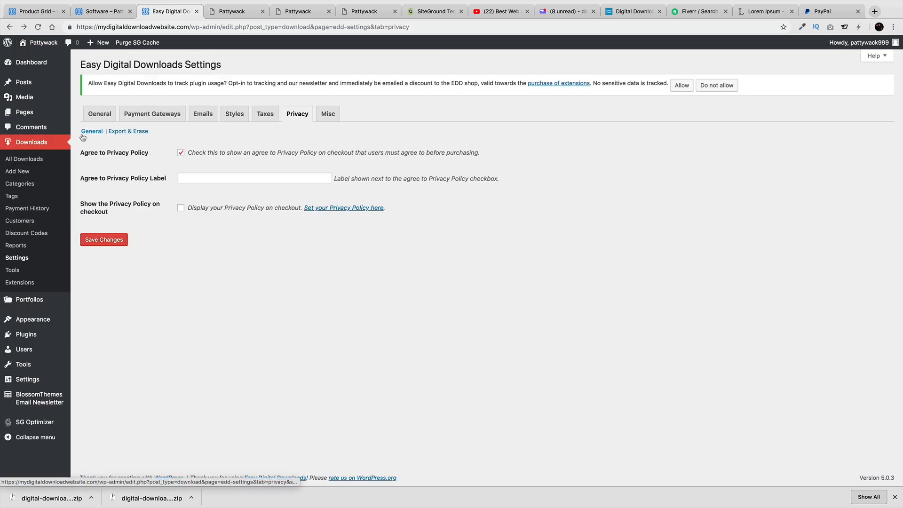
# Browse the Misc settings sections (Checkout, File Downloads, Button Text), then list all site pages
pyautogui.moveTo(47, 116)
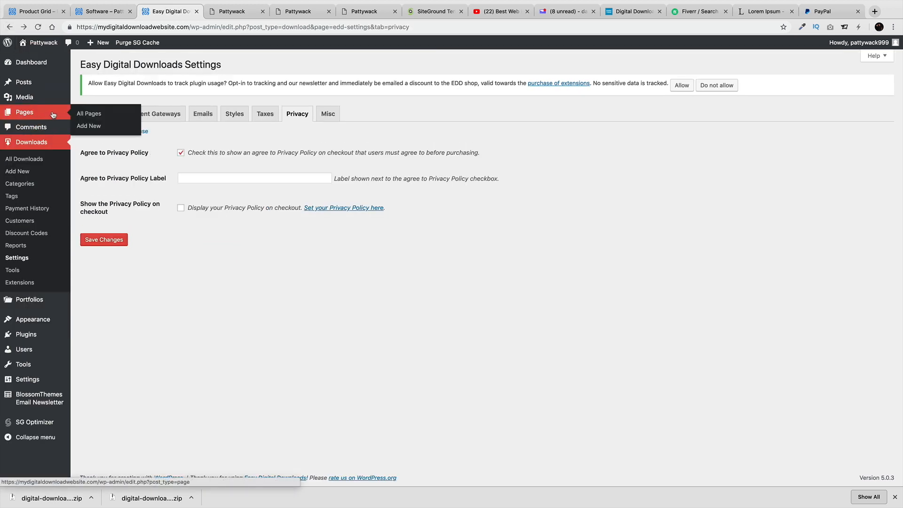
pyautogui.click(329, 114)
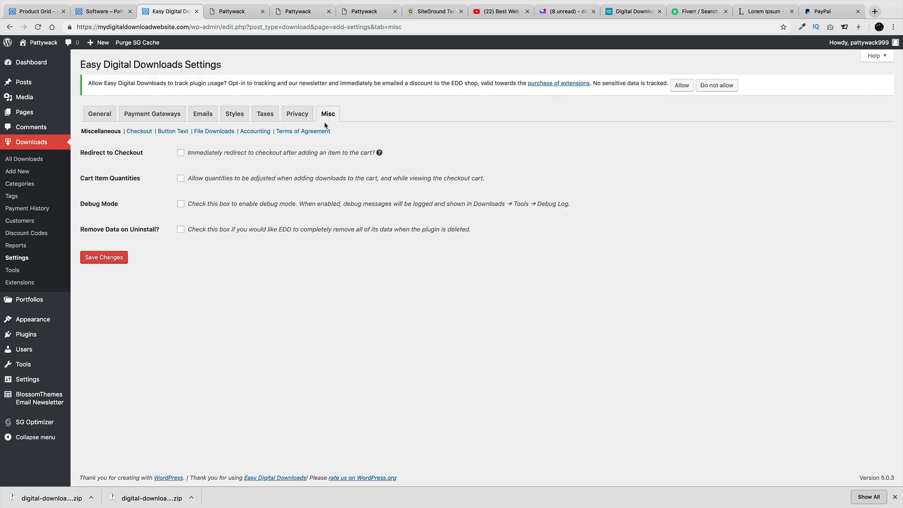
pyautogui.click(139, 132)
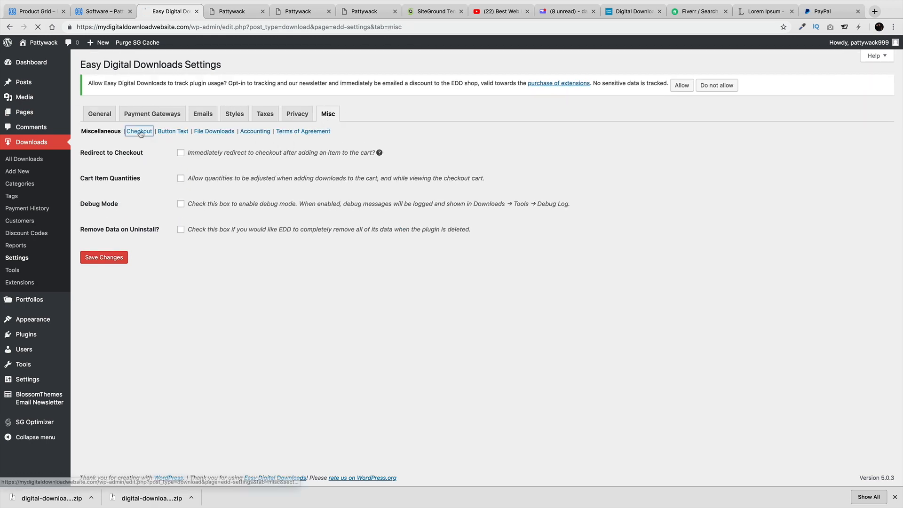
pyautogui.click(116, 133)
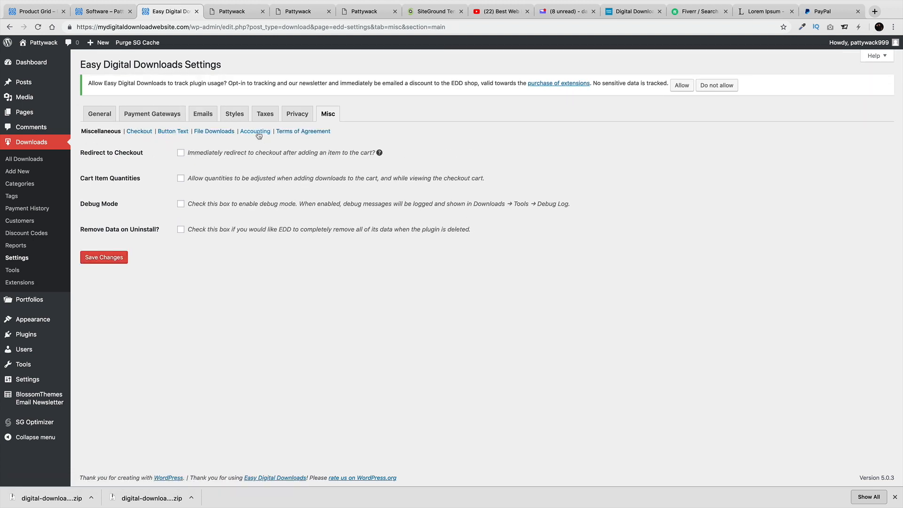
pyautogui.click(214, 132)
pyautogui.click(171, 132)
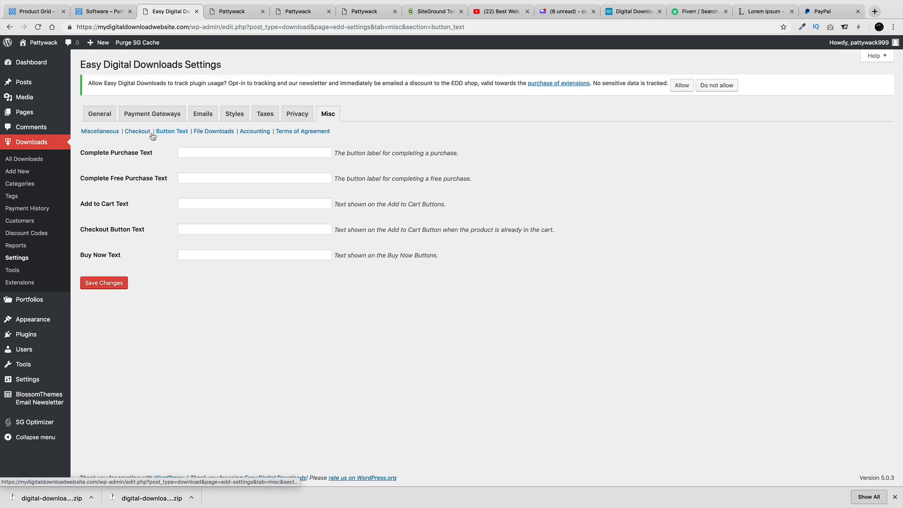
pyautogui.click(151, 133)
pyautogui.click(99, 131)
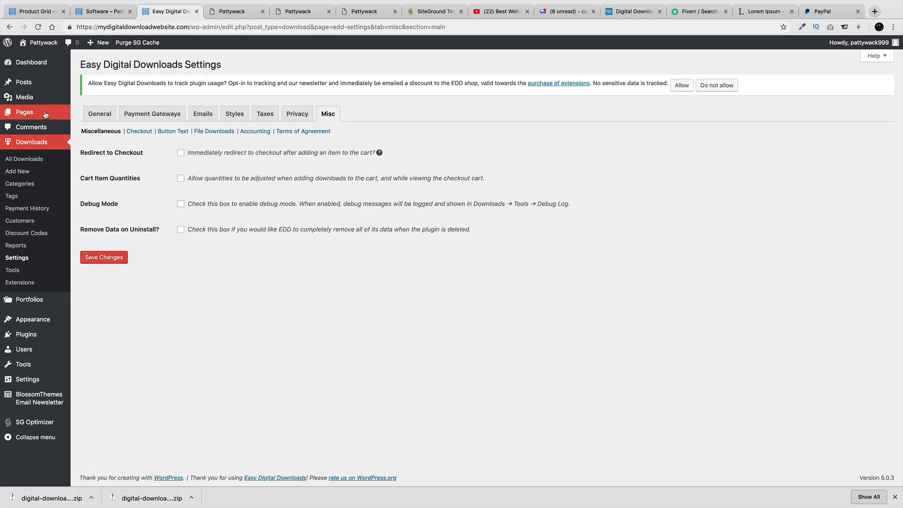
pyautogui.click(43, 114)
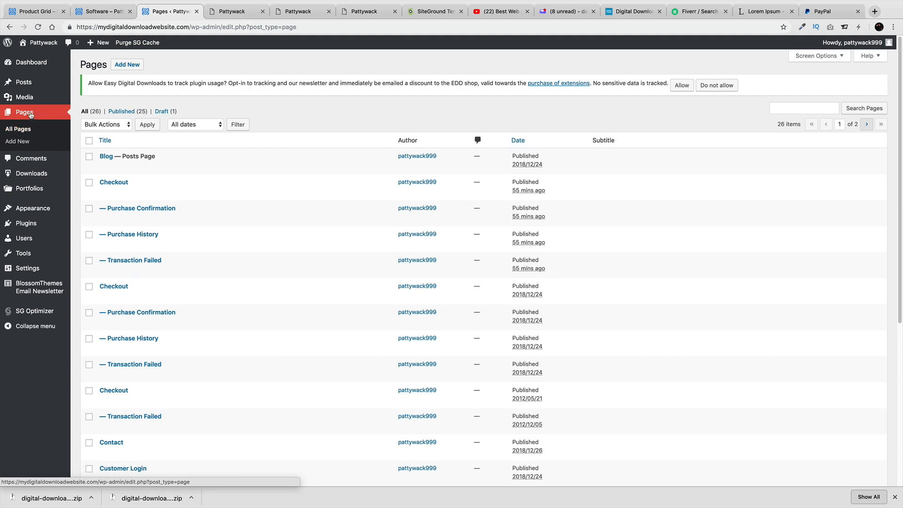
# Create a new page titled 'Privacy Policy', deleting the accidentally pasted 'Patty10' text
pyautogui.click(27, 143)
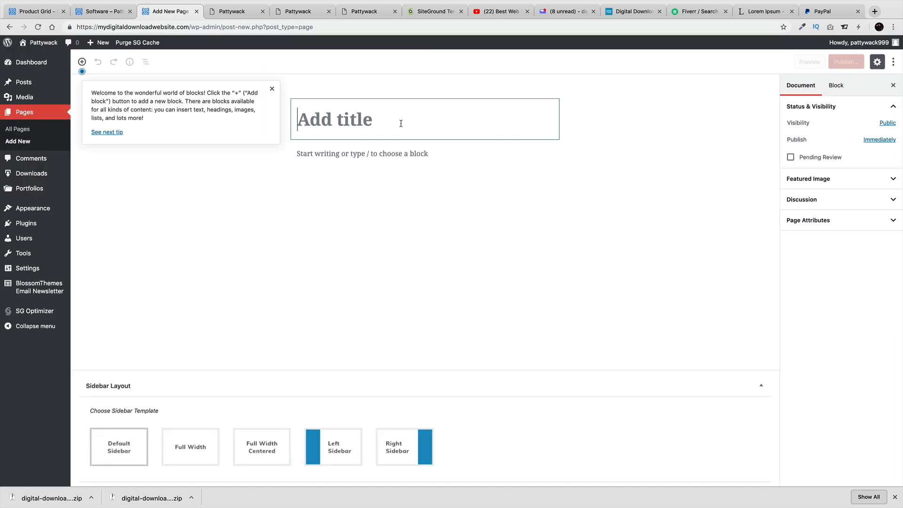
pyautogui.write('o')
pyautogui.press('BackSpace')
pyautogui.write('Privacy Pol')
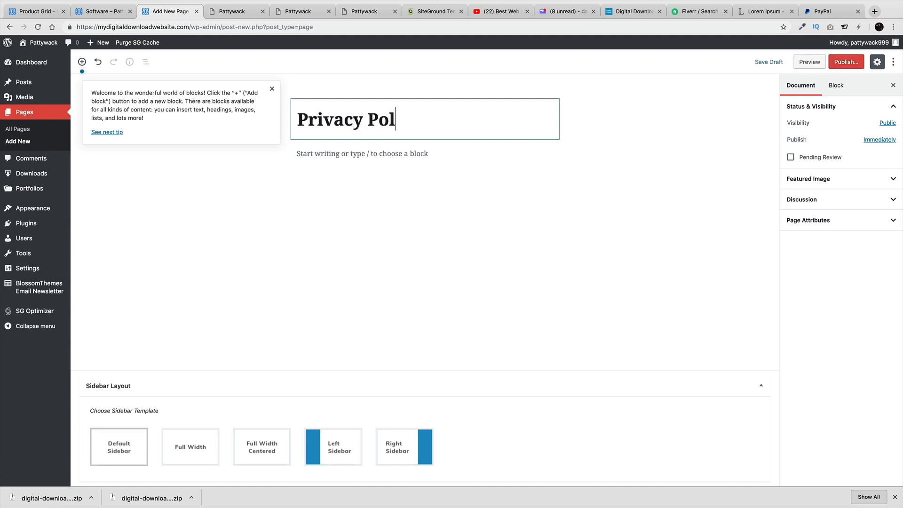
pyautogui.write('icy')
pyautogui.press('Return')
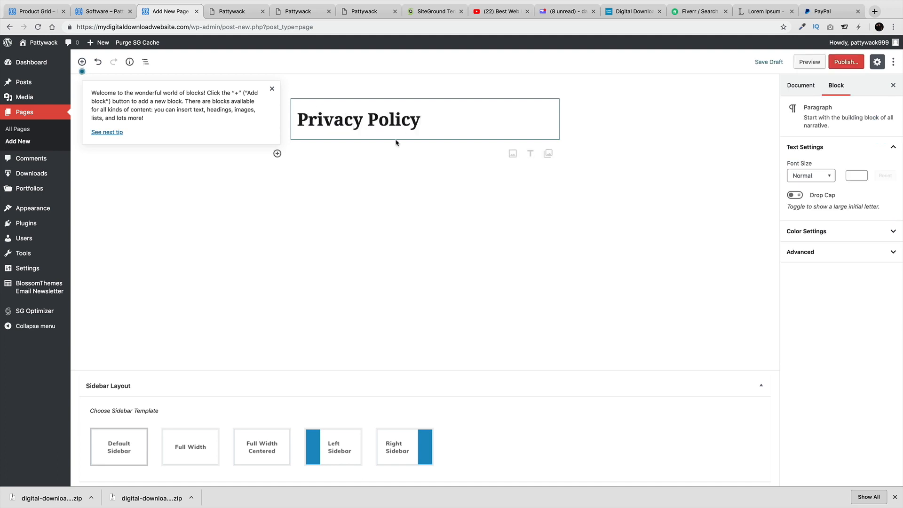
pyautogui.rightClick(310, 156)
pyautogui.click(324, 211)
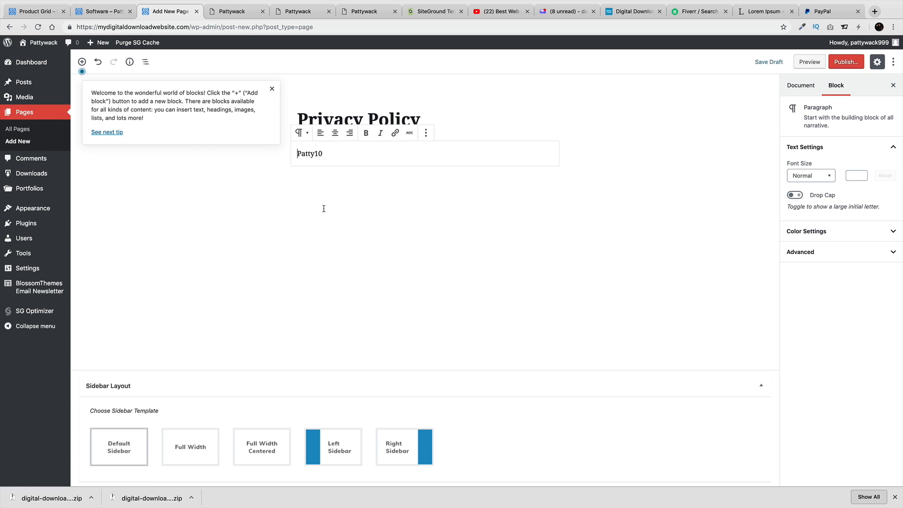
pyautogui.doubleClick(325, 158)
pyautogui.press('BackSpace')
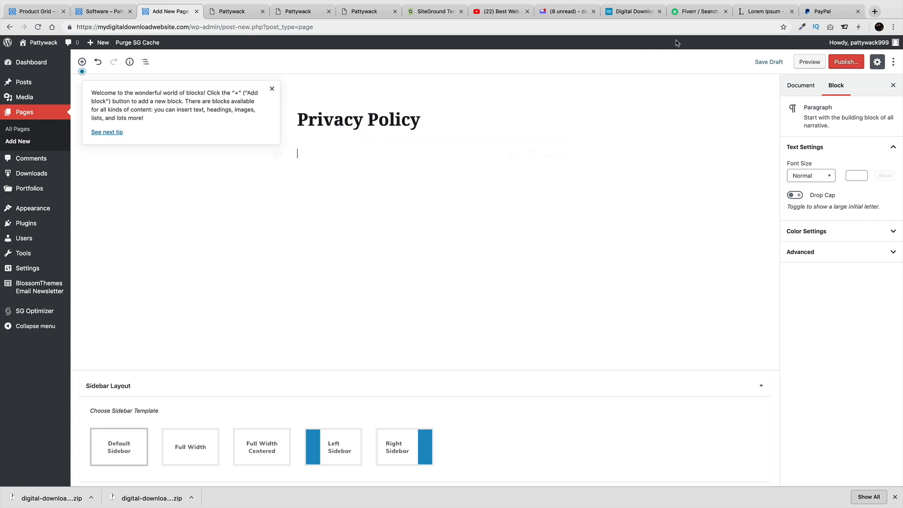
# Copy a Lorem Ipsum paragraph from the sample page and paste it twice into the body
pyautogui.click(744, 17)
pyautogui.rightClick(353, 241)
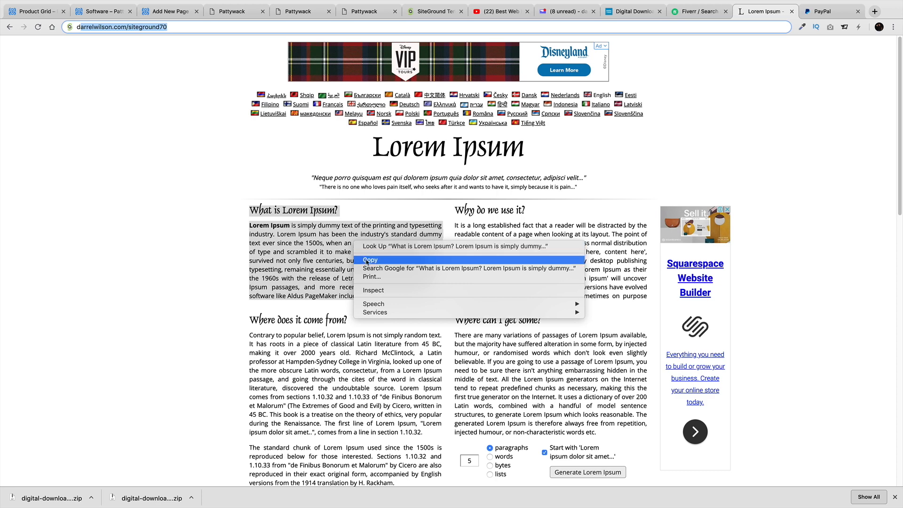
pyautogui.click(359, 259)
pyautogui.rightClick(322, 246)
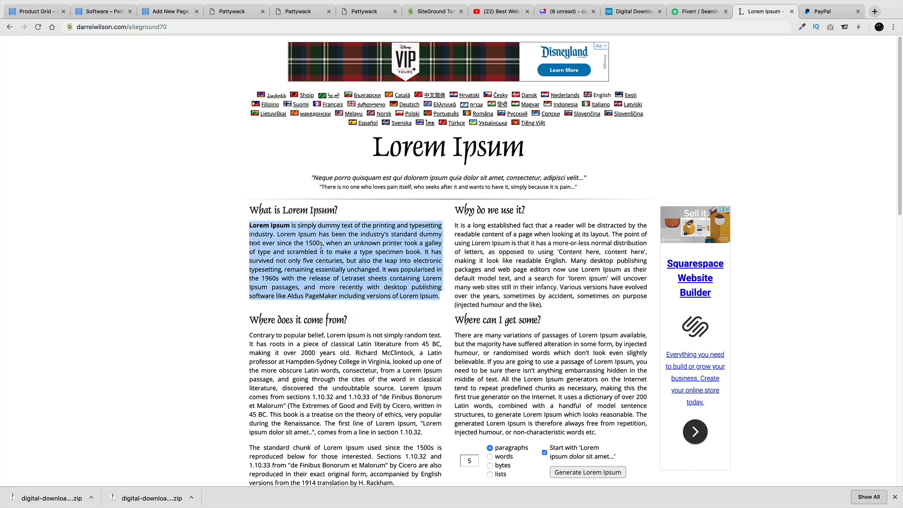
pyautogui.click(338, 263)
pyautogui.click(170, 12)
pyautogui.rightClick(314, 158)
pyautogui.click(338, 212)
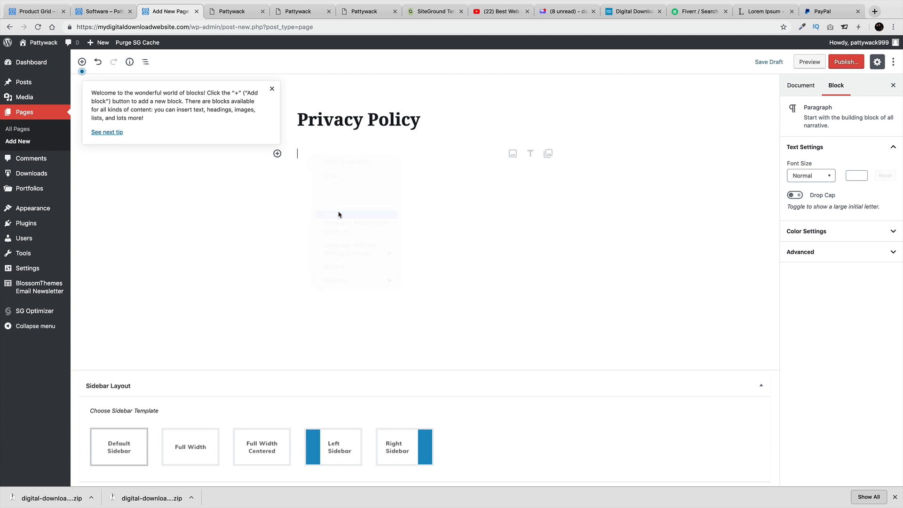
pyautogui.press('Return')
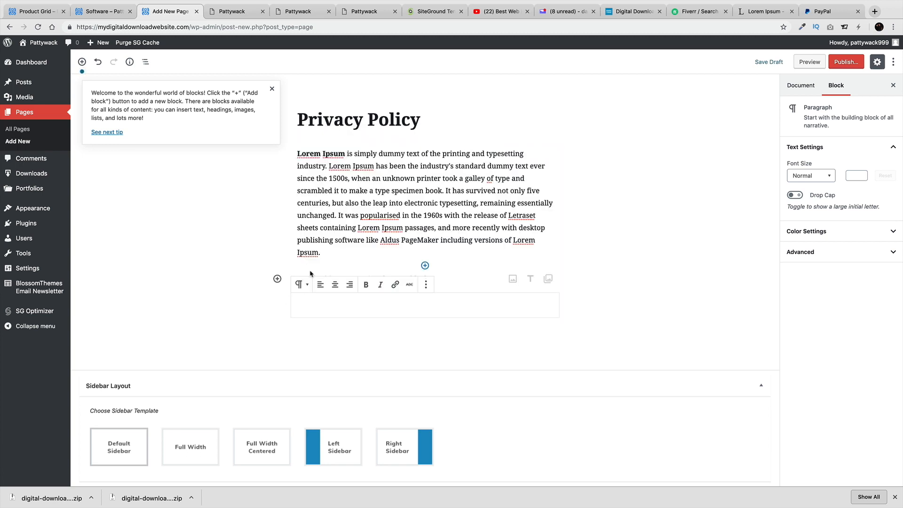
pyautogui.click(308, 253)
pyautogui.click(298, 279)
pyautogui.rightClick(299, 279)
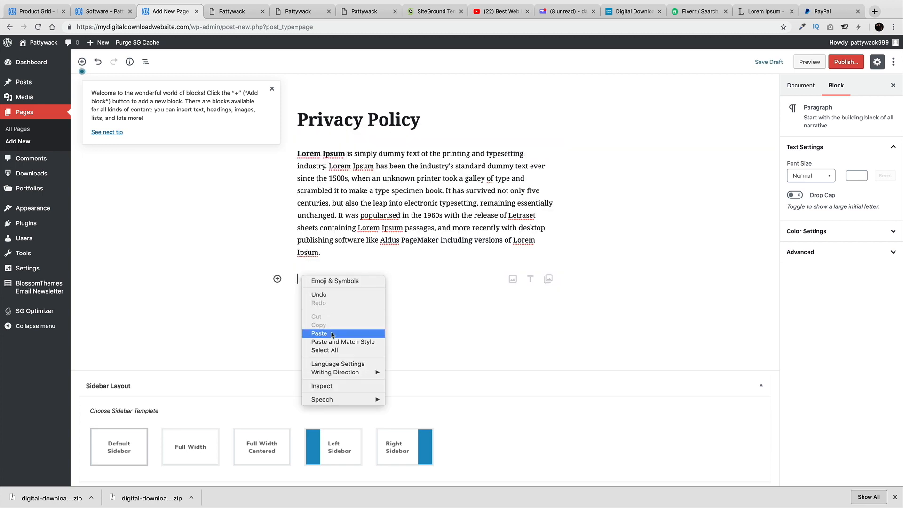
pyautogui.click(338, 333)
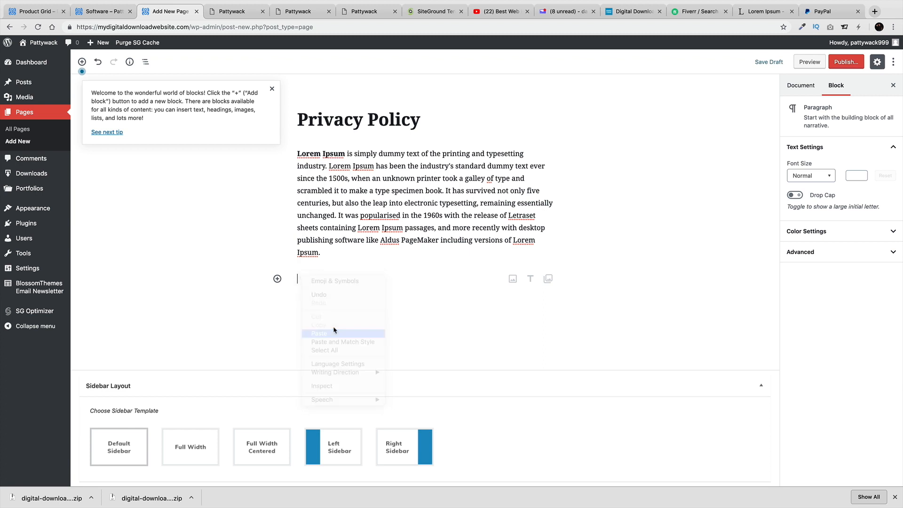
# Insert the Calton Hill city photo as an image block between the two paragraphs
pyautogui.click(267, 94)
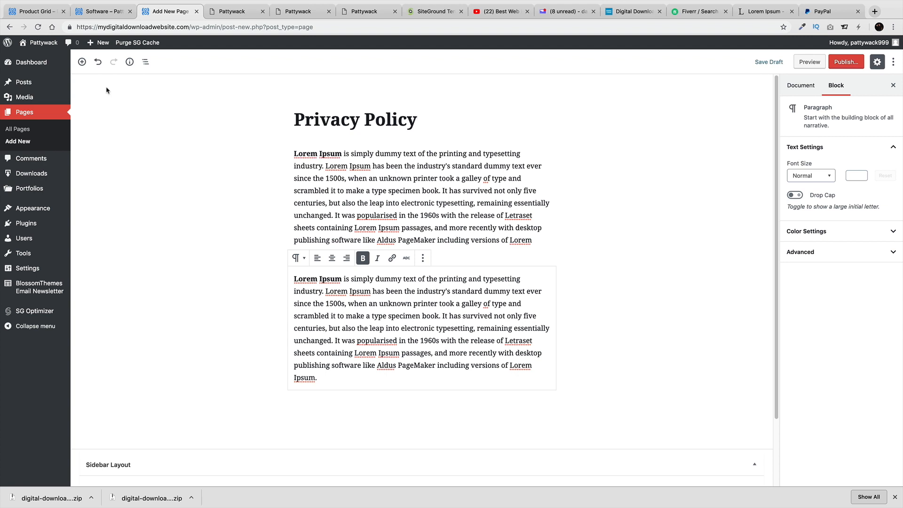
pyautogui.click(82, 62)
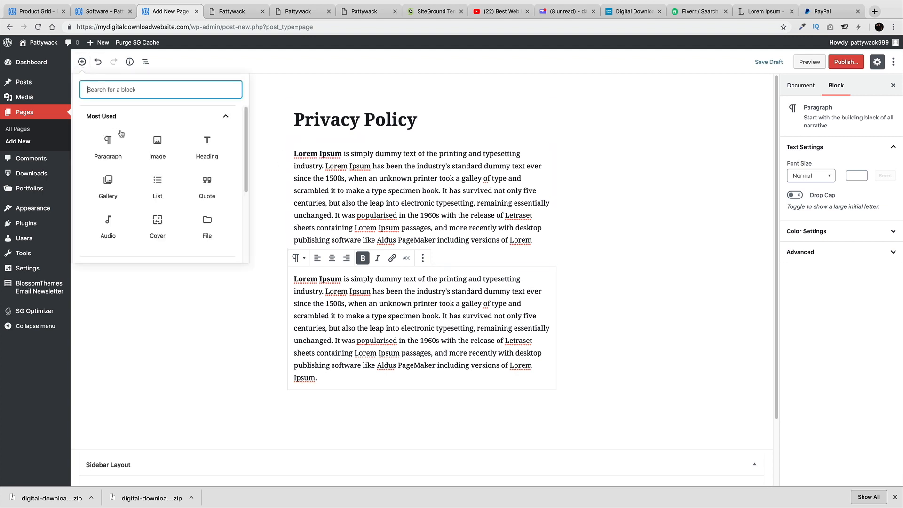
pyautogui.click(159, 153)
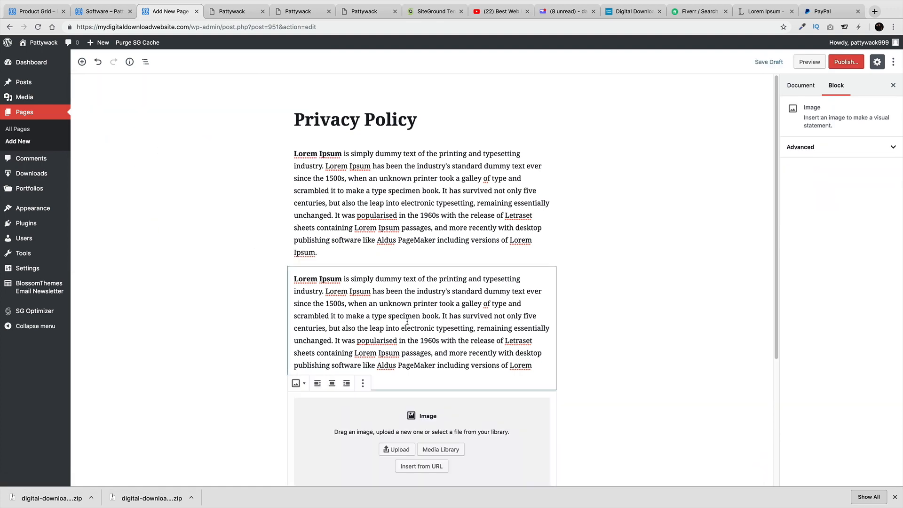
pyautogui.scroll(-1, 442, 414)
pyautogui.click(449, 420)
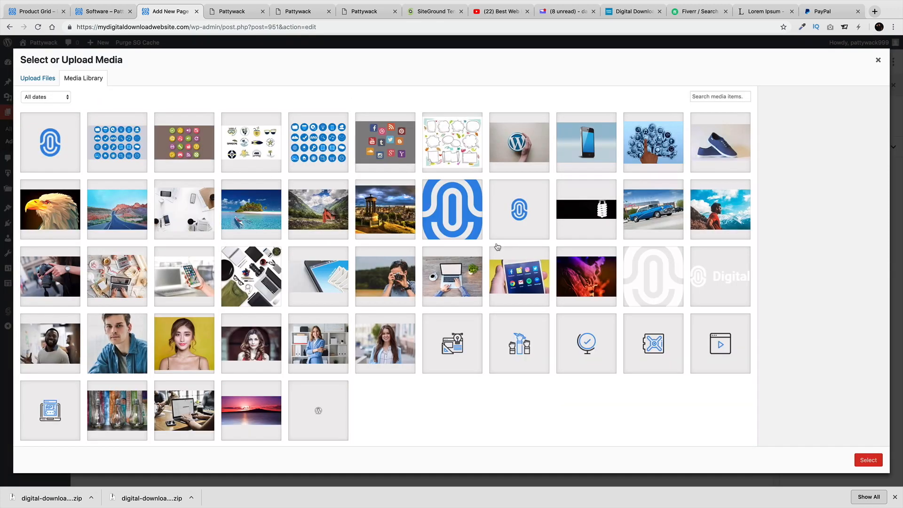
pyautogui.click(398, 210)
pyautogui.click(867, 460)
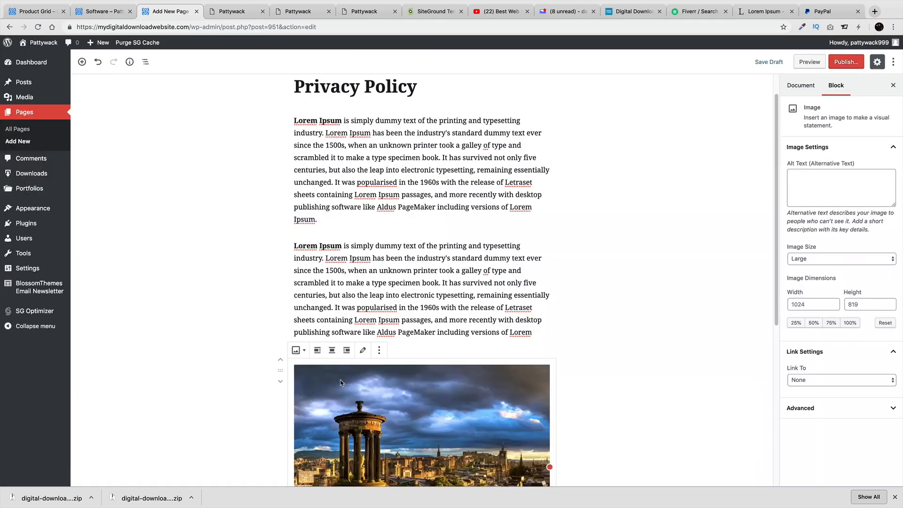
pyautogui.click(280, 360)
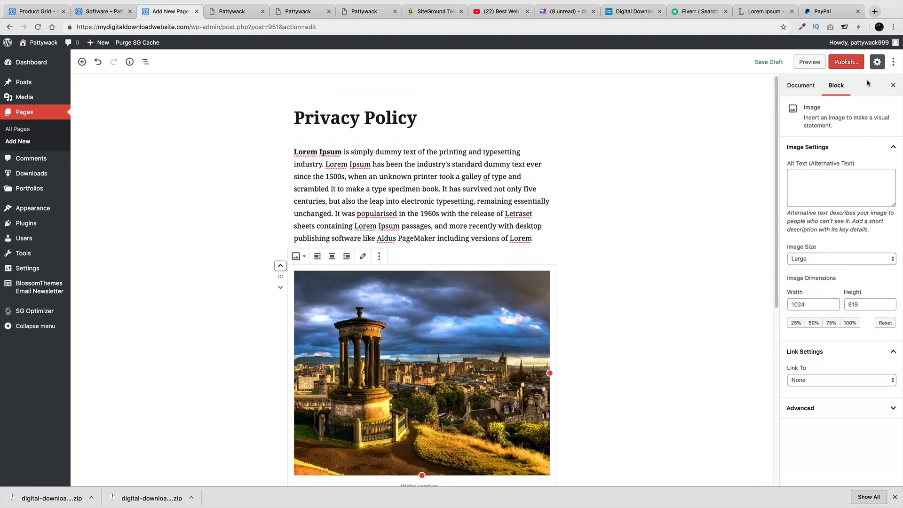
# Publish the Privacy Policy page
pyautogui.click(847, 62)
pyautogui.click(842, 62)
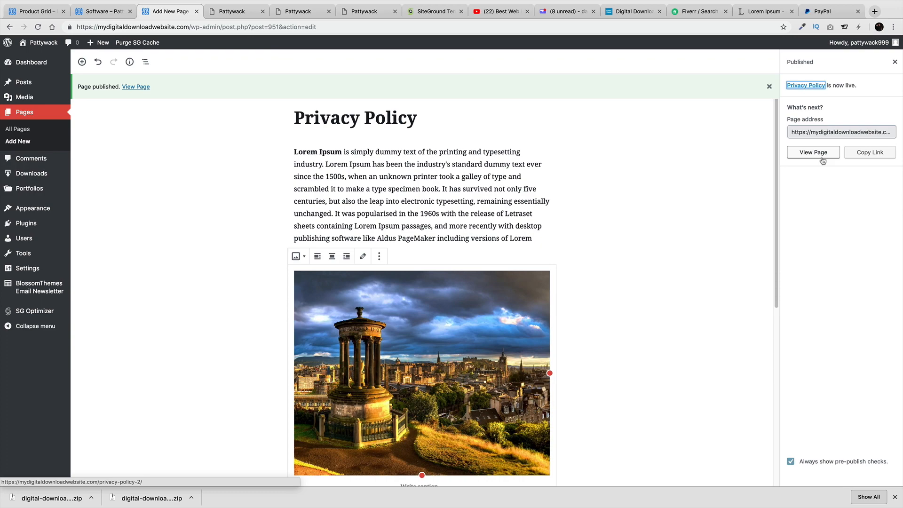
pyautogui.scroll(-7, 541, 212)
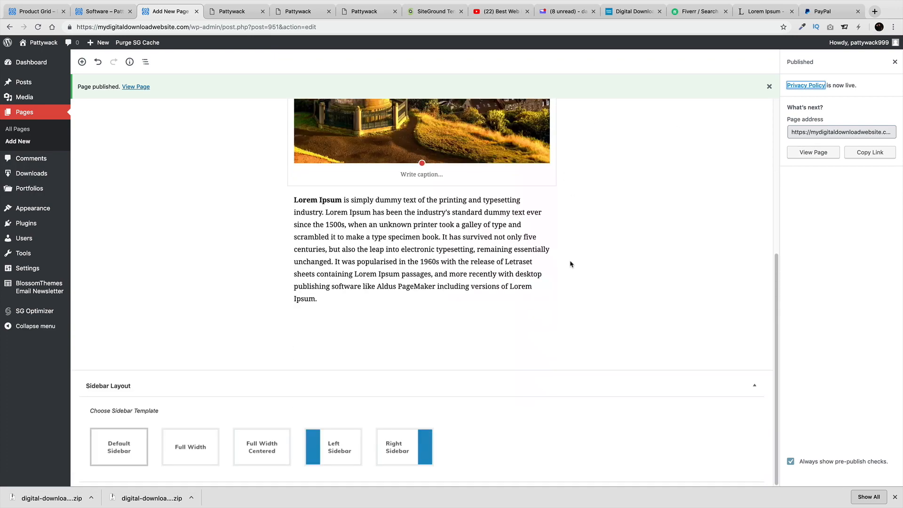
pyautogui.scroll(8, 570, 264)
# Check the published Privacy Policy page on the live site, then head back to the admin
pyautogui.click(813, 151)
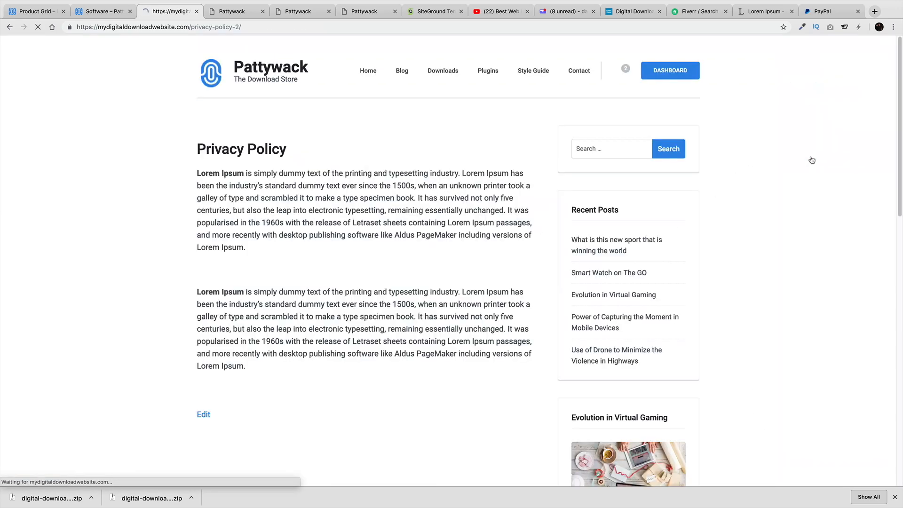
pyautogui.scroll(-6, 534, 240)
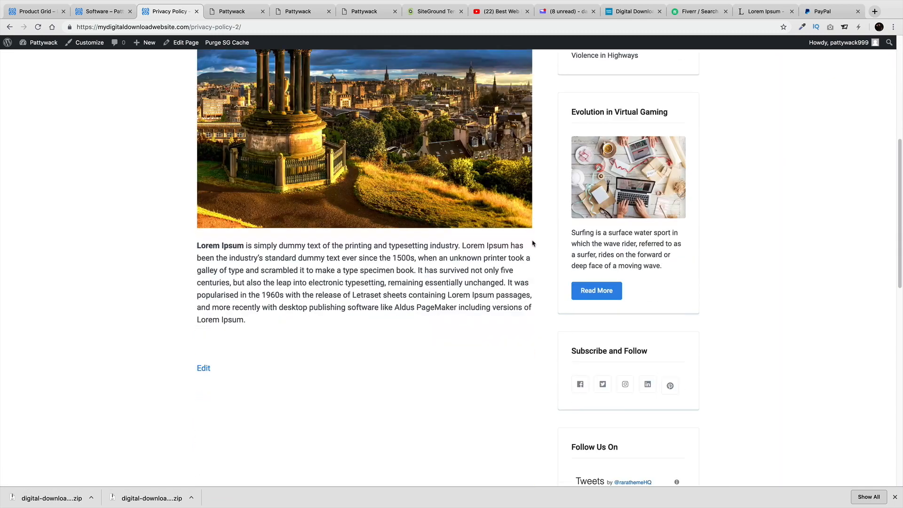
pyautogui.scroll(6, 533, 244)
pyautogui.scroll(-1, 528, 212)
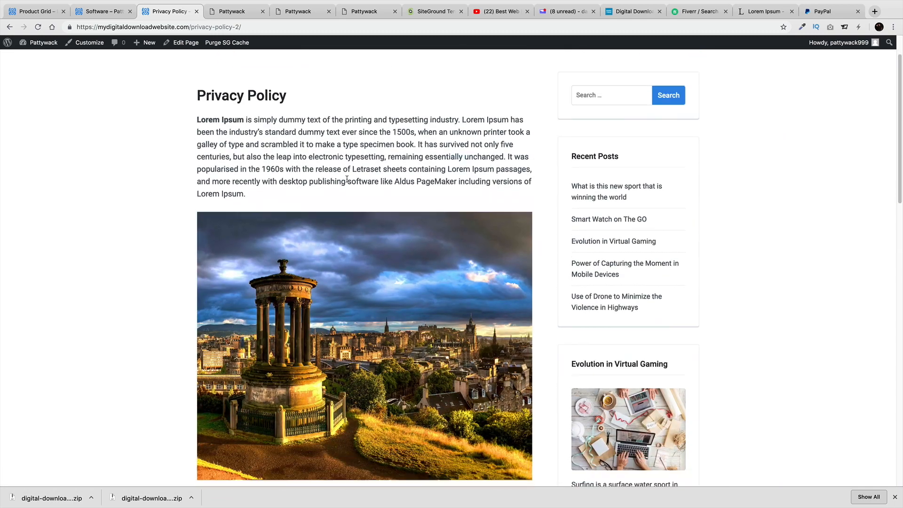
pyautogui.scroll(-6, 346, 179)
pyautogui.scroll(7, 352, 345)
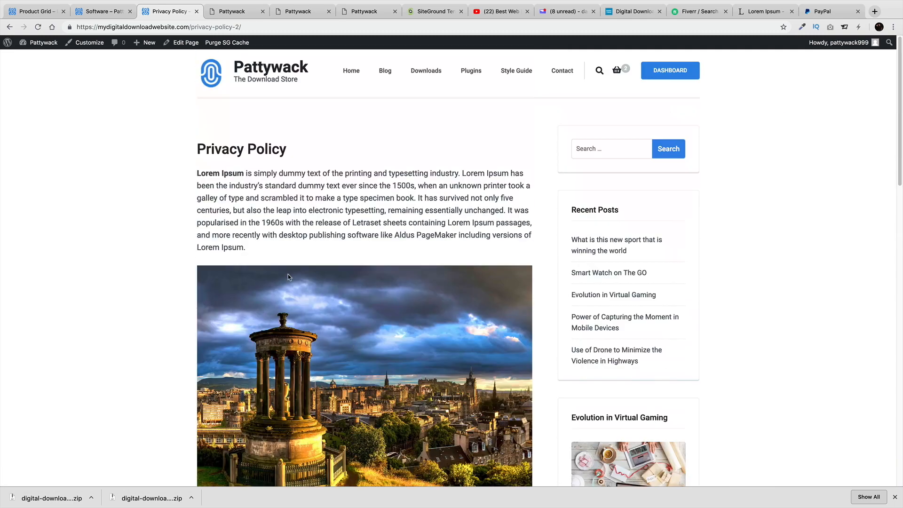
pyautogui.moveTo(41, 43)
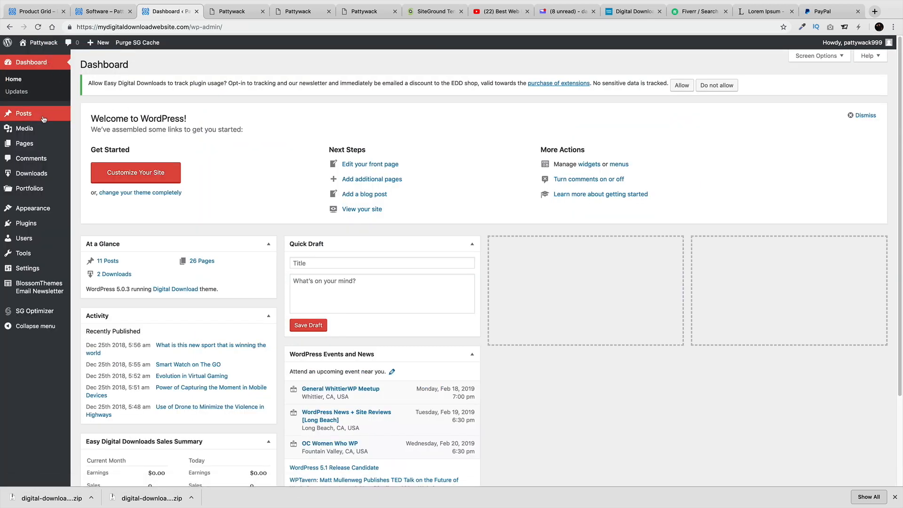
pyautogui.moveTo(41, 118)
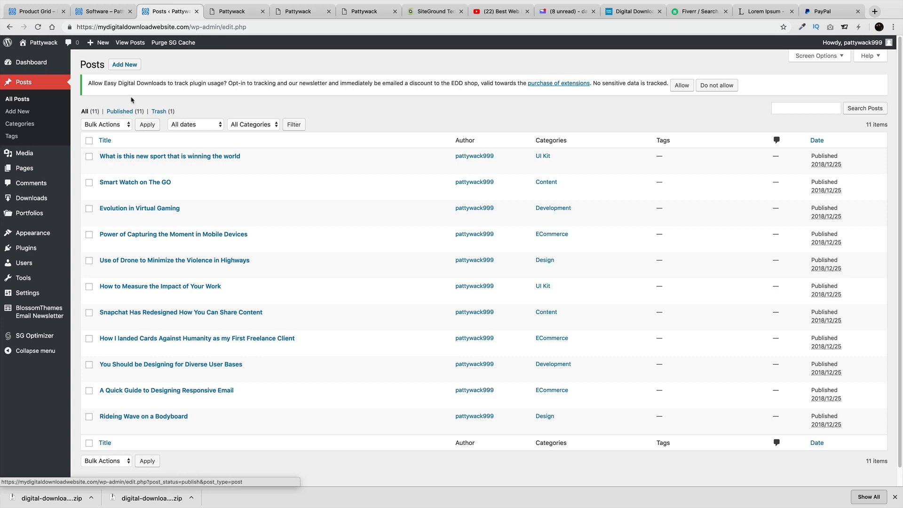
# Start a new post titled '10 things girls'
pyautogui.click(125, 65)
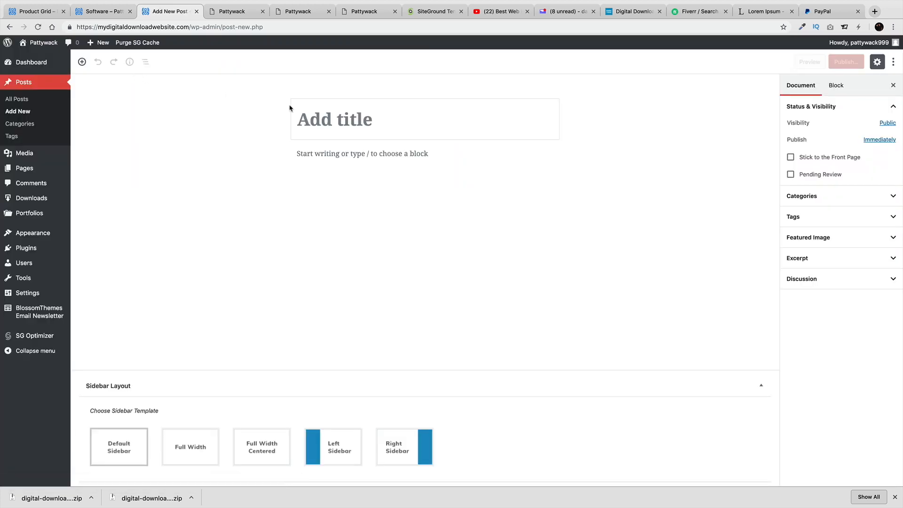
pyautogui.write('10 things grls')
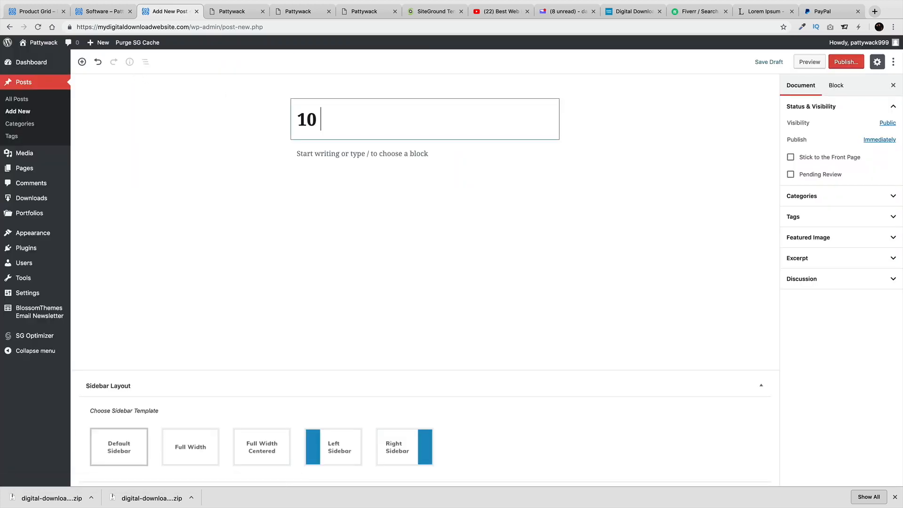
pyautogui.press('BackSpace')
pyautogui.press('BackSpace')
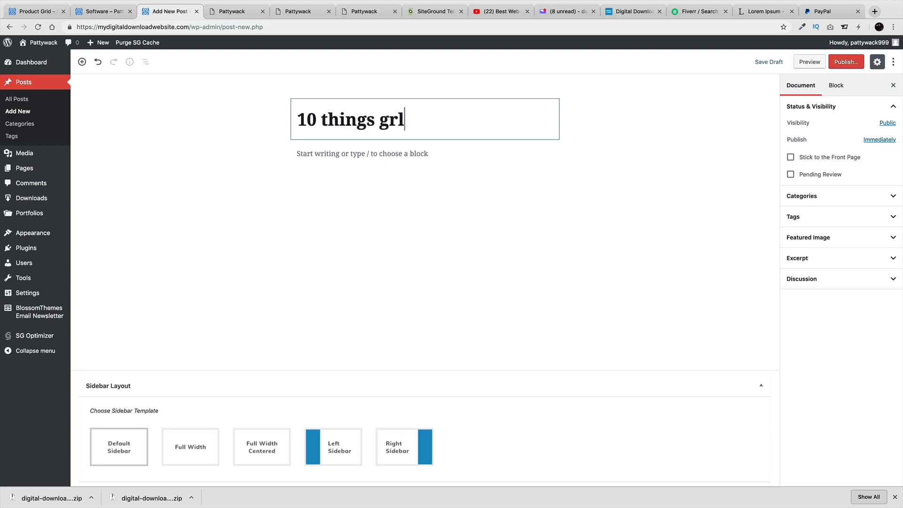
pyautogui.write('irls')
pyautogui.press('Return')
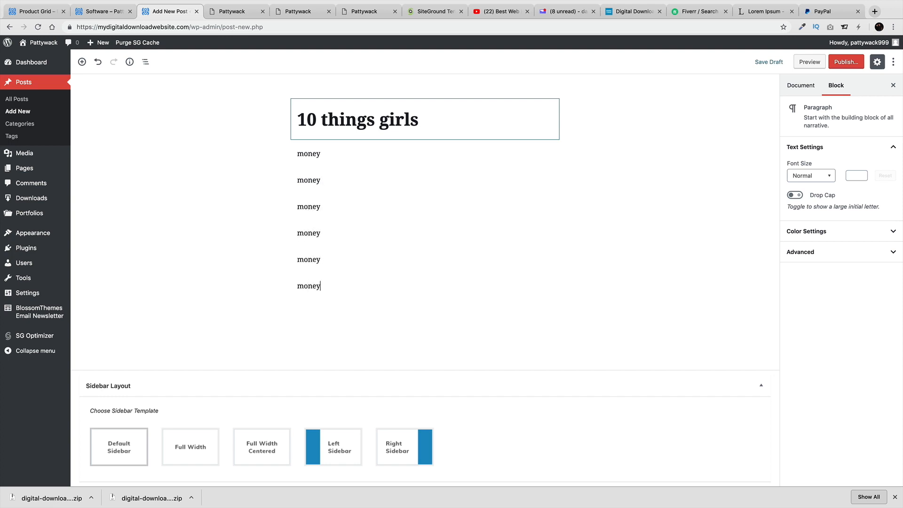
# Paste a Lorem Ipsum paragraph into the post and move the blocks into order
pyautogui.rightClick(359, 287)
pyautogui.click(375, 345)
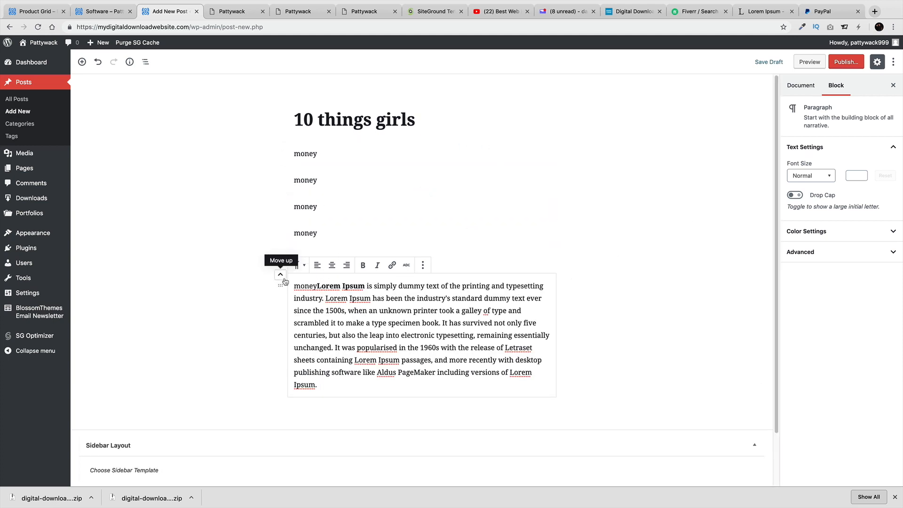
pyautogui.click(280, 275)
pyautogui.click(282, 223)
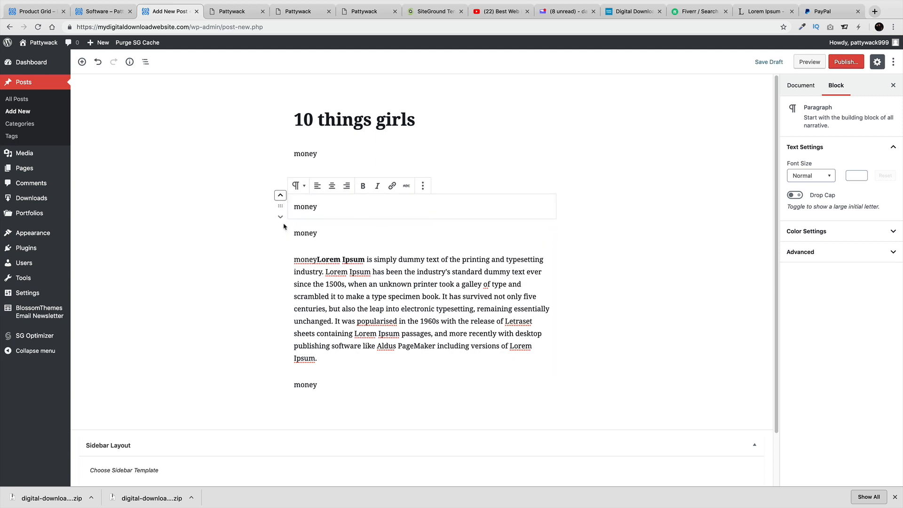
pyautogui.click(280, 197)
# Remove four extra 'money' blocks via More options > Remove Block
pyautogui.click(423, 159)
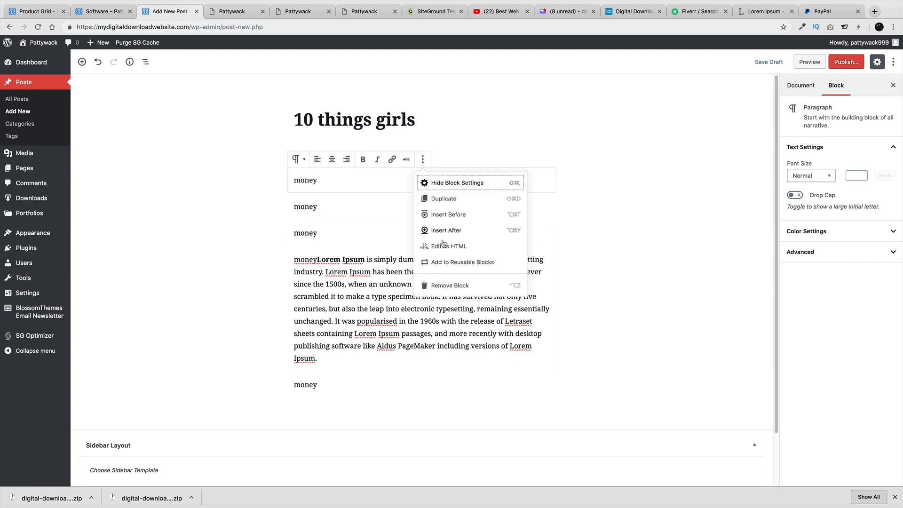
pyautogui.click(447, 285)
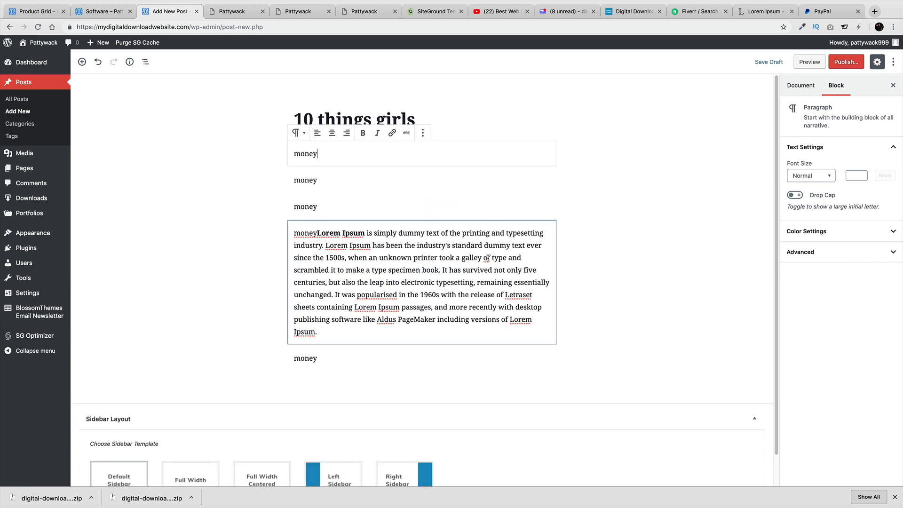
pyautogui.click(423, 133)
pyautogui.click(447, 258)
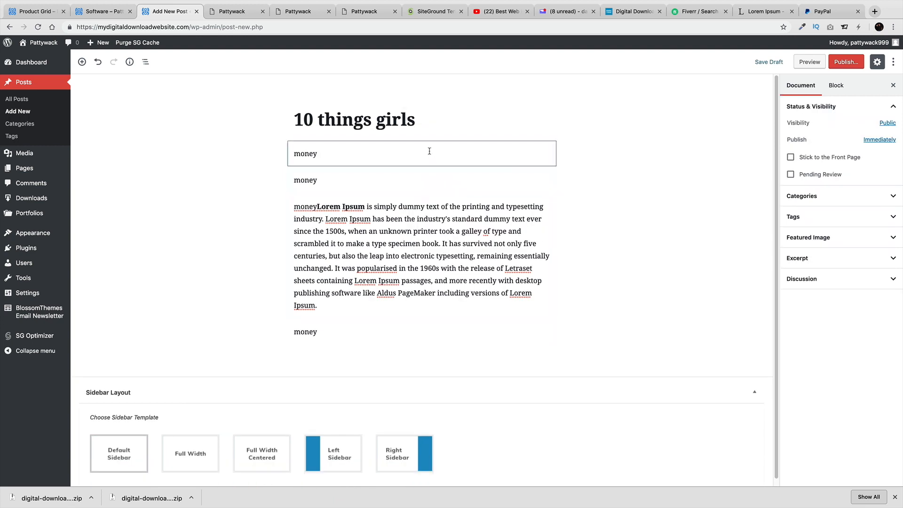
pyautogui.click(282, 154)
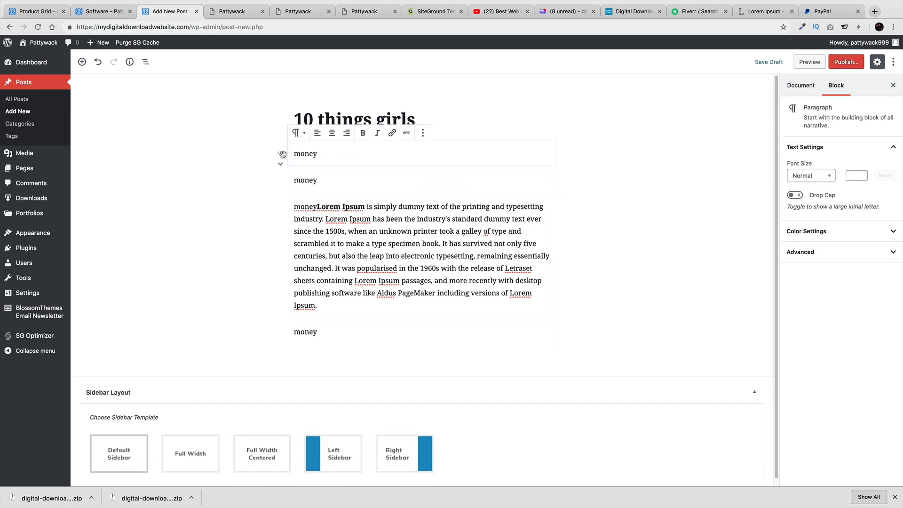
pyautogui.click(423, 133)
pyautogui.click(443, 258)
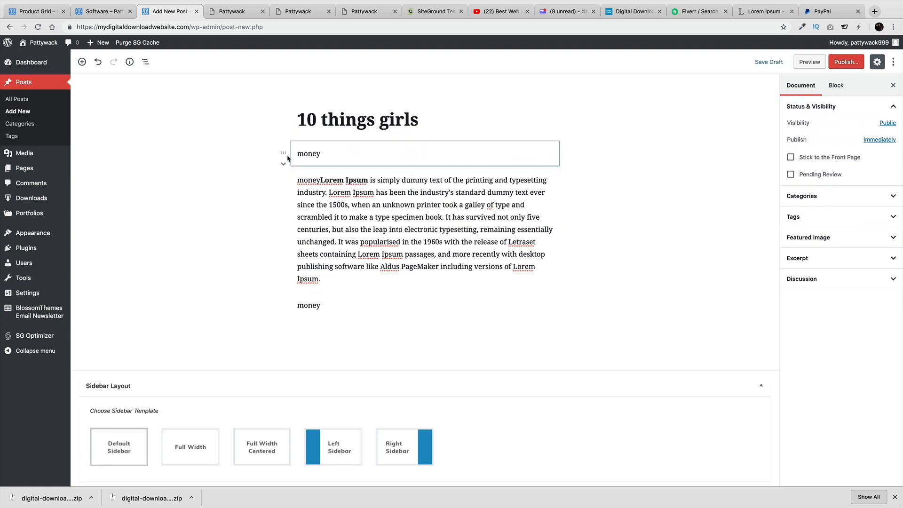
pyautogui.click(284, 155)
pyautogui.click(426, 133)
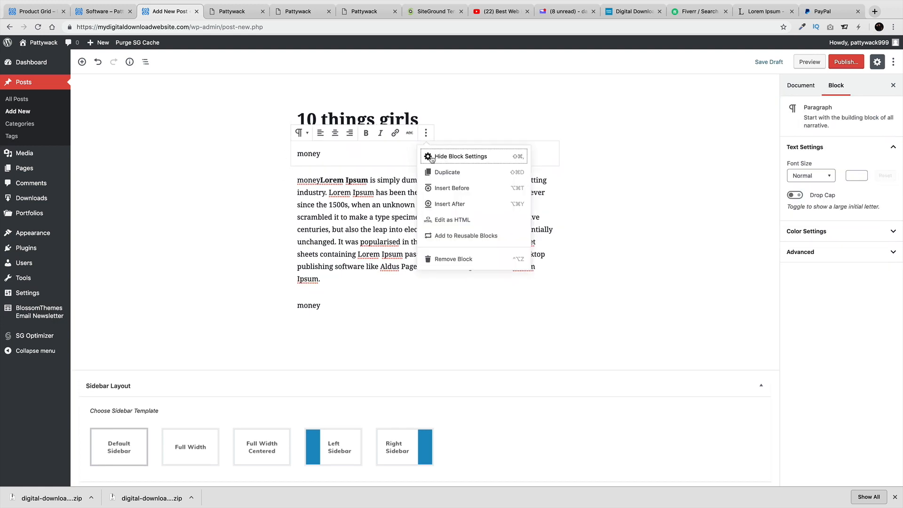
pyautogui.click(452, 258)
# Replace the last 'money' block with a second Lorem Ipsum paragraph and begin publishing
pyautogui.click(356, 279)
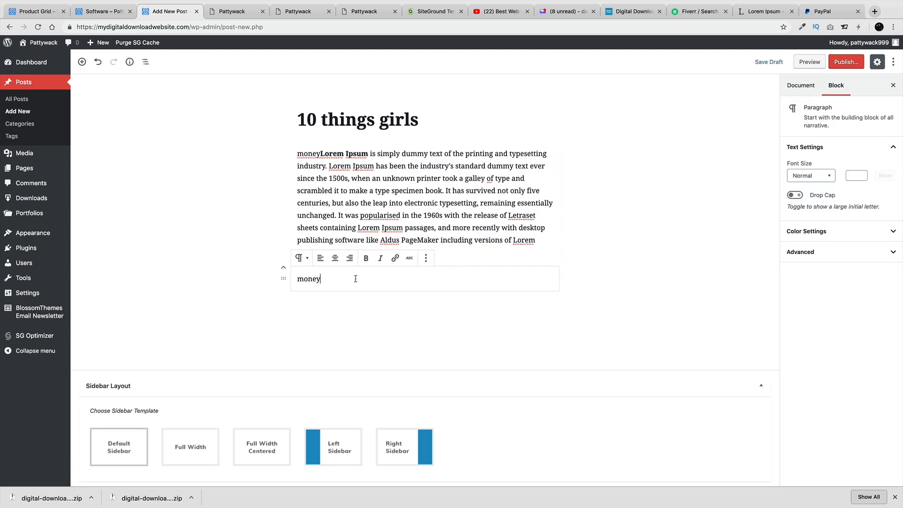
pyautogui.press('super+a')
pyautogui.rightClick(398, 273)
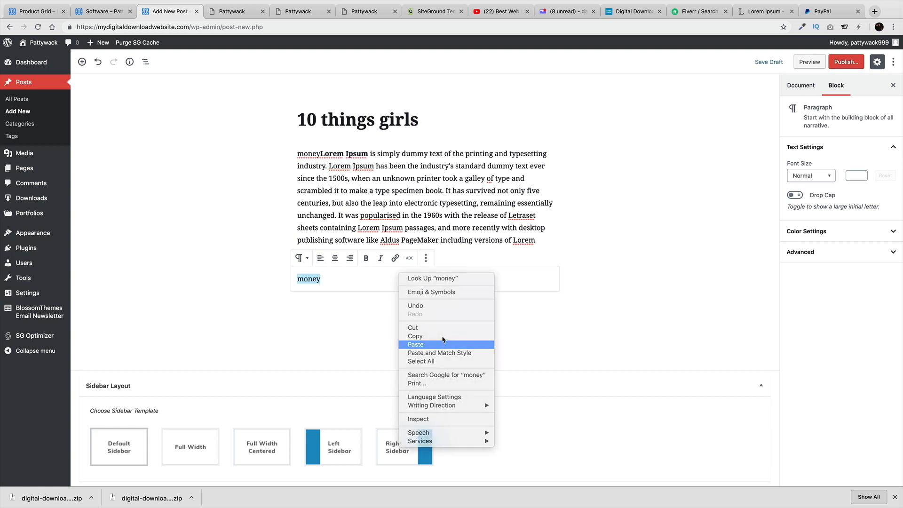
pyautogui.click(443, 344)
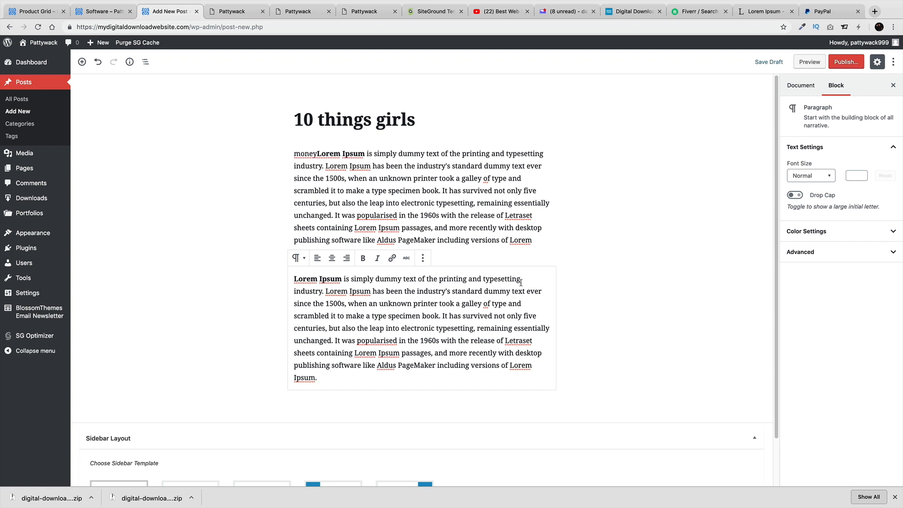
pyautogui.click(519, 191)
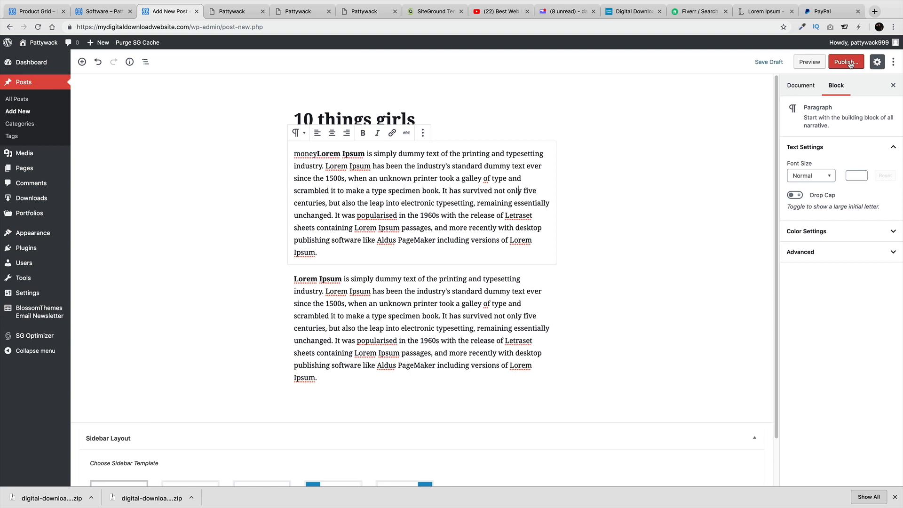
pyautogui.click(849, 63)
# Publish the post, then set the city photo as its featured image and update it
pyautogui.click(850, 64)
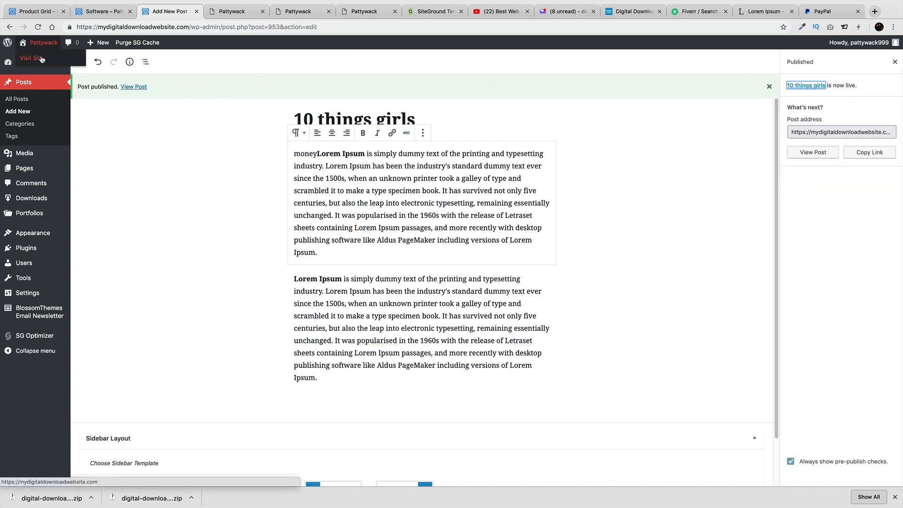
pyautogui.click(895, 64)
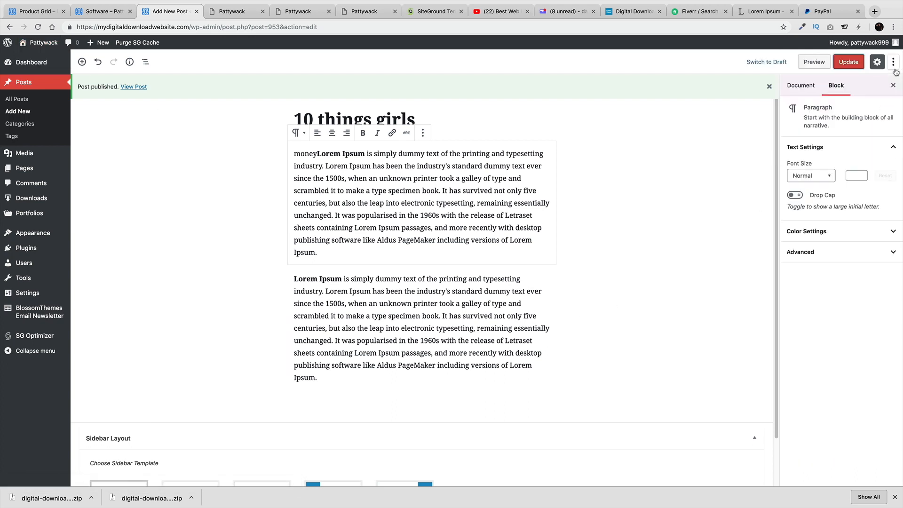
pyautogui.click(804, 86)
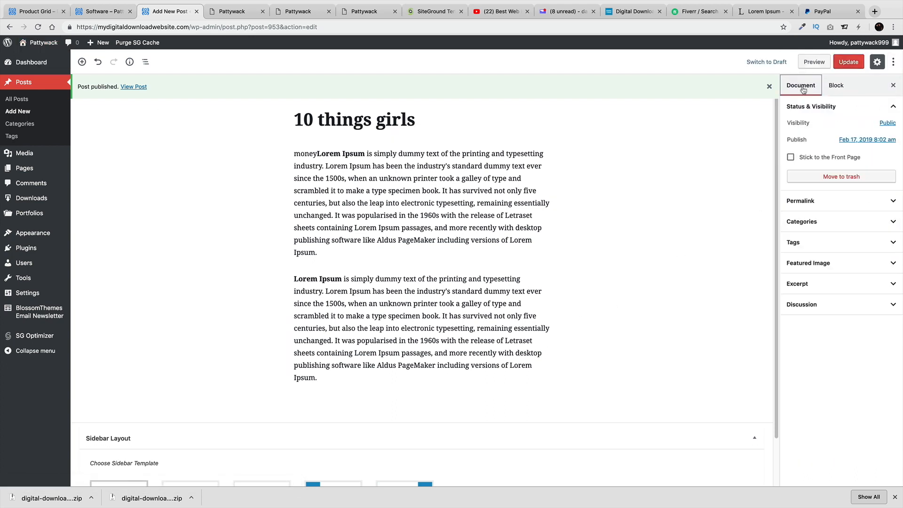
pyautogui.click(807, 261)
pyautogui.click(822, 285)
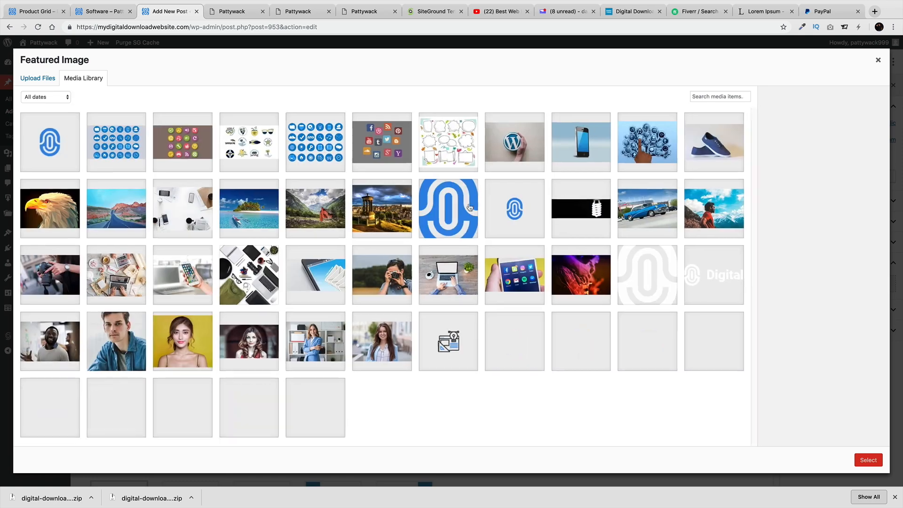
pyautogui.click(381, 208)
pyautogui.click(880, 464)
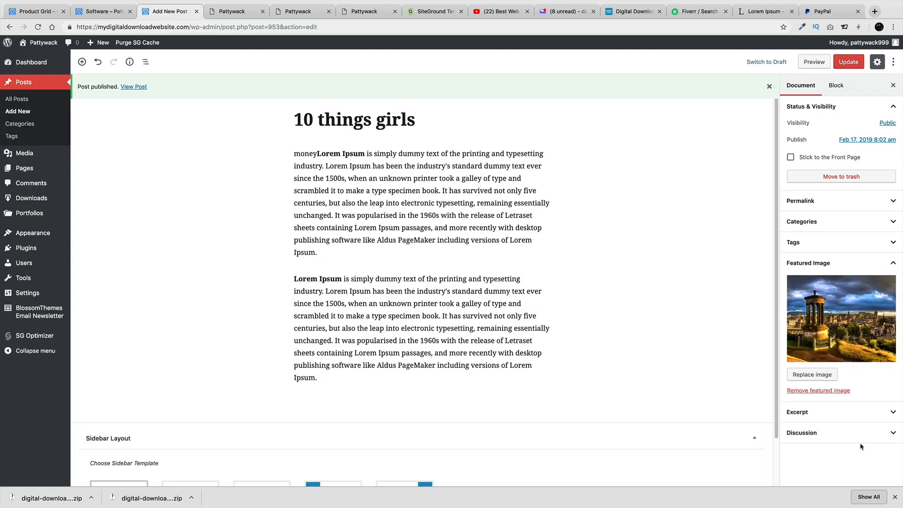
pyautogui.click(848, 62)
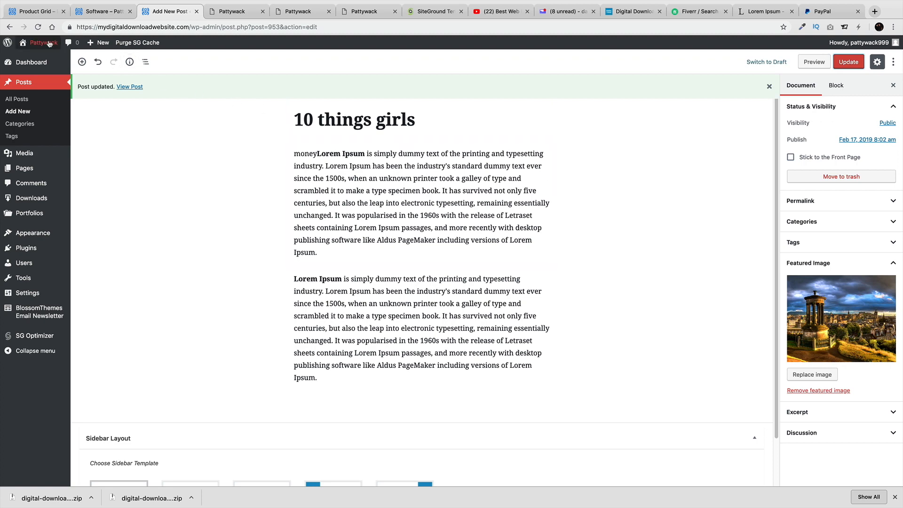
# View the '10 things girls' post on the site's Blog, then return to the admin dashboard
pyautogui.moveTo(47, 62)
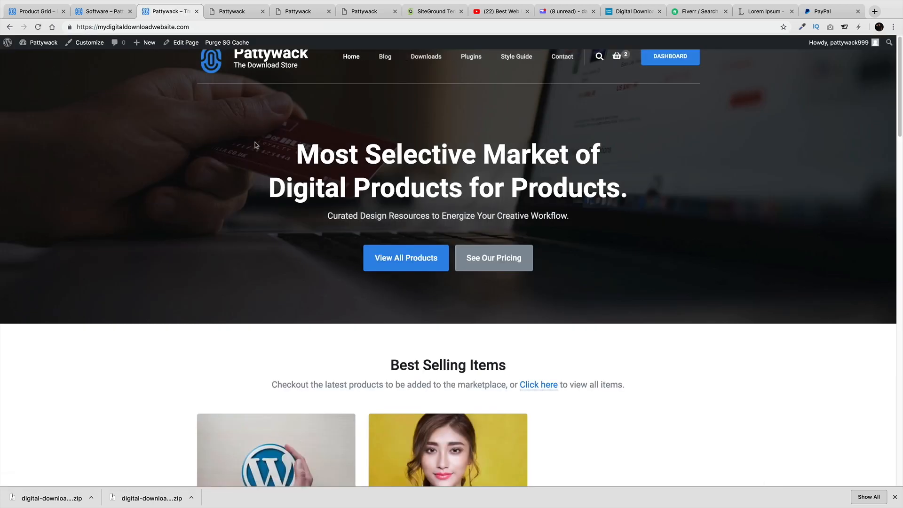
pyautogui.click(385, 58)
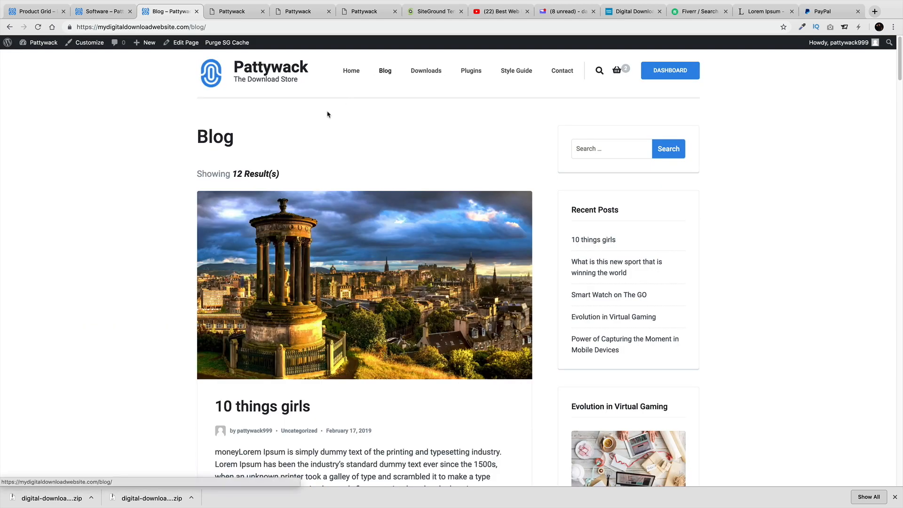
pyautogui.scroll(-1, 305, 367)
pyautogui.click(270, 385)
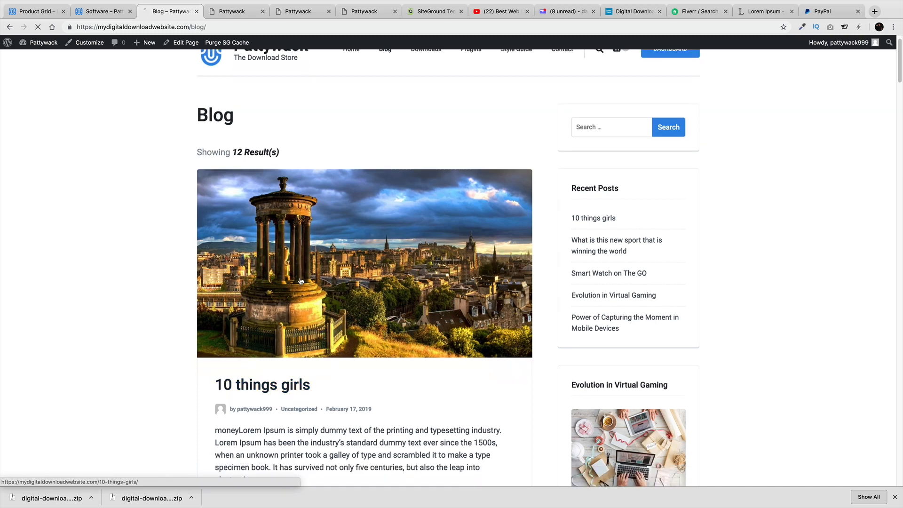
pyautogui.scroll(-5, 310, 288)
pyautogui.scroll(4, 285, 333)
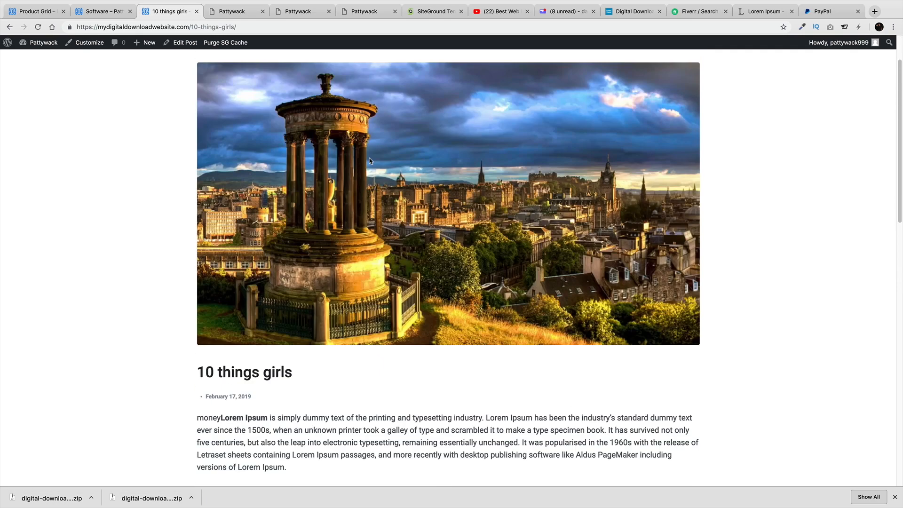
pyautogui.scroll(1, 375, 255)
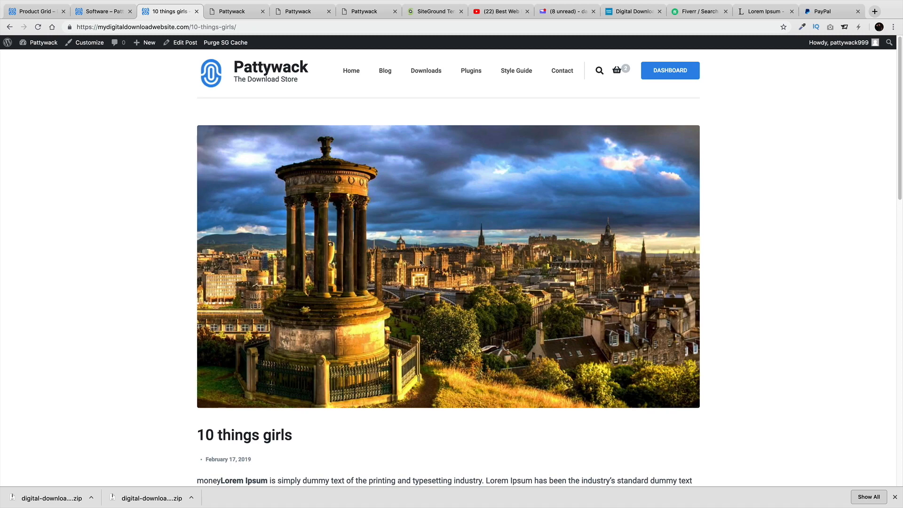
pyautogui.click(388, 71)
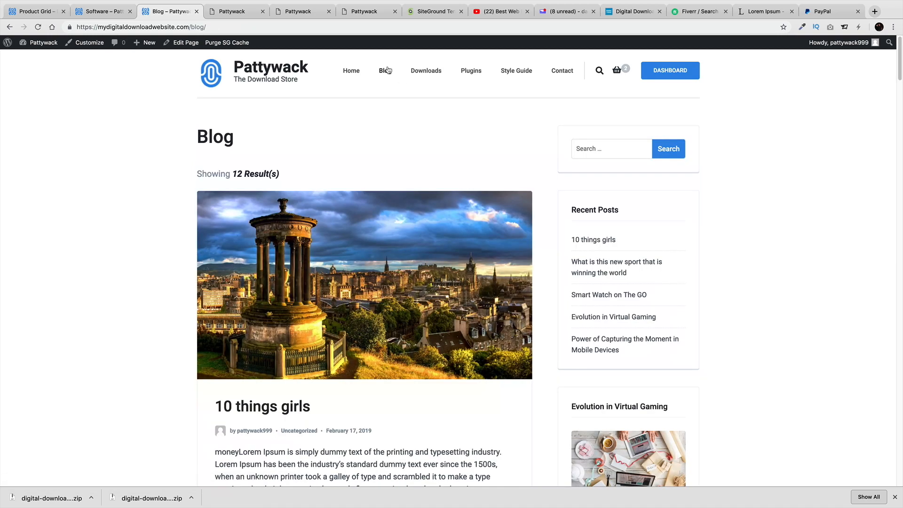
pyautogui.scroll(-10, 407, 251)
pyautogui.scroll(-20, 408, 251)
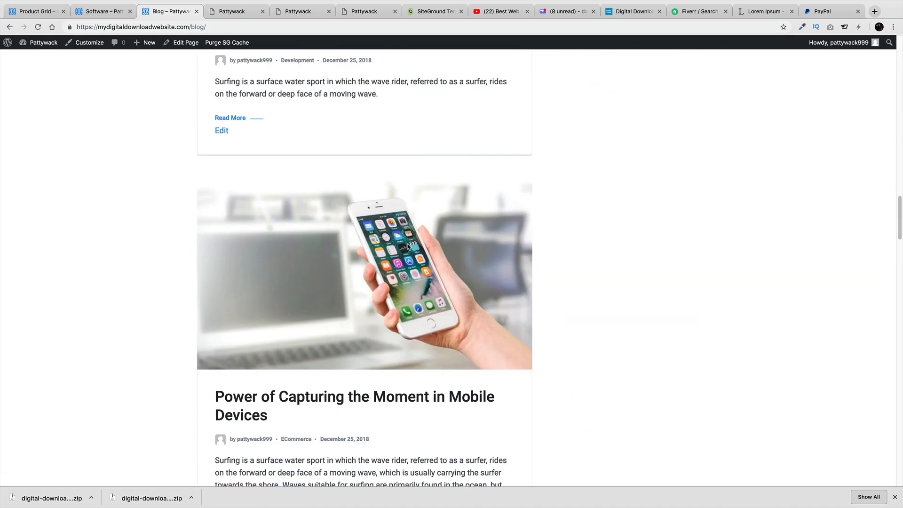
pyautogui.scroll(5, 113, 82)
pyautogui.moveTo(40, 43)
pyautogui.click(32, 59)
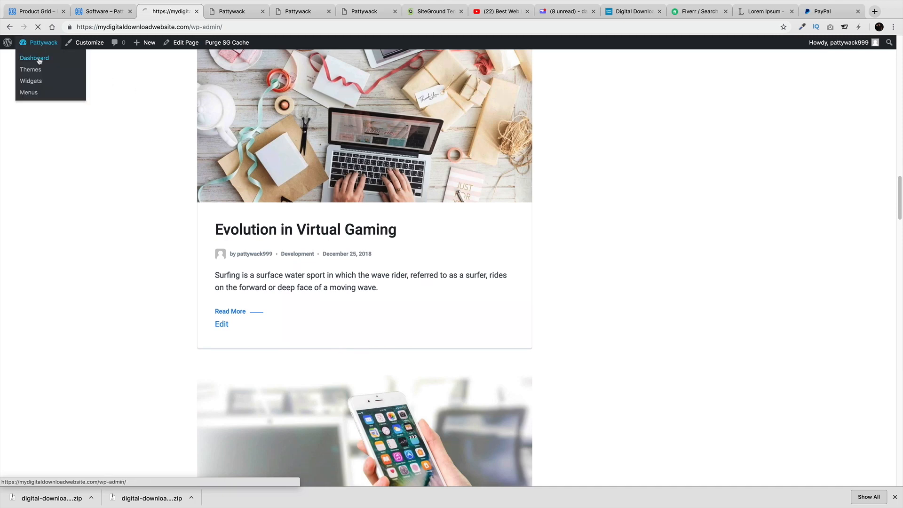
# Trash the 'What is this new sport that is winning the world' post, then open Portfolios
pyautogui.moveTo(54, 117)
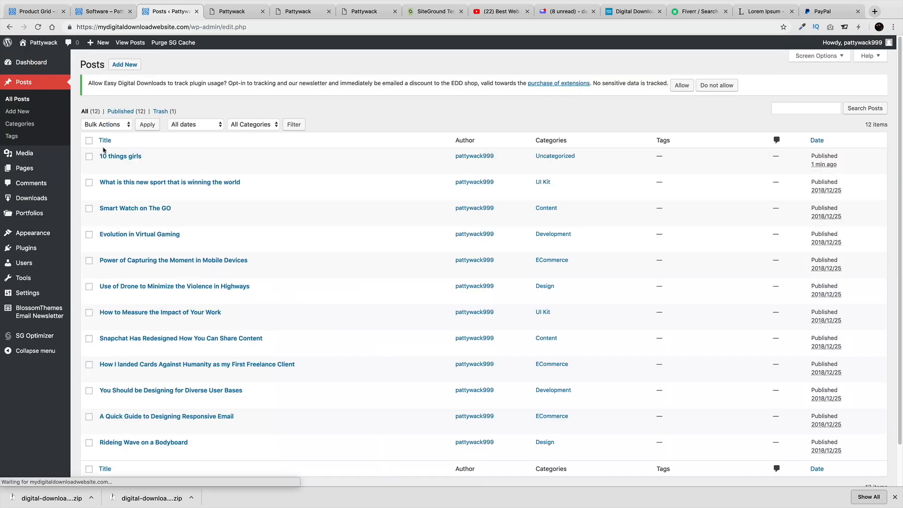
pyautogui.click(89, 182)
pyautogui.click(105, 124)
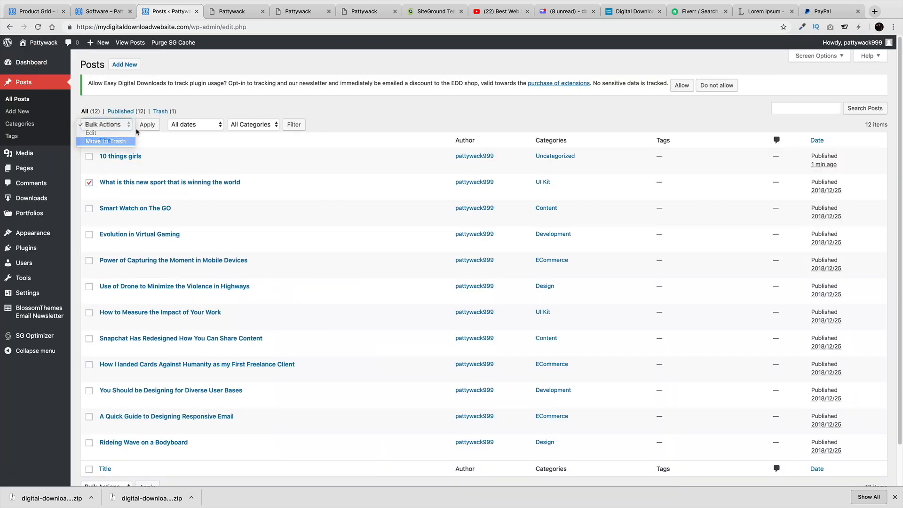
pyautogui.click(105, 141)
pyautogui.click(147, 125)
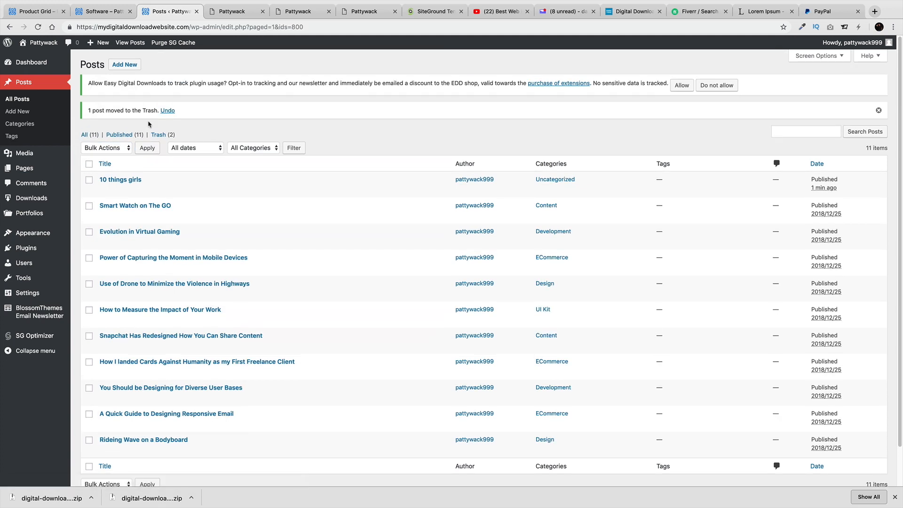
pyautogui.moveTo(70, 241)
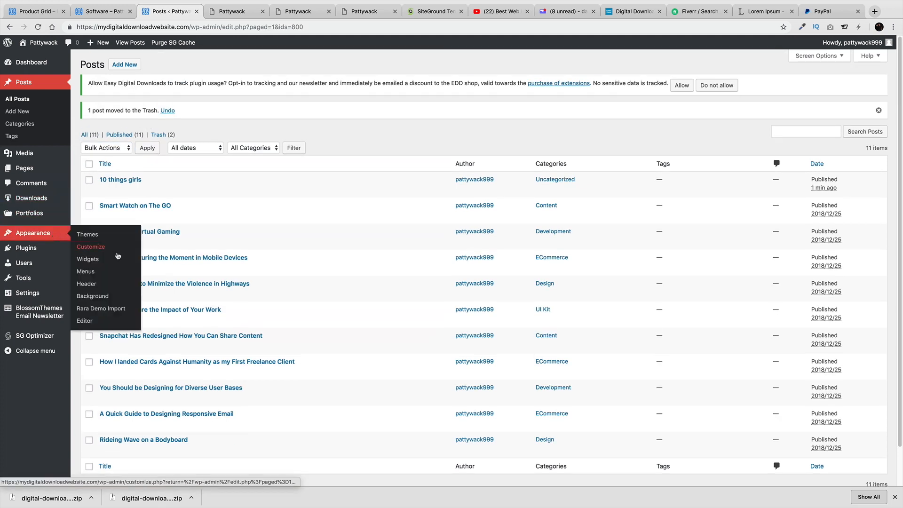
pyautogui.moveTo(49, 218)
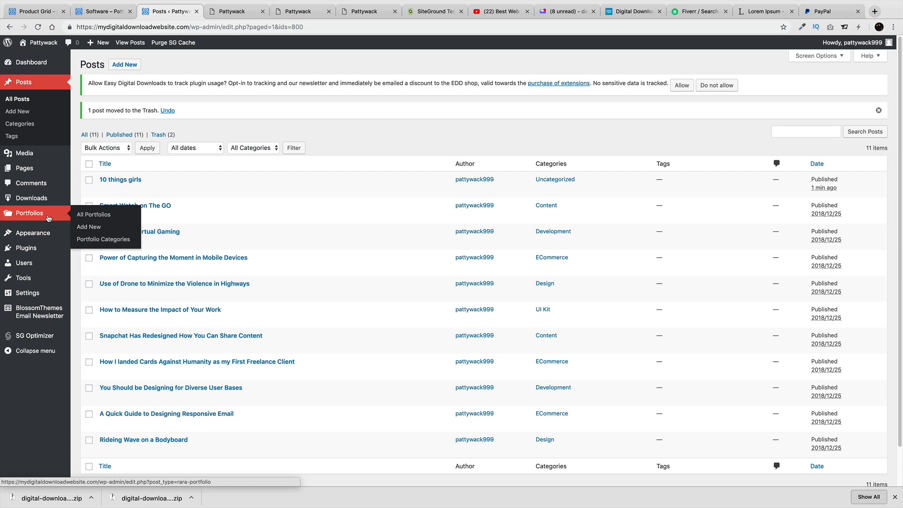
pyautogui.click(34, 215)
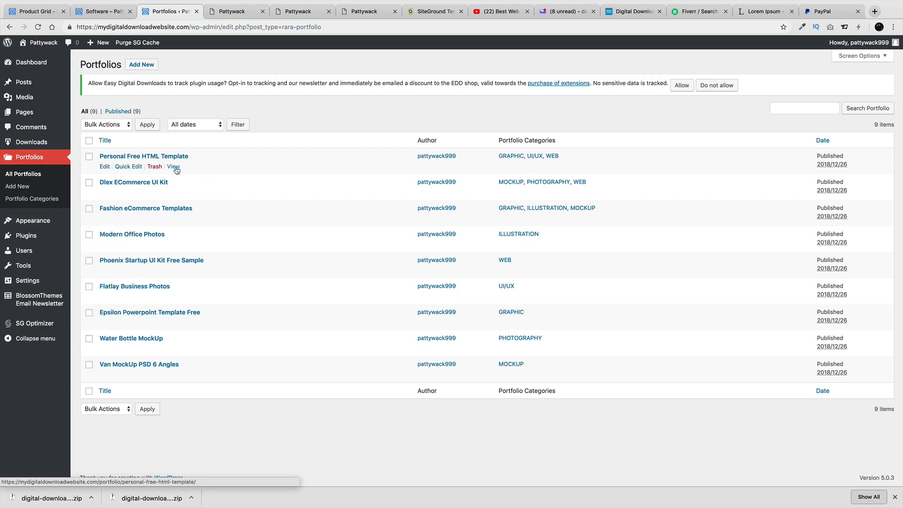
# Preview the Personal Free HTML Template portfolio page and return to the list
pyautogui.click(174, 166)
pyautogui.scroll(-20, 246, 231)
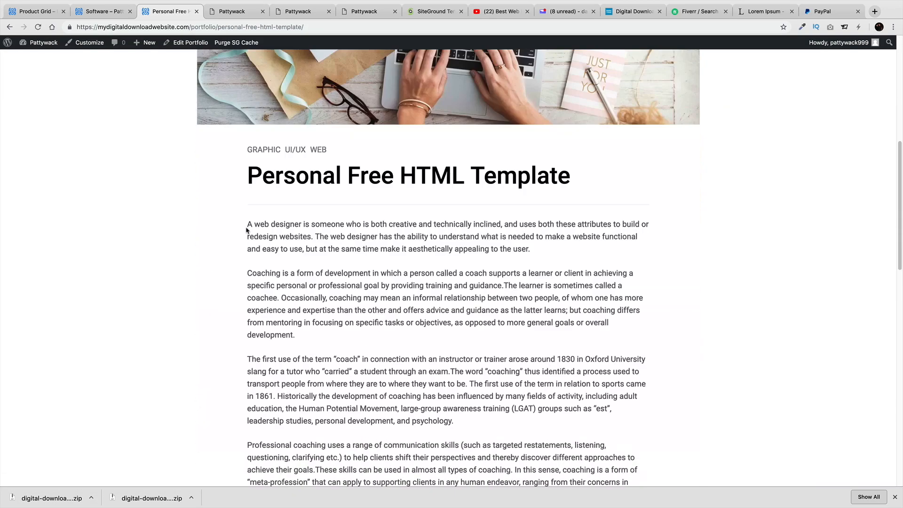
pyautogui.scroll(-4, 247, 231)
pyautogui.scroll(12, 246, 230)
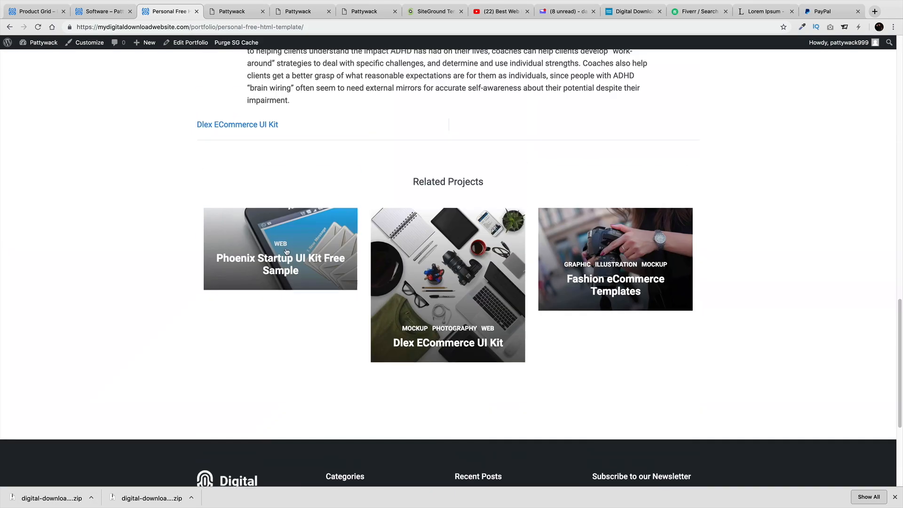
pyautogui.click(9, 26)
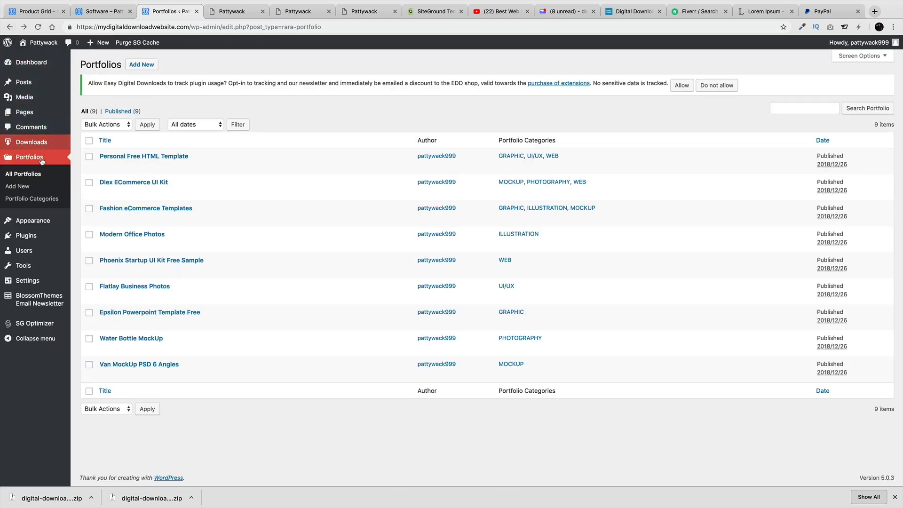
# Trash all nine portfolio items with Bulk Actions and start a new portfolio item
pyautogui.click(89, 140)
pyautogui.click(107, 124)
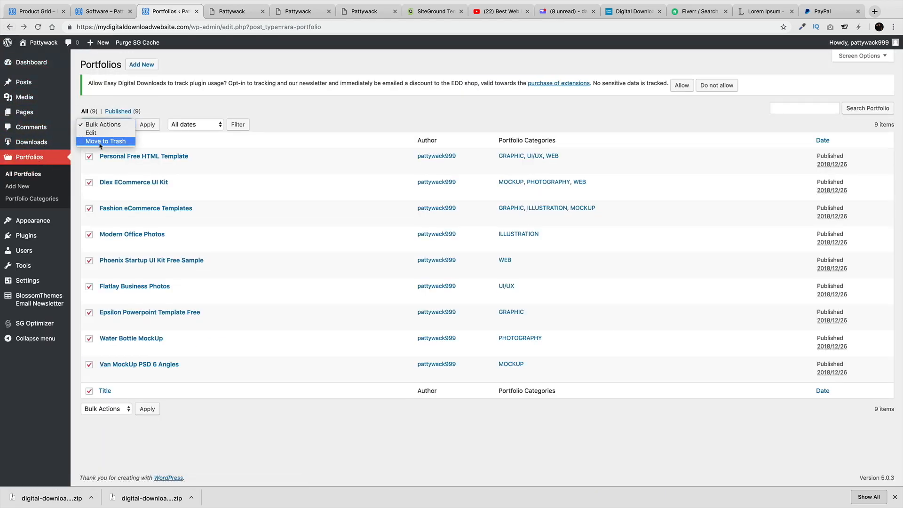
pyautogui.click(101, 137)
pyautogui.click(147, 124)
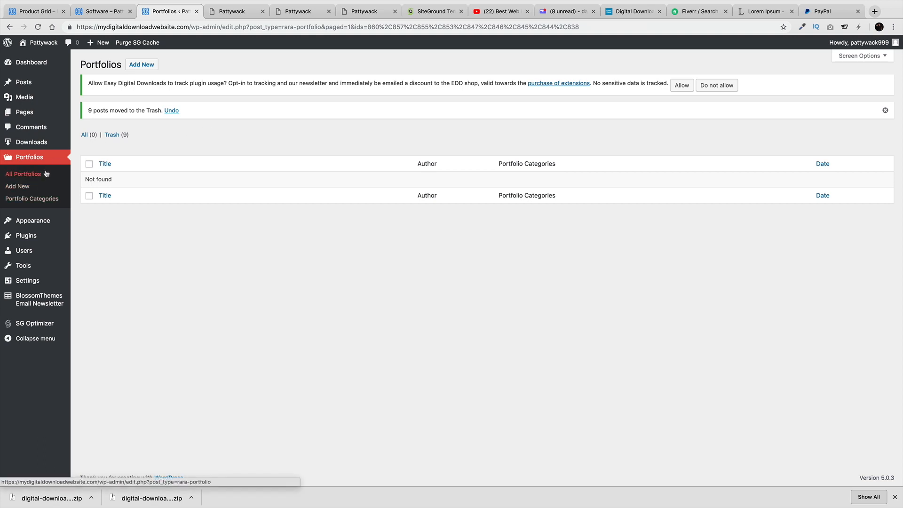
pyautogui.moveTo(60, 245)
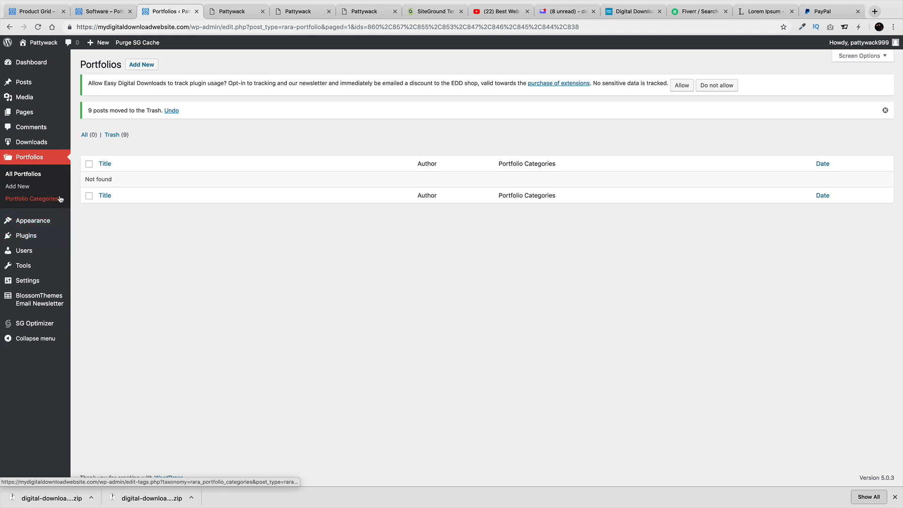
pyautogui.click(25, 190)
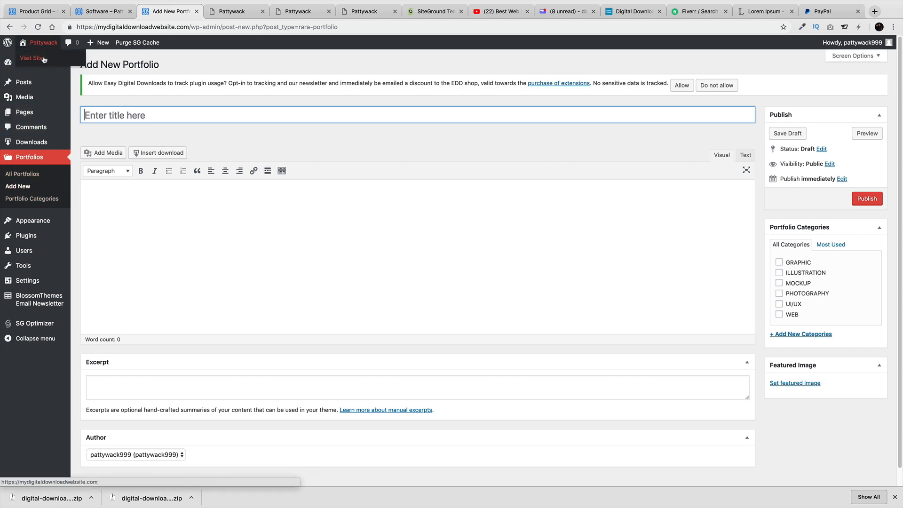
# Visit the store and proceed from the cart to checkout with the two items ($26.99)
pyautogui.click(44, 58)
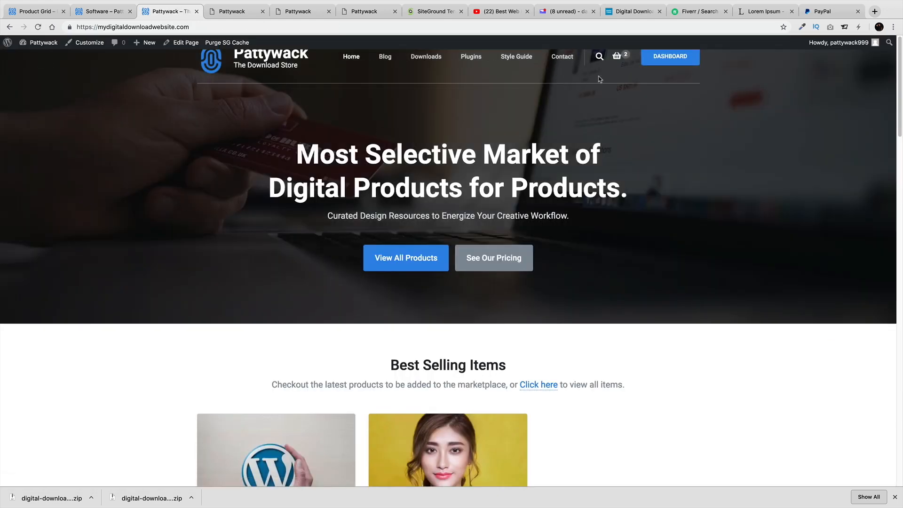
pyautogui.moveTo(617, 57)
pyautogui.click(575, 173)
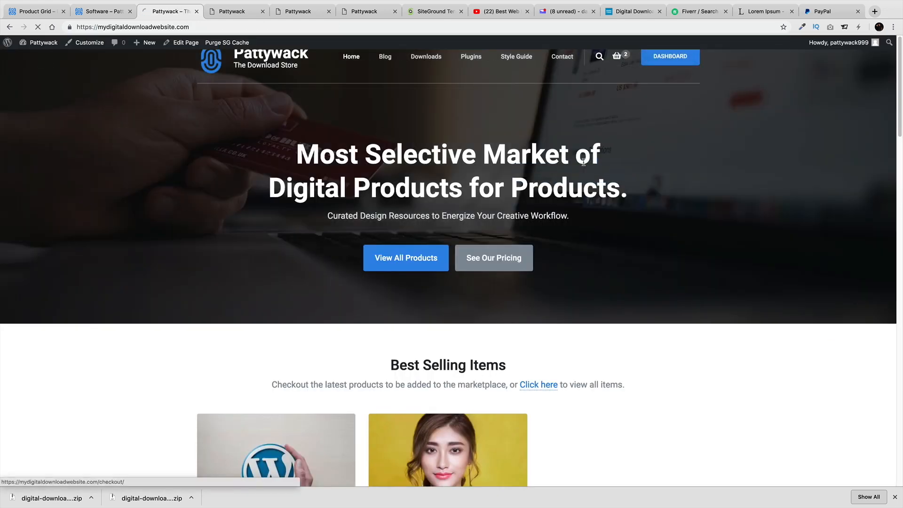
pyautogui.scroll(-4, 367, 268)
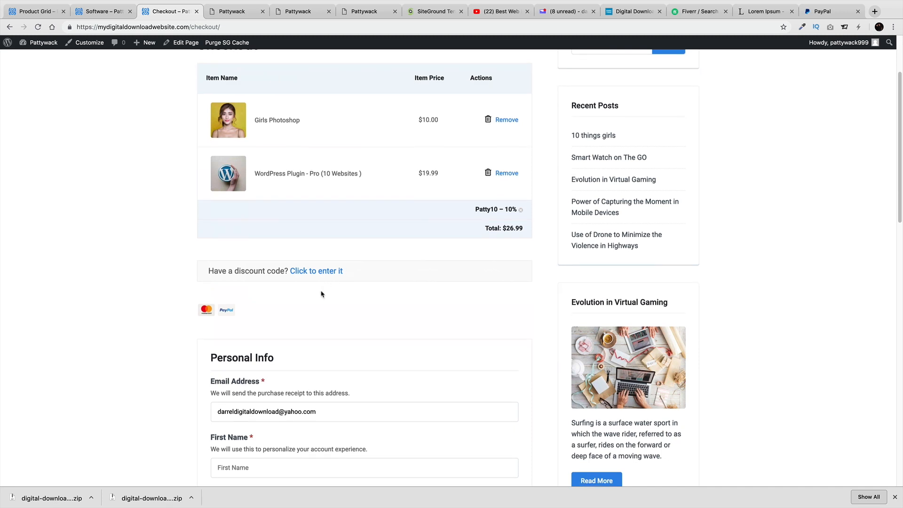
pyautogui.scroll(-1, 319, 295)
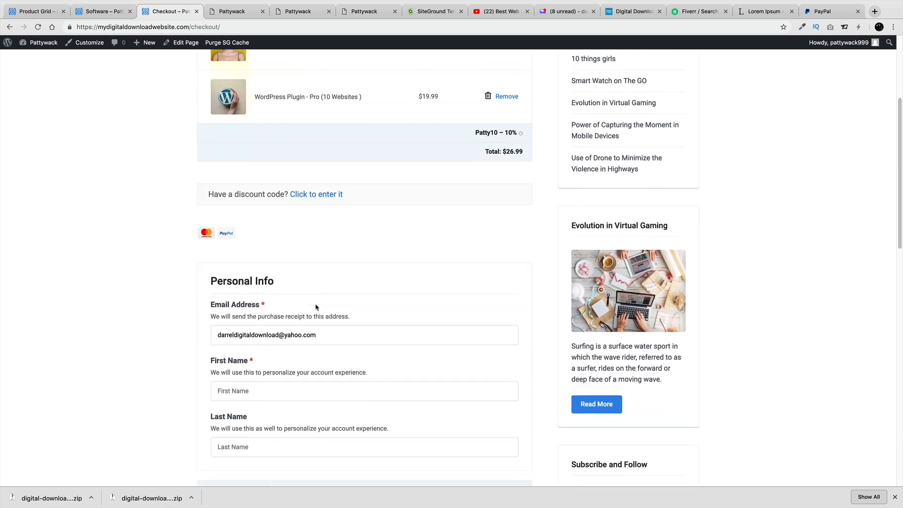
# Fill in the buyer's email address, first name and last name on the checkout form
pyautogui.click(278, 335)
pyautogui.write('dd')
pyautogui.click(339, 389)
pyautogui.press('Tab')
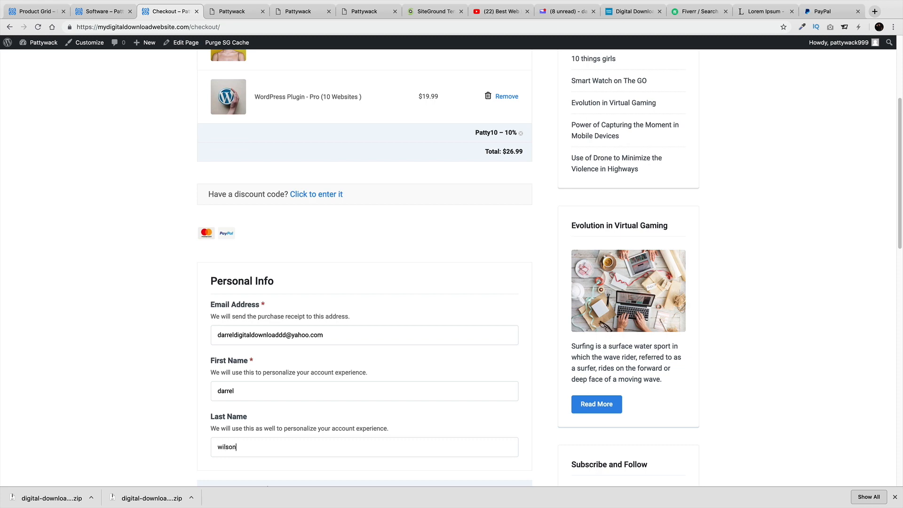
pyautogui.scroll(-5, 245, 214)
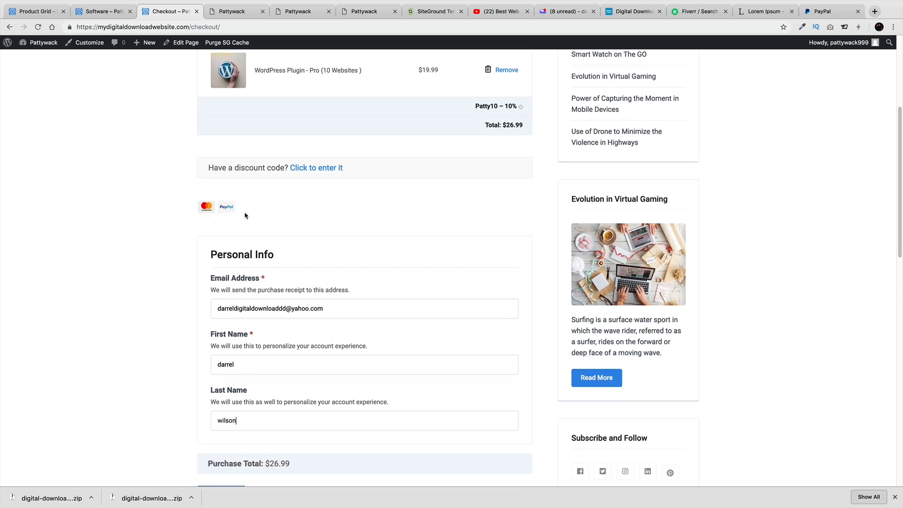
# Submit the order to PayPal, then cancel from the sandbox login and return to the store
pyautogui.click(224, 343)
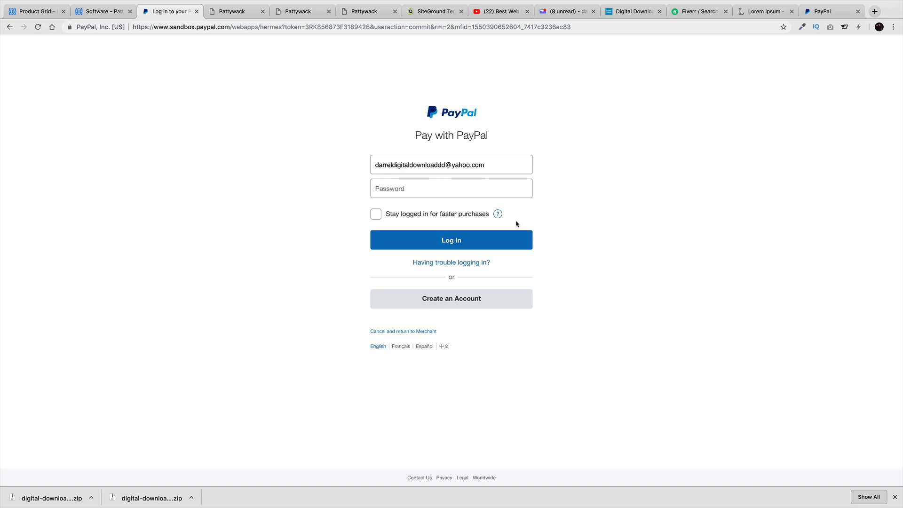
pyautogui.click(417, 331)
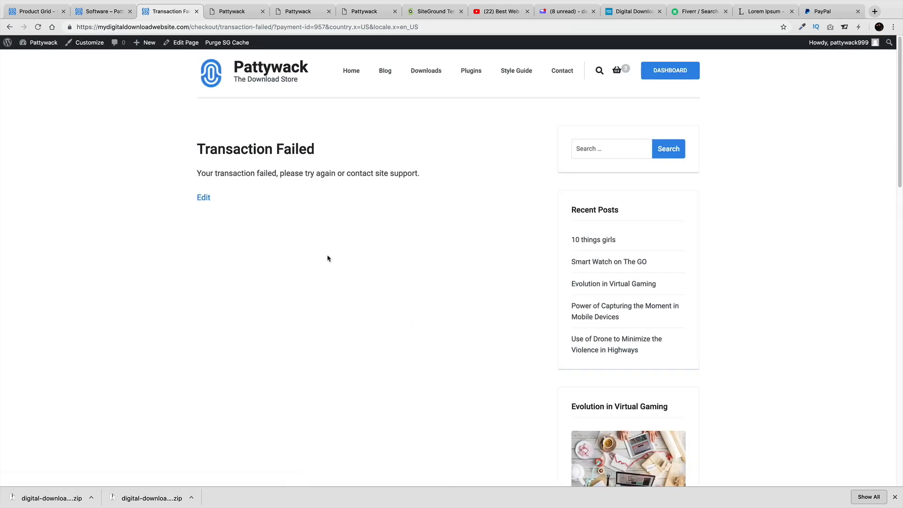
# Go from the Transaction Failed page to the customer Dashboard and review the failed purchase
pyautogui.moveTo(322, 154); pyautogui.dragTo(192, 149)
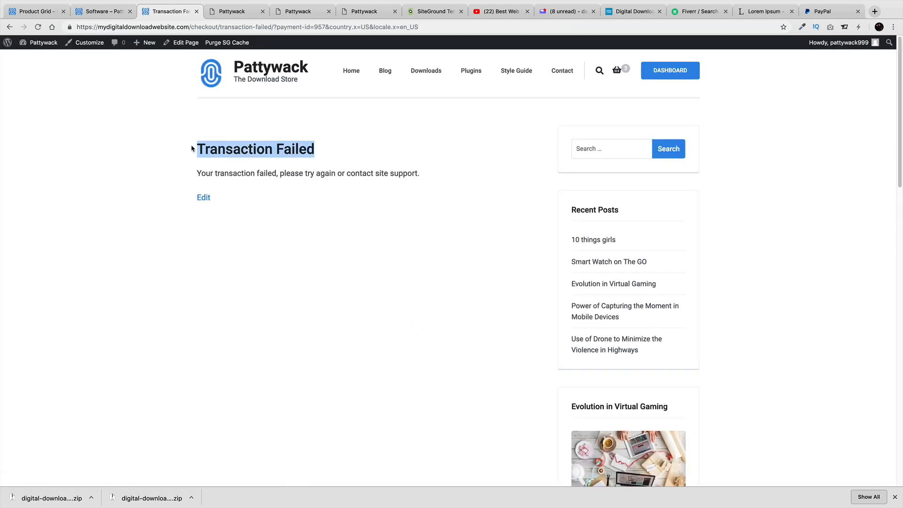
pyautogui.click(688, 71)
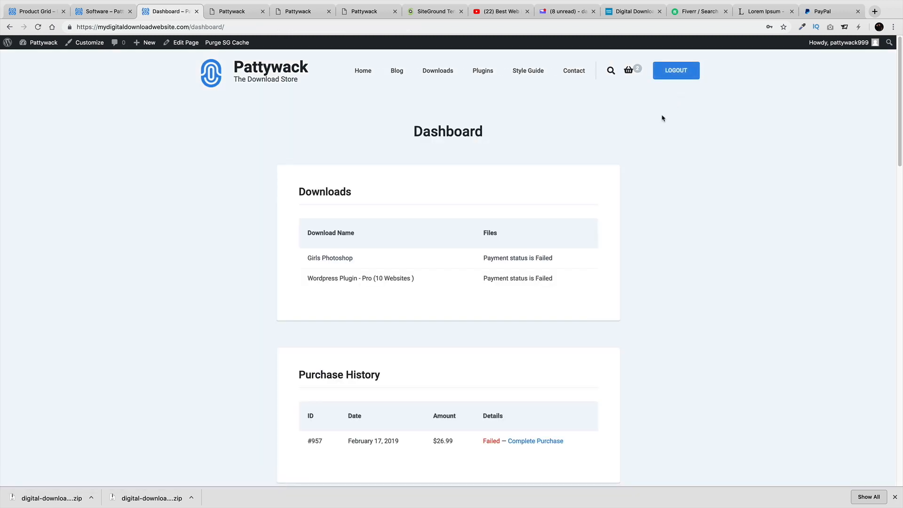
pyautogui.scroll(-1, 526, 198)
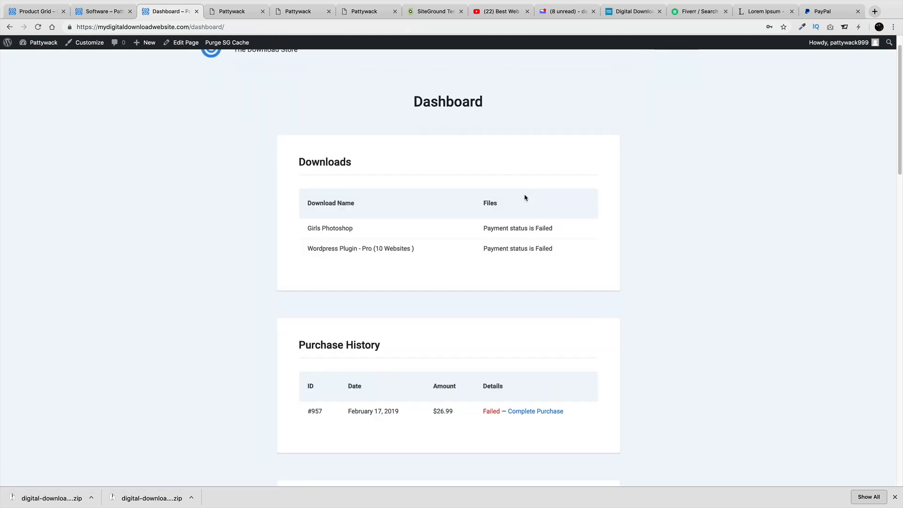
pyautogui.scroll(1, 520, 200)
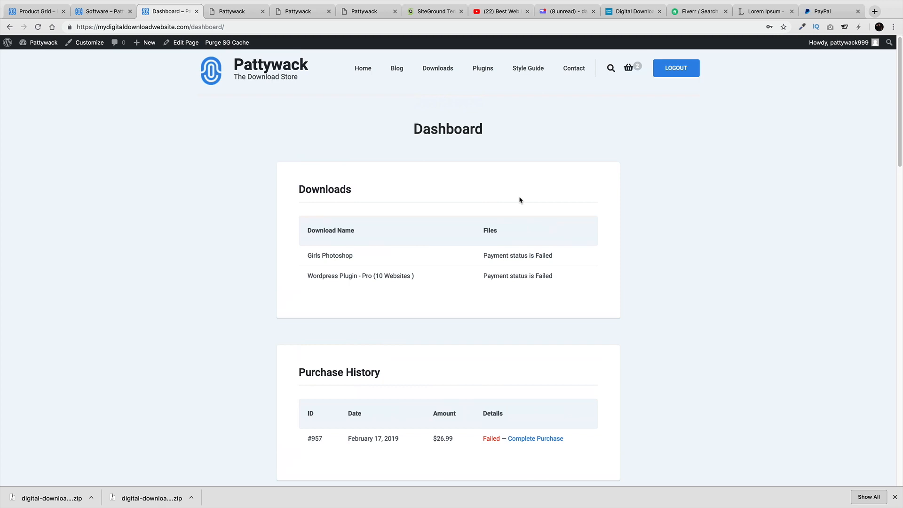
# Browse the Software and Pattywack home pages, then return to the customer Dashboard tab
pyautogui.click(90, 12)
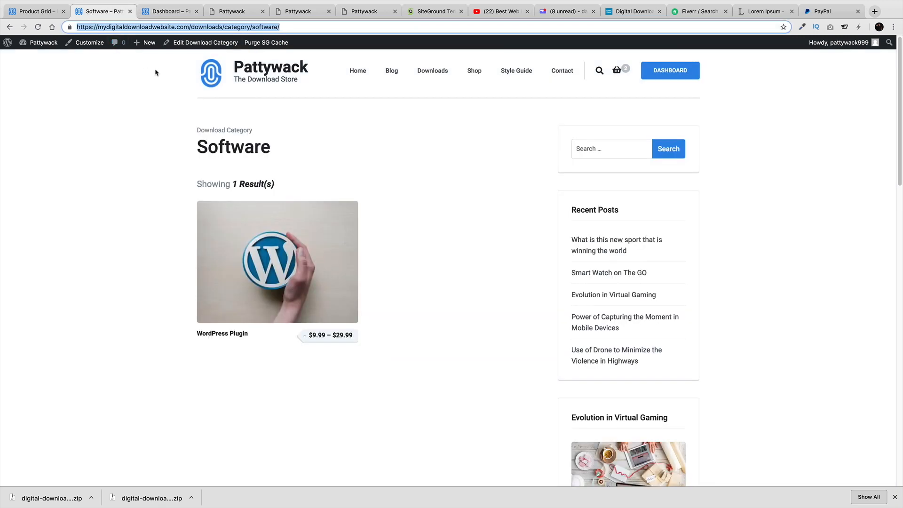
pyautogui.click(262, 74)
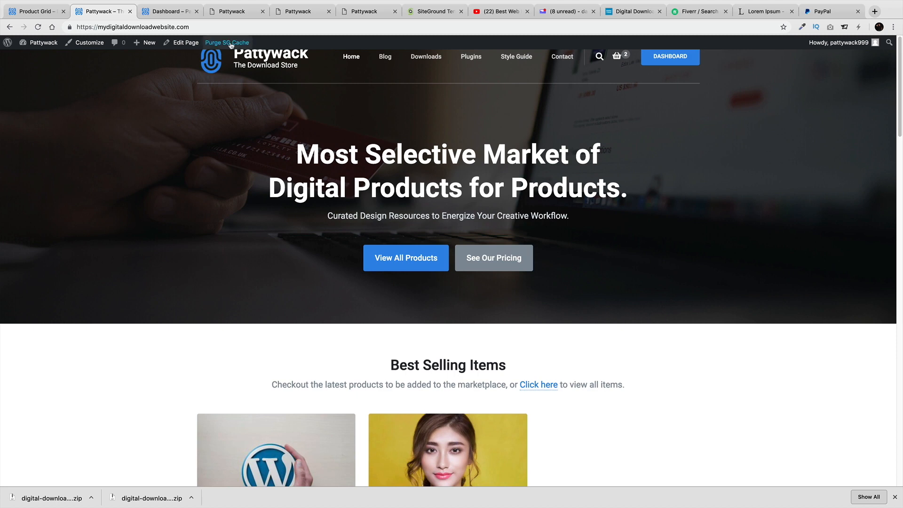
pyautogui.click(172, 13)
pyautogui.click(187, 26)
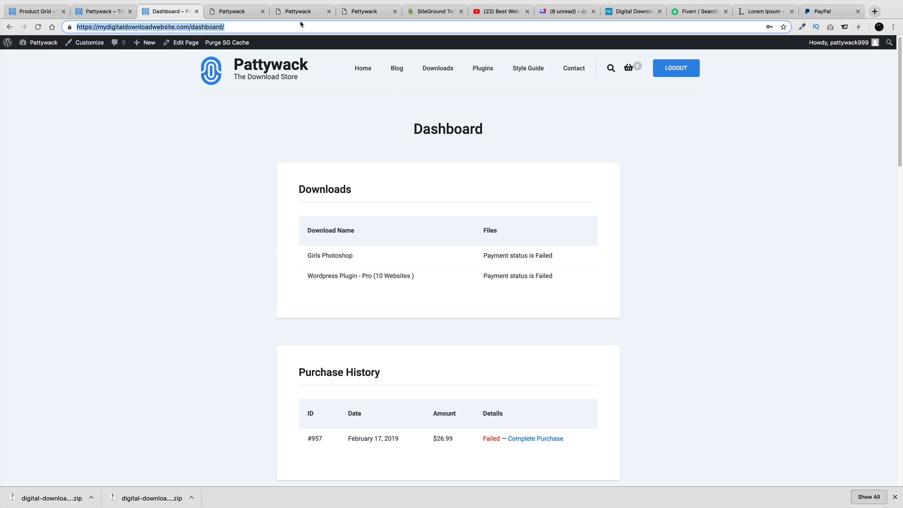
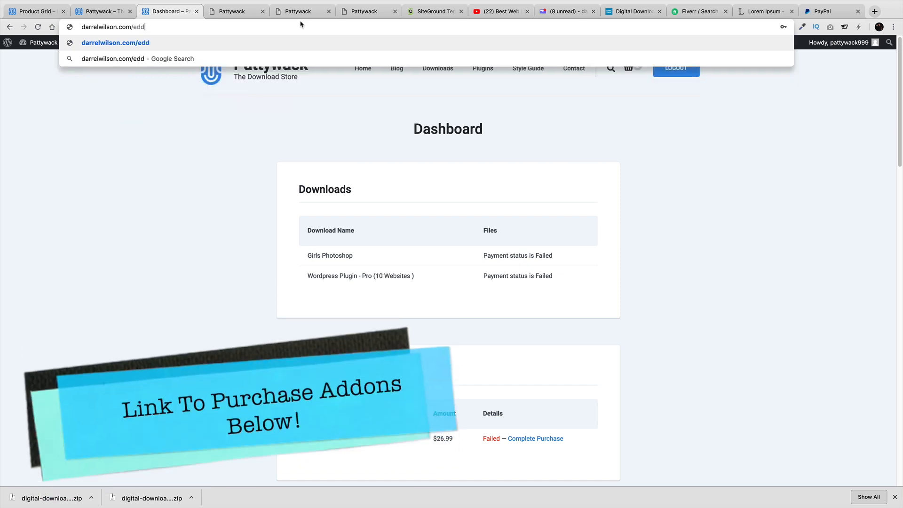
pyautogui.press('Return')
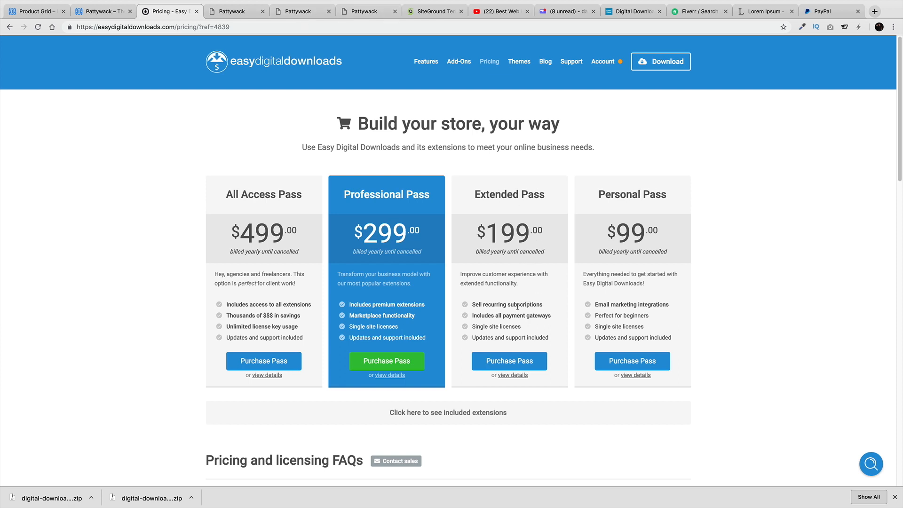
pyautogui.moveTo(543, 233); pyautogui.dragTo(487, 225)
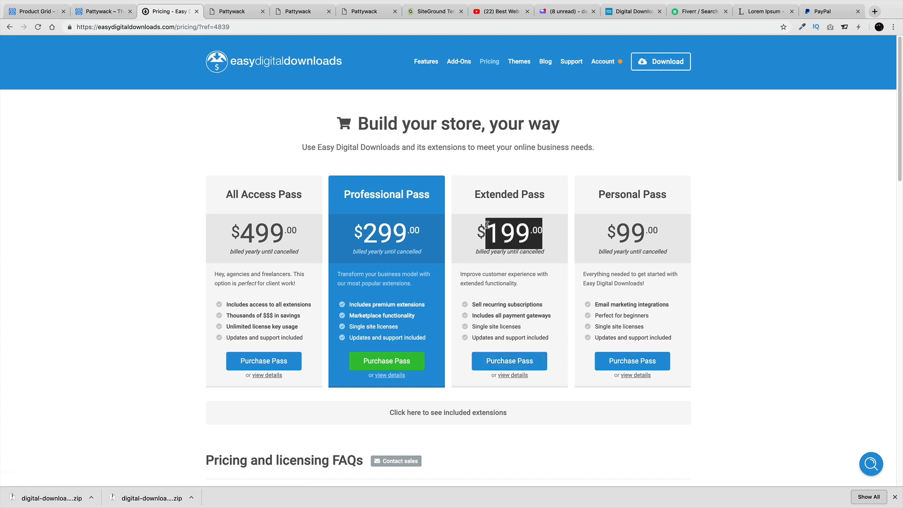
pyautogui.moveTo(301, 230); pyautogui.dragTo(210, 231)
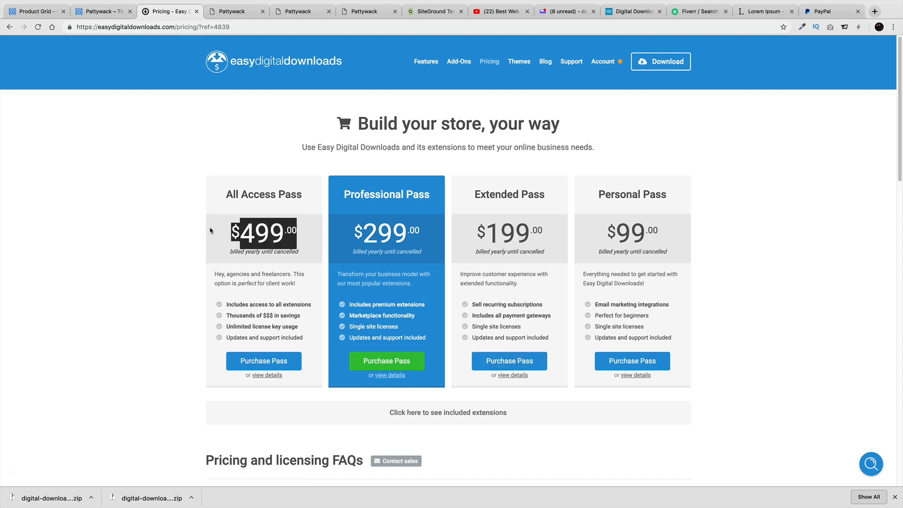
# Download the latest Easy Digital Downloads plugin and view the purchase history on Your Account
pyautogui.click(680, 61)
pyautogui.moveTo(600, 71)
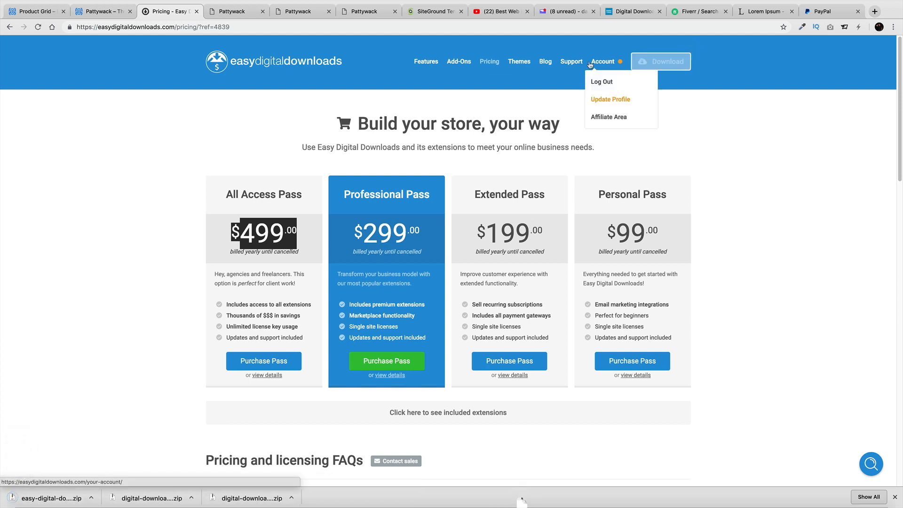
pyautogui.click(619, 102)
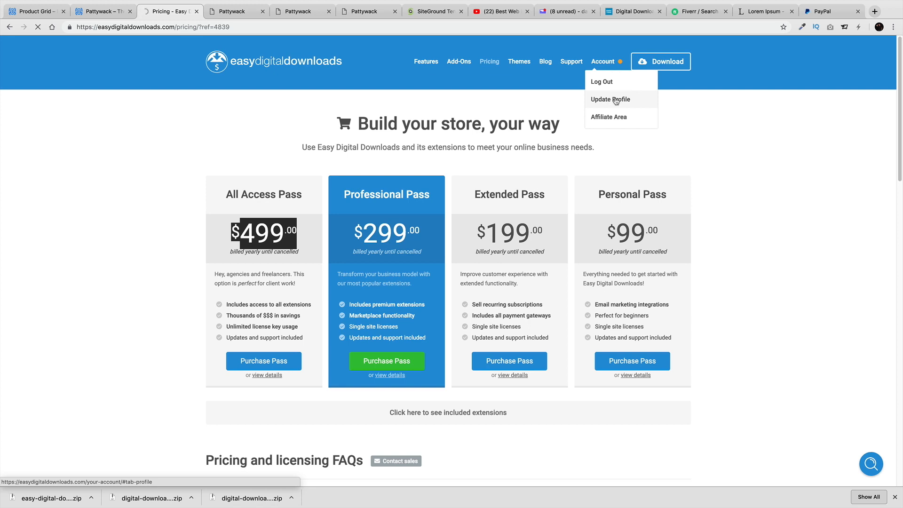
pyautogui.click(606, 64)
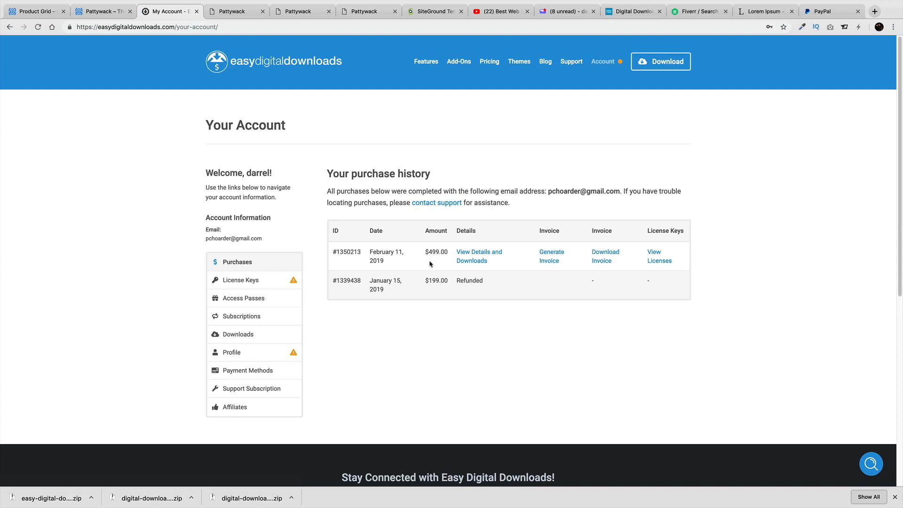
pyautogui.moveTo(416, 257); pyautogui.dragTo(445, 253)
# Read the Extended Pass details page from the pricing page, then go back to pricing
pyautogui.click(9, 27)
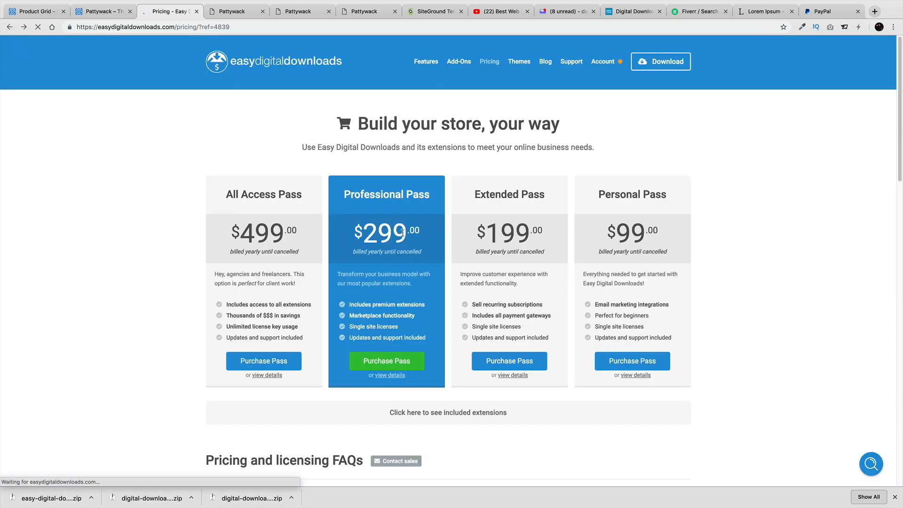
pyautogui.moveTo(545, 194); pyautogui.dragTo(476, 191)
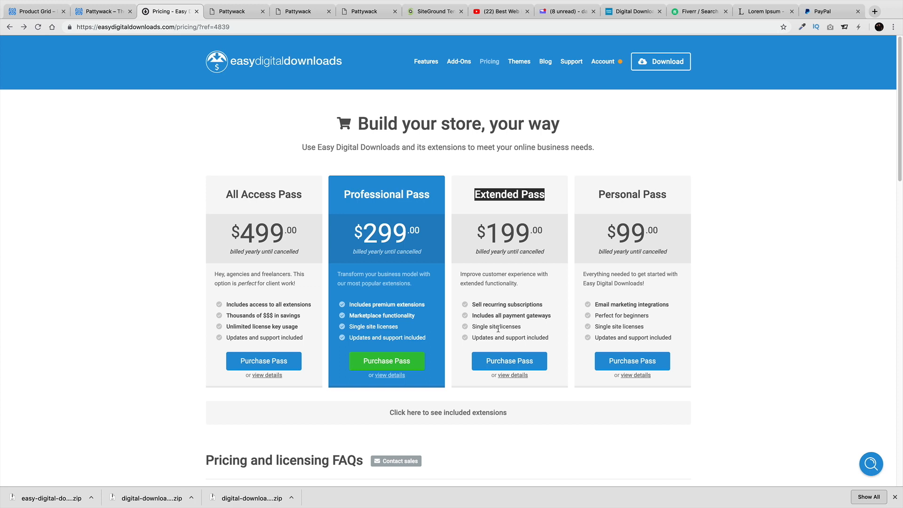
pyautogui.click(514, 375)
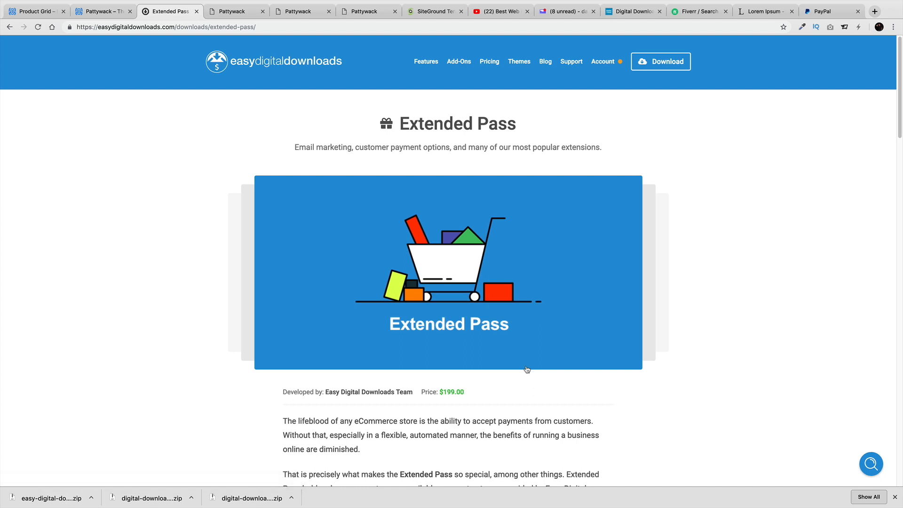
pyautogui.scroll(-3, 526, 369)
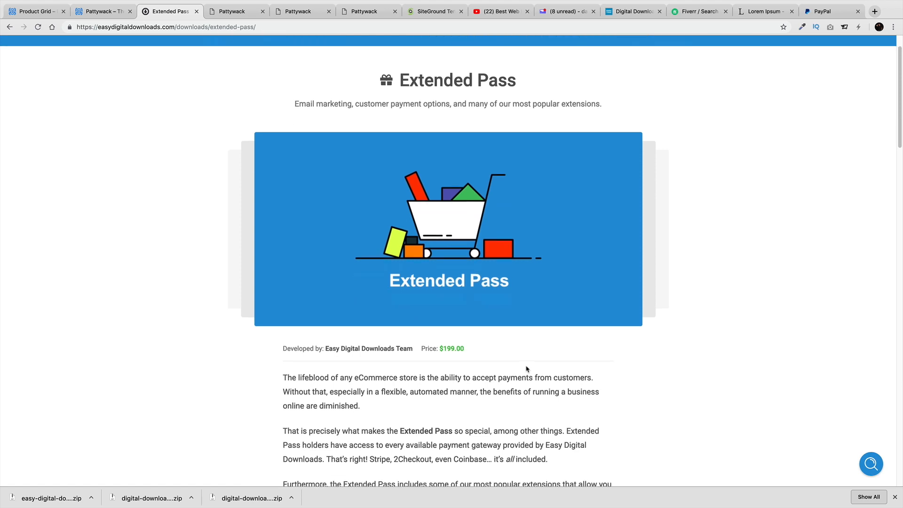
pyautogui.scroll(-10, 526, 366)
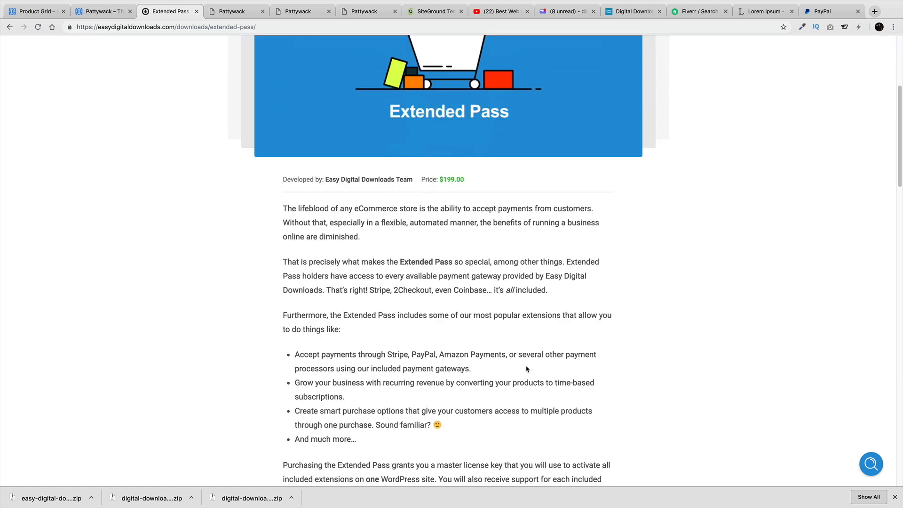
pyautogui.scroll(13, 526, 369)
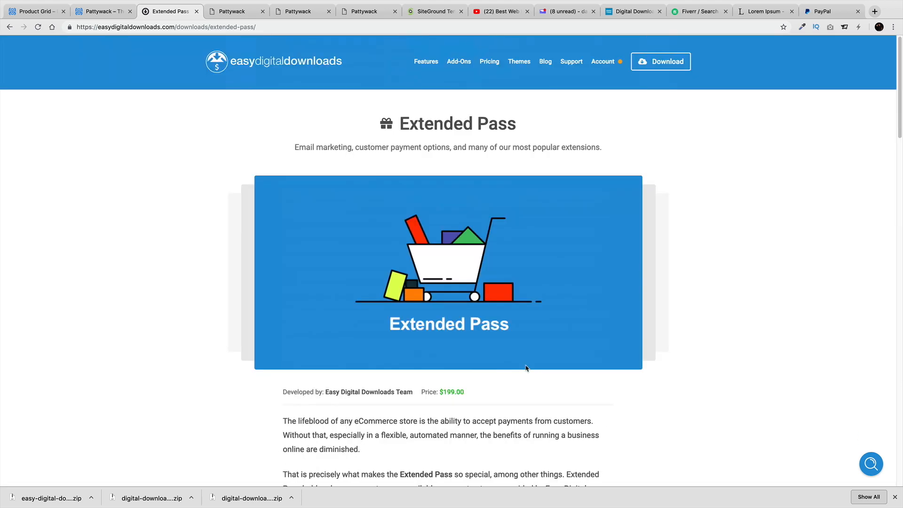
pyautogui.scroll(-5, 525, 368)
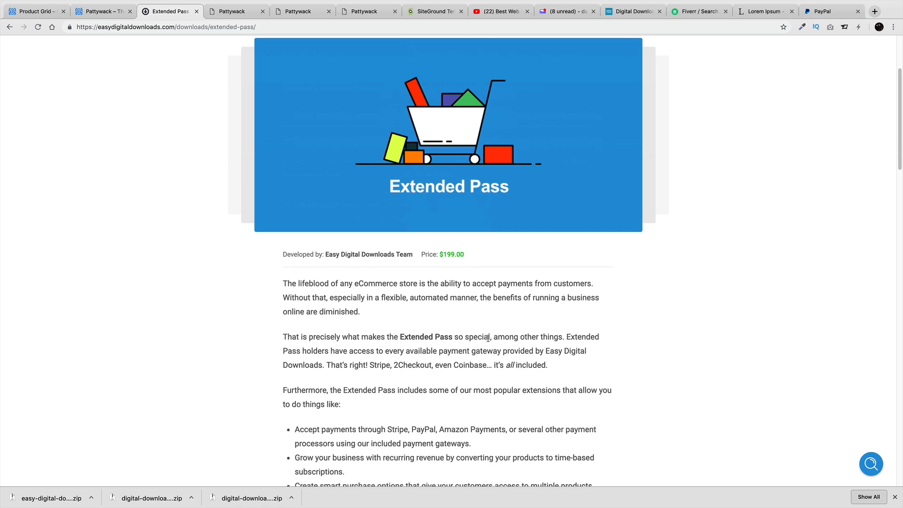
pyautogui.click(11, 29)
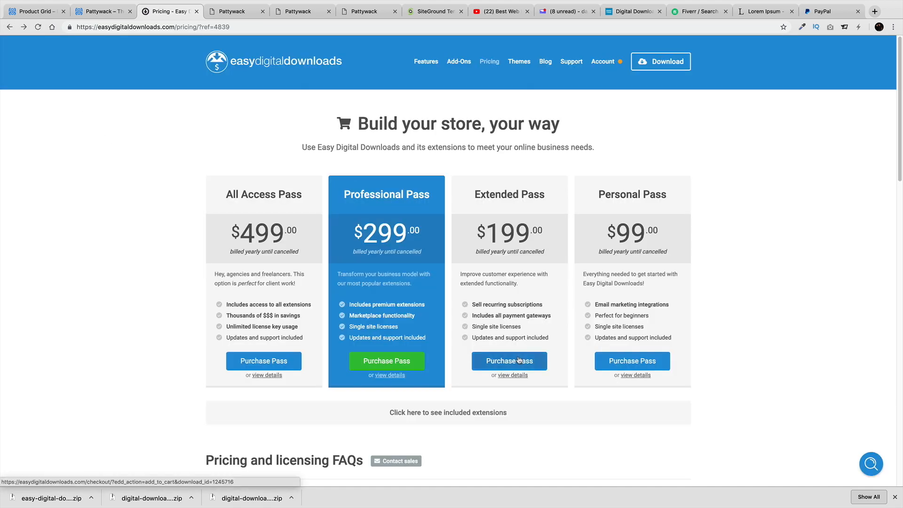
# Add the Extended Pass ($199.00 yearly) to the cart and review the checkout
pyautogui.click(541, 365)
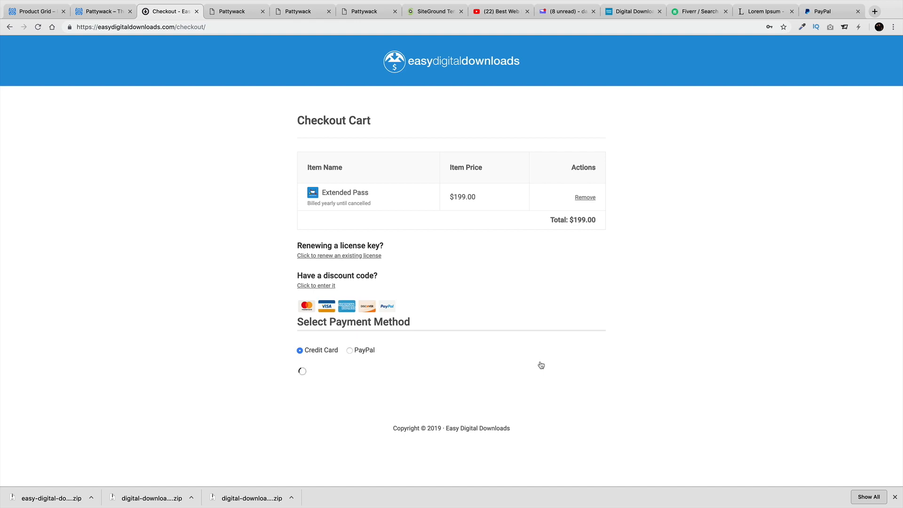
pyautogui.scroll(-5, 541, 365)
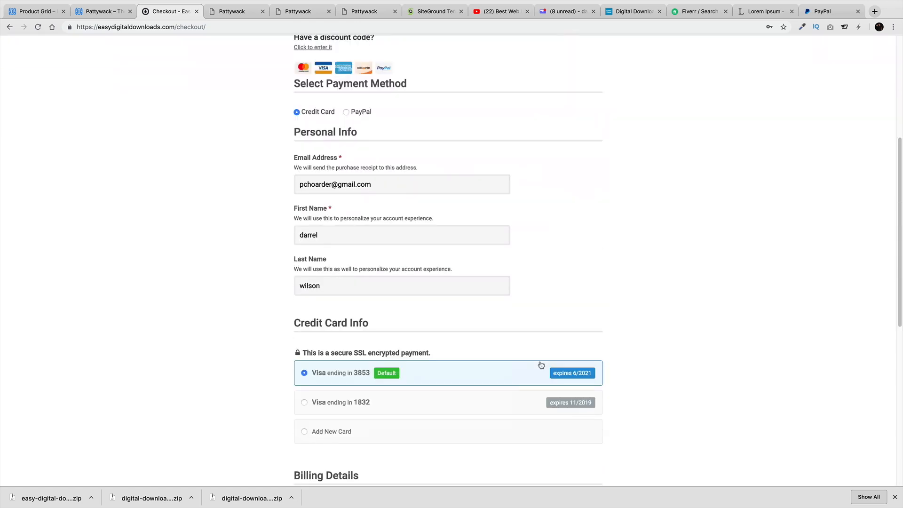
pyautogui.scroll(-3, 517, 359)
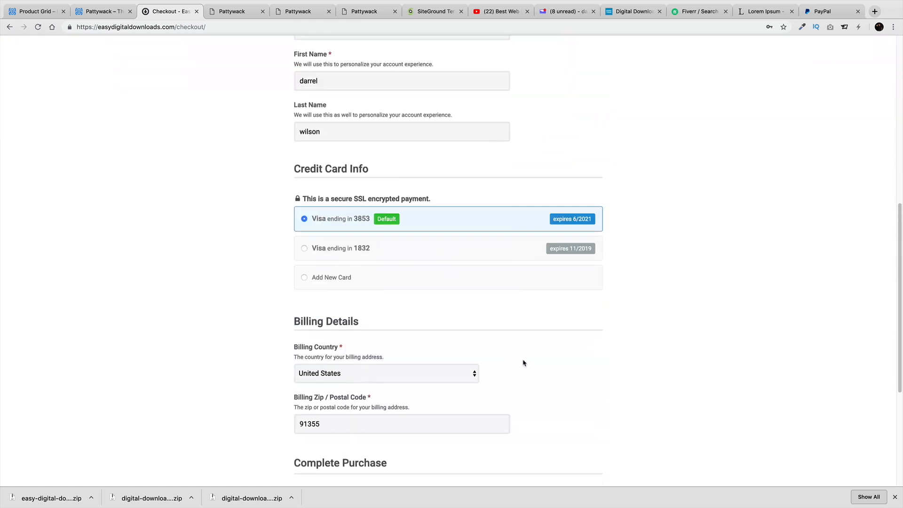
pyautogui.scroll(4, 522, 362)
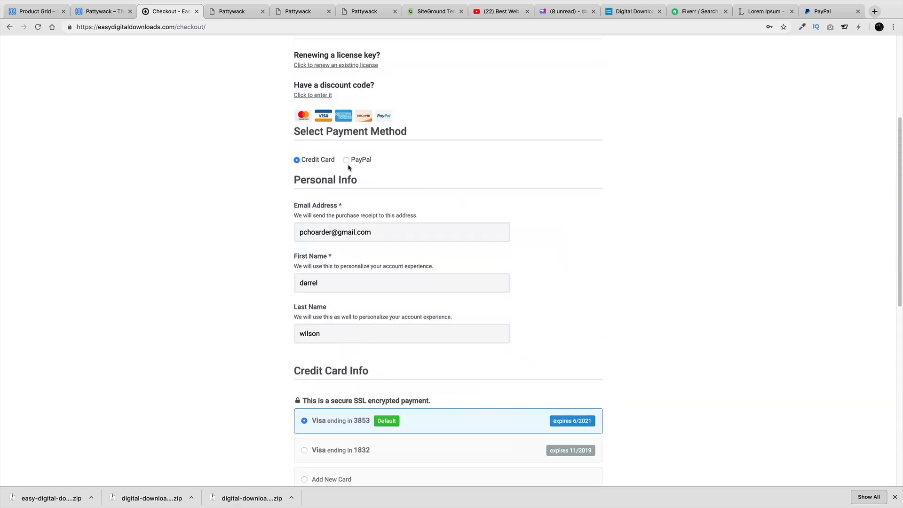
pyautogui.scroll(-3, 454, 287)
pyautogui.scroll(-4, 479, 288)
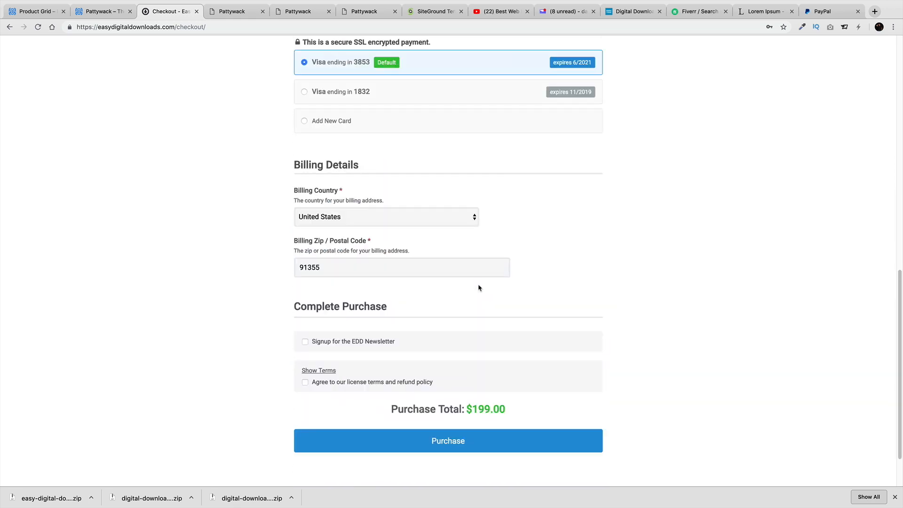
# Accept the license terms, submit the Extended Pass purchase, and return to the pricing page
pyautogui.click(368, 383)
pyautogui.click(462, 433)
pyautogui.scroll(2, 464, 376)
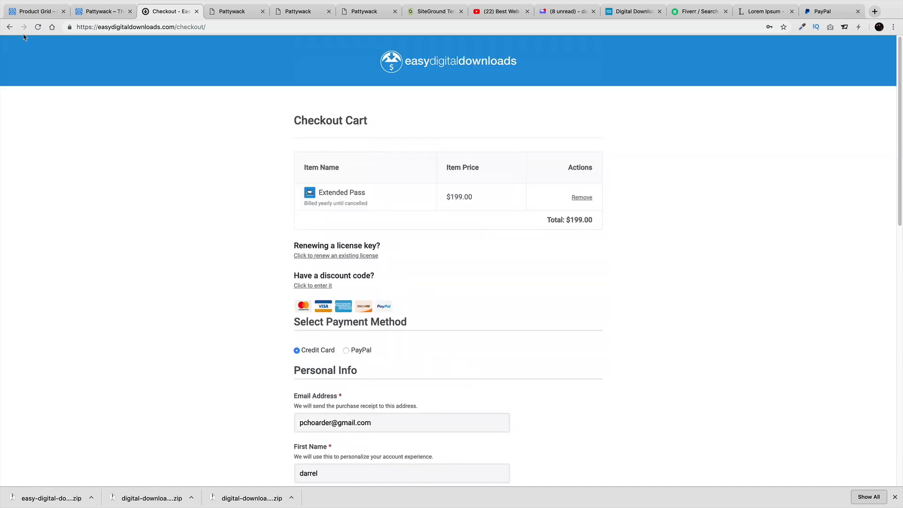
pyautogui.click(10, 27)
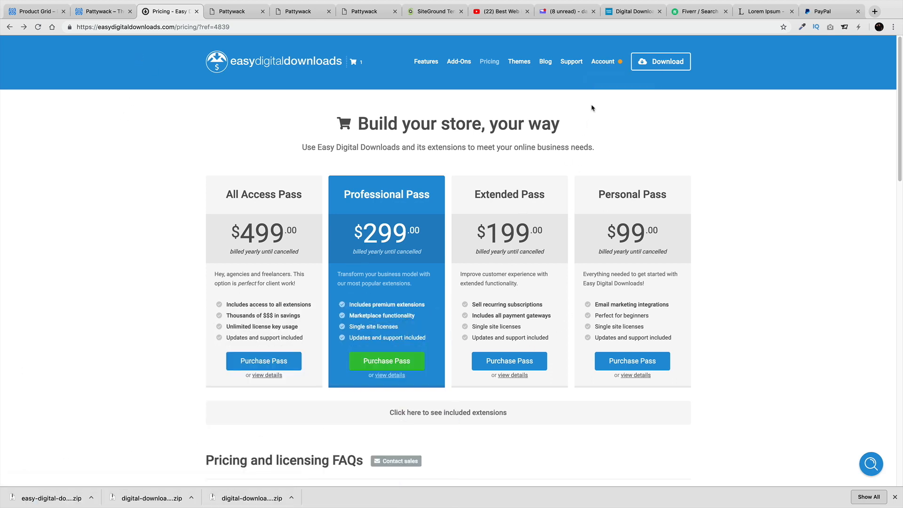
# Check the account's Downloads and Subscriptions under Update Profile
pyautogui.moveTo(603, 62)
pyautogui.click(616, 100)
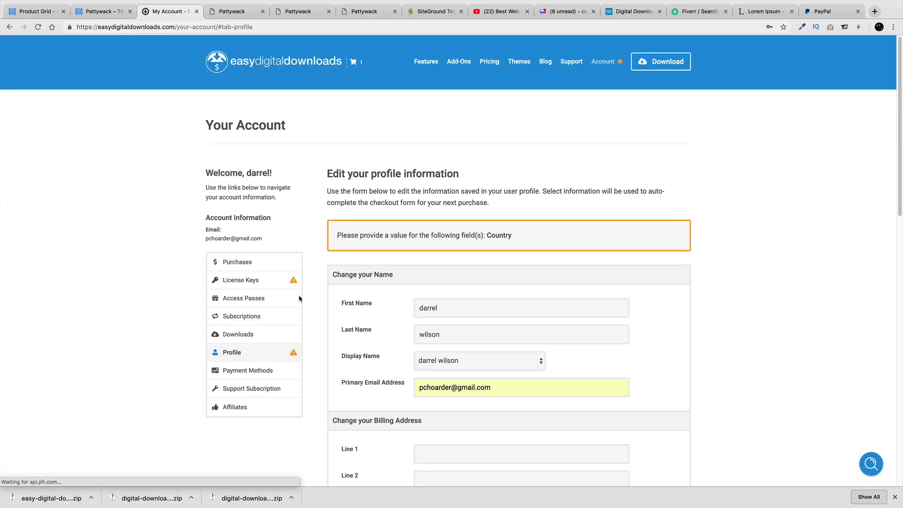
pyautogui.click(243, 335)
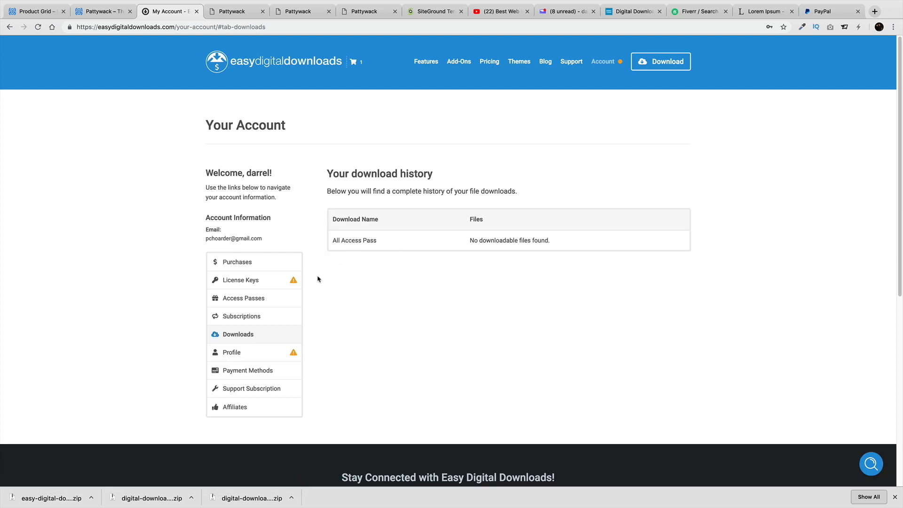
pyautogui.click(260, 317)
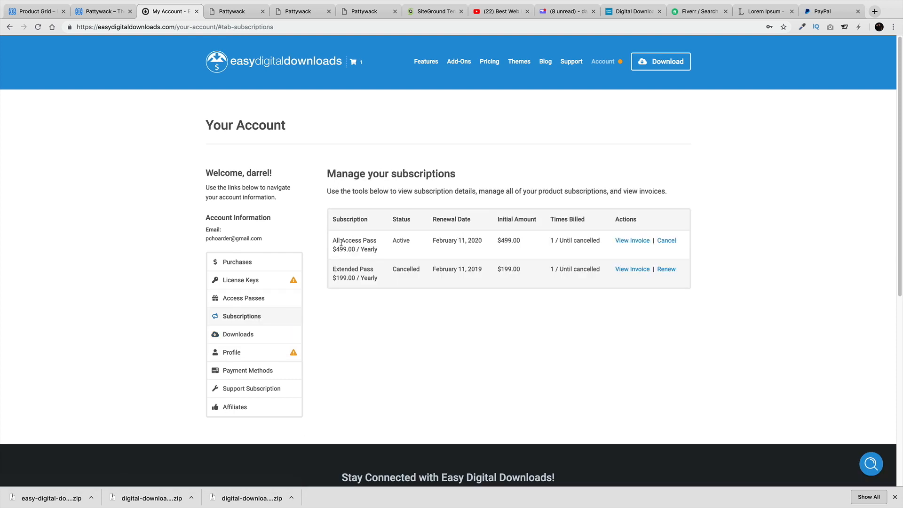
# Open the All Access Pass invoice and follow its 'Download extensions here' link
pyautogui.click(635, 242)
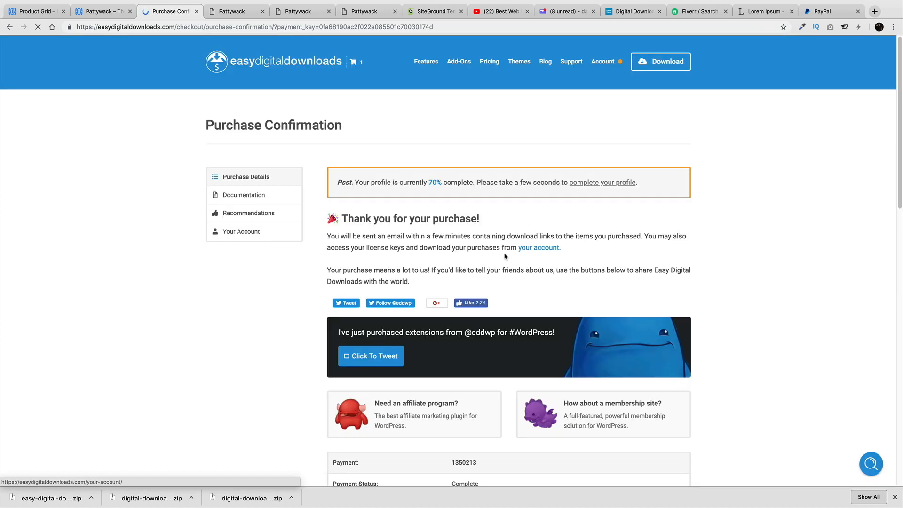
pyautogui.scroll(-3, 504, 248)
pyautogui.scroll(-6, 503, 248)
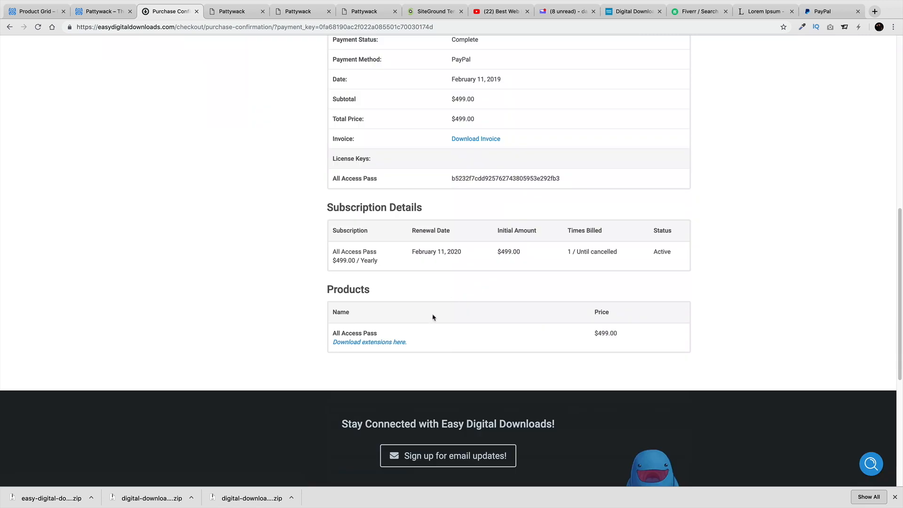
pyautogui.click(373, 342)
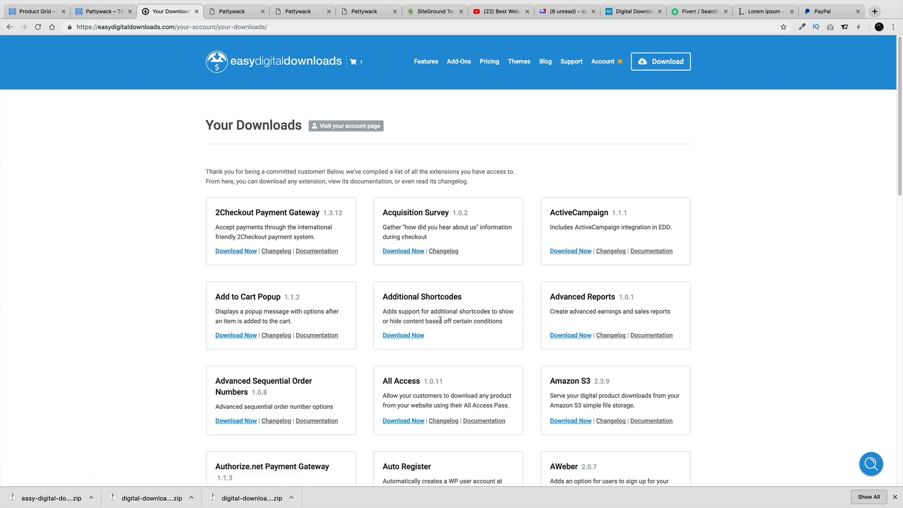
# Page through the Your Downloads extension list to page 4
pyautogui.scroll(-4, 387, 370)
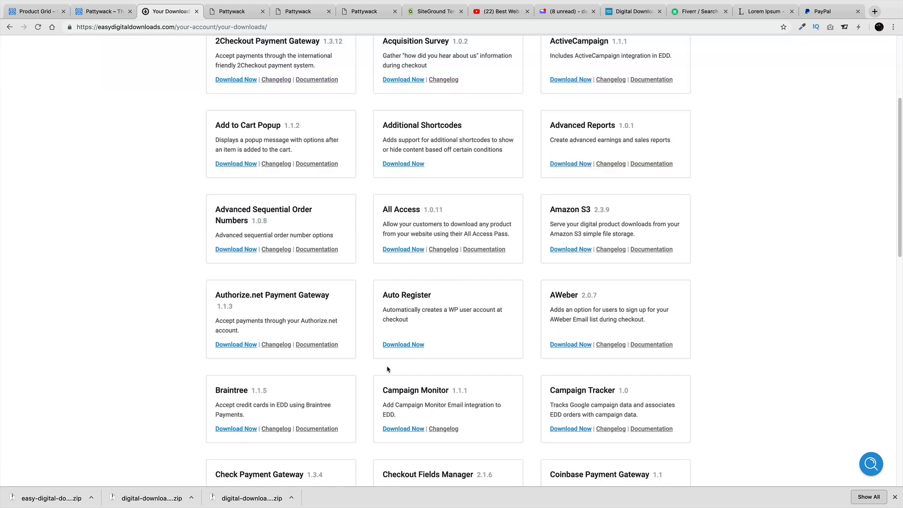
pyautogui.scroll(-7, 522, 332)
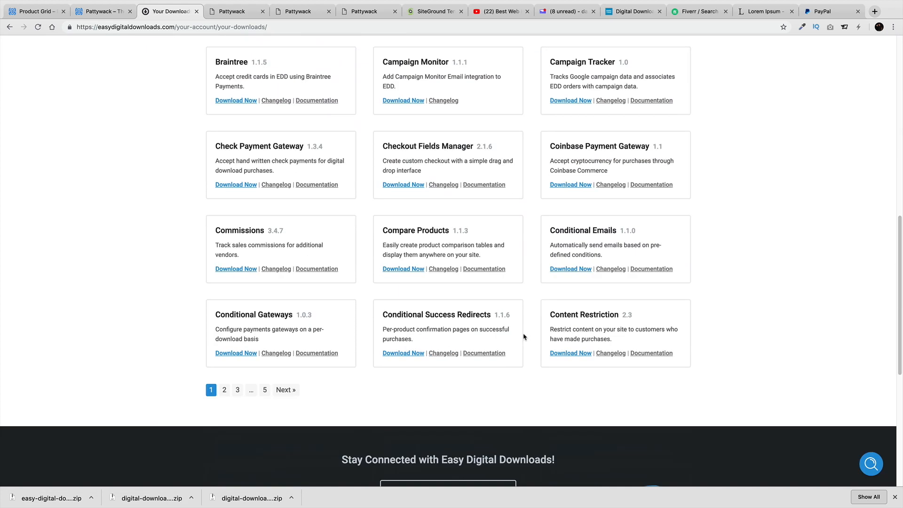
pyautogui.click(239, 390)
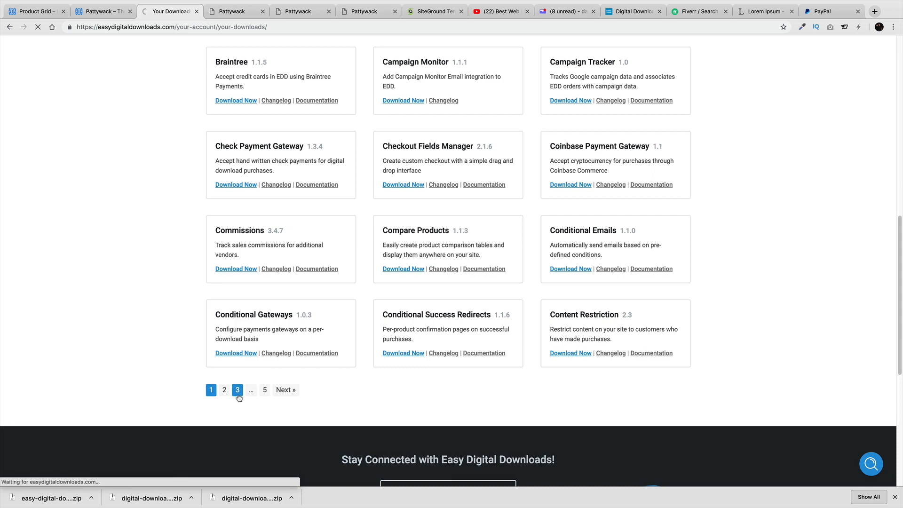
pyautogui.scroll(-5, 238, 392)
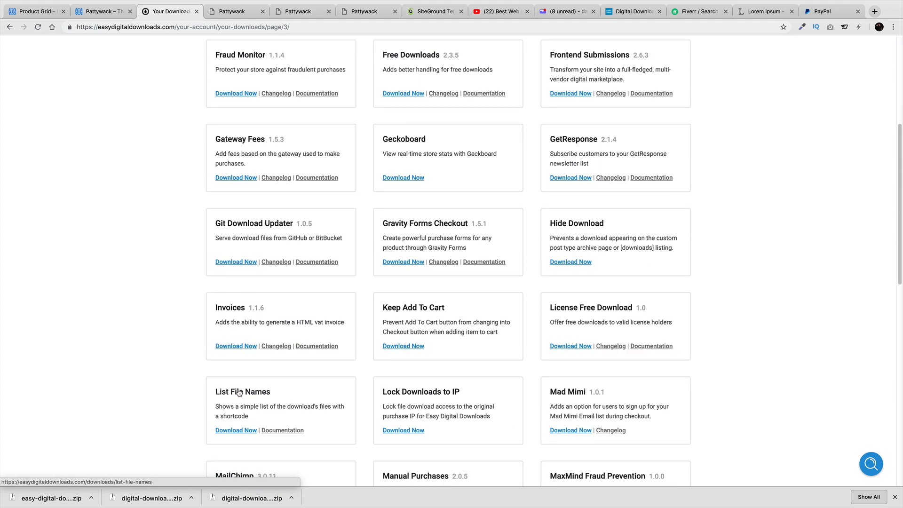
pyautogui.scroll(-1, 239, 393)
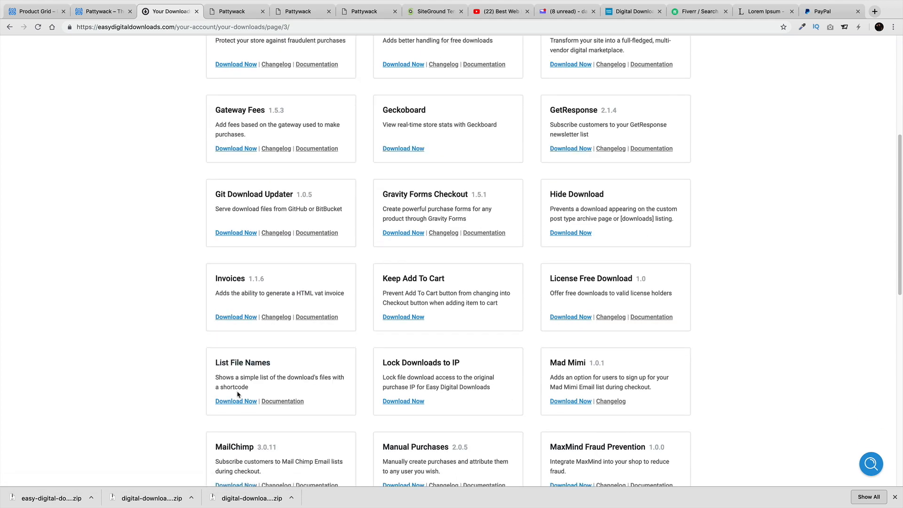
pyautogui.scroll(-4, 238, 394)
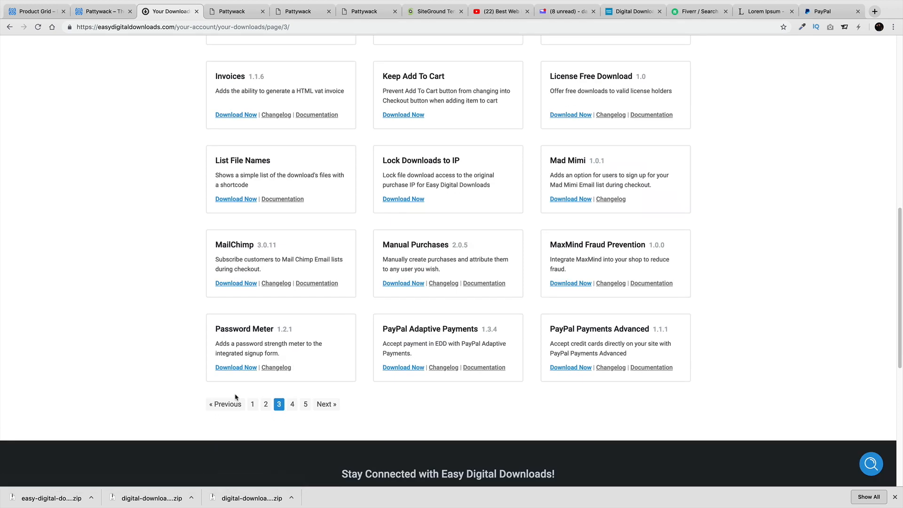
pyautogui.click(292, 404)
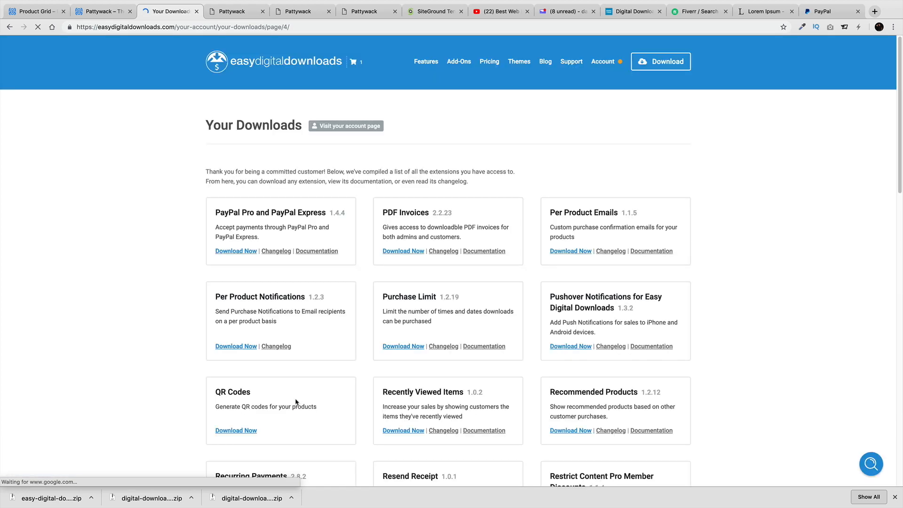
# Download the Recurring Payments and Stripe Payment Gateway 2.6.17 extension zips
pyautogui.scroll(-1, 329, 383)
pyautogui.scroll(-6, 346, 370)
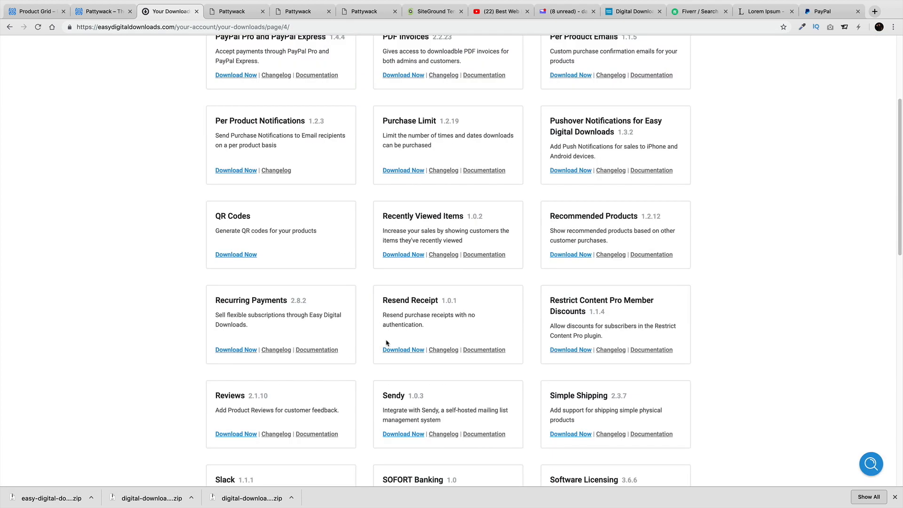
pyautogui.scroll(-1, 393, 341)
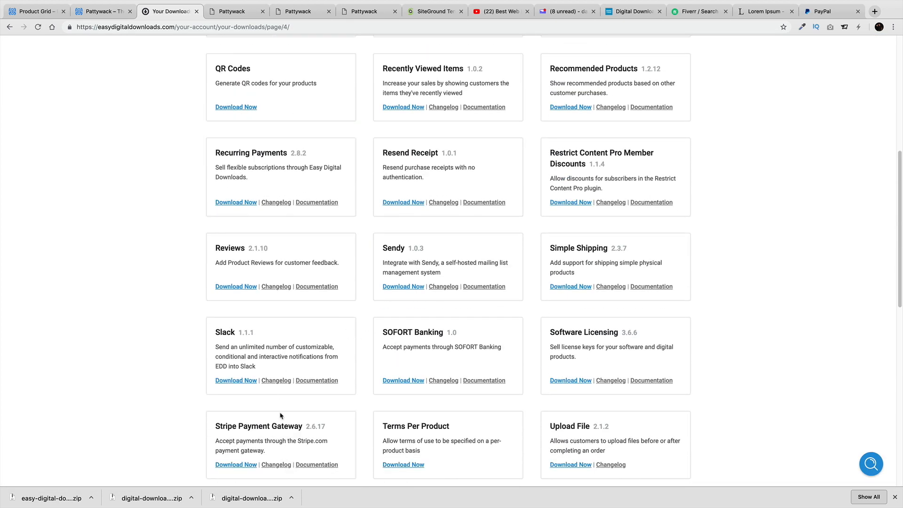
pyautogui.scroll(-1, 280, 417)
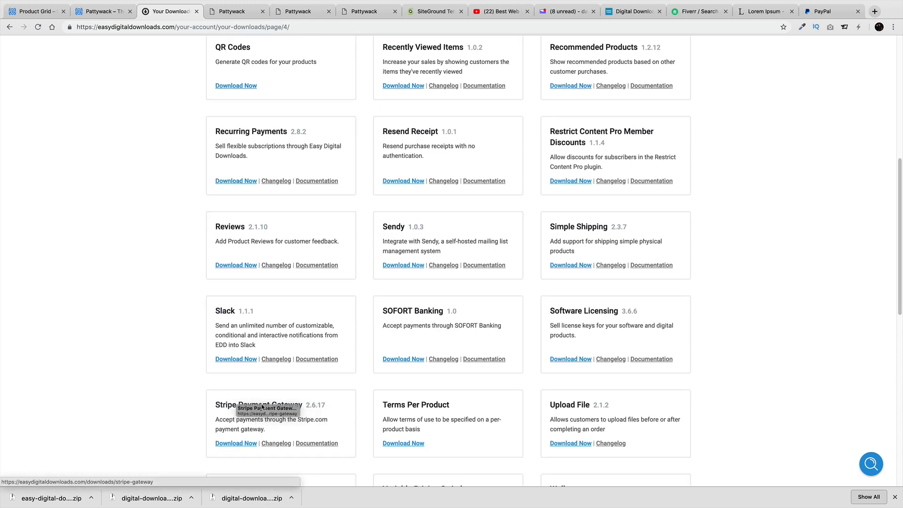
pyautogui.scroll(-1, 221, 402)
pyautogui.scroll(1, 234, 391)
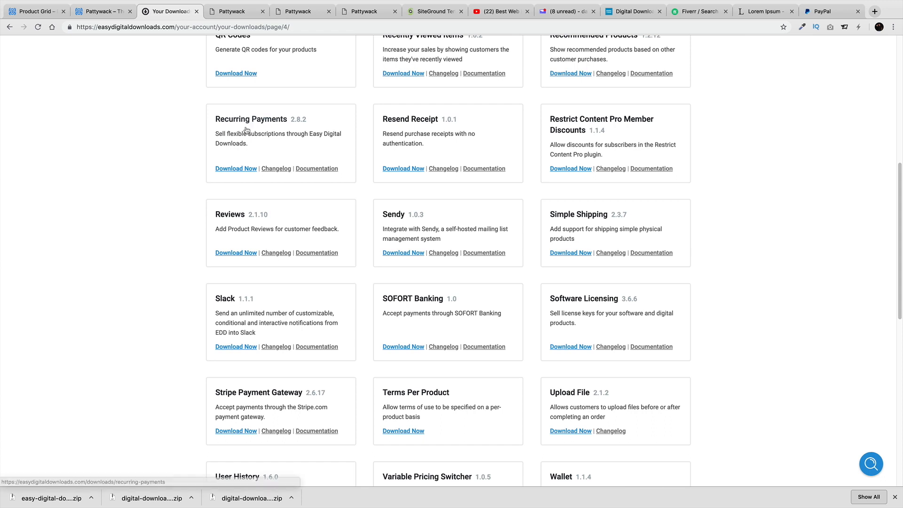
pyautogui.click(244, 169)
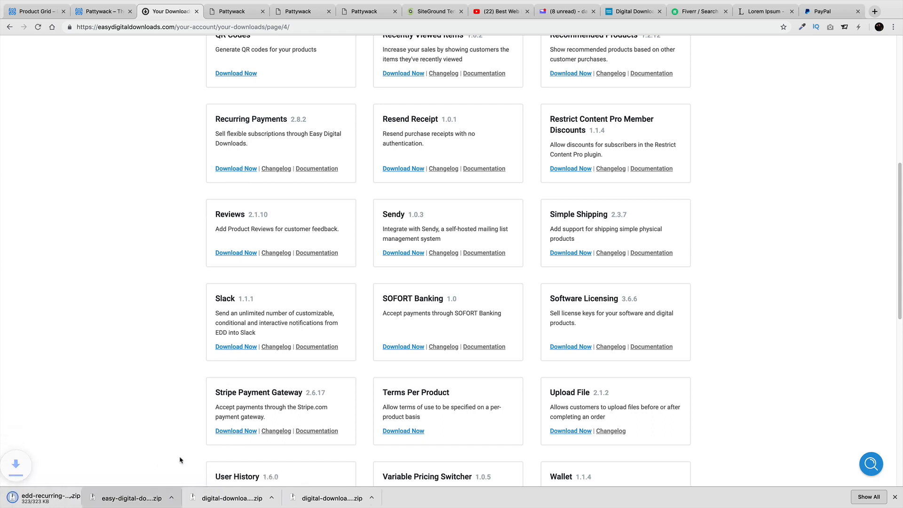
pyautogui.click(251, 431)
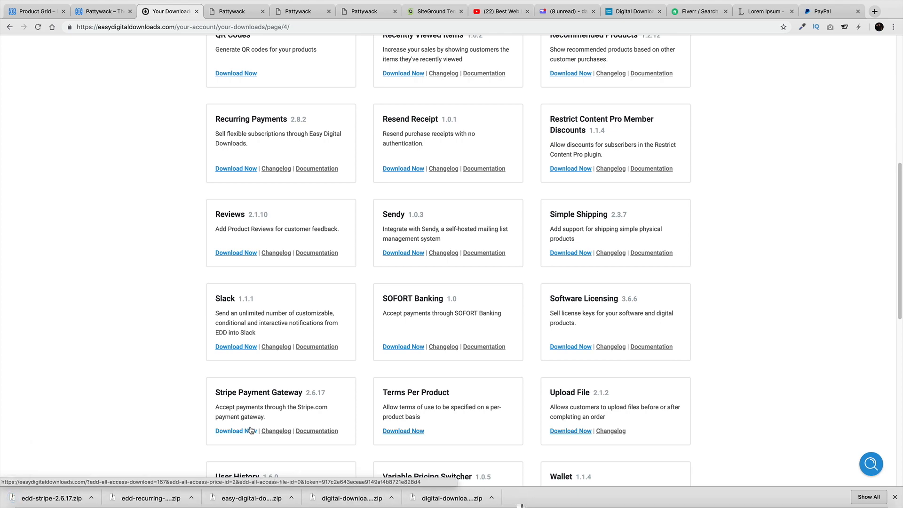
pyautogui.click(122, 13)
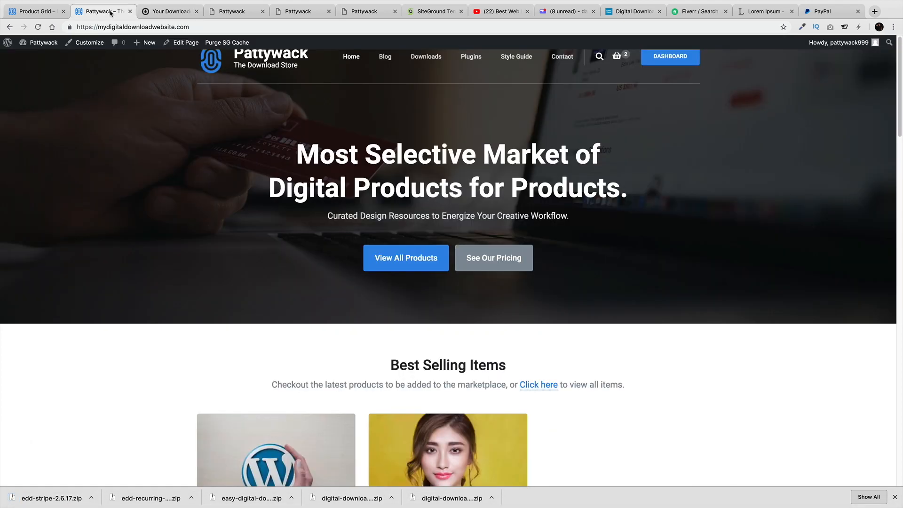
# Upload edd-stripe-2.6.17.zip from the Desktop as a new plugin, install it and activate it
pyautogui.click(52, 55)
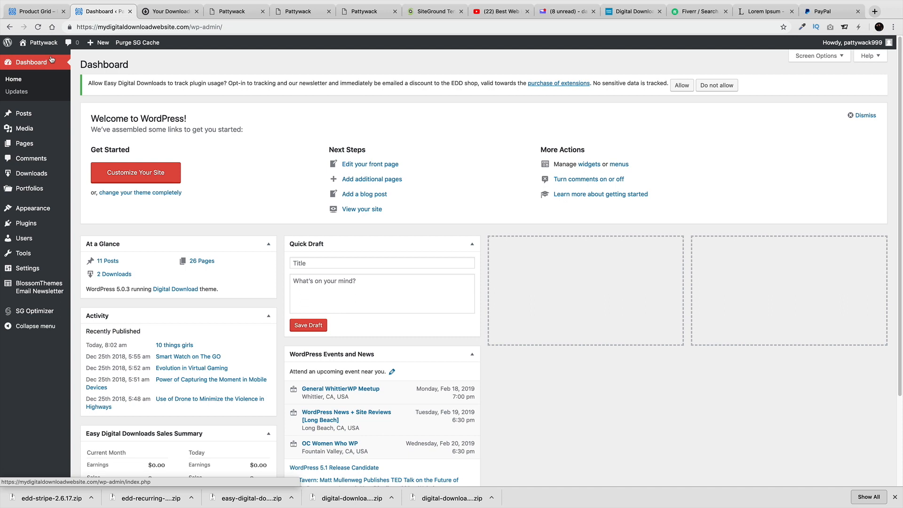
pyautogui.moveTo(56, 227)
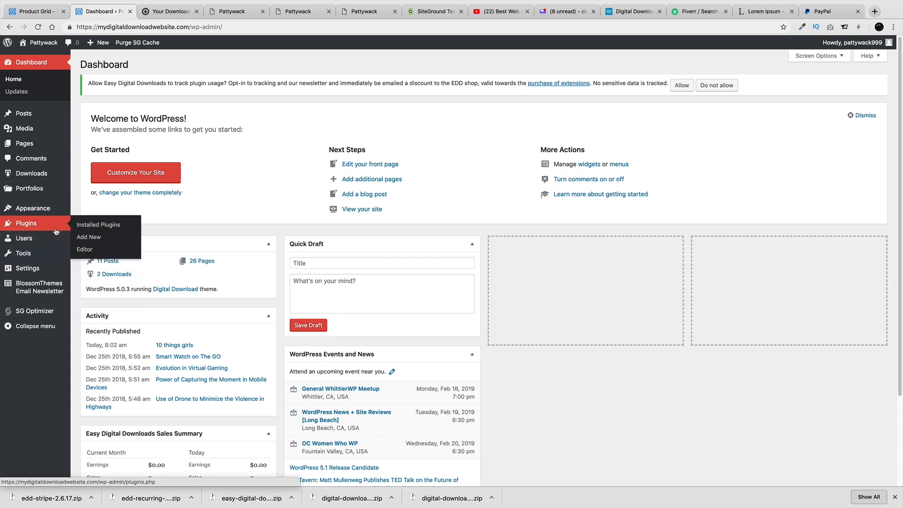
pyautogui.click(98, 241)
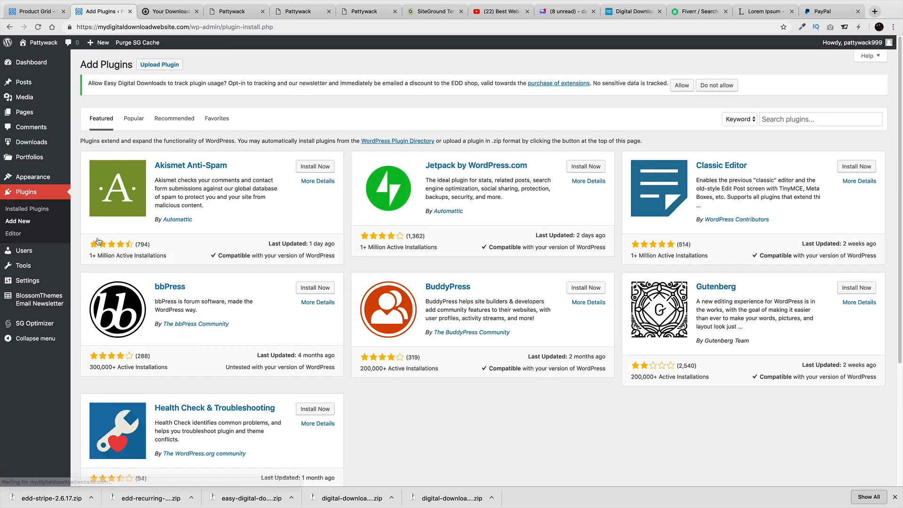
pyautogui.click(175, 66)
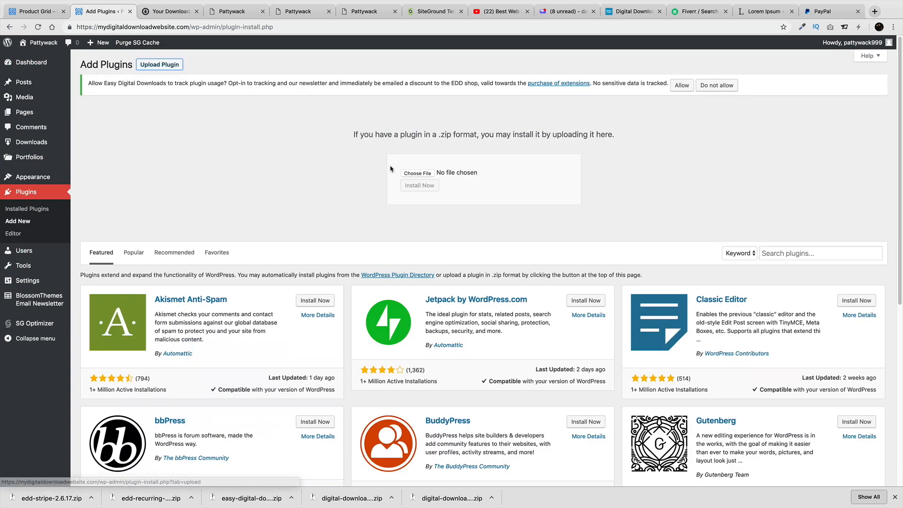
pyautogui.click(414, 172)
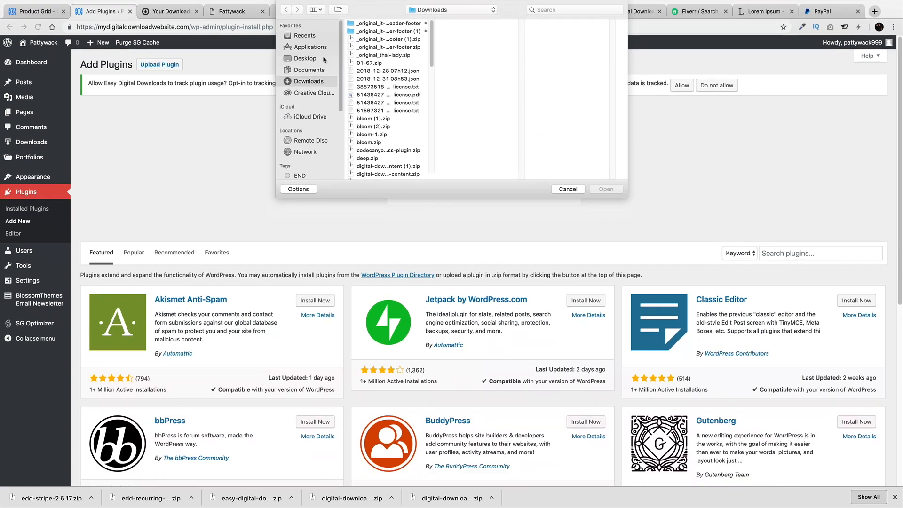
pyautogui.click(324, 60)
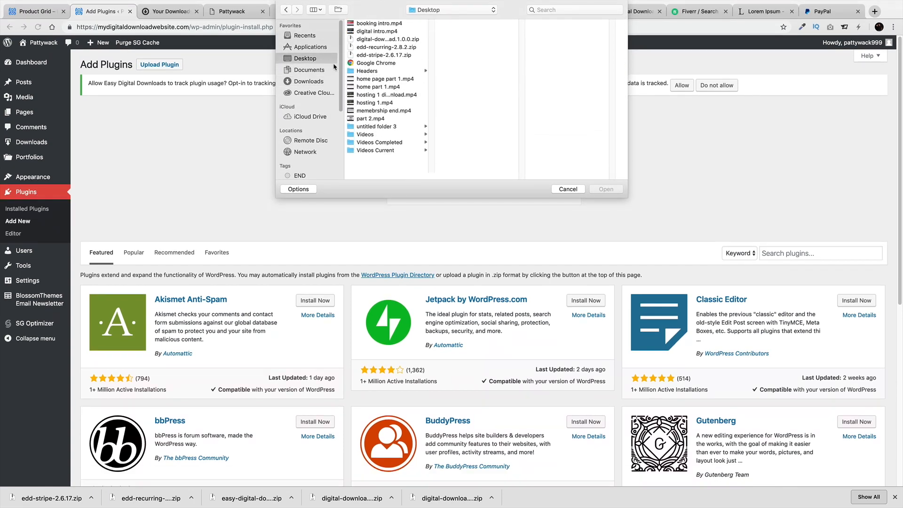
pyautogui.doubleClick(384, 55)
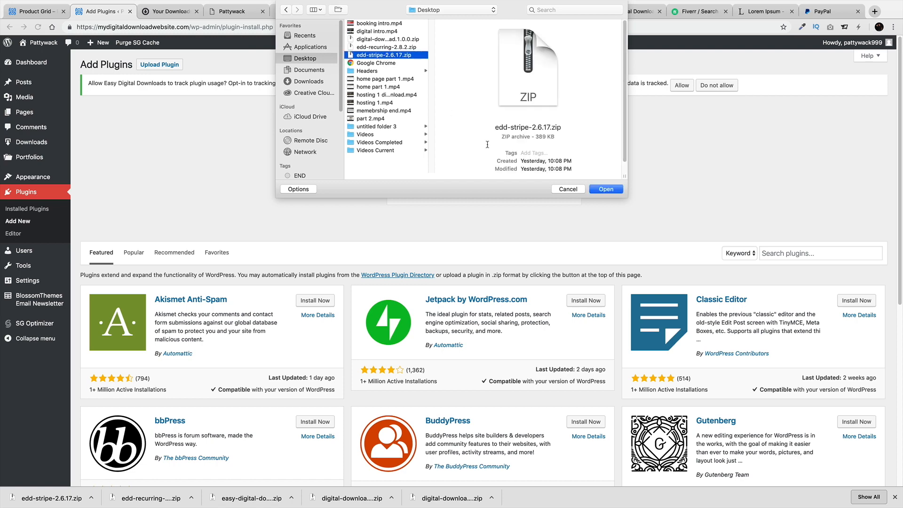
pyautogui.click(431, 186)
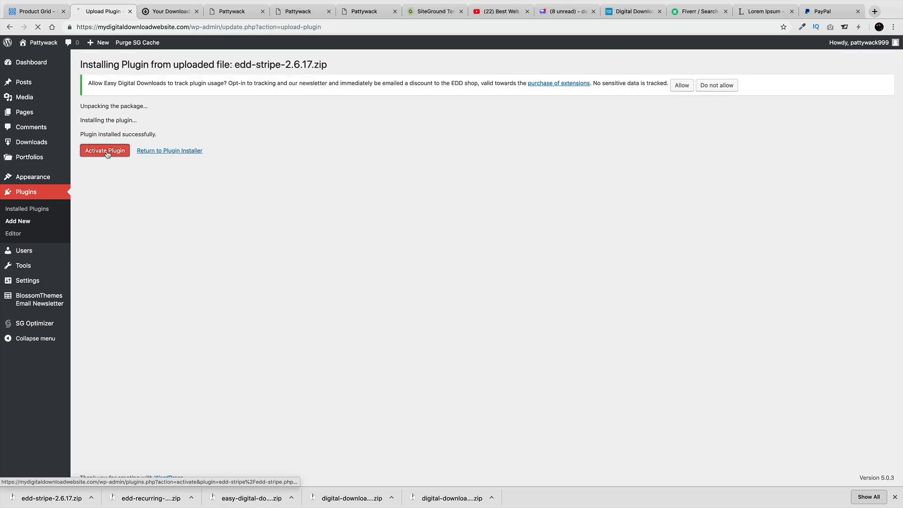
pyautogui.click(106, 151)
pyautogui.click(234, 12)
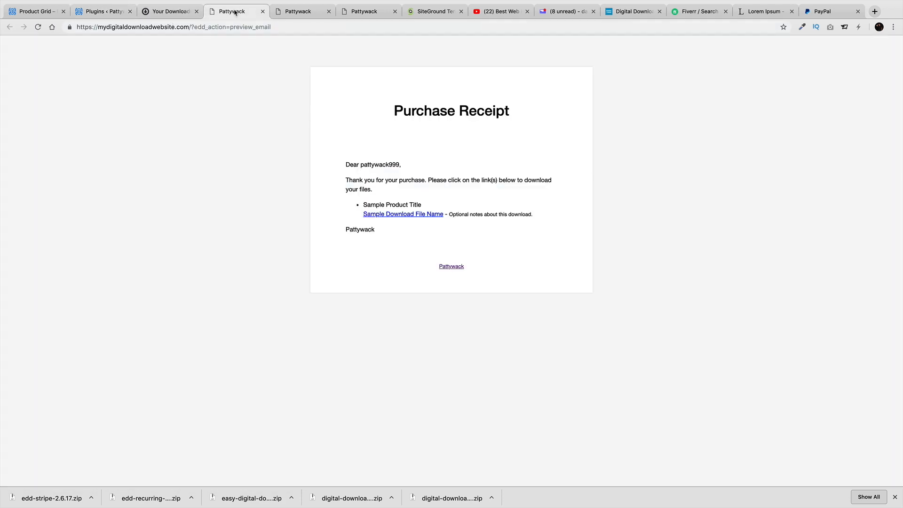
# Open stripe.com in its own tab and go to the Stripe account Dashboard
pyautogui.click(241, 27)
pyautogui.write('stripe.com')
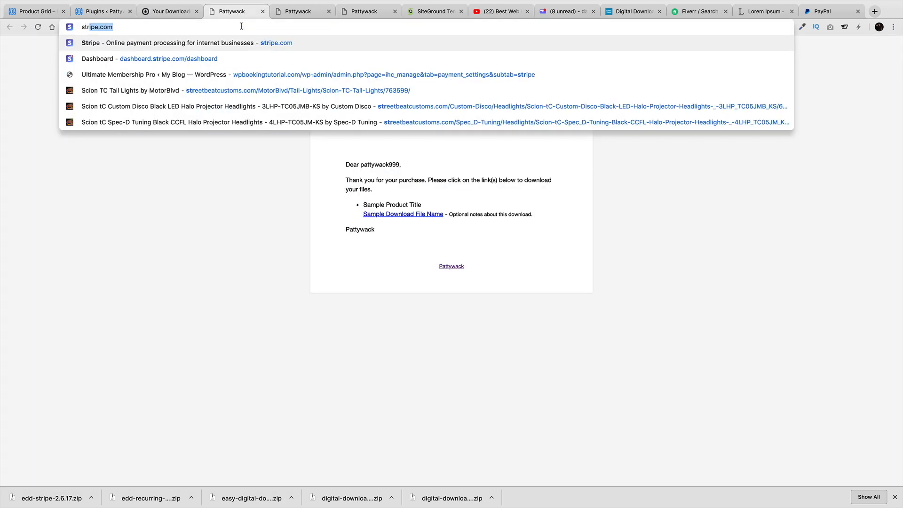
pyautogui.press('Return')
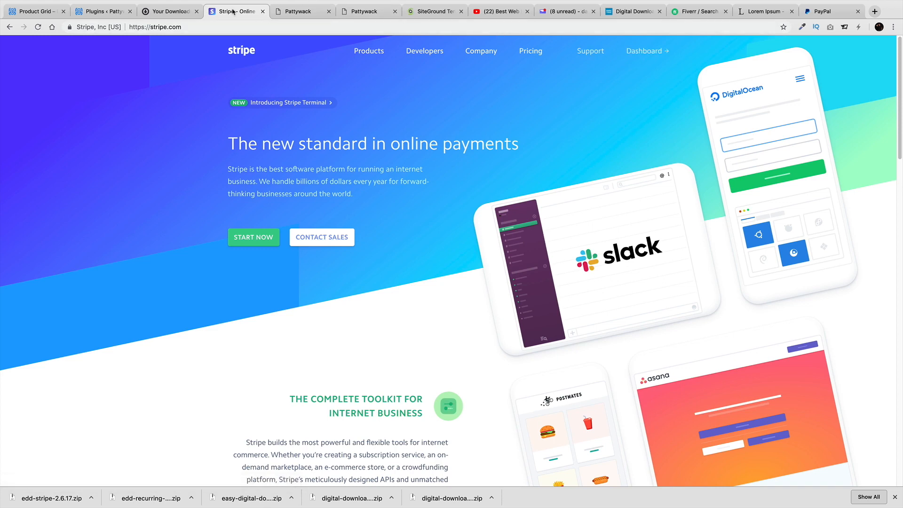
pyautogui.moveTo(233, 10); pyautogui.dragTo(194, 10)
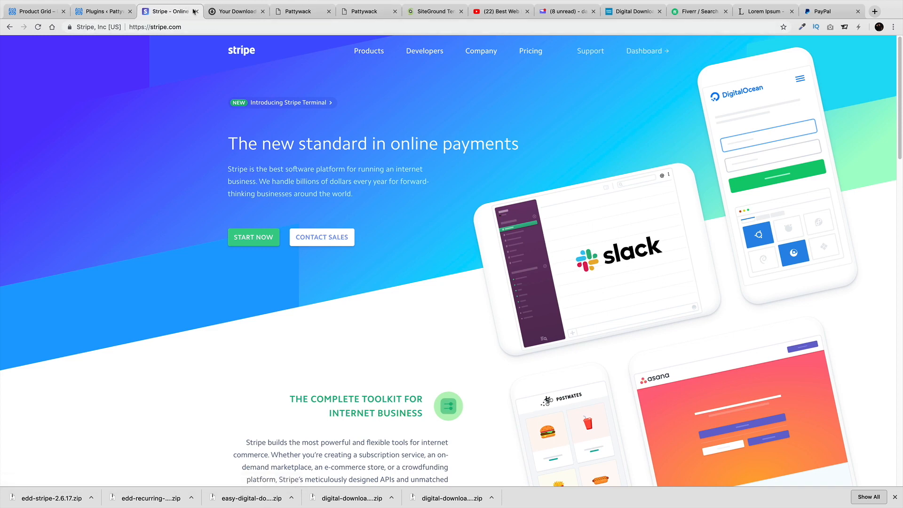
pyautogui.click(645, 53)
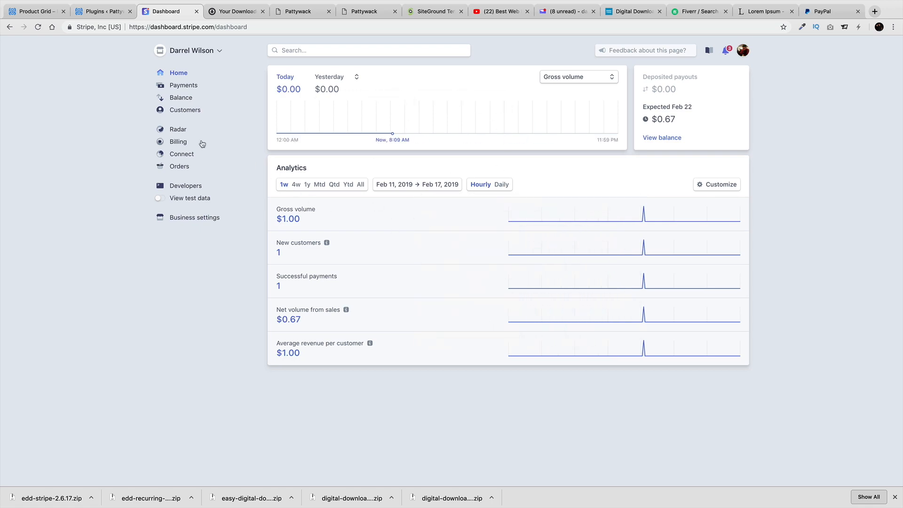
pyautogui.click(114, 13)
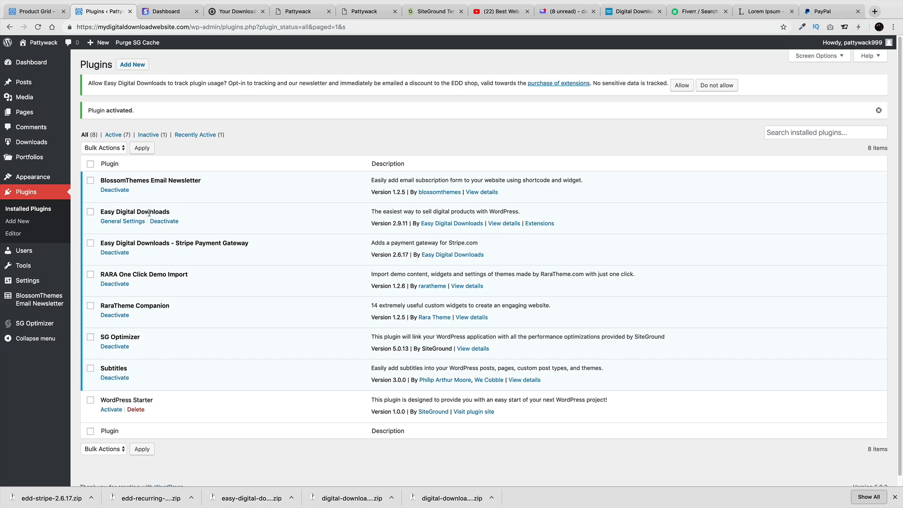
# Try uploading and installing edd-stripe-2.6.17.zip again; it fails as already installed
pyautogui.click(130, 65)
pyautogui.click(159, 65)
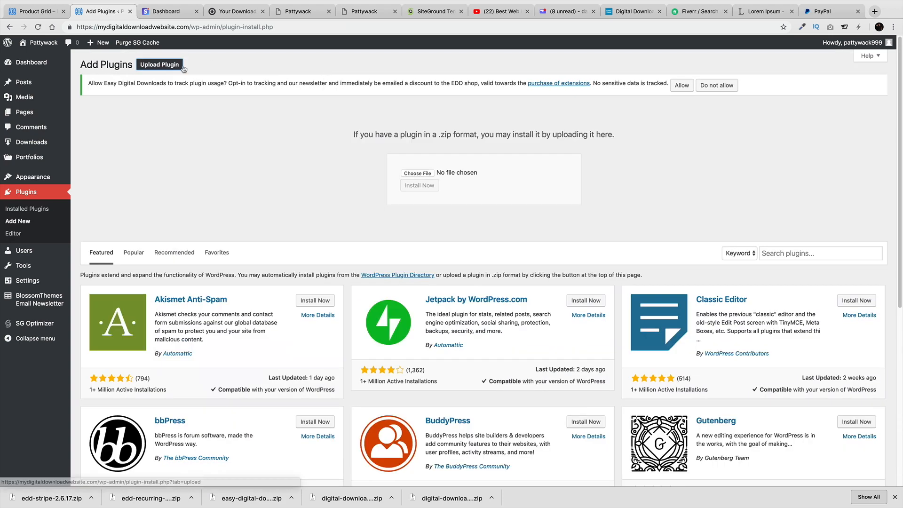
pyautogui.click(417, 174)
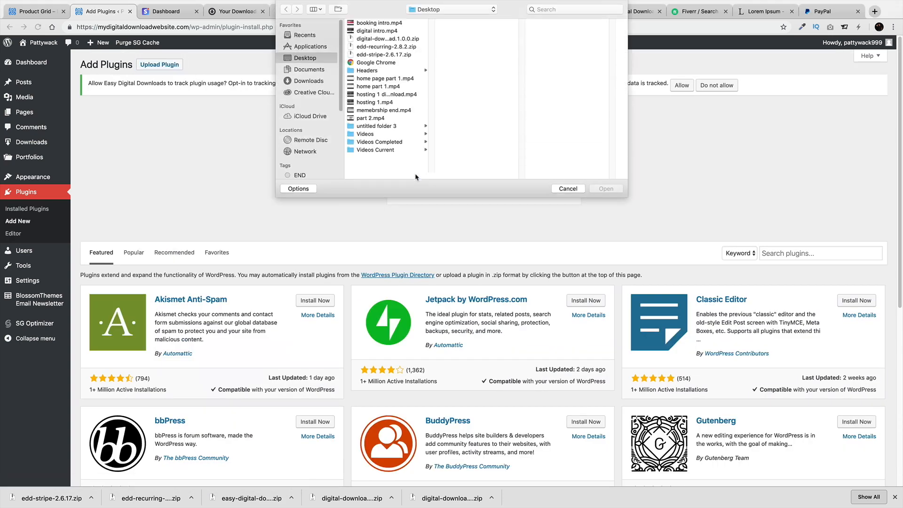
pyautogui.click(384, 55)
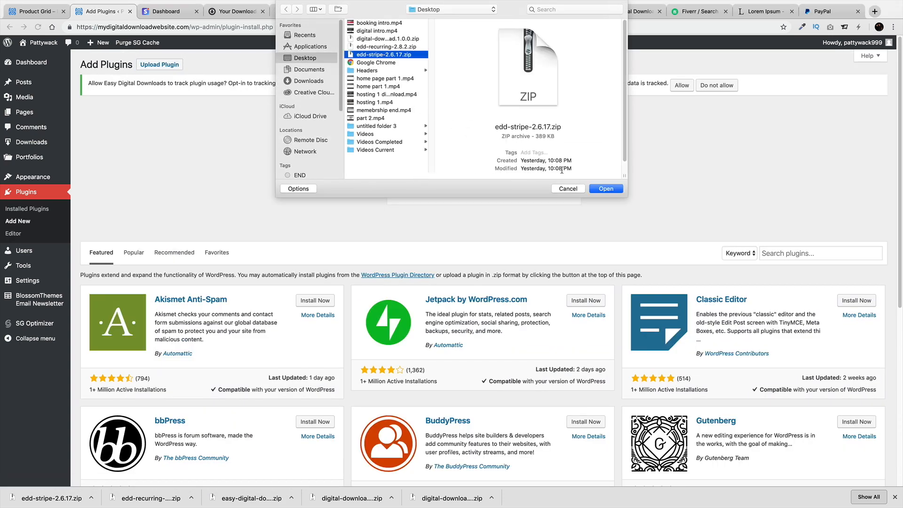
pyautogui.click(605, 188)
pyautogui.click(419, 186)
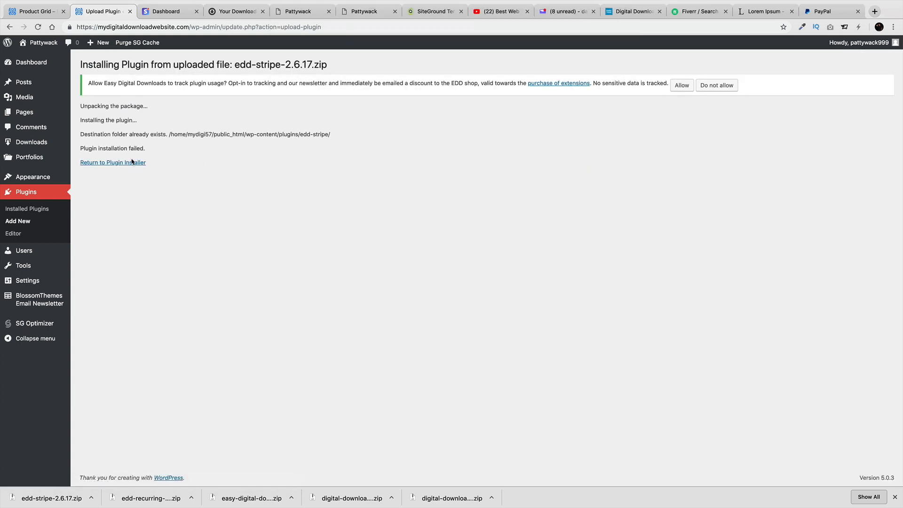
# Return to Installed Plugins and open the Downloads > Settings general page
pyautogui.click(138, 161)
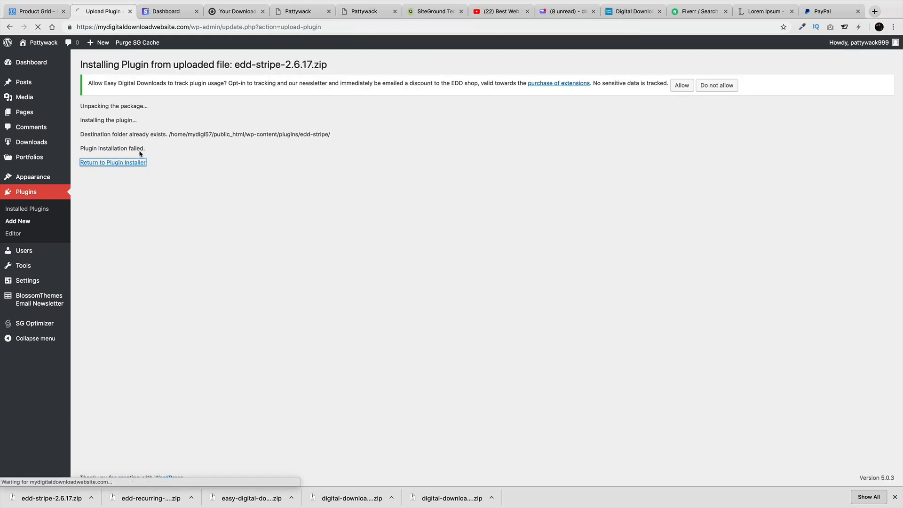
pyautogui.click(45, 210)
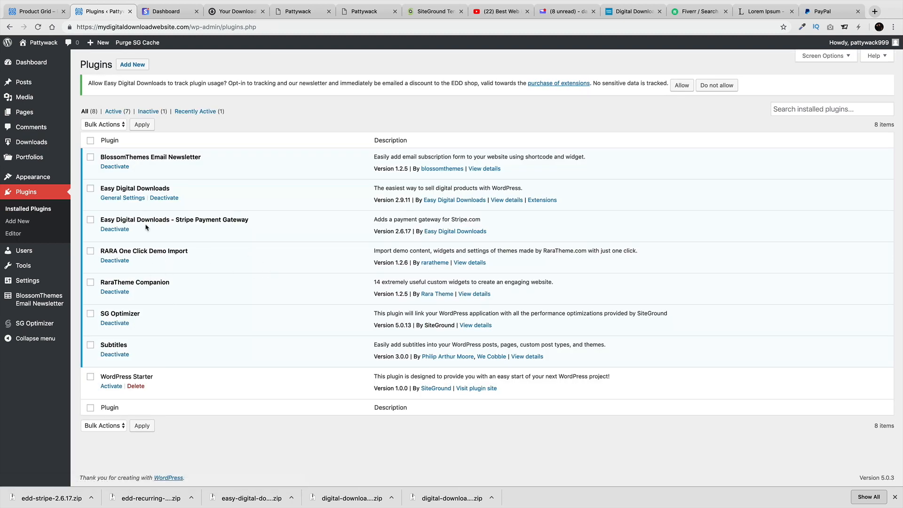
pyautogui.moveTo(47, 142)
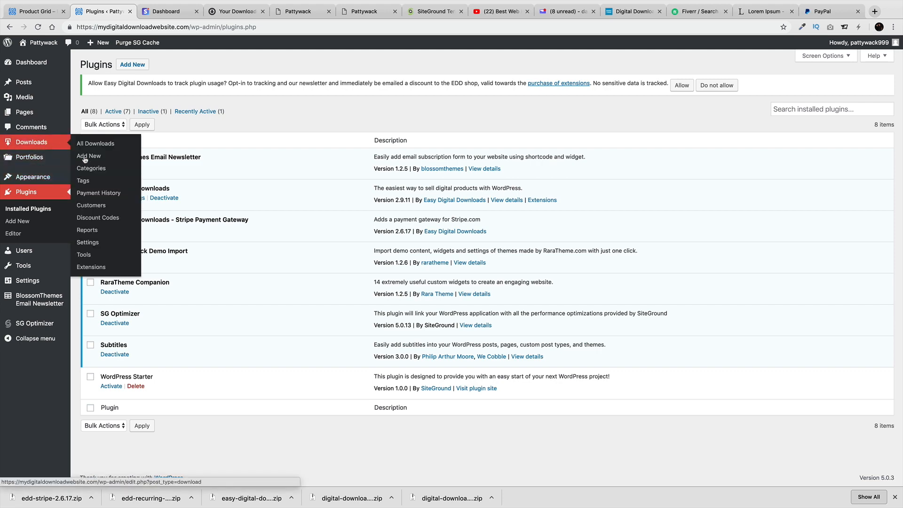
pyautogui.click(87, 242)
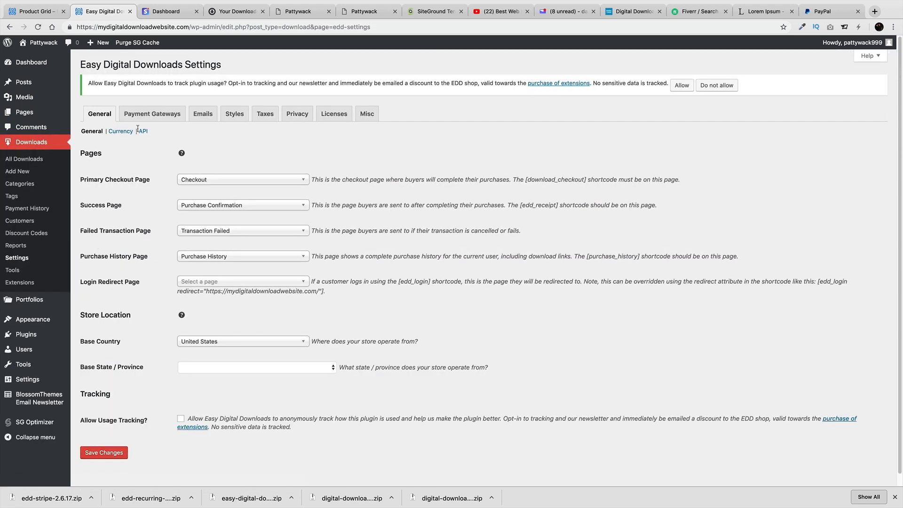
# Enable Stripe as a payment gateway and save the gateway settings
pyautogui.click(151, 118)
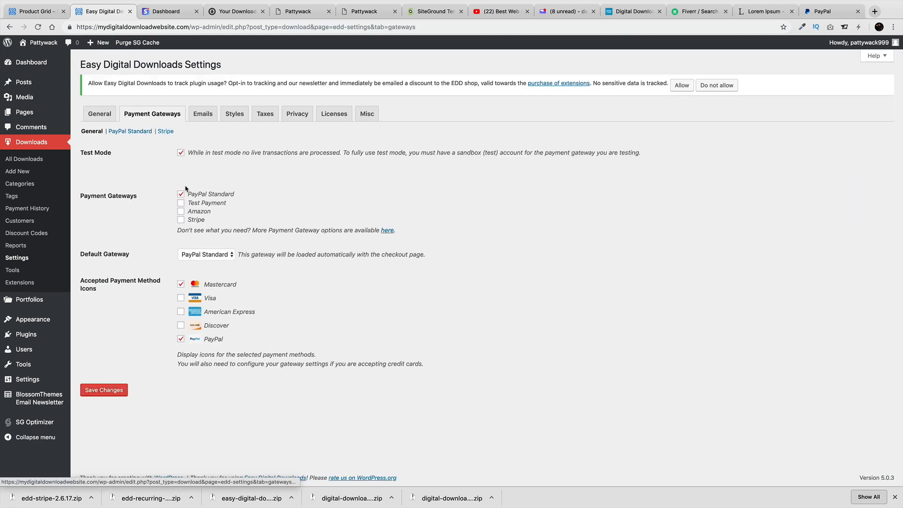
pyautogui.click(180, 220)
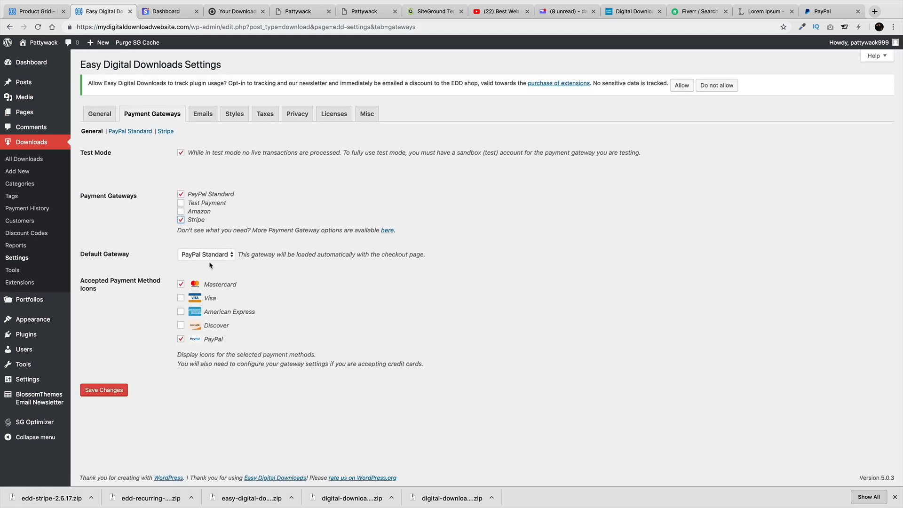
pyautogui.click(123, 390)
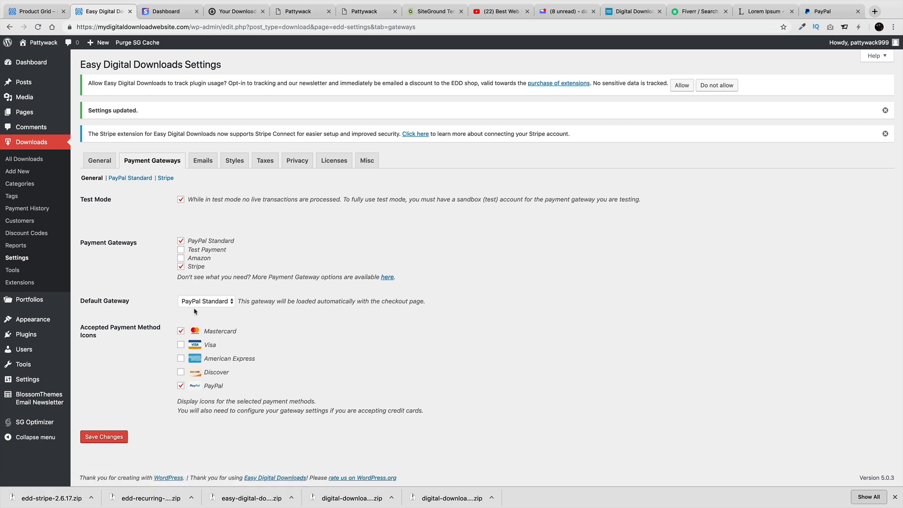
# Make Stripe the default gateway with Visa, American Express and Discover icons, then reveal Stripe's API key fields
pyautogui.click(196, 304)
pyautogui.click(189, 324)
pyautogui.click(181, 344)
pyautogui.click(181, 358)
pyautogui.click(180, 372)
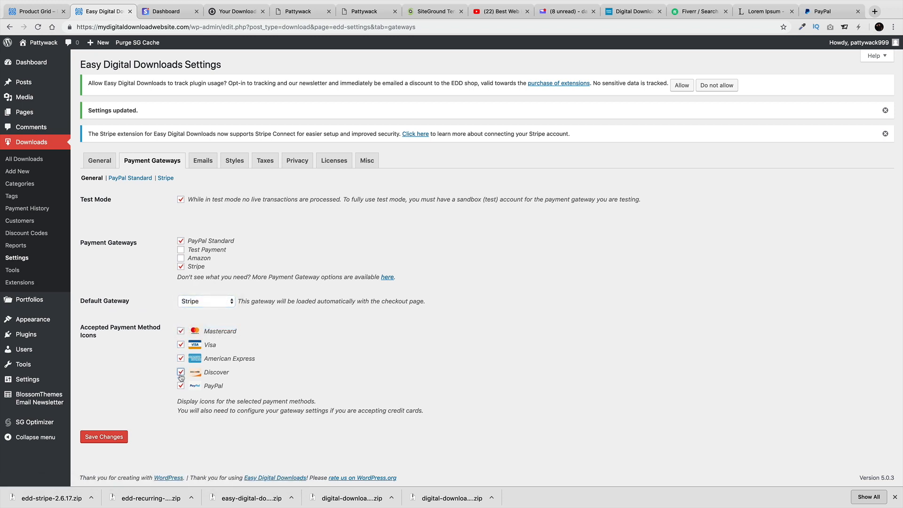
pyautogui.click(113, 433)
pyautogui.click(166, 178)
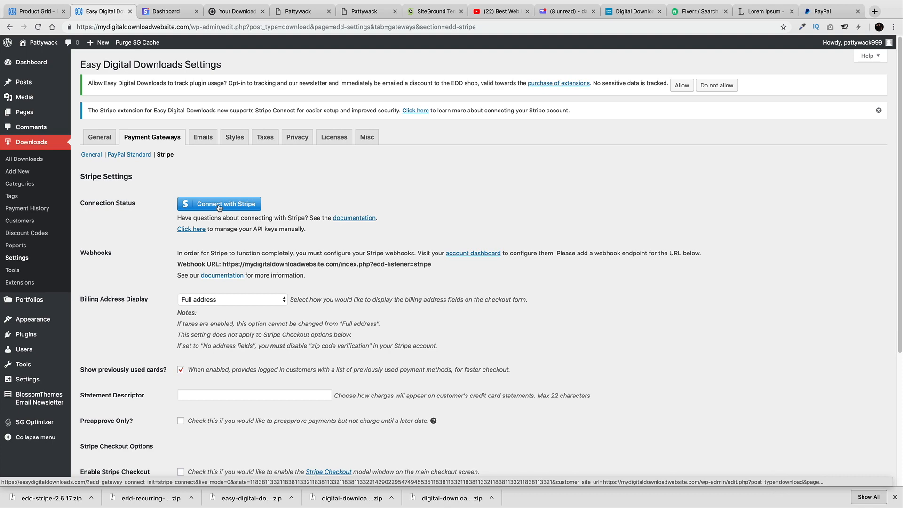
pyautogui.click(201, 231)
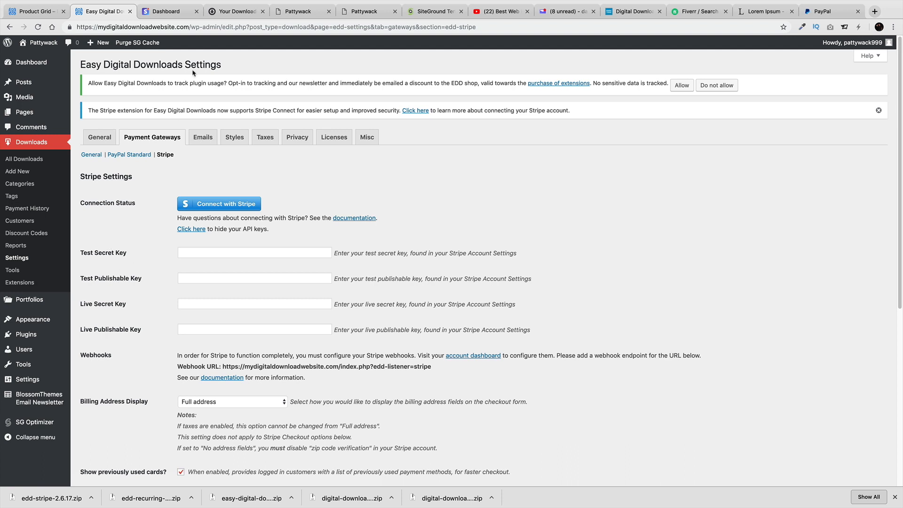
# Switch the Stripe dashboard to test data and open Developers > API keys
pyautogui.click(175, 13)
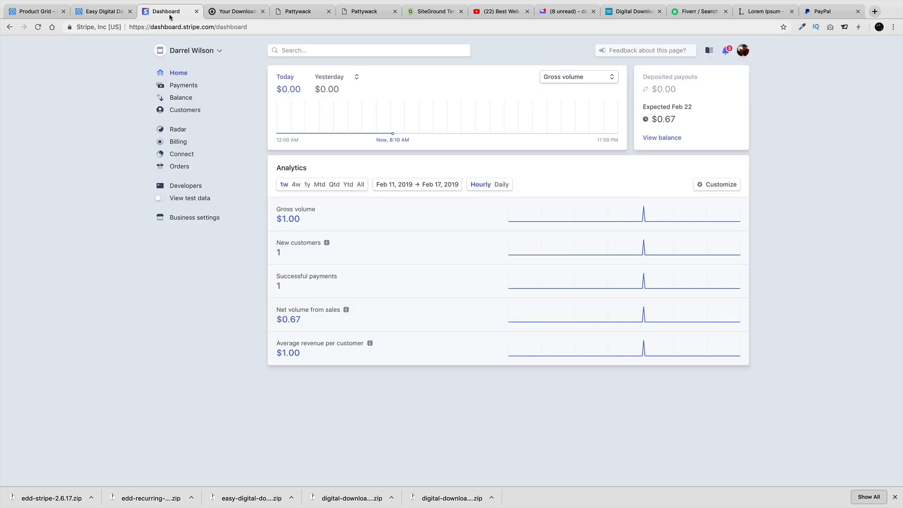
pyautogui.click(171, 199)
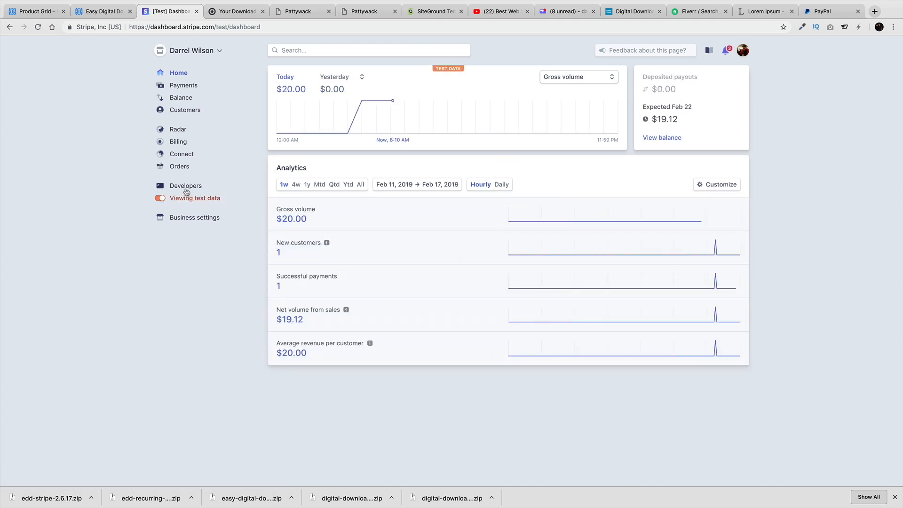
pyautogui.click(185, 186)
pyautogui.click(186, 198)
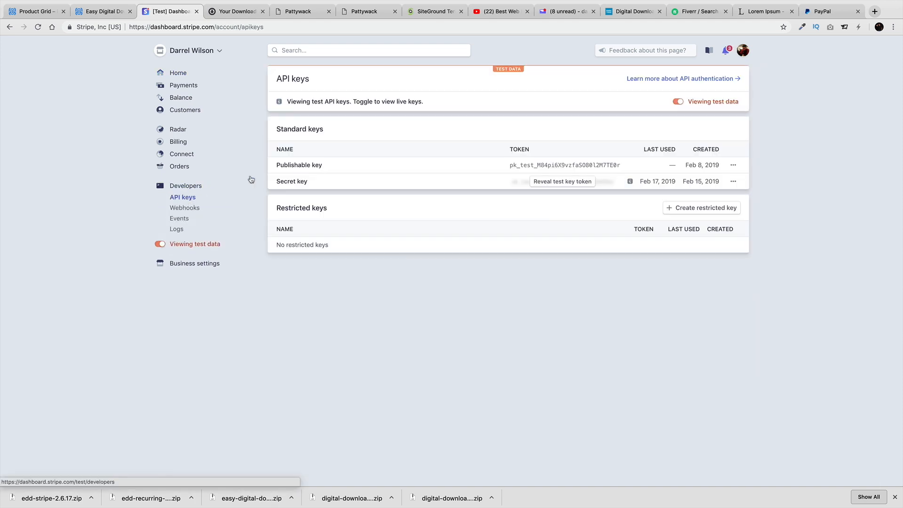
# Copy Stripe's test publishable key into EDD's Test Publishable Key field
pyautogui.click(563, 181)
pyautogui.doubleClick(562, 165)
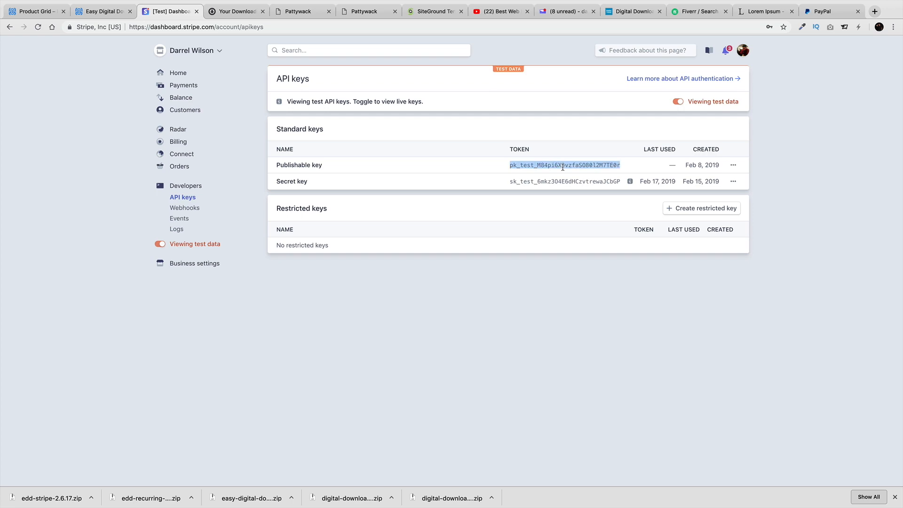
pyautogui.rightClick(563, 166)
pyautogui.click(576, 184)
pyautogui.click(99, 11)
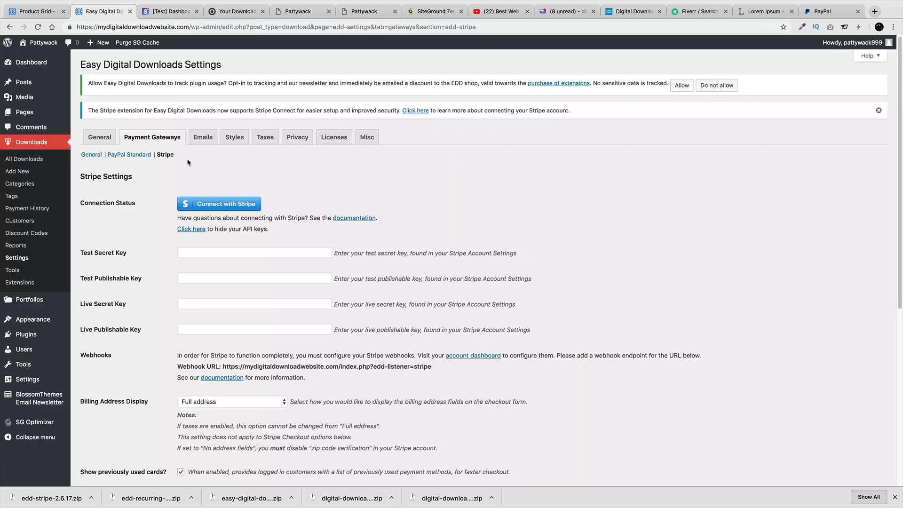
pyautogui.click(197, 278)
pyautogui.rightClick(194, 278)
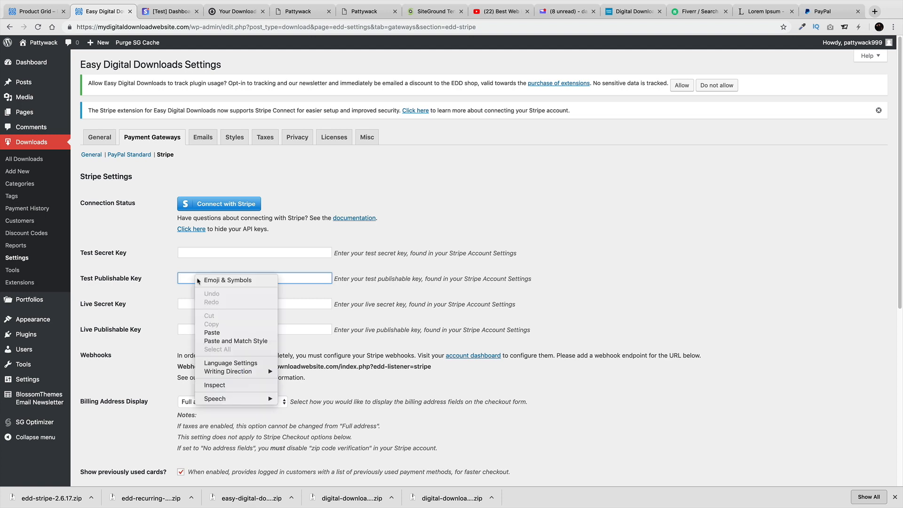
pyautogui.click(212, 331)
# Copy Stripe's test secret key into EDD's Test Secret Key field
pyautogui.click(171, 12)
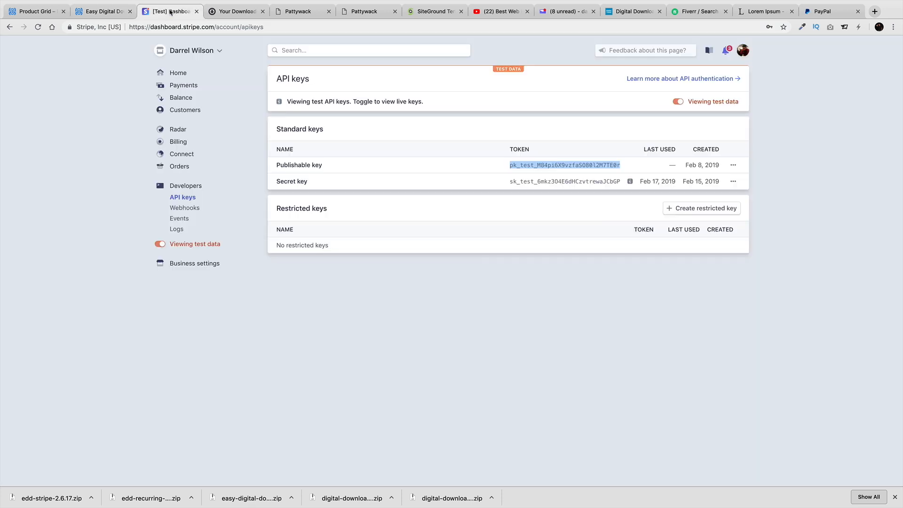
pyautogui.click(528, 179)
pyautogui.rightClick(534, 182)
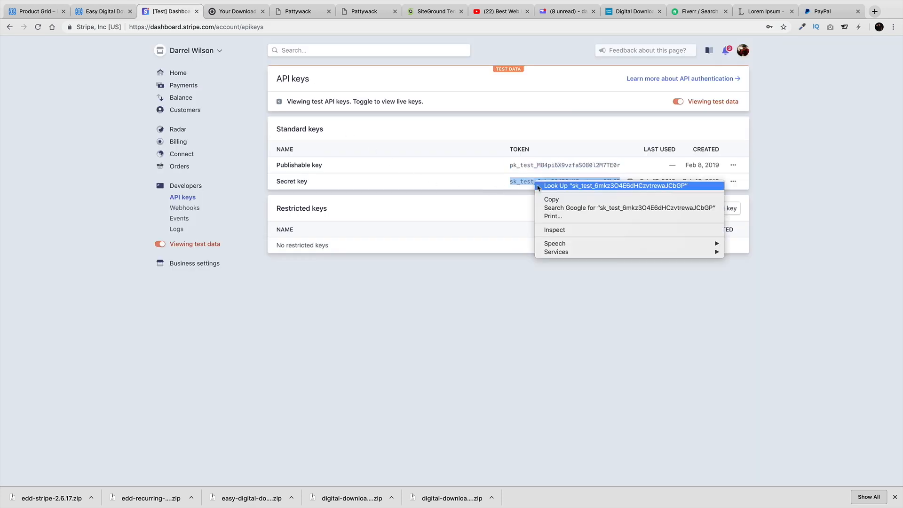
pyautogui.click(545, 200)
pyautogui.click(103, 11)
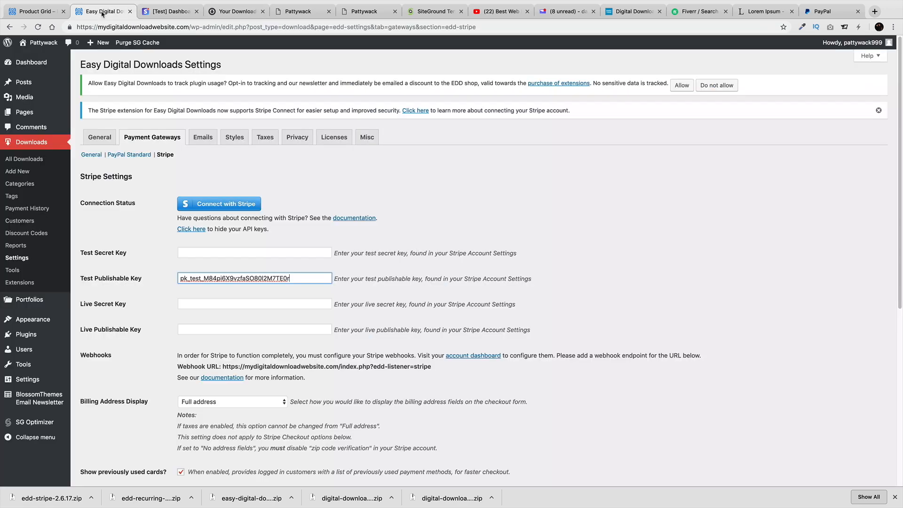
pyautogui.click(203, 253)
pyautogui.rightClick(203, 255)
pyautogui.click(232, 313)
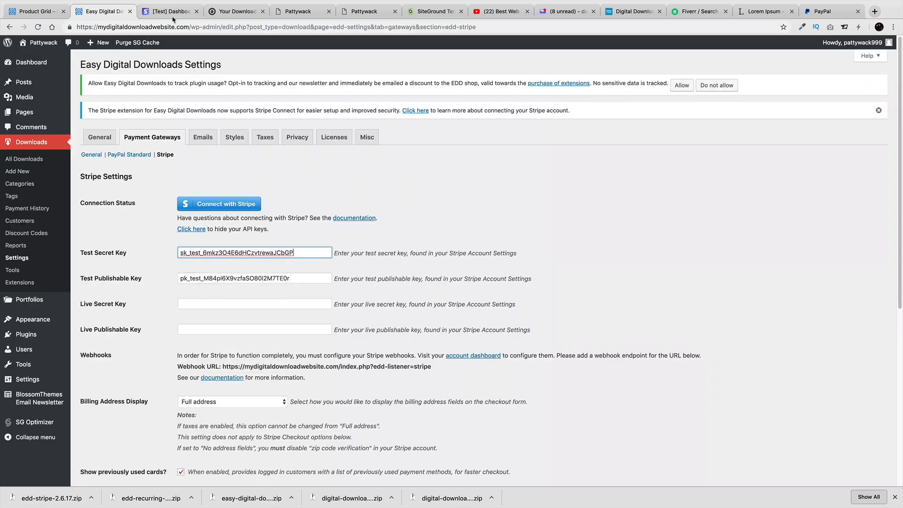
pyautogui.click(162, 11)
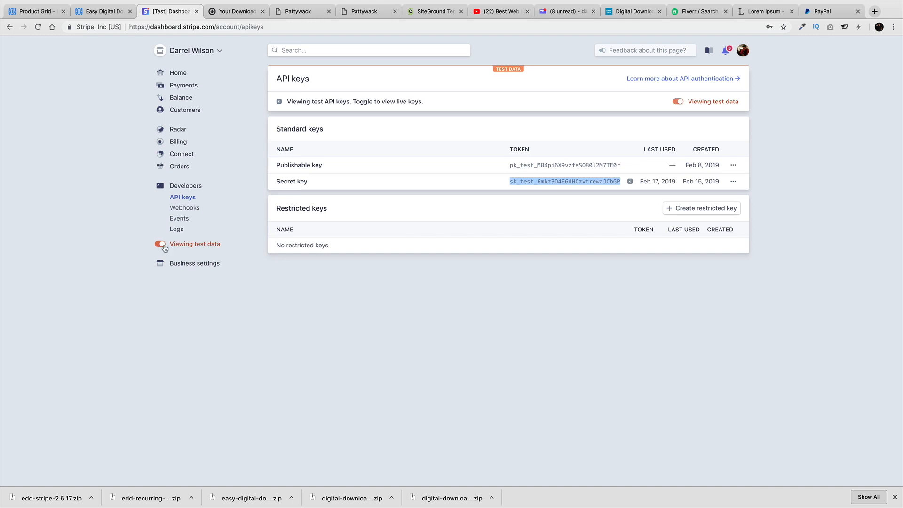
pyautogui.click(186, 189)
# Switch Stripe back to live data, check the live API keys and dashboard home, then return to EDD's Stripe settings
pyautogui.click(160, 243)
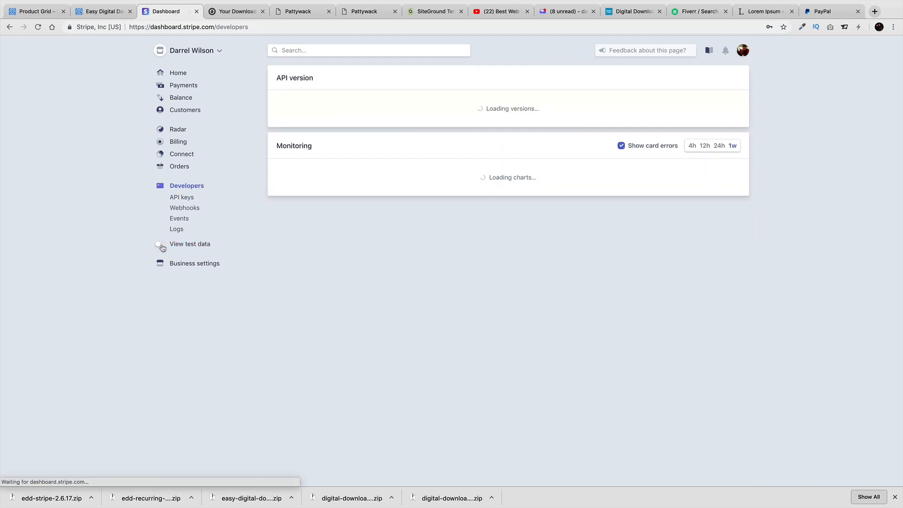
pyautogui.click(184, 198)
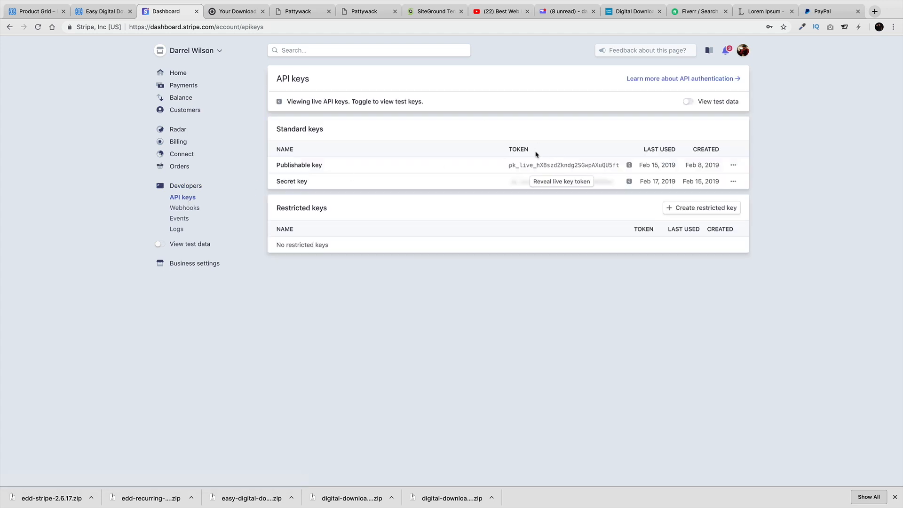
pyautogui.click(101, 11)
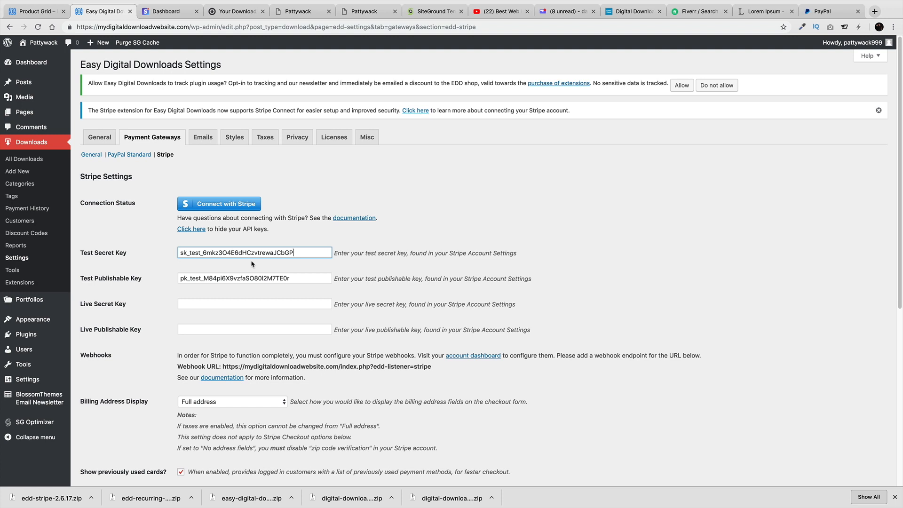
pyautogui.click(150, 14)
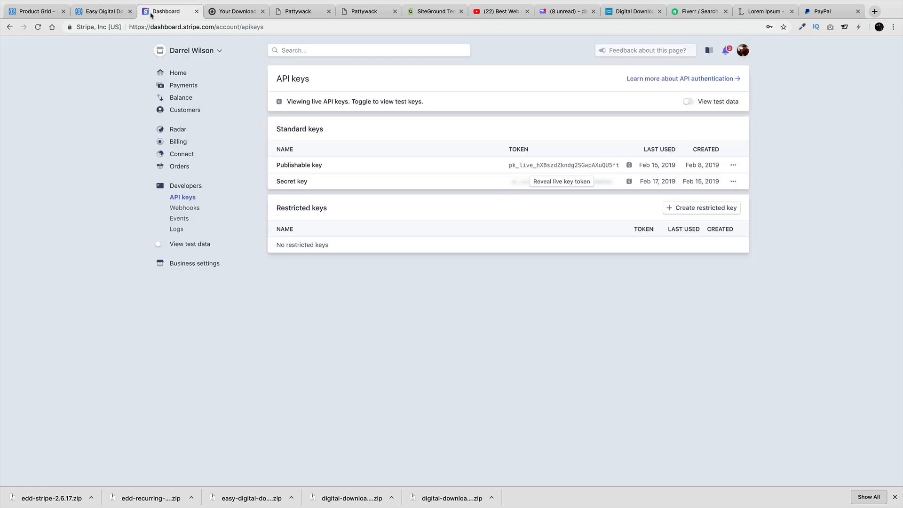
pyautogui.click(178, 73)
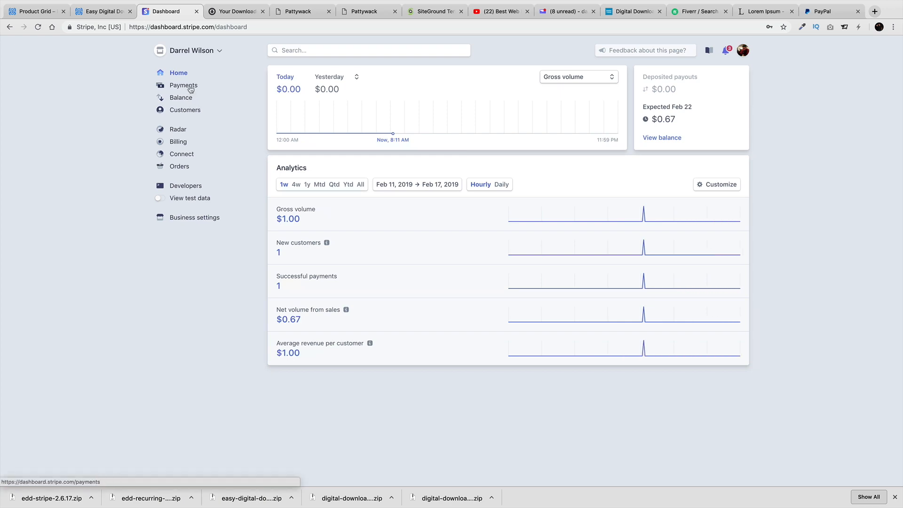
pyautogui.click(118, 12)
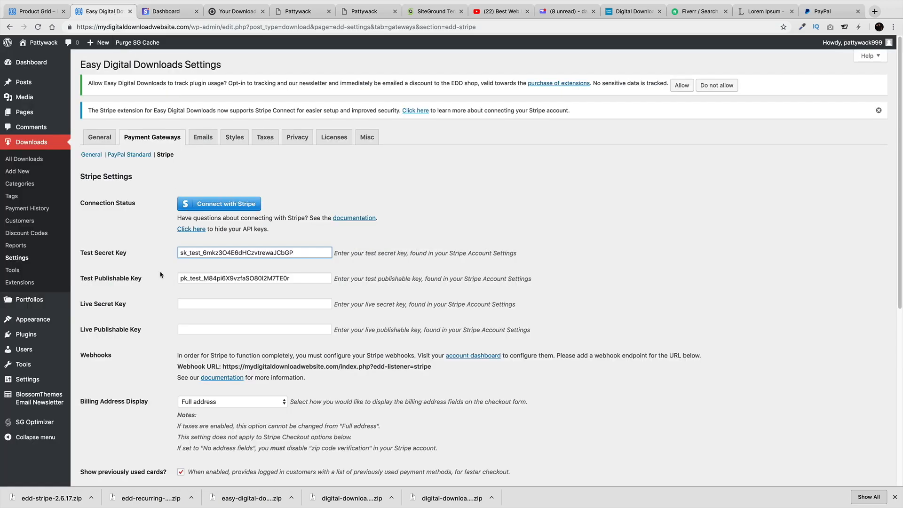
# Save the Stripe settings holding the pasted test keys
pyautogui.scroll(-2, 158, 276)
pyautogui.scroll(-5, 158, 276)
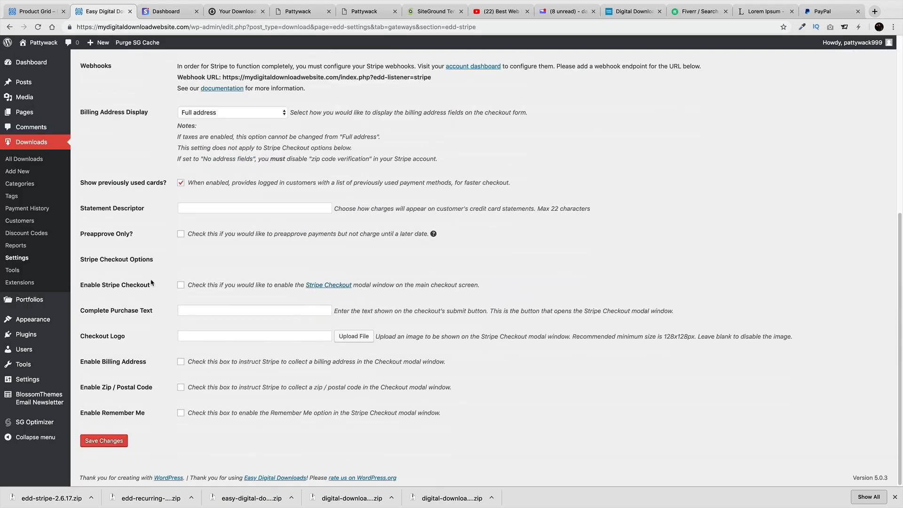
pyautogui.click(104, 440)
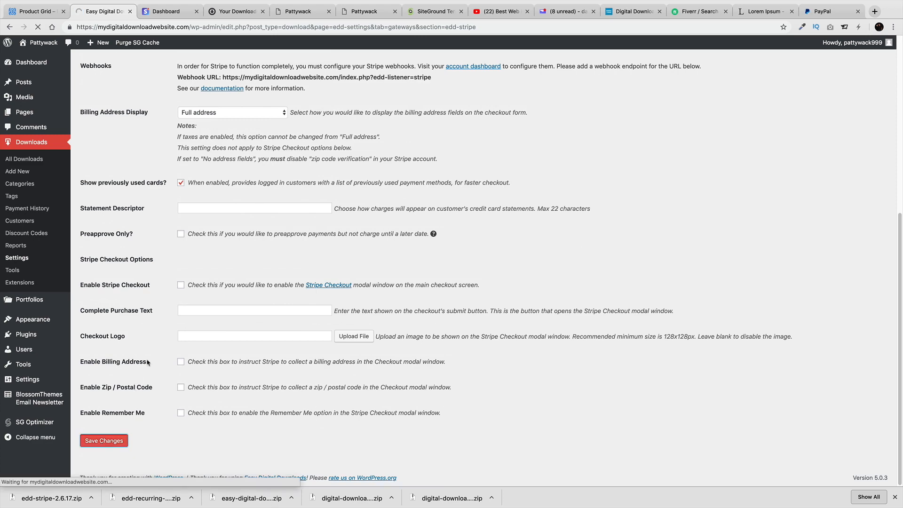
# Enable Stripe Checkout with the blue favicon-3.png as checkout logo and save
pyautogui.click(181, 286)
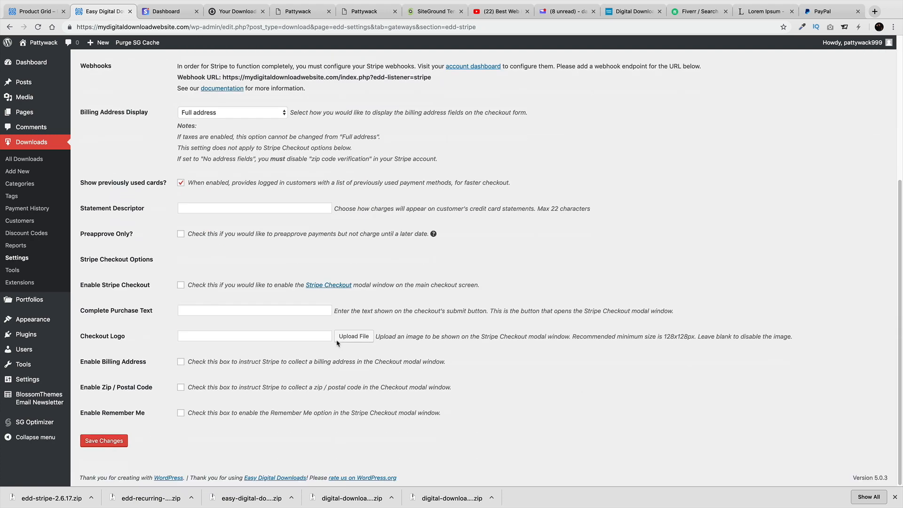
pyautogui.click(181, 286)
pyautogui.click(349, 337)
pyautogui.click(389, 326)
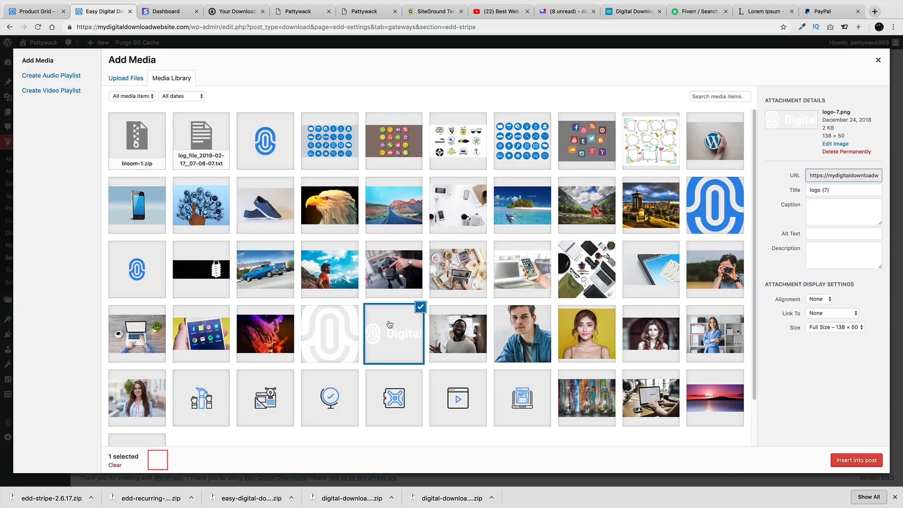
pyautogui.click(727, 216)
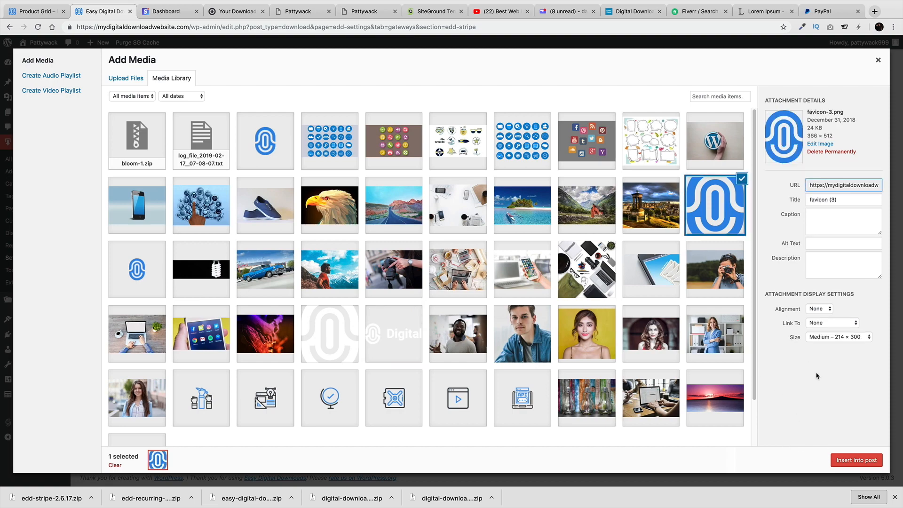
pyautogui.click(860, 459)
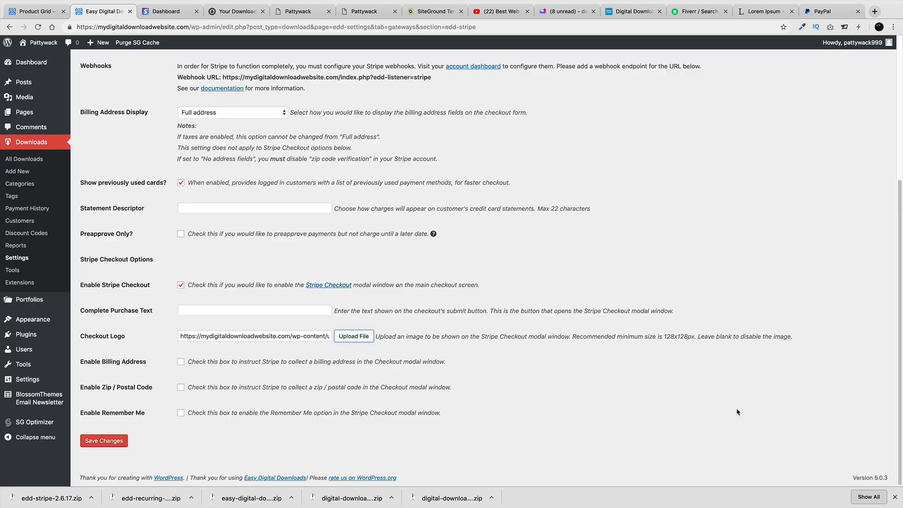
pyautogui.click(117, 441)
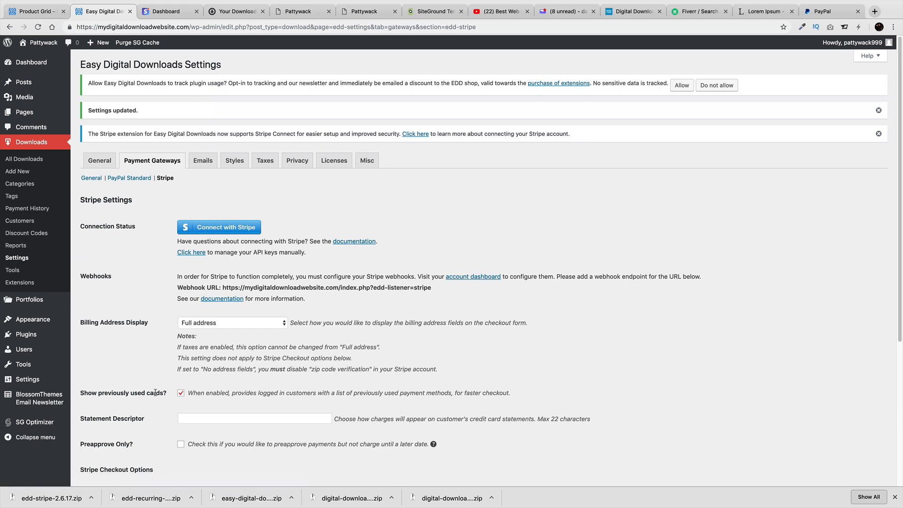
# Show the test and live API key fields, then visit the Pattywack store's home page
pyautogui.scroll(-5, 155, 393)
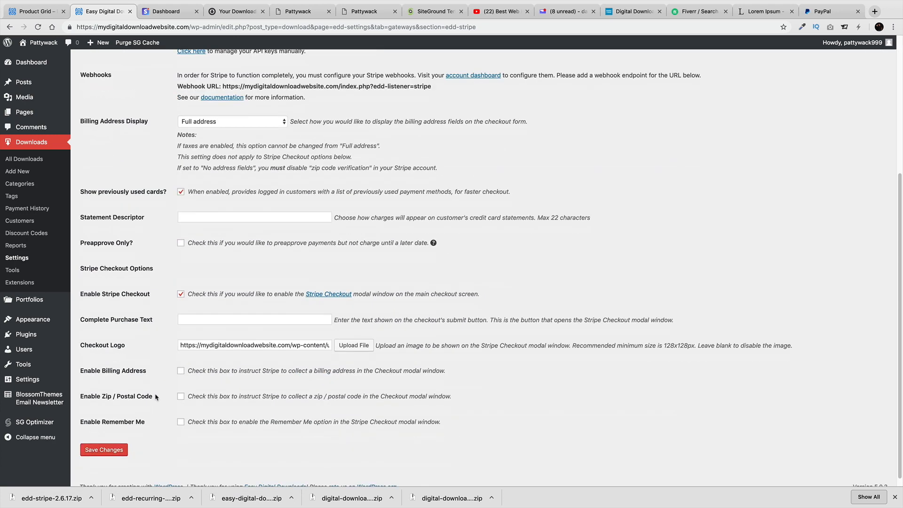
pyautogui.scroll(4, 151, 367)
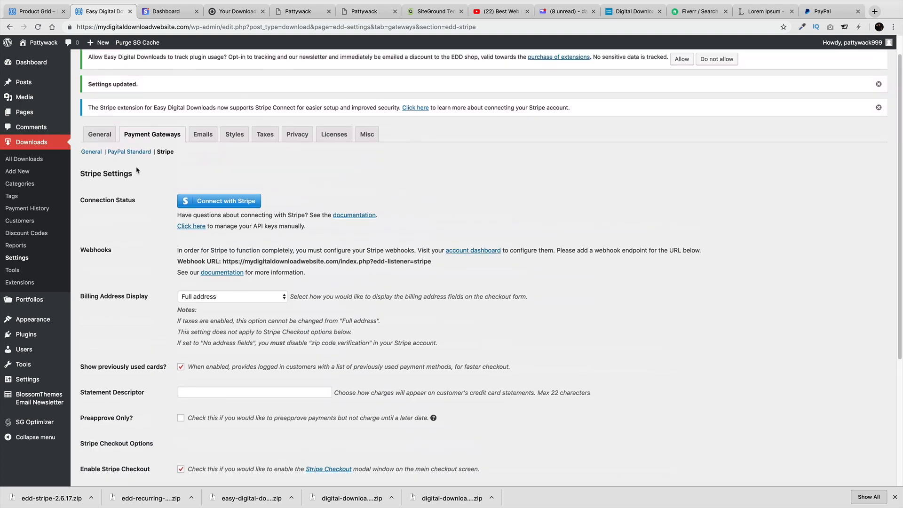
pyautogui.click(190, 226)
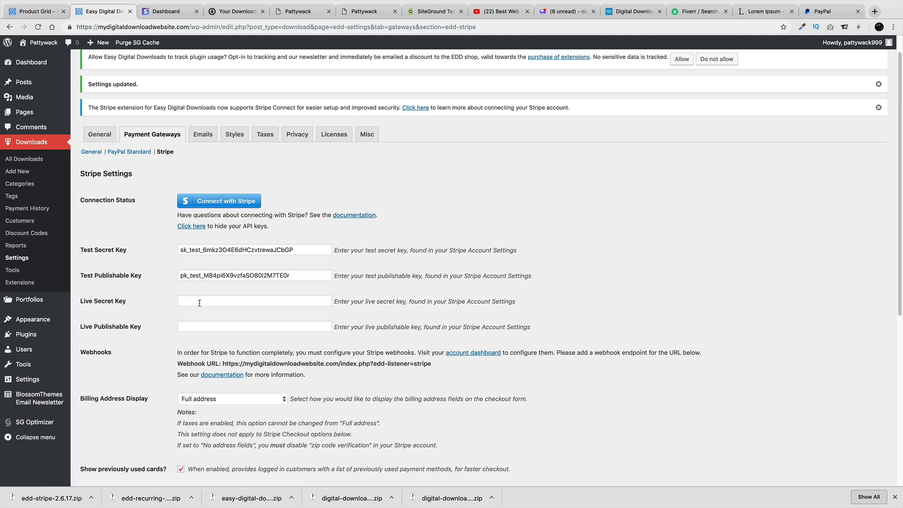
pyautogui.moveTo(43, 44)
pyautogui.click(44, 60)
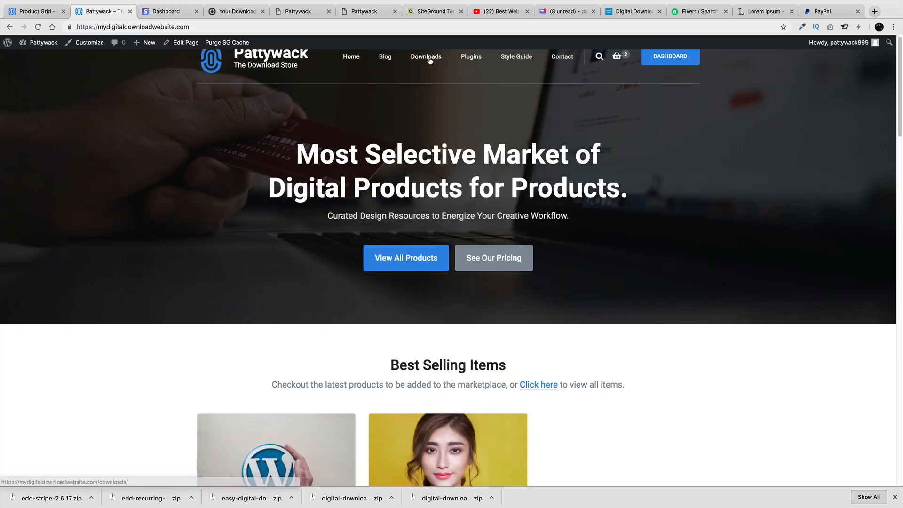
# Check out the two cart items from Downloads and submit the order for card payment
pyautogui.click(429, 60)
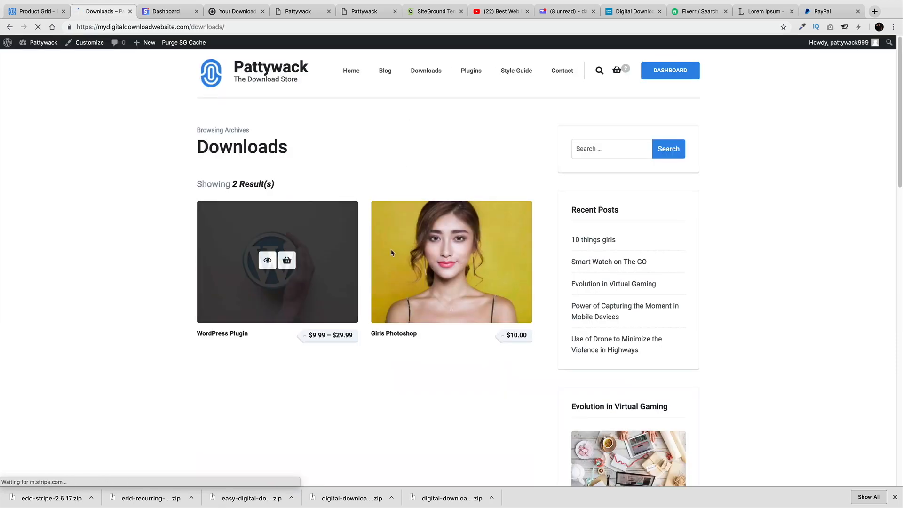
pyautogui.moveTo(468, 265)
pyautogui.moveTo(616, 77)
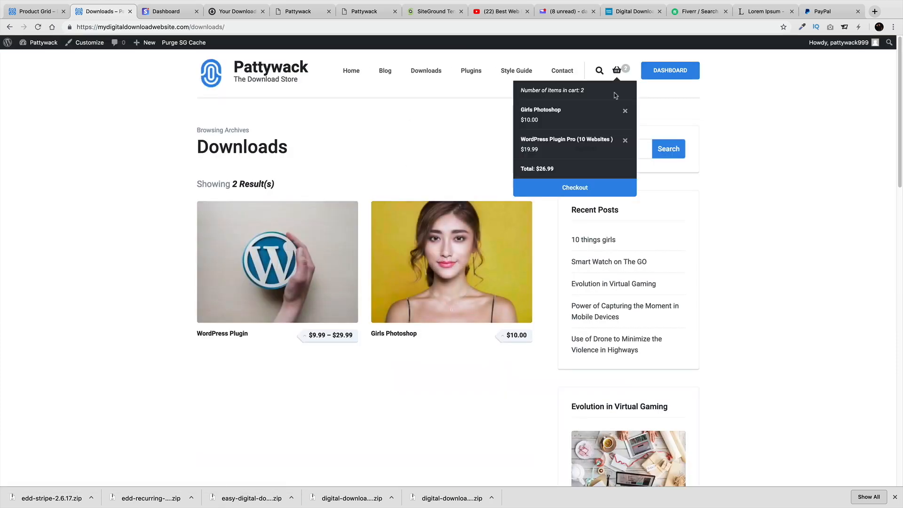
pyautogui.click(579, 188)
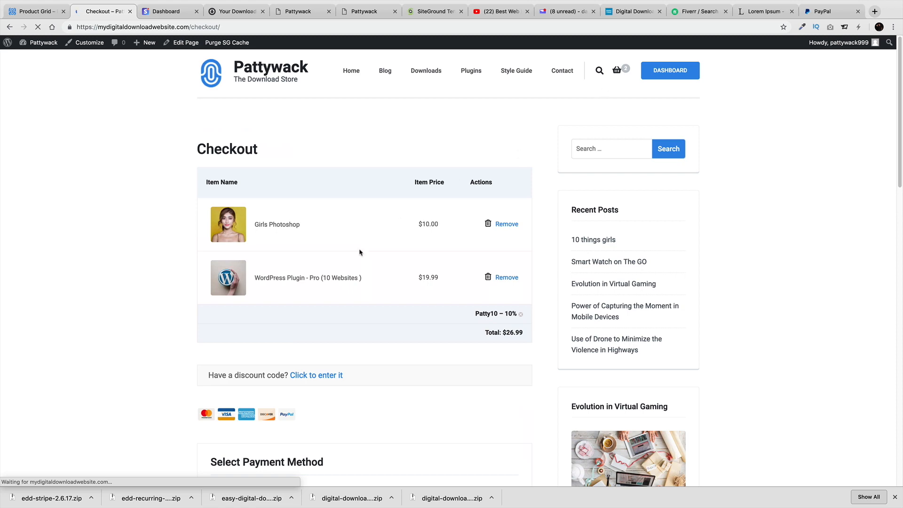
pyautogui.scroll(-1, 349, 280)
pyautogui.scroll(-3, 349, 280)
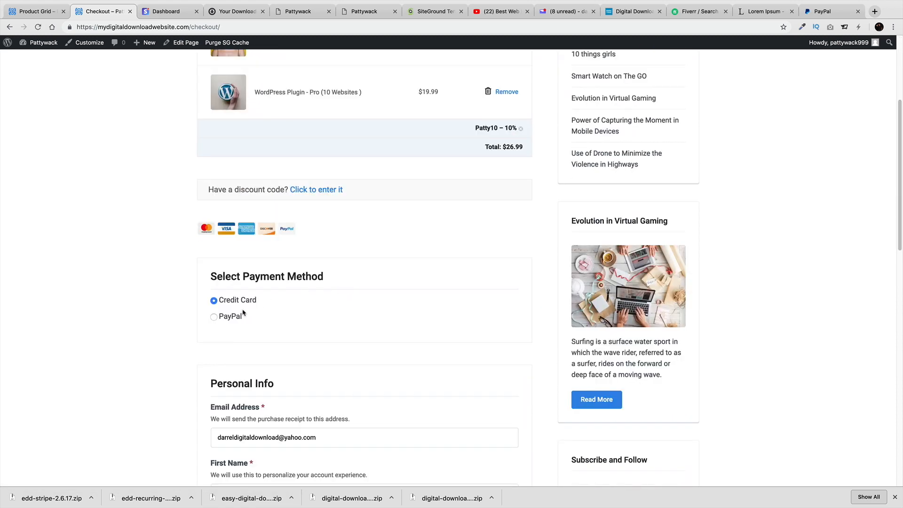
pyautogui.scroll(-4, 290, 316)
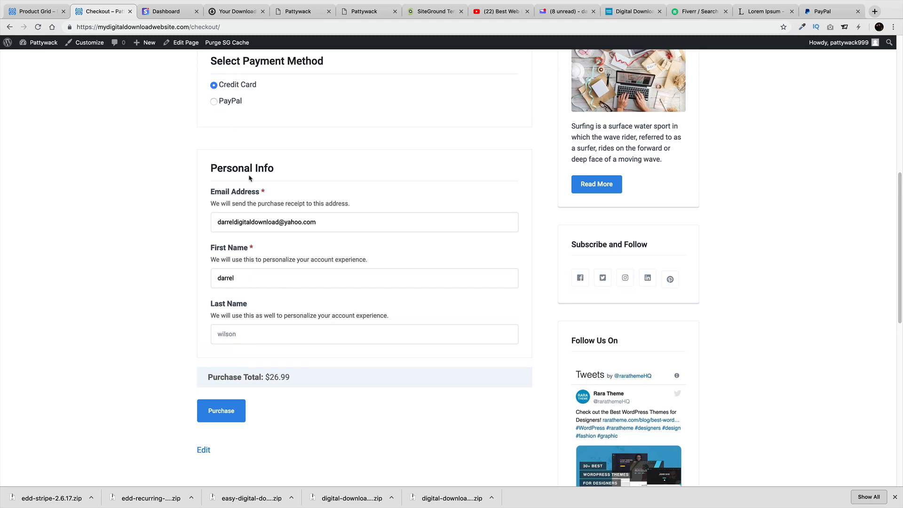
pyautogui.click(330, 336)
pyautogui.click(237, 416)
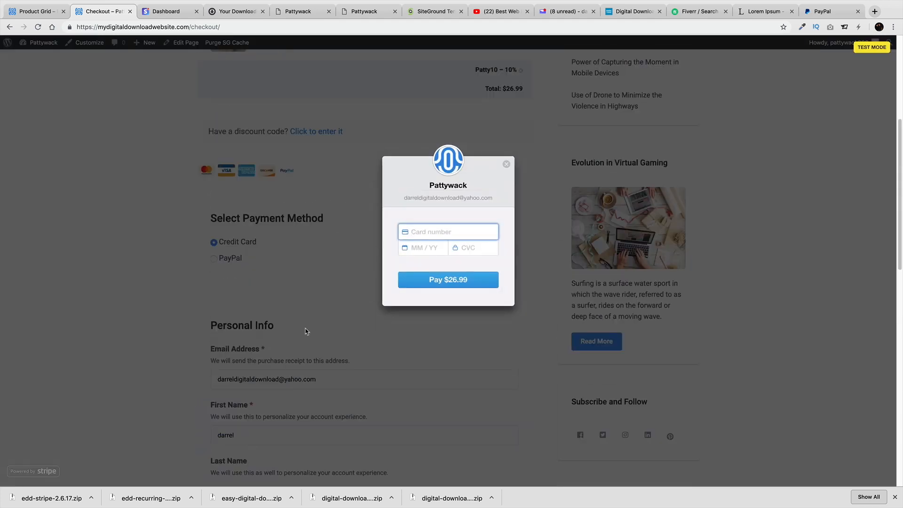
pyautogui.write('4242 4242 4242 4242')
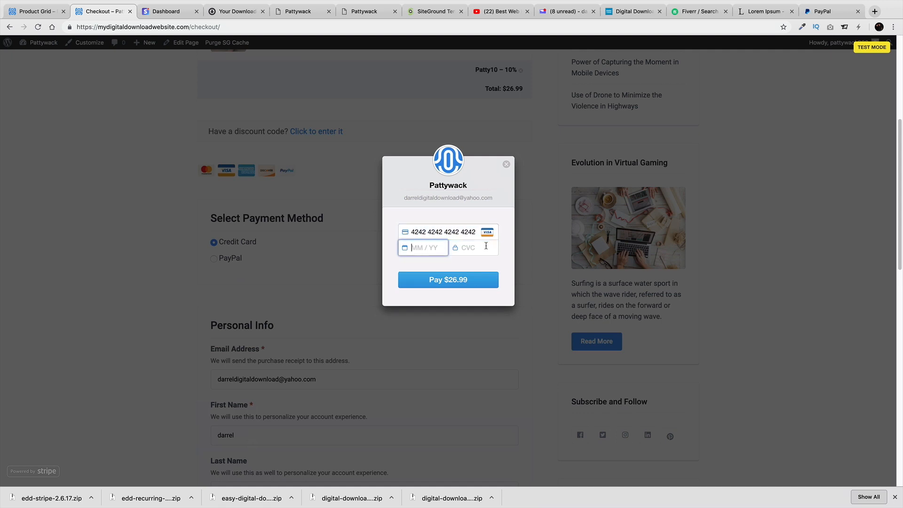
pyautogui.write('10')
pyautogui.click(470, 247)
pyautogui.doubleClick(437, 250)
pyautogui.press('BackSpace')
pyautogui.press('BackSpace')
pyautogui.write('222123')
pyautogui.click(477, 282)
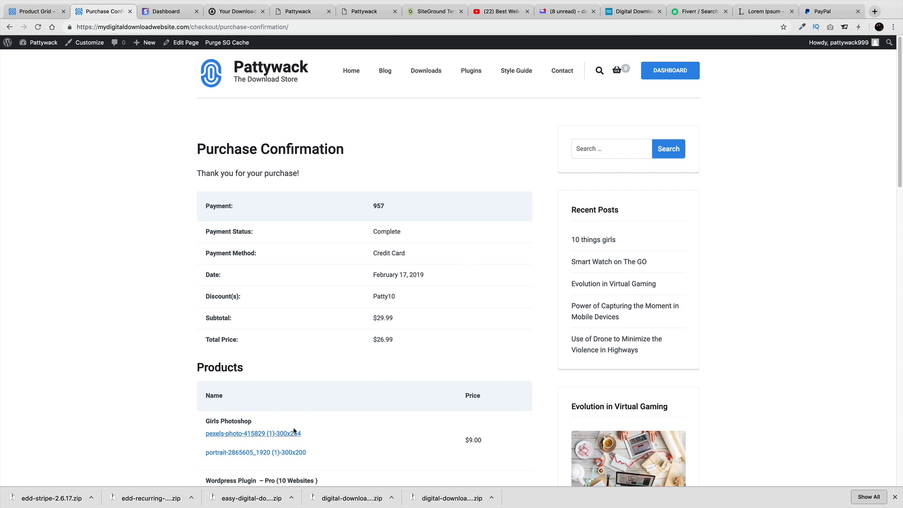
# Review both downloads and the $26.99 purchase on the customer dashboard, then switch to Stripe
pyautogui.scroll(-3, 283, 429)
pyautogui.scroll(3, 329, 230)
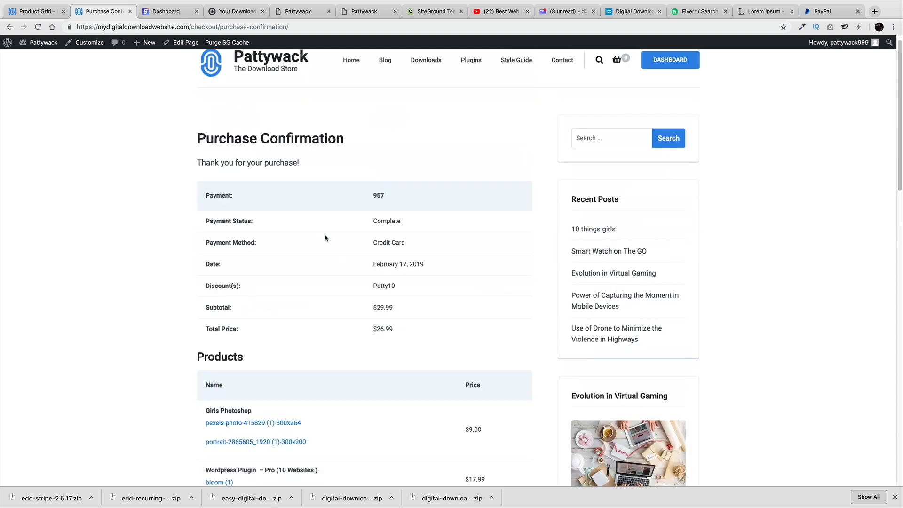
pyautogui.click(668, 72)
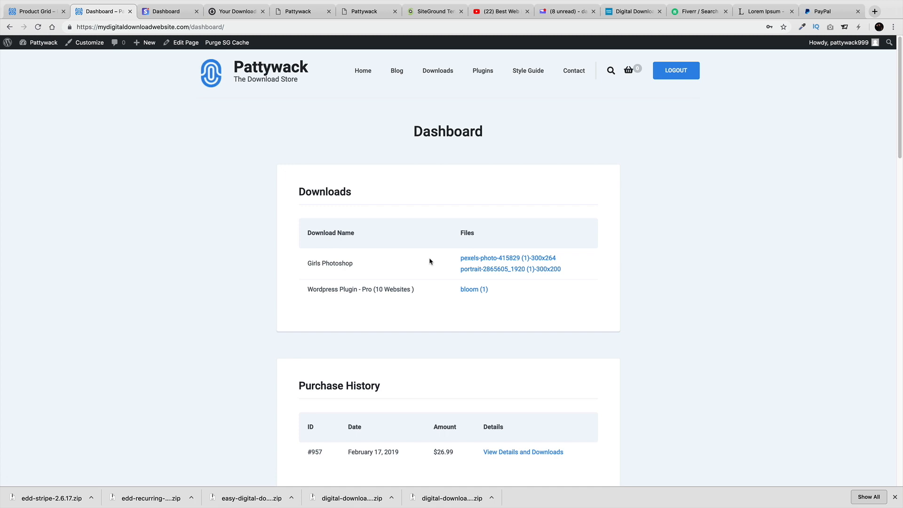
pyautogui.click(179, 12)
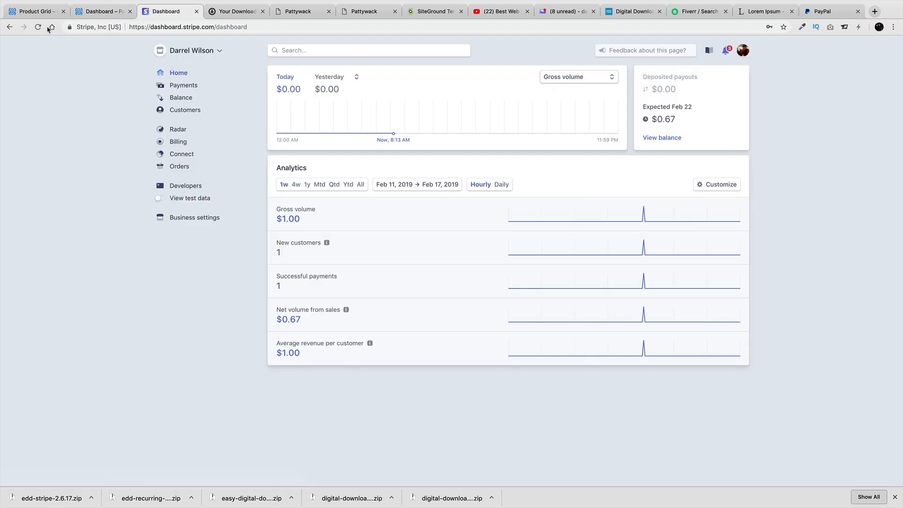
# Reload Stripe and view test data showing $46.99 from 2 payments, then return to the Pattywack dashboard
pyautogui.press('super+r')
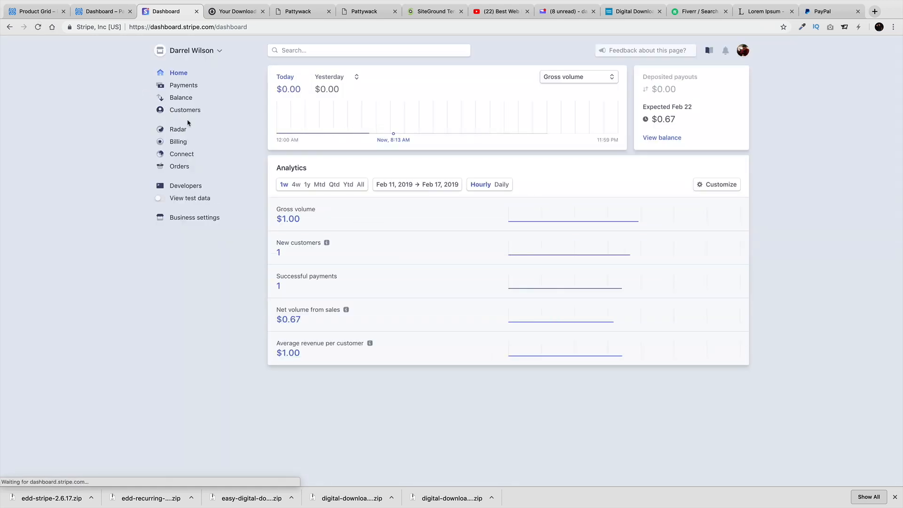
pyautogui.click(179, 198)
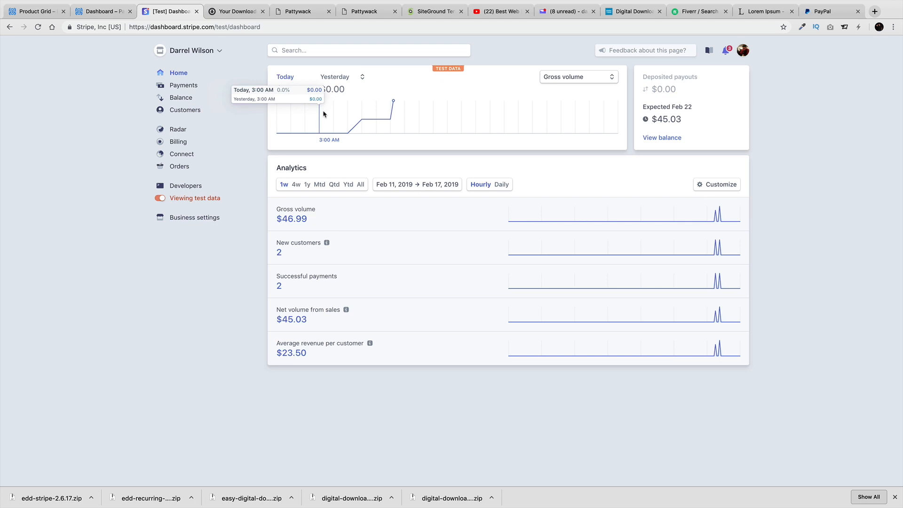
pyautogui.click(113, 11)
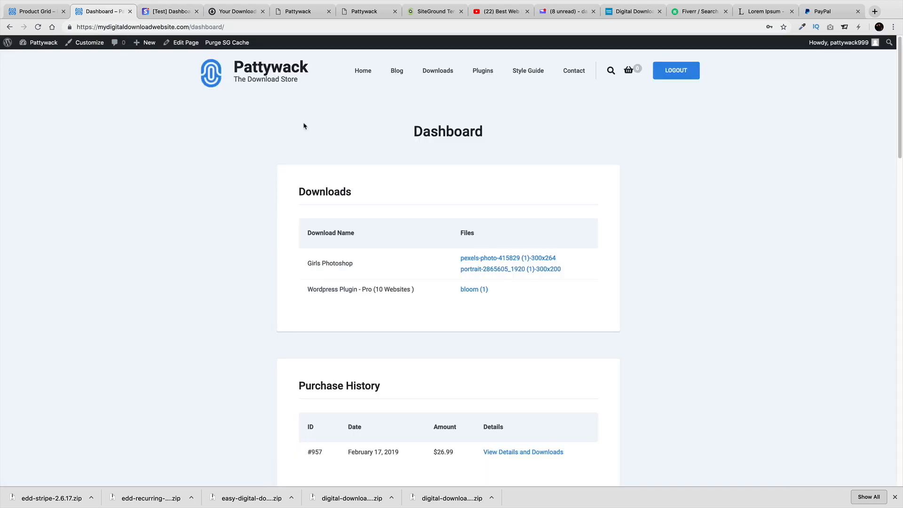
# Upload edd-recurring-2.8.2.zip as a new plugin, install it and activate it
pyautogui.moveTo(45, 43)
pyautogui.click(51, 61)
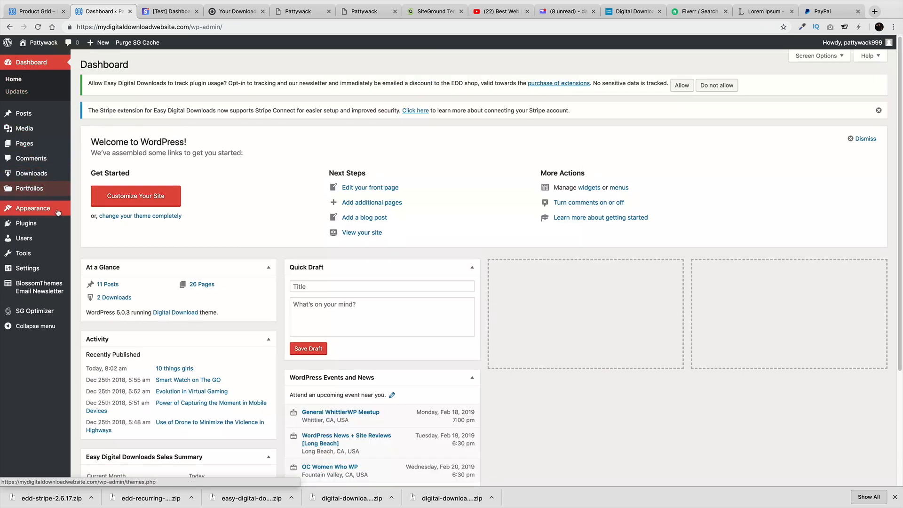
pyautogui.moveTo(54, 226)
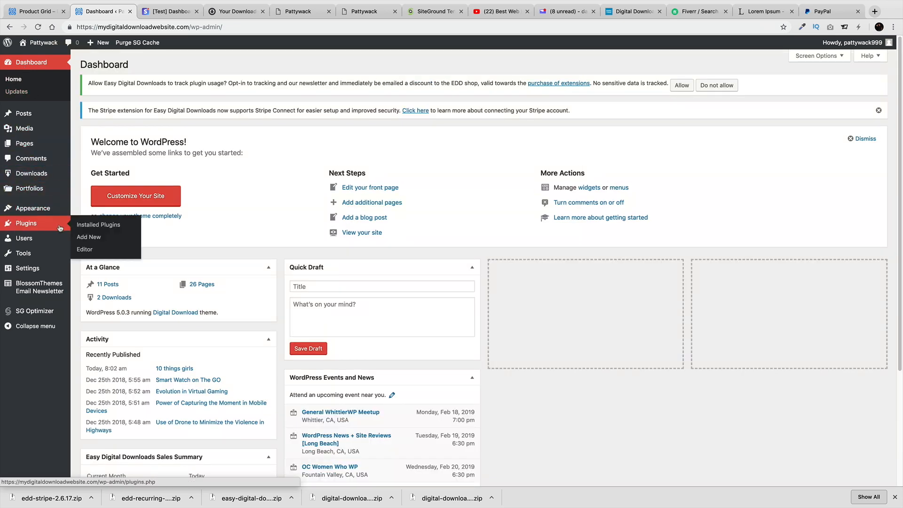
pyautogui.click(92, 241)
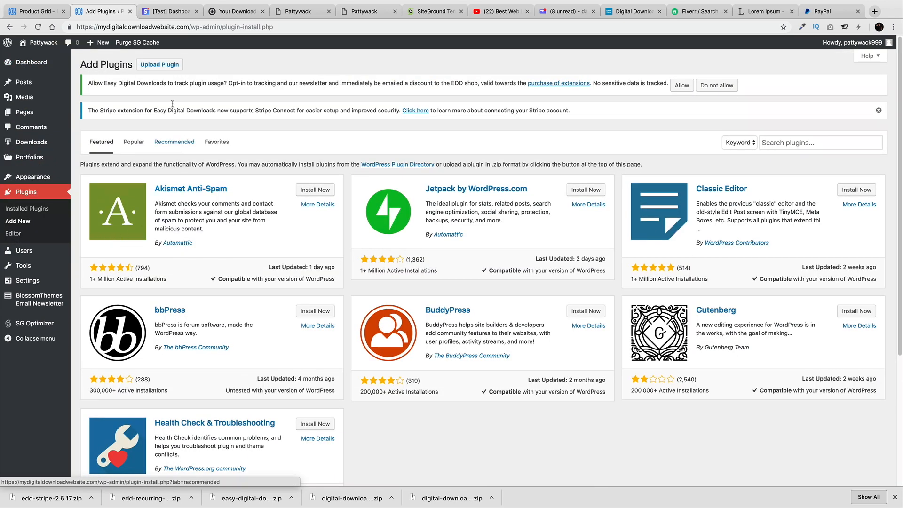
pyautogui.click(165, 69)
pyautogui.click(418, 196)
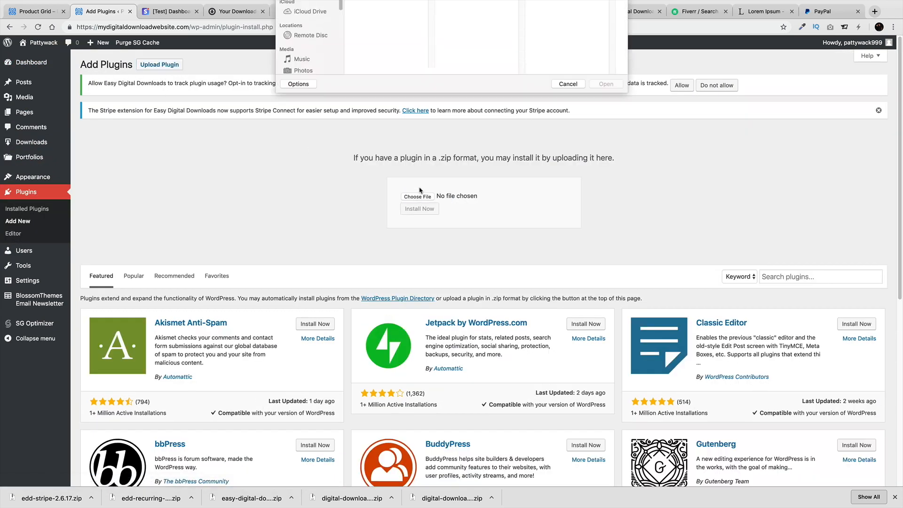
pyautogui.click(388, 47)
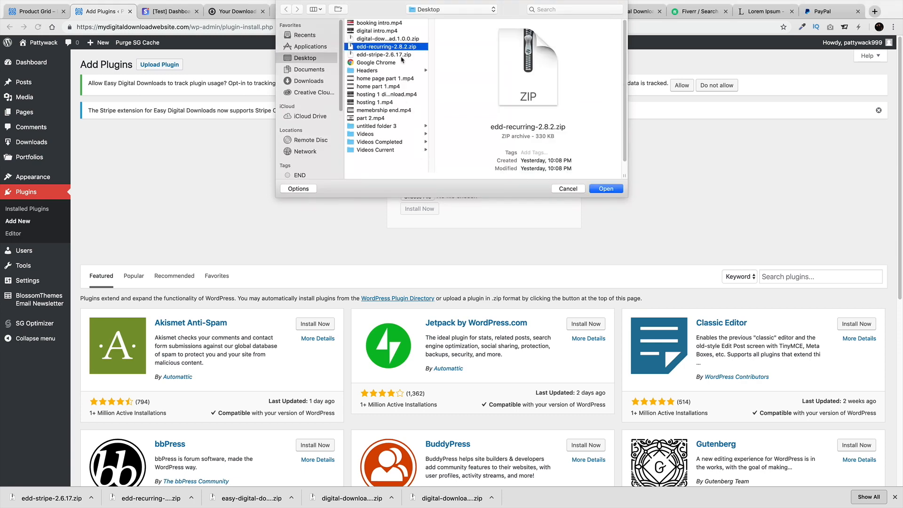
pyautogui.click(606, 189)
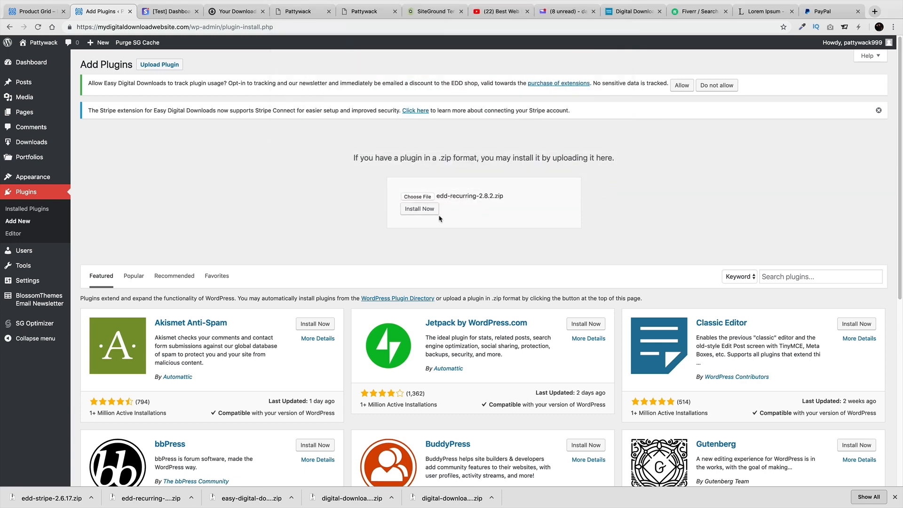
pyautogui.click(427, 210)
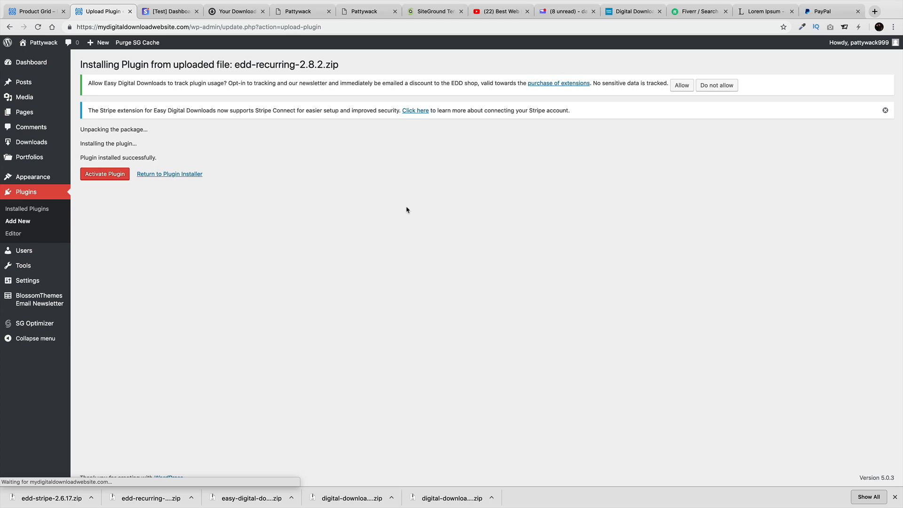
pyautogui.click(117, 174)
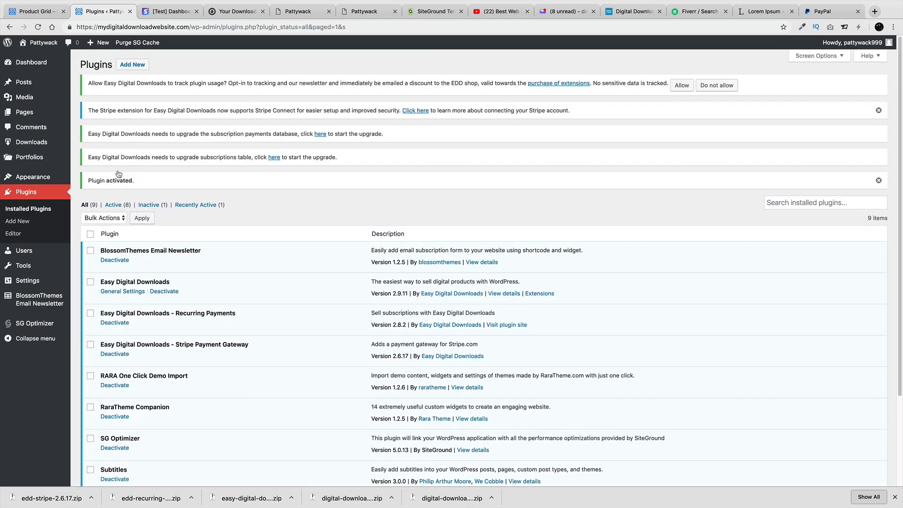
pyautogui.moveTo(45, 146)
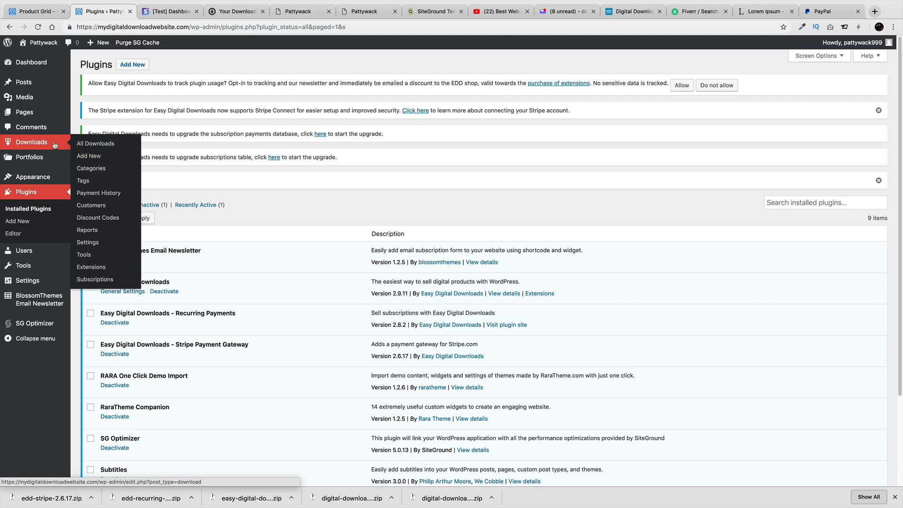
# Create a new download titled 'Wordpress Theme' with subtitle 'Zenith' and a 'this is the best theme' description
pyautogui.click(96, 158)
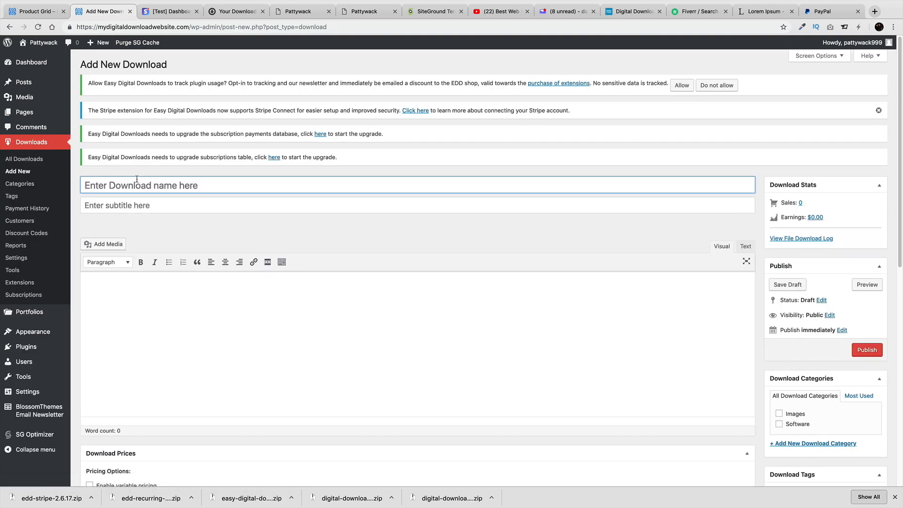
pyautogui.write('Wordpress Theme')
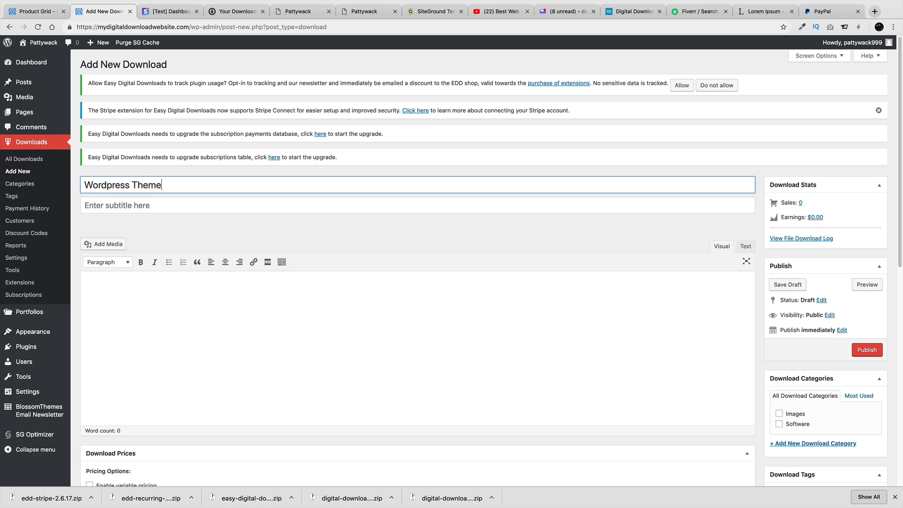
pyautogui.press('Tab')
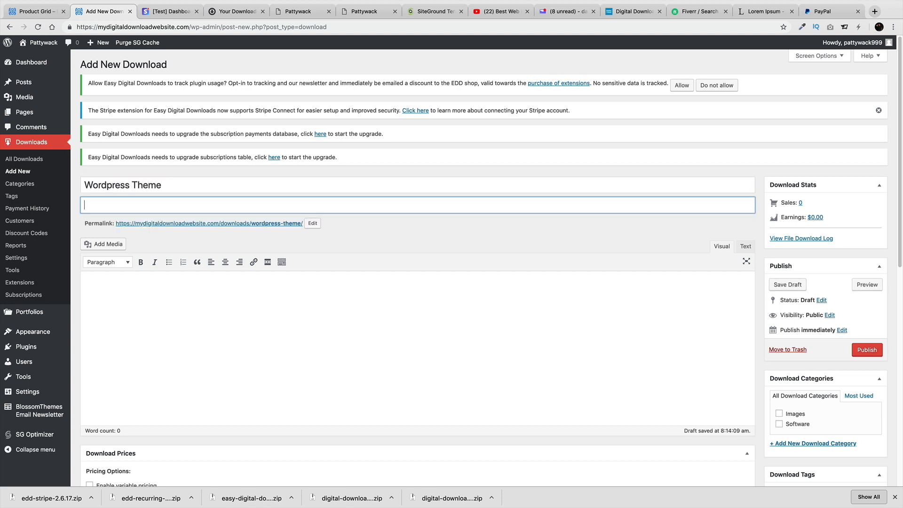
pyautogui.write('Zenith')
pyautogui.click(113, 277)
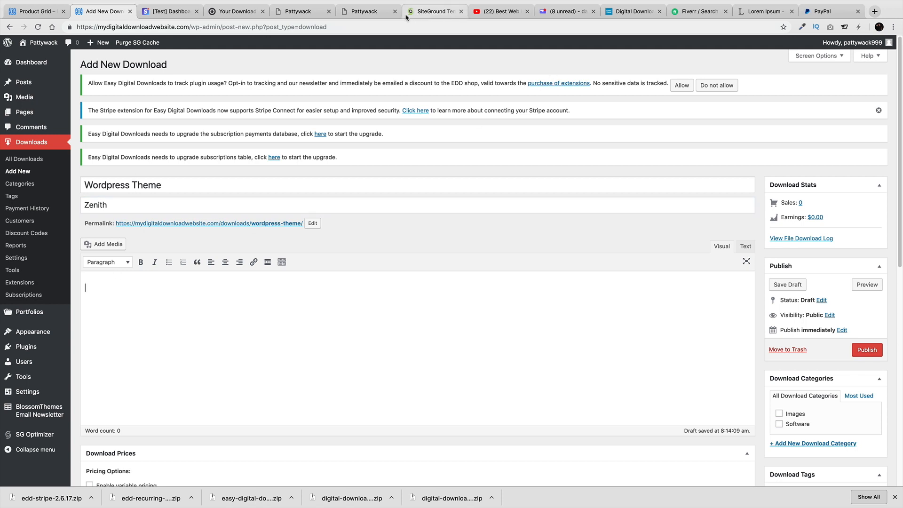
pyautogui.write('this is ')
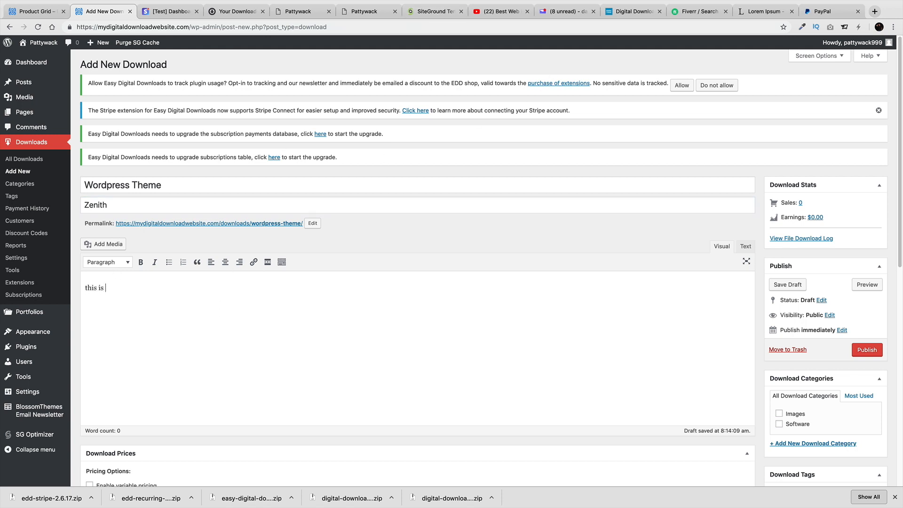
pyautogui.write('the best theme ever!')
pyautogui.scroll(-4, 222, 282)
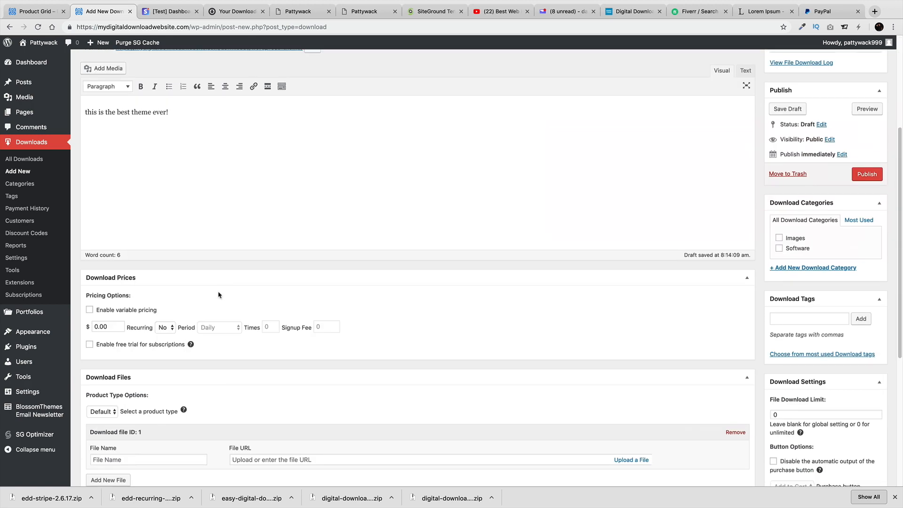
pyautogui.scroll(-1, 120, 325)
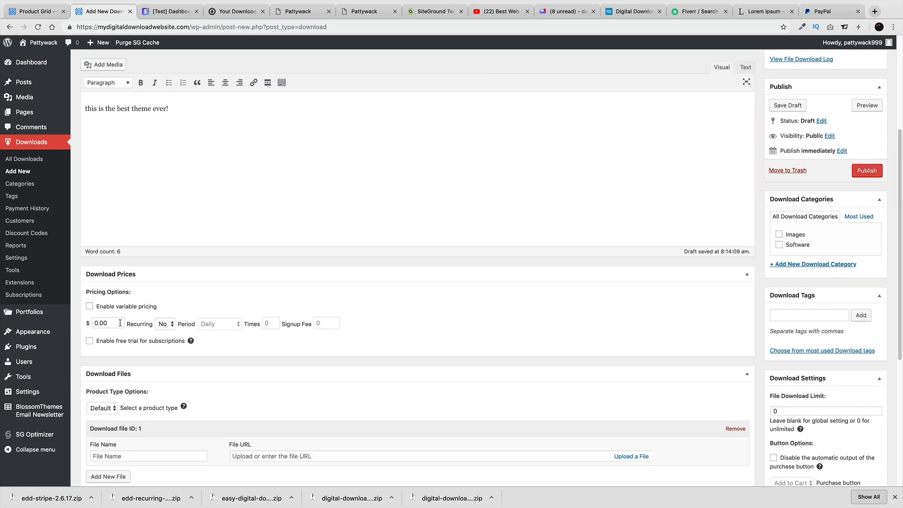
# Make the download's price a recurring $59 billed Monthly
pyautogui.click(167, 326)
pyautogui.click(162, 316)
pyautogui.doubleClick(111, 325)
pyautogui.write('59')
pyautogui.click(226, 325)
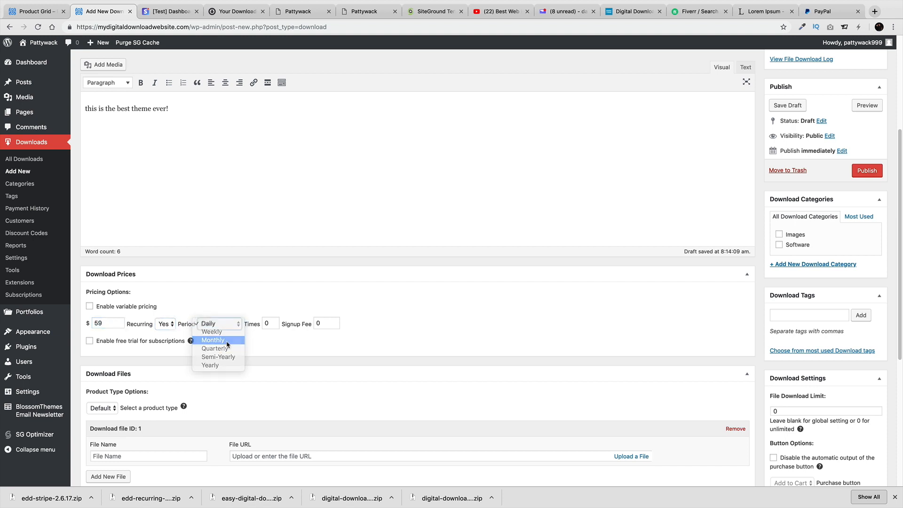
pyautogui.click(227, 341)
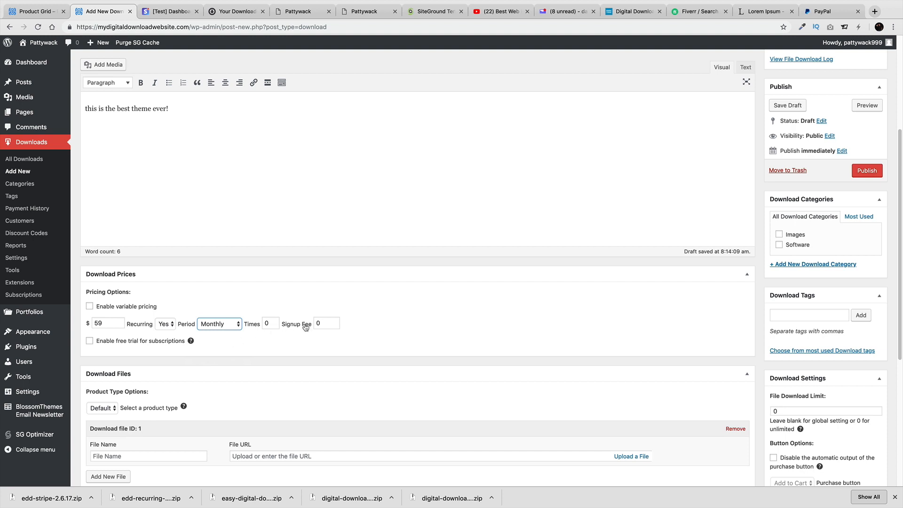
pyautogui.click(274, 321)
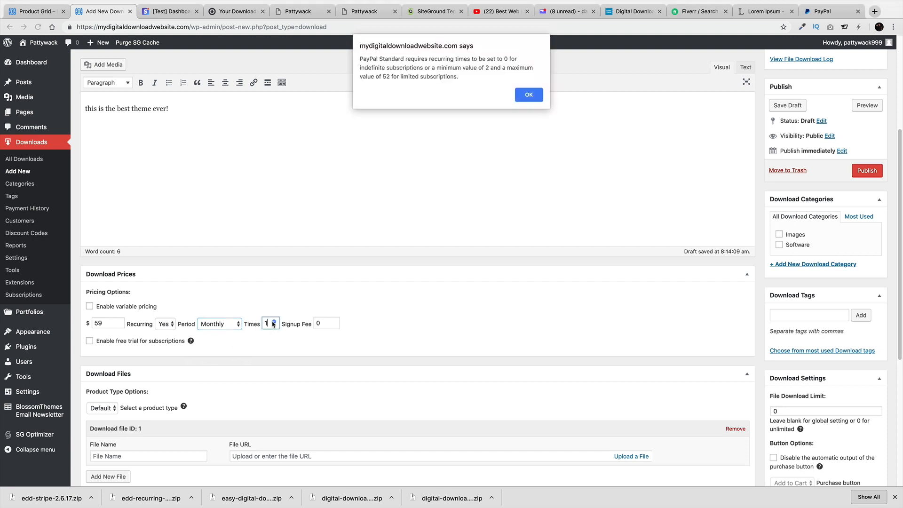
pyautogui.click(528, 95)
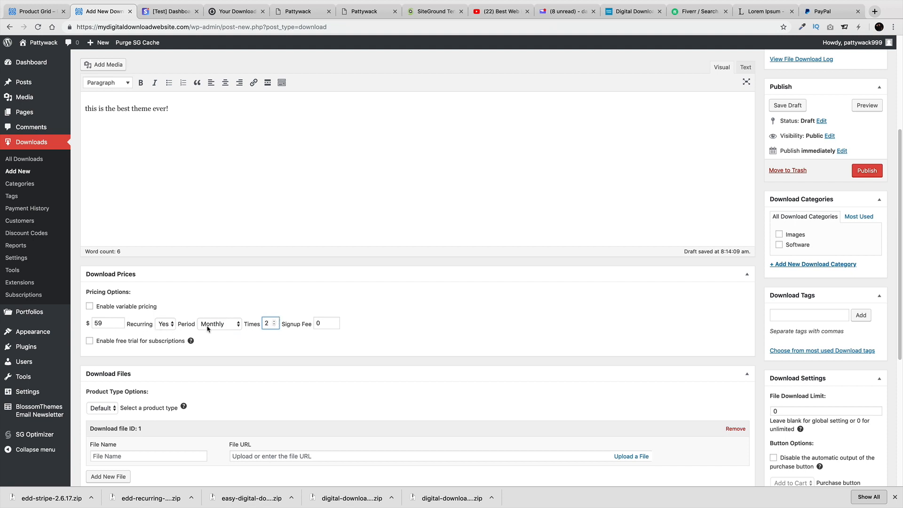
pyautogui.click(274, 326)
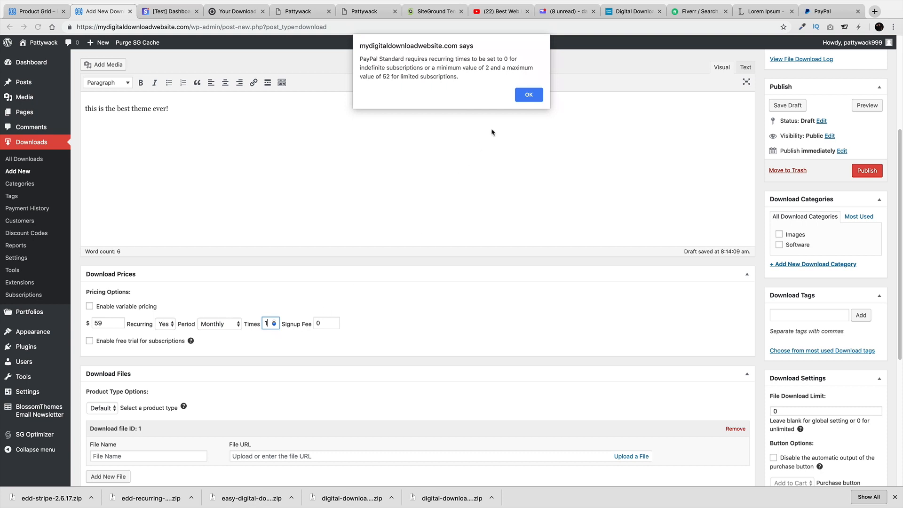
pyautogui.click(535, 96)
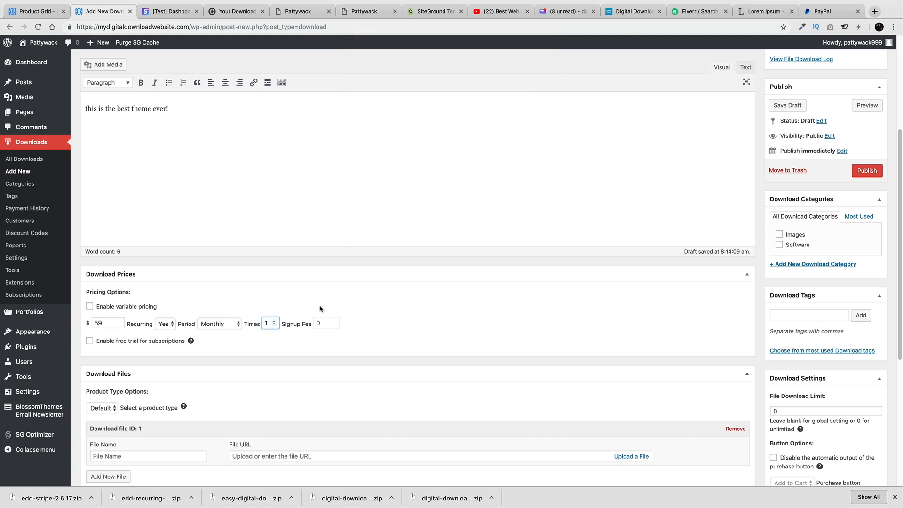
pyautogui.click(322, 323)
pyautogui.doubleClick(323, 323)
# Enable a free trial lasting 7 days
pyautogui.click(90, 341)
pyautogui.click(104, 357)
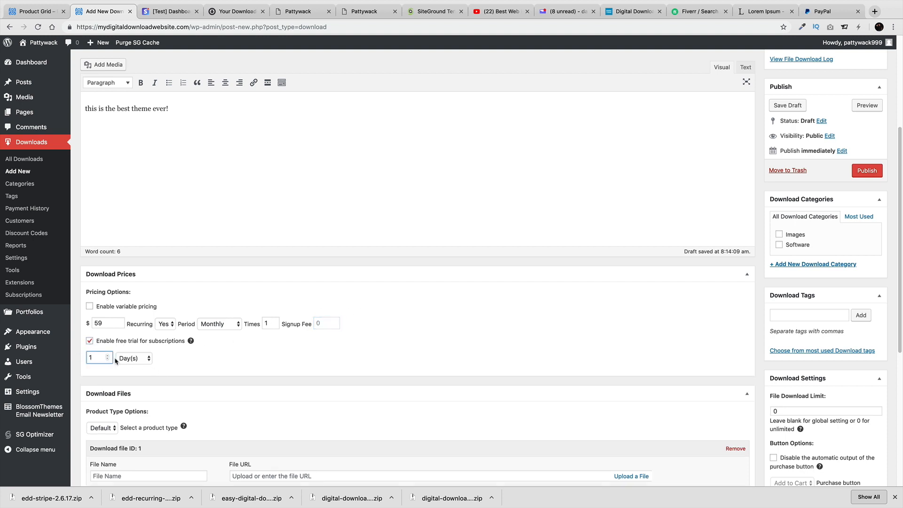
pyautogui.press('BackSpace')
pyautogui.write('7')
pyautogui.click(317, 324)
pyautogui.tripleClick(275, 322)
pyautogui.click(276, 320)
# Clear the billing Times value and keep the billing period at Monthly
pyautogui.scroll(-1, 284, 343)
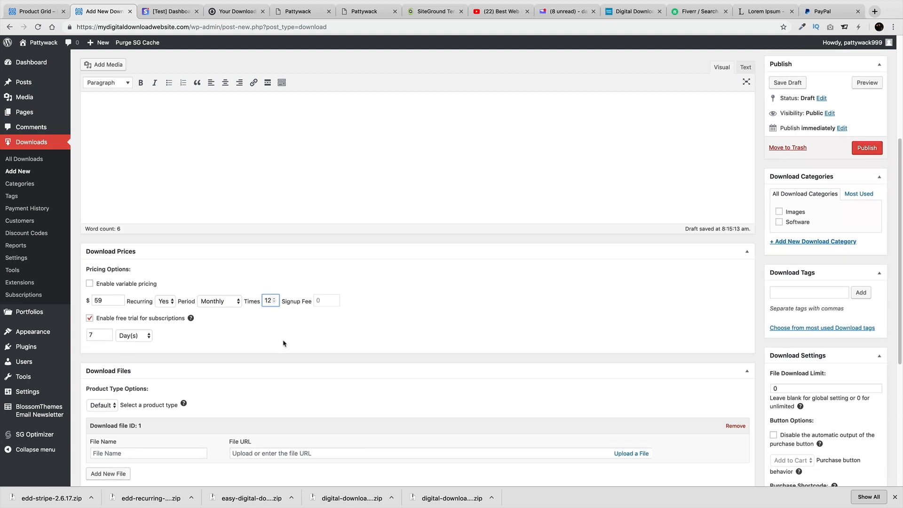
pyautogui.scroll(-1, 283, 343)
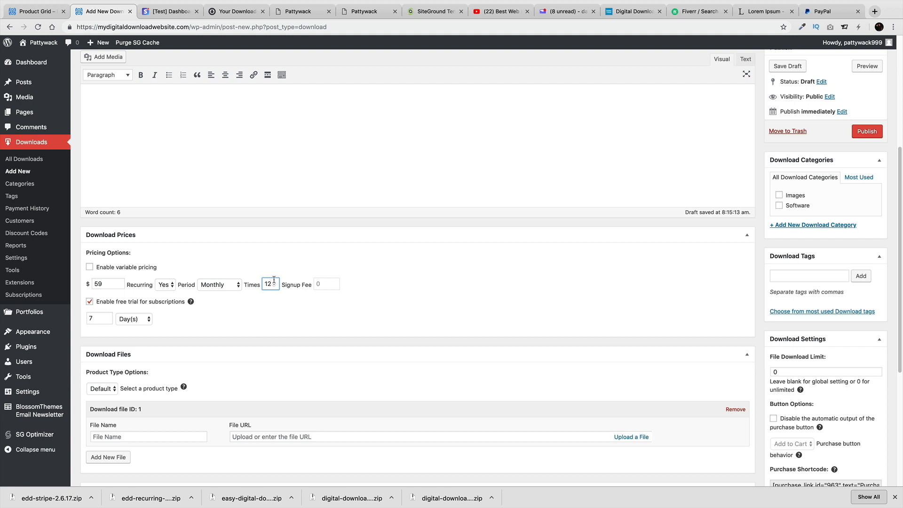
pyautogui.press('BackSpace')
pyautogui.press('BackSpace')
pyautogui.click(230, 284)
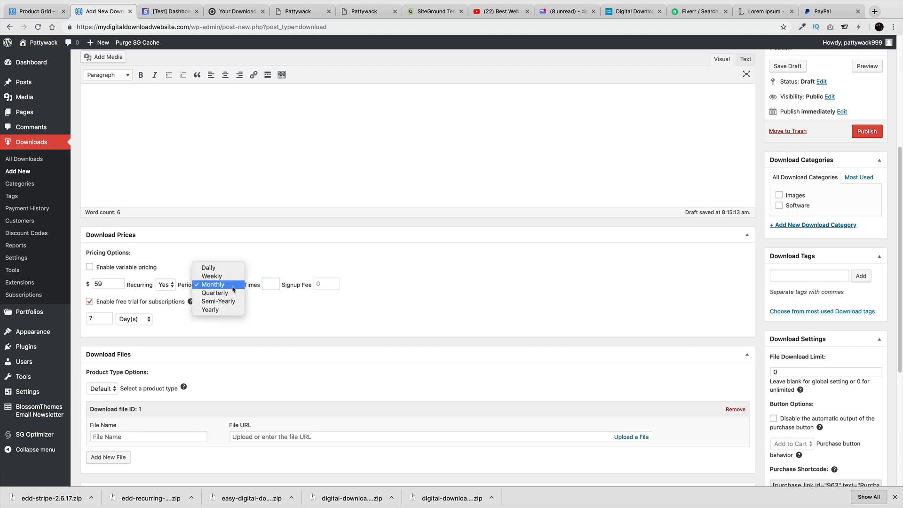
pyautogui.click(232, 312)
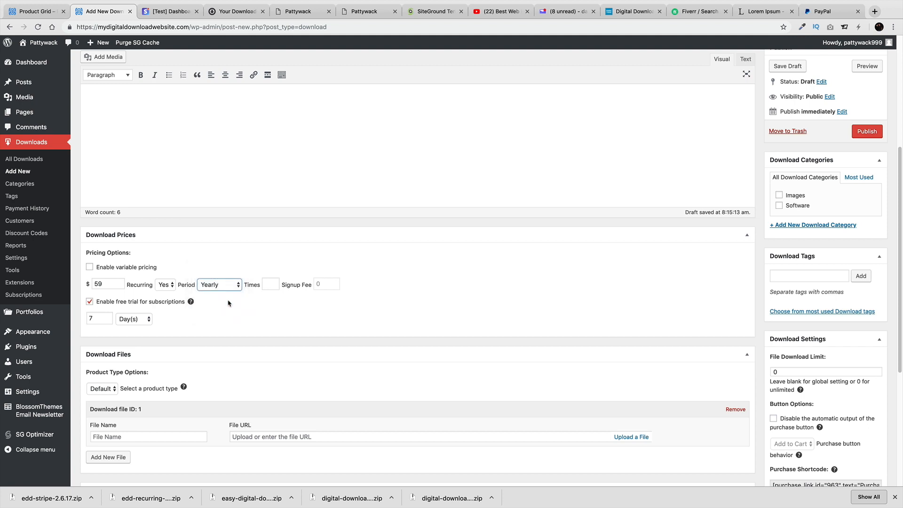
pyautogui.click(104, 284)
pyautogui.click(216, 286)
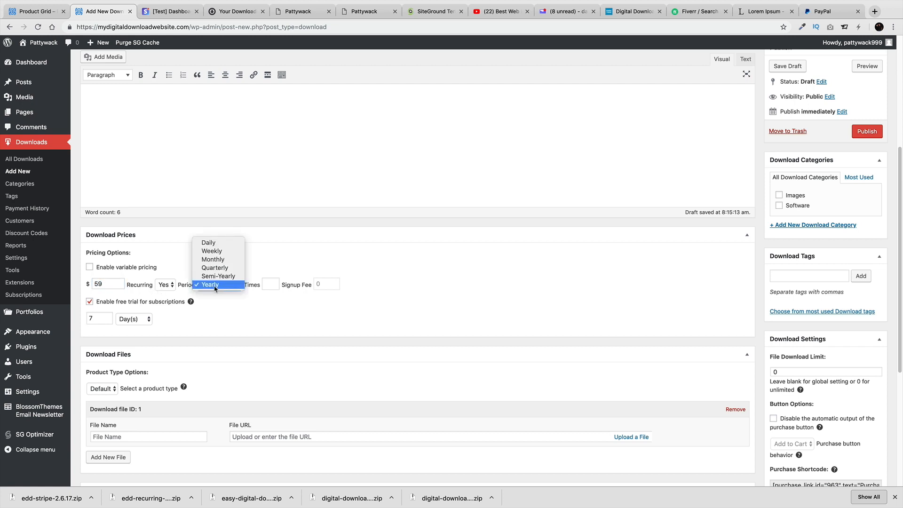
pyautogui.click(213, 259)
pyautogui.click(267, 282)
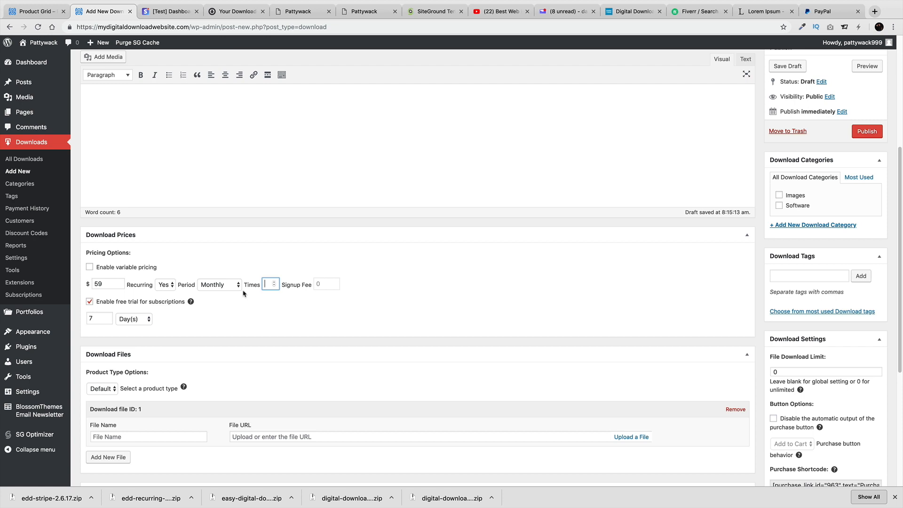
# Name the download file 'Amazing Theme' and attach bloom-1.zip from the media library
pyautogui.scroll(-2, 231, 323)
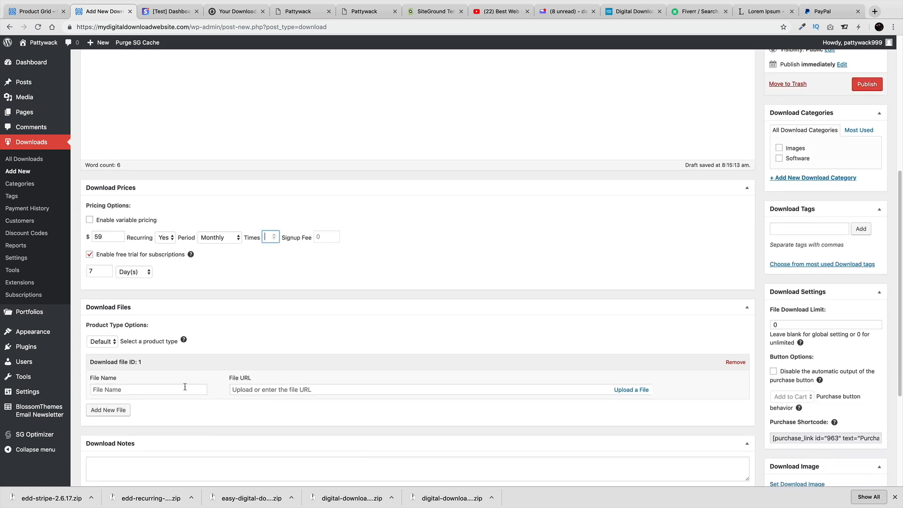
pyautogui.click(185, 388)
pyautogui.write('Amazin')
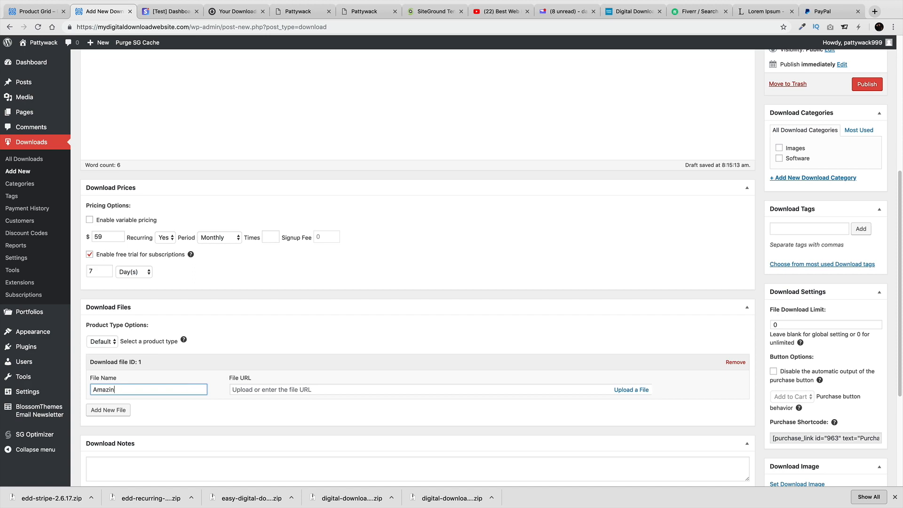
pyautogui.write('g Theme')
pyautogui.press('Tab')
pyautogui.click(625, 389)
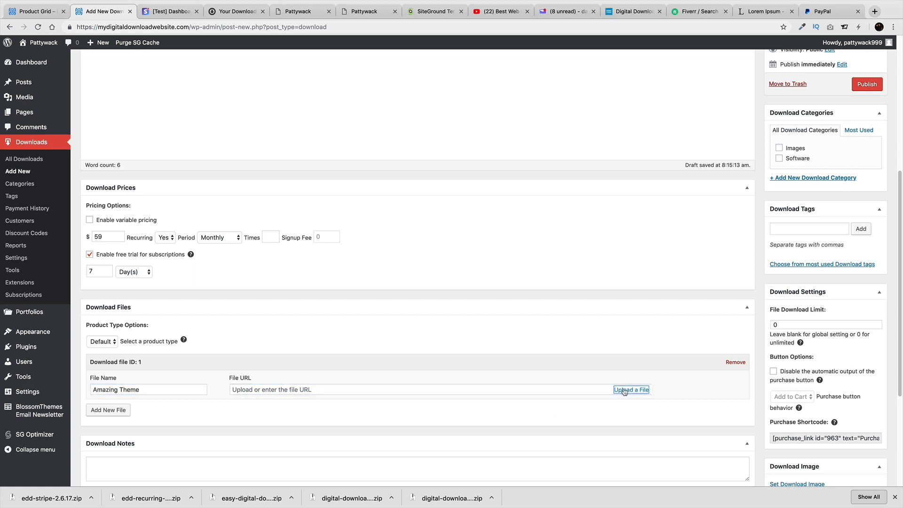
pyautogui.scroll(-1, 358, 303)
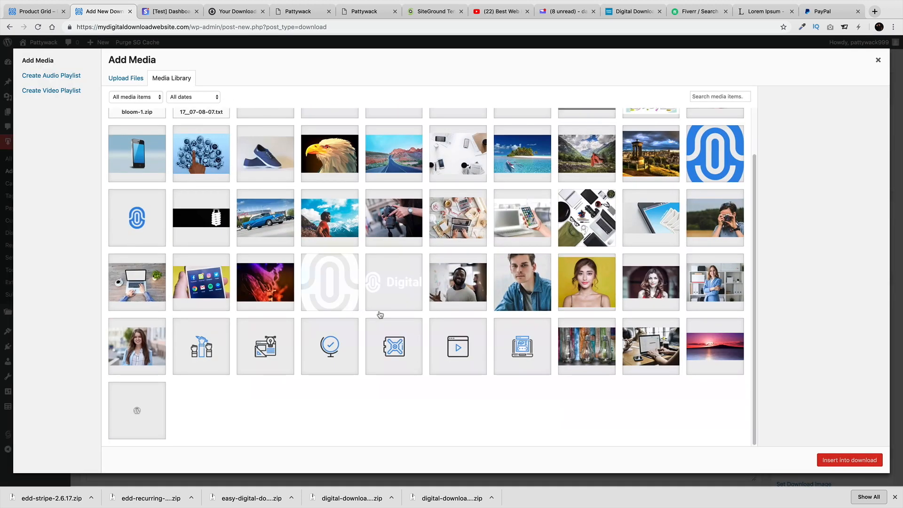
pyautogui.scroll(1, 648, 369)
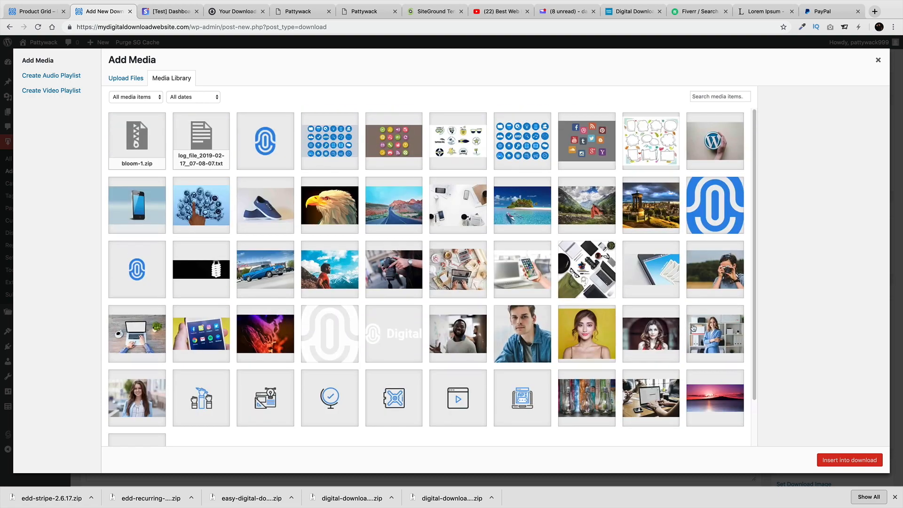
pyautogui.click(209, 141)
pyautogui.click(146, 143)
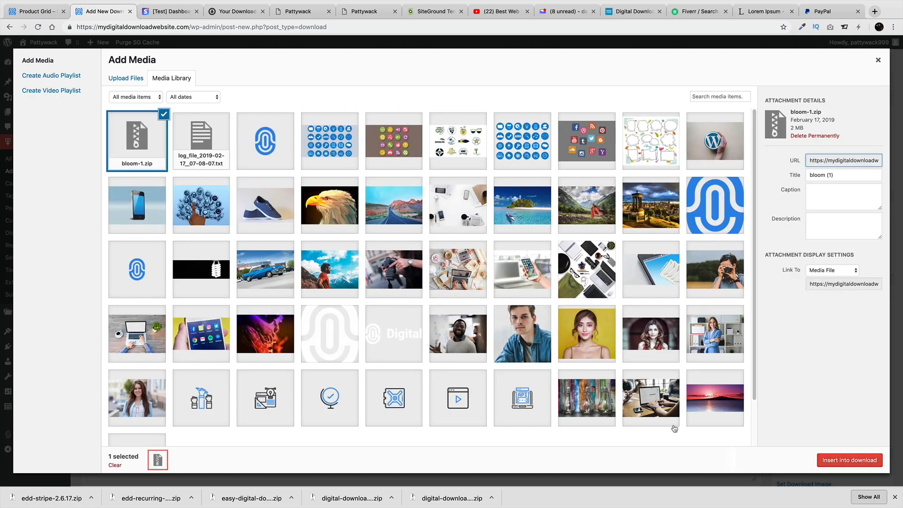
pyautogui.click(848, 460)
# Set the accessories photo as the download image
pyautogui.scroll(-1, 472, 362)
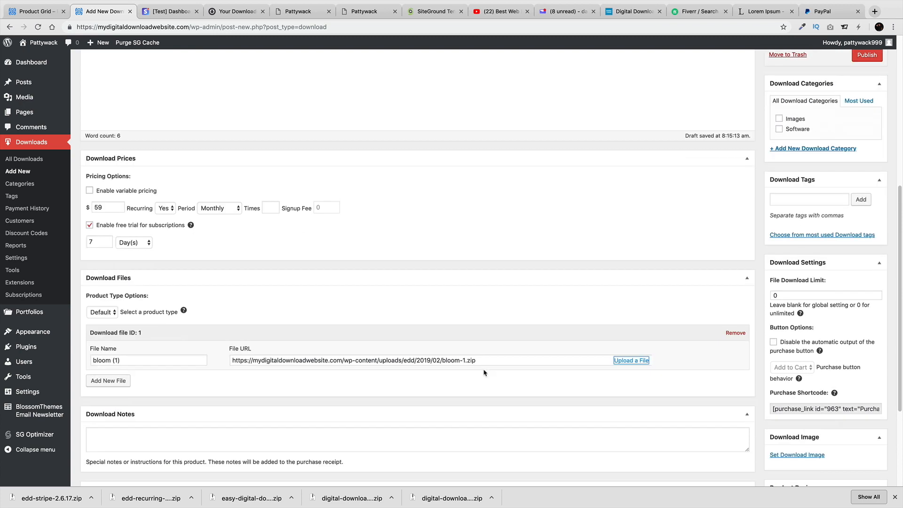
pyautogui.click(797, 425)
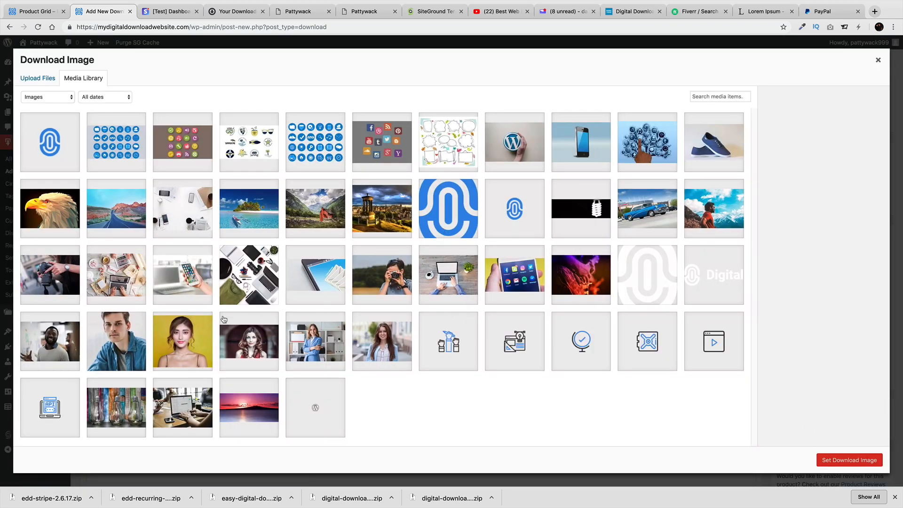
pyautogui.click(257, 268)
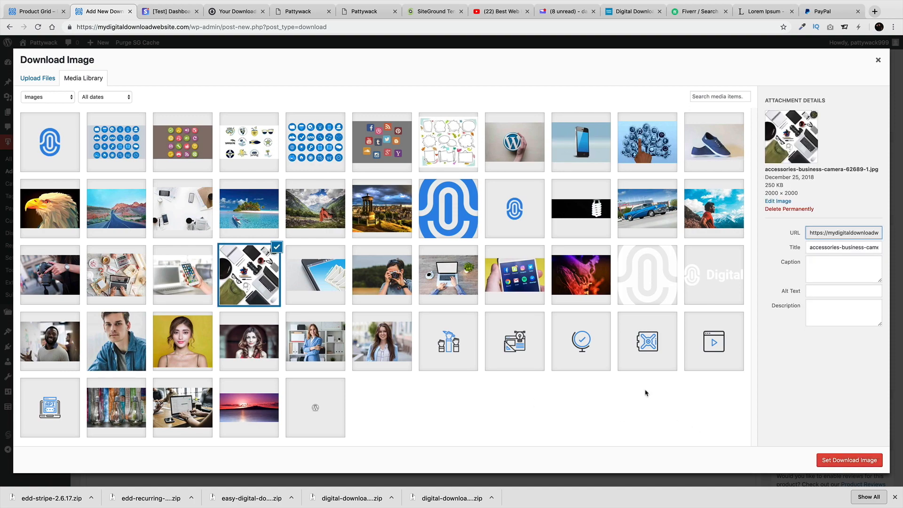
pyautogui.click(836, 470)
# Tick the Software category and publish the WordPress Theme download
pyautogui.scroll(3, 811, 345)
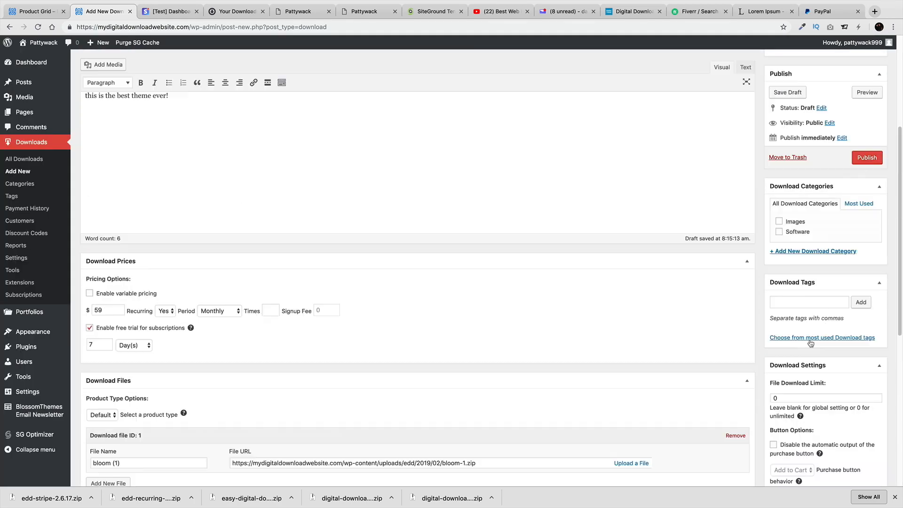
pyautogui.click(779, 231)
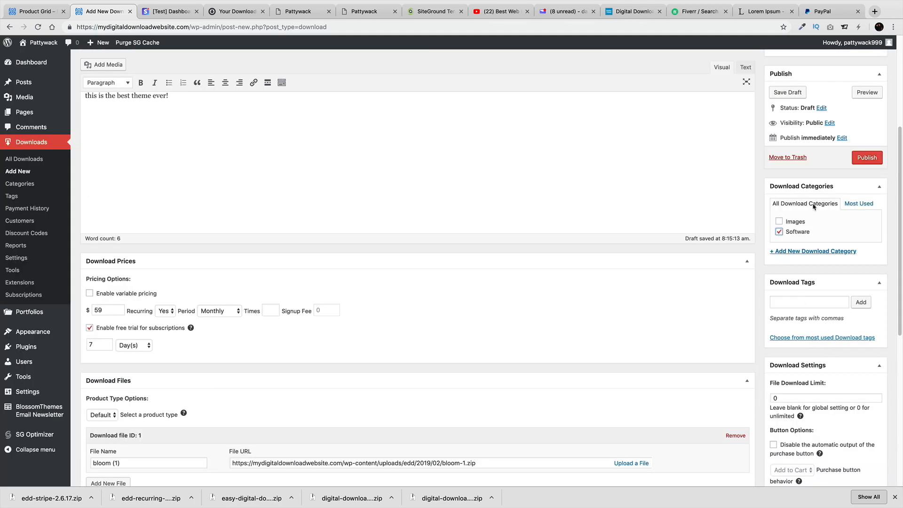
pyautogui.click(858, 160)
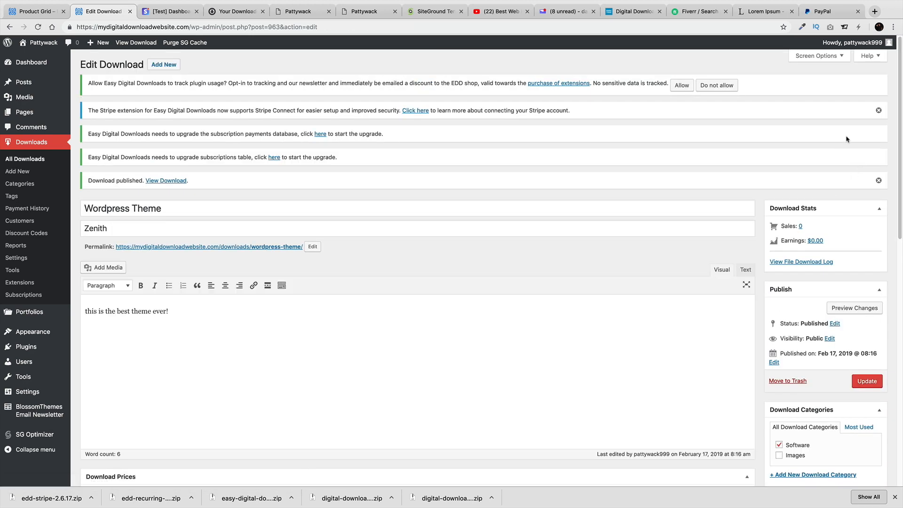
# Add the published WordPress Theme to the cart and go to checkout
pyautogui.click(136, 42)
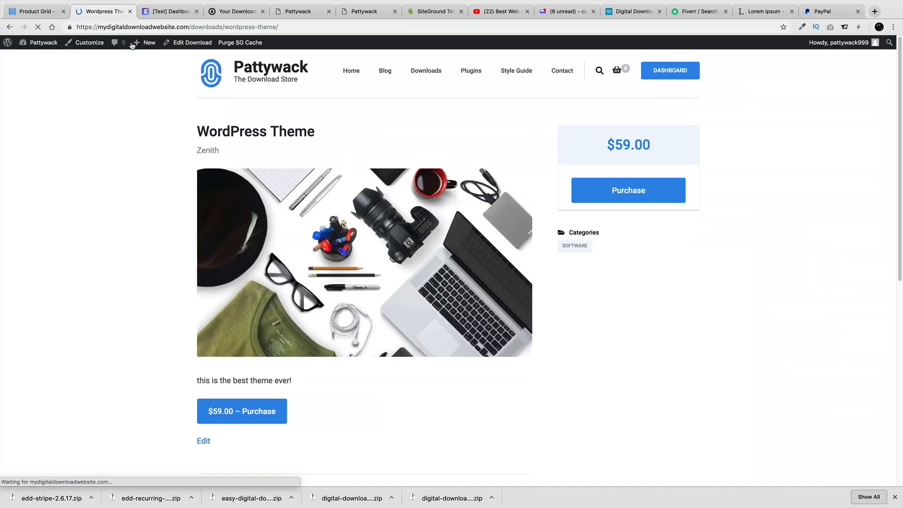
pyautogui.click(261, 409)
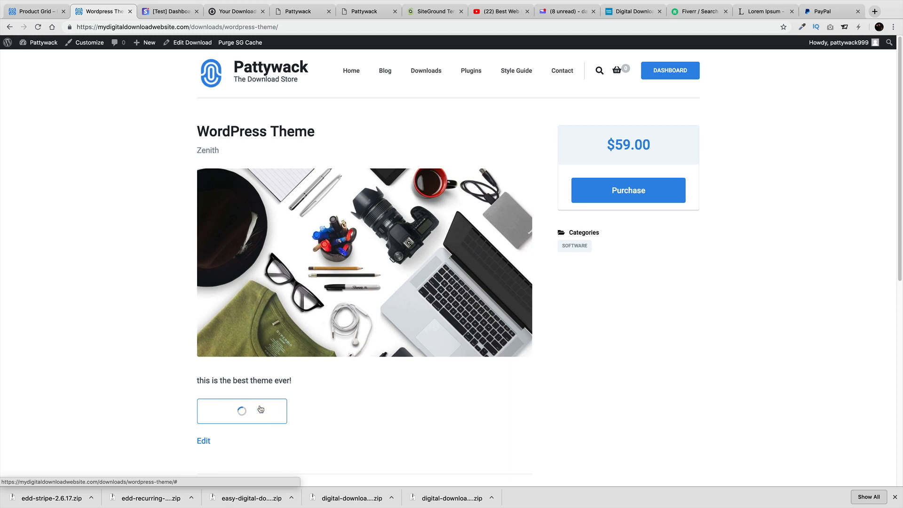
pyautogui.click(249, 411)
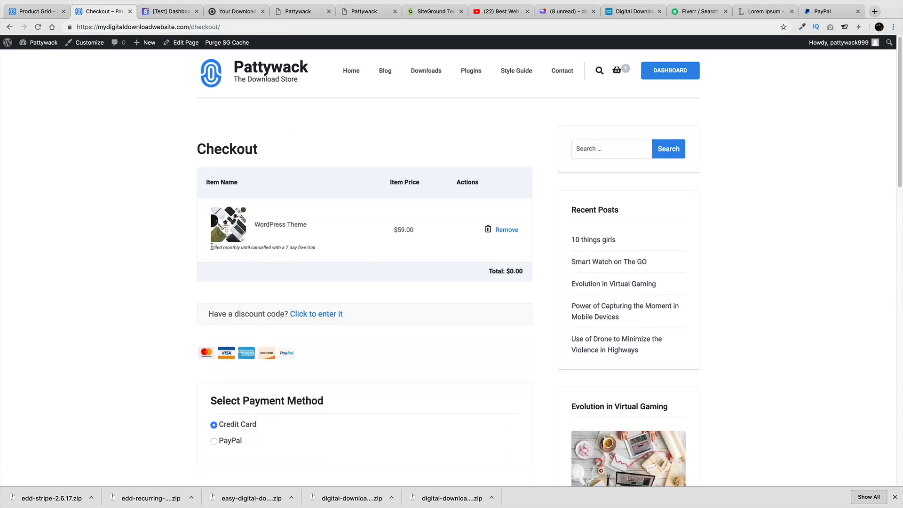
# Review the monthly billing with free-trial note and the $0.00 checkout total
pyautogui.moveTo(212, 246); pyautogui.dragTo(322, 253)
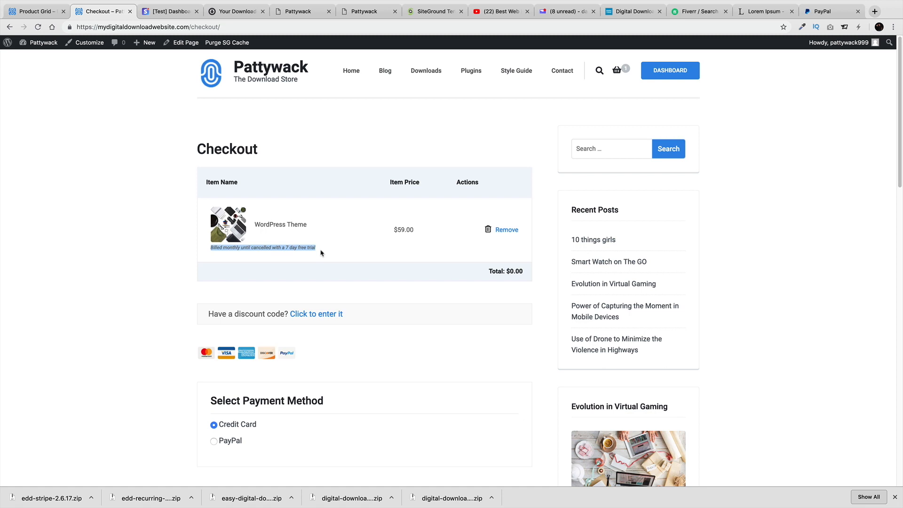
pyautogui.moveTo(232, 248); pyautogui.dragTo(307, 249)
pyautogui.moveTo(527, 273); pyautogui.dragTo(484, 273)
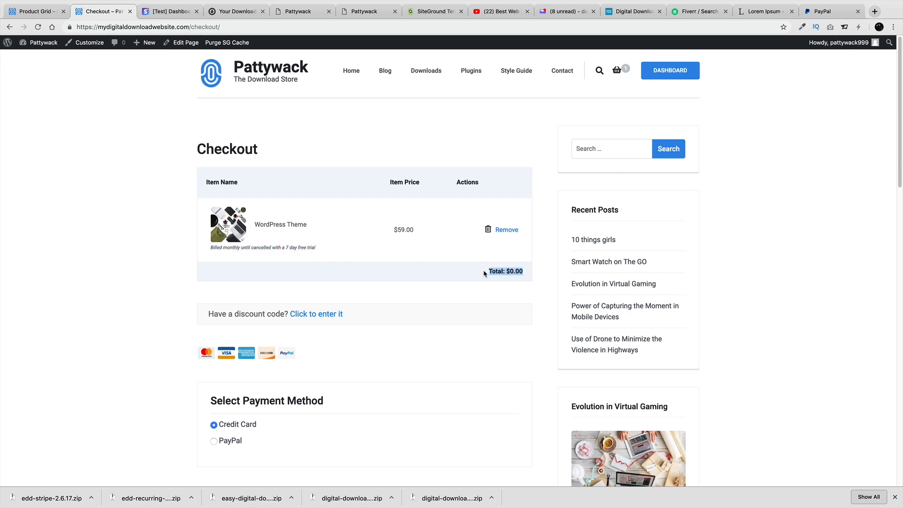
pyautogui.scroll(-9, 483, 272)
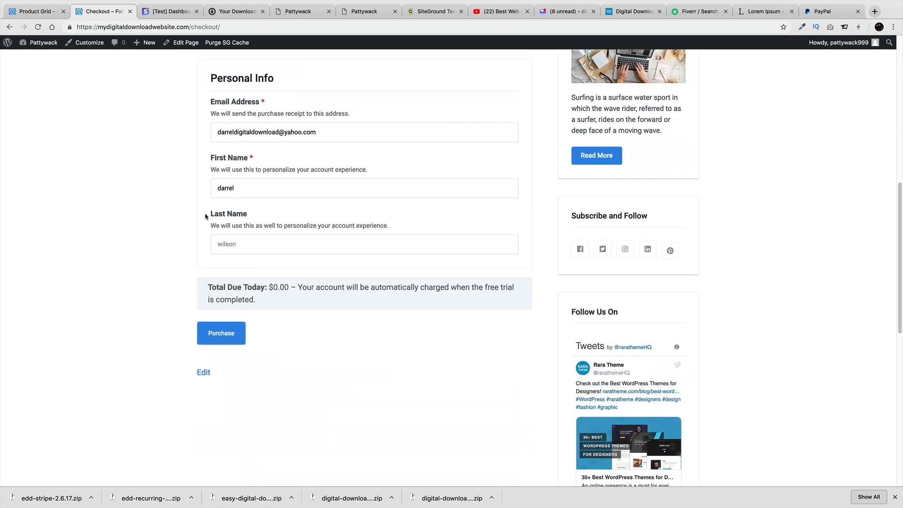
pyautogui.scroll(4, 209, 217)
pyautogui.scroll(-1, 236, 212)
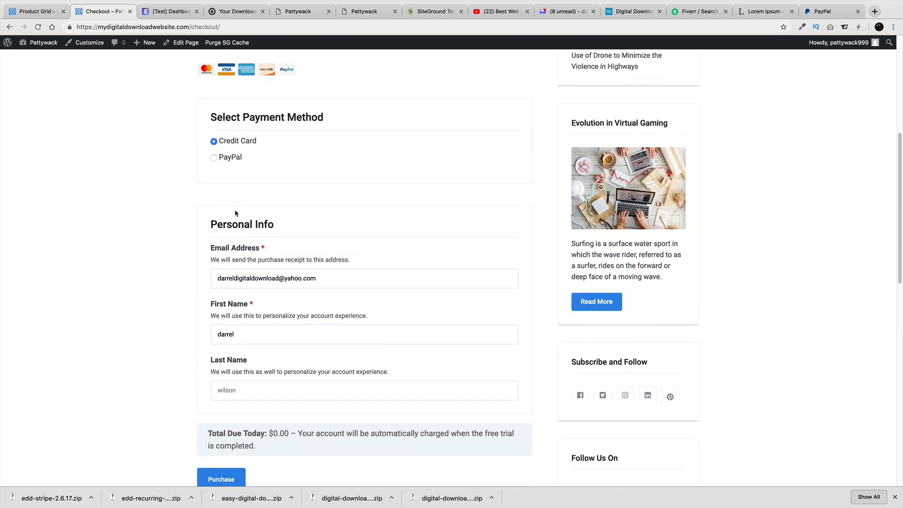
pyautogui.scroll(1, 287, 269)
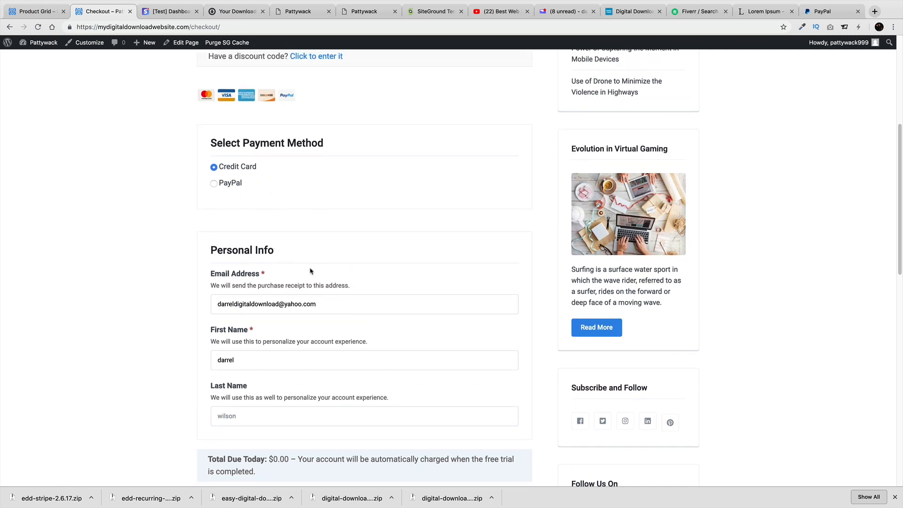
pyautogui.scroll(-4, 309, 271)
# Complete the purchase using the Stripe test card with its expiry and CVC
pyautogui.click(232, 342)
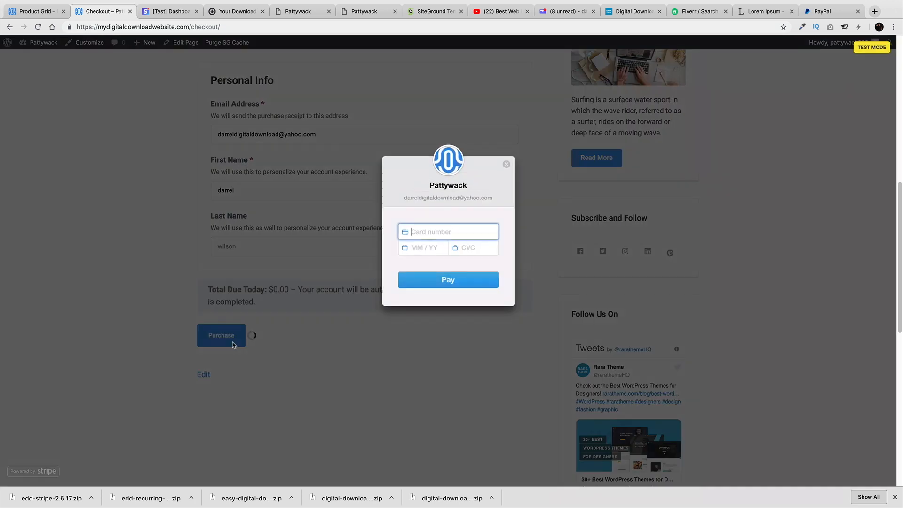
pyautogui.write('4242424242424242')
pyautogui.write('10 /')
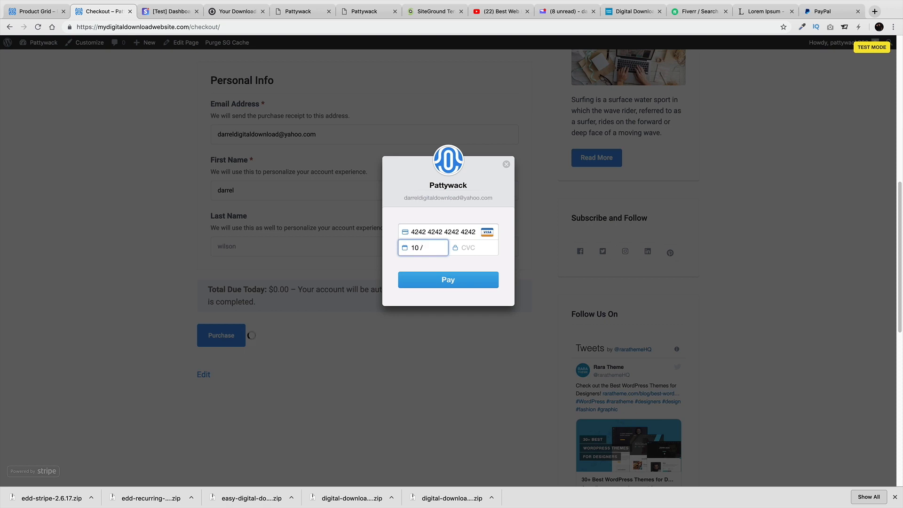
pyautogui.write('2312')
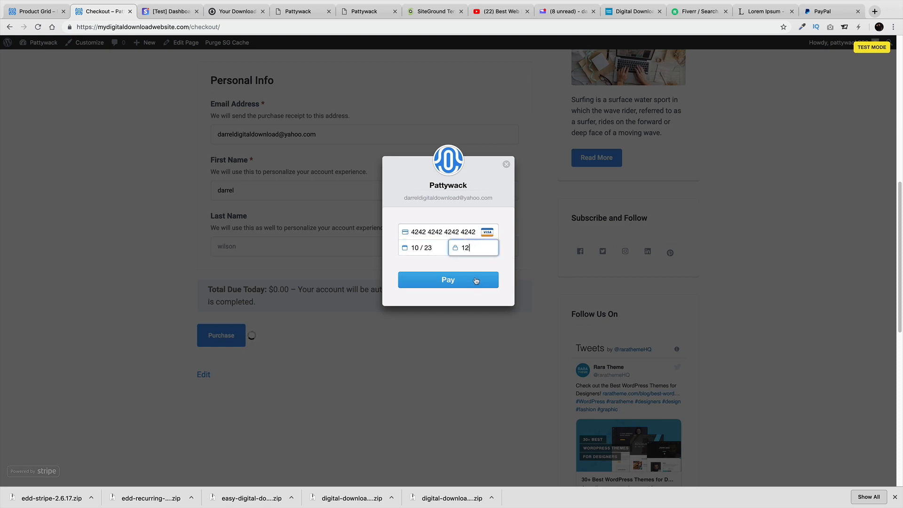
pyautogui.write('3')
pyautogui.click(476, 281)
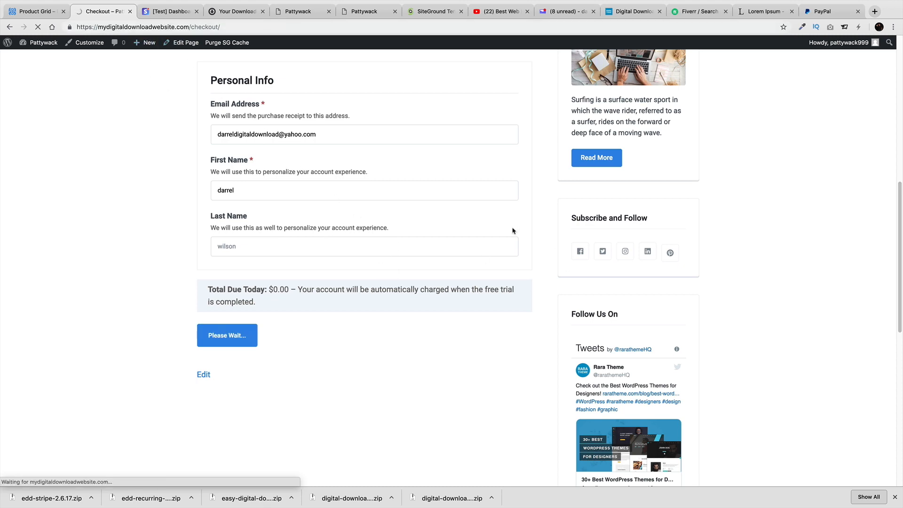
# Review the confirmation: billed Until cancelled, subscription status Trialling
pyautogui.scroll(3, 423, 333)
pyautogui.scroll(5, 440, 329)
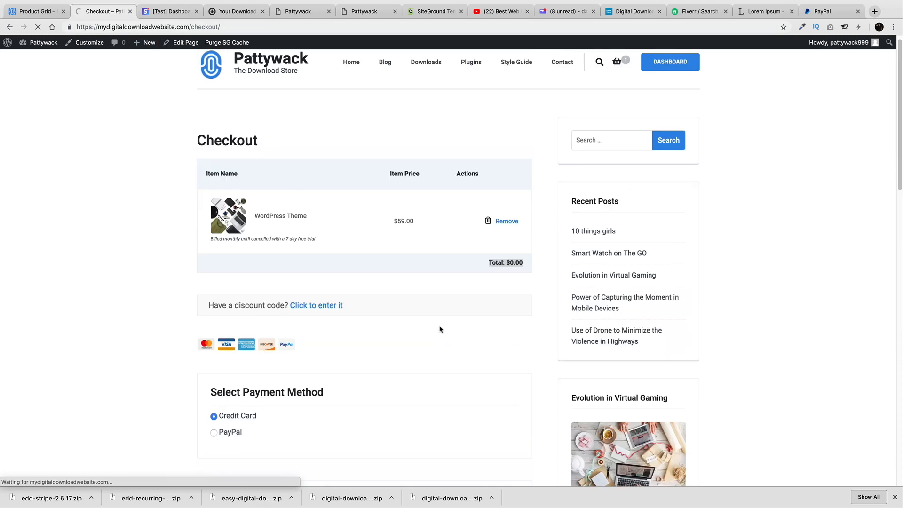
pyautogui.scroll(-8, 441, 329)
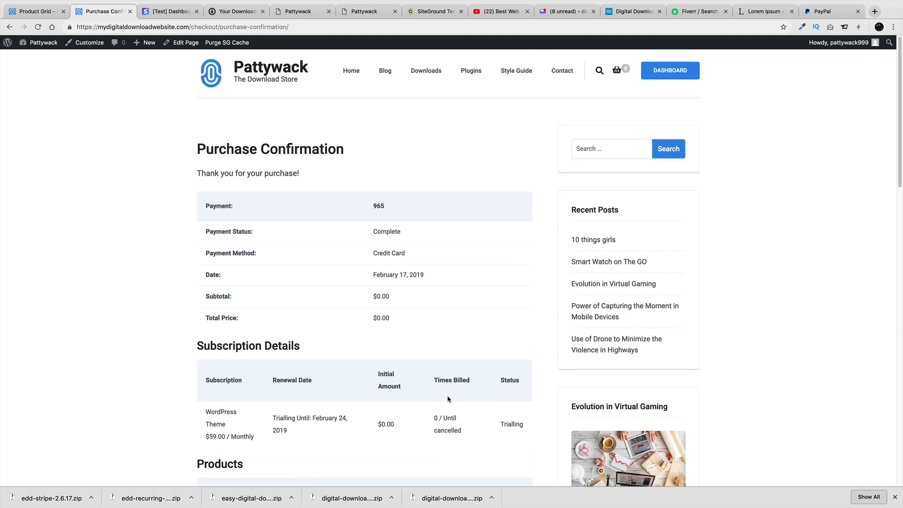
pyautogui.moveTo(433, 383); pyautogui.dragTo(478, 383)
pyautogui.moveTo(445, 417); pyautogui.dragTo(467, 439)
pyautogui.scroll(-1, 447, 458)
pyautogui.scroll(-3, 379, 433)
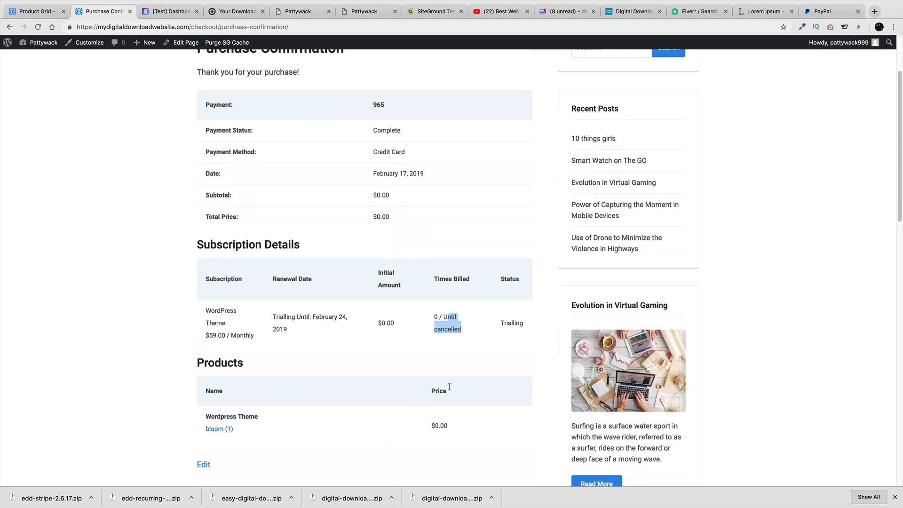
pyautogui.doubleClick(507, 325)
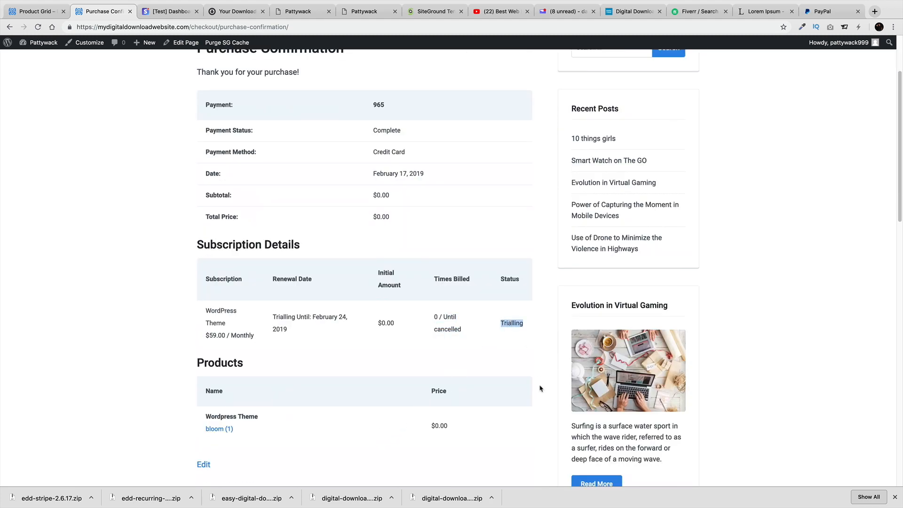
pyautogui.scroll(-1, 532, 329)
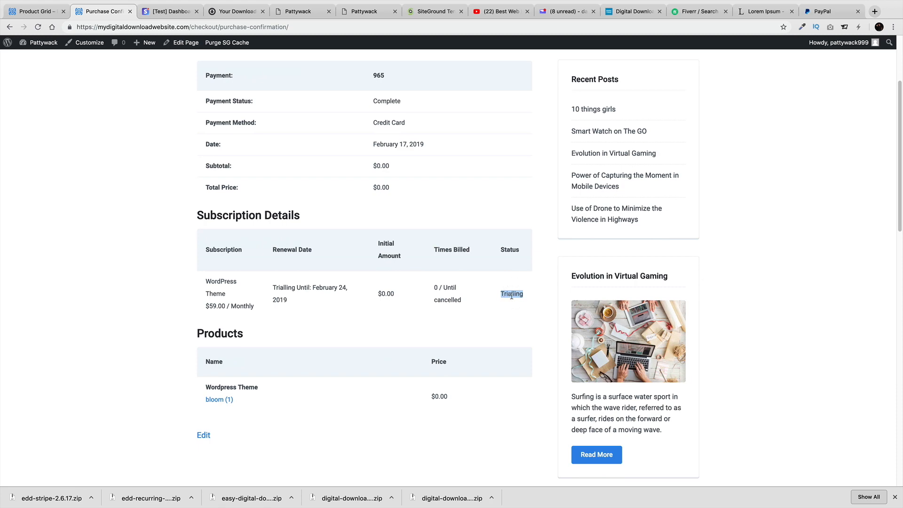
pyautogui.scroll(4, 493, 324)
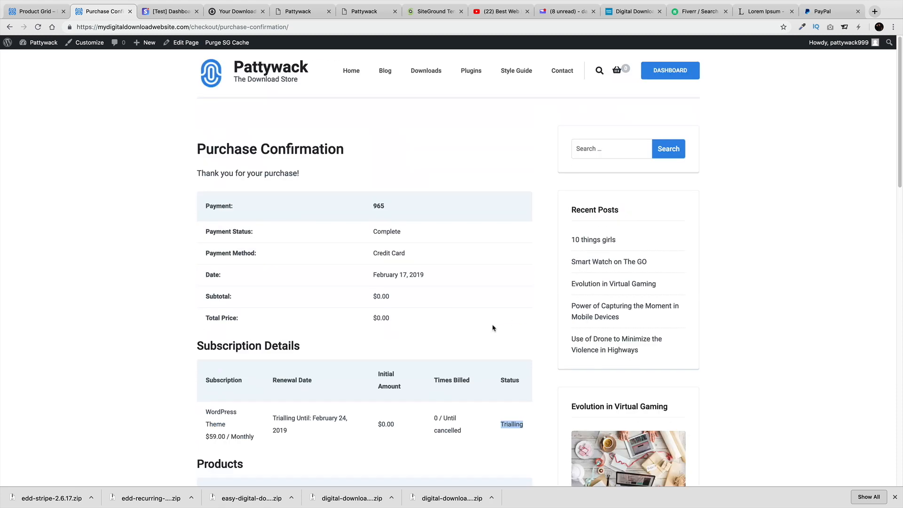
# Return to the Pattywack homepage, dismiss the downloads list, then open Easy Digital Downloads downloads
pyautogui.click(280, 72)
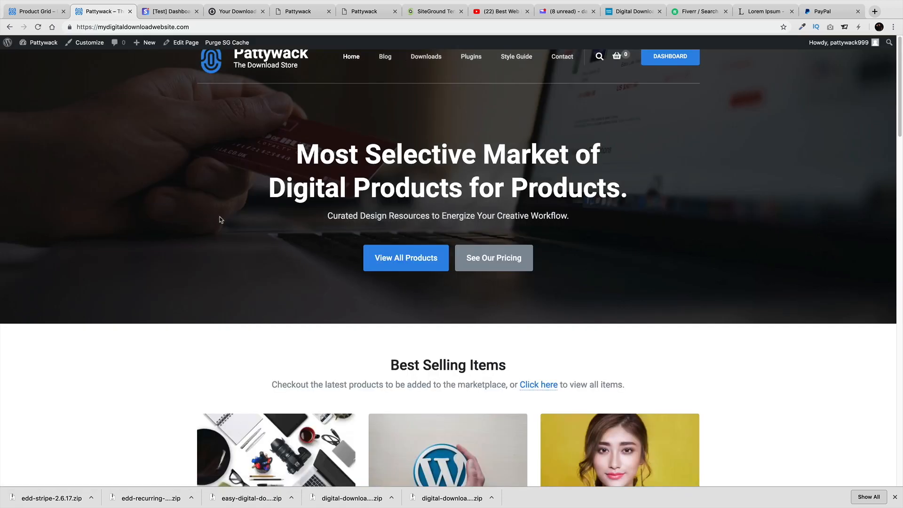
pyautogui.scroll(-1, 209, 236)
pyautogui.click(896, 497)
pyautogui.scroll(-1, 422, 311)
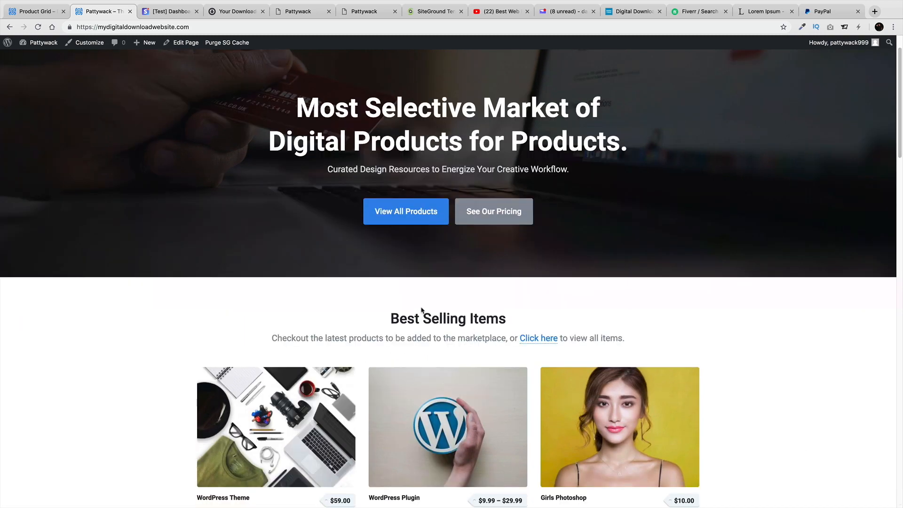
pyautogui.scroll(1, 422, 310)
pyautogui.click(240, 14)
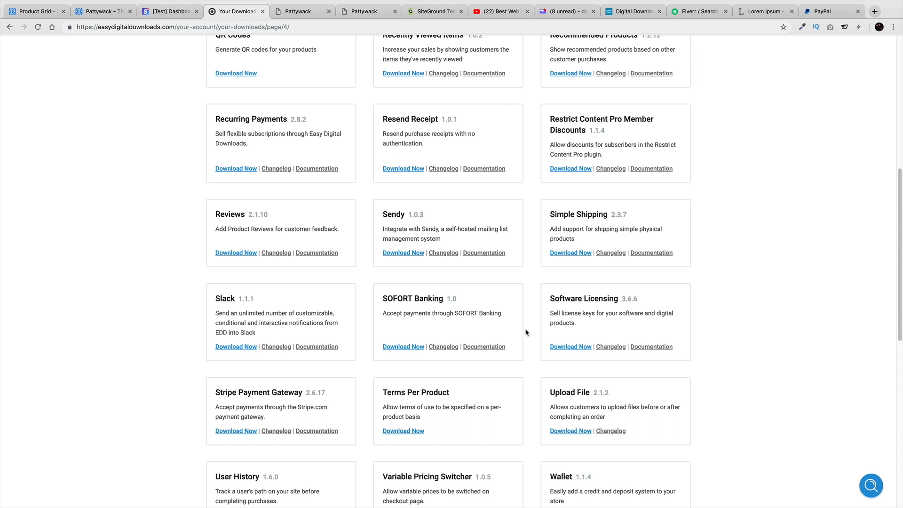
# Look over the extensions list, including Recurring Payments 2.8.2, then return to the Pattywack store tab
pyautogui.scroll(1, 244, 226)
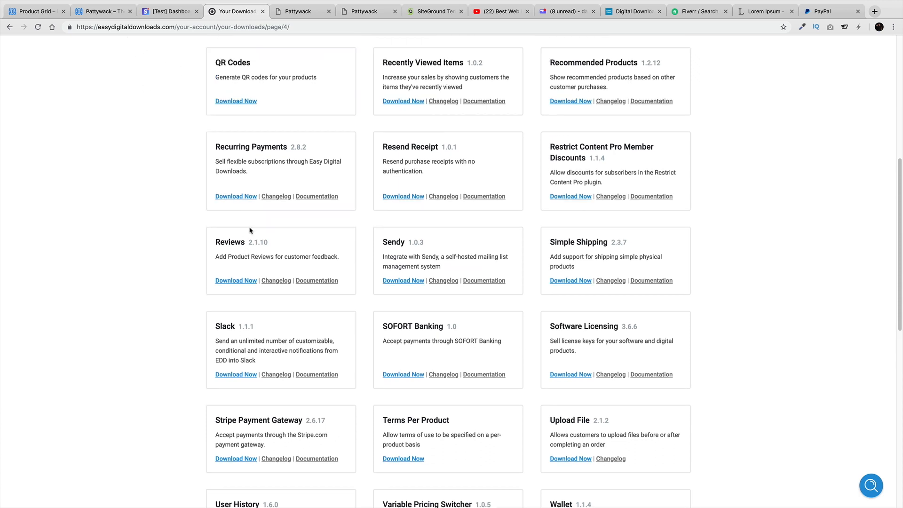
pyautogui.scroll(1, 254, 229)
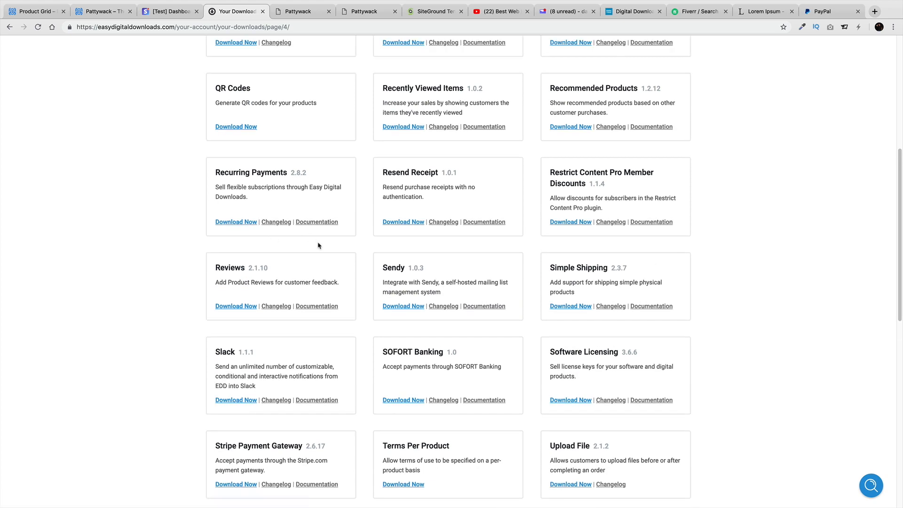
pyautogui.scroll(5, 317, 243)
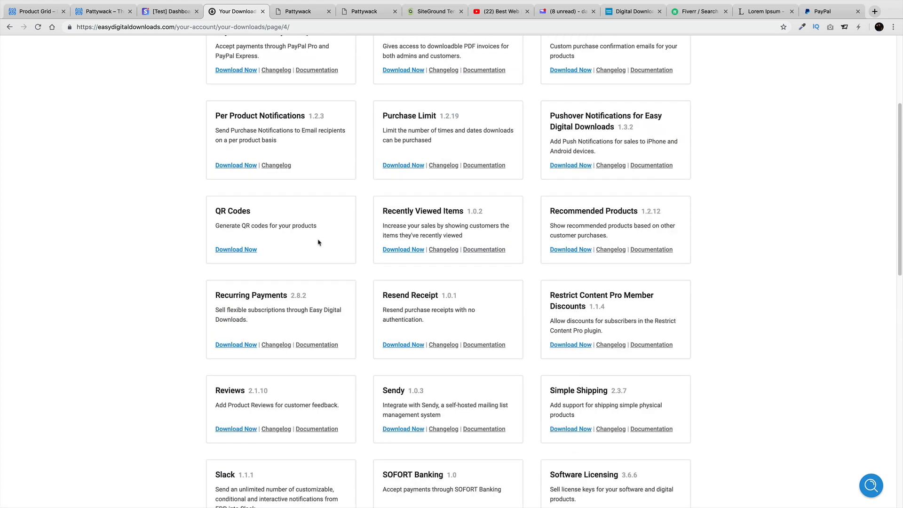
pyautogui.click(104, 11)
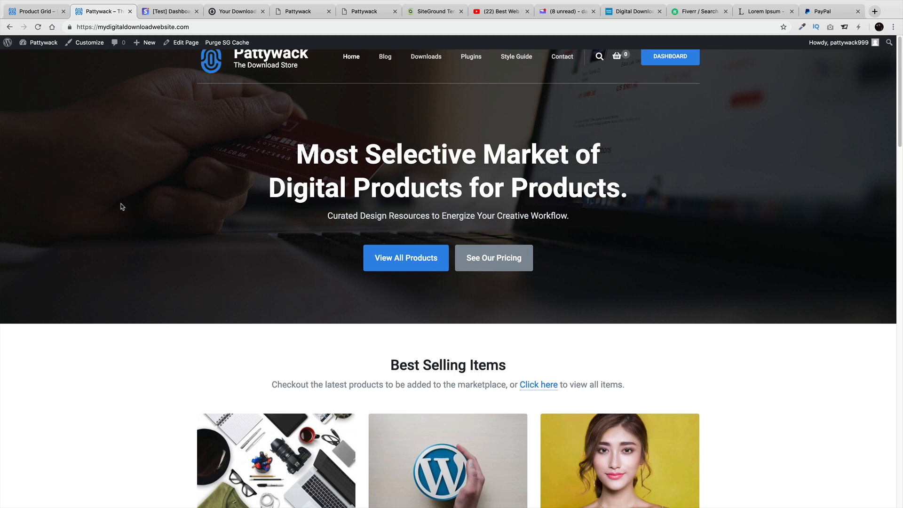